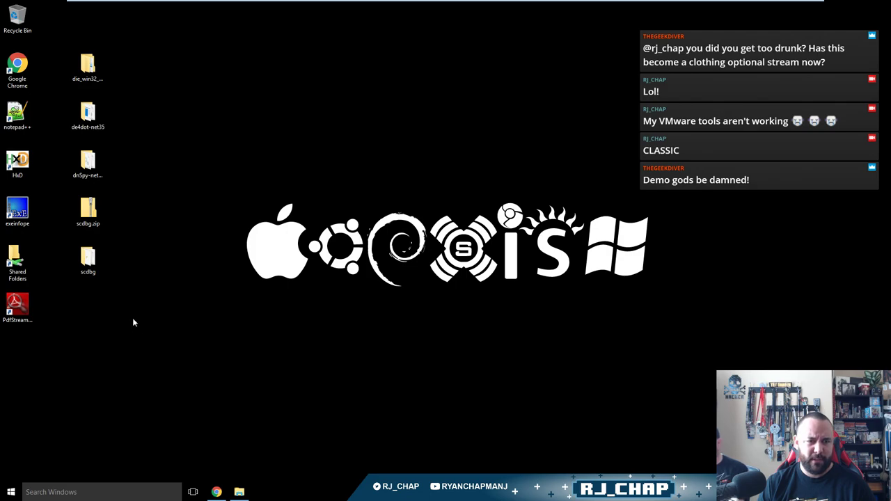
Move the scdbg archive and the scdbg folder one icon slot lower on the desktop.
drag(115, 208, 89, 321)
click(165, 304)
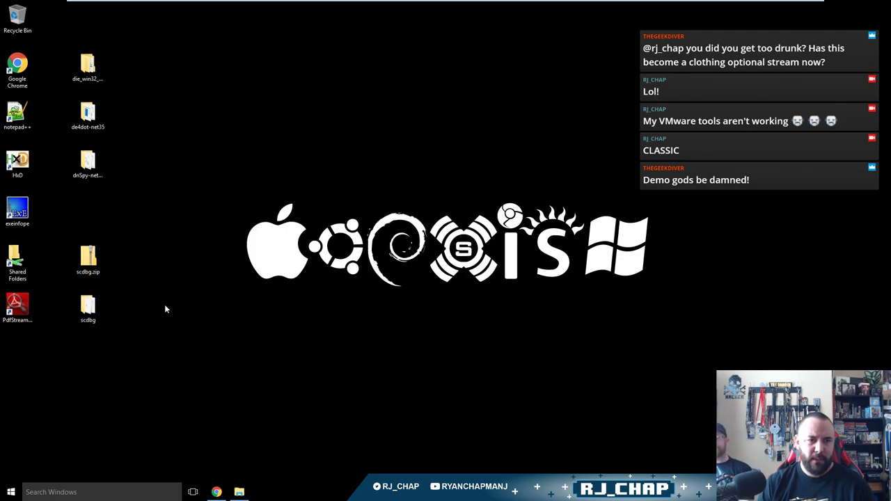
click(216, 492)
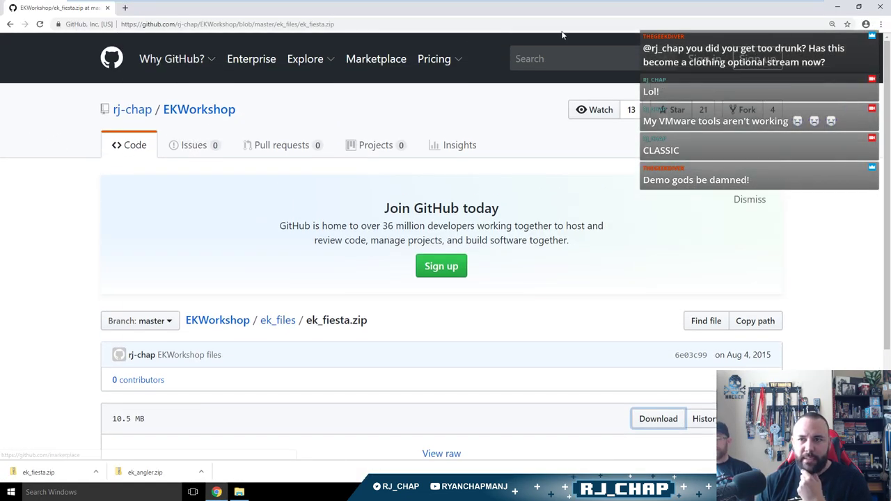
double_click(835, 10)
key(super+d)
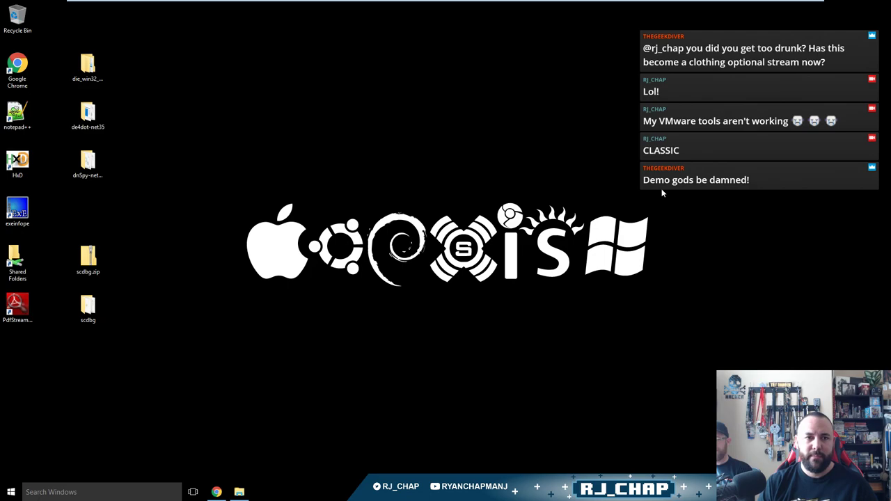
Open dc27-cfp-workshop_02.txt from the DefCon_27_Workshop_CFPs folder in Documents with its default editor.
key(super+e)
text(doc)
key(Return)
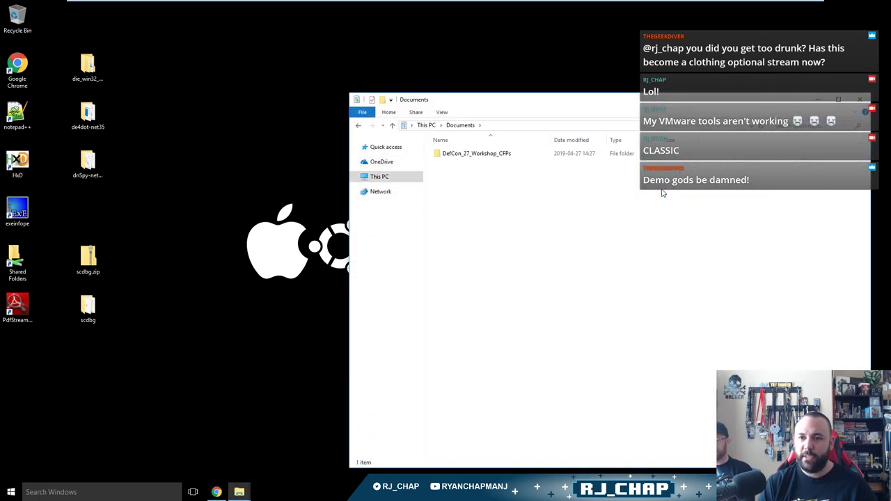
key(Return)
key(Down)
key(Down)
key(Down)
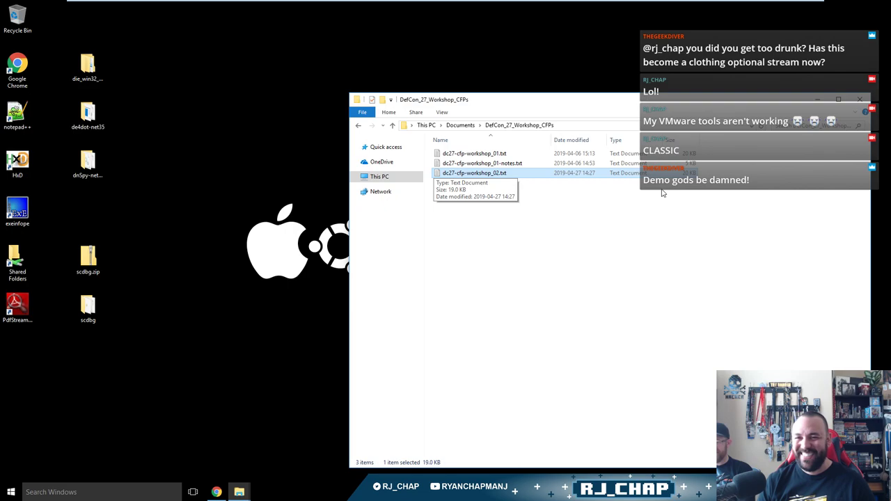
click(491, 240)
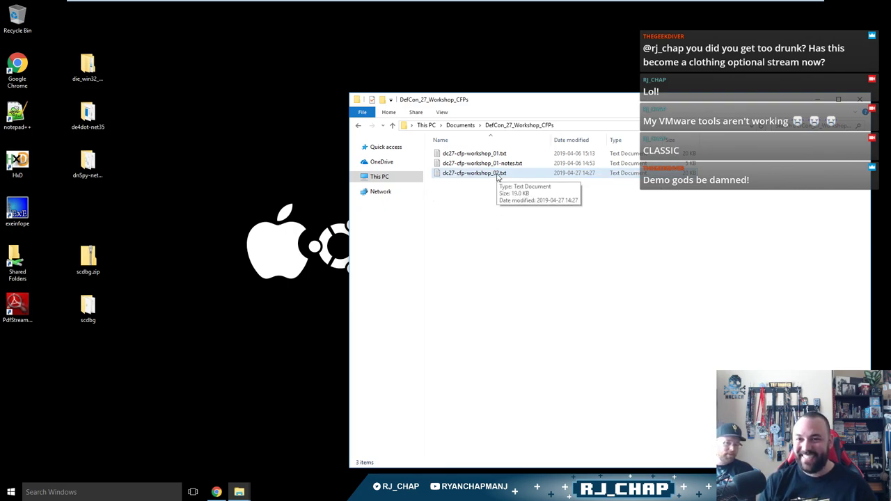
double_click(497, 174)
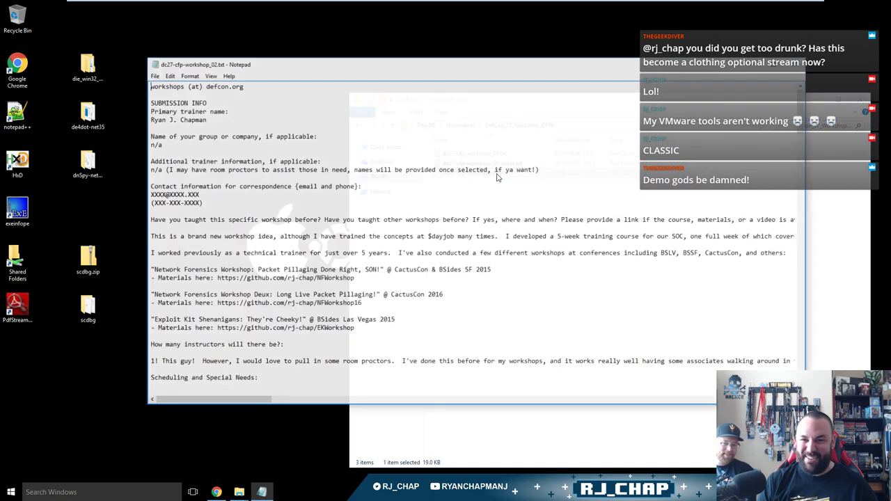
Close the workshop folder window and the workshop submission text file.
key(alt+Tab)
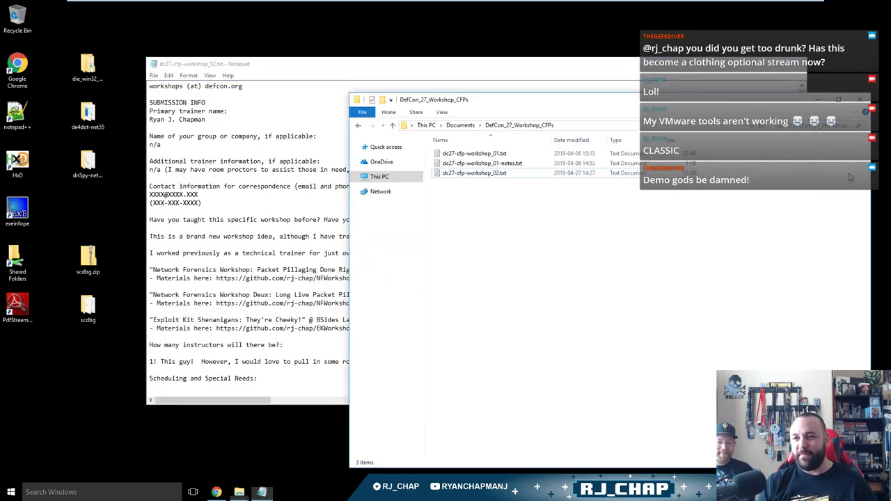
key(alt+F4)
click(772, 64)
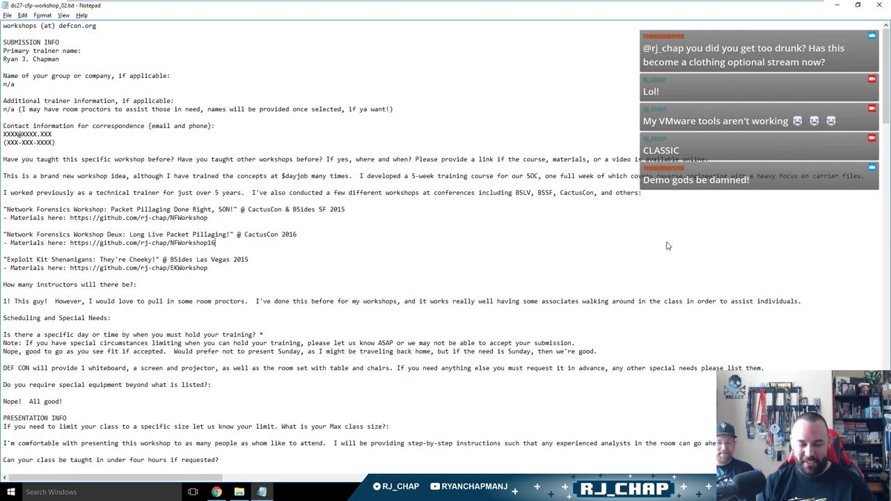
key(alt+F4)
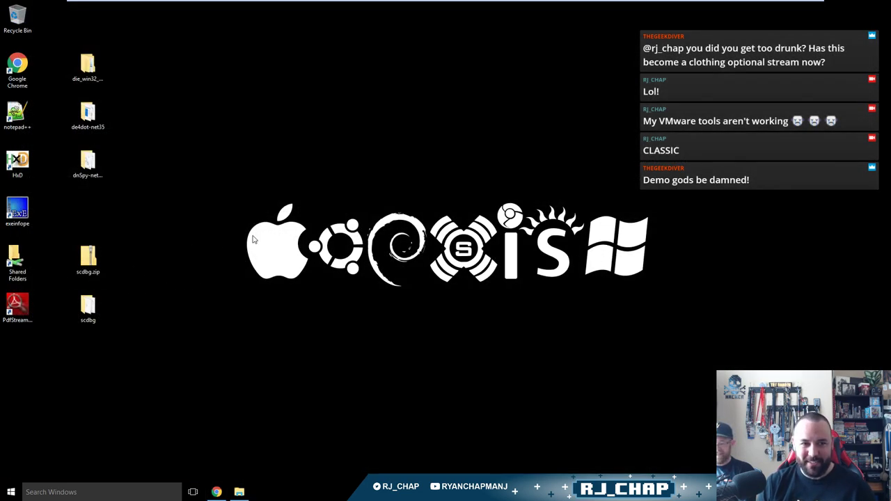
key(super+e)
drag(651, 102, 507, 75)
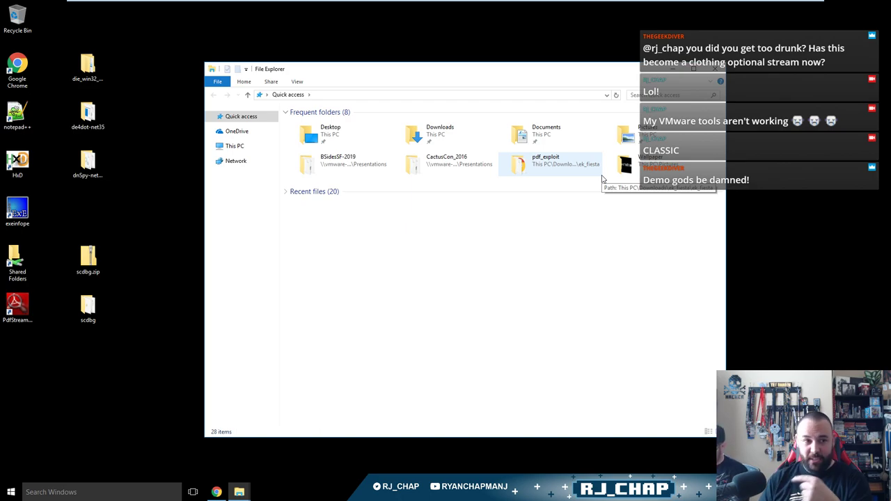
drag(552, 71, 491, 48)
click(649, 45)
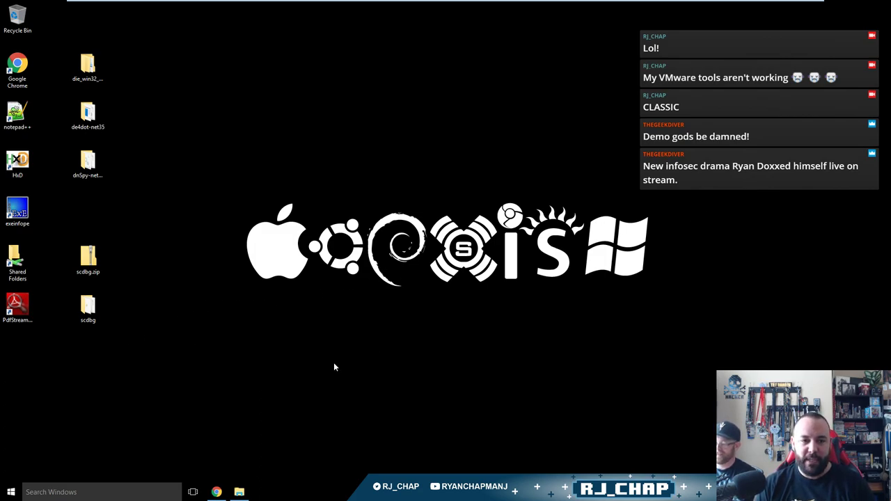
click(239, 492)
drag(526, 113, 423, 63)
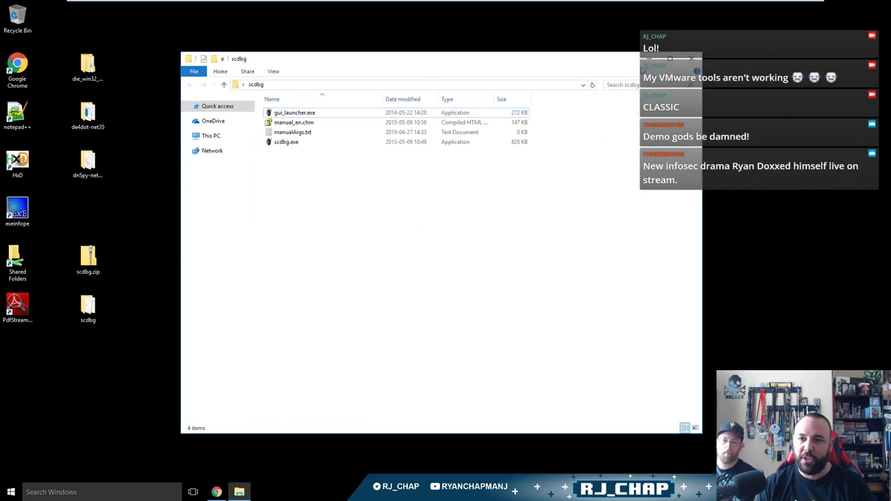
key(alt+F4)
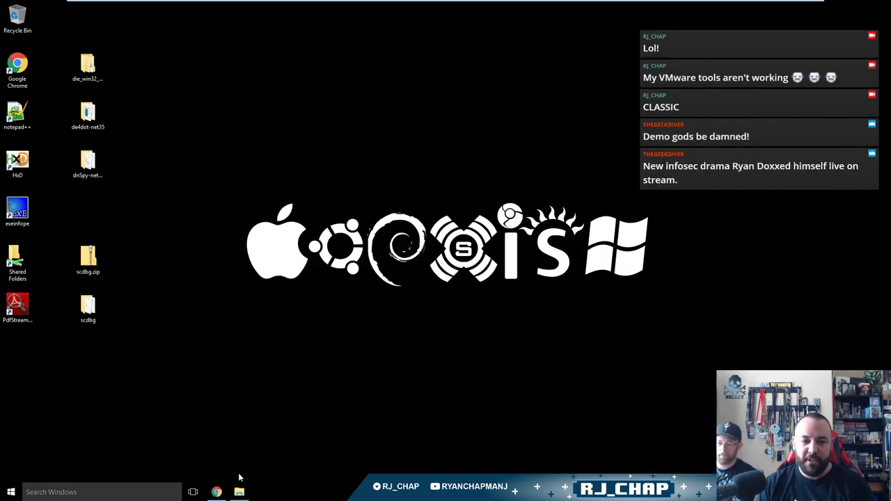
Open dc27-cfp-workshop_02.txt from Documents' DefCon_27_Workshop_CFPs folder in Notepad++ and close the two shellcode files already open there.
key(super+e)
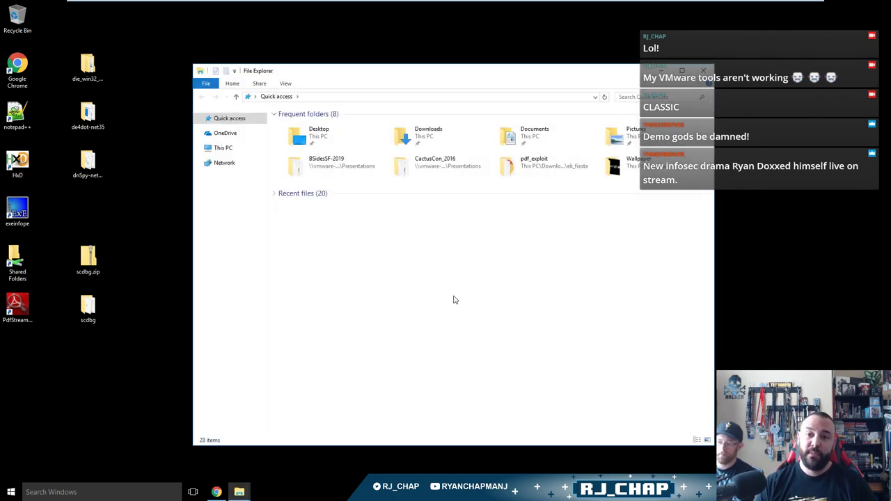
double_click(517, 137)
double_click(317, 125)
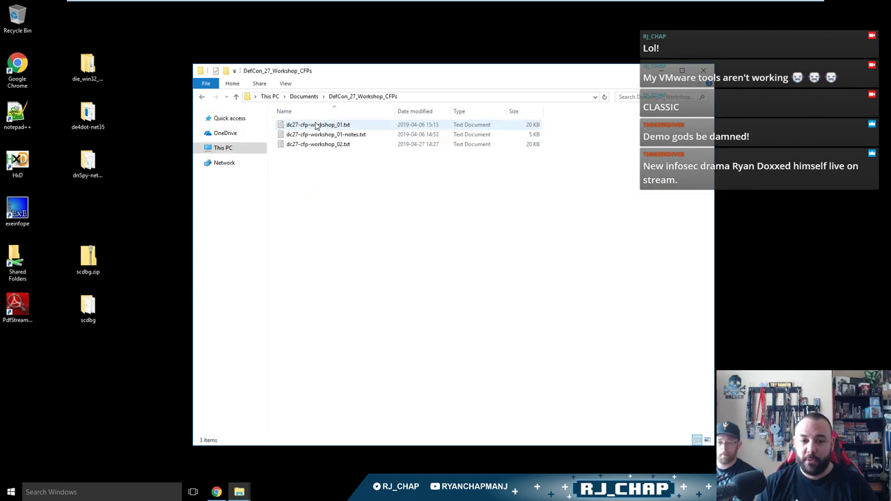
right_click(337, 145)
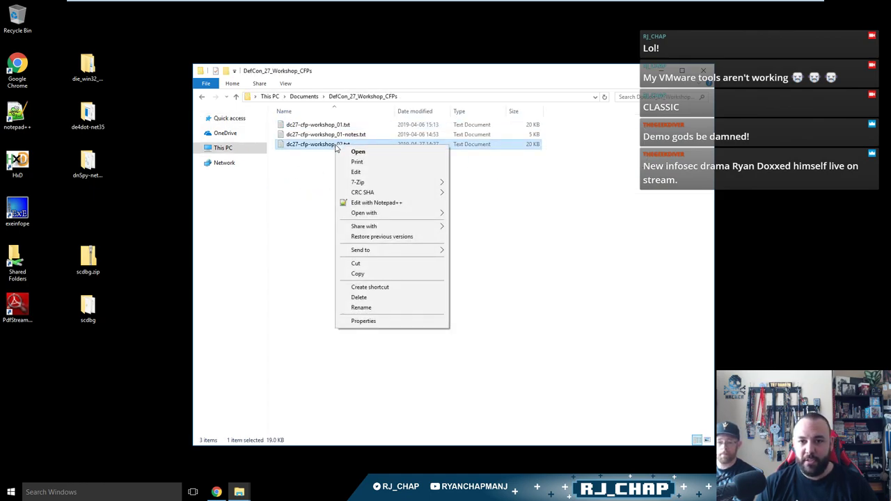
click(391, 203)
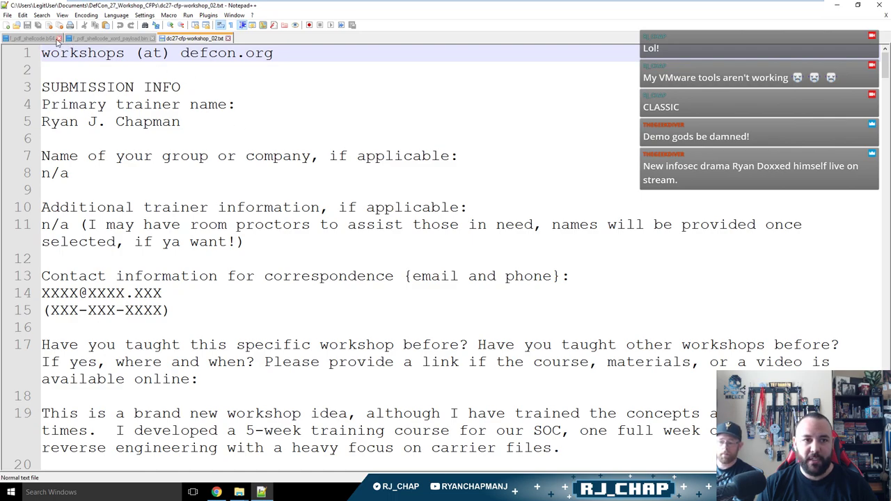
click(59, 38)
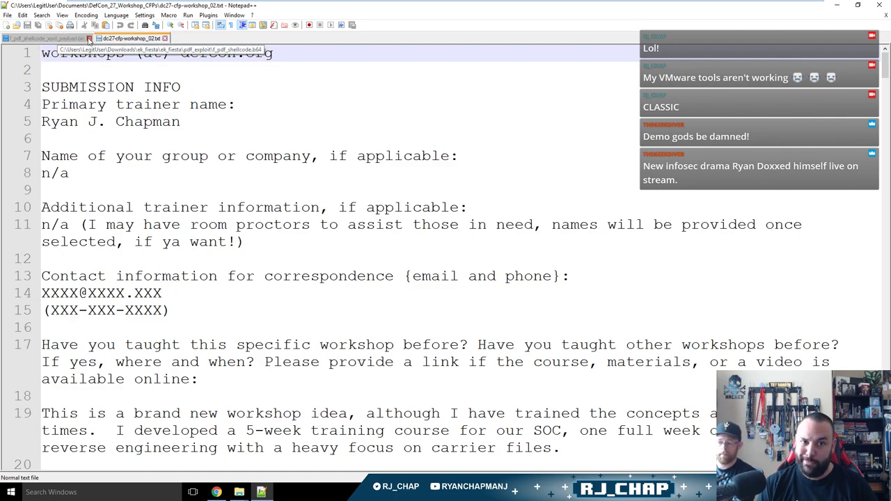
click(89, 38)
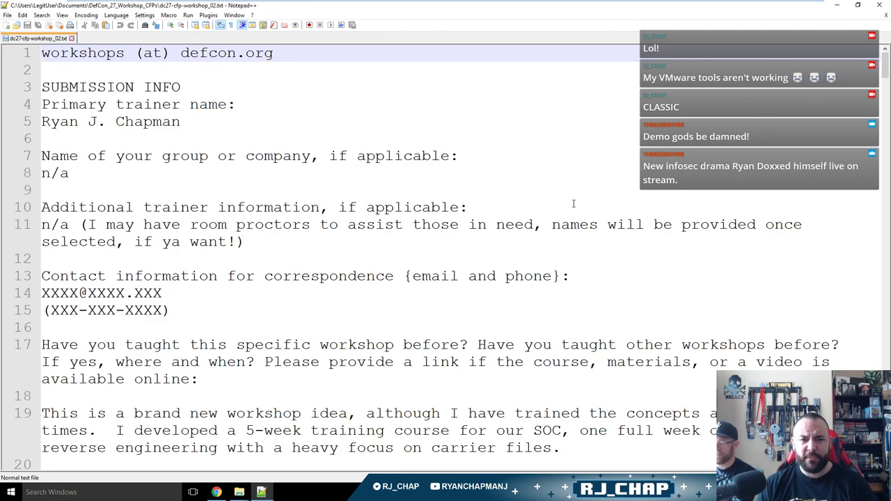
Enlarge the text slightly and highlight the masked email and phone lines under the contact information.
ctrl+scroll(573, 203, up, 1)
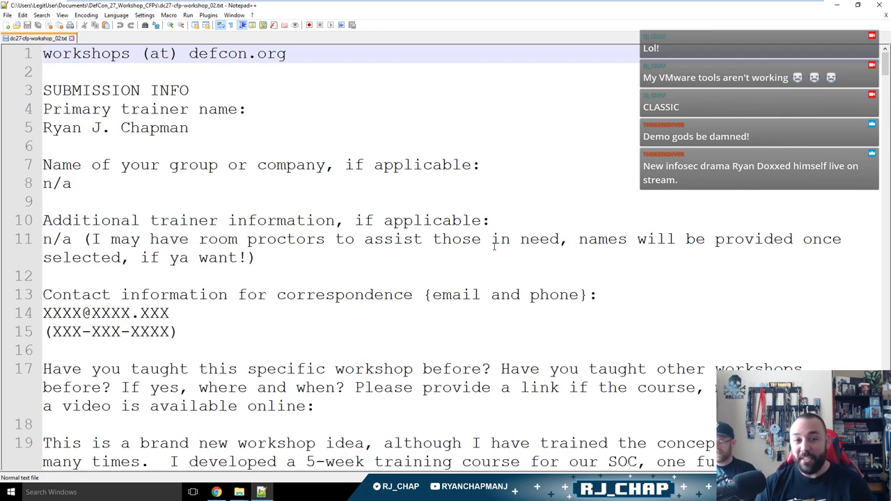
drag(176, 341, 49, 317)
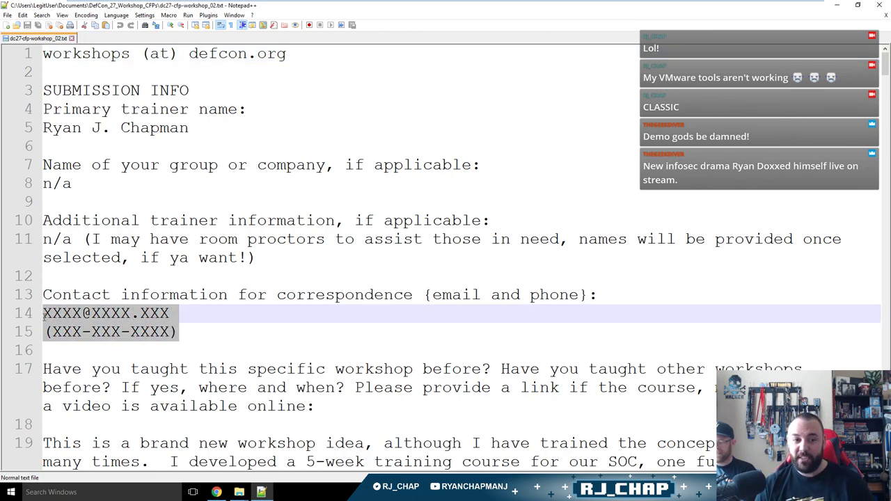
click(291, 336)
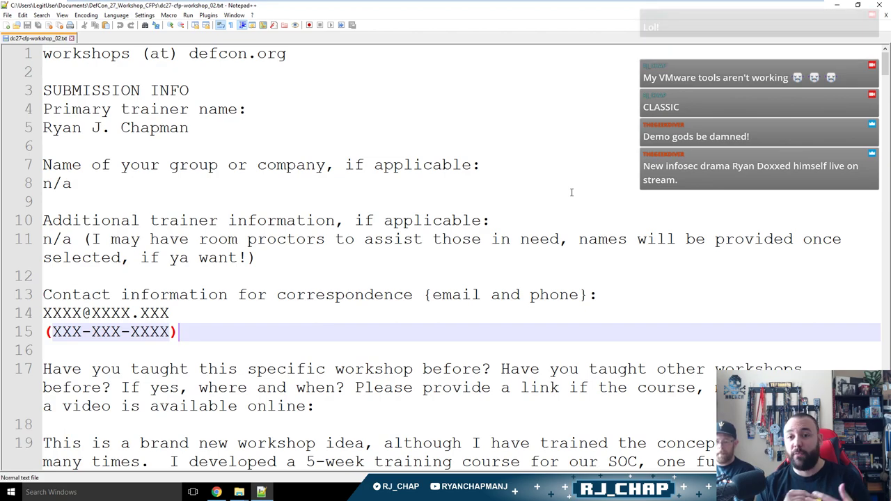
Switch to Chrome and load defcon.org in a new tab.
click(216, 492)
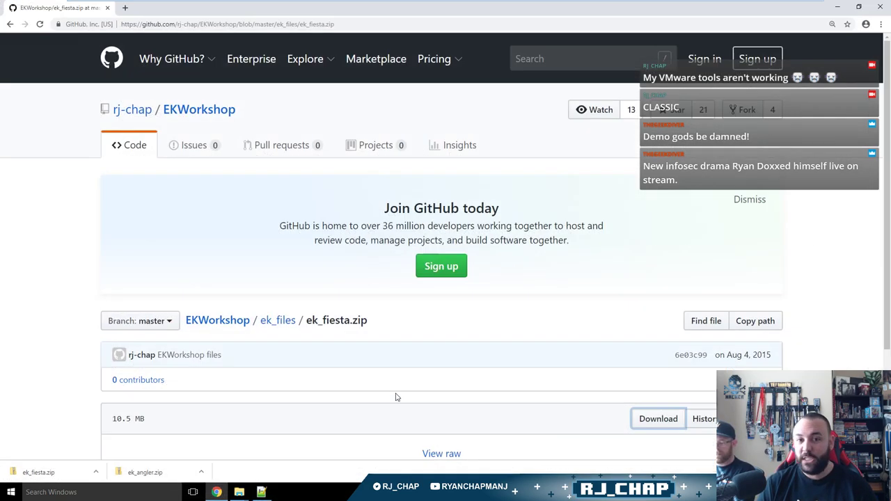
key(ctrl+t)
text(defcon.org)
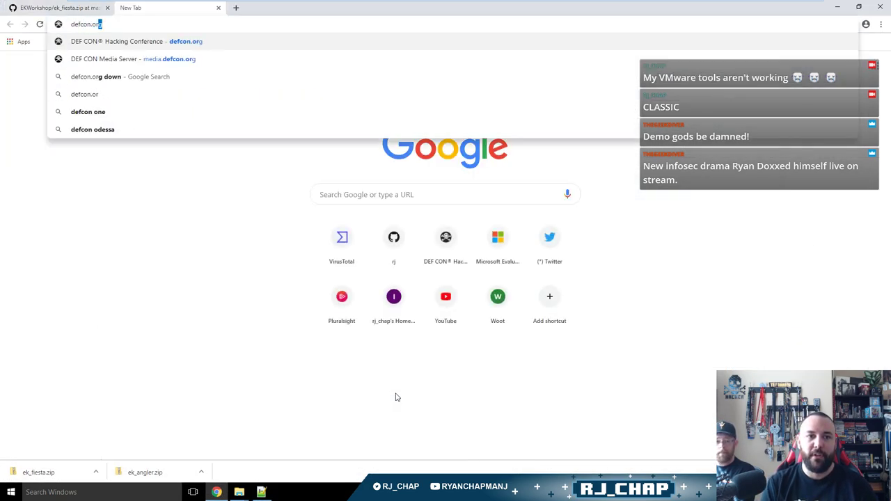
key(Return)
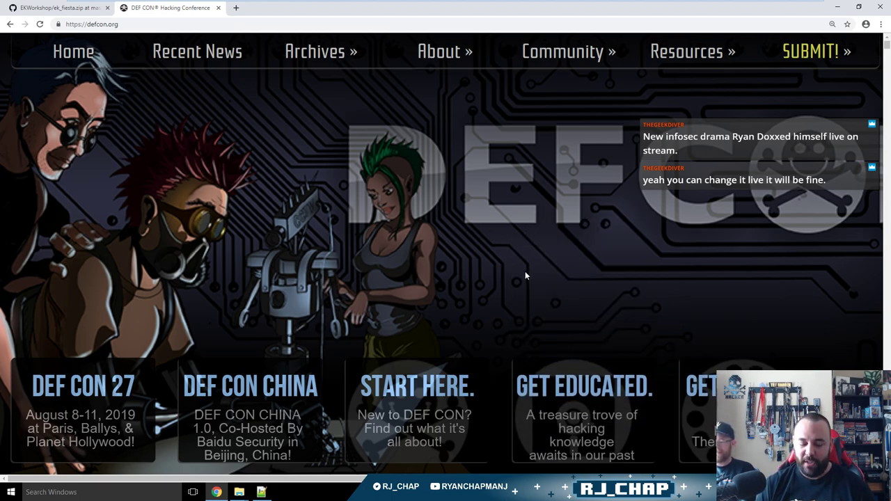
Reduce the page zoom to 175% and open the DEF CON 27 Call for Workshops page.
key(ctrl+minus)
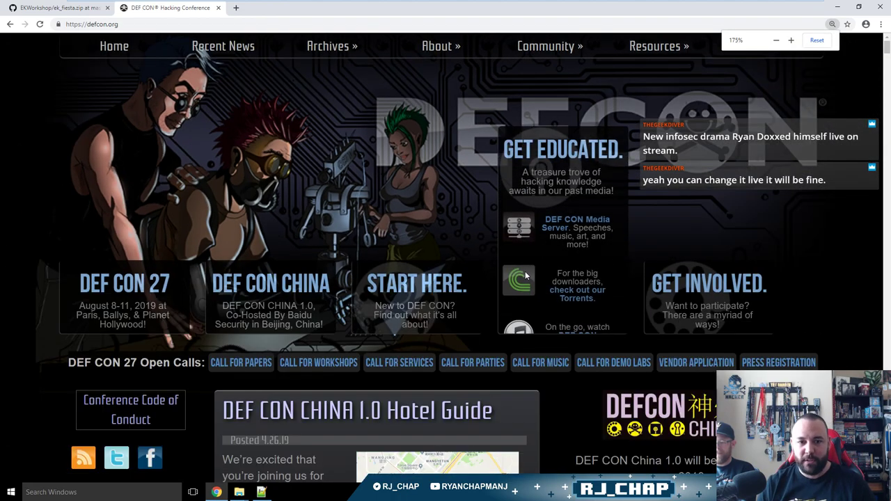
click(327, 367)
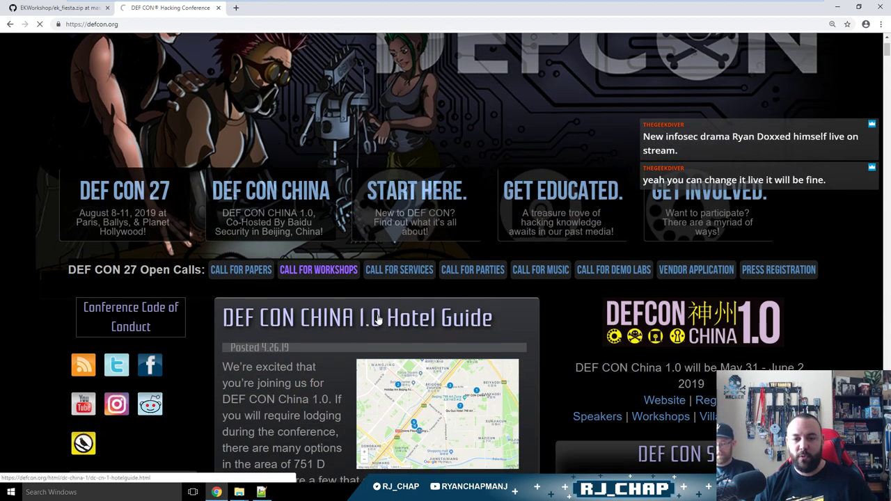
click(318, 268)
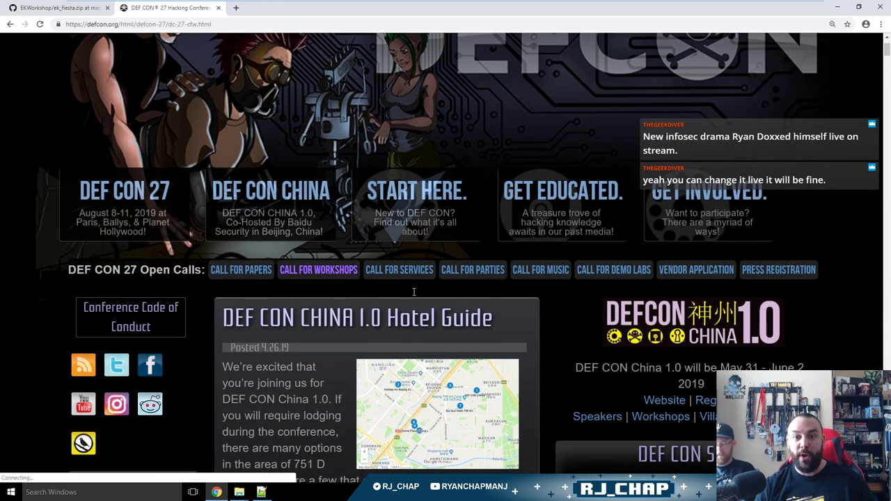
Review the introduction of the Call for Workshops page, highlighting the paragraphs on instructor expectations and workshop cost.
scroll(537, 362, down, 3)
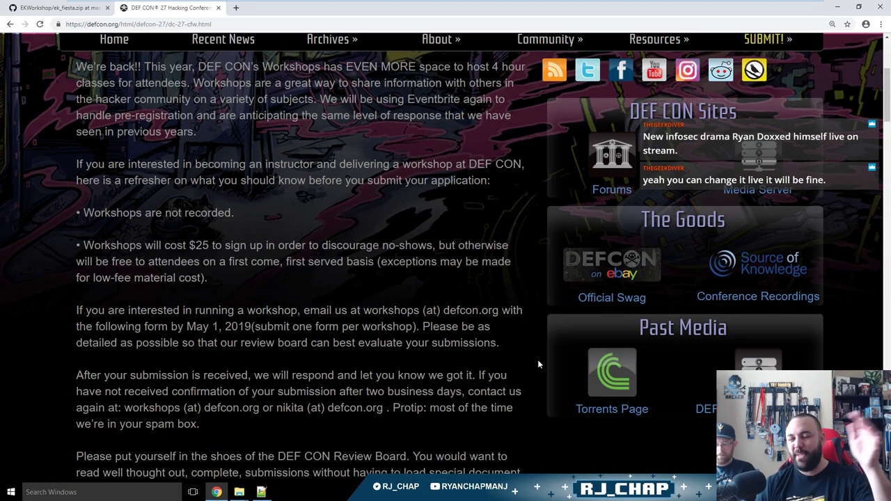
drag(244, 280, 75, 64)
click(266, 280)
Examine the Call for Workshops form and highlight the Submission Info questions down to the training day and time note.
scroll(356, 270, down, 7)
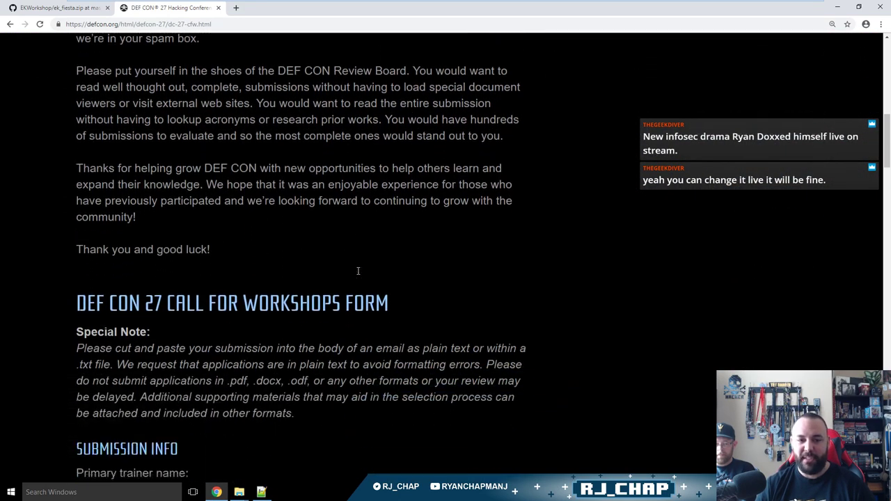
scroll(358, 270, down, 2)
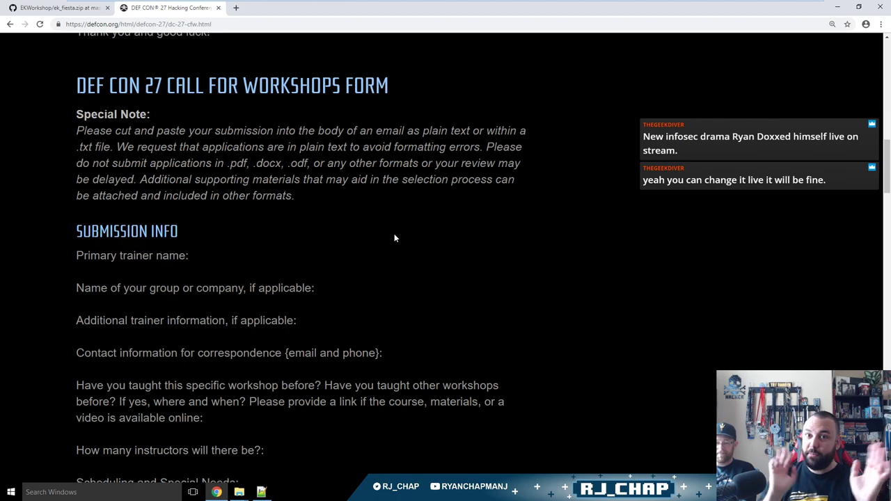
scroll(445, 236, down, 2)
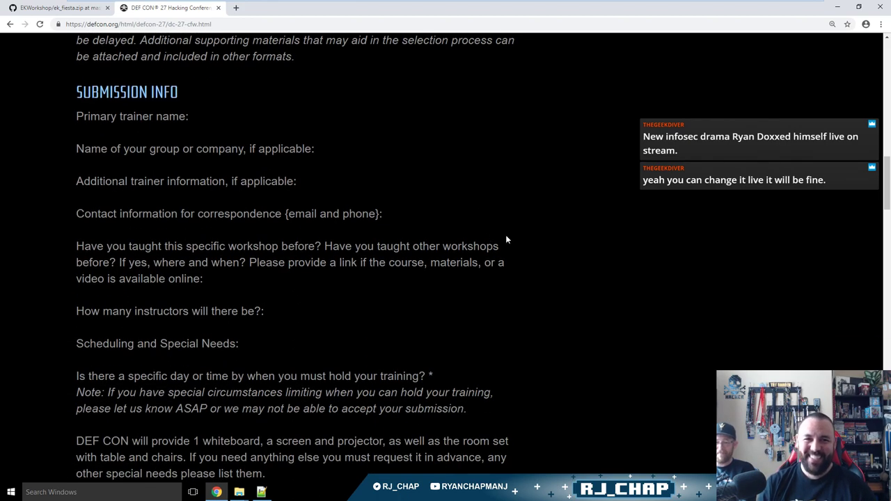
scroll(506, 240, down, 1)
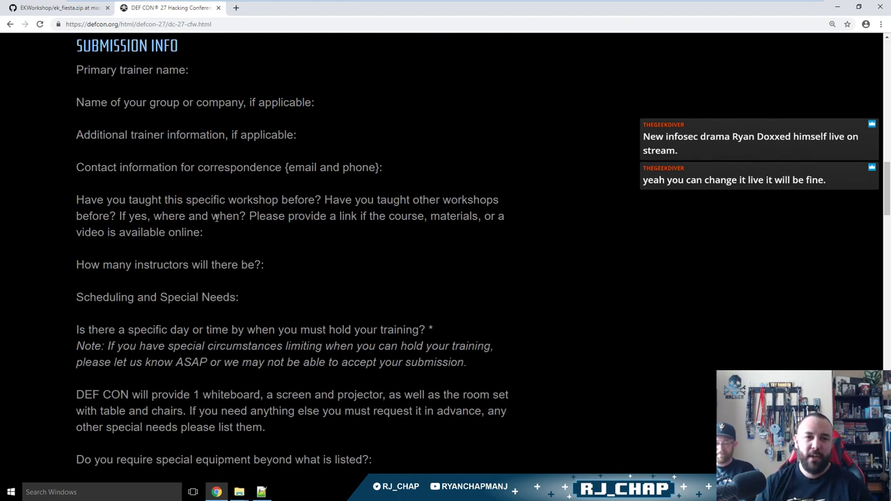
drag(77, 54, 348, 361)
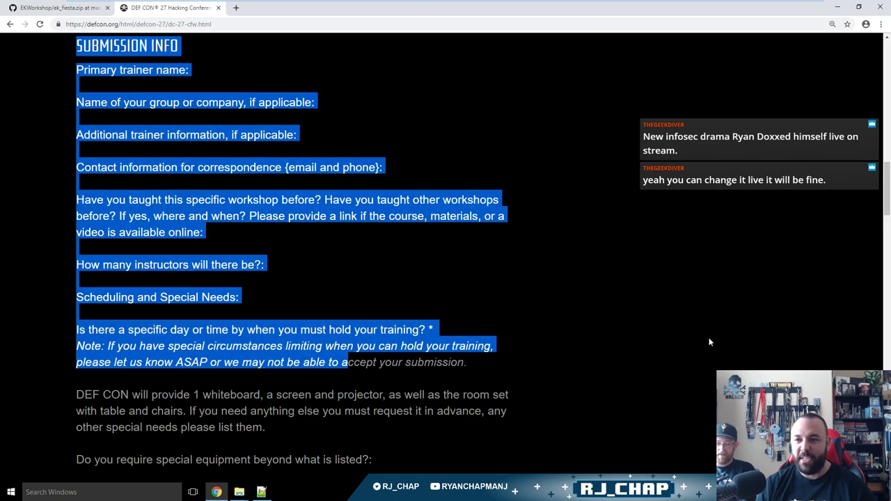
Look through the rest of the Call for Workshops form down to the Terms of Speaking Requirements.
click(702, 334)
scroll(701, 334, down, 5)
scroll(702, 334, down, 20)
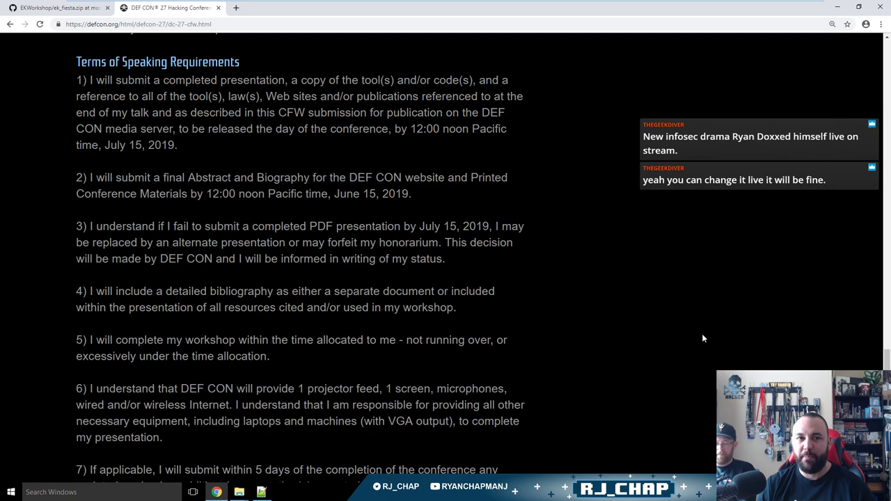
Leave the browser and return to the workshop submission text file in Notepad++.
key(ctrl+shift+Tab)
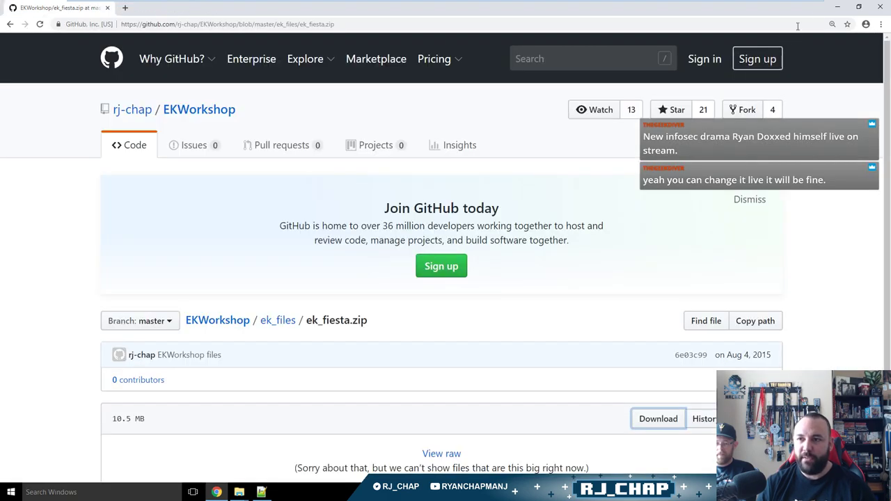
click(838, 6)
click(646, 230)
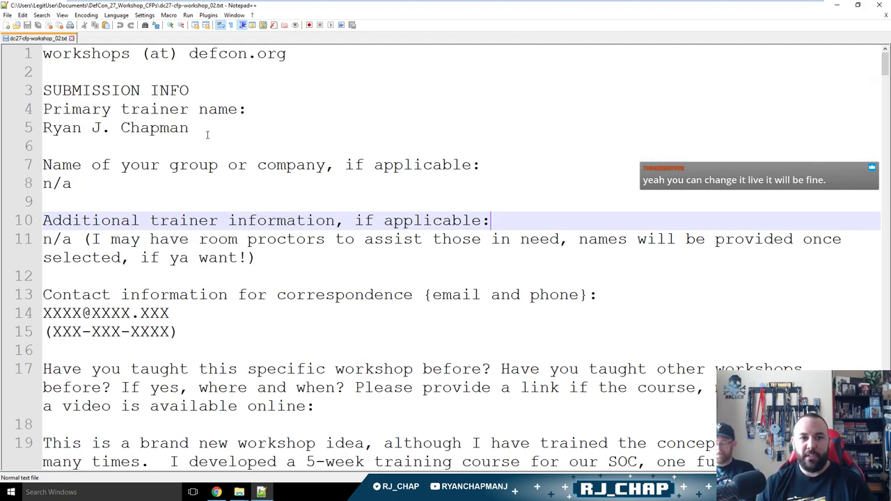
Review the answers for primary trainer name, group or company, and additional trainer information, highlighting the first two.
drag(190, 128, 60, 142)
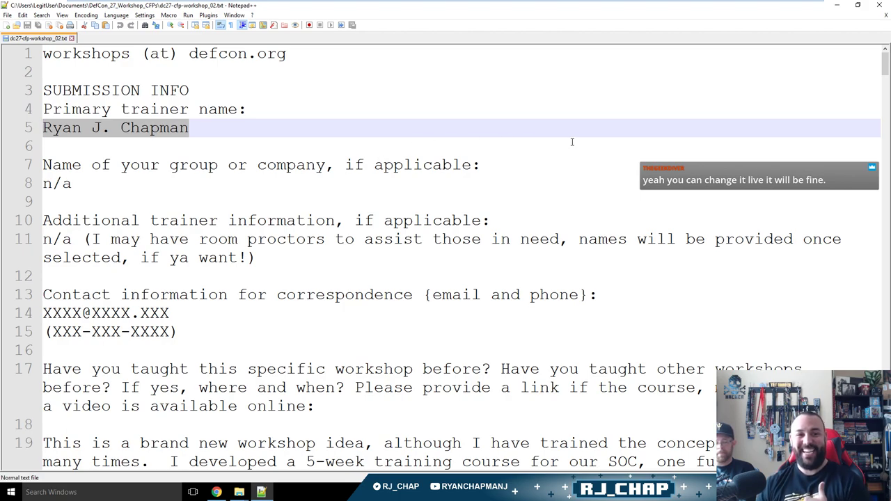
click(88, 183)
drag(88, 183, 28, 183)
click(354, 202)
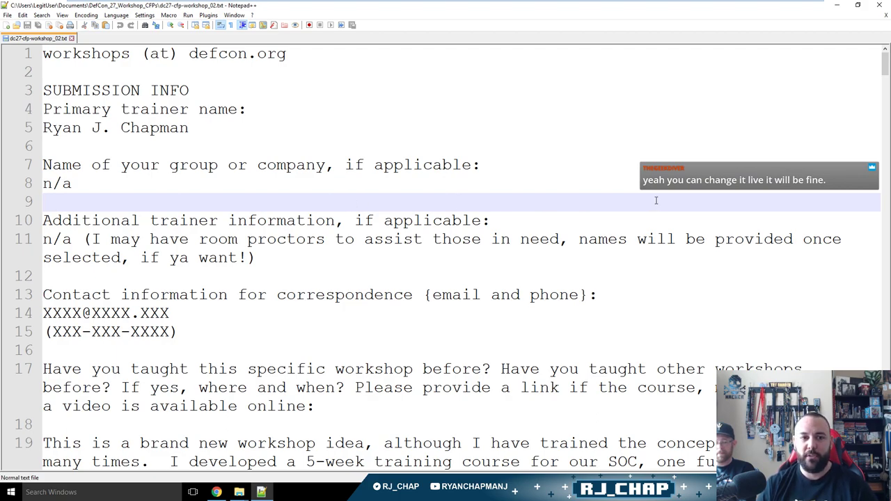
scroll(656, 200, down, 3)
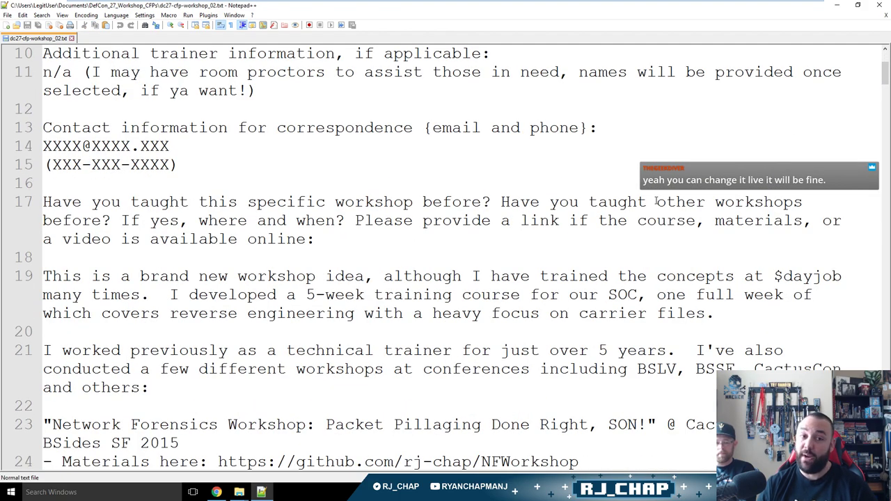
click(510, 57)
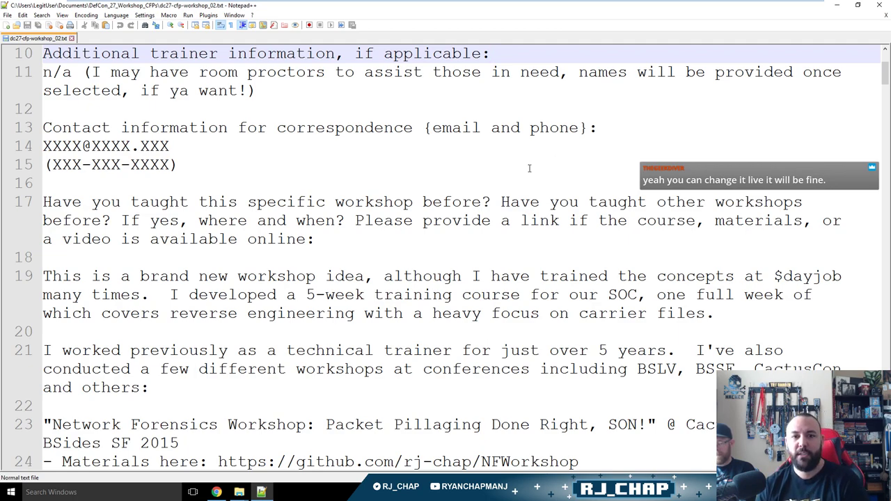
Review the question on previously taught workshops and highlight the answer paragraph about the brand new workshop idea.
click(409, 246)
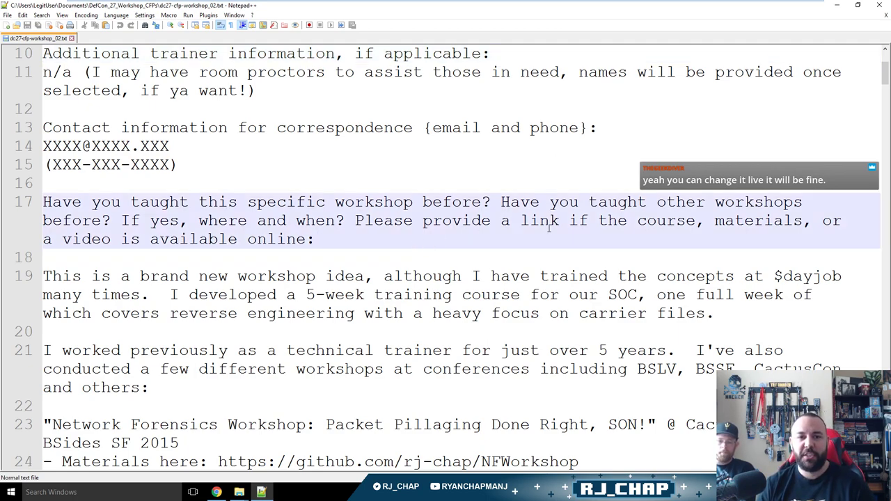
scroll(547, 230, down, 2)
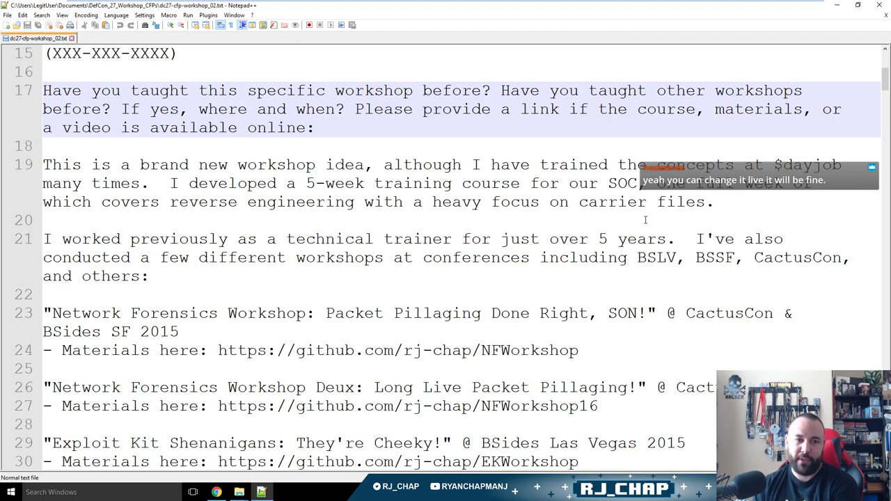
drag(740, 209, 43, 164)
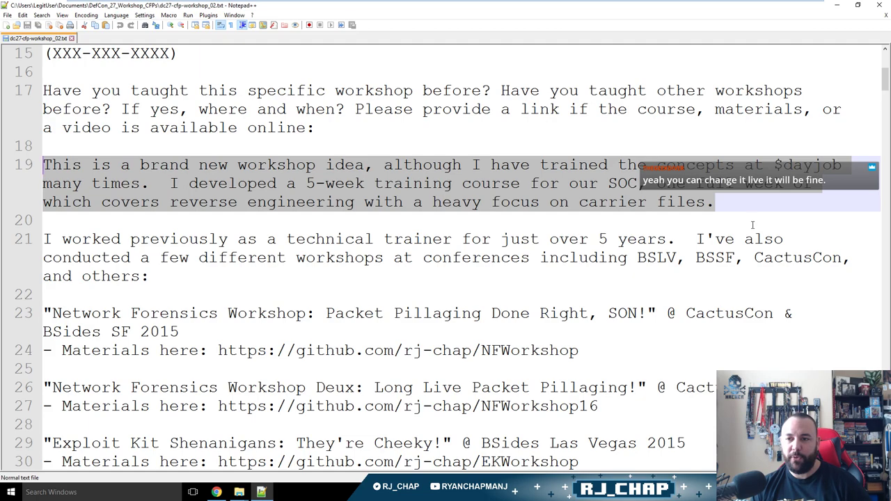
click(778, 221)
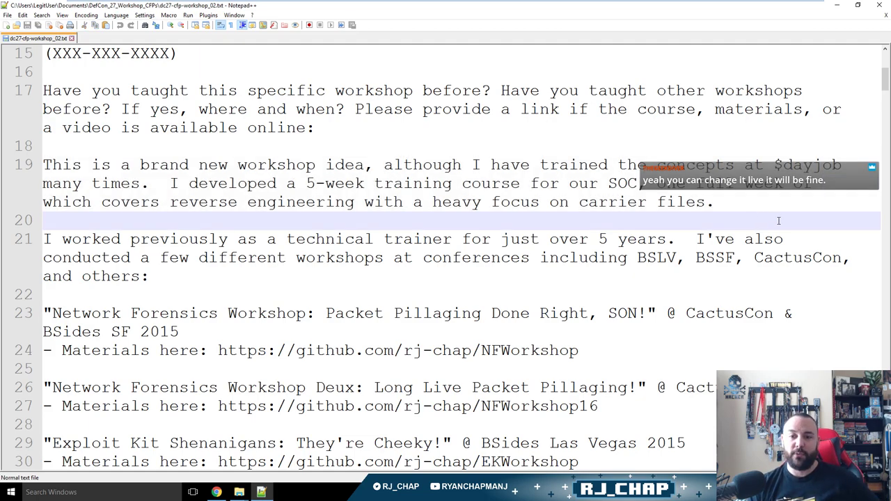
click(782, 206)
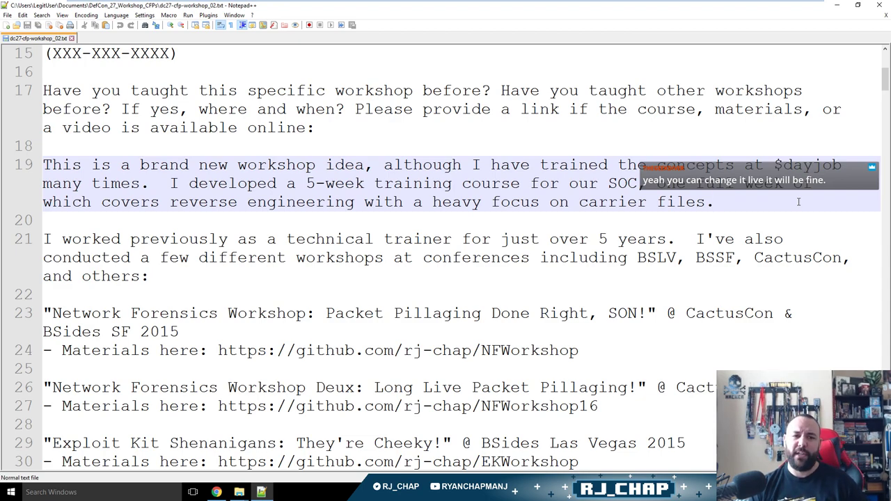
Highlight the list of past workshops with their material links, including the Exploit Kit Shenanigans entry.
scroll(798, 202, down, 2)
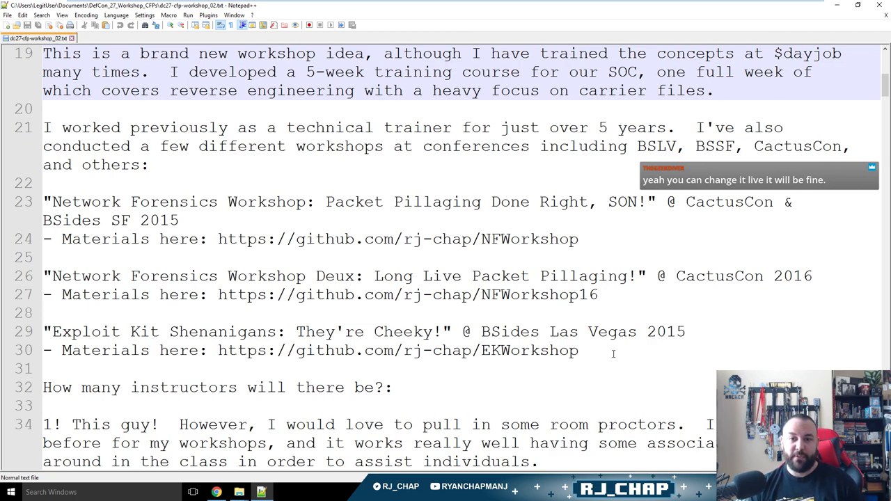
drag(613, 353, 3, 209)
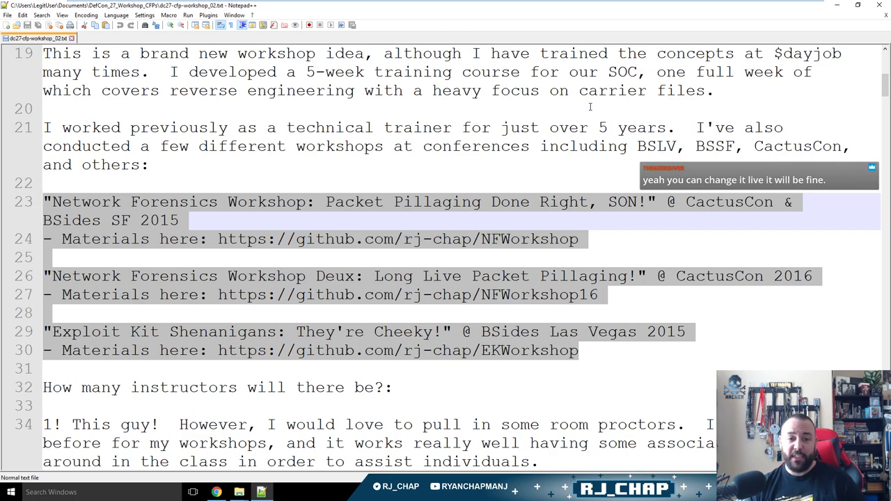
click(588, 341)
click(596, 352)
drag(596, 353, 43, 332)
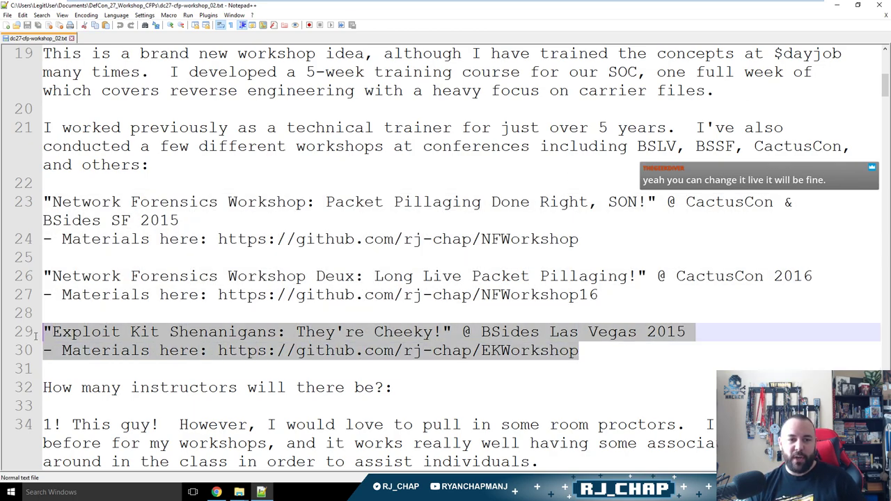
click(734, 341)
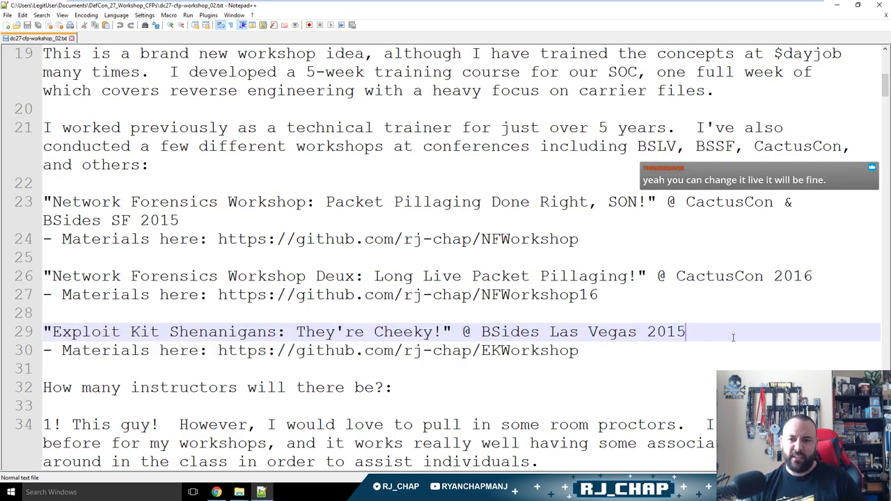
Insert "Quick note: This is my second submission for a DefCon workshop." before the brand new workshop idea paragraph on line 19.
scroll(728, 341, up, 2)
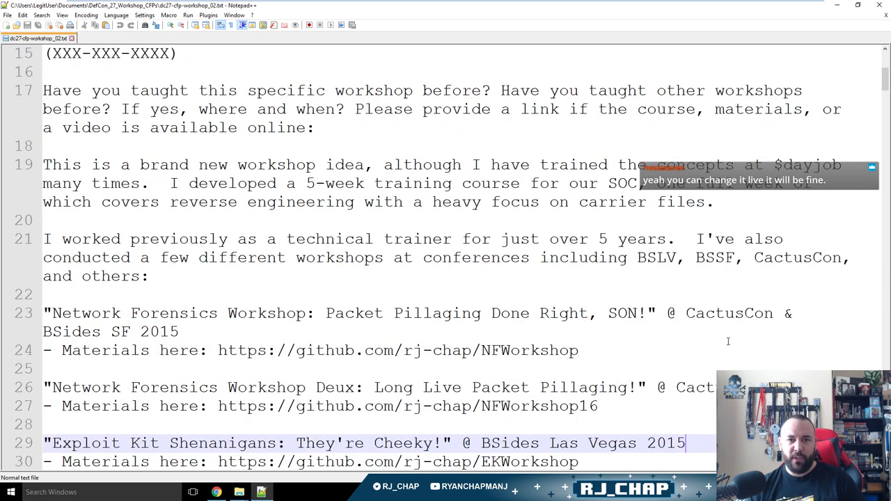
click(439, 146)
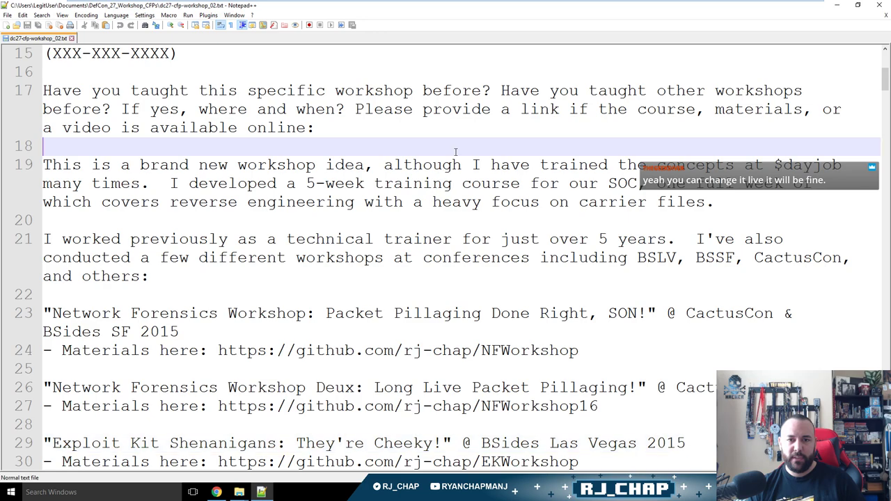
key(Down)
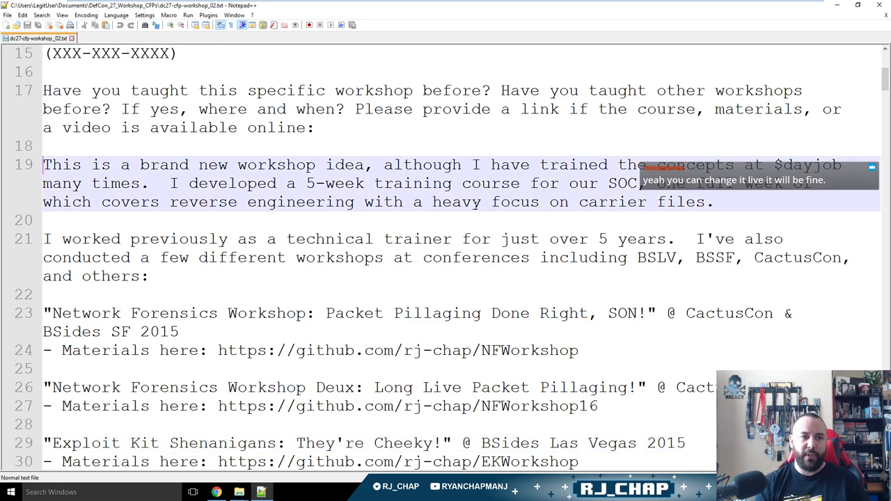
text(Quick note: This is a second)
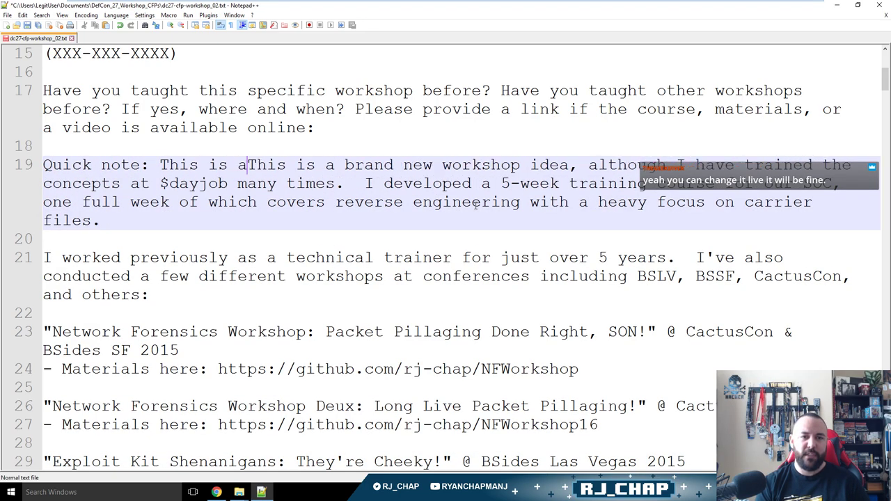
key(BackSpace)
key(BackSpace)
key(BackSpace)
key(BackSpace)
key(BackSpace)
key(BackSpace)
key(BackSpace)
key(BackSpace)
key(BackSpace)
text(my second submission for a )
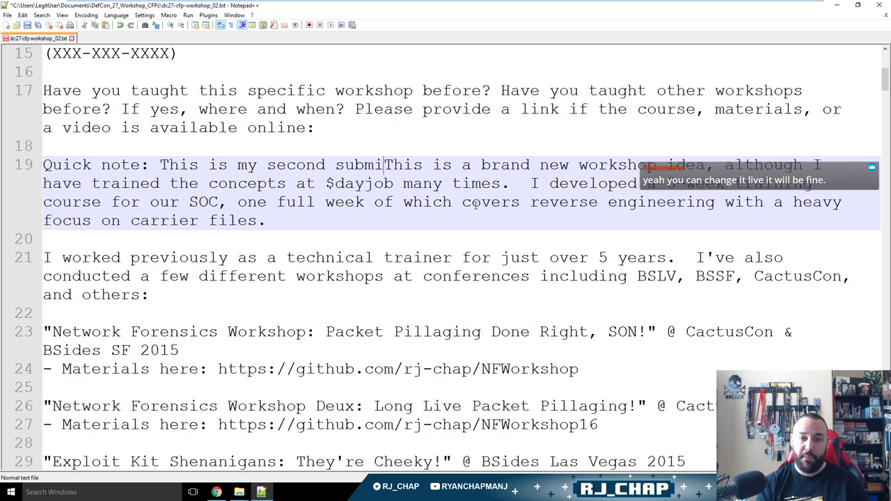
text(DefCon workshop.  M)
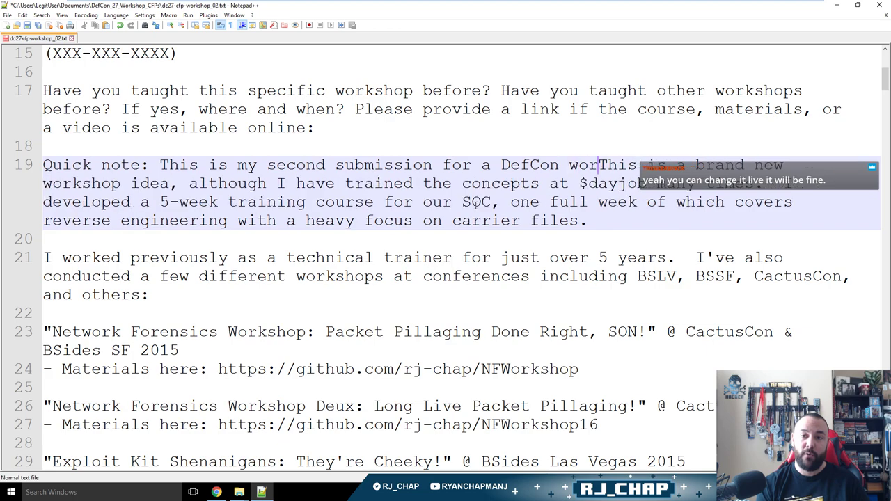
Continue the quick note with "My prior submission was for Carrier File / MalDoc analysis workshop.".
text(y prior submission wa)
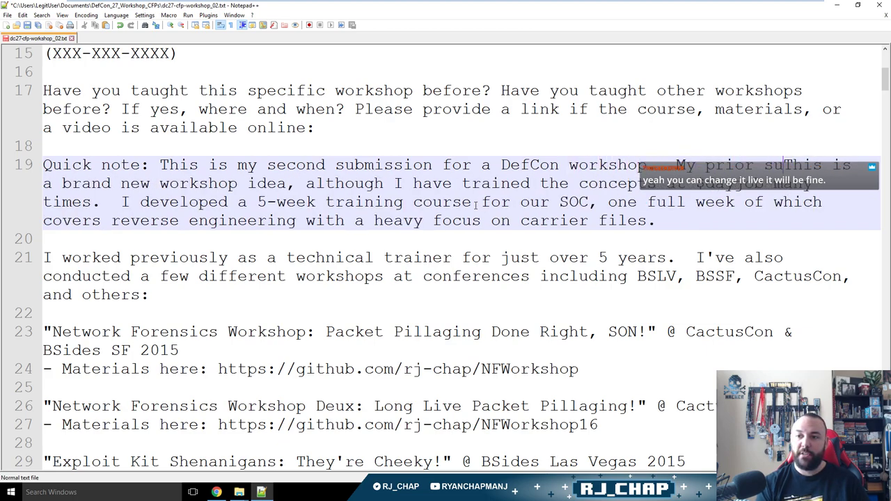
text(s for )
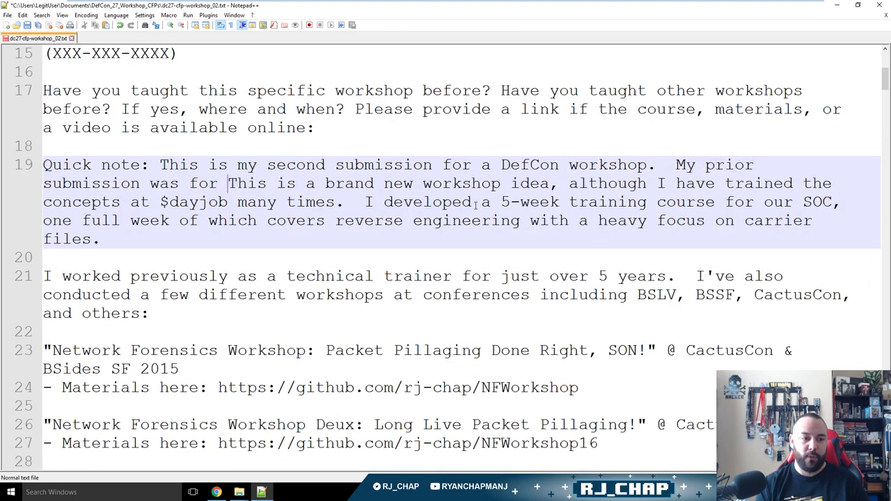
text(Carrier File /)
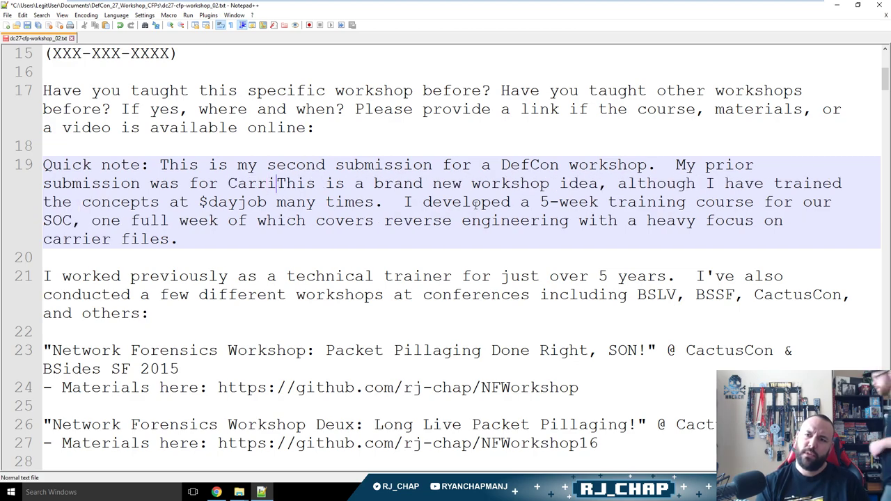
text( MalDoc)
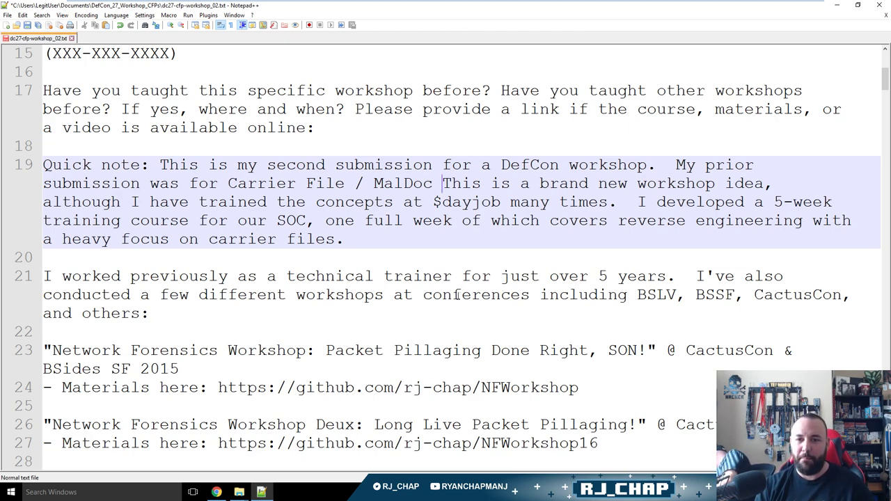
text(analysis workshop. )
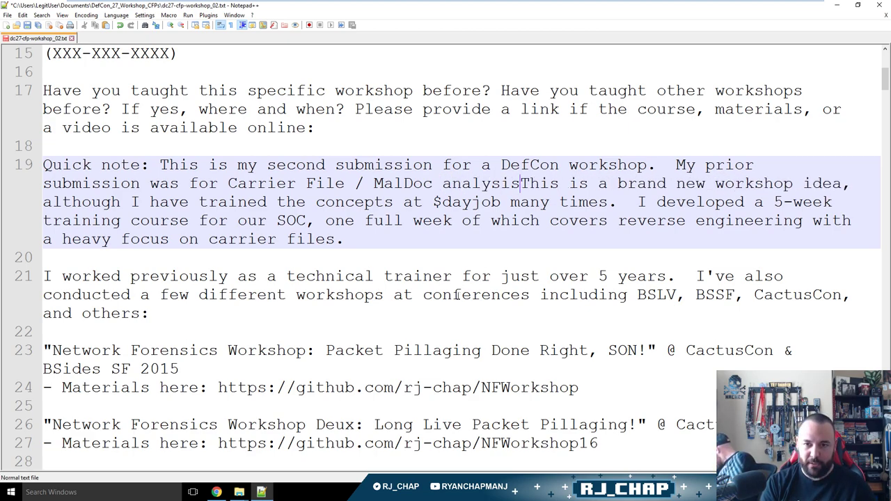
Add "I'm submitting an alternate workshop. Obviously," to the quick note, removing the trial wording "only one".
text( I'm sub)
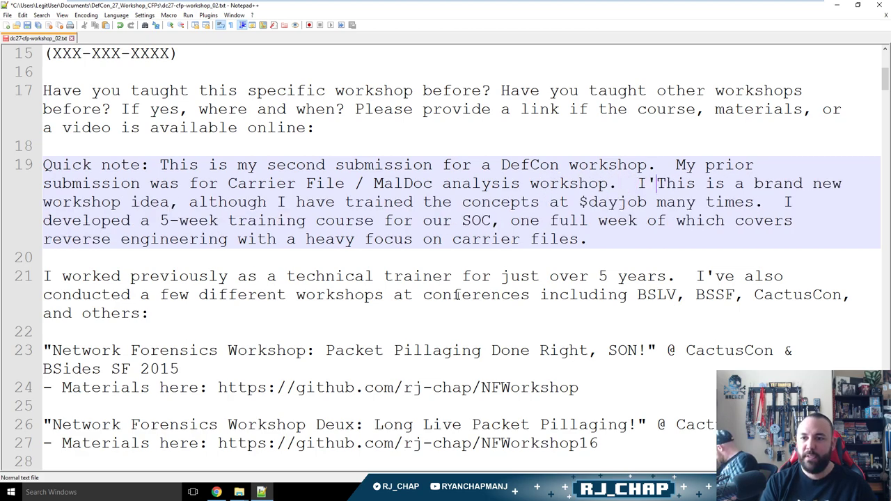
text(mitting an alternate )
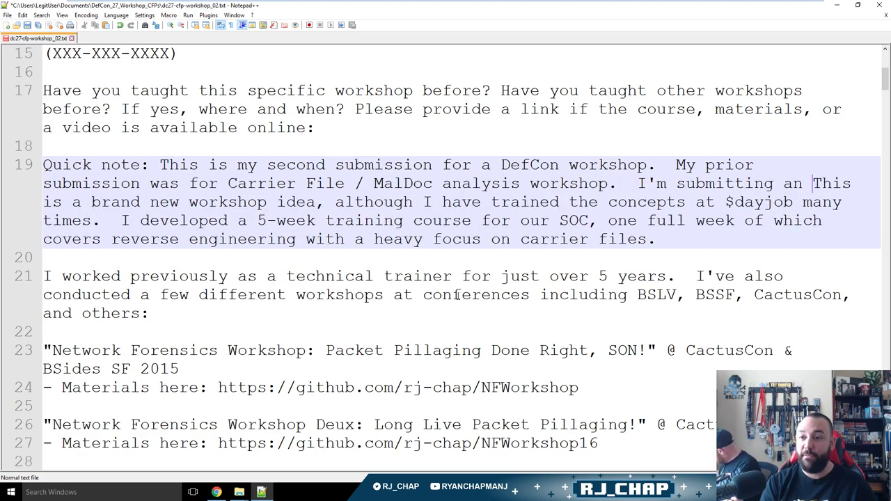
text(workshop.  Obviously)
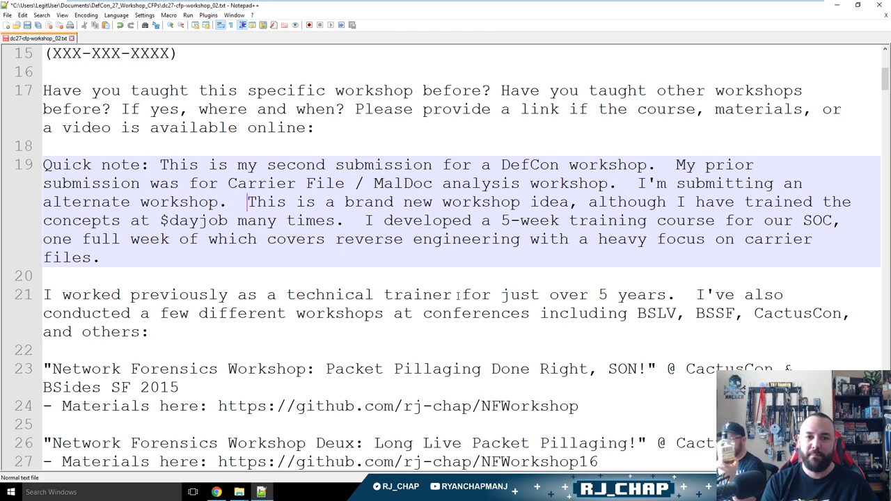
text(, only one)
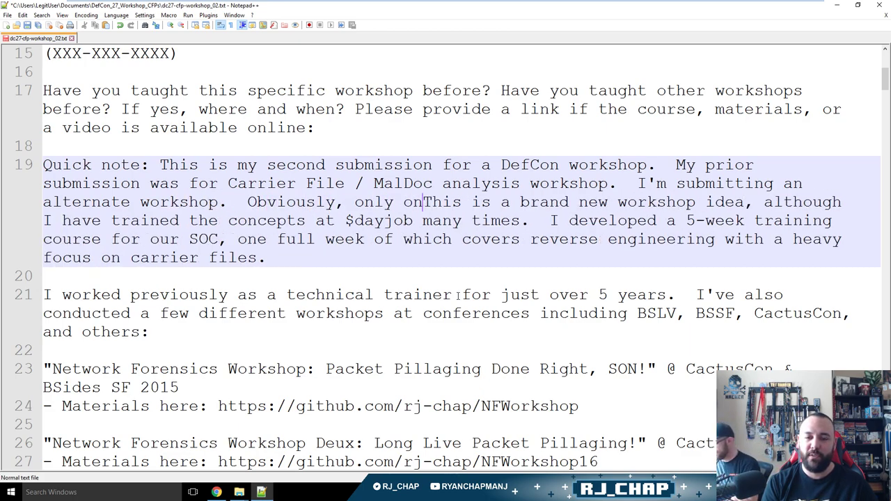
key(BackSpace)
key(BackSpace)
key(BackSpace)
key(BackSpace)
key(BackSpace)
key(BackSpace)
key(BackSpace)
key(BackSpace)
key(BackSpace)
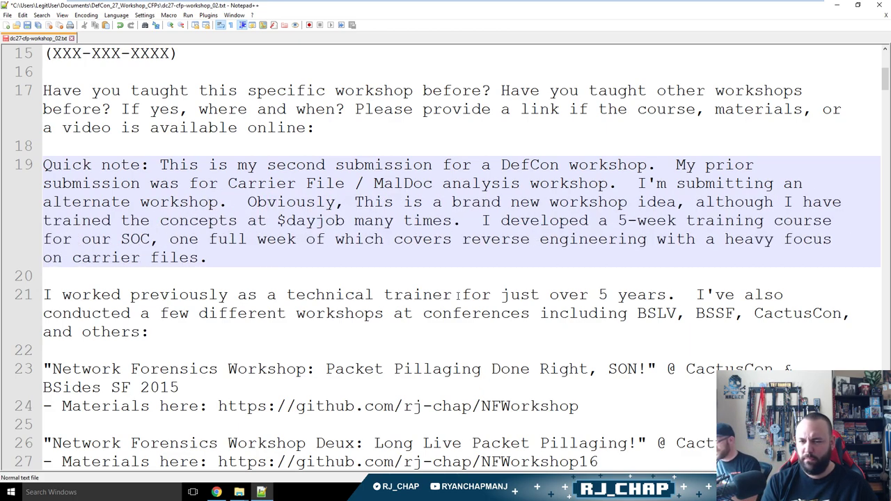
Continue the quick note after "Obviously," with "I would only expect (", correcting the misspellings of "expect".
text(I would on)
text(ly expcet ()
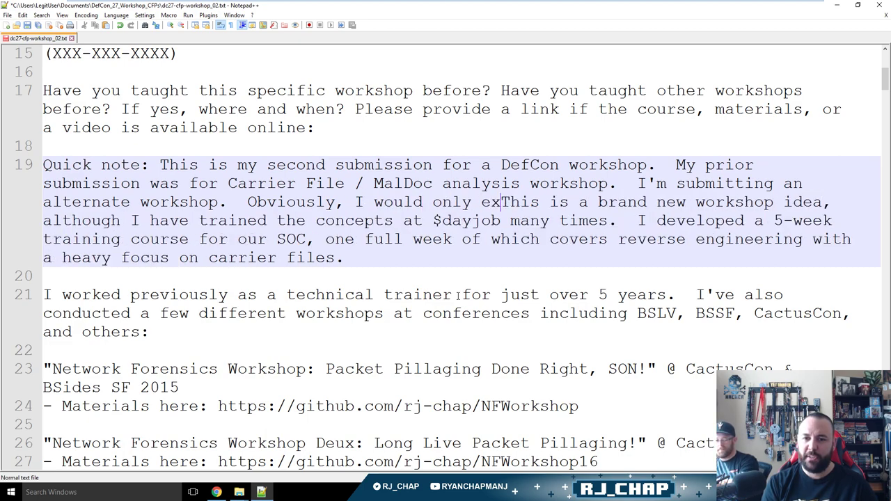
key(BackSpace)
key(BackSpace)
key(BackSpace)
key(BackSpace)
key(BackSpace)
key(BackSpace)
key(BackSpace)
key(BackSpace)
text(expcet)
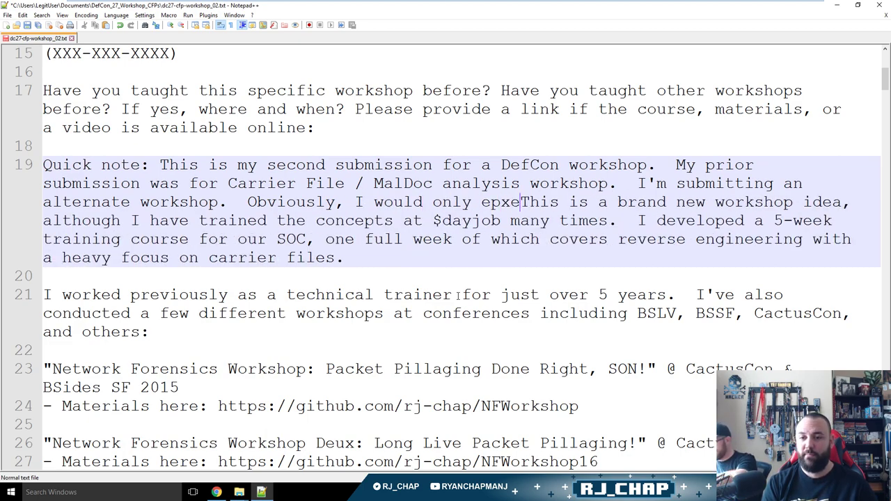
key(BackSpace)
key(BackSpace)
key(BackSpace)
key(BackSpace)
key(BackSpace)
key(BackSpace)
key(BackSpace)
text(expect (HOPEFULLY)
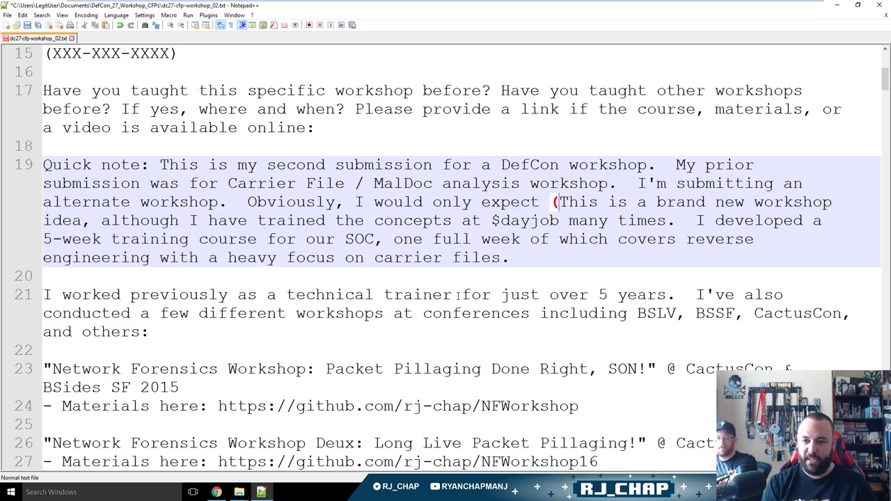
Finish the sentence in the quick note with "HOPEFULLY), one to be accepted.".
key(BackSpace)
key(BackSpace)
key(BackSpace)
key(BackSpace)
key(BackSpace)
key(BackSpace)
key(BackSpace)
key(BackSpace)
key(BackSpace)
text(HOPEFULLY))
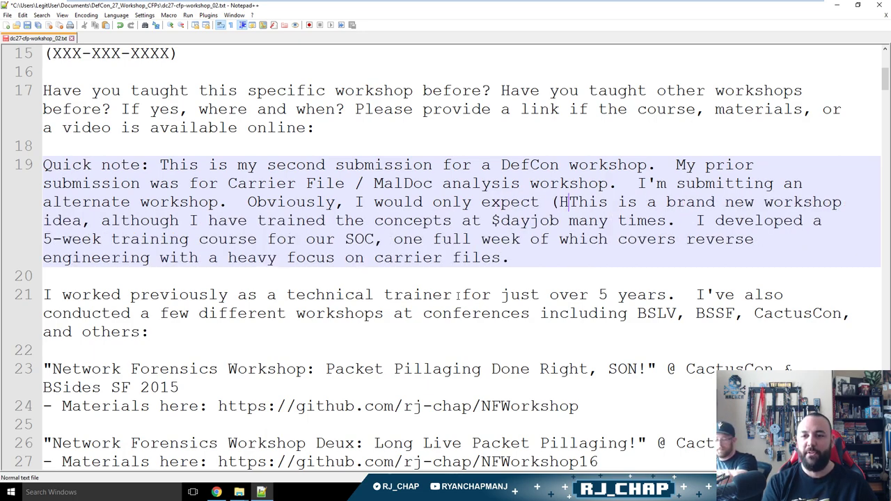
text(, one to be accep)
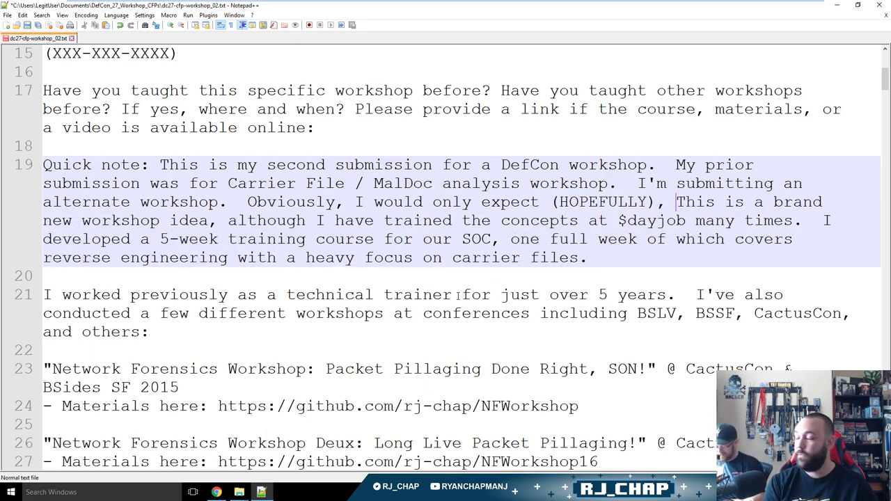
text(ted.)
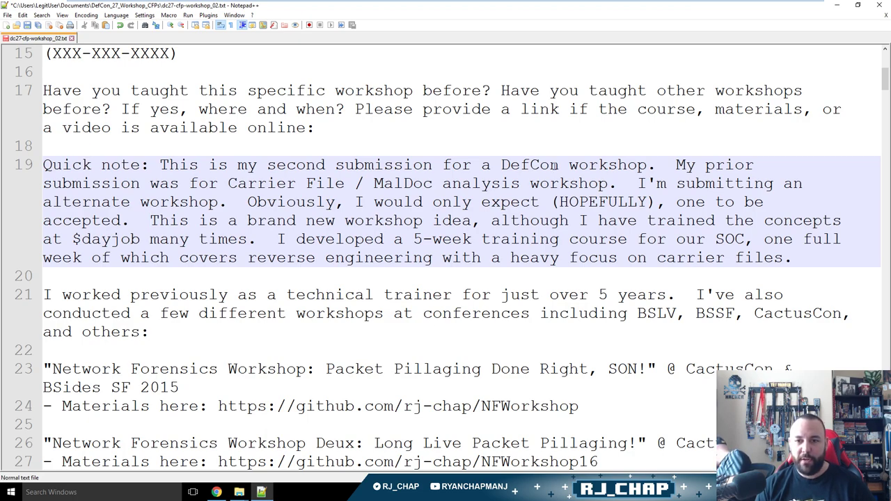
Delete the sentence "I'm submitting an alternate workshop." from the quick note on line 19.
click(573, 143)
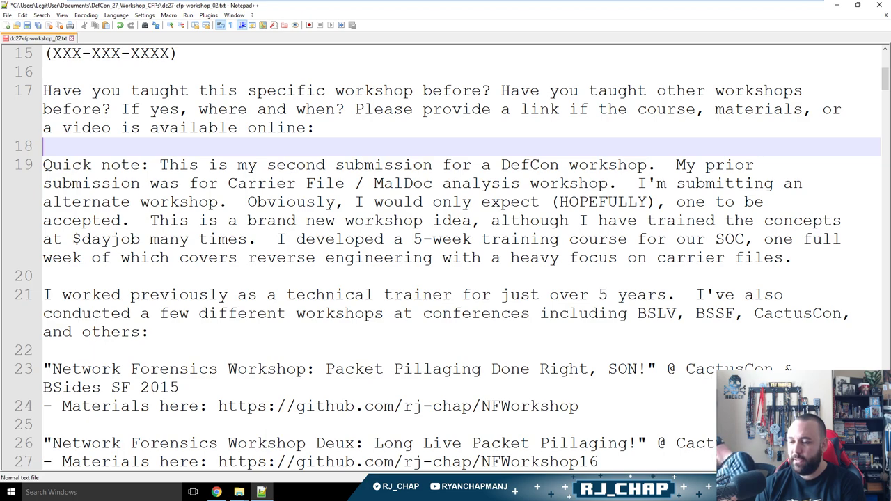
click(793, 280)
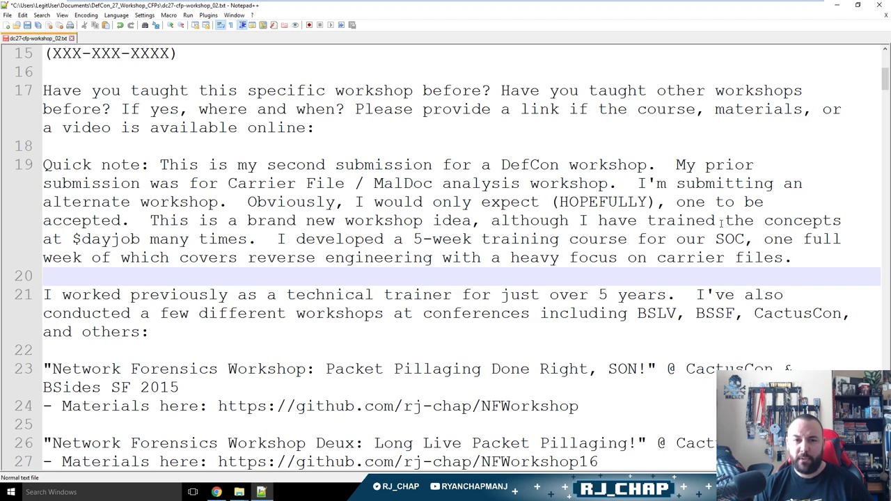
drag(245, 201, 639, 187)
key(Delete)
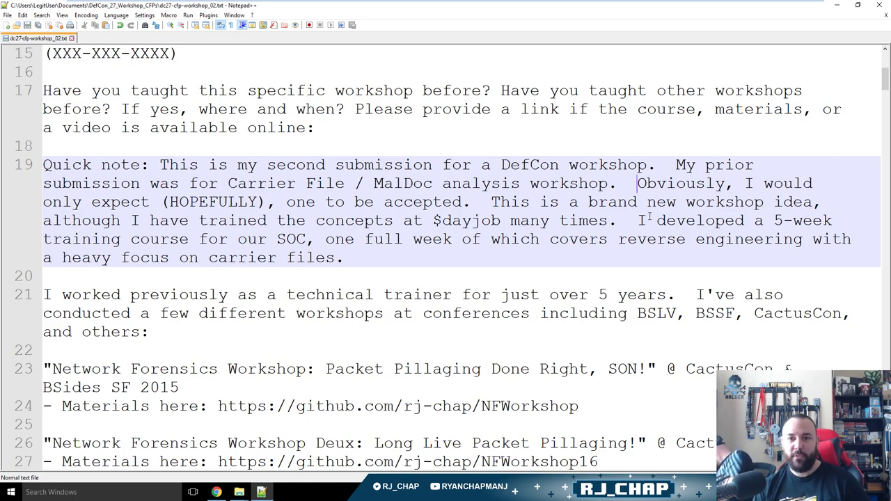
Add "blah blah" to the end of the quick note and separate it from the brand new workshop idea paragraph with a blank line.
click(491, 201)
text(blah blah)
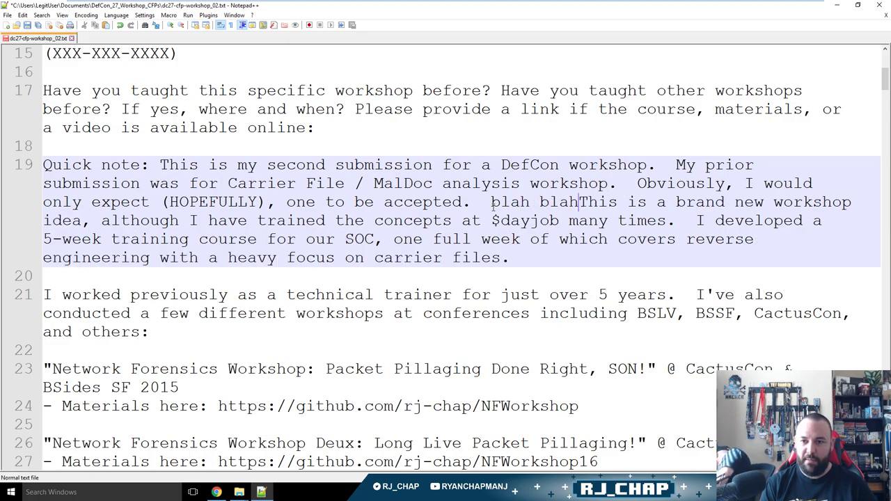
key(Return)
key(Return)
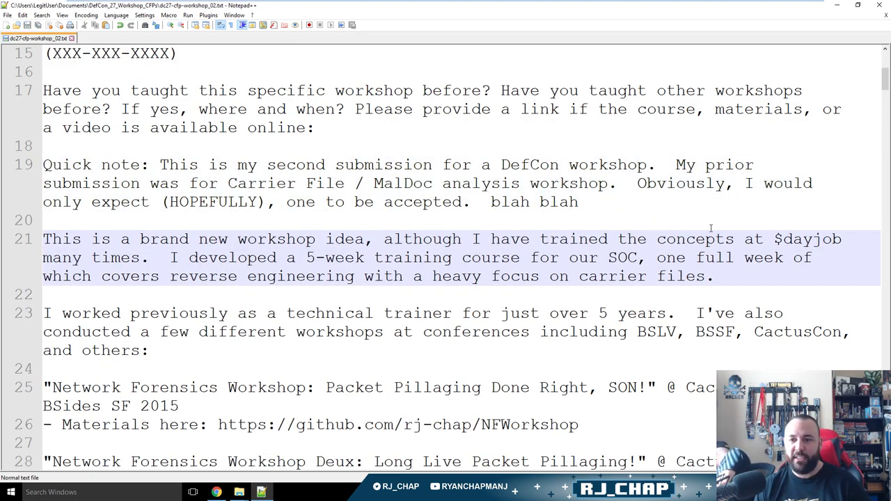
Highlight the answer about room proctors under the question on how many instructors there will be.
scroll(737, 285, down, 5)
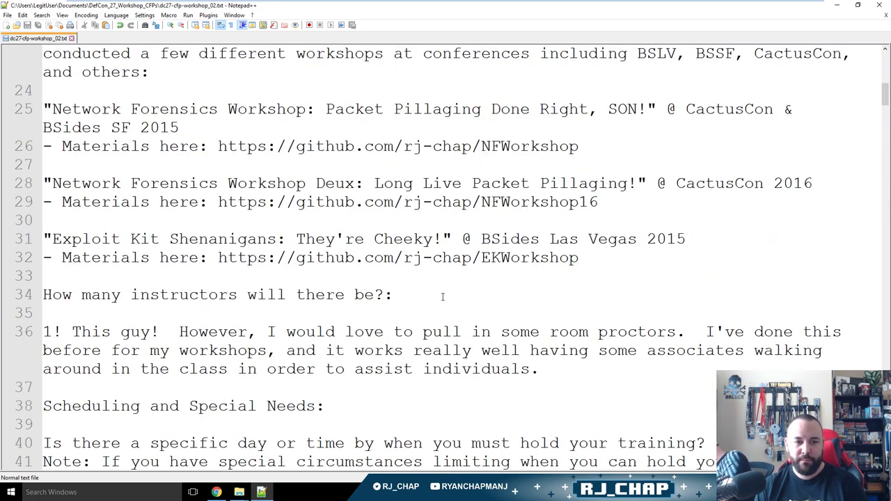
click(402, 315)
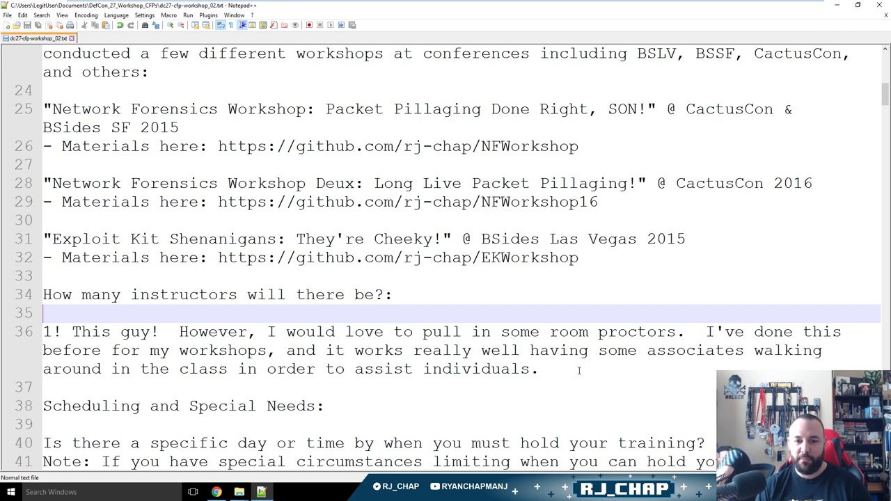
drag(578, 370, 44, 332)
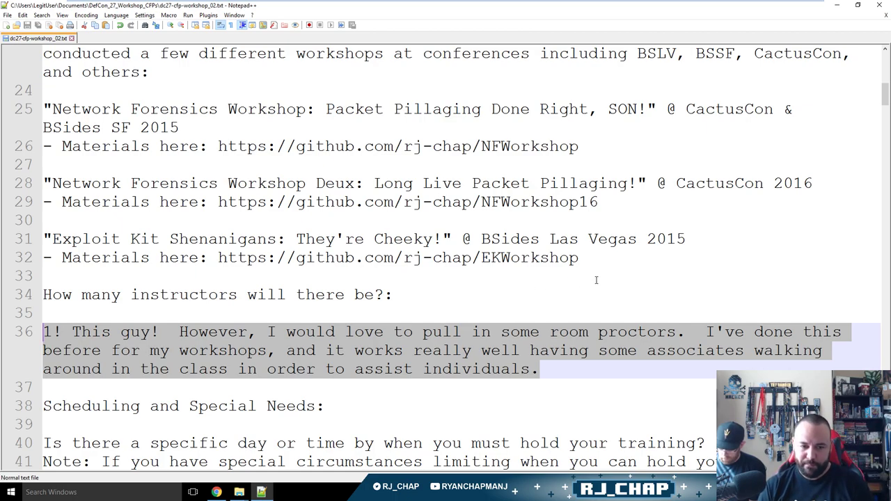
click(588, 368)
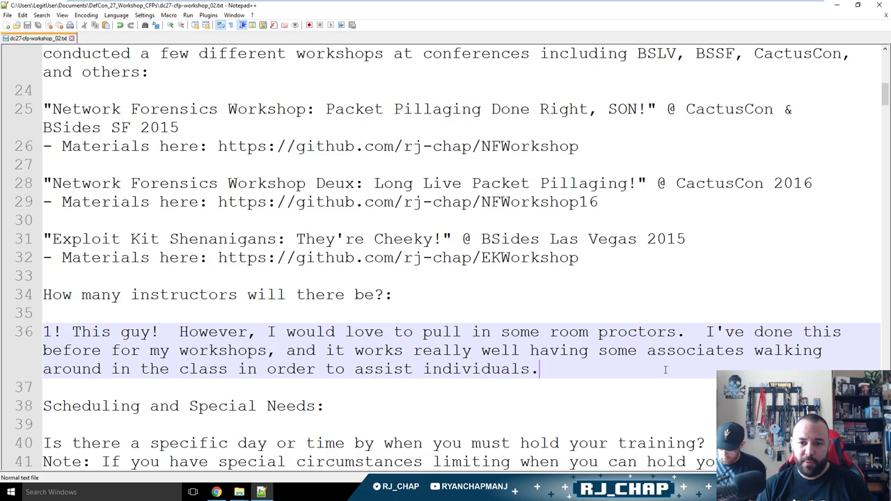
Insert a blank line above the "Nope, good to go as you see fit" answer in the scheduling section.
scroll(664, 370, down, 5)
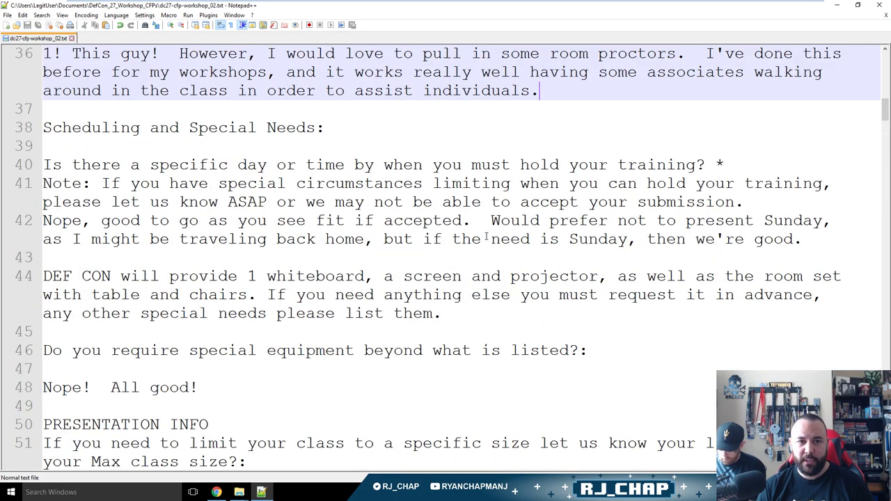
click(376, 134)
click(428, 153)
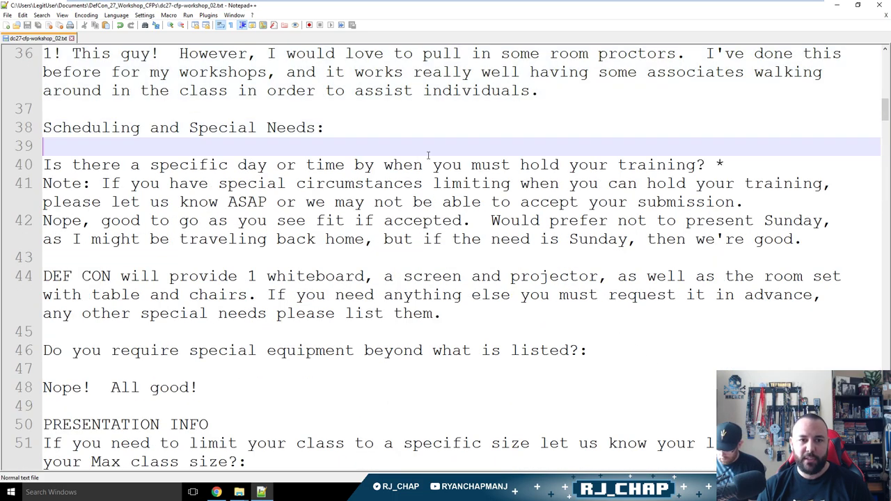
key(Down)
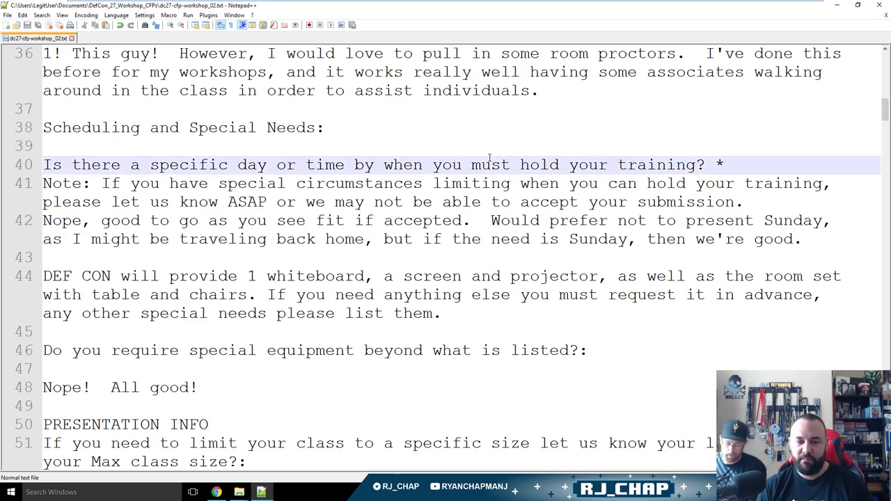
key(Down)
key(Down)
key(Down)
key(Return)
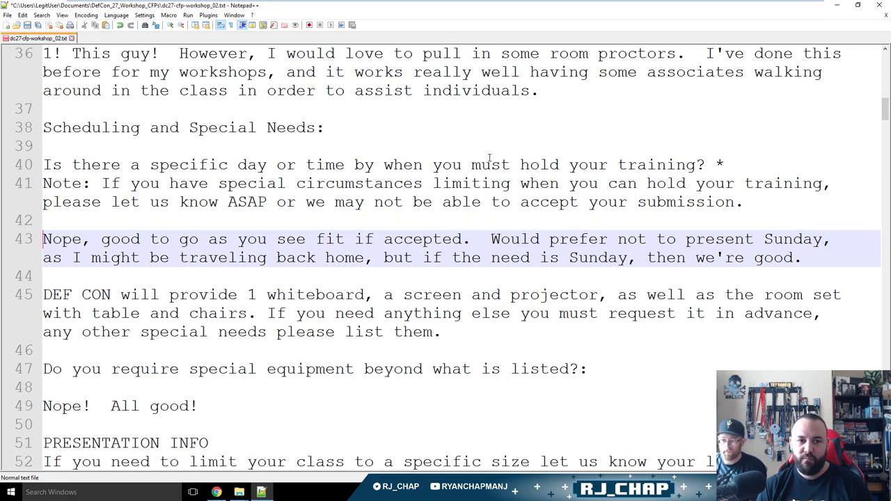
Go through the room equipment paragraph and the "Nope! All good!" answer, and save the text file.
click(664, 332)
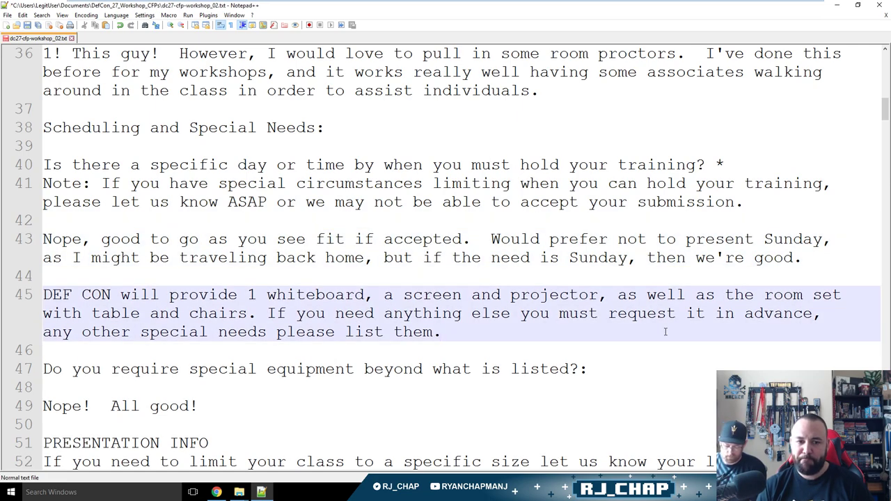
click(545, 411)
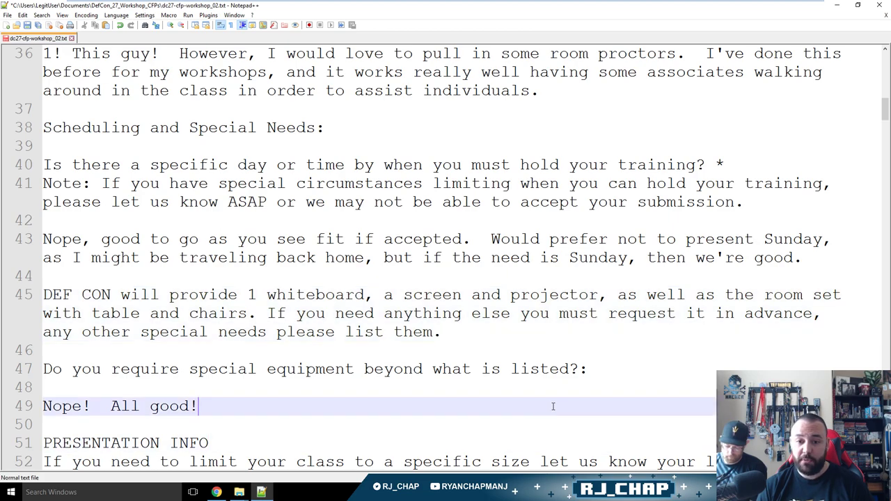
key(ctrl+s)
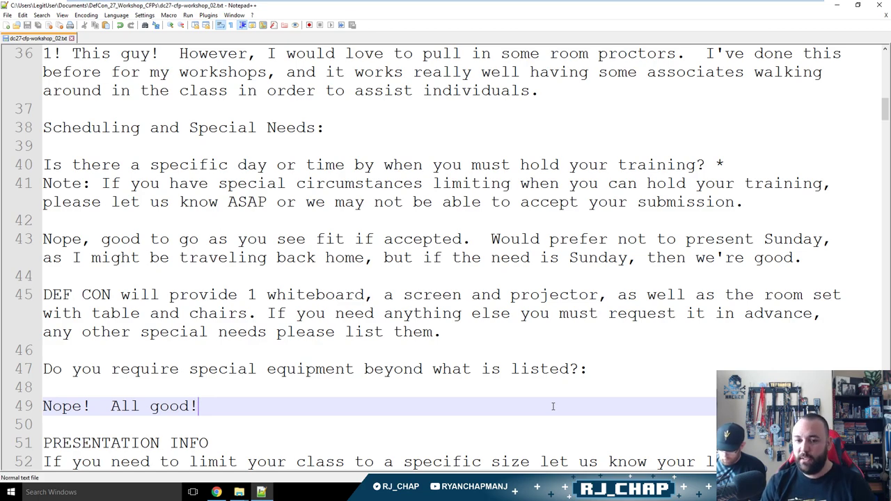
Highlight the maximum class size answer on line 54 under the presentation info heading.
scroll(684, 389, down, 4)
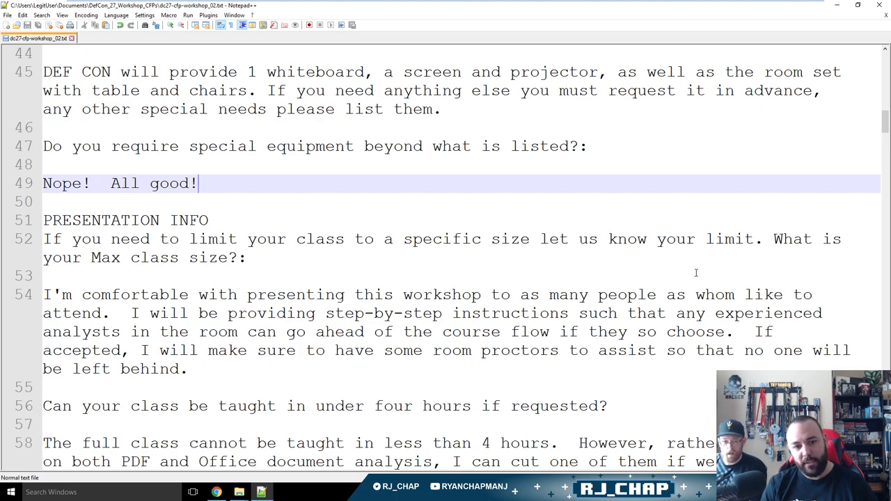
drag(208, 367, 7, 302)
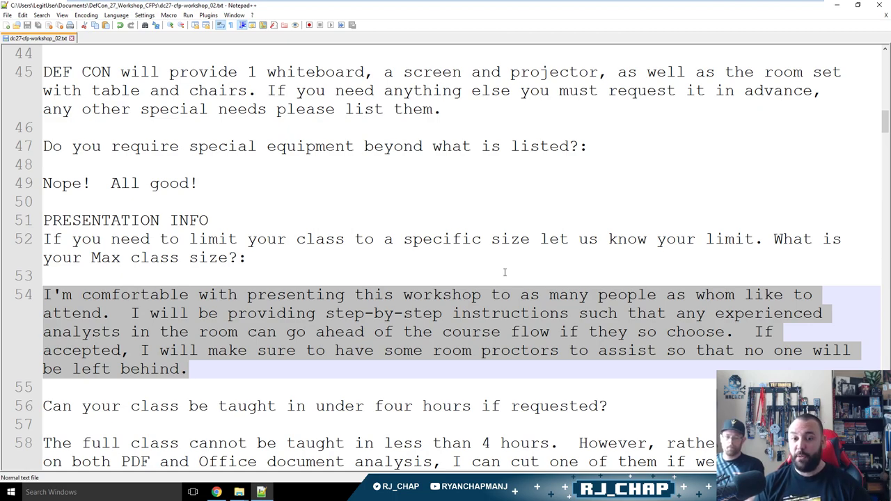
click(505, 272)
Switch to Chrome and go back from the ek_fiesta.zip page to the GitHub profile overview with the popular repositories.
key(alt+Tab)
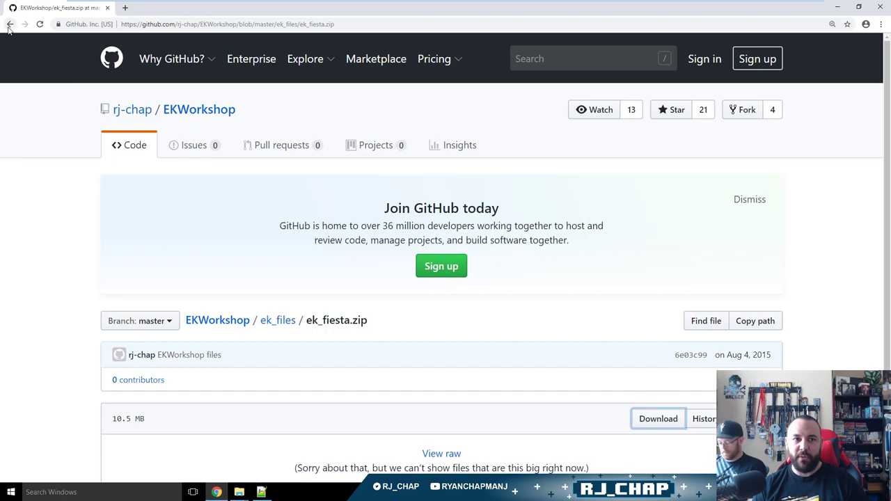
click(9, 24)
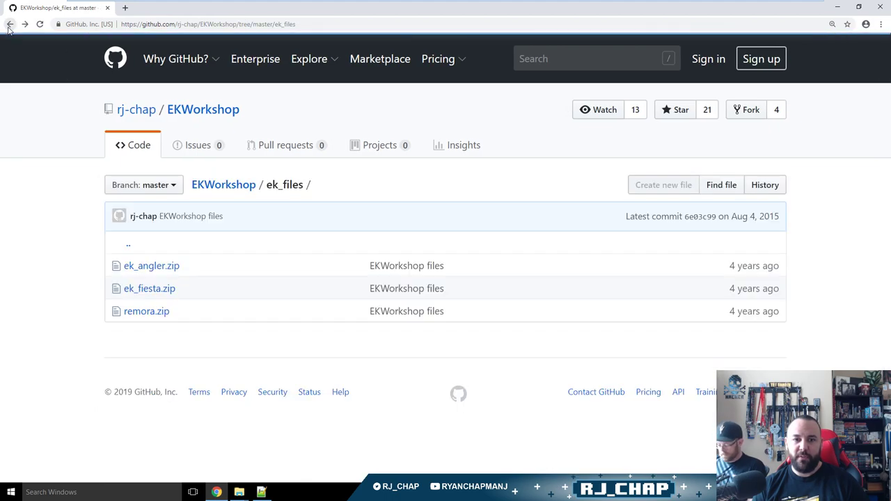
click(10, 25)
click(10, 24)
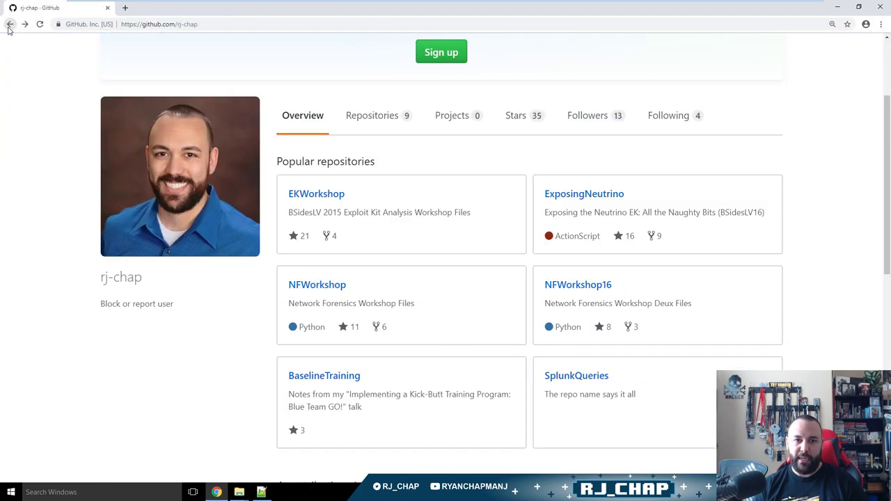
Open the NFWorkshop16 repository and display its CactusCon workshop walkthrough PDF.
click(604, 287)
scroll(674, 294, down, 5)
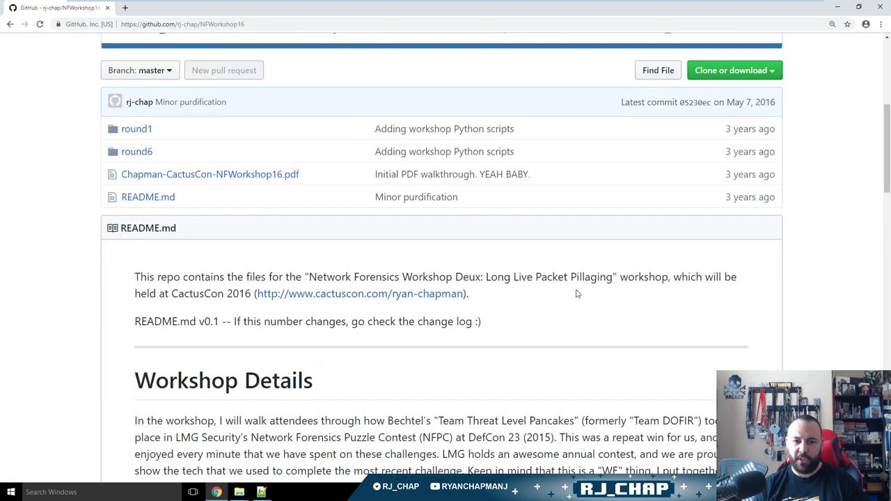
click(290, 175)
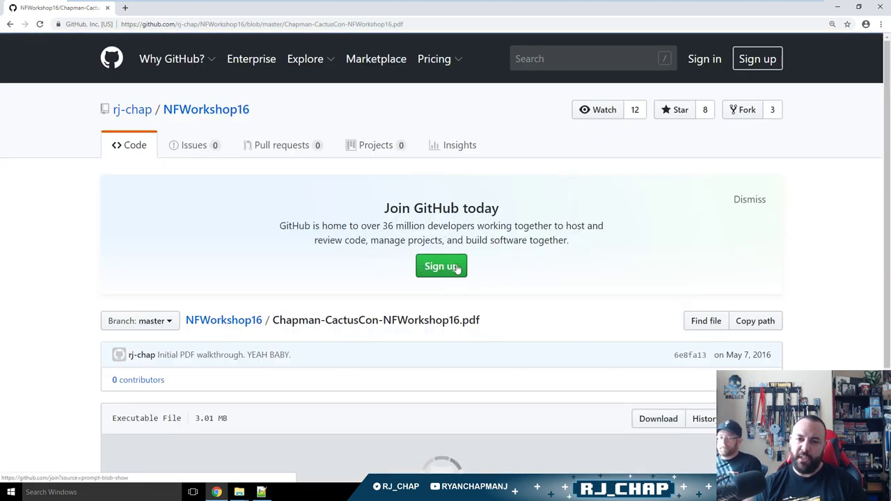
Examine the walkthrough PDF from the workshop requirements and required Kali tools through to the Agenda slide.
scroll(828, 336, down, 5)
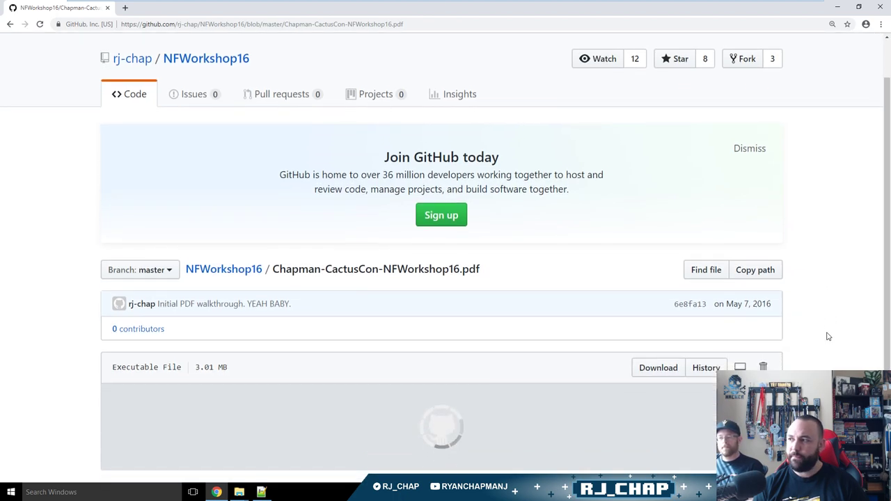
scroll(825, 334, down, 5)
scroll(797, 332, down, 8)
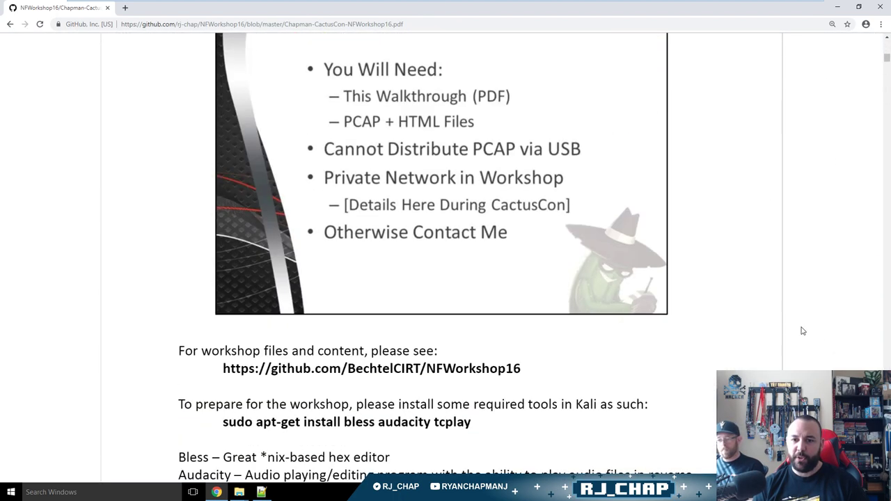
scroll(802, 331, up, 2)
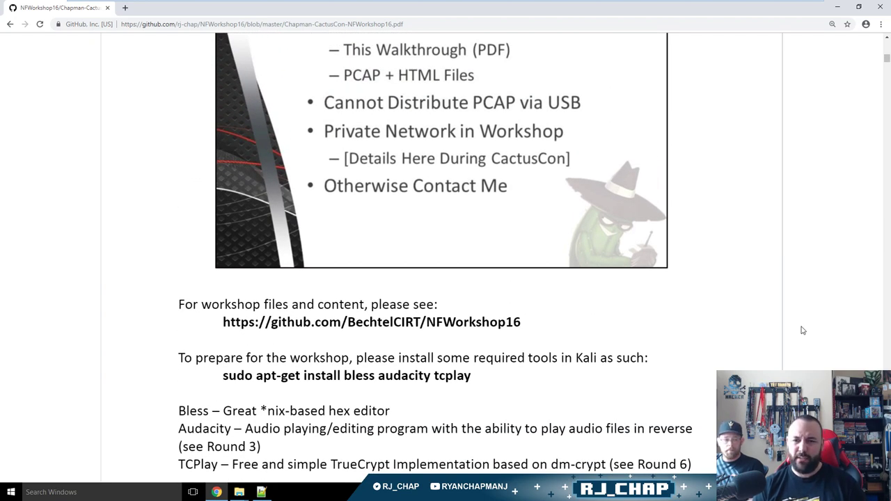
scroll(776, 343, down, 3)
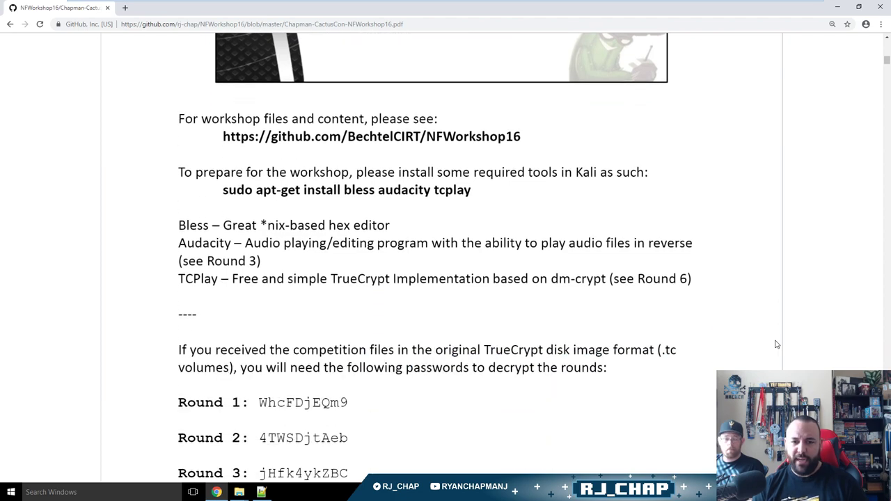
scroll(776, 344, down, 12)
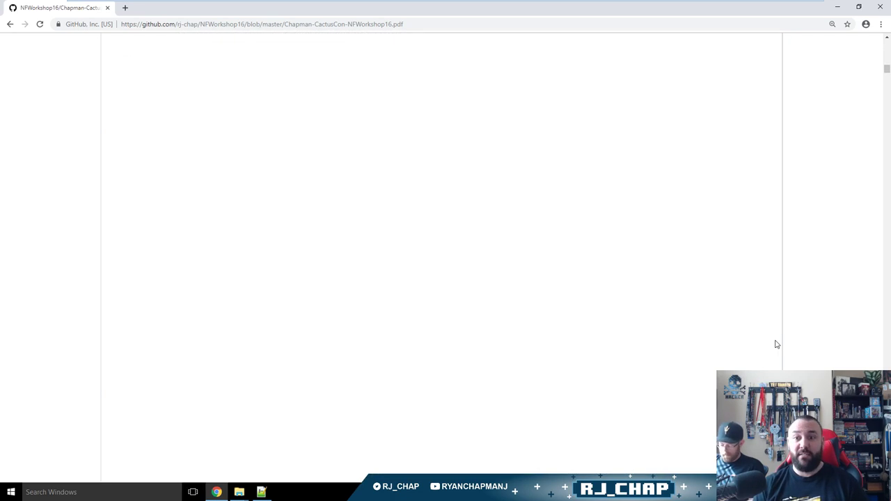
scroll(776, 343, down, 5)
scroll(777, 344, down, 8)
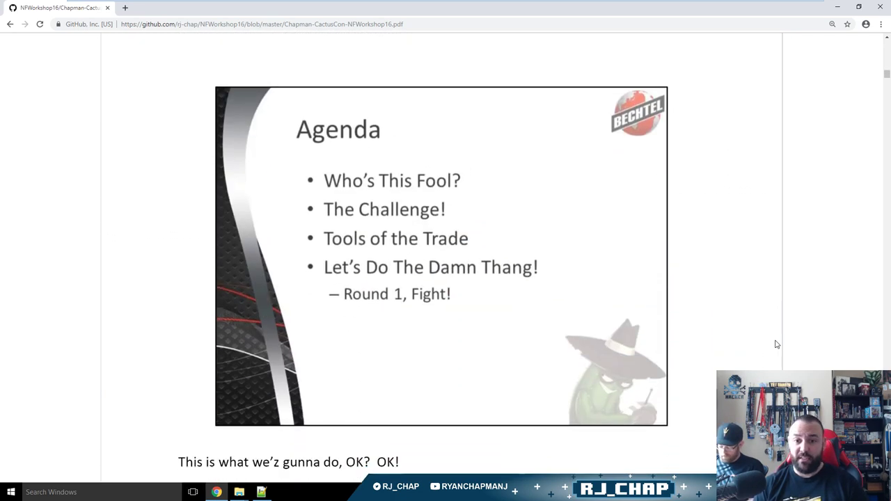
Examine the walkthrough PDF from the Agenda slide through the Round 2 Volatility memory analysis to the Round 3 "Blank" Files slide.
scroll(777, 344, down, 10)
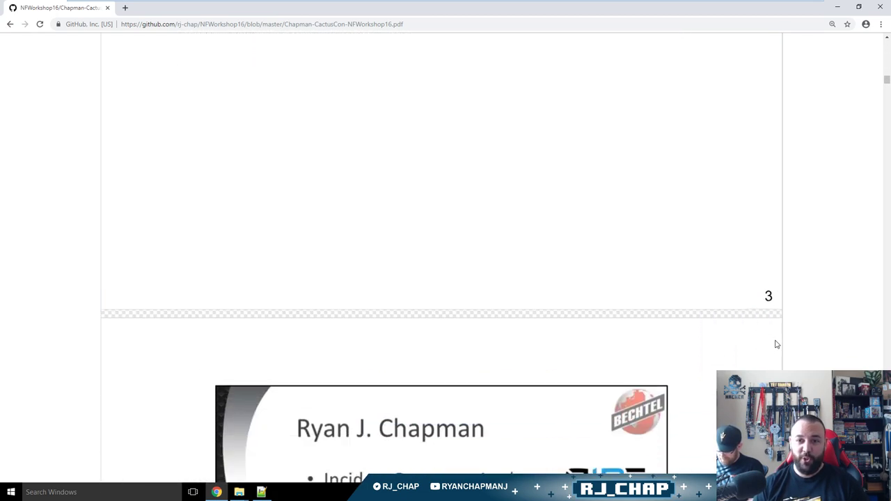
scroll(776, 344, down, 5)
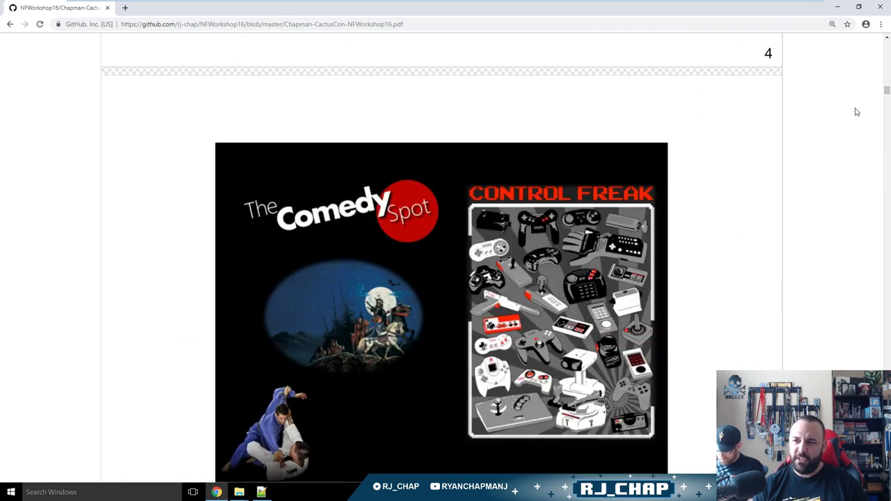
drag(884, 93, 887, 204)
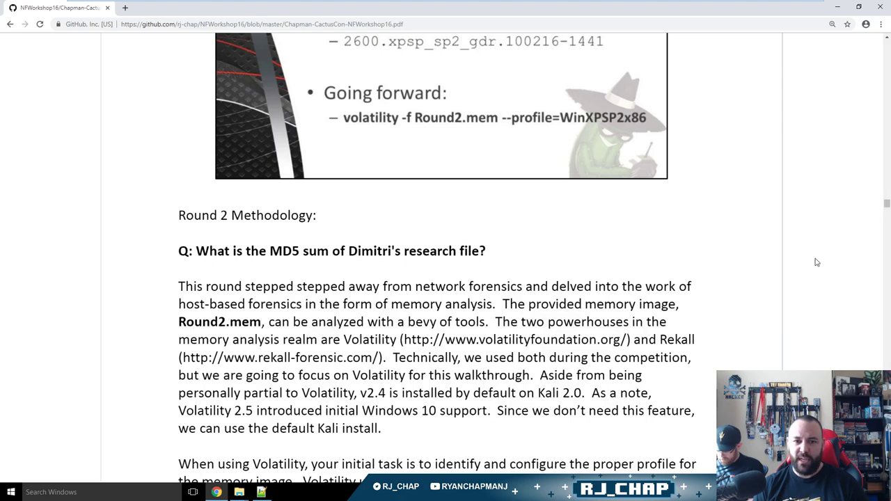
scroll(816, 261, down, 12)
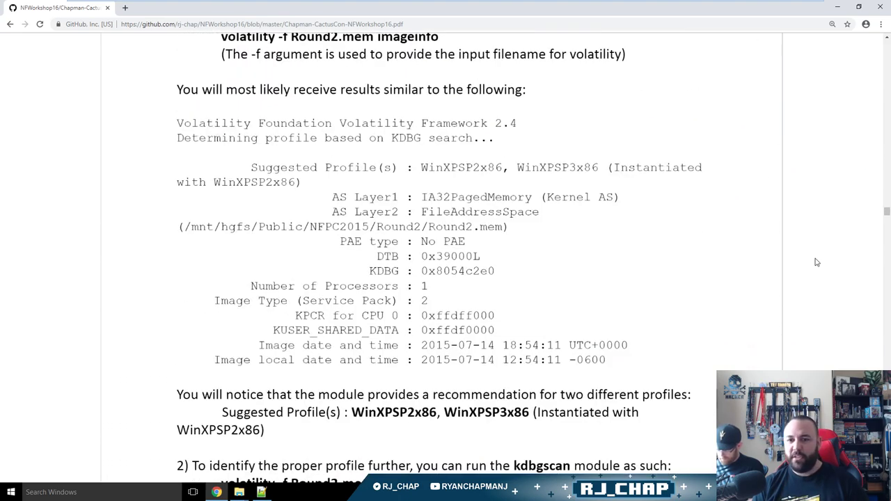
scroll(816, 262, down, 10)
scroll(816, 262, down, 12)
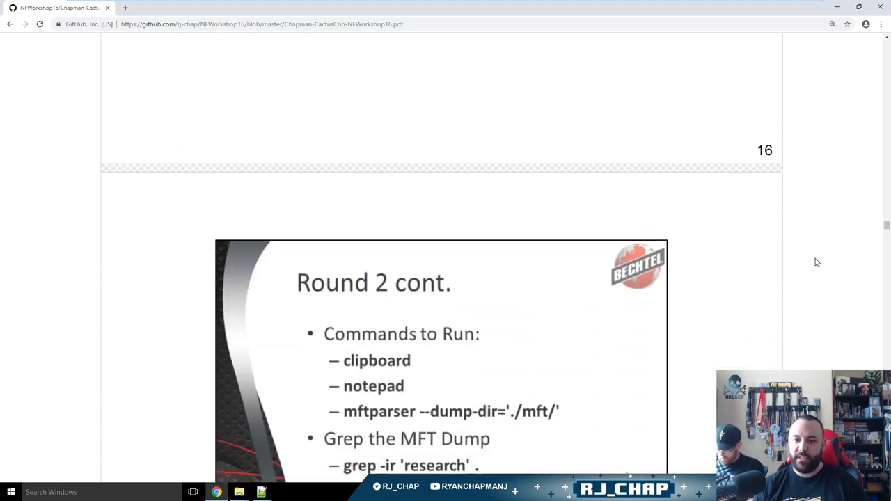
scroll(816, 262, down, 5)
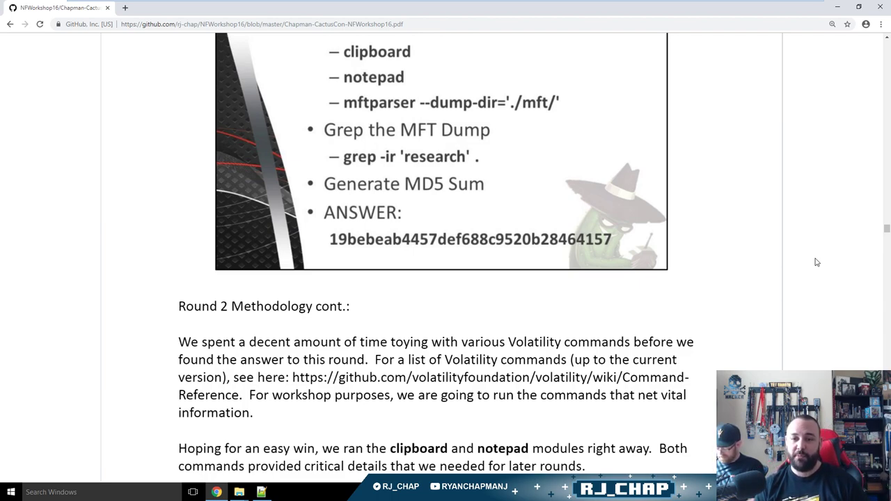
scroll(817, 261, down, 20)
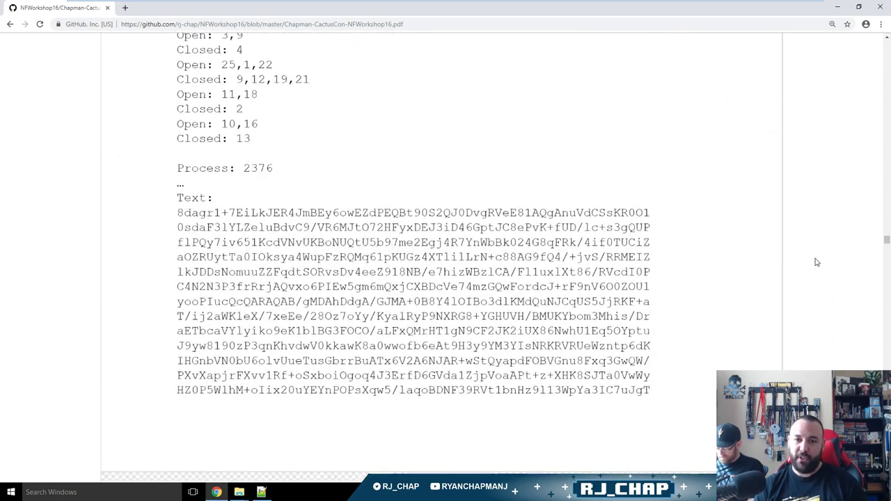
scroll(816, 262, down, 20)
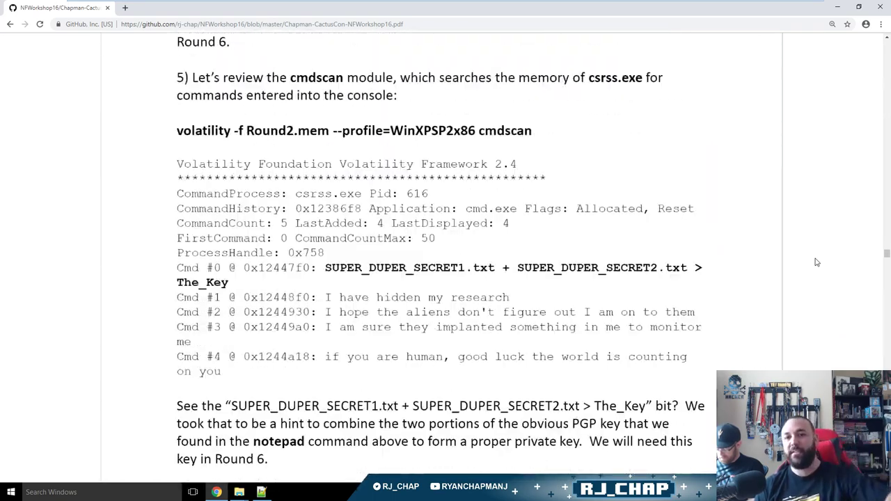
scroll(817, 261, down, 20)
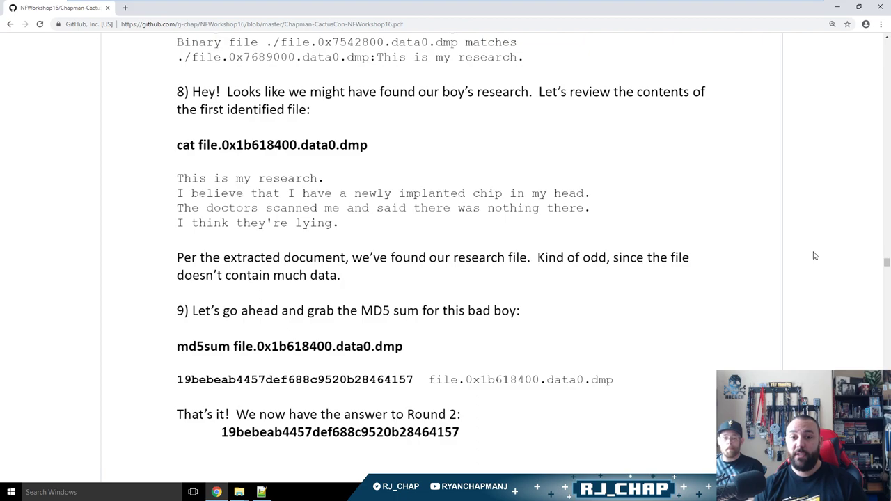
scroll(815, 259, down, 15)
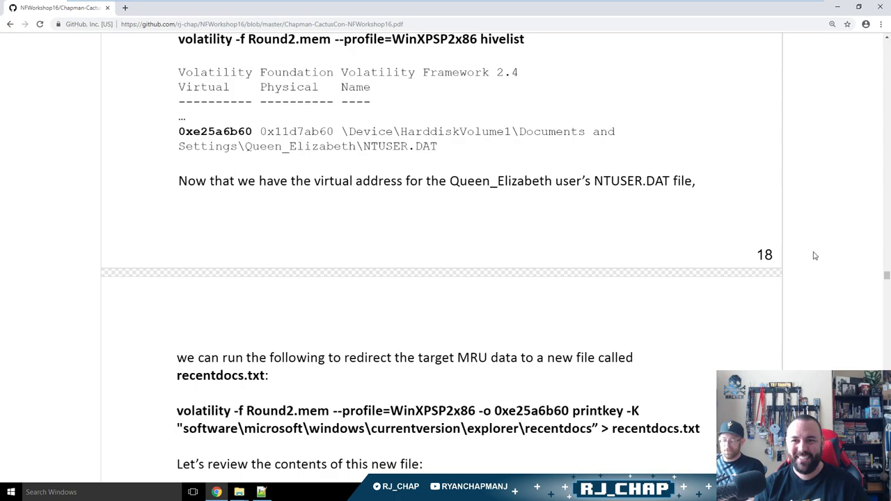
scroll(813, 264, down, 5)
scroll(816, 266, down, 10)
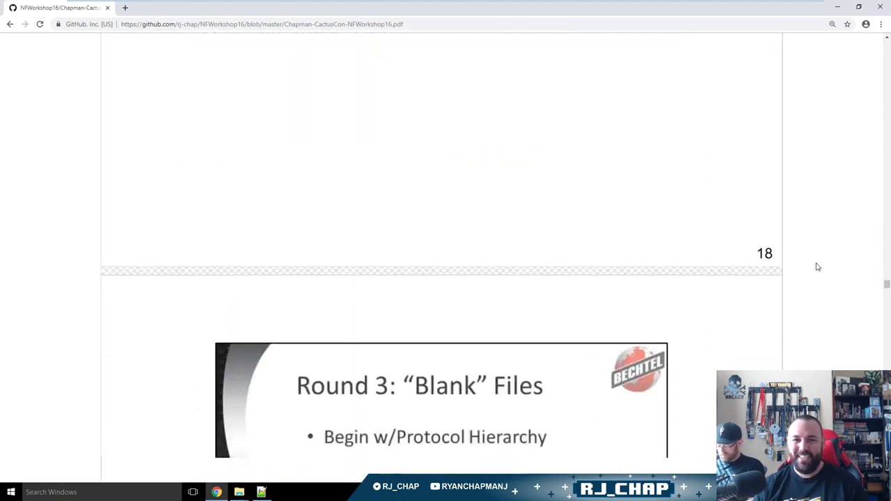
Switch to Notepad++ and highlight the line 58 answer on teaching the class in under four hours, then show the workshop length section.
key(alt+Tab)
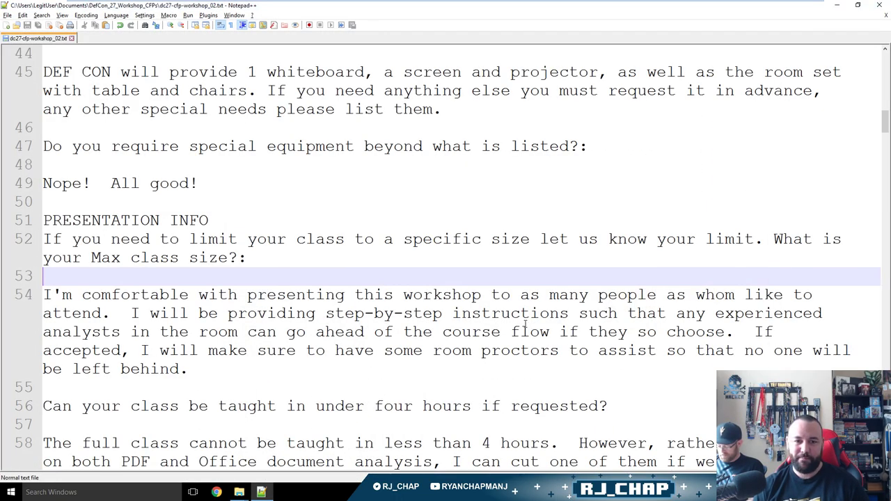
scroll(592, 387, down, 3)
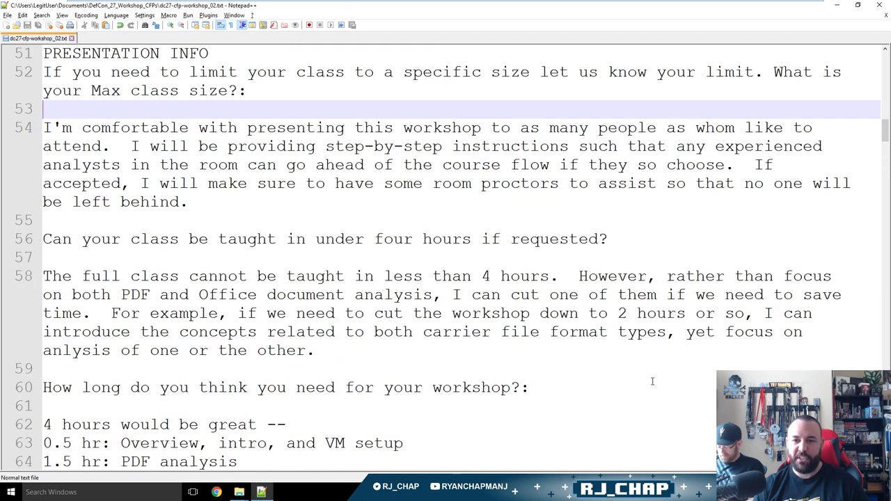
triple_click(390, 347)
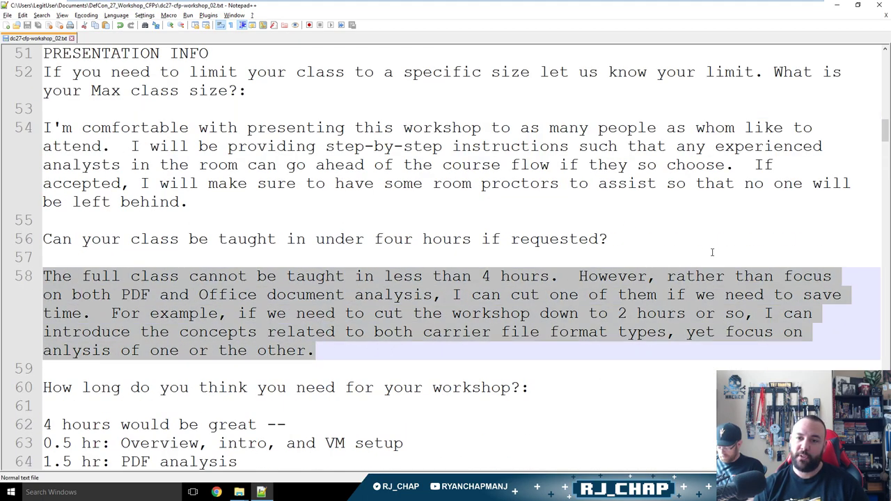
scroll(729, 244, down, 1)
scroll(729, 243, down, 2)
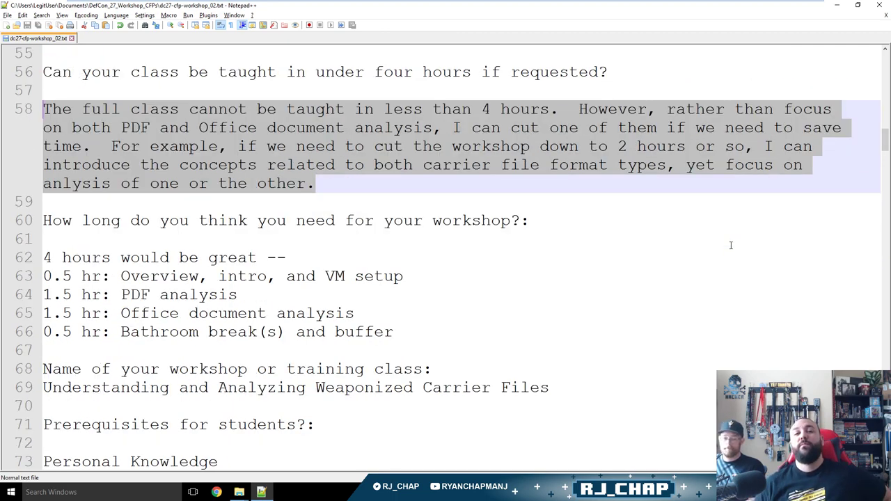
Create a new text file containing "asdf" and save it as dc27-cfp-workshop_02-notes.txt in the DefCon_27_Workshop_CFPs folder.
key(ctrl+n)
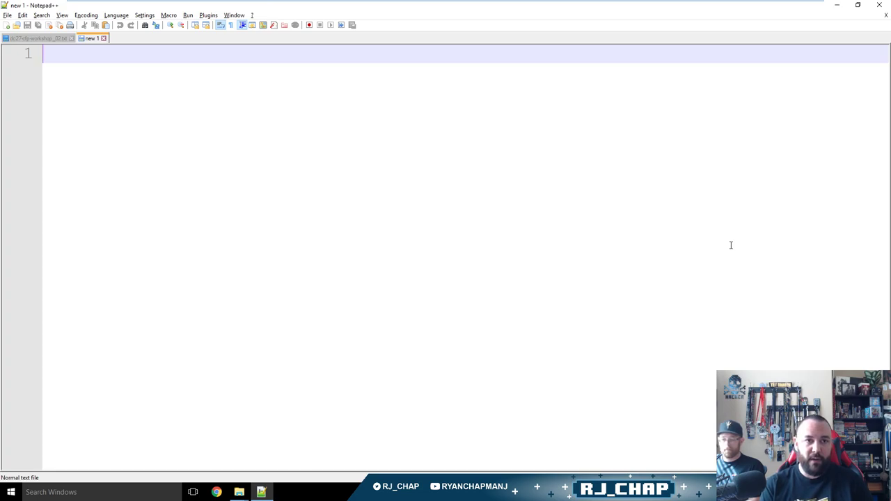
text(asdf)
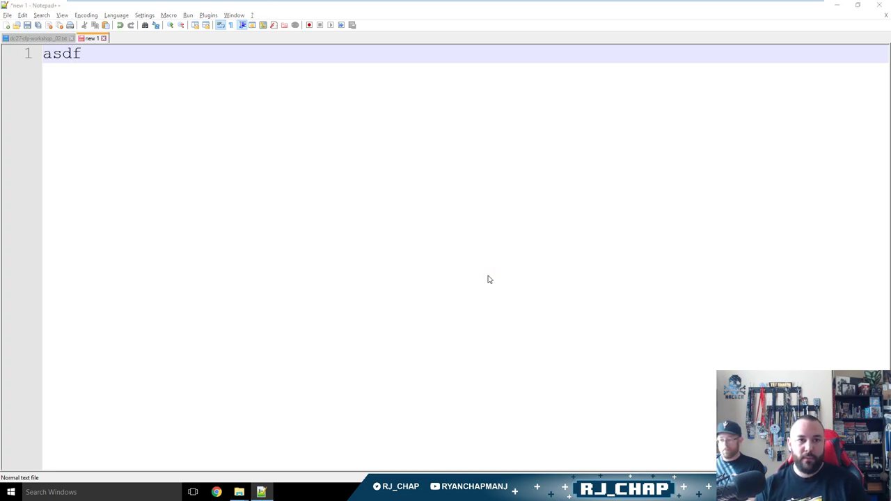
key(ctrl+s)
click(431, 217)
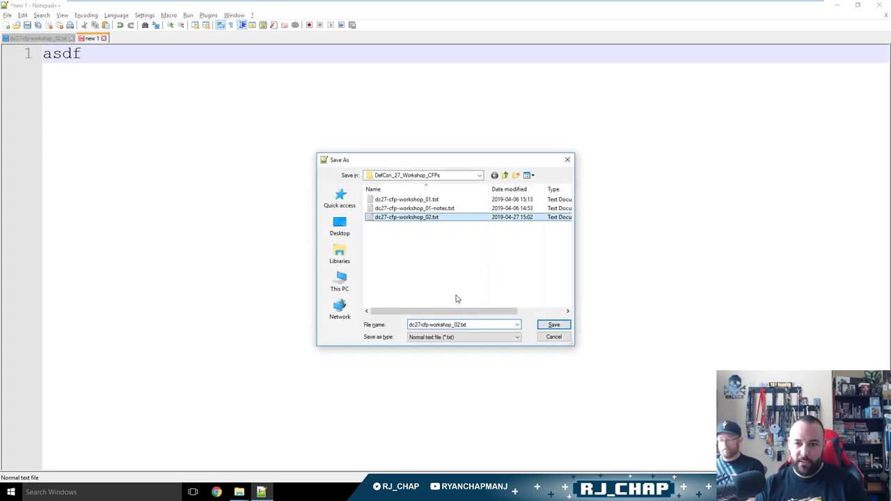
double_click(461, 324)
click(463, 324)
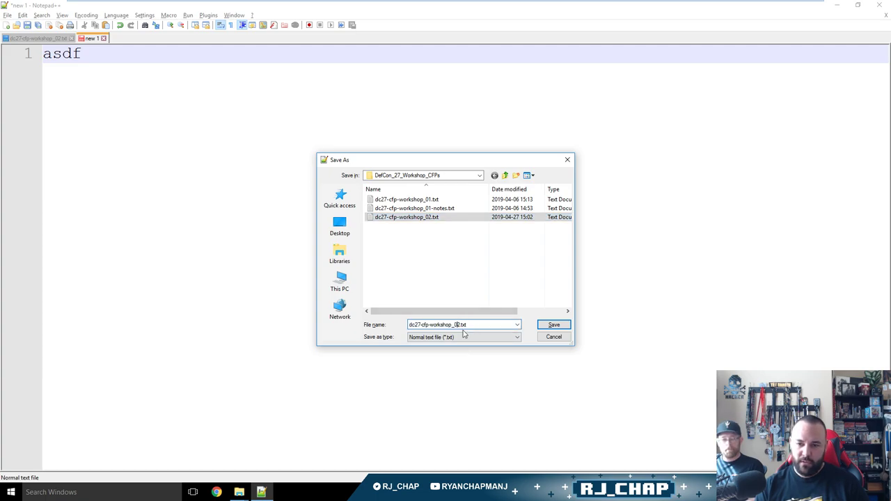
text(-notes)
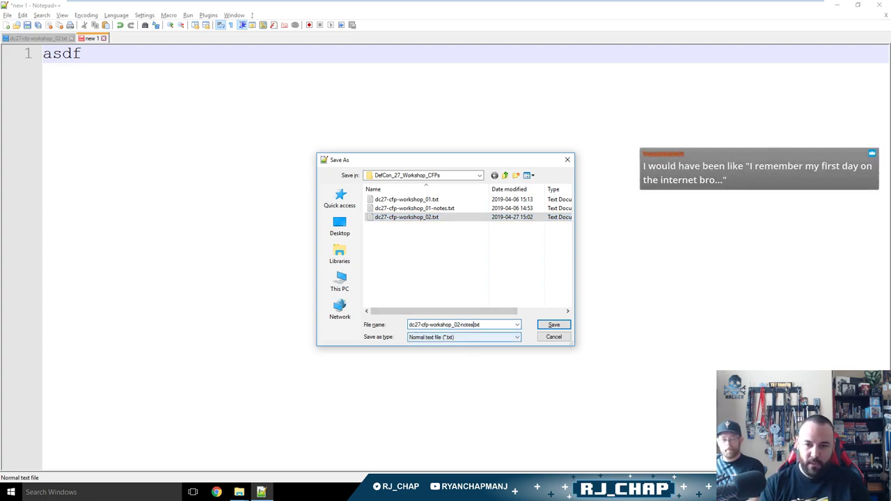
key(Return)
Replace the placeholder text with the lines "What is shellcode?" and "Where might one find shellcode?".
key(ctrl+a)
key(BackSpace)
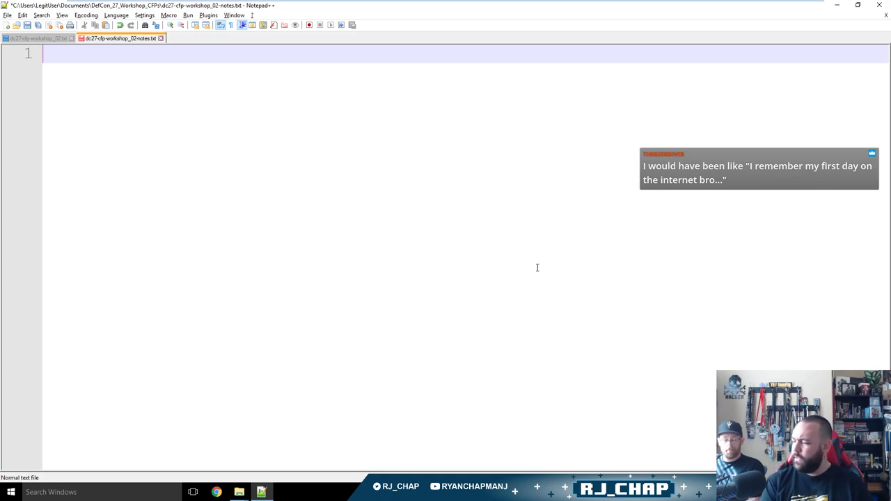
text(What is shellcode?)
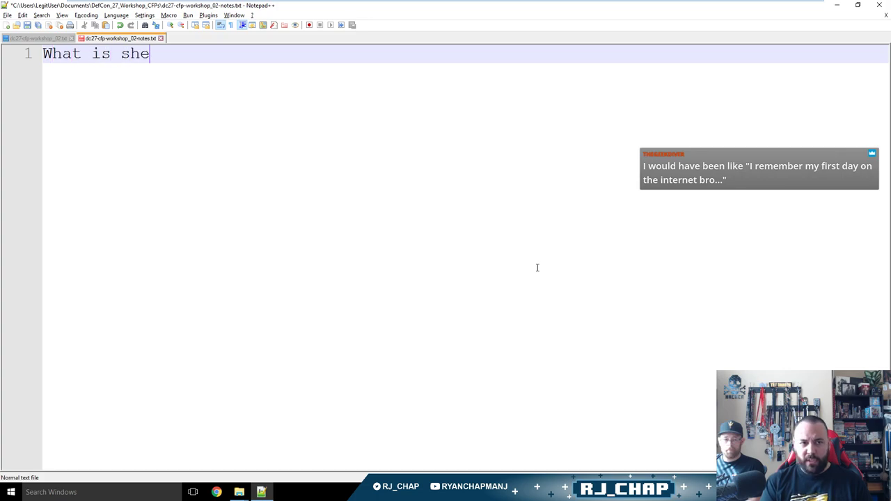
key(Return)
text(Where might )
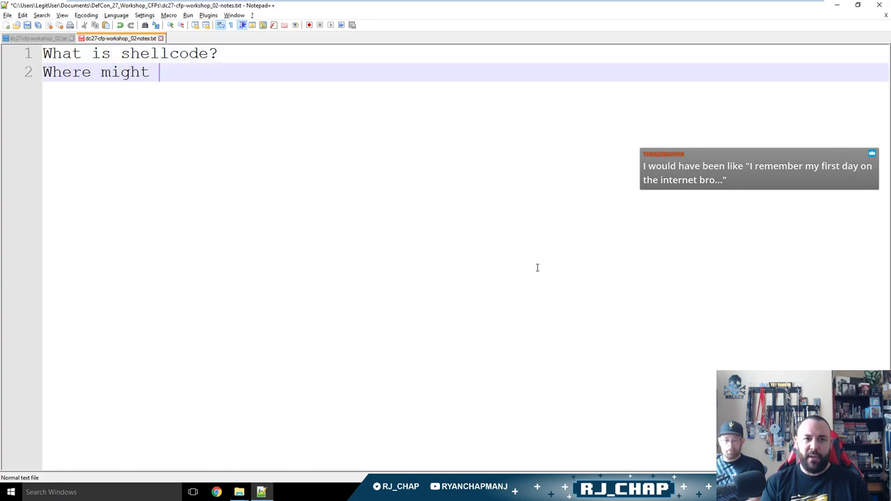
text(one find shellcode?)
key(Return)
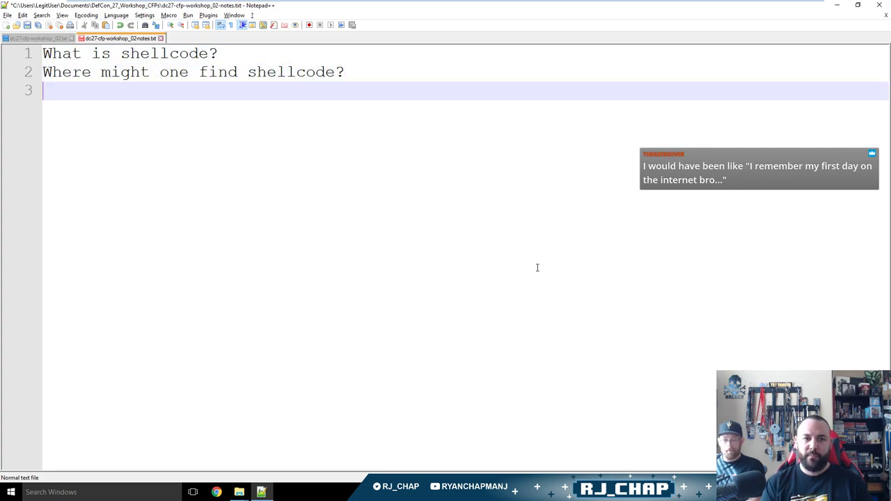
Insert the line "Where did the term originate?" between the two shellcode questions.
key(Up)
key(Return)
key(Up)
text(Where did the term originate?)
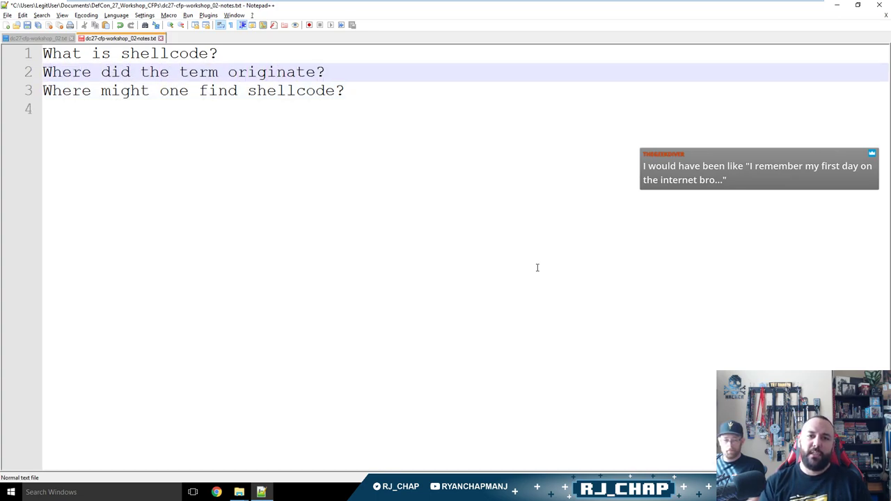
Add the heading "-- ALL About ShellCodezzzz!" above the questions as the first line of the notes.
key(ctrl+Home)
key(Return)
key(Up)
text(-- ALL Ab)
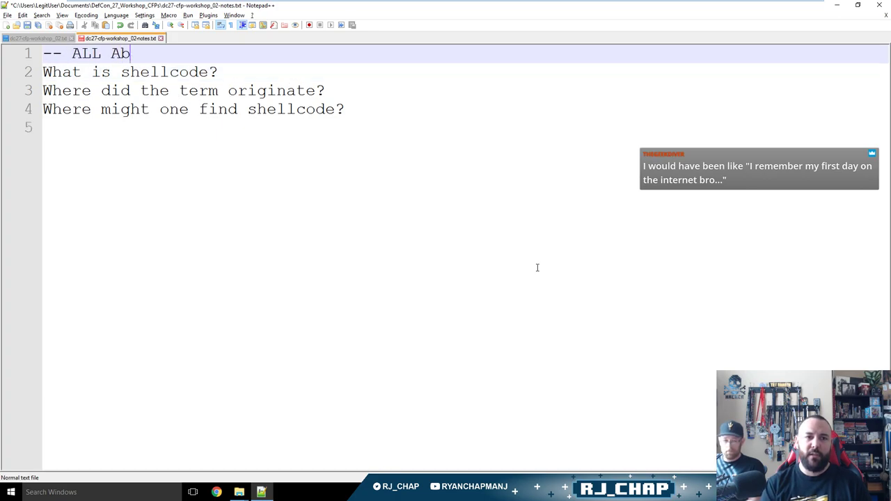
text(out ShellCodezzzz!)
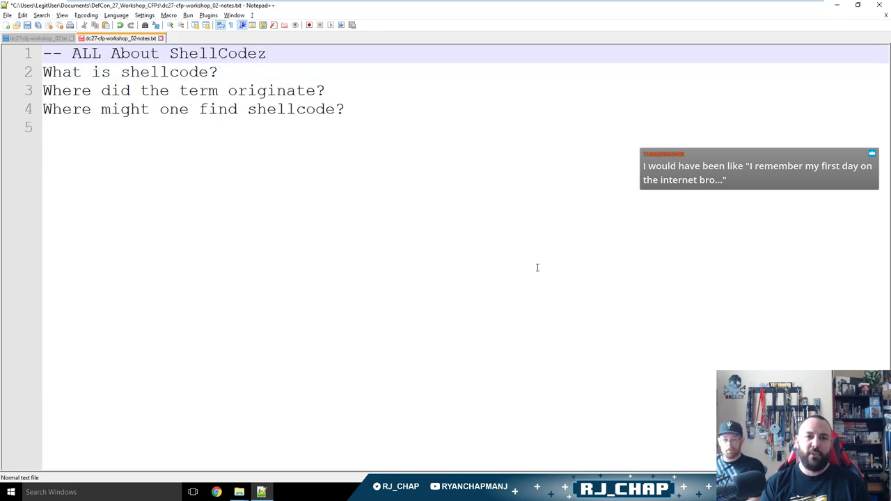
Add the heading "-- Quick traige" below the questions, separated by a blank line.
key(ctrl+End)
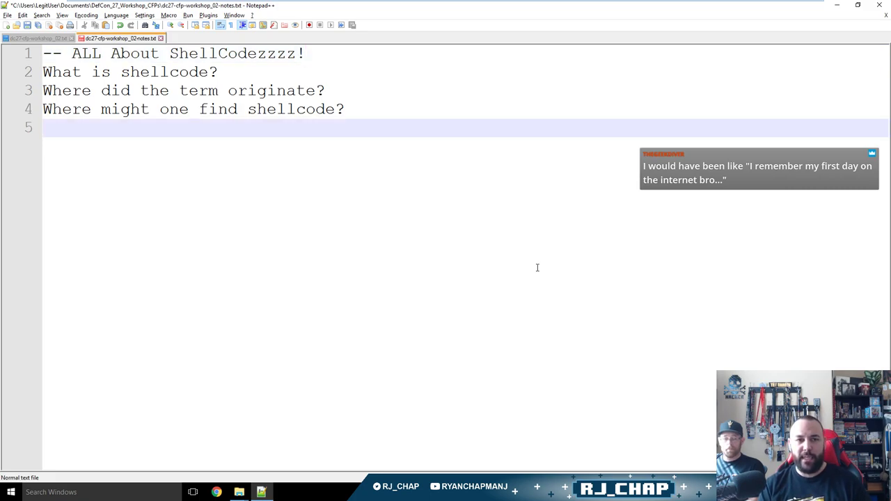
key(Return)
text(--)
key(Return)
key(Return)
key(BackSpace)
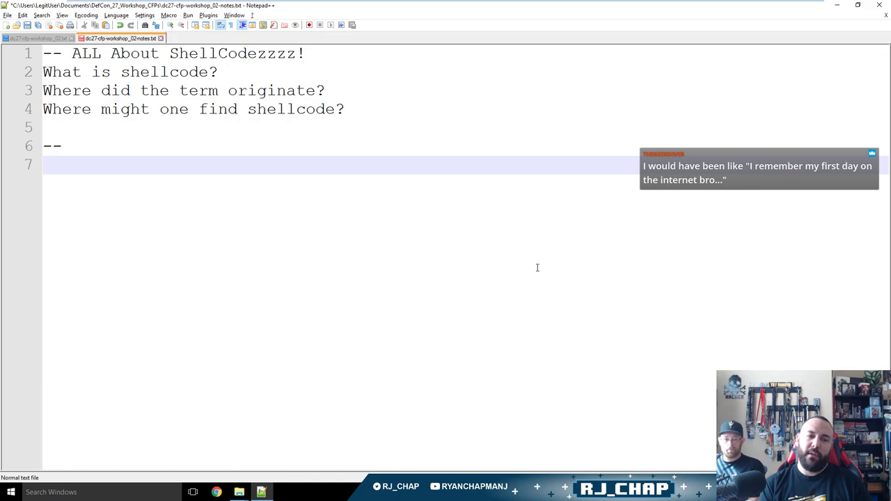
key(BackSpace)
text(Quick traige)
key(Return)
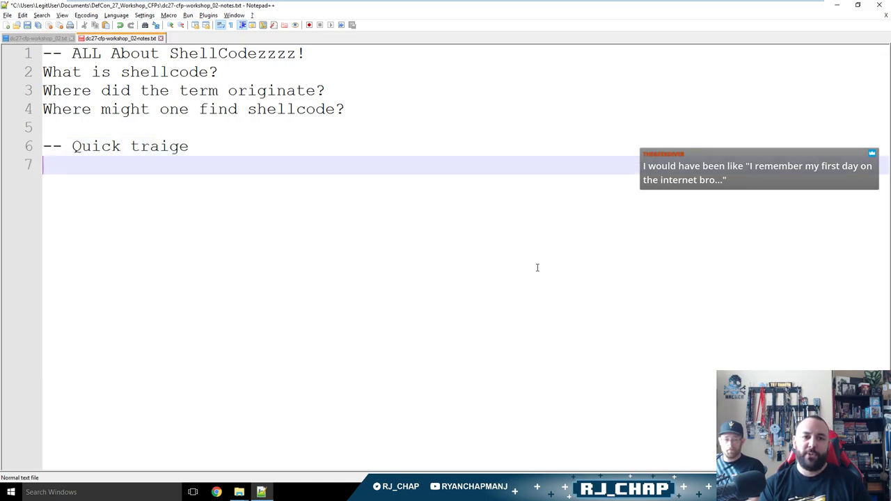
Enter scdbg as the tool under the "-- Quick traige" heading, without a file extension.
text(scbdg)
key(BackSpace)
key(BackSpace)
key(BackSpace)
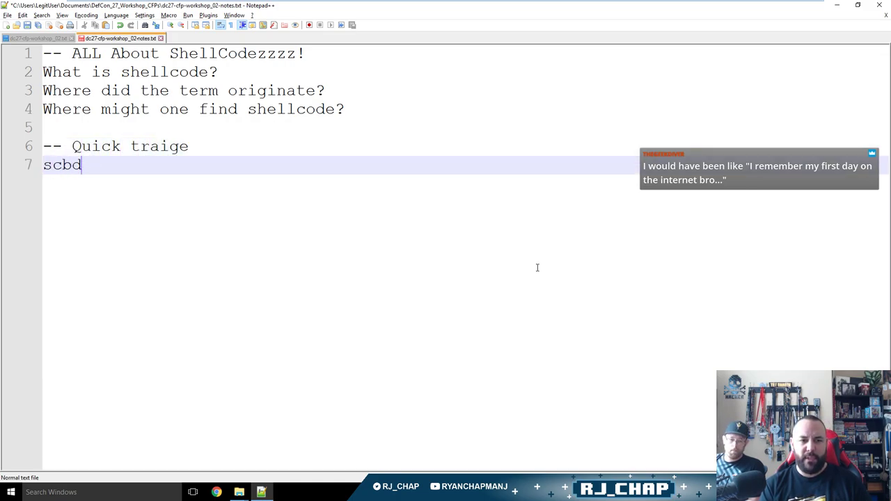
text(dbg.exe)
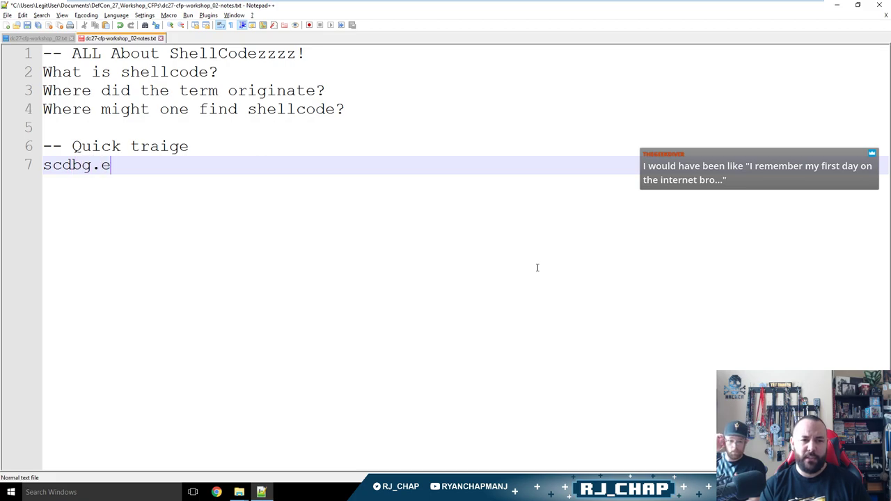
key(BackSpace)
key(BackSpace)
key(BackSpace)
key(BackSpace)
Add a "-- Manual analysis" section after a blank line, with the entry "Converting raw shellcode to a PE".
key(Return)
key(Return)
text(-- Manual analysis)
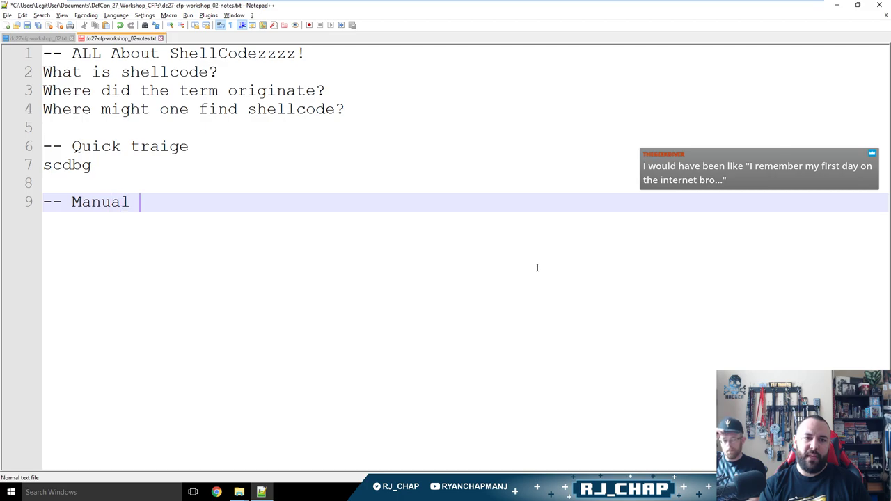
key(Return)
text(Converting raw shellcode to a PE)
key(Return)
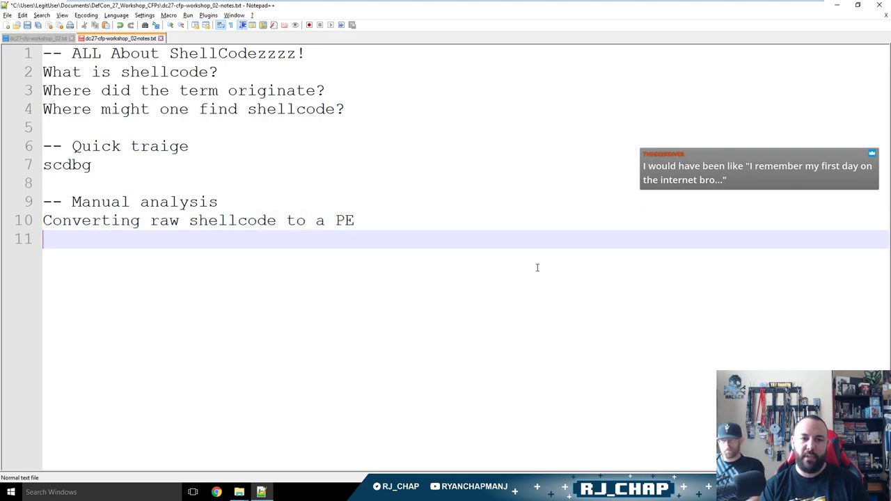
Insert the entry "Reviewing raw shellcode (e.g. .bin file) in IDA" under "-- Manual analysis", above the PE conversion entry.
key(Up)
key(Down)
key(Up)
key(Return)
key(Up)
text(Reviewing )
text(raw shellcode (e)
text(x)
key(BackSpace)
text(g..)
key(BackSpace)
key(BackSpace)
text(.)
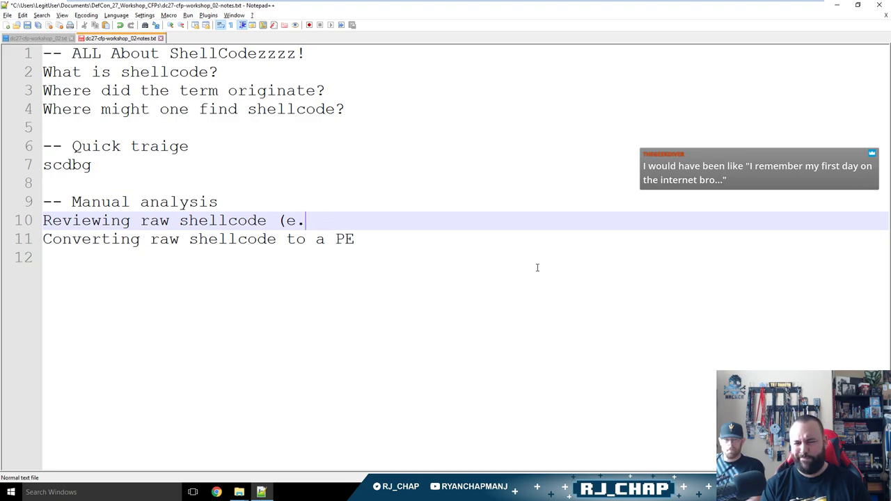
text(g. .bin file))
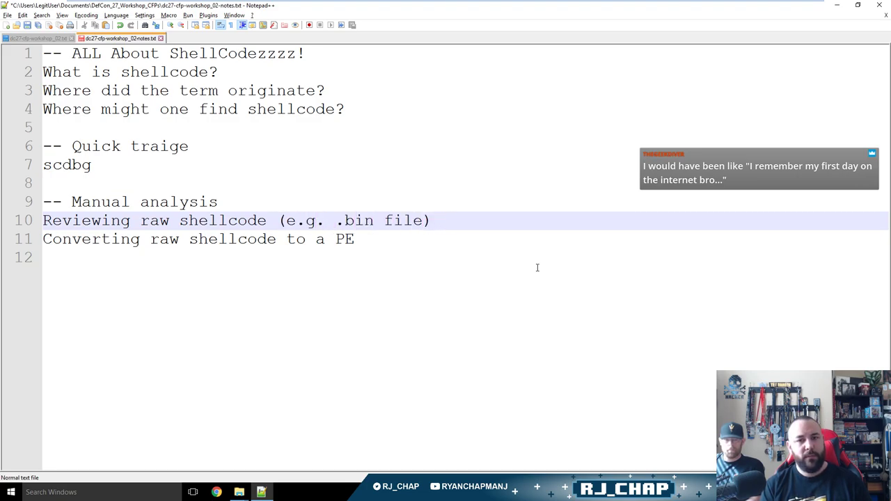
text(in IDA)
click(537, 267)
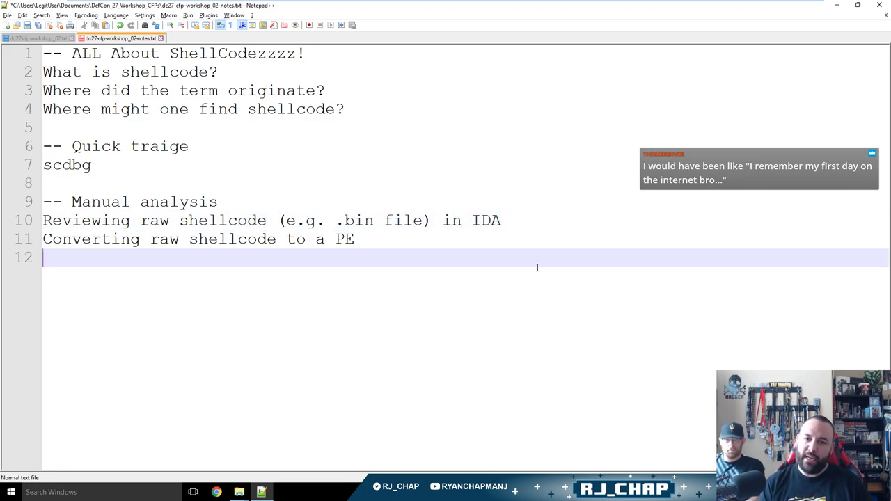
key(Return)
key(BackSpace)
key(BackSpace)
key(Return)
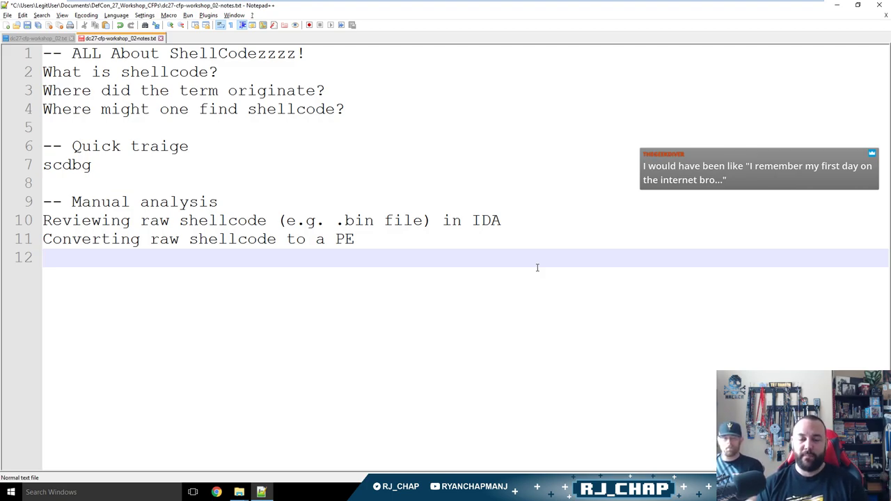
key(BackSpace)
key(Return)
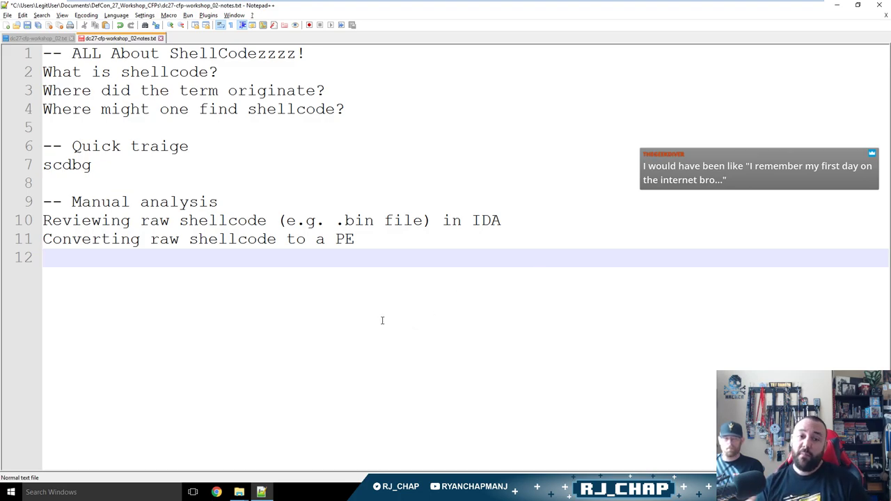
double_click(345, 240)
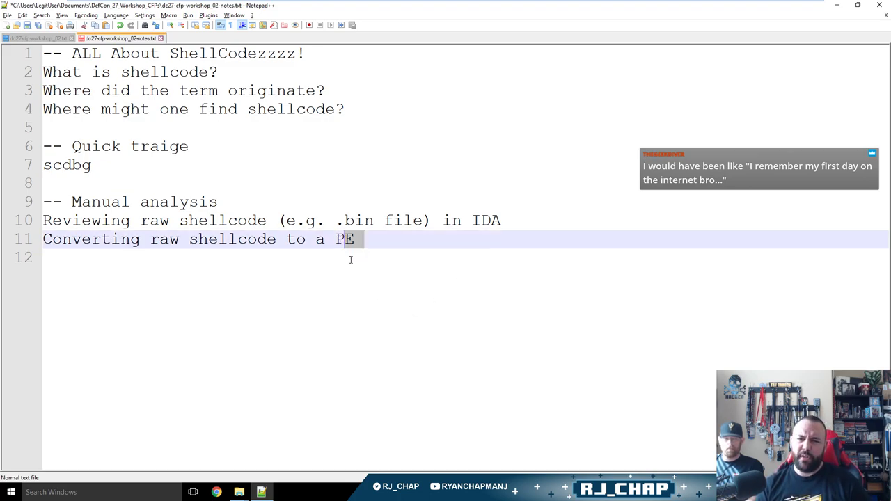
Add the entry "Debugging properly -- x32dbg" below the PE conversion entry.
click(348, 254)
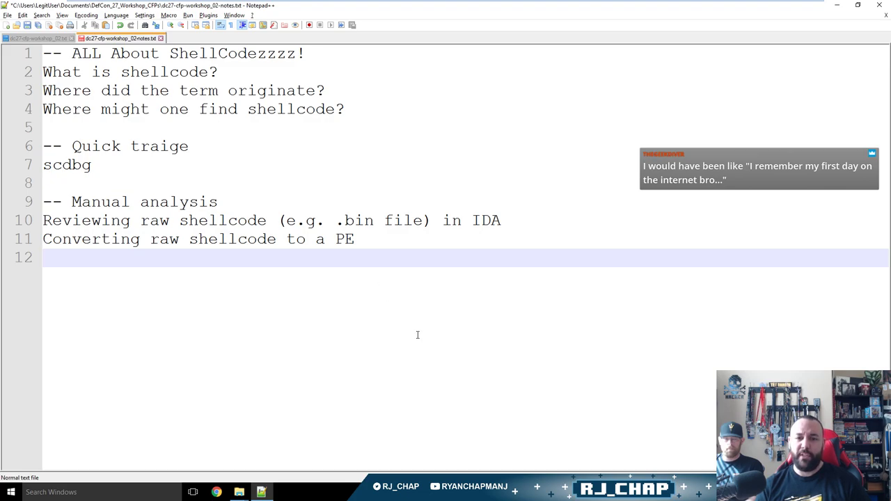
text(Debugging properly in)
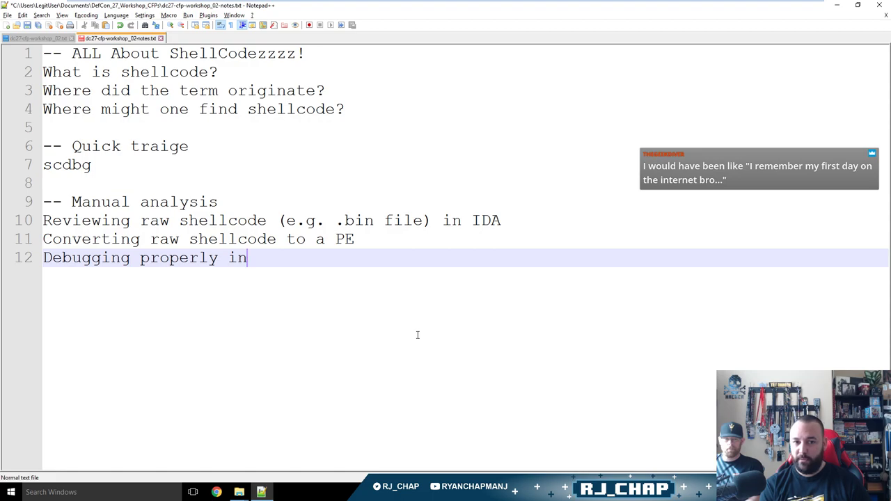
key(BackSpace)
key(BackSpace)
key(BackSpace)
text(-- )
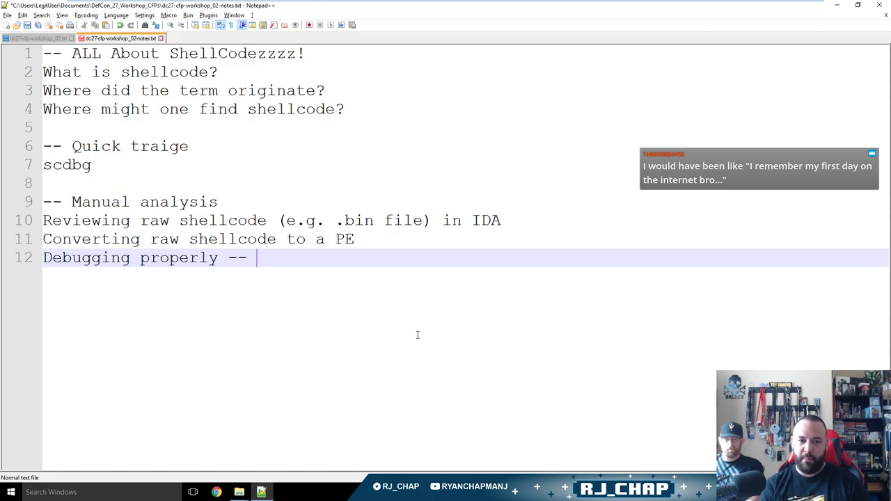
text(x32dbg)
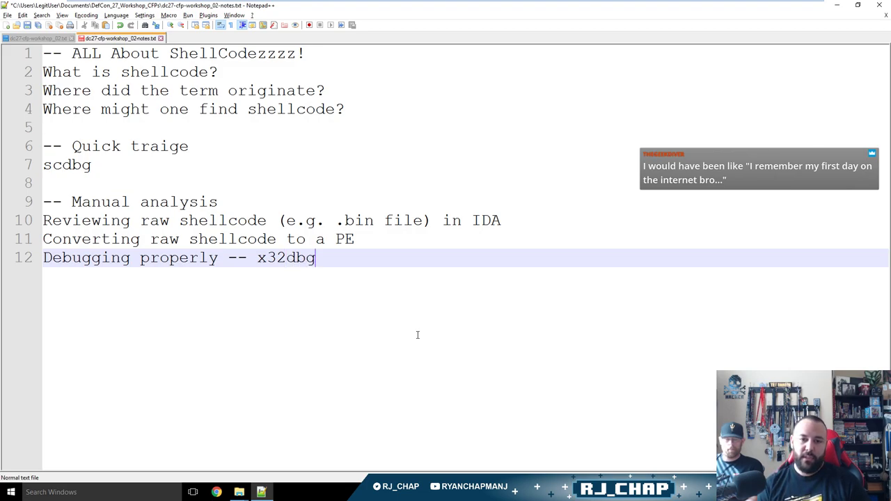
key(super+Right)
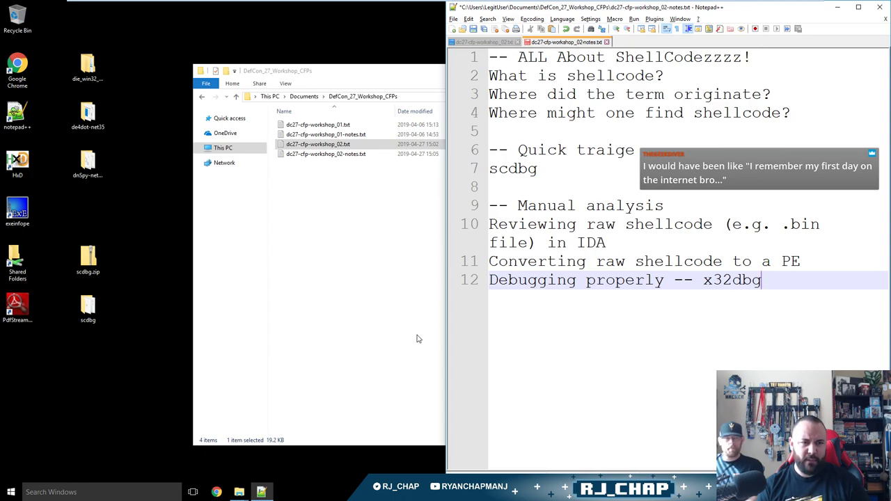
click(70, 370)
key(super)
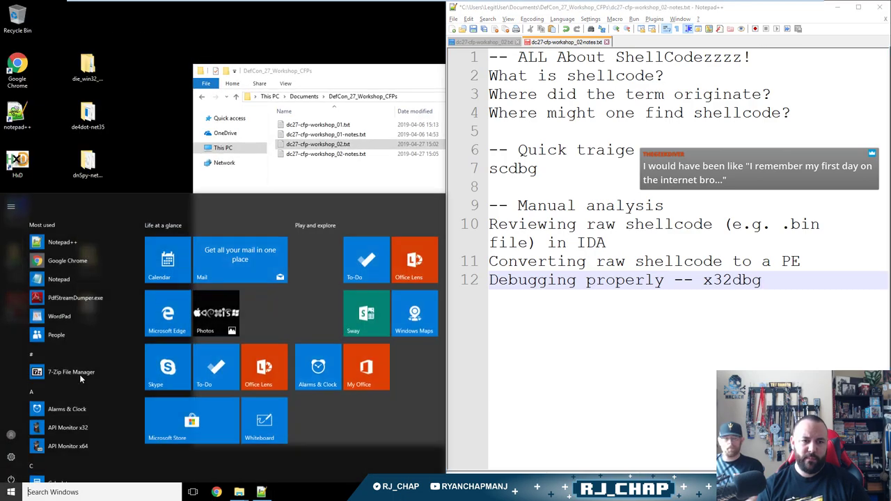
text(x32)
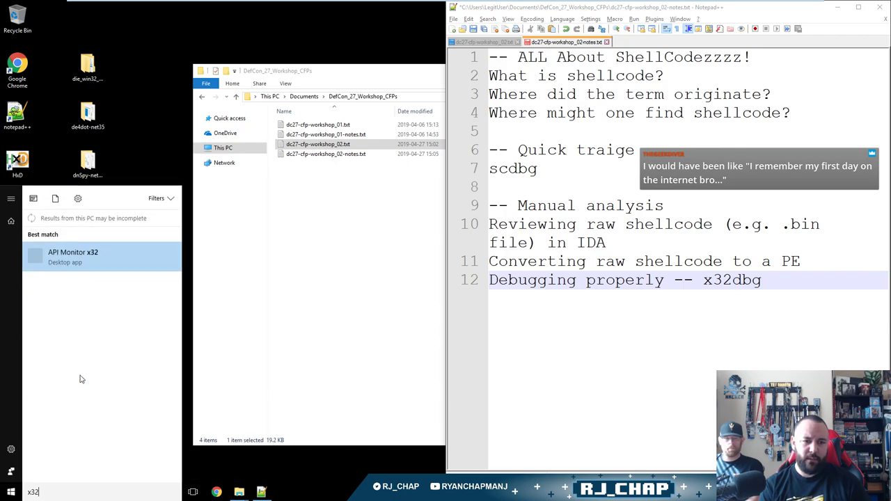
key(BackSpace)
key(BackSpace)
key(BackSpace)
key(Escape)
Switch to Chrome, search the web for x64dbg and open the official x64dbg site.
click(217, 492)
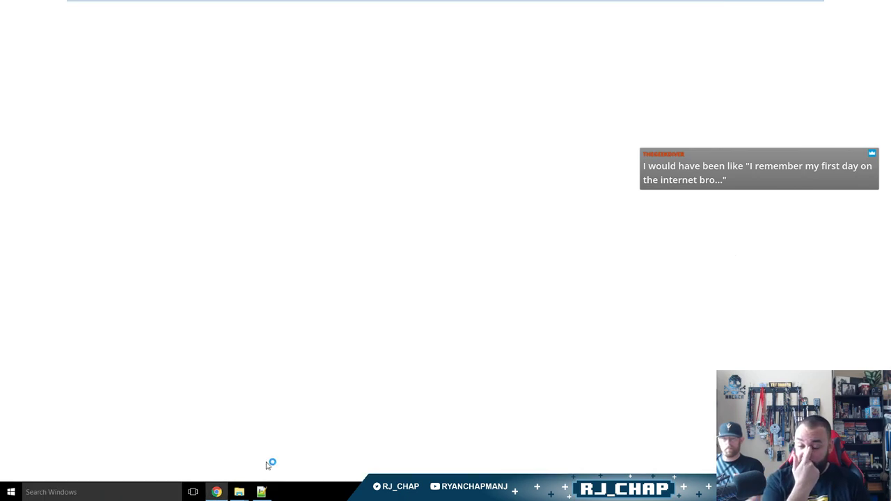
text(x)
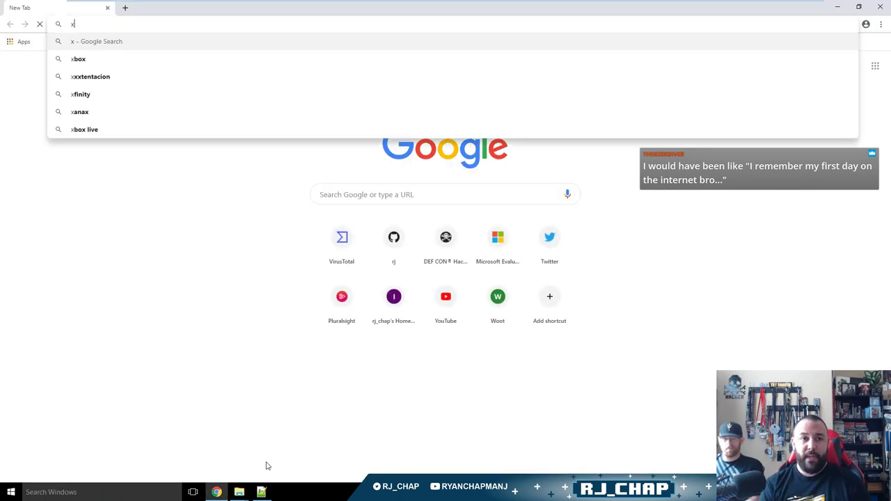
text(64dbg)
key(Return)
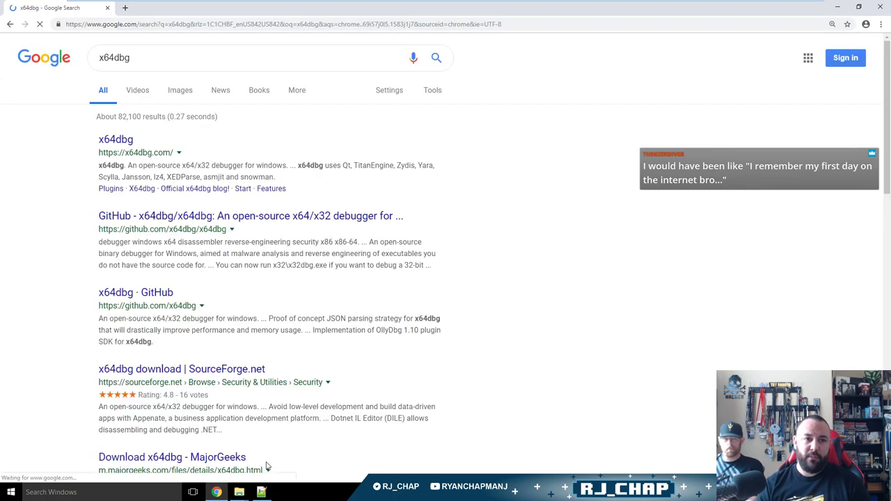
click(123, 140)
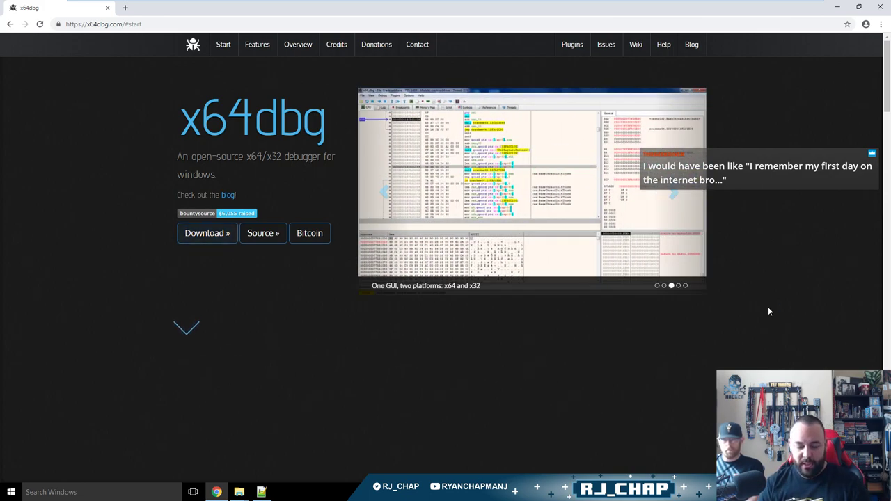
Search the web for Immunity Debugger in a new browser tab.
key(ctrl+t)
text(immu)
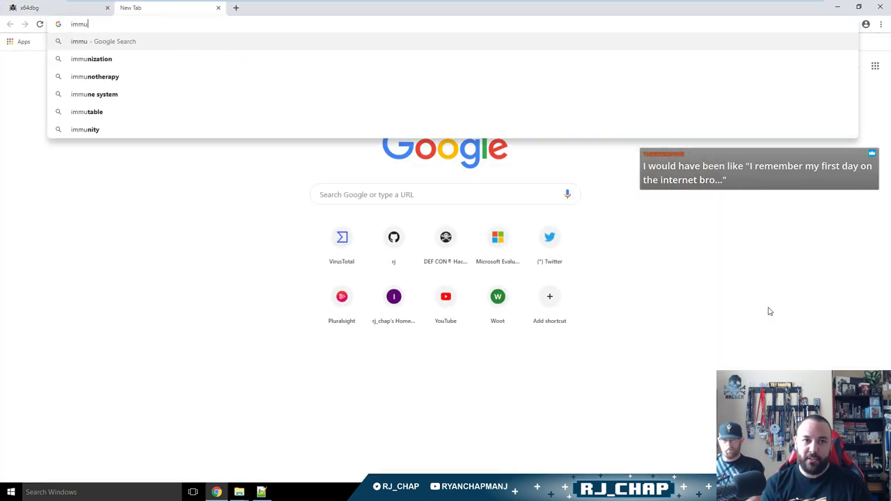
text(nity debugg)
key(Return)
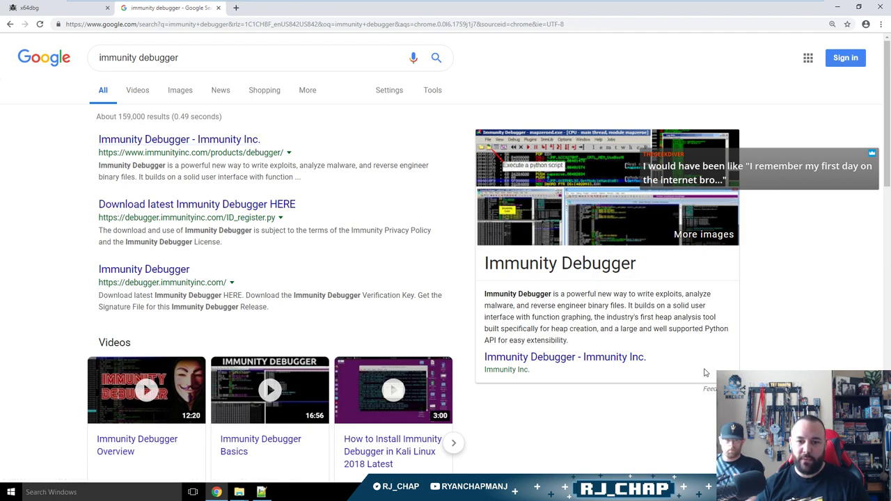
Search the web for ollydbg in another new tab and look at the OllyDbg v1.10 result.
key(ctrl+t)
text(olly)
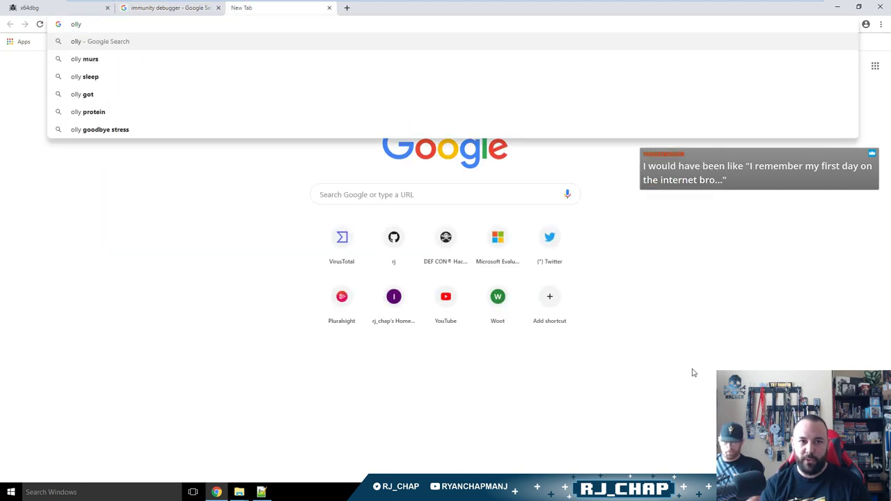
text(dbg)
key(Return)
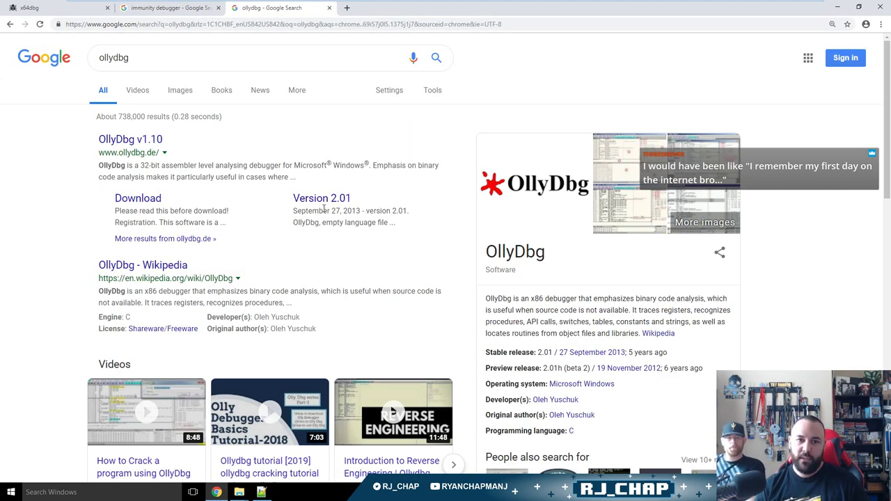
drag(164, 140, 98, 139)
click(301, 154)
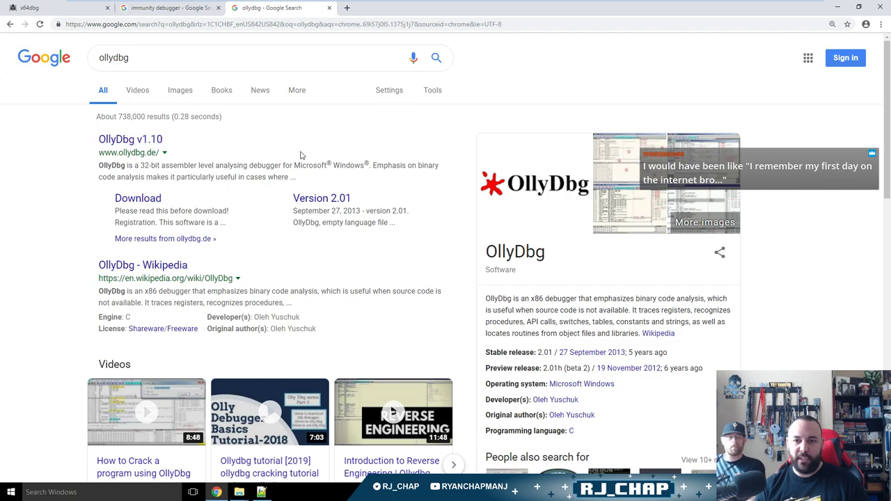
Return to the notes in Notepad++, maximize them and add a "-- Debugger review" section after a blank line, with the entry "ollydbg".
key(alt+Tab)
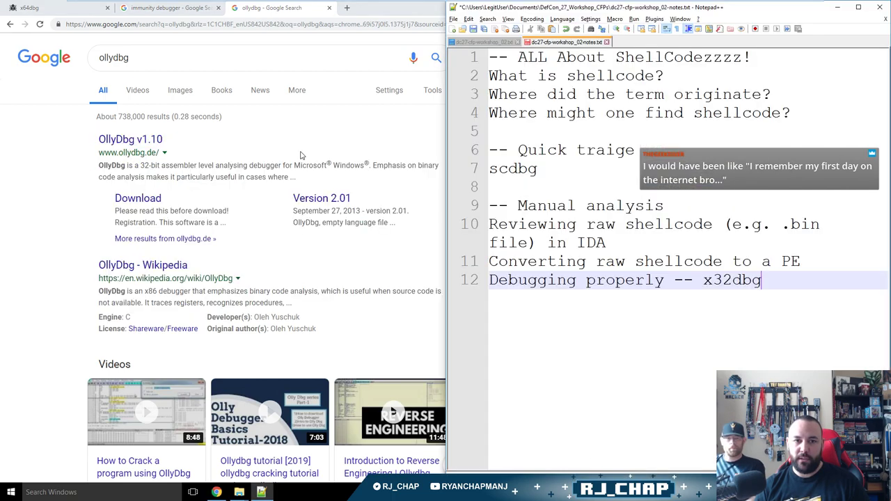
key(super+Up)
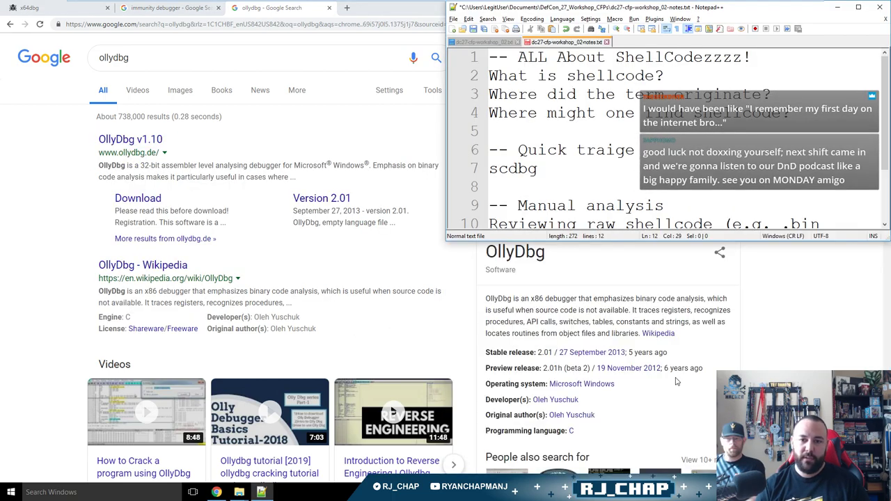
key(Return)
key(Return)
text(-- De)
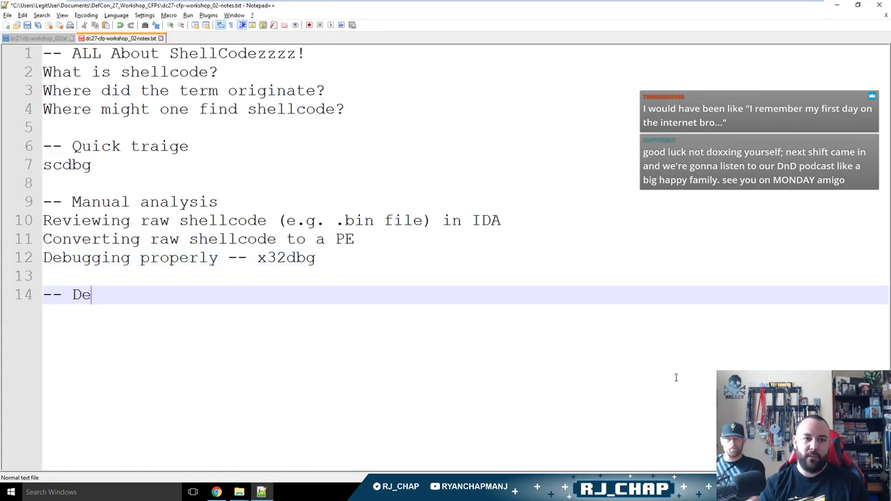
text(bugger review)
key(Return)
text(olldy)
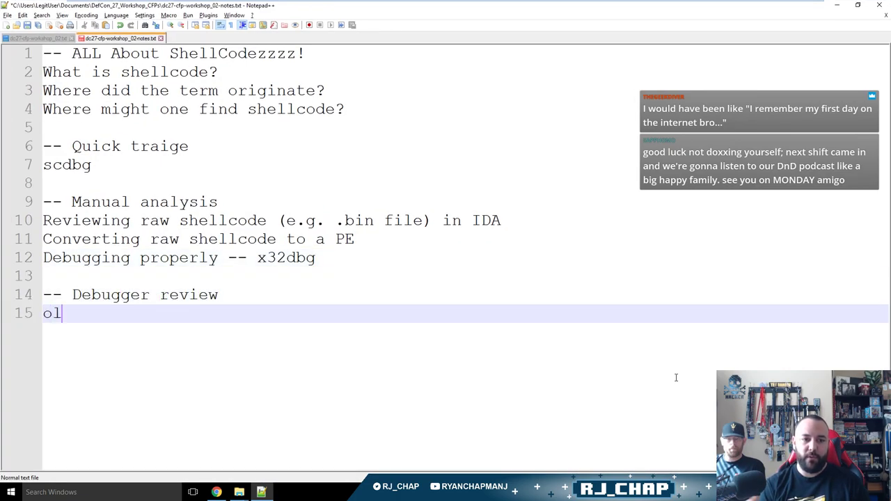
key(BackSpace)
key(BackSpace)
text(ydbg)
Add the entry "Immunity -> olly + Python API" below ollydbg in the debugger review section.
key(Return)
text(Immunity 0-)
key(BackSpace)
key(BackSpace)
text(-> olly)
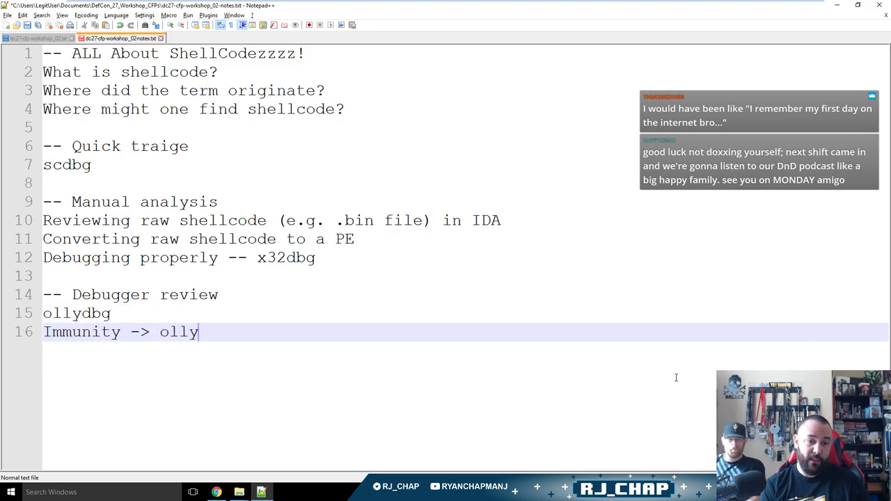
text( + Python API)
key(Return)
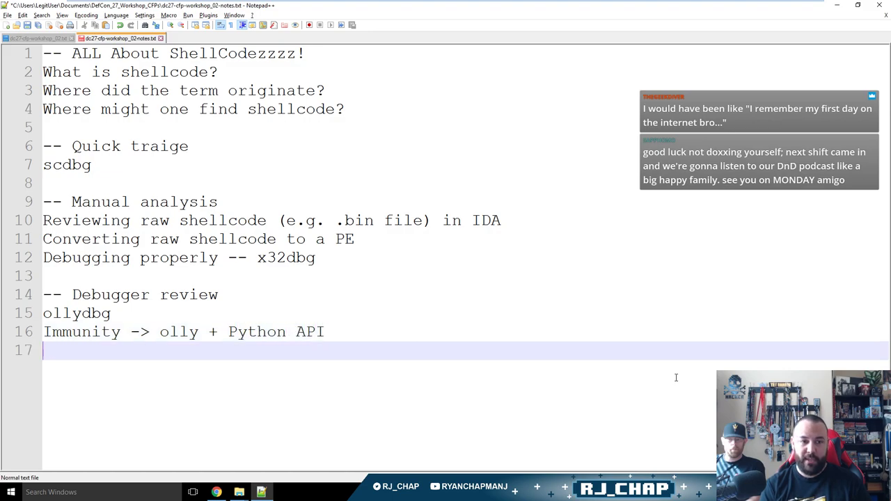
Add the entries "x64/x32dbg" and "IDA" on separate lines to complete the debugger review list.
text(x64/)
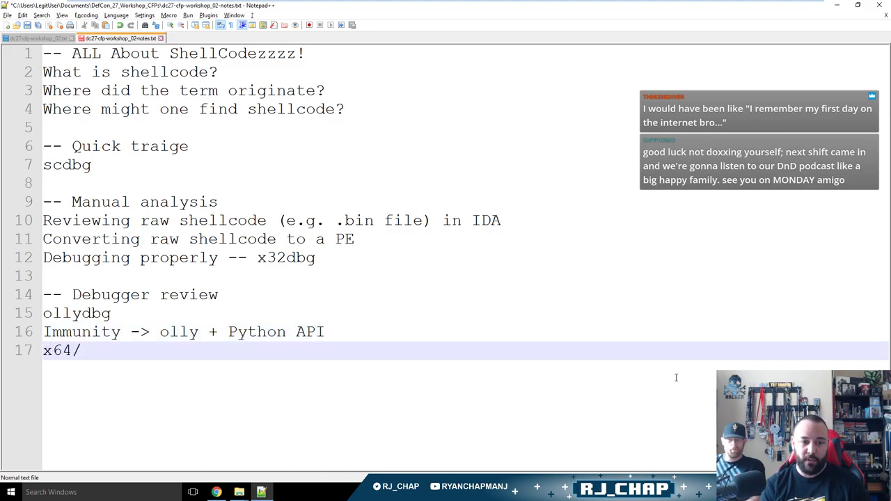
text(x32dbg)
key(Return)
text((gdb))
key(BackSpace)
key(BackSpace)
key(BackSpace)
key(BackSpace)
key(BackSpace)
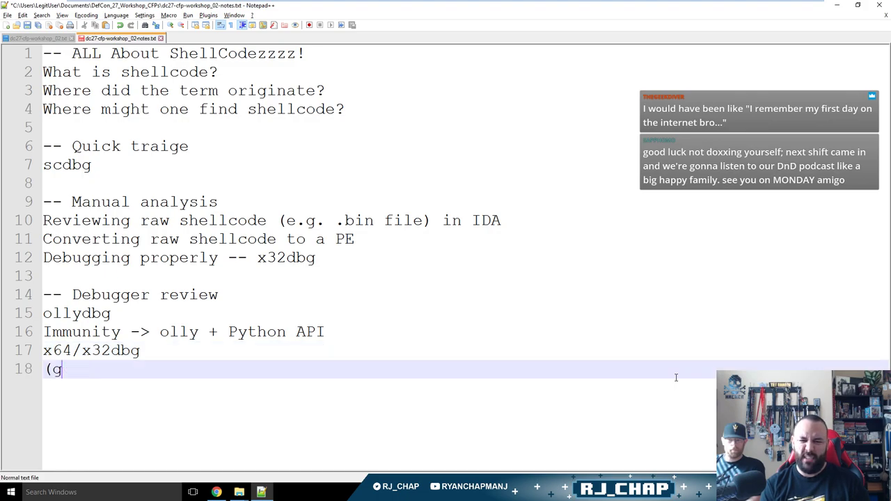
text(IDA)
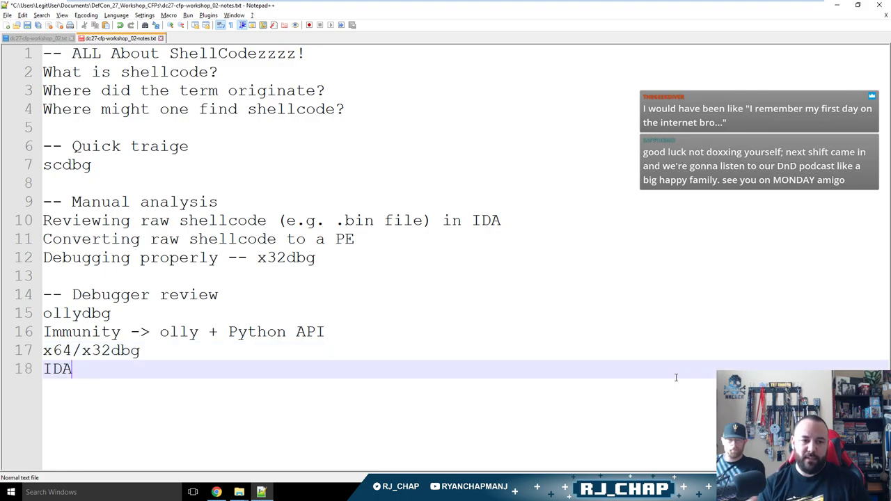
Add a "-- Using a debugger" section after a blank line, with "asdf" as placeholder text.
key(Return)
key(Return)
text(-- )
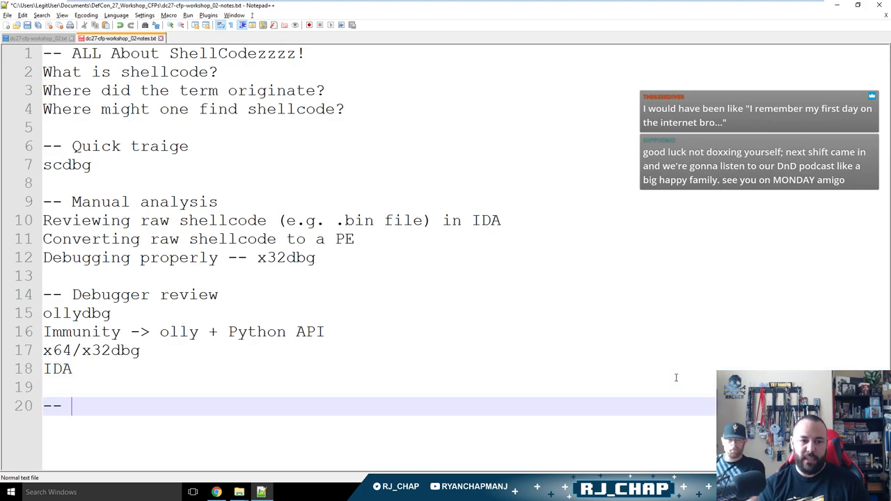
text(Using a debugger)
key(Return)
text(asdf)
key(Return)
Check the class duration answers in dc27-cfp-workshop_02.txt and return to the OllyDbg search results in Chrome.
key(ctrl+Tab)
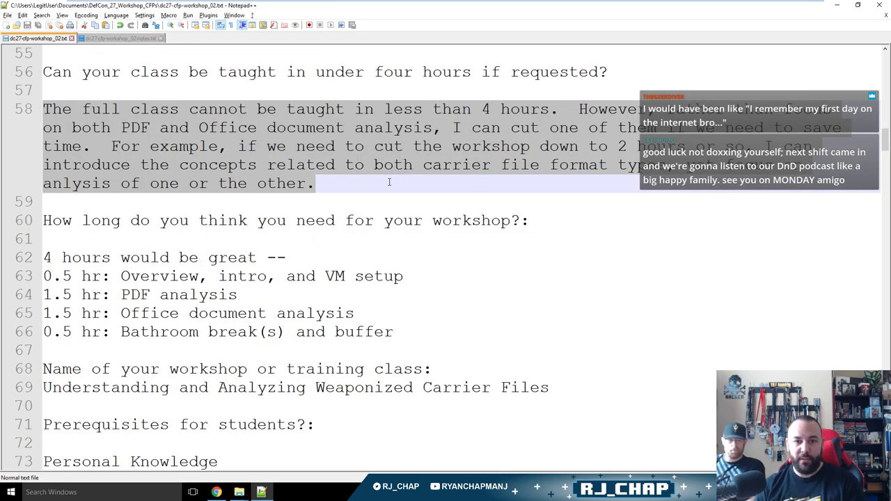
click(359, 188)
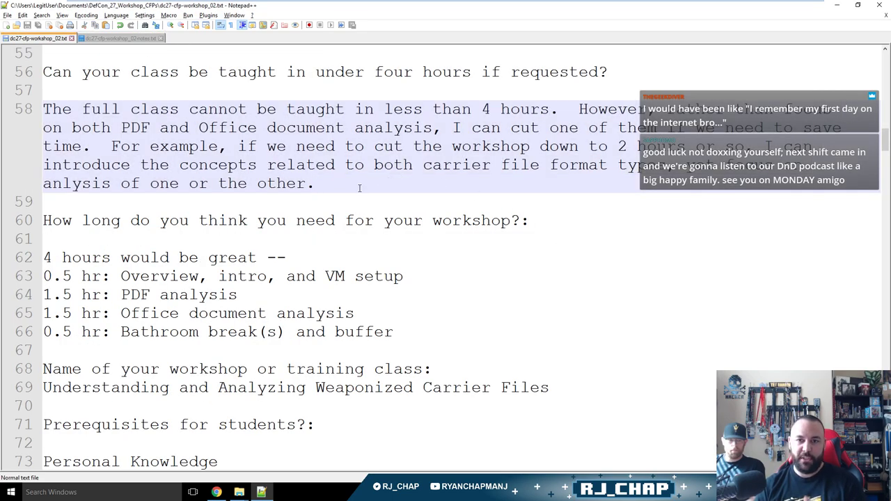
key(alt+Tab)
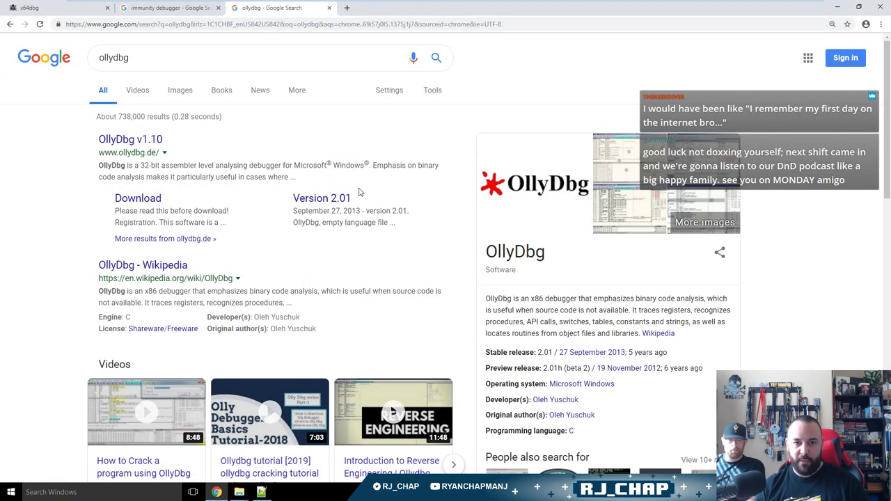
Switch to dc27-cfp-workshop_02-notes.txt in Notepad++ and correct "traige" to "triage" in the Quick heading.
key(alt+Tab)
key(ctrl+Tab)
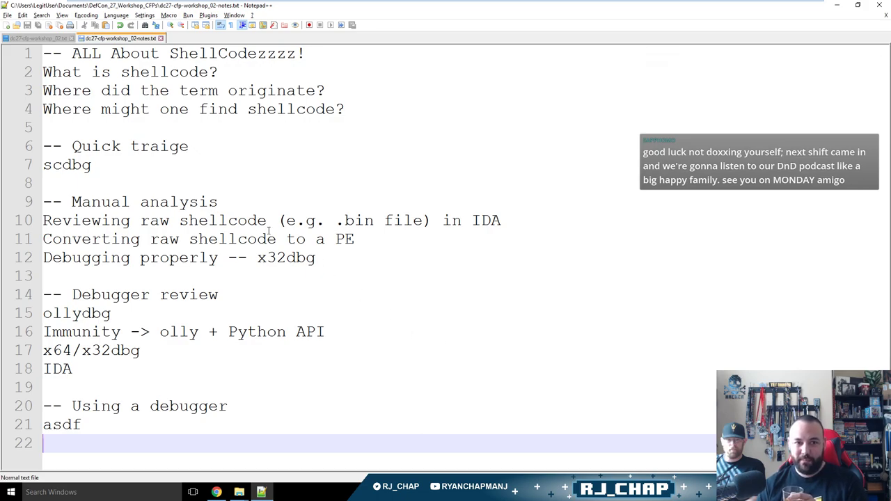
double_click(136, 154)
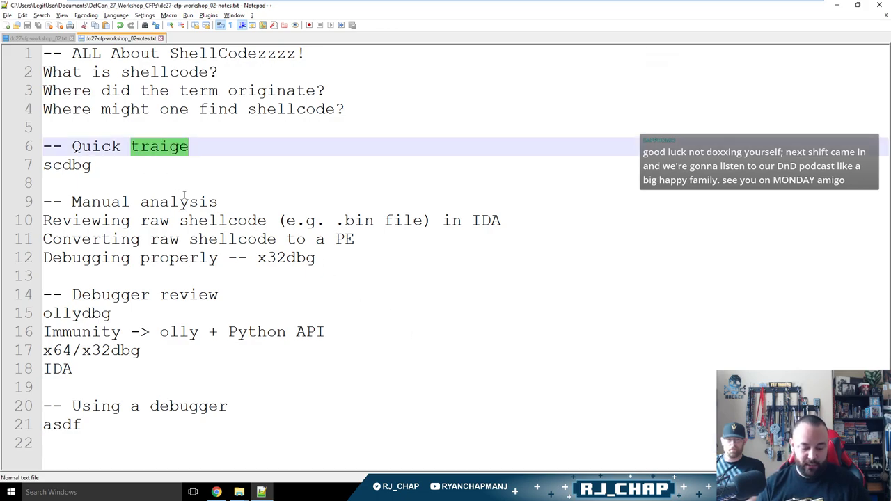
text(triage)
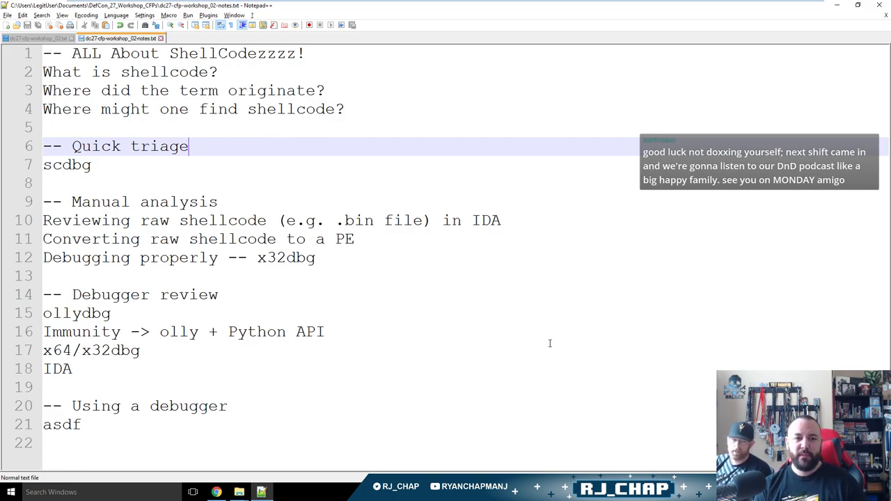
key(ctrl+End)
key(ctrl+Home)
key(ctrl+End)
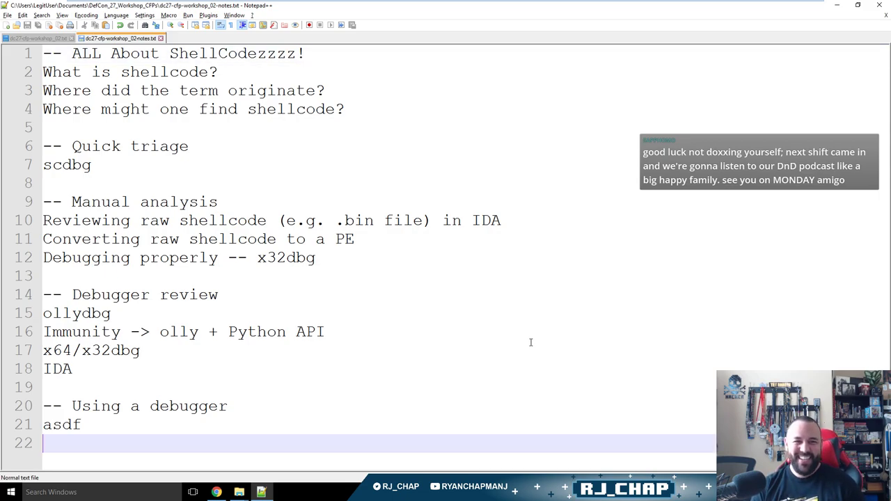
In dc27-cfp-workshop_02.txt, replace the under-four-hours answer after its first sentence with "However, if we cut out all the history behind the debuggers we'll be using,".
key(ctrl+Tab)
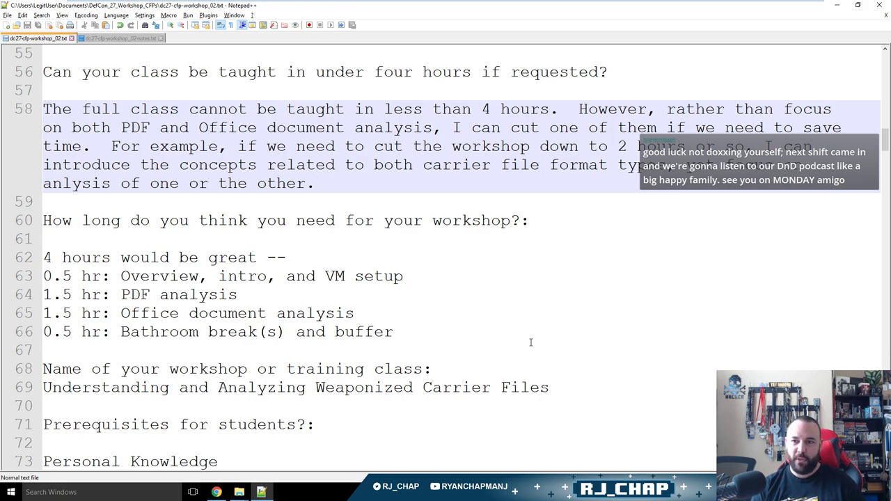
drag(587, 185, 579, 113)
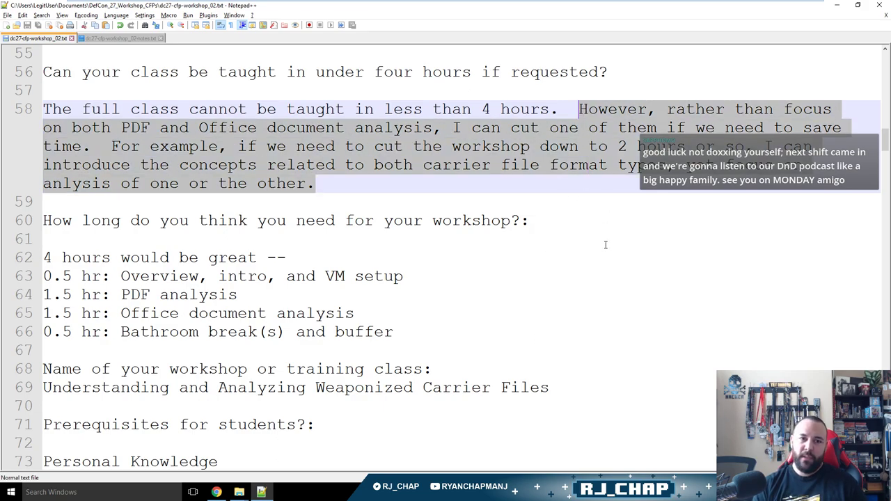
key(Delete)
text(Howe)
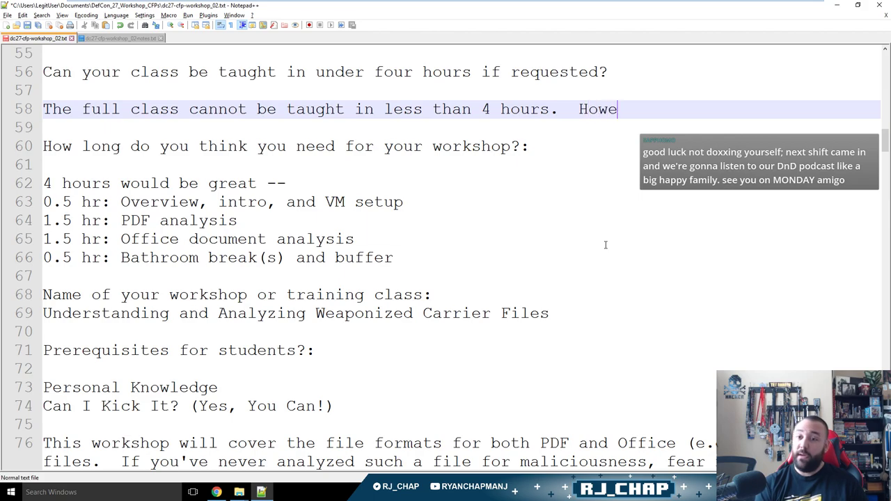
text(ver, if we cut out all)
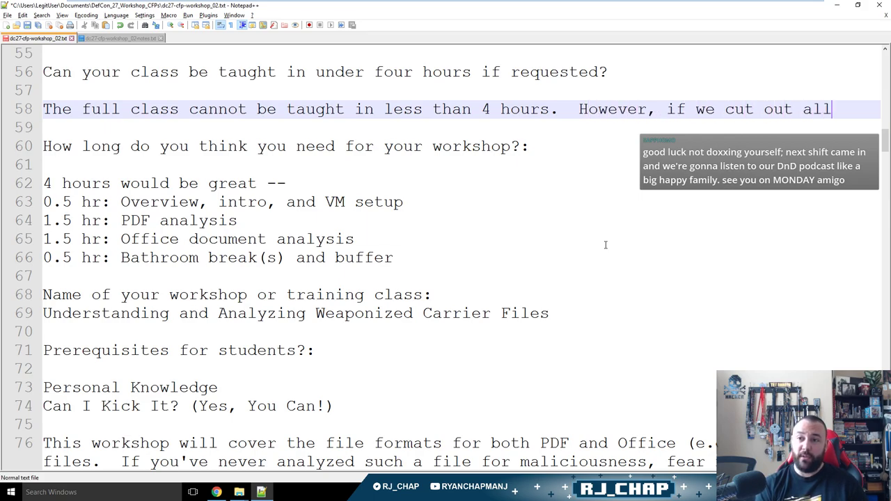
text( the history)
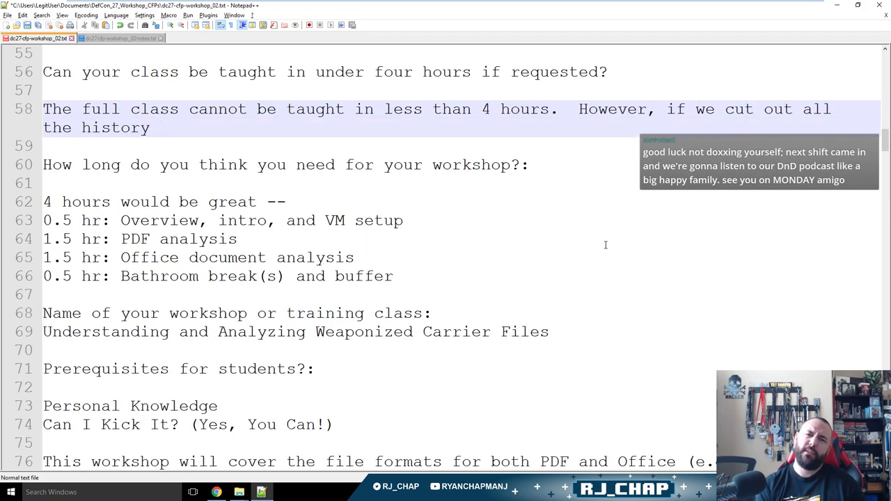
text( beh)
key(BackSpace)
text(ehind d)
key(BackSpace)
text(the )
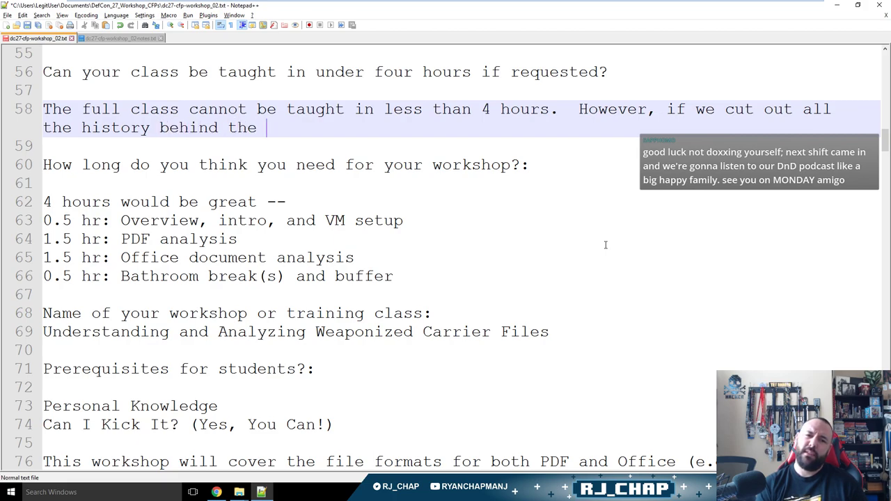
text(debuggers we'll be us)
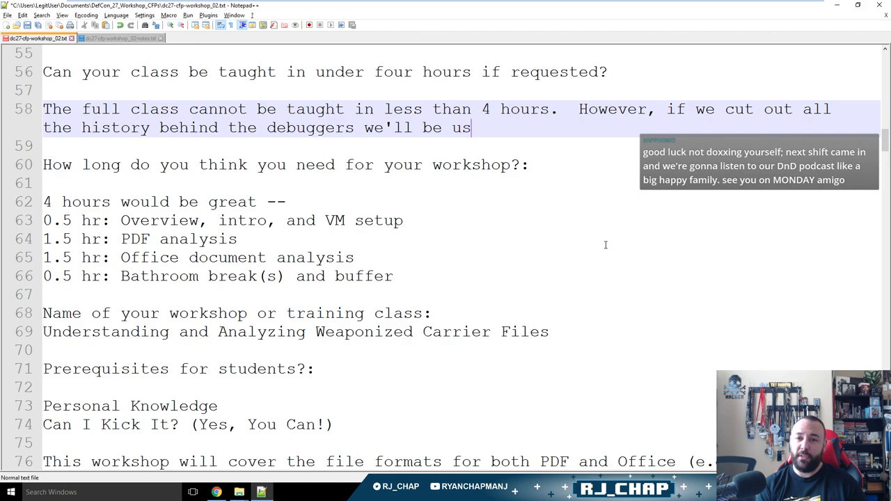
text(ing, assu)
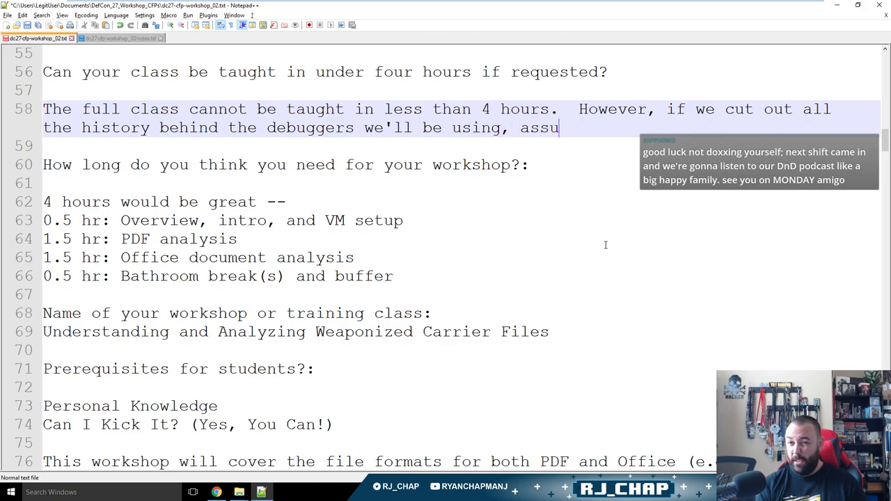
Continue the answer with "assume folks know how to use a debugger, and ignore the source(es) of our shellcode, we could do the course in half the time.".
text(me folks know how to use a)
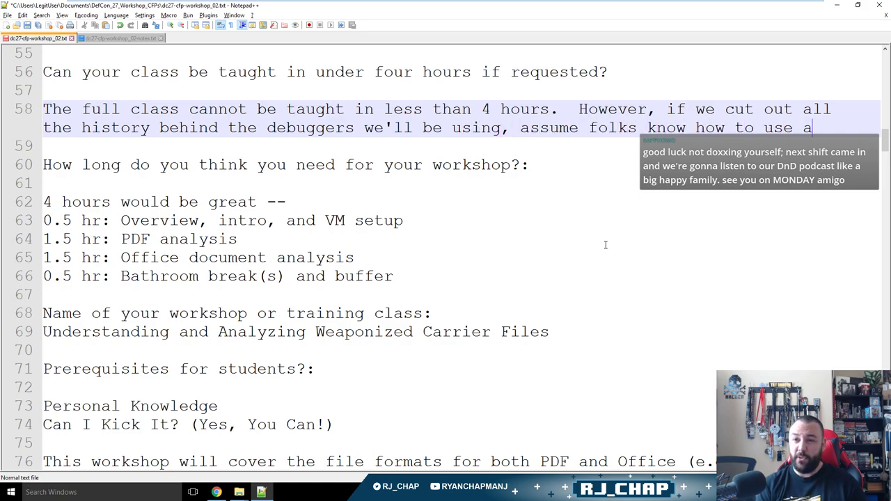
text( debugger, AND)
key(BackSpace)
key(BackSpace)
key(BackSpace)
text(and ignore)
text( f)
key(BackSpace)
text(the source(es) of our shellcode, we could do the course in half the time.  However, this would change the)
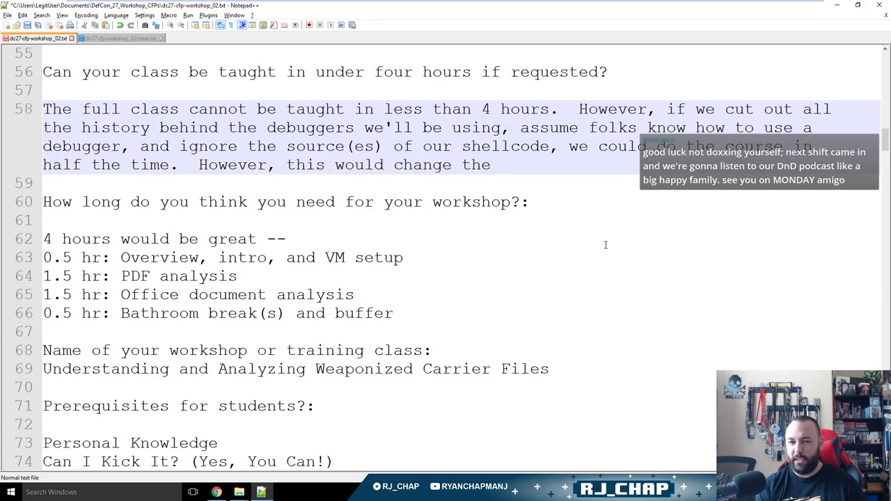
Finish the under-four-hours answer with "However, this would change the difficulty level from Intermediate to Advanced.".
text( difficulty lev)
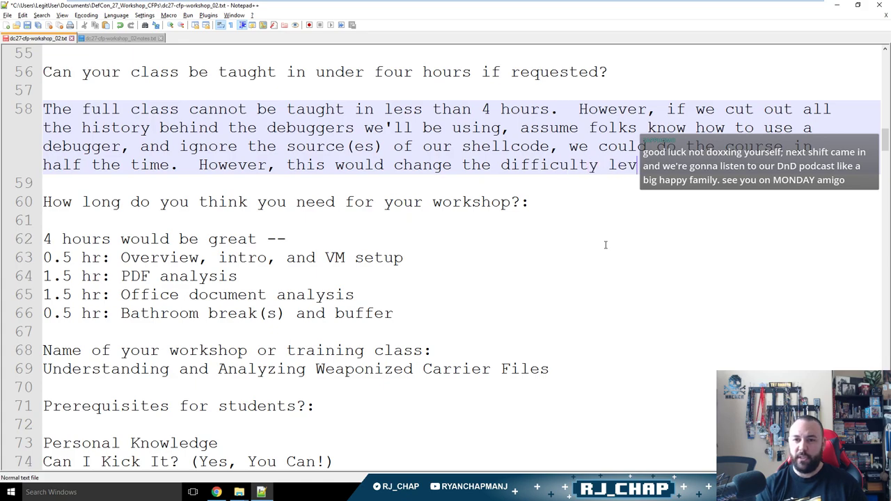
text(el from Intermediate to Ad)
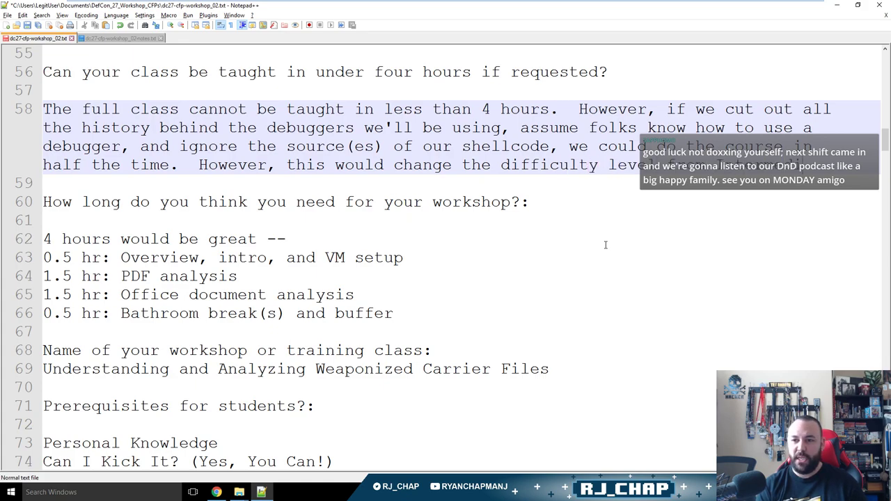
text(vanced.)
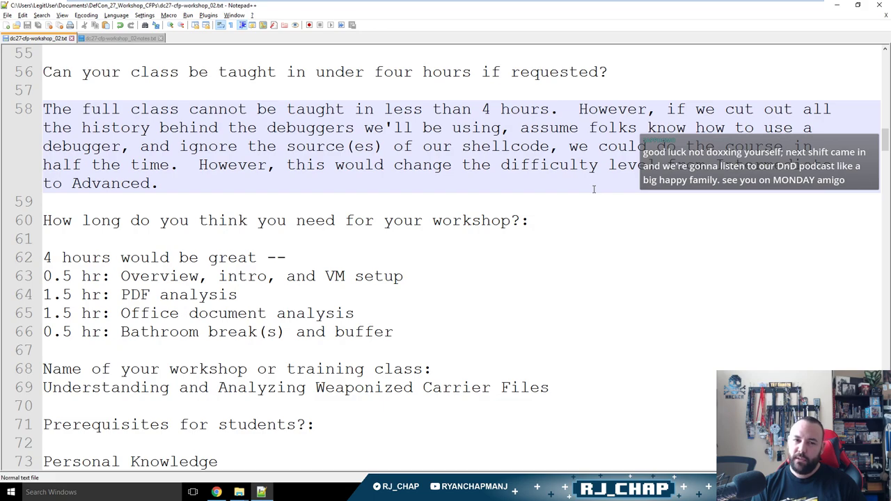
Try "Overview of shellocde" as the description of the first 0.5 hr item in the workshop schedule.
key(Down)
key(Down)
key(Down)
key(Down)
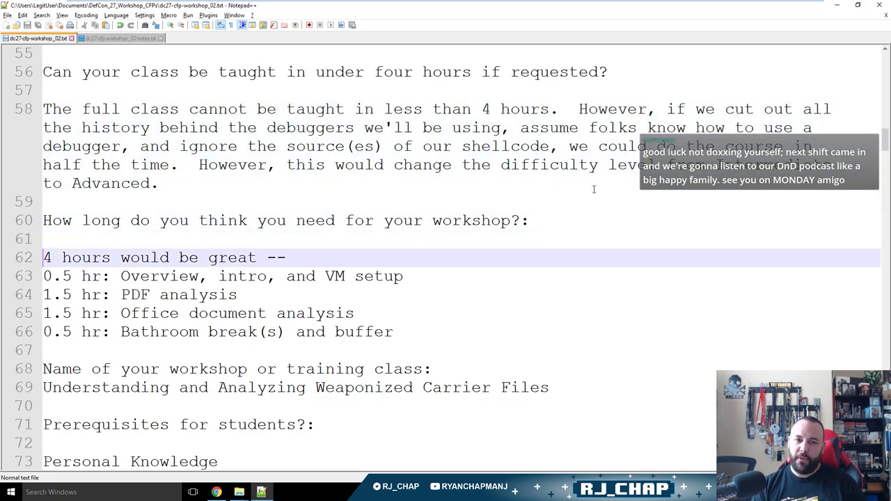
key(Down)
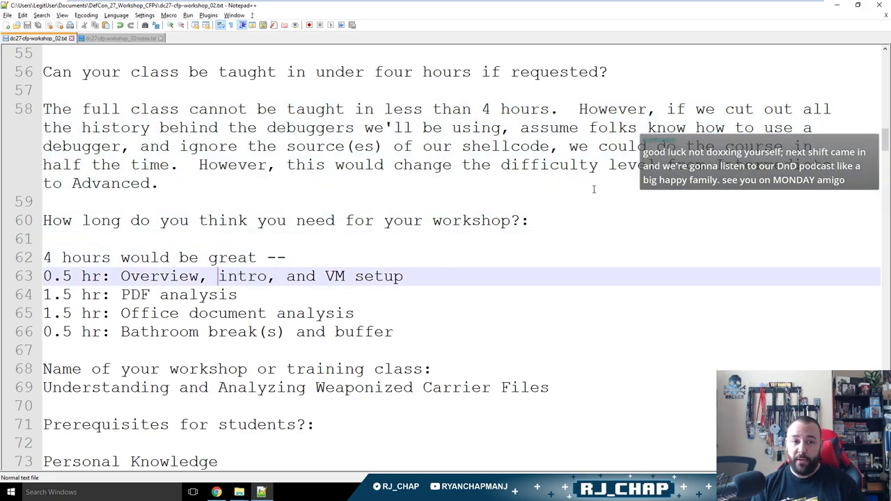
key(ctrl+shift+Left)
key(ctrl+shift+Left)
key(ctrl+shift+Left)
key(ctrl+shift+Left)
key(ctrl+shift+Left)
key(ctrl+shift+Left)
key(ctrl+shift+Left)
key(BackSpace)
text(Overview of S)
key(BackSpace)
text(shellocde)
Set the first 0.5 hr schedule item's description to "Shellcode overview".
key(ctrl+shift+Left)
key(ctrl+shift+Left)
key(ctrl+shift+Left)
key(ctrl+shift+Left)
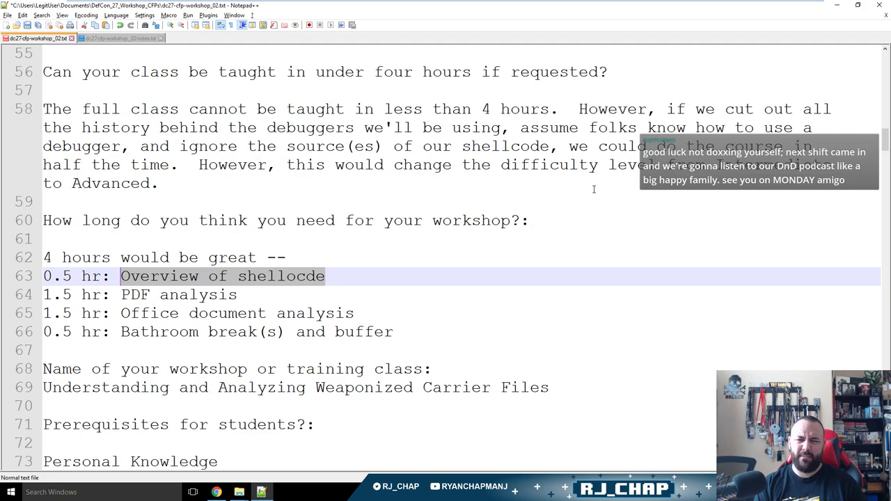
key(shift+Home)
key(Down)
key(Left)
key(ctrl+shift+Left)
key(ctrl+shift+Left)
key(ctrl+shift+Left)
text(Shellcode overview)
Clear the descriptions of both 1.5 hr items and the final 0.5 hr item in the schedule.
key(Down)
key(ctrl+shift+Left)
key(ctrl+shift+Left)
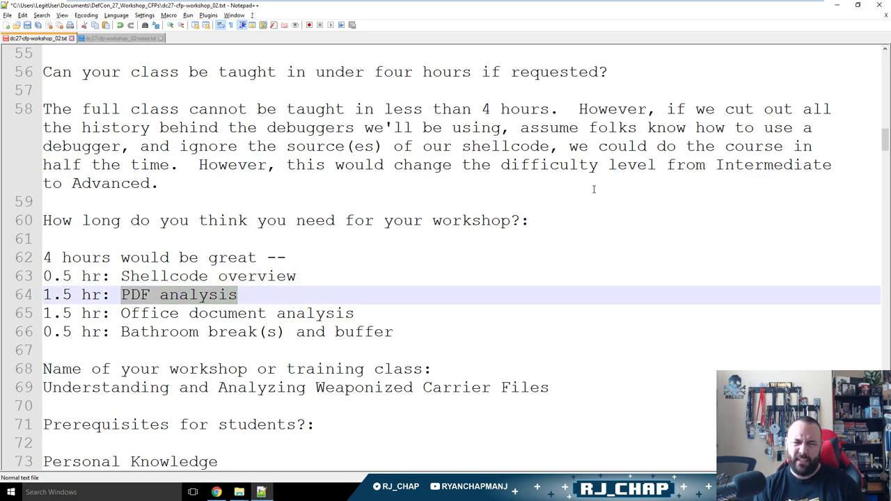
key(BackSpace)
key(Down)
key(shift+End)
key(BackSpace)
key(Down)
key(shift+End)
key(BackSpace)
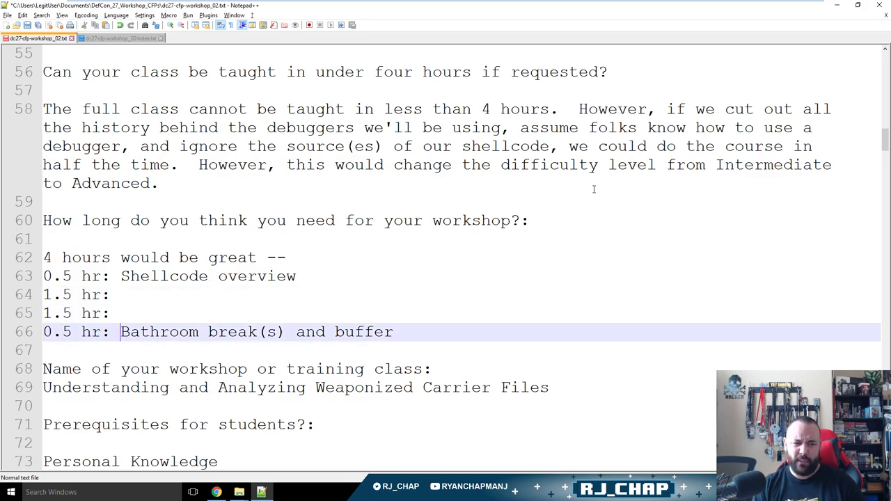
Enter "asdf" as placeholder description for the last three schedule items.
key(Up)
key(Up)
text(asdf)
key(Down)
text(asdf)
key(Down)
text(asdf)
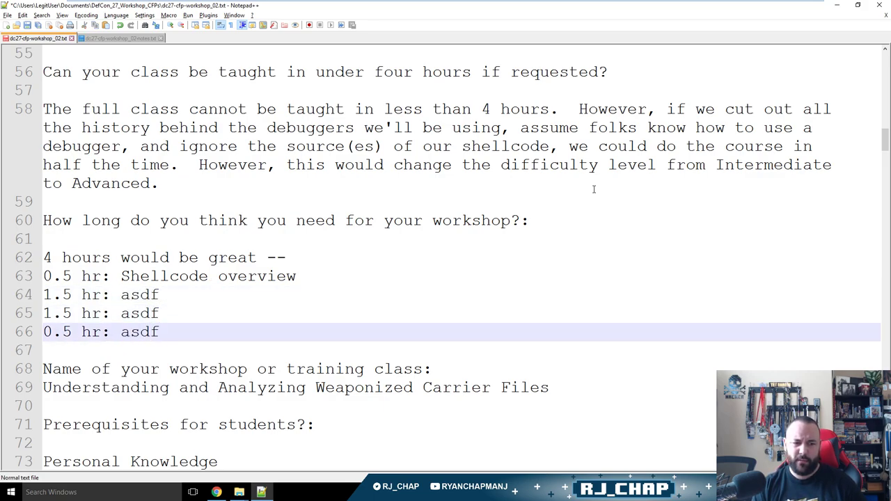
Replace the final 0.5 hr item's placeholder with "Buffer & potty breaks".
key(ctrl+shift+Left)
text(Buffe)
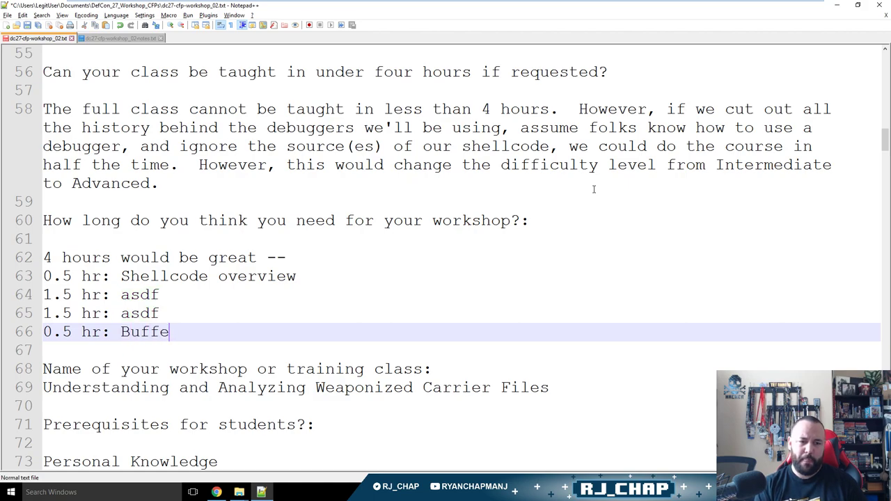
text(r &^potty breaks)
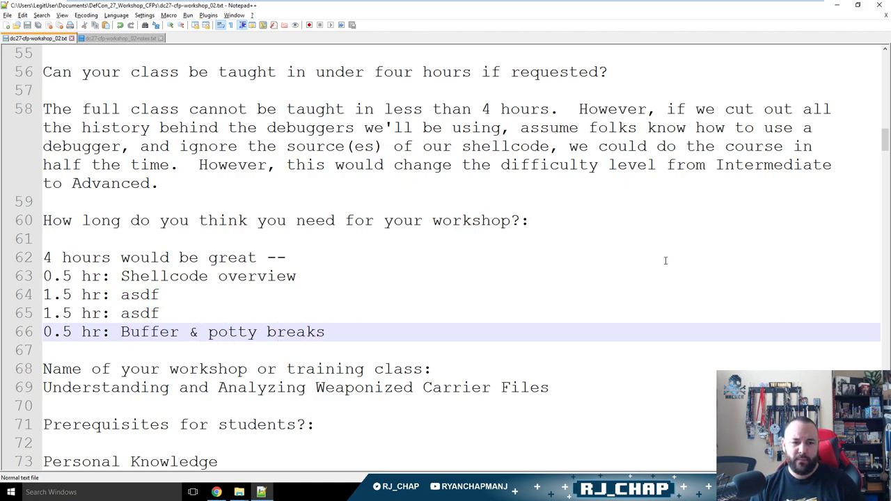
Replace the workshop name with "Down the Rabbit Hole: Debugging & Understanding Shellcode".
click(570, 390)
scroll(680, 313, down, 5)
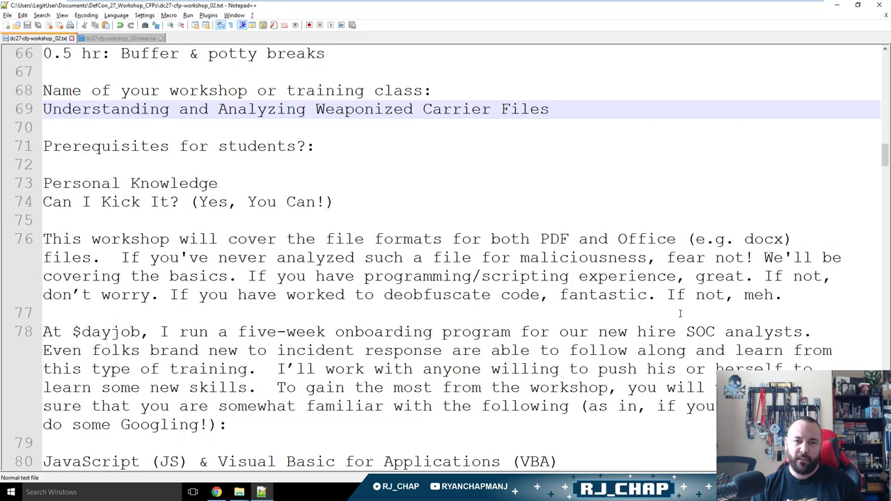
key(shift+Home)
key(BackSpace)
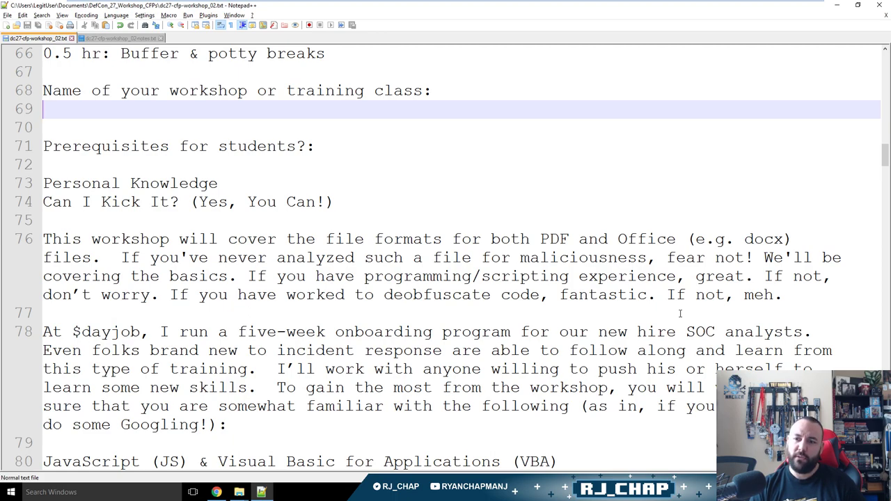
text(Down)
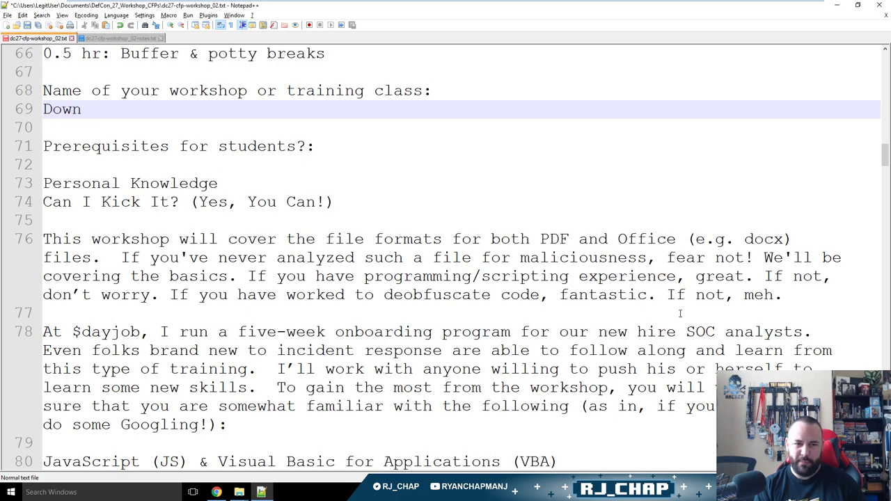
text( the Rabbit)
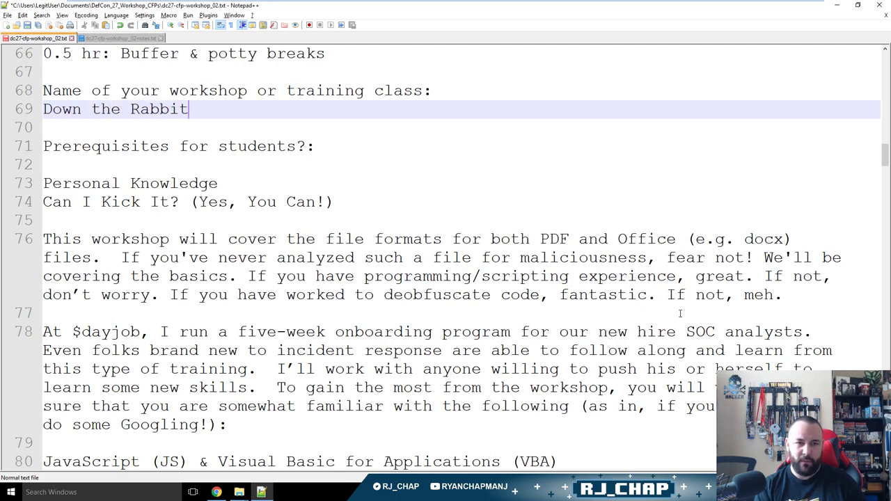
text( Hole: Debugging an)
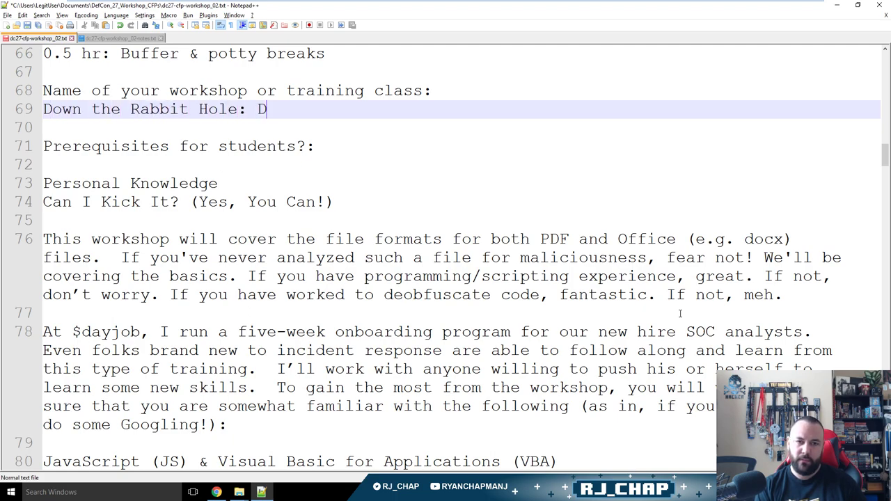
key(ctrl+BackSpace)
key(ctrl+BackSpace)
text(Understan)
key(ctrl+BackSpace)
text(Debugging & Und)
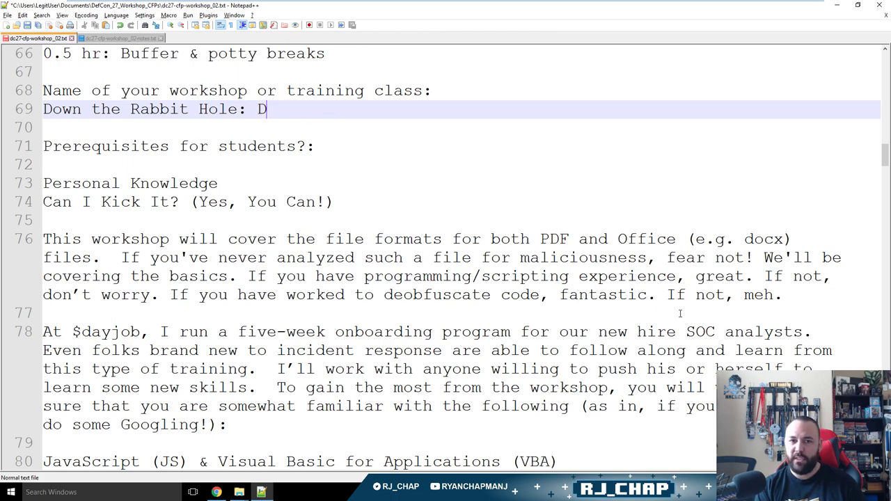
text(erstanding Shellcode)
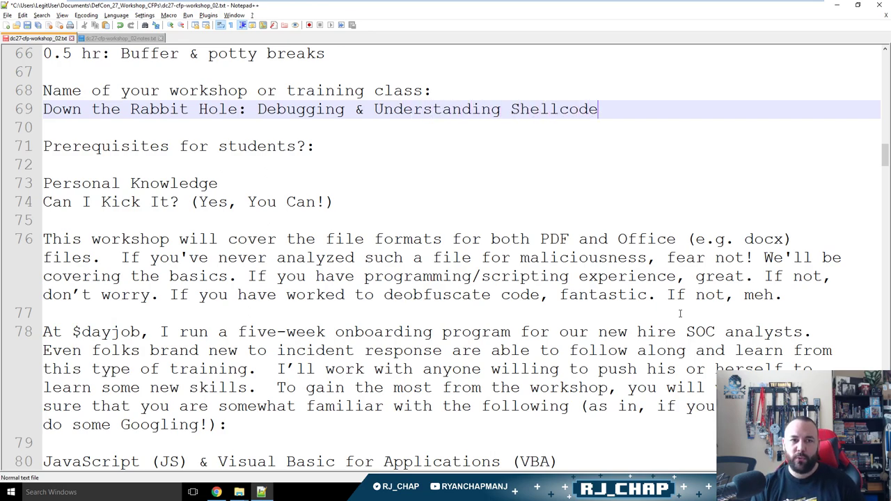
key(ctrl+a)
key(Left)
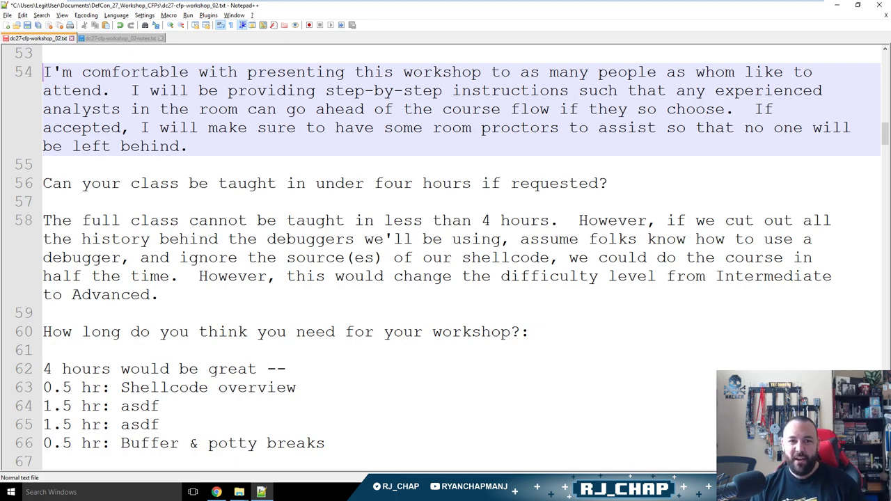
click(356, 154)
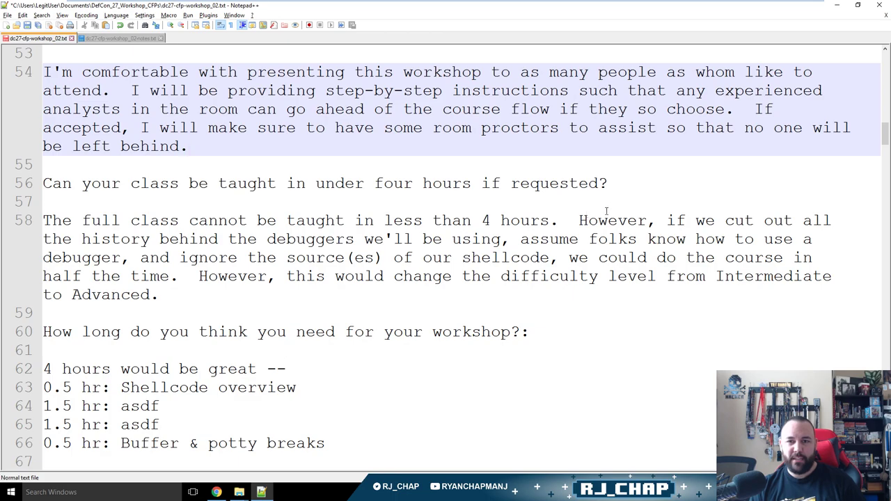
scroll(636, 208, up, 1)
scroll(636, 208, down, 6)
click(516, 255)
click(531, 242)
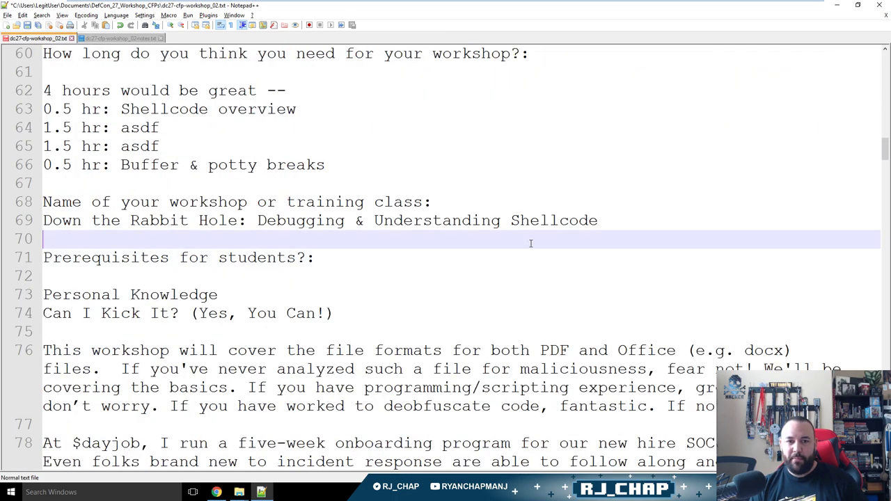
Reread the new workshop name and the items of the 4-hour schedule.
click(630, 220)
key(Home)
key(ctrl+shift+Right)
key(ctrl+shift+Right)
key(ctrl+shift+Right)
key(ctrl+shift+Right)
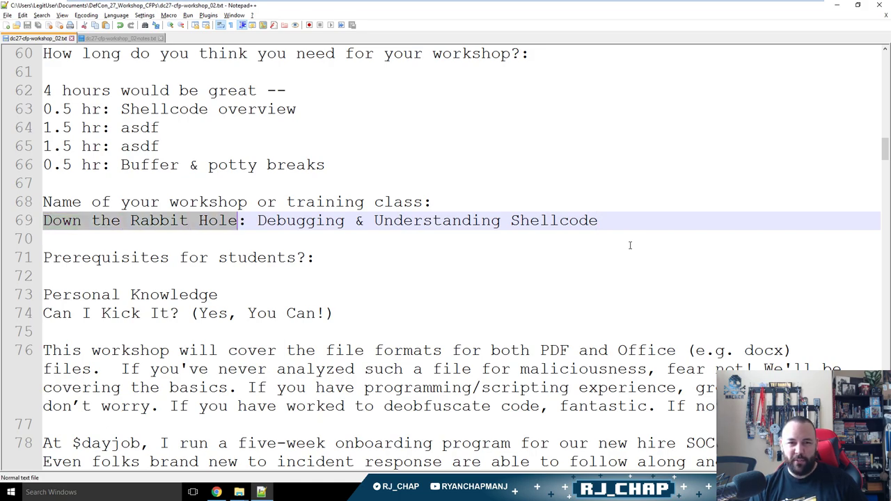
key(End)
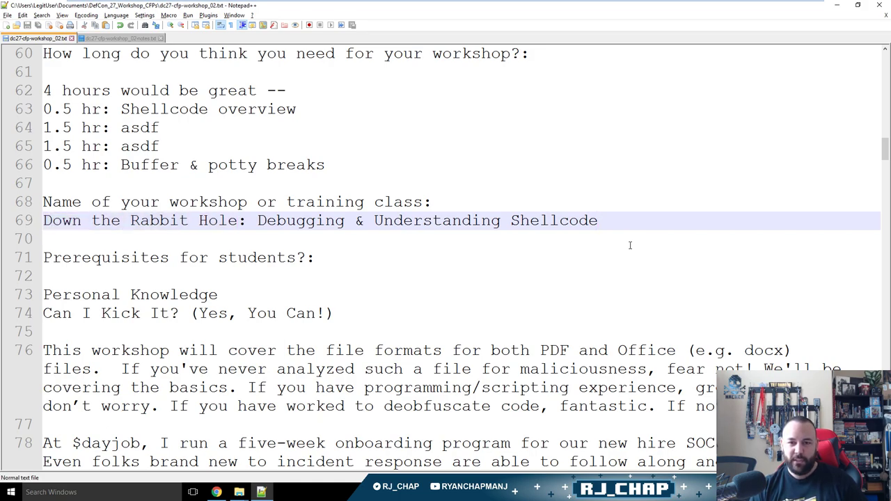
key(shift+Home)
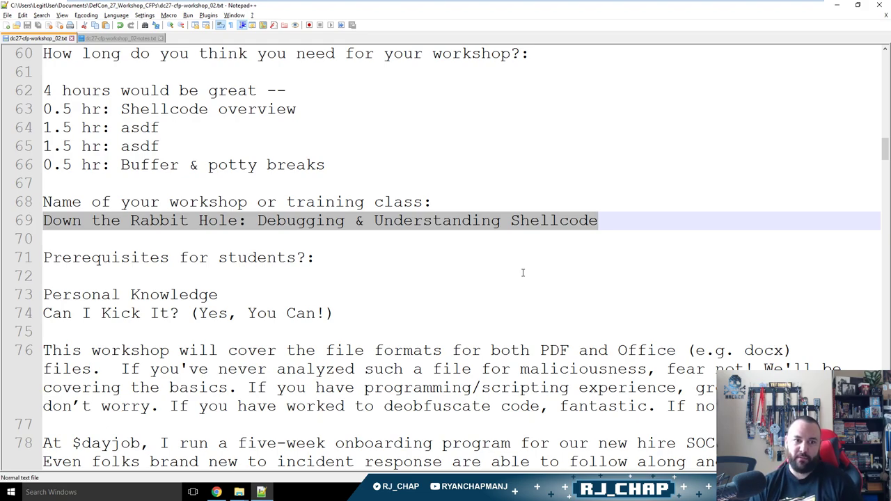
key(Down)
key(Down)
key(Down)
click(465, 302)
click(513, 279)
drag(354, 166, 35, 96)
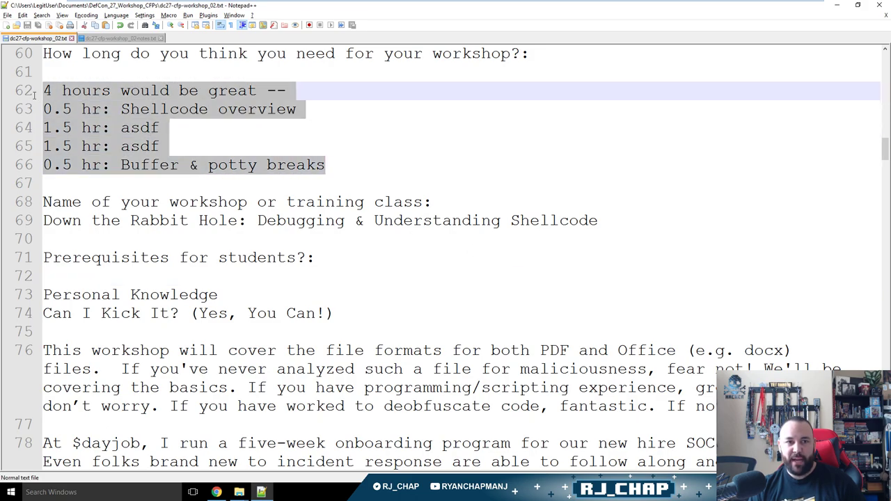
click(318, 149)
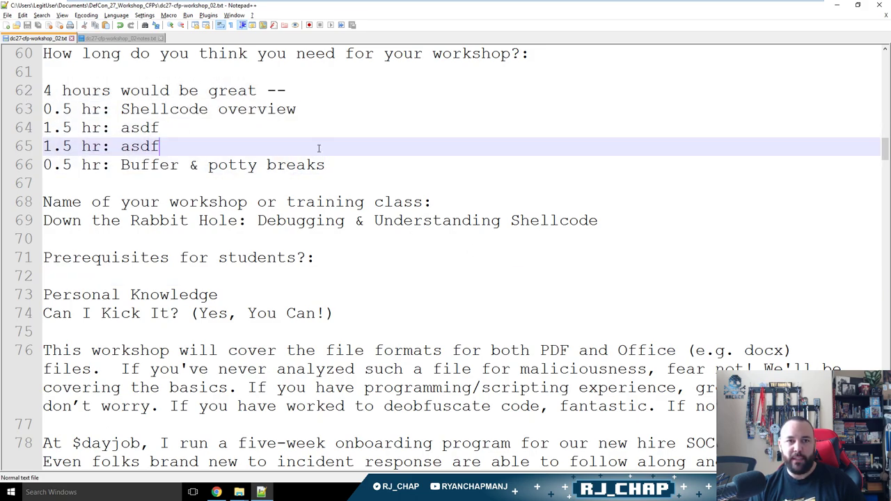
Append "(a.k.a Shellcode overview)" to the "ALL About ShellCodezzzz!" heading in the workshop notes file.
key(ctrl+Tab)
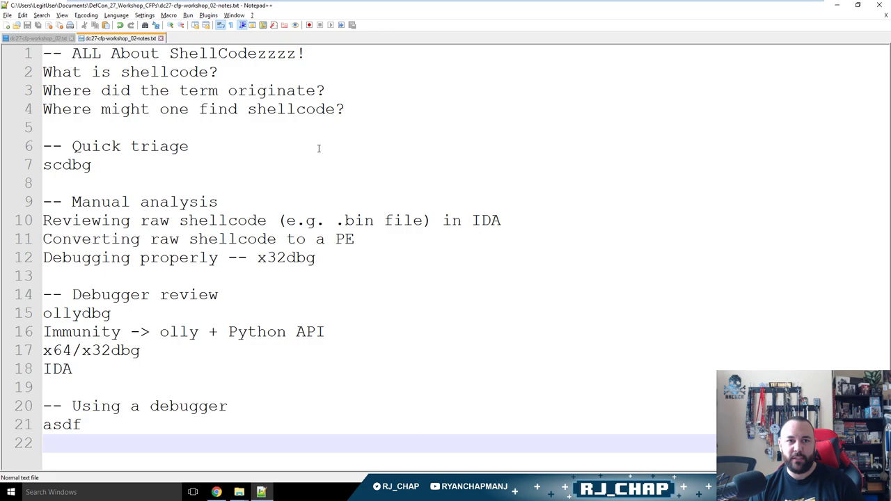
key(ctrl+Home)
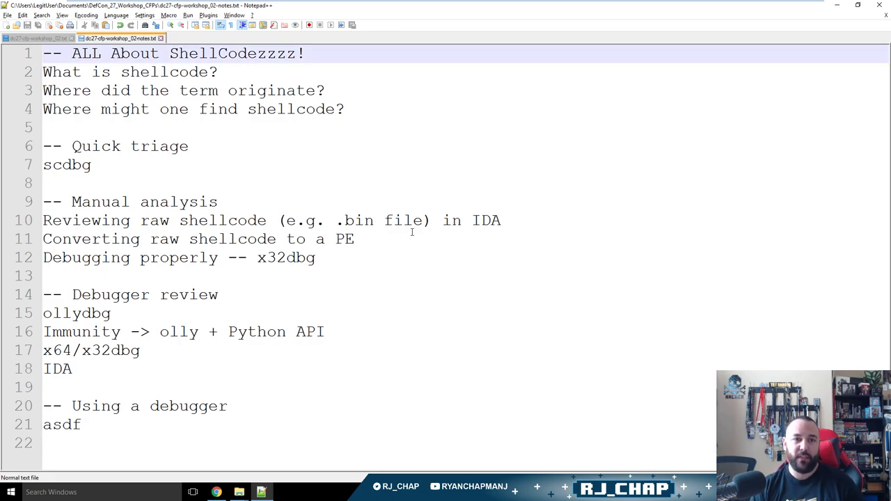
key(Right)
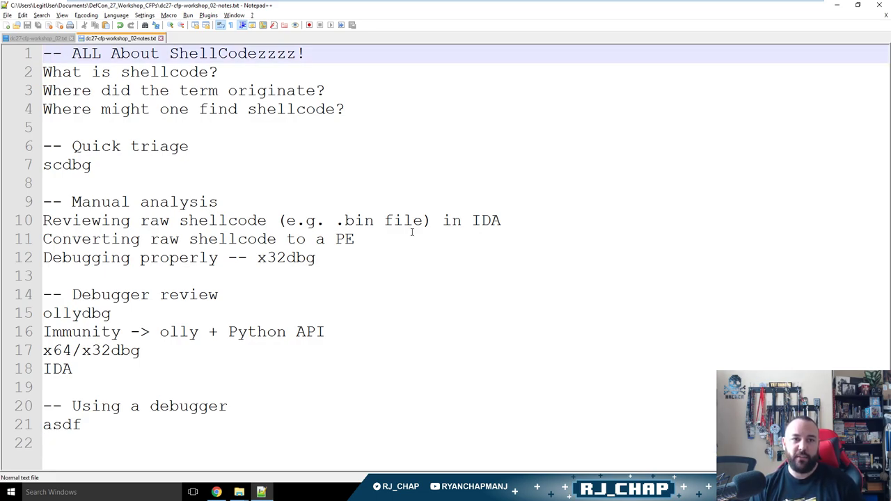
text(()
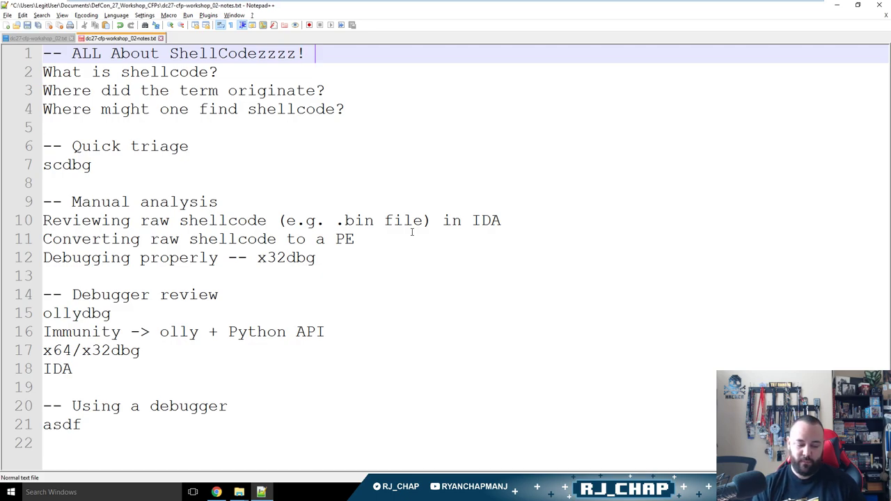
text(a.k.a )
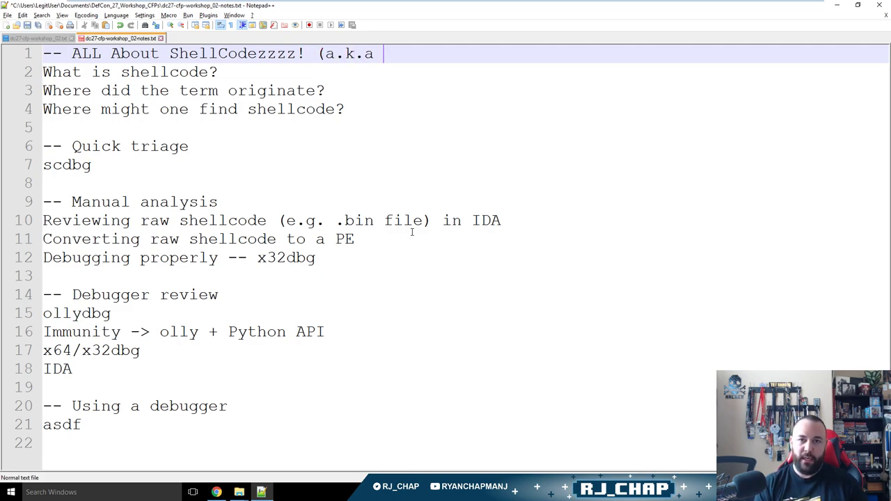
text(Shellcode overview))
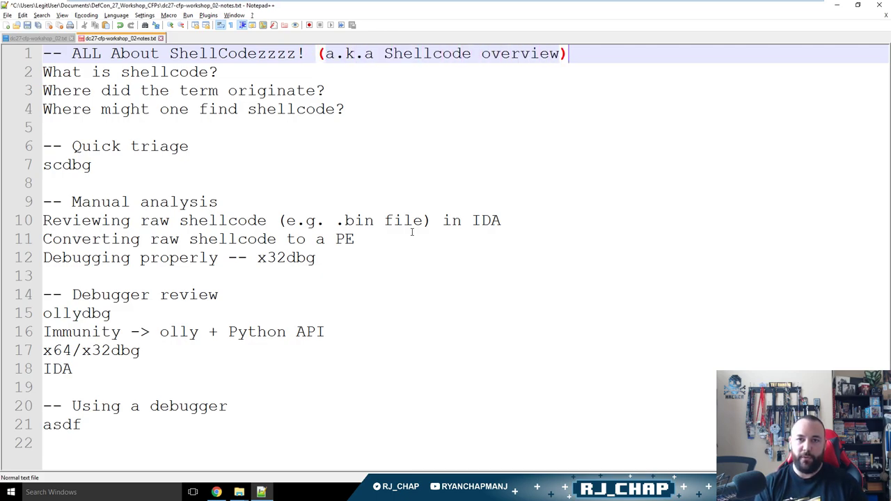
Under "Where did the term originate?", add the bullets "- Push code to IP to pop a shell" and "- Term has moved".
key(Right)
key(Down)
key(End)
key(Return)
text(-)
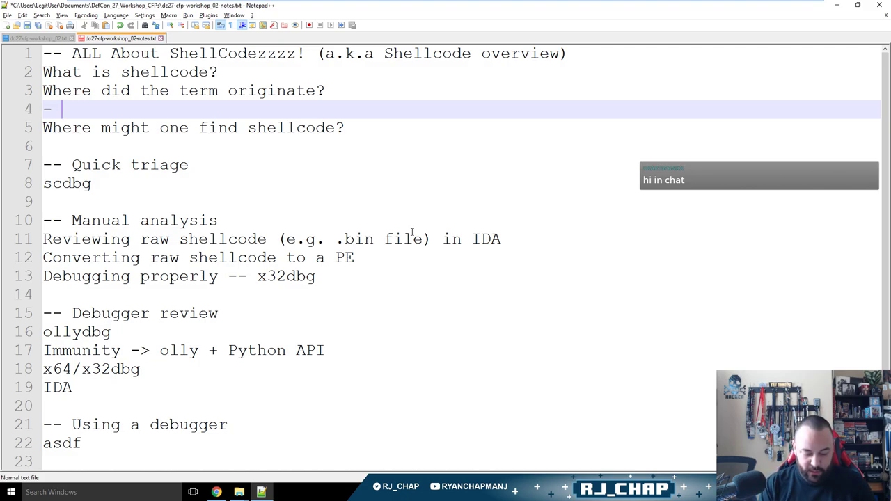
text(IP)
key(BackSpace)
key(BackSpace)
text(Pus)
key(BackSpace)
key(BackSpace)
key(BackSpace)
text(Push code to IP )
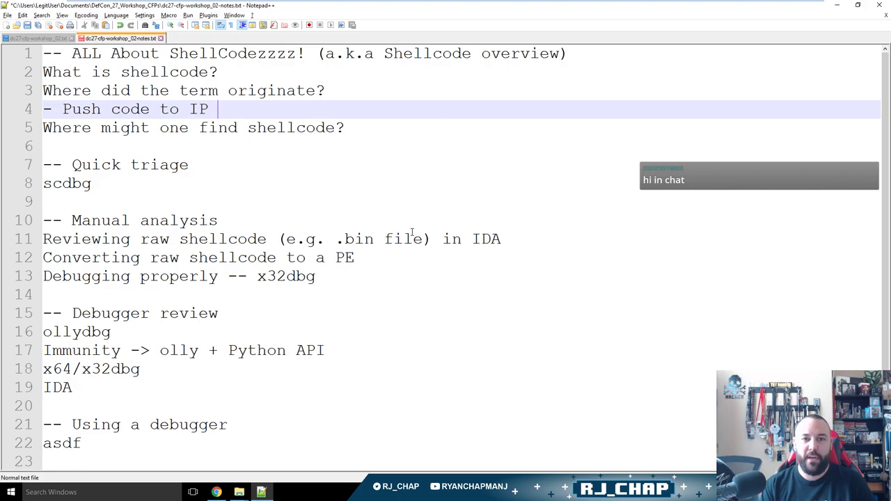
text(to pop a ssh)
key(BackSpace)
key(BackSpace)
key(BackSpace)
text(shell)
key(Return)
text(- Term has moved)
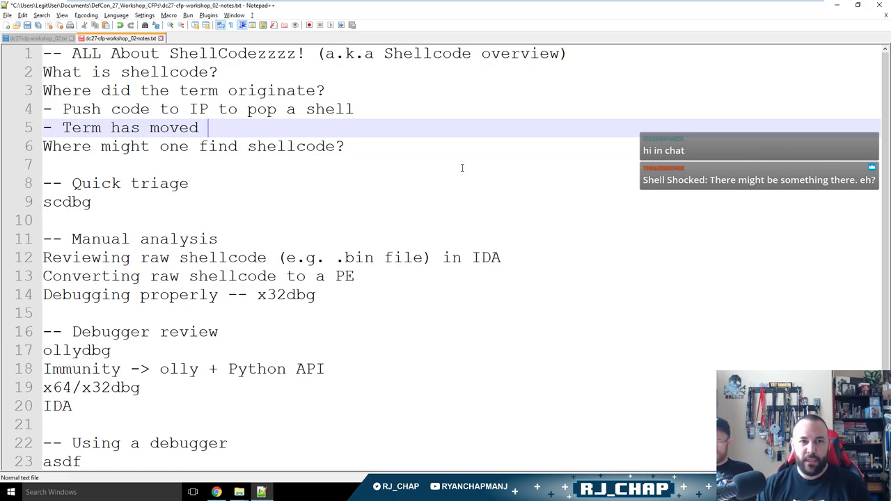
In the submission file, add "TGD: Shell Shocked: There might be somethere there, eh?" as an alternative title below the workshop name, and save.
key(ctrl+Tab)
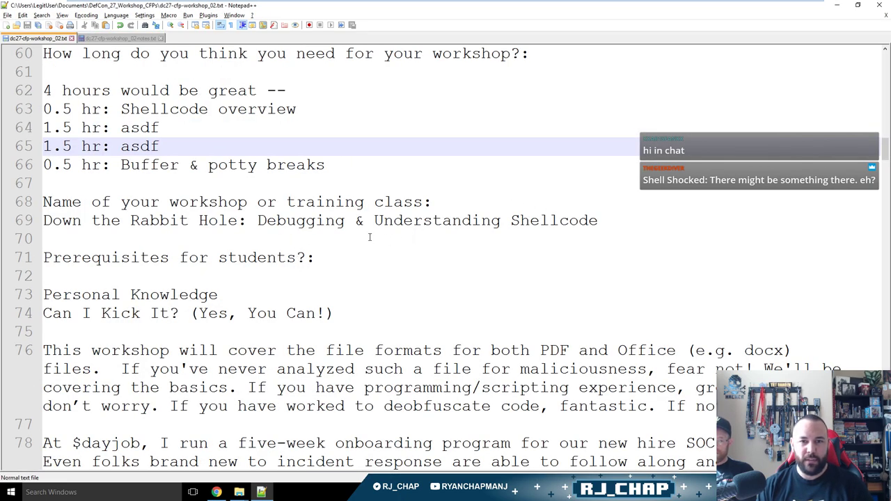
click(672, 220)
key(Return)
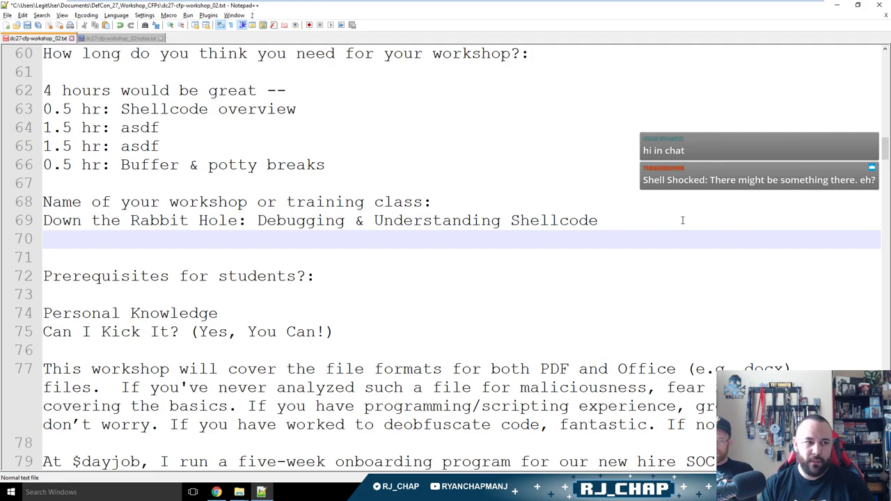
text(TGD)
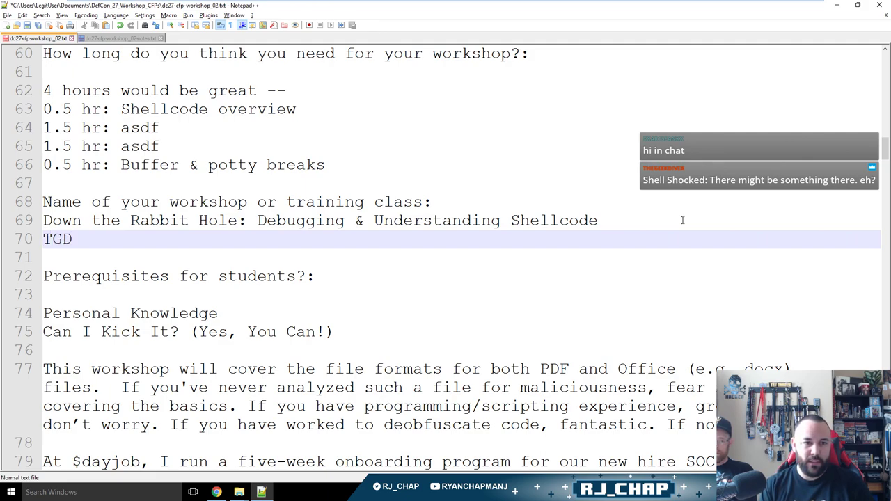
text(: Shell )
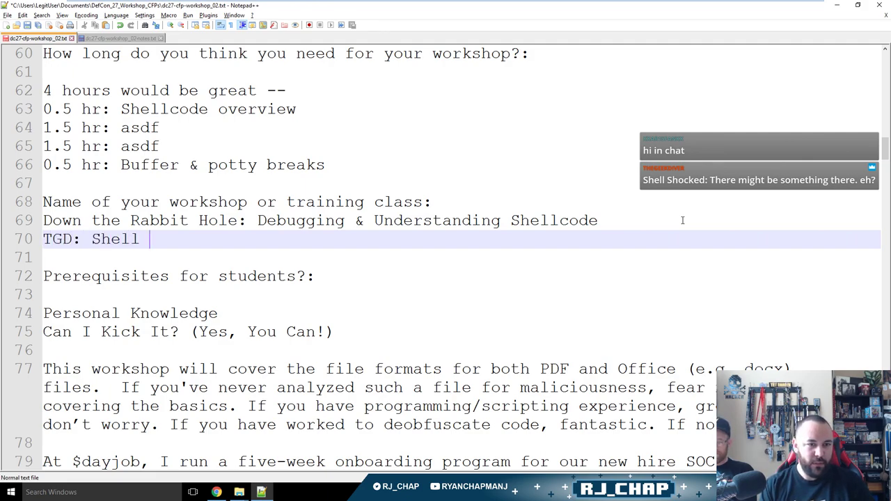
text(Shocked: There mig)
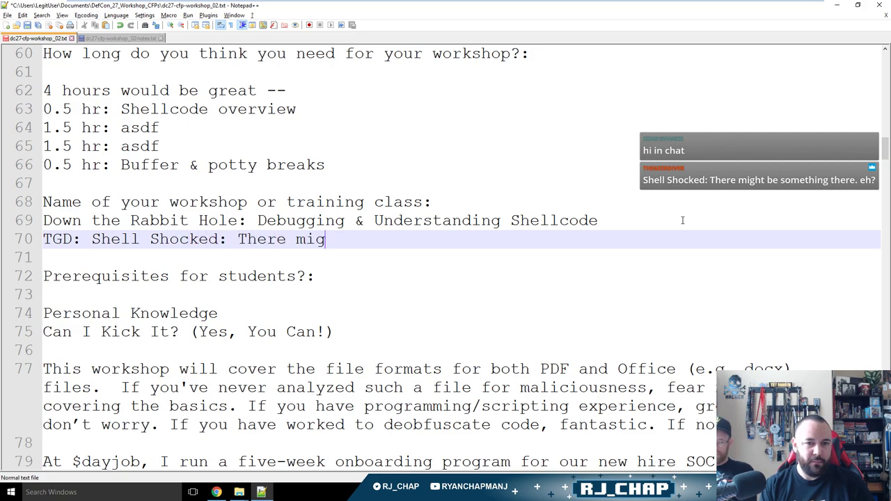
text(ht be somethere there, eh?)
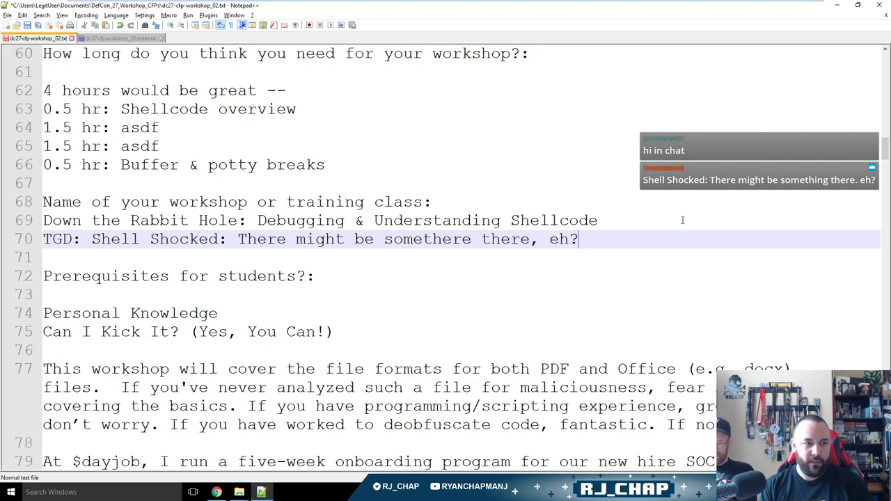
key(Down)
key(Up)
key(ctrl+s)
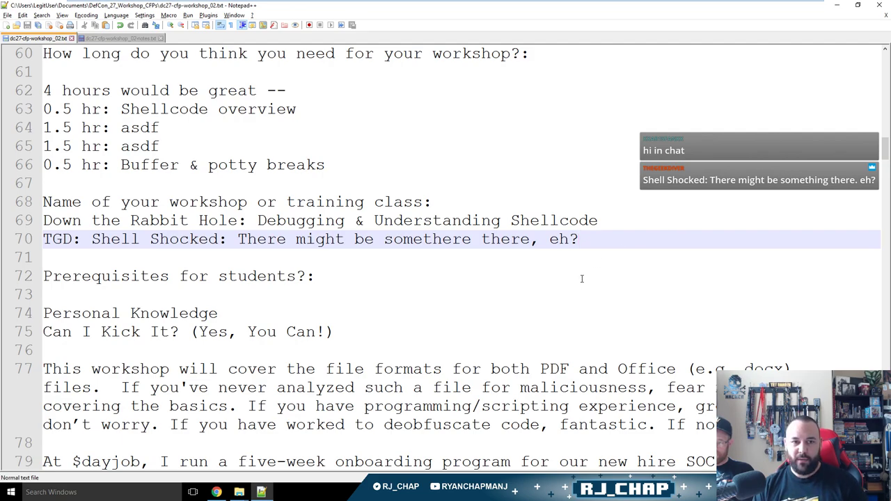
Prefix the "Name of your workshop or training class:" question with a "[REVIEW]" marker.
key(Up)
key(Up)
key(Home)
text([)
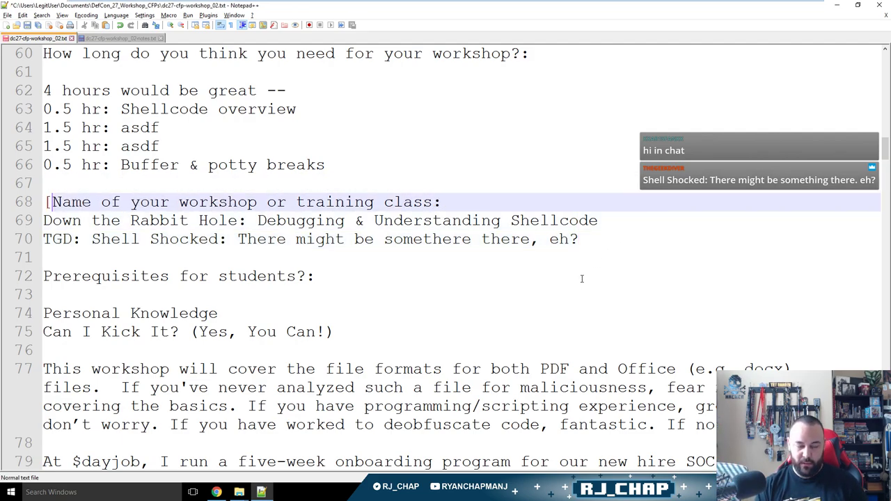
key(BackSpace)
text(])
key(Left)
text(REVIEW)
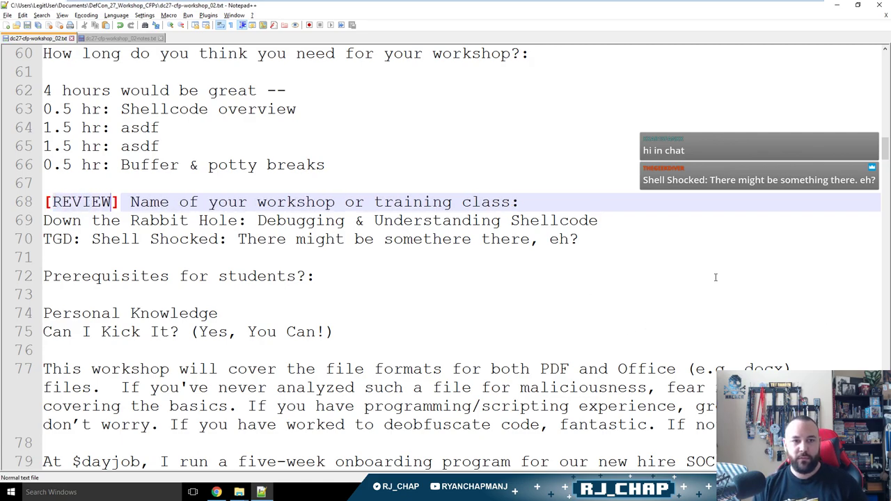
Put the same "[REVIEW]" marker on the empty line under the question about how long the workshop needs.
key(Right)
key(shift+Home)
text(Xv)
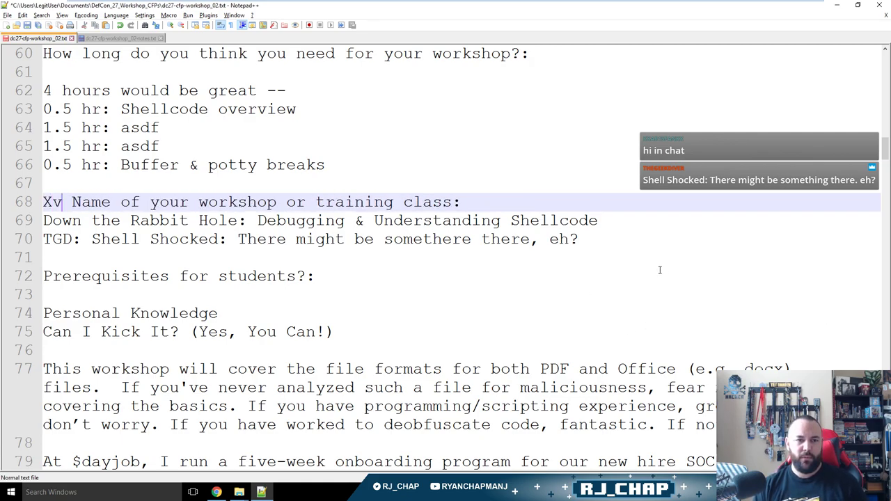
key(ctrl+z)
scroll(636, 258, up, 2)
click(393, 179)
text([REVIEW])
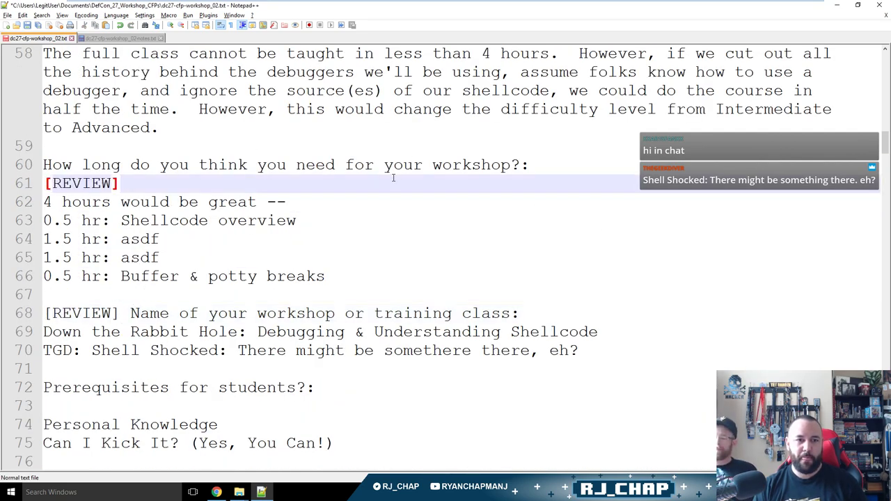
scroll(625, 271, down, 2)
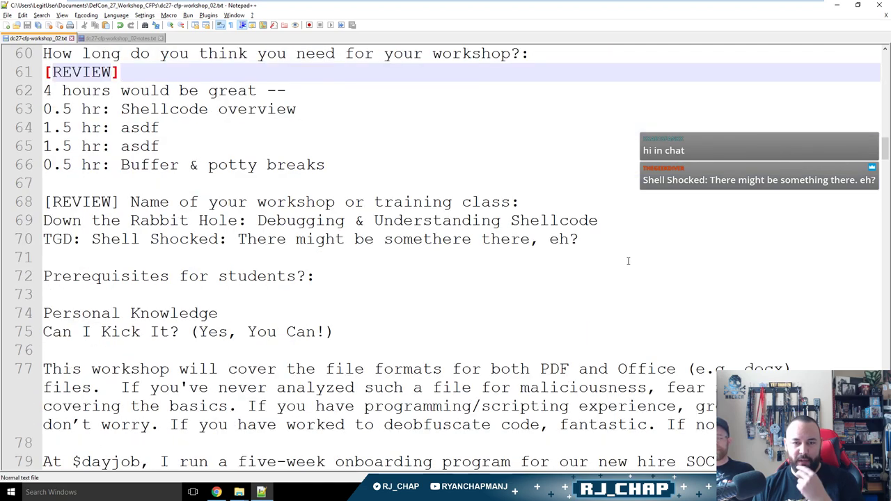
scroll(628, 258, down, 2)
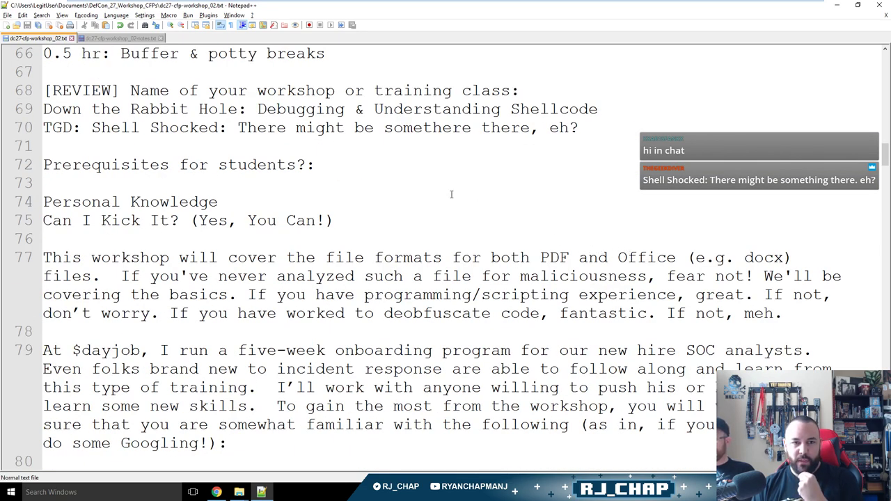
Save the workshop notes file and reread its shellcode overview section.
key(ctrl+Tab)
key(ctrl+s)
key(ctrl+Home)
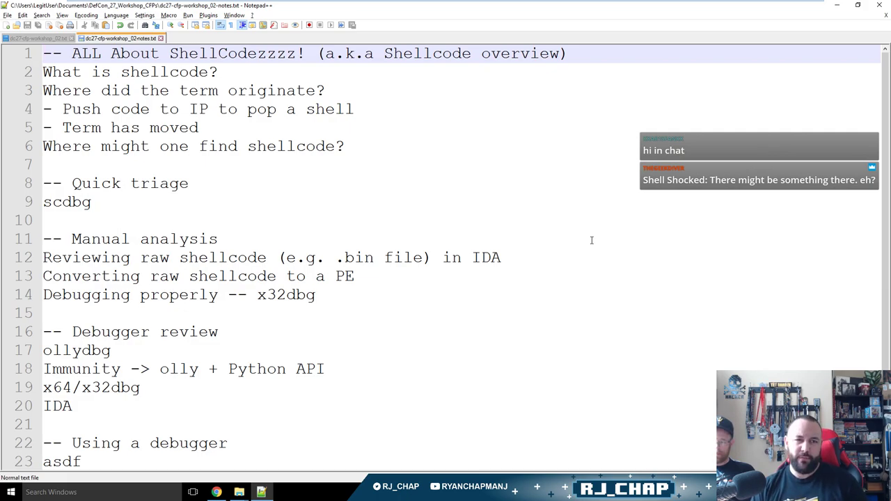
key(End)
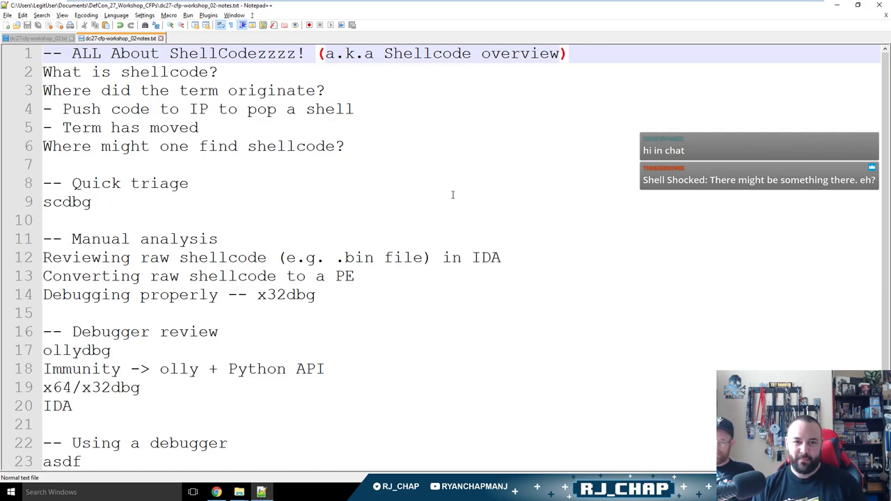
click(480, 183)
click(522, 149)
click(522, 166)
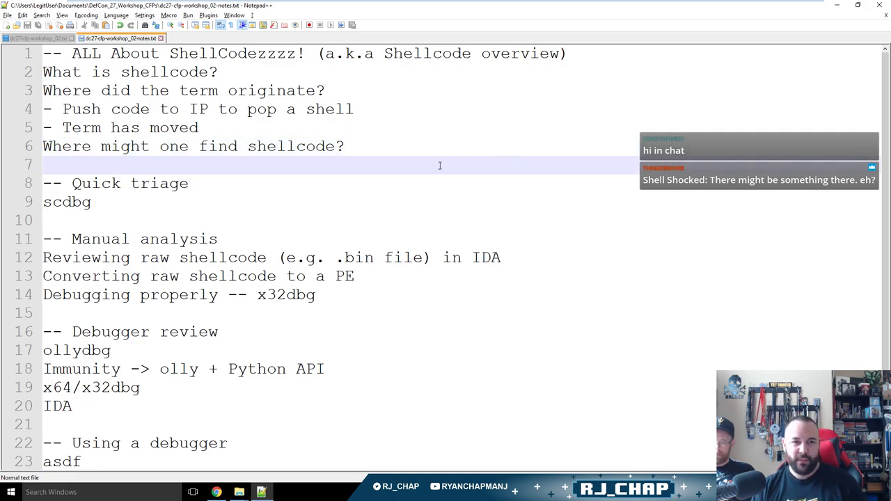
click(385, 73)
click(402, 91)
click(425, 106)
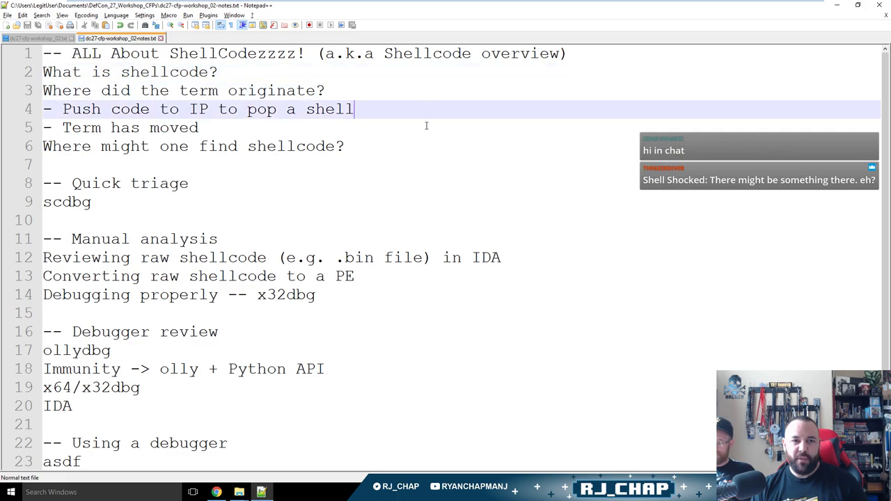
Replace the "Term has moved" bullet with "Term now used for entire string of instructions to get to the point of a shell".
click(426, 126)
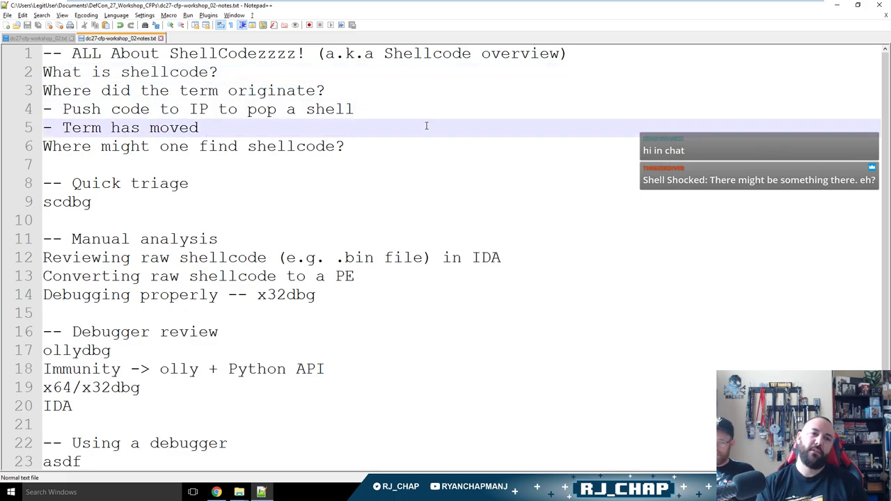
key(ctrl+BackSpace)
key(ctrl+BackSpace)
key(ctrl+BackSpace)
text(Term now used for entire string of instructi)
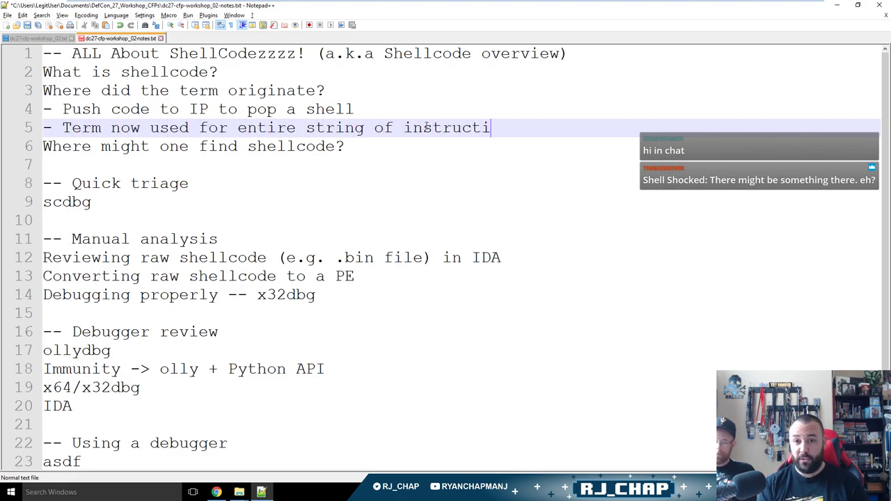
text(ons to get to the point of a shell)
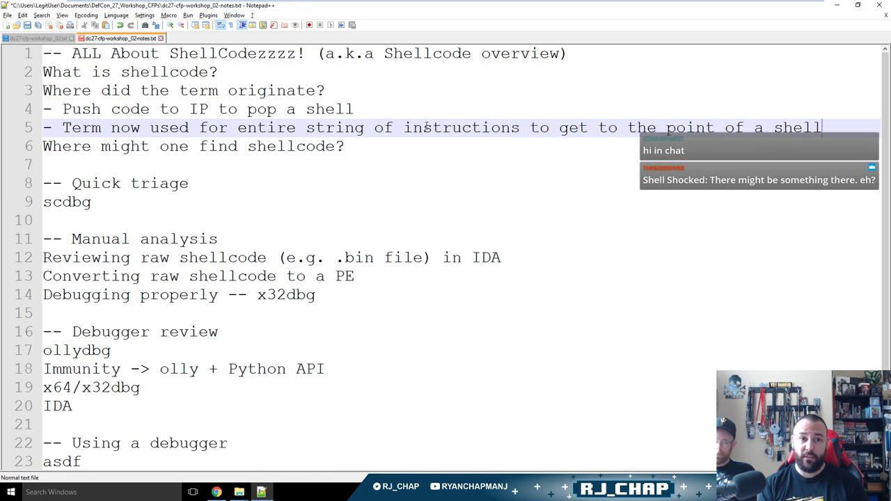
Add the sub-bullet "-- Includes ROP gadgets, blah blah" below the bullet on how the term is now used.
key(Return)
text(-- Includes ROP )
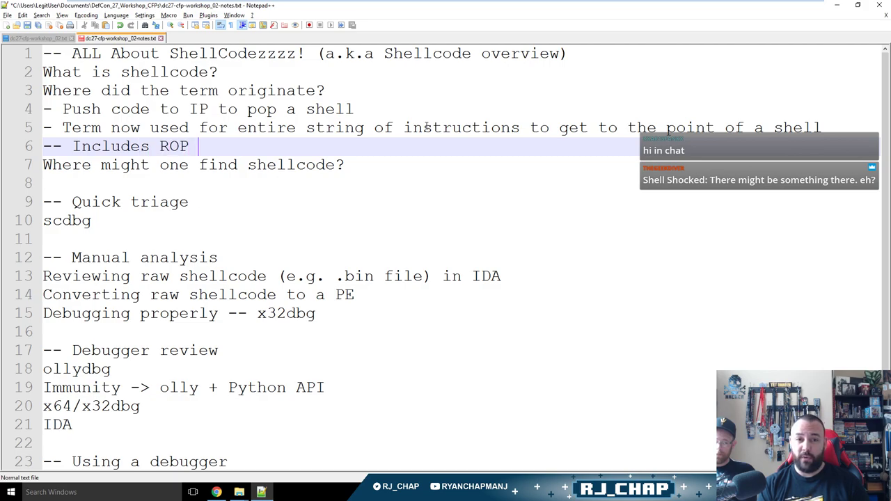
text(gadgets, blah b)
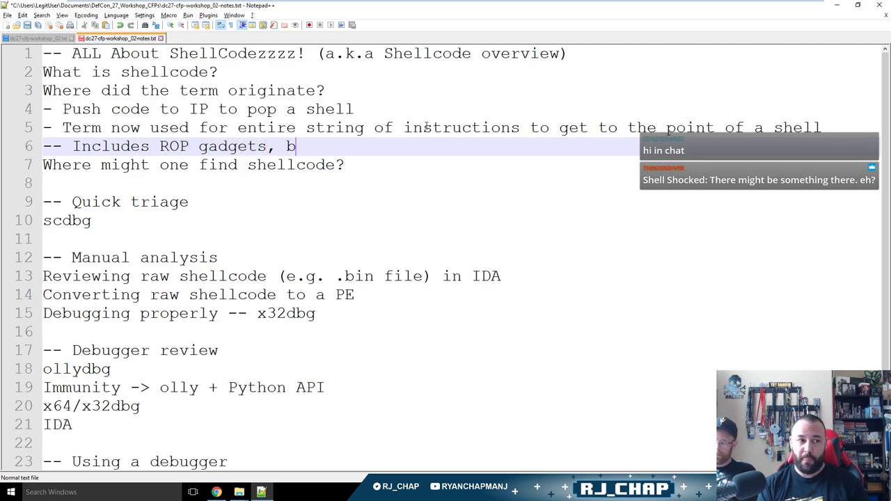
key(BackSpace)
text(h blah)
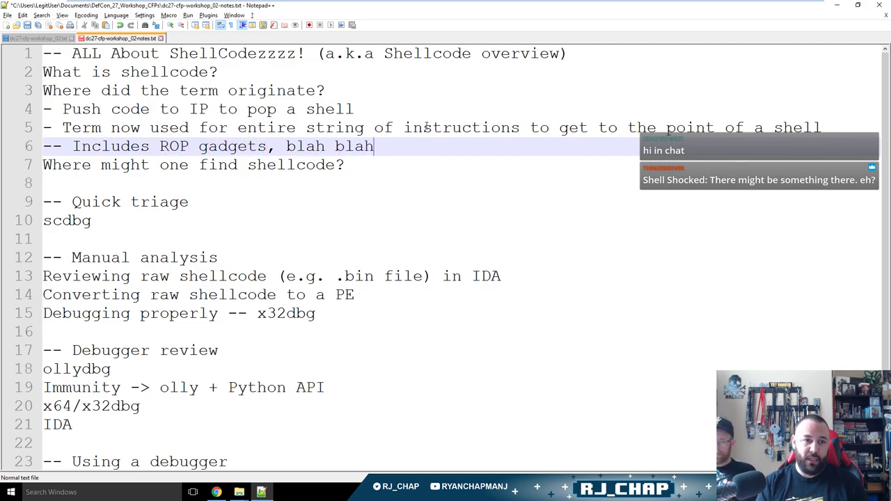
Add the bullets "- Maldoc analysis" and "- EK landing page" under "Where might one find shellcode?".
key(Down)
key(Down)
key(Return)
key(Up)
text(-)
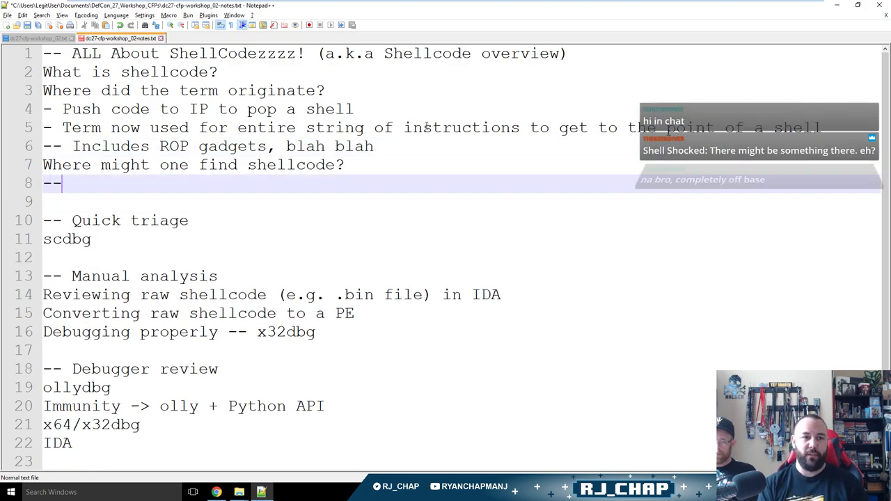
text( Maldoc)
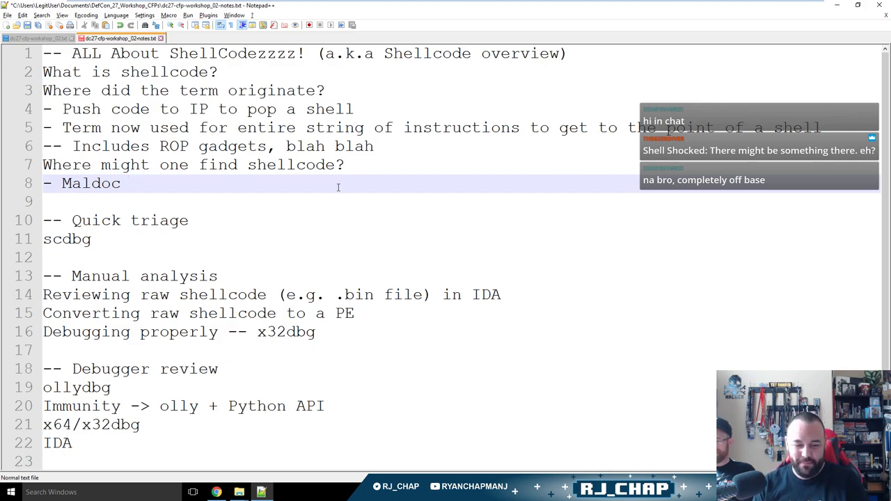
text(analysis)
key(Return)
text(- EK landing page)
key(Return)
Below the EK landing page bullet, add "- General CVE association" with the sub-bullet "-- HEY! What's a CVE?".
text(- )
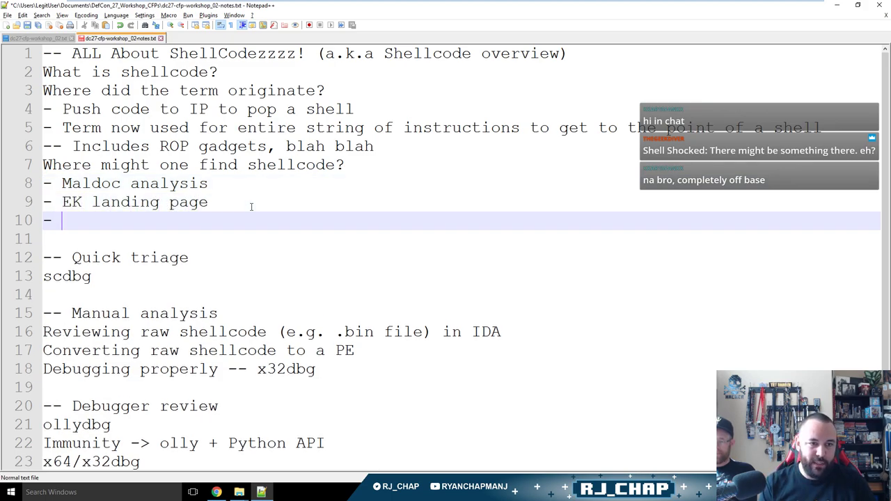
text(General CVE)
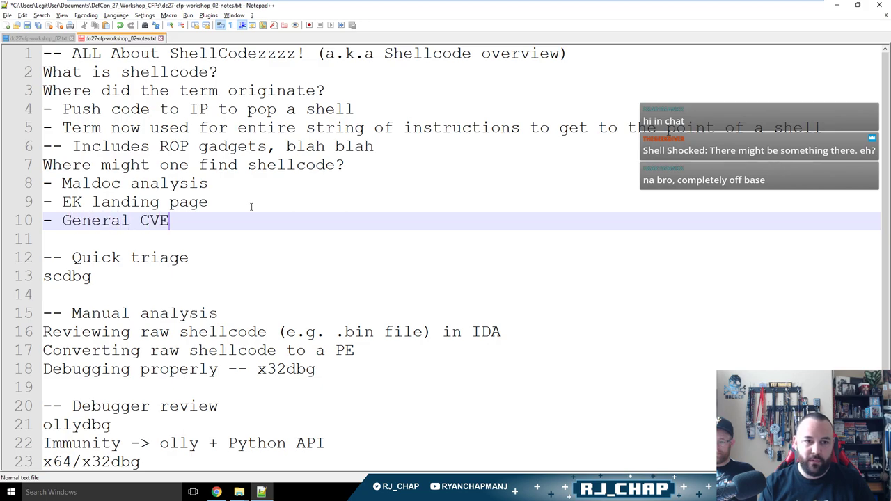
text( association)
key(Return)
text(-- HEY! What's)
key(BackSpace)
text(s a CVE?!)
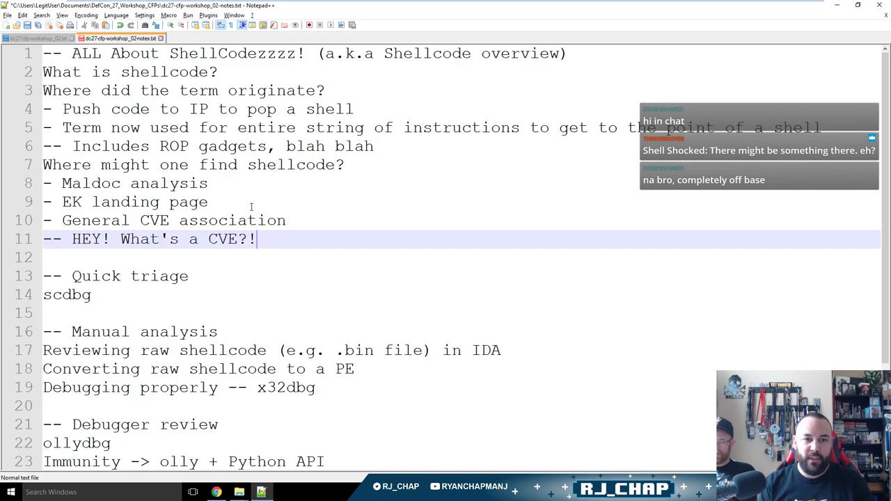
key(BackSpace)
In the Quick triage section, add "Push shellcode to hex file" above the scdbg line and reword that line as "Review via scdbg".
click(233, 298)
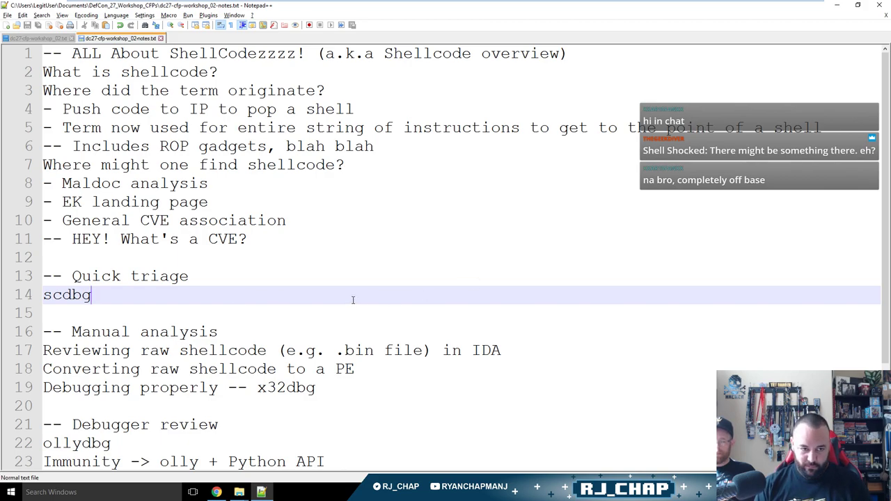
key(Home)
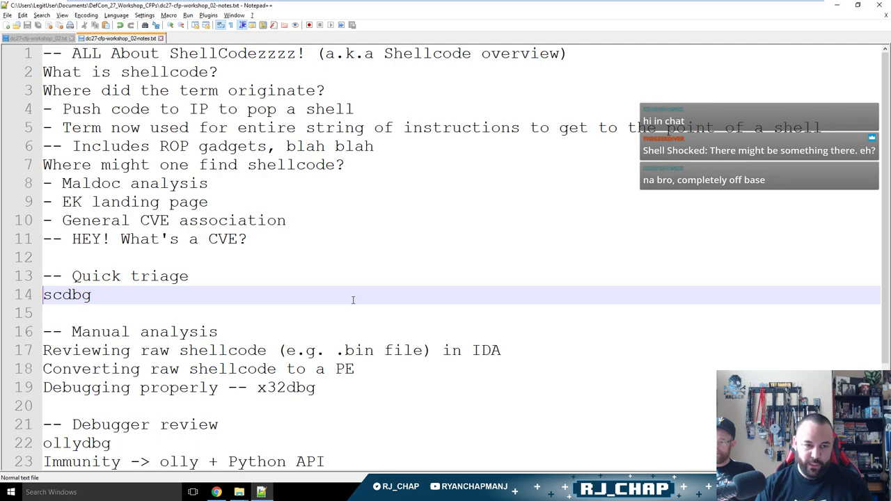
key(Return)
key(Up)
text(Push shellcode to )
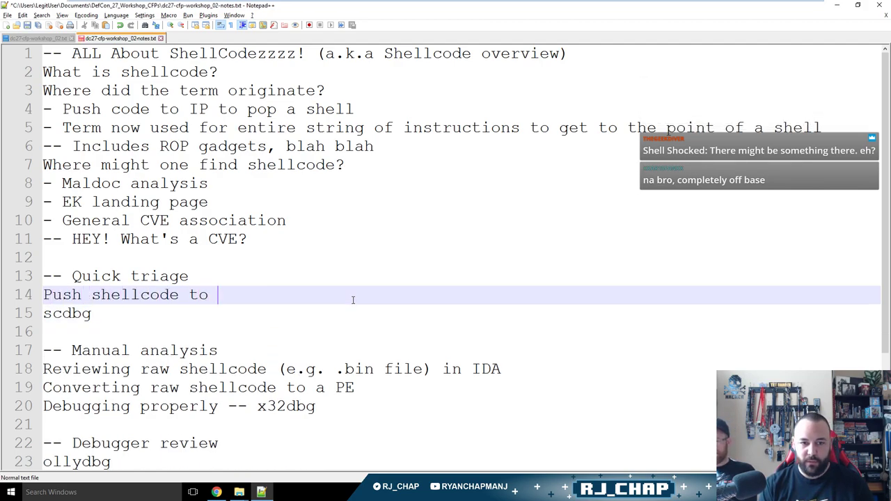
text(hex file)
key(Right)
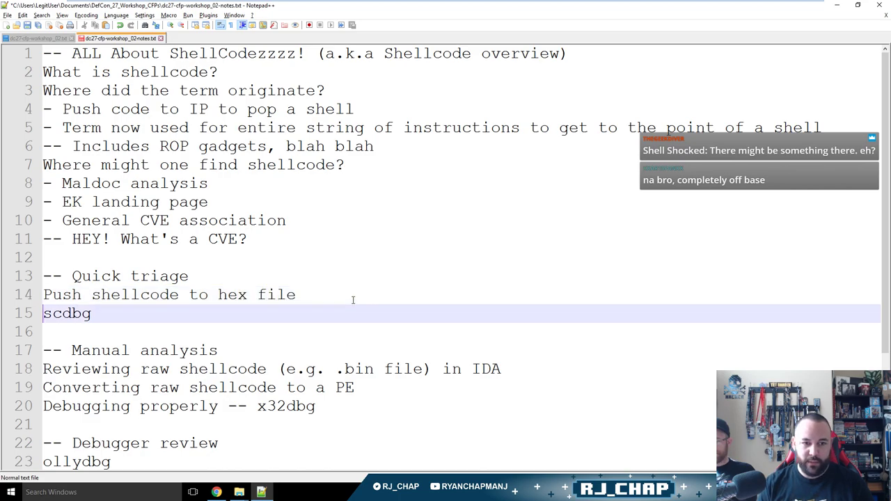
text(Review via)
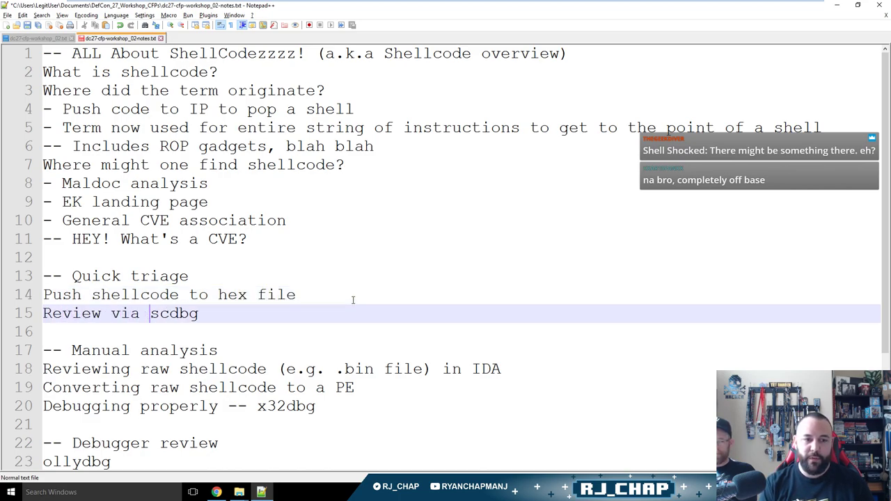
Add the bullet "- Either directly or via PDF Stream Dumper" below "Review via scdbg".
key(Return)
text(-)
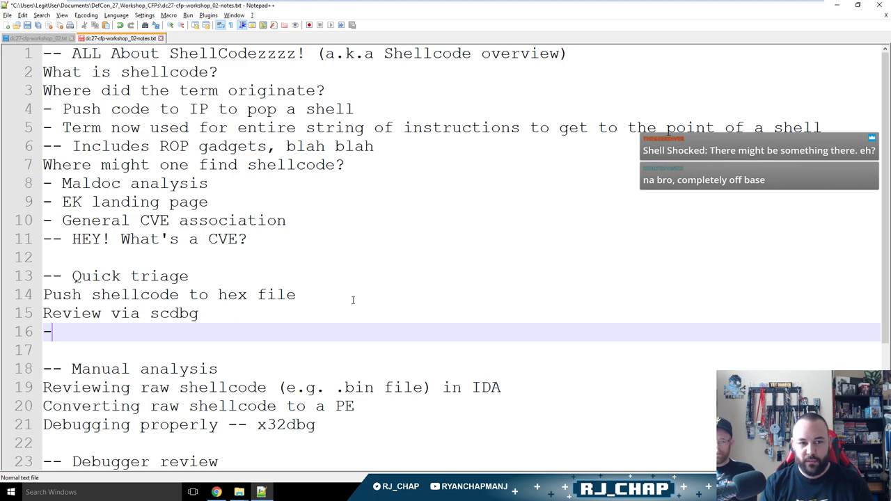
text( Either directly )
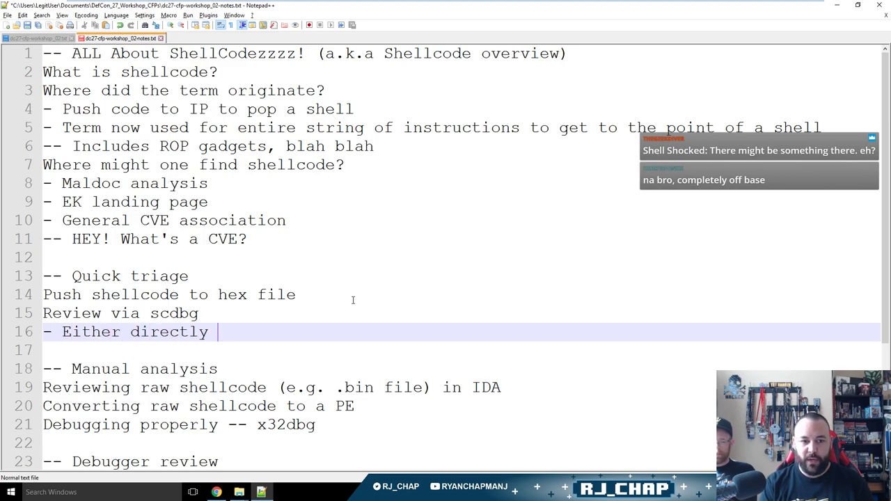
text(or via PDF STR)
key(BackSpace)
key(BackSpace)
text(t)
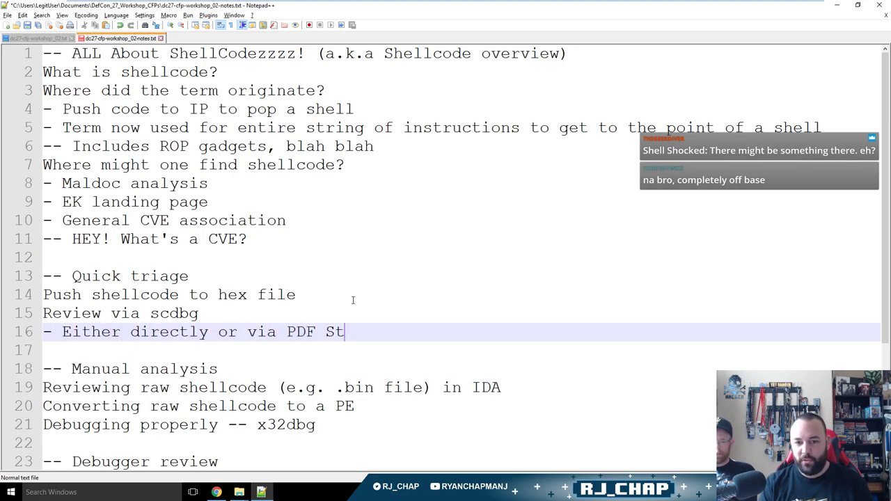
text(ream Dumper)
Add the bullet "- Useful when analyzing weaponized PDF files" below the PDF Stream Dumper bullet.
key(Return)
text(-- Use)
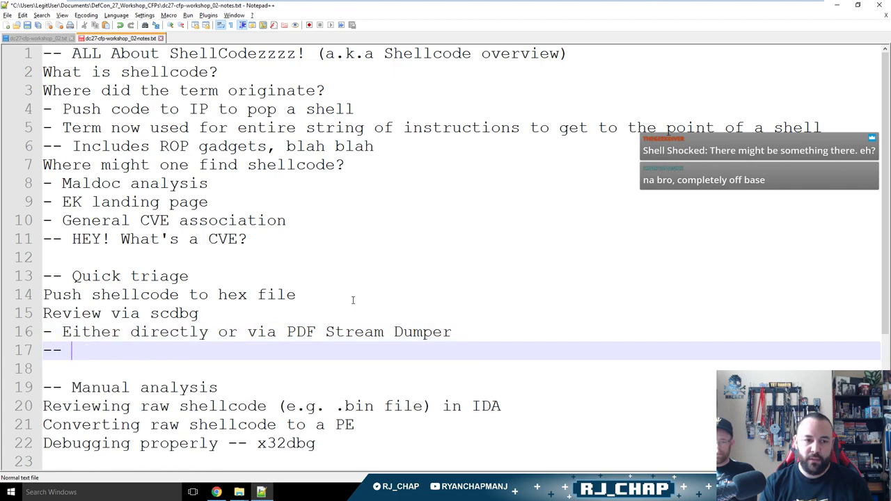
key(BackSpace)
key(BackSpace)
key(BackSpace)
key(BackSpace)
key(BackSpace)
key(BackSpace)
text(- Useful when analyzing P)
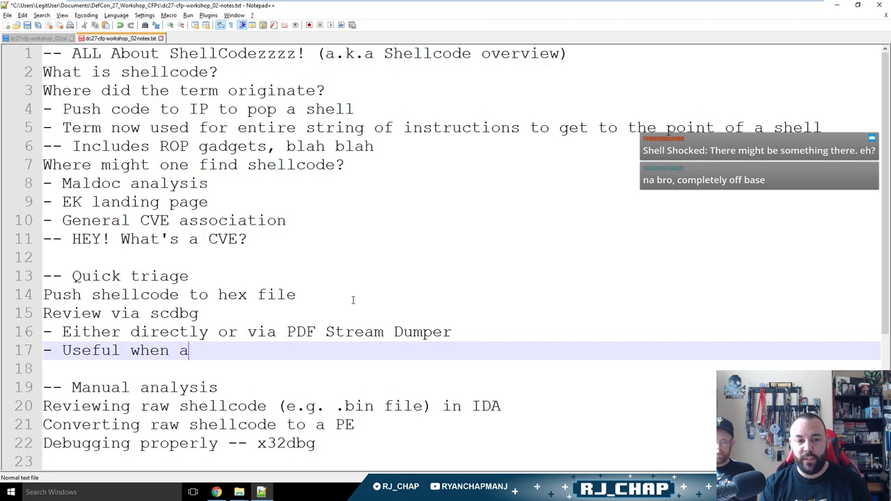
text(aponzied)
key(ctrl+BackSpace)
text(e)
key(BackSpace)
text(weaponized PDF files)
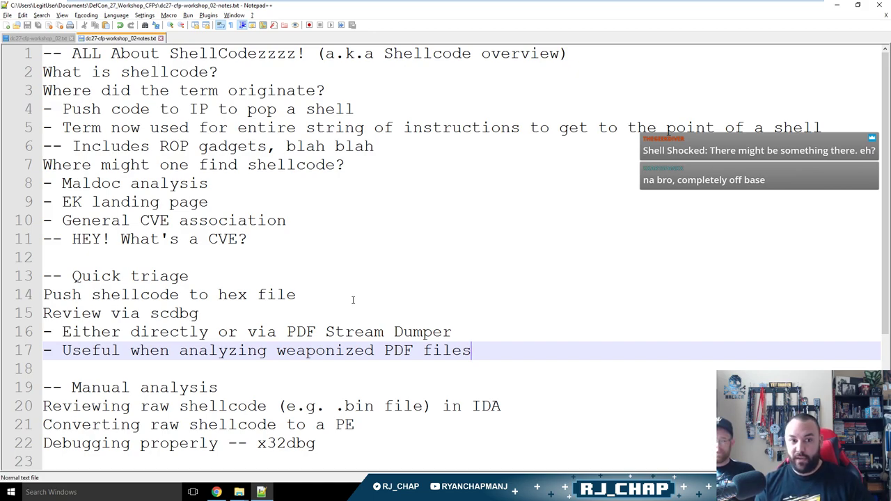
Insert a line starting with "Recognizing" directly under the Quick triage heading and save the notes file.
key(Up)
key(Up)
key(Up)
key(Up)
key(Return)
text(Recognizing)
key(ctrl+BackSpace)
text(Recognizing)
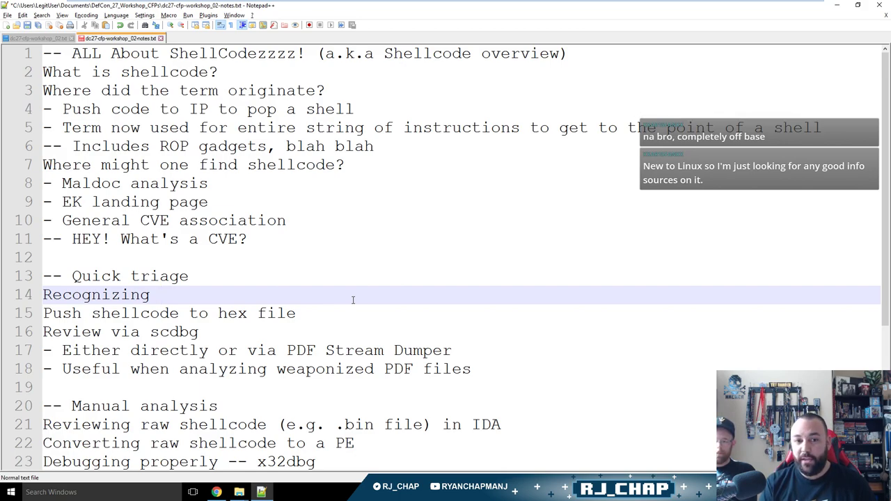
key(ctrl+s)
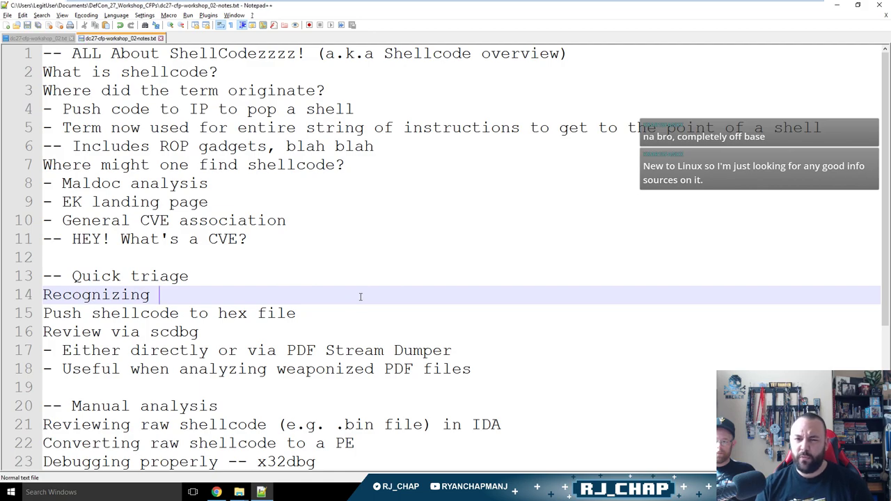
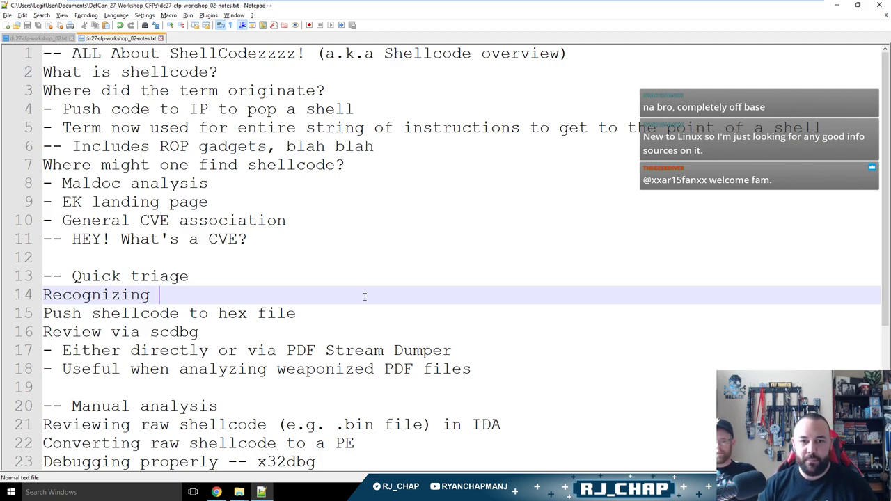
Switch to the remnux-6.0-ova-public virtual machine and open a terminal there.
mouse_move(451, 5)
click(805, 13)
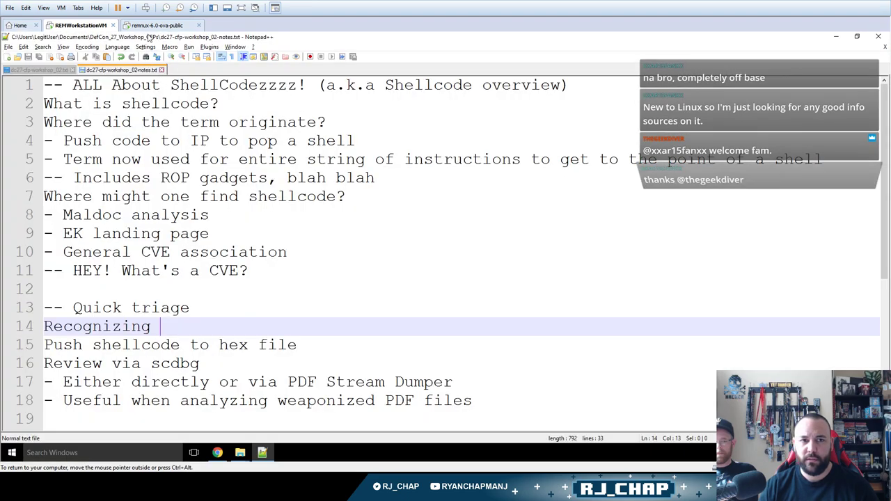
click(154, 25)
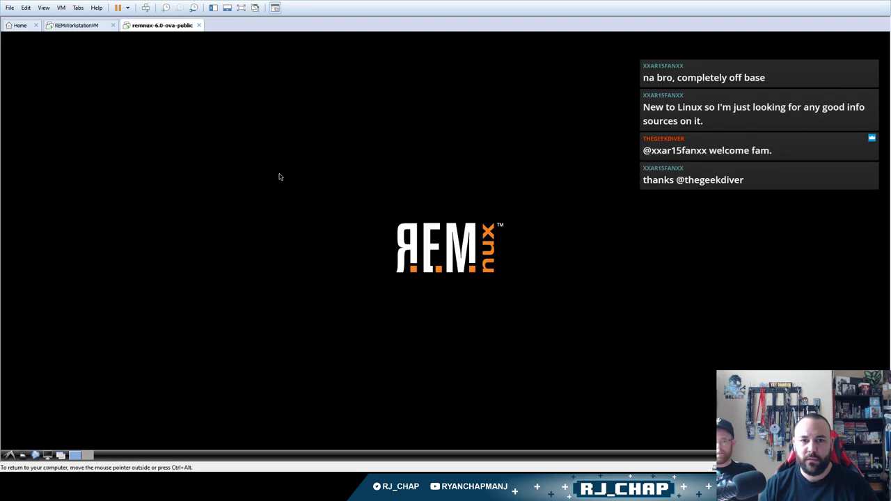
click(48, 454)
text(shellcode2exe.py)
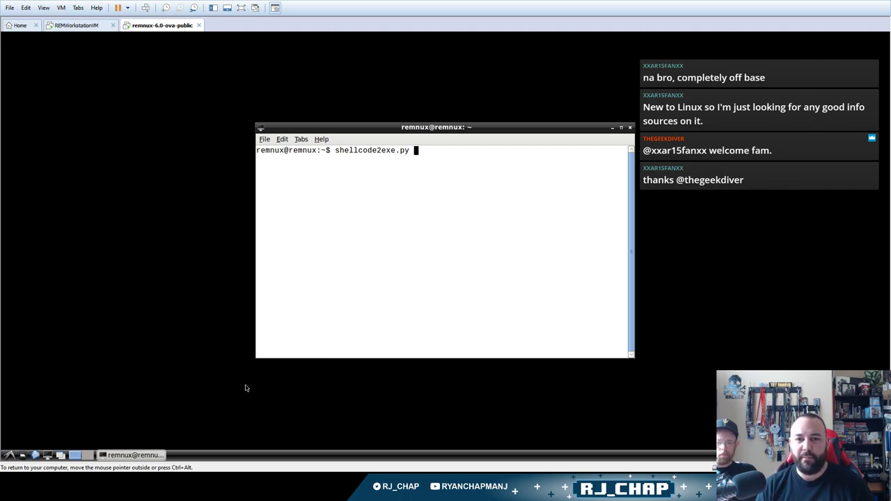
key(BackSpace)
key(BackSpace)
key(BackSpace)
key(BackSpace)
key(BackSpace)
key(BackSpace)
key(BackSpace)
key(BackSpace)
key(BackSpace)
key(BackSpace)
key(BackSpace)
key(BackSpace)
key(BackSpace)
key(BackSpace)
key(BackSpace)
key(BackSpace)
key(BackSpace)
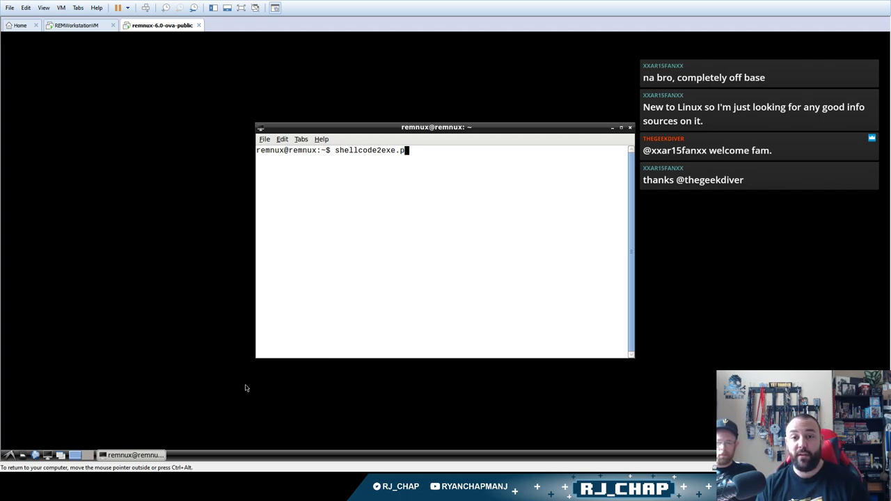
text(ls)
key(BackSpace)
key(BackSpace)
key(BackSpace)
Set the terminal font to Liberation Mono size 24 and maximize the terminal window.
click(283, 139)
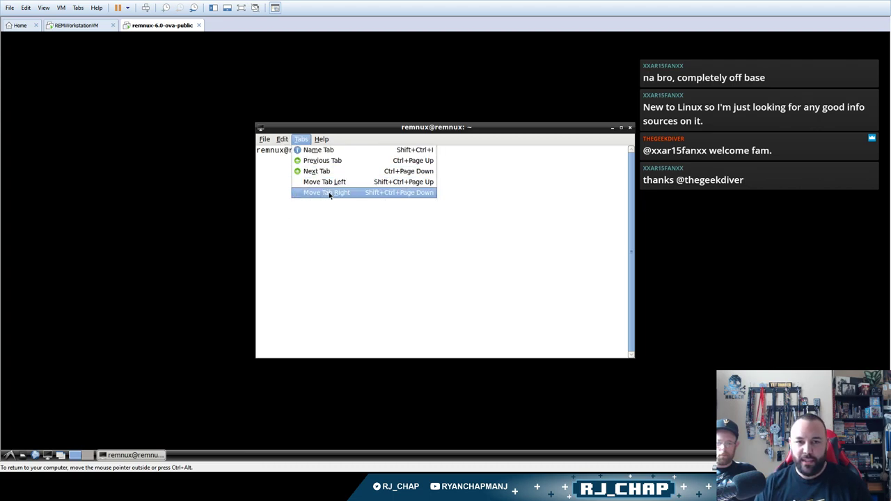
click(293, 176)
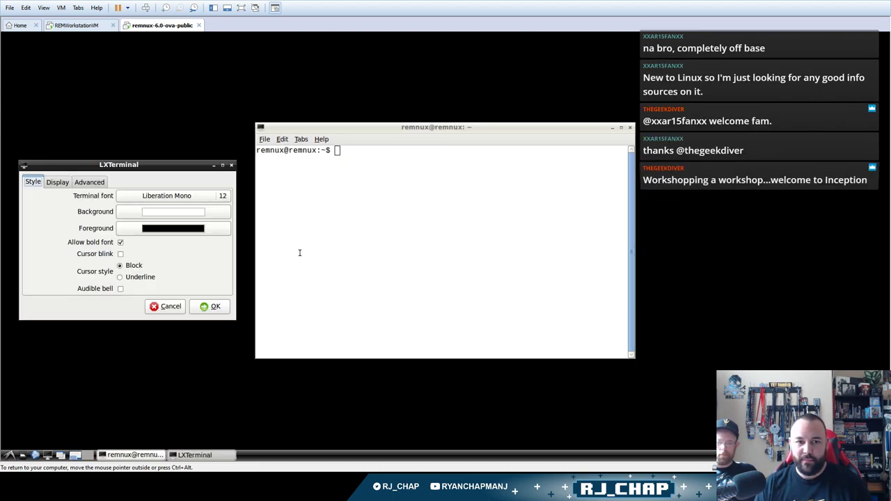
click(225, 202)
click(224, 270)
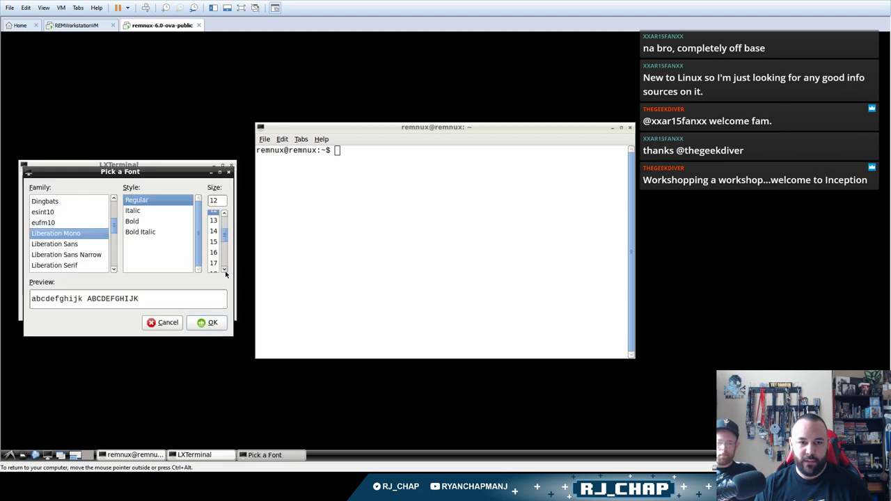
click(213, 268)
click(212, 323)
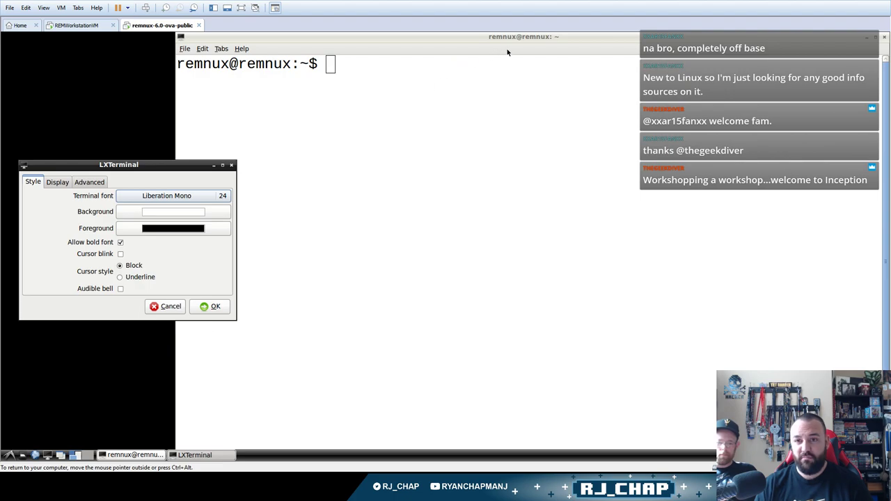
click(210, 307)
double_click(429, 40)
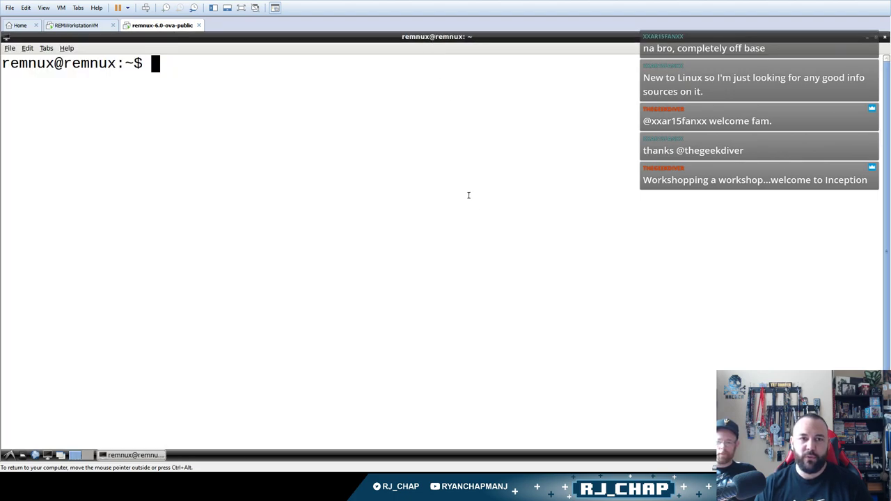
Show the REMnux system's distribution release information with cat /etc/*rel* and highlight its description value.
text(cat /)
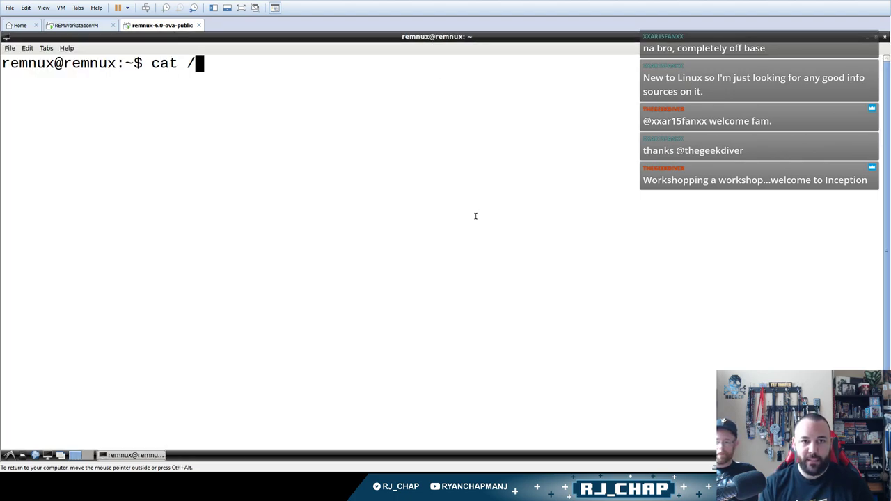
text(etc/*rel*()
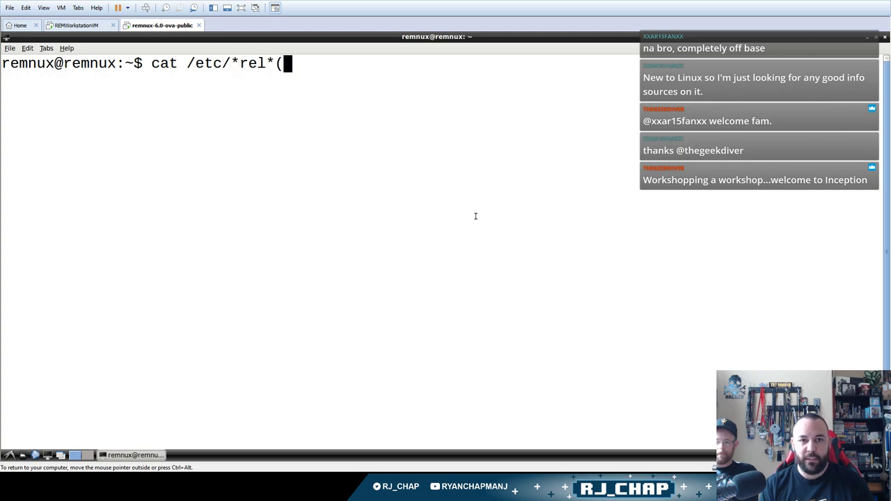
key(BackSpace)
key(Return)
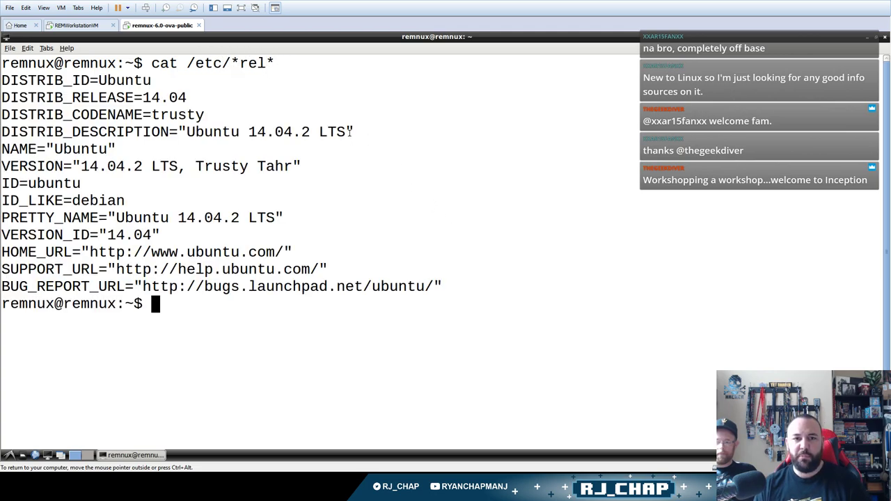
drag(351, 132, 186, 133)
click(449, 179)
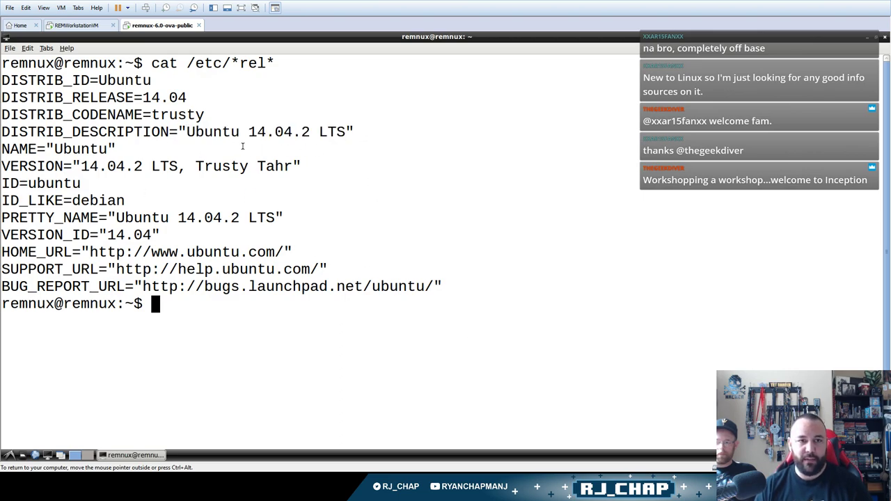
Return to the REMWorkstationVM virtual machine in full screen and open remnux.org in Chrome.
click(77, 25)
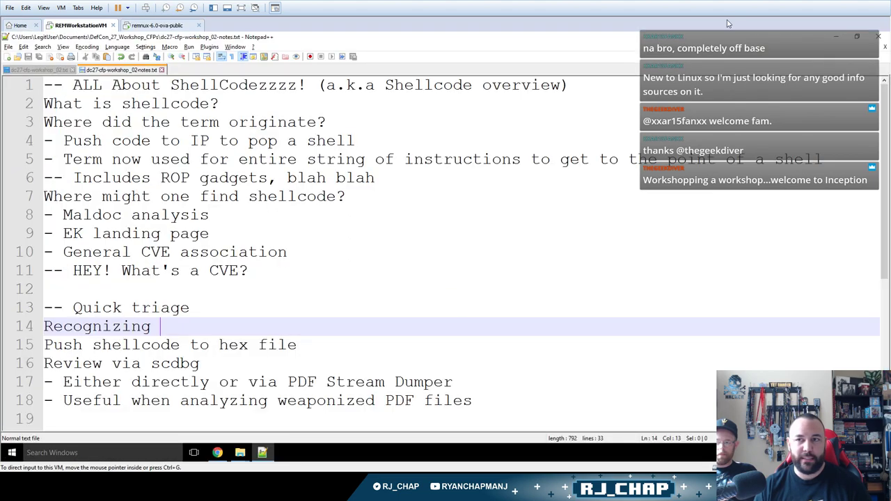
key(ctrl+alt+Return)
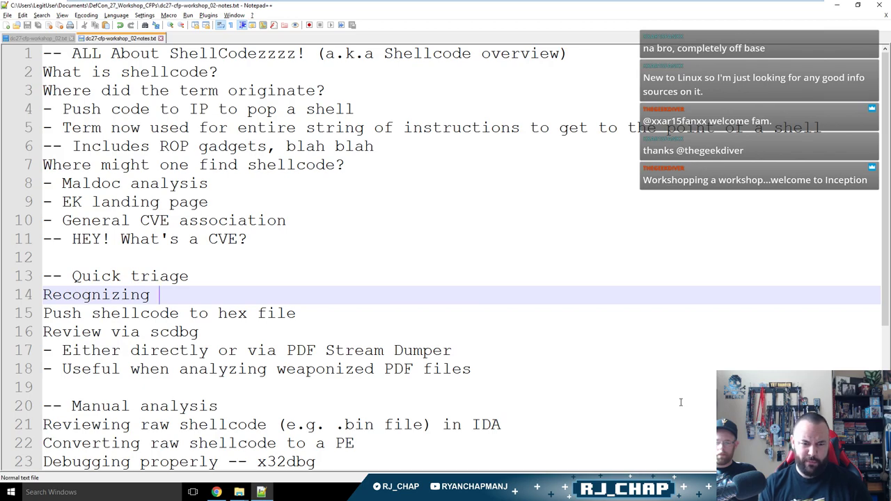
key(super+r)
text(chrome)
key(Return)
key(ctrl+t)
text(remnux.org)
key(Return)
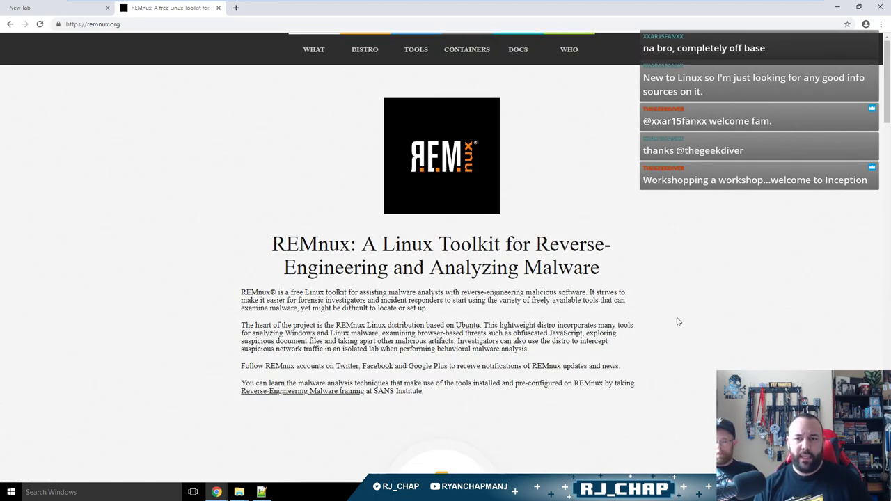
Read through the enlarged REMnux page to the REMnux Development section, highlight a contributor's name, and close the page.
key(ctrl+plus)
key(ctrl+plus)
key(ctrl+plus)
scroll(821, 282, down, 5)
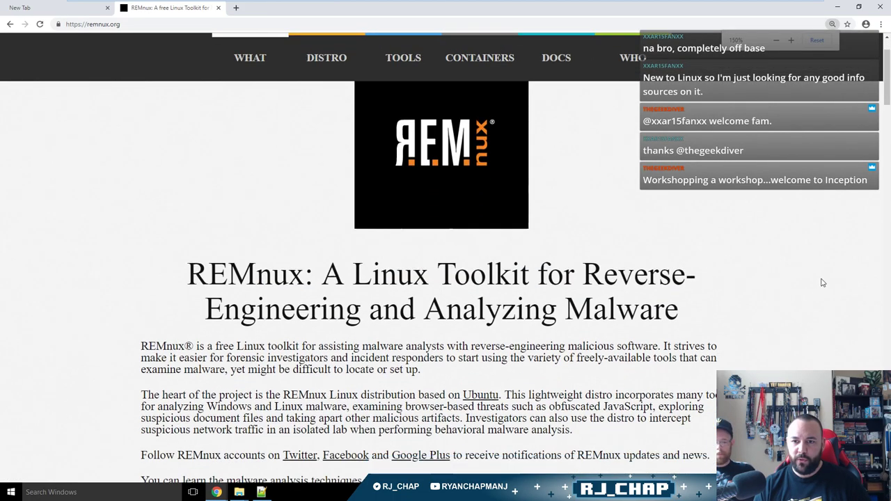
scroll(822, 282, up, 2)
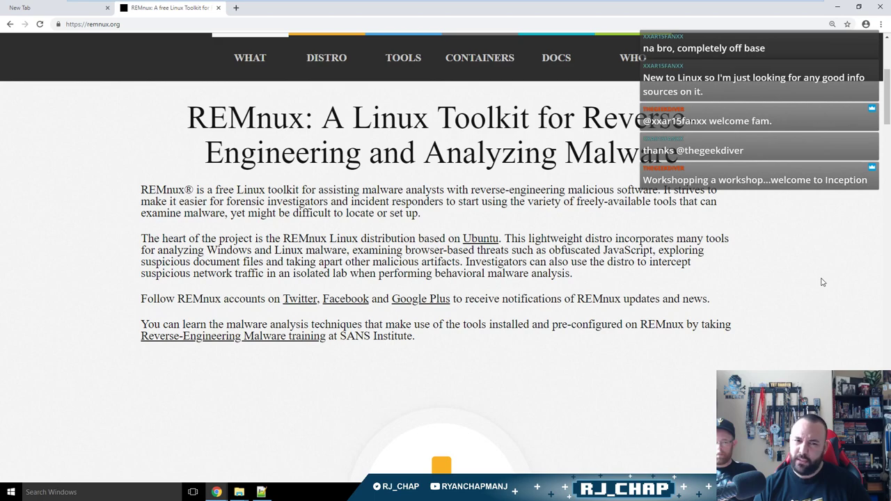
scroll(822, 282, down, 12)
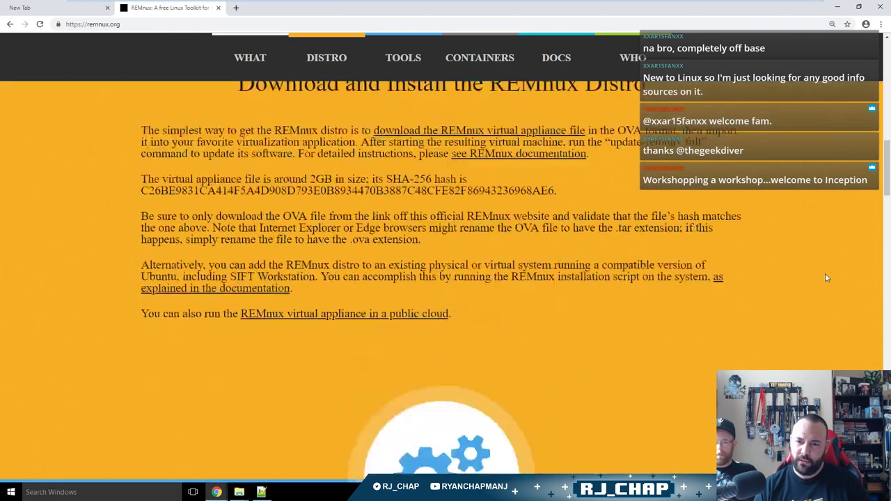
scroll(827, 278, down, 15)
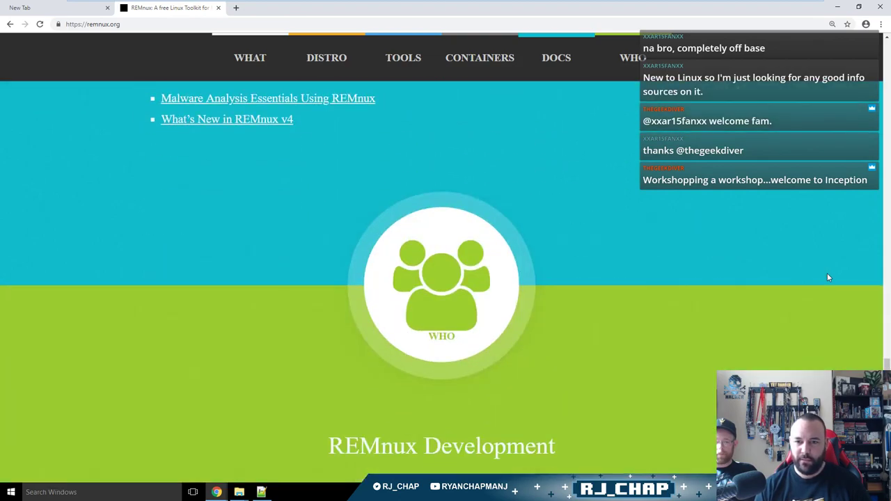
scroll(827, 278, down, 7)
scroll(827, 277, up, 3)
drag(629, 351, 487, 354)
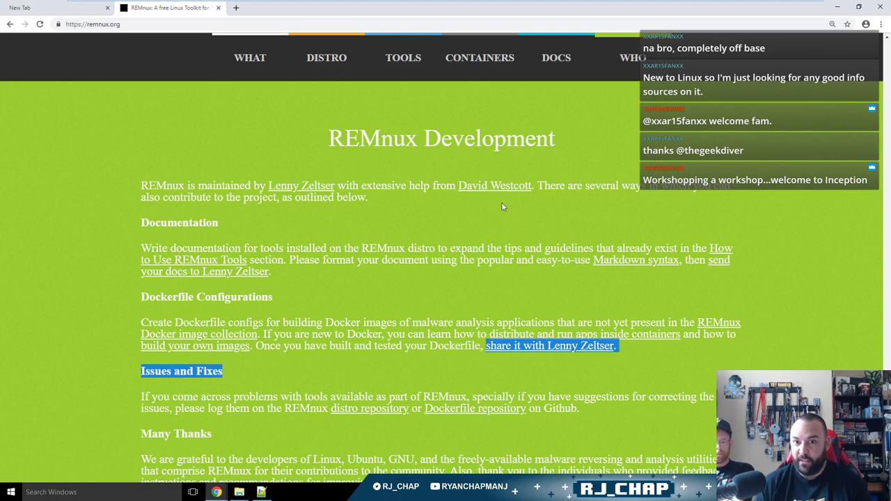
drag(537, 185, 457, 186)
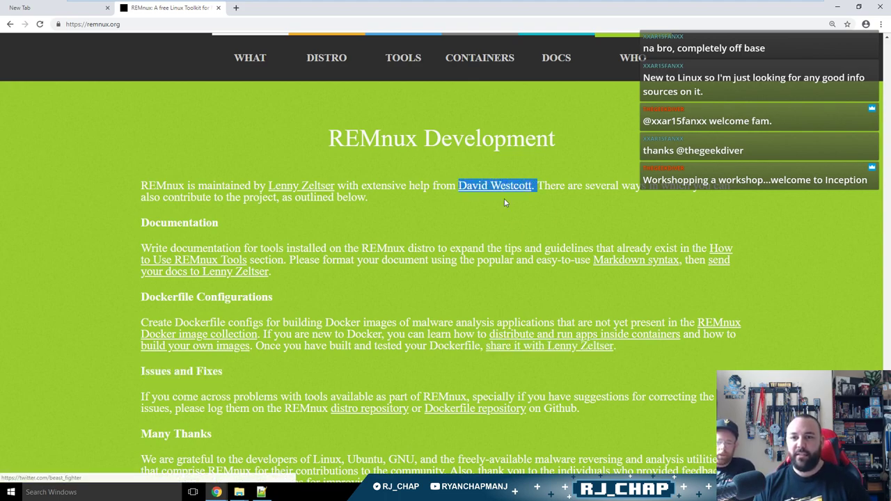
click(597, 219)
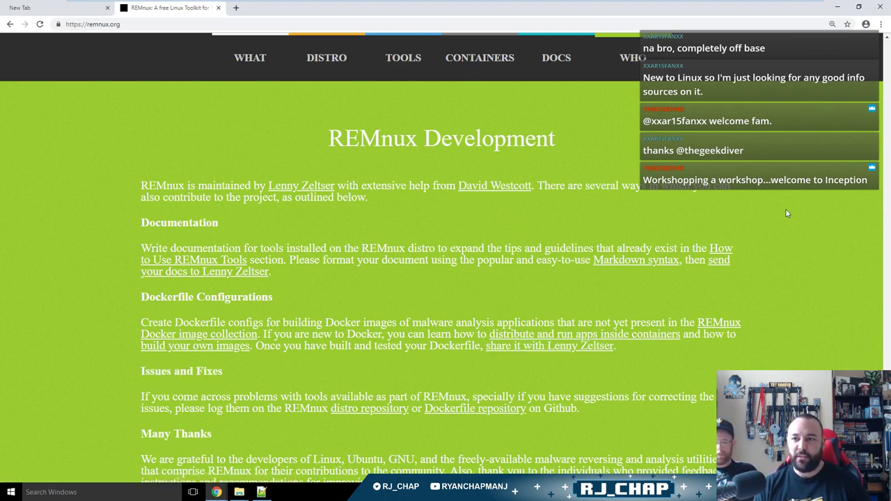
click(218, 8)
click(696, 189)
key(alt+Tab)
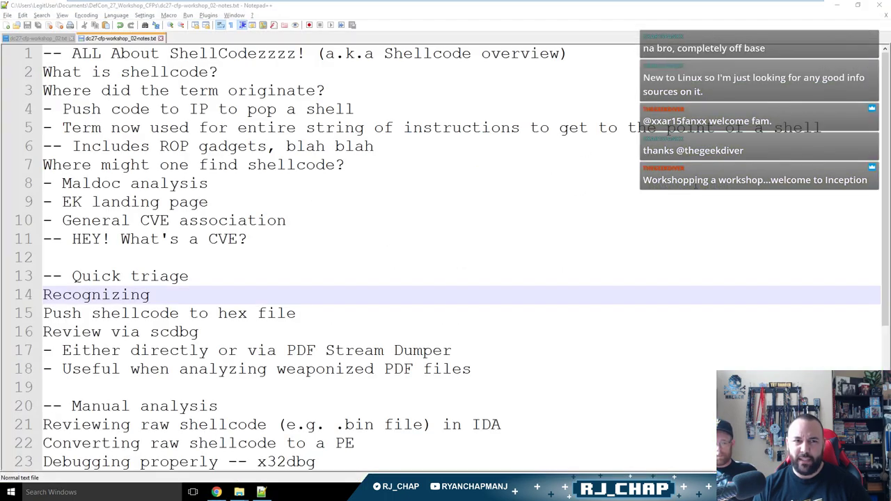
Search the web for "lxde" in a new Chrome window and read the desktop environment's summary.
key(super+r)
text(chrome)
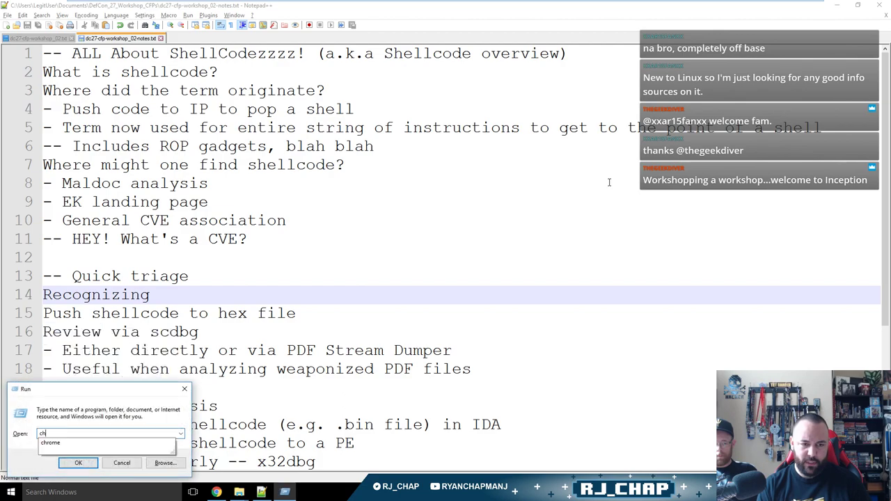
key(Return)
text(lxde)
key(Return)
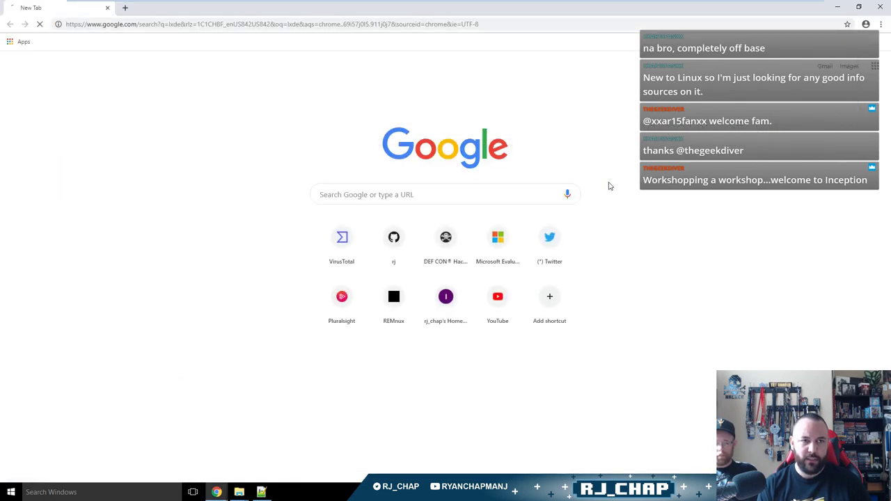
drag(541, 292, 698, 293)
click(839, 311)
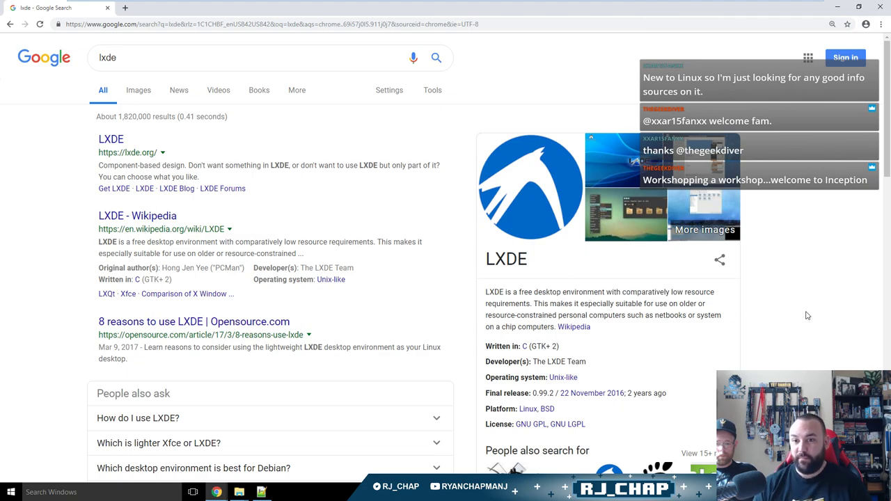
Return to the notes and complete the first Quick triage line as "Recognizing URL/UTF/etc. encoded shellcode".
key(alt+Tab)
key(Up)
key(Up)
key(Up)
key(Down)
key(Down)
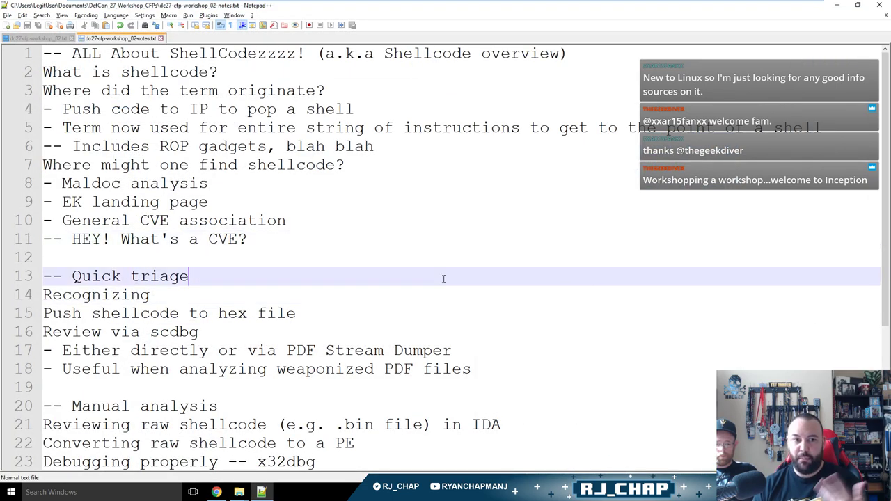
key(Down)
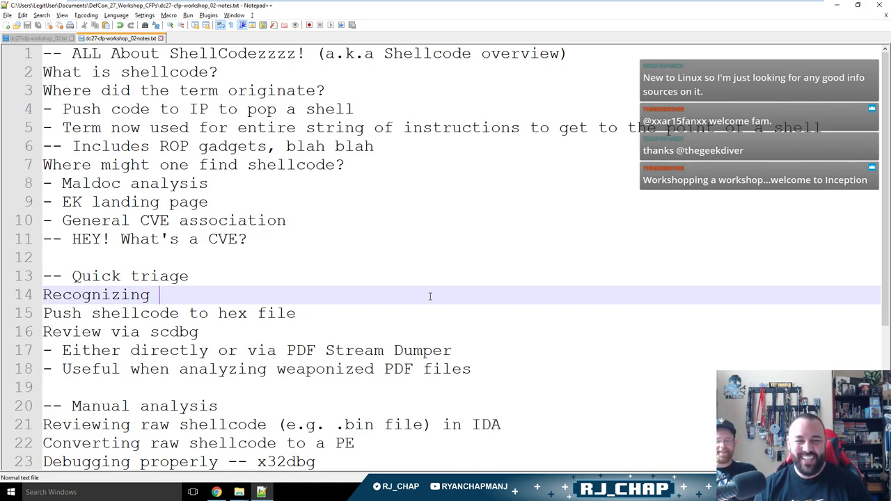
key(BackSpace)
key(Down)
key(Up)
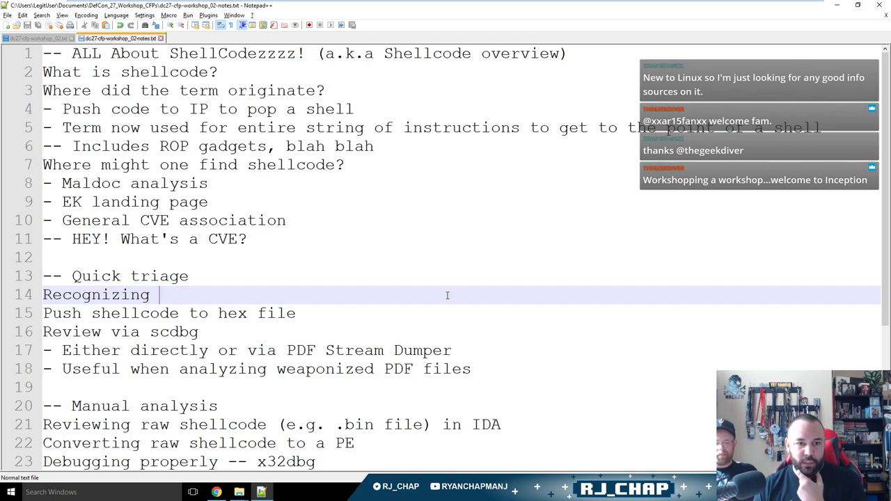
text(URL encoded)
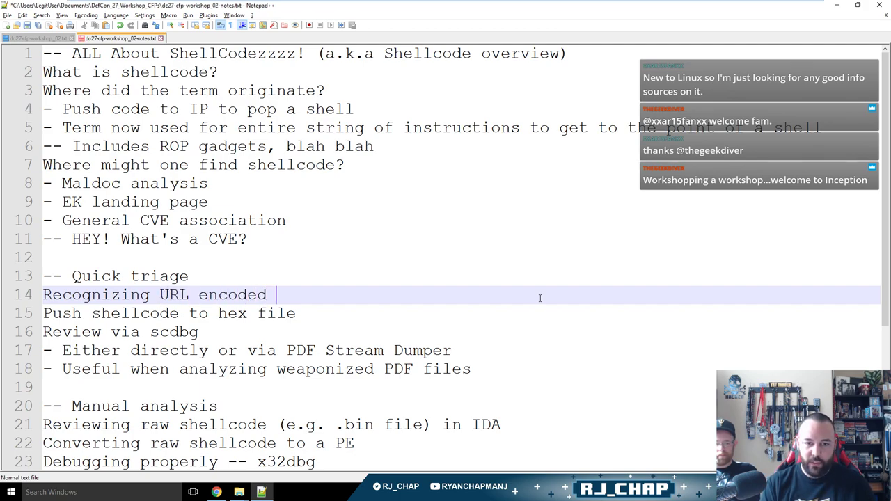
key(BackSpace)
key(BackSpace)
key(BackSpace)
key(BackSpace)
key(BackSpace)
key(BackSpace)
key(BackSpace)
key(BackSpace)
key(BackSpace)
text(/)
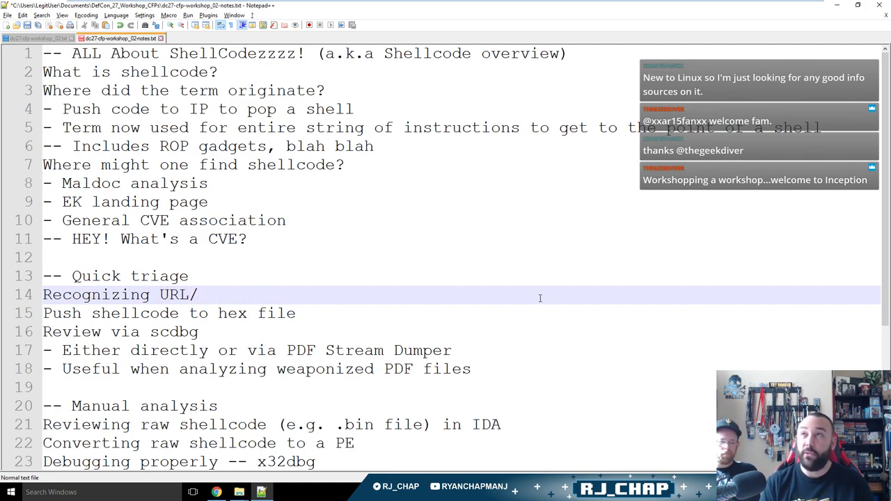
text(UTF/)
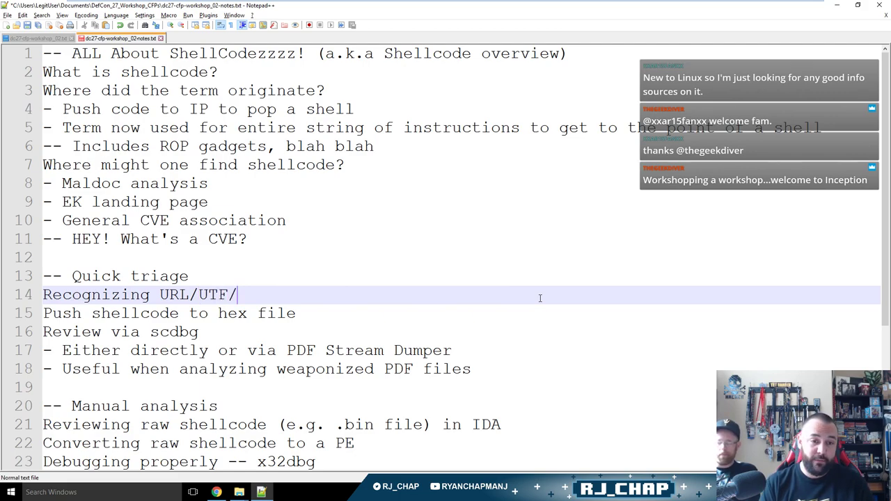
text(etc. encoded )
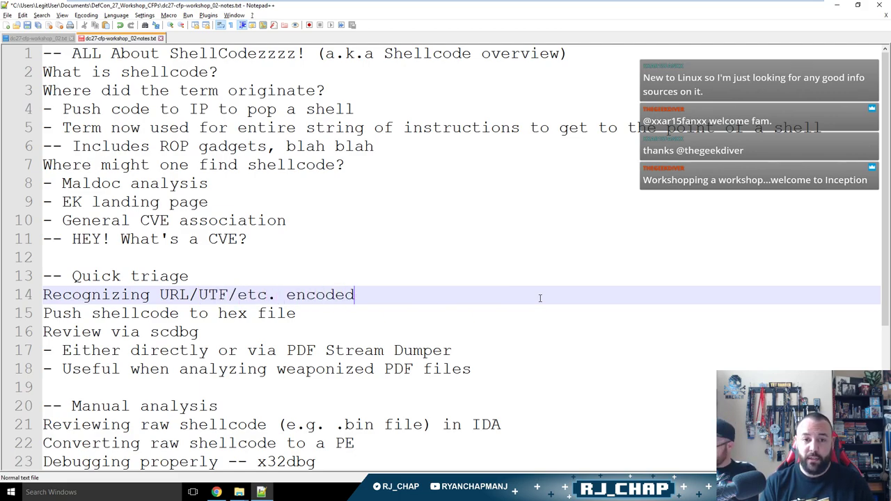
text(shellcode)
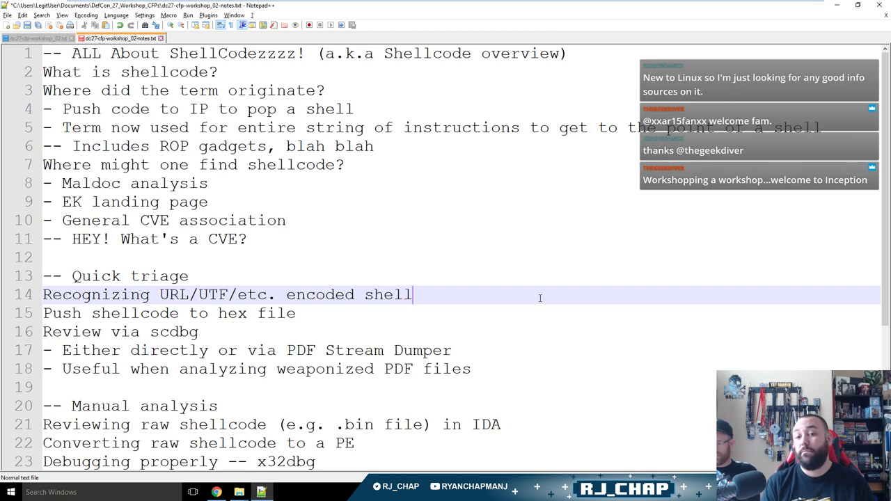
Insert the line "Converting between shellcode versions (\x|%uXXXX|etc.)" below the Recognizing line and save the notes.
key(Return)
text(Converint)
key(BackSpace)
key(BackSpace)
key(BackSpace)
key(BackSpace)
key(BackSpace)
key(BackSpace)
key(BackSpace)
key(BackSpace)
key(BackSpace)
text(Convertin)
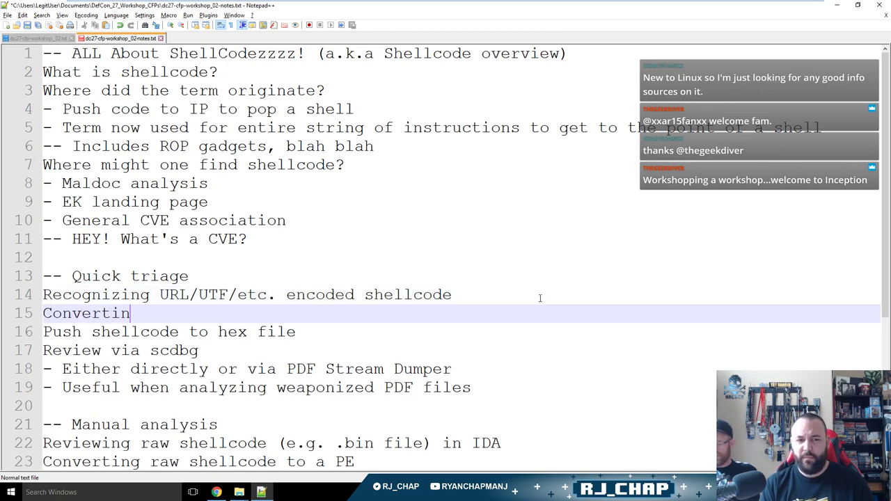
text(g between shellcod)
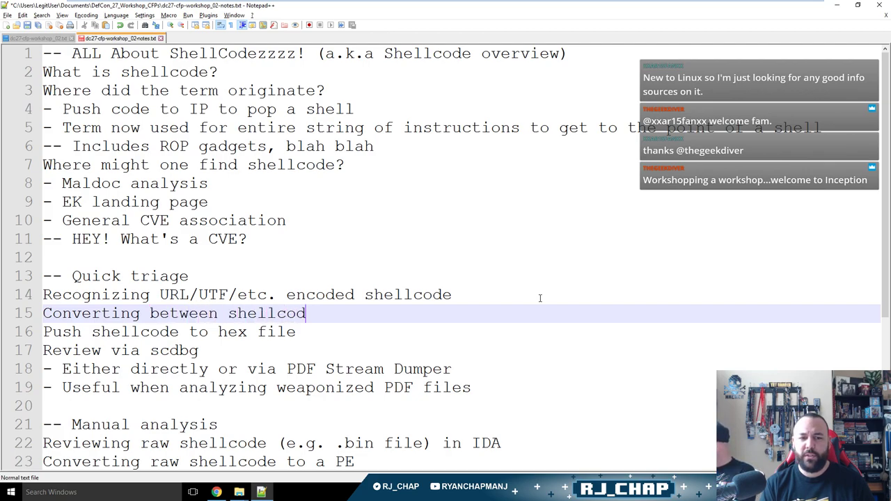
text(e versions ()
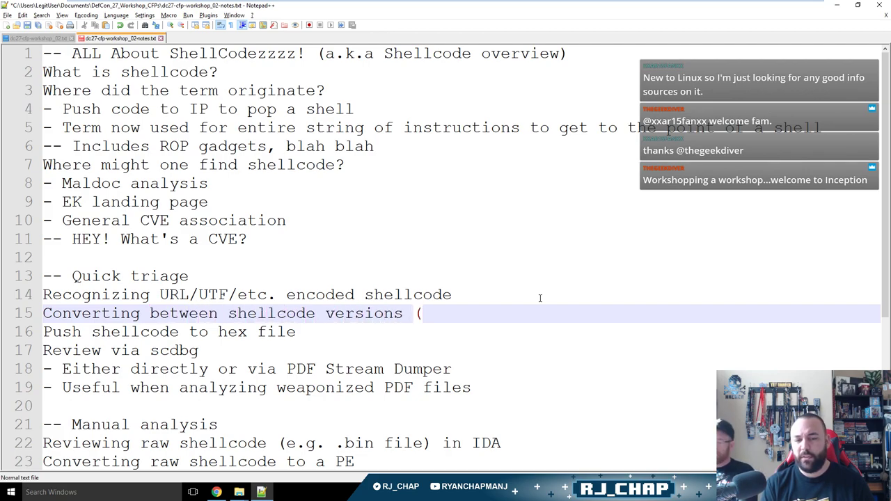
text(\x)
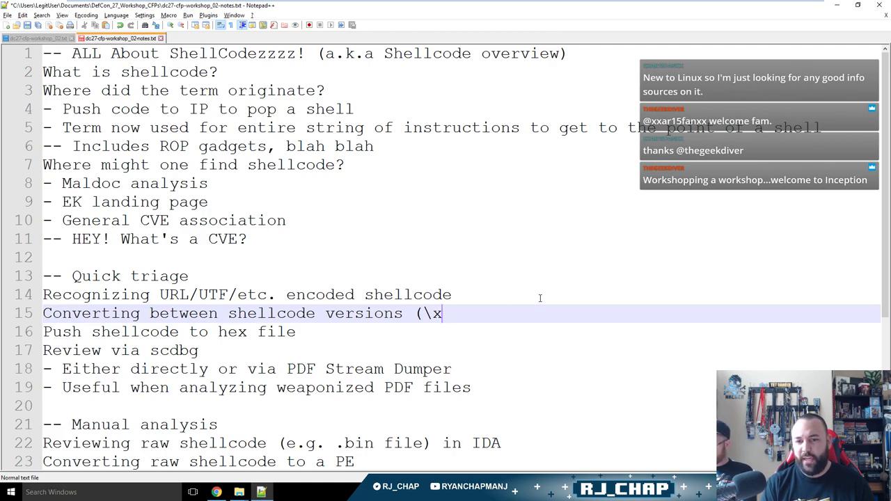
text(|%uXX)
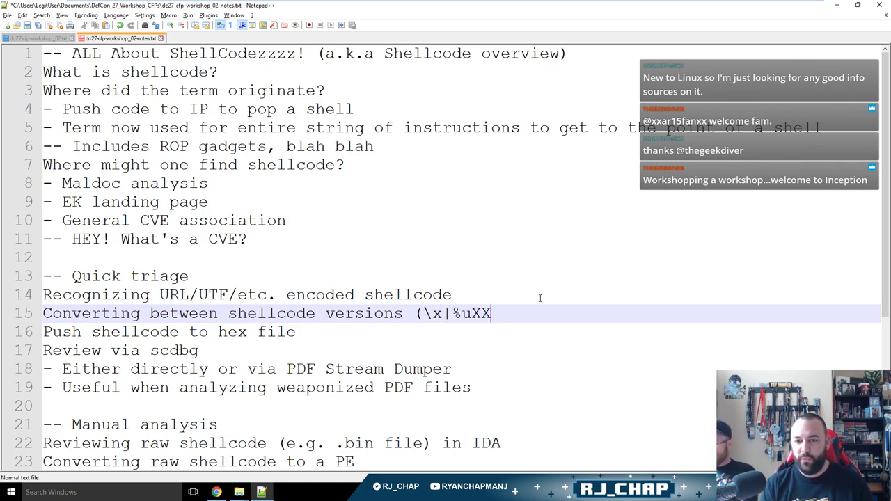
text(XX|etc.))
key(Down)
key(Up)
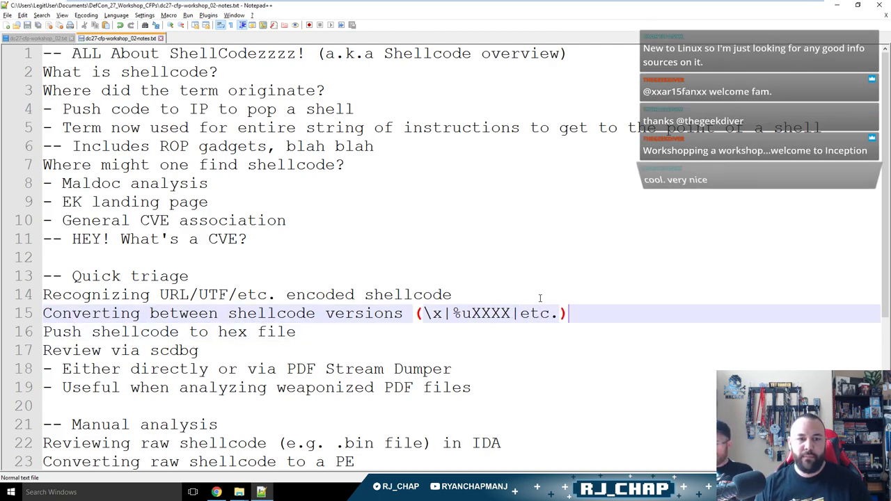
Look over the remaining notes outline and switch to the dc27-cfp-workshop_02.txt document.
click(437, 334)
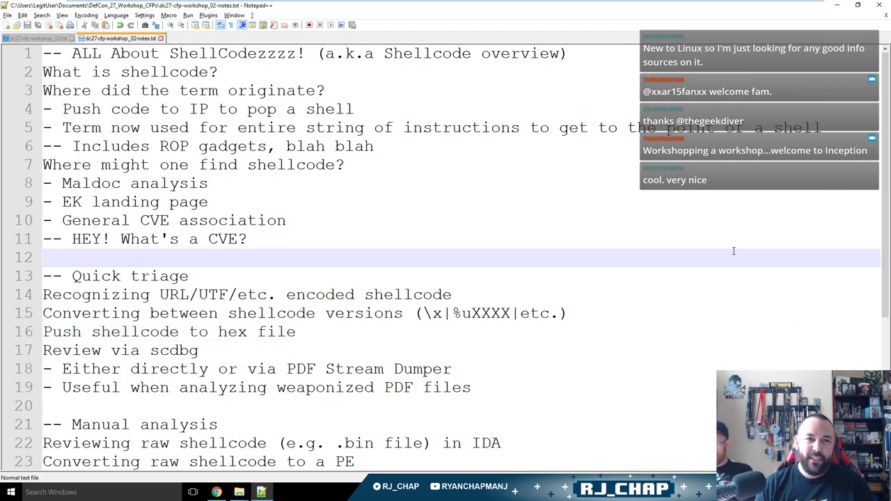
scroll(732, 250, down, 4)
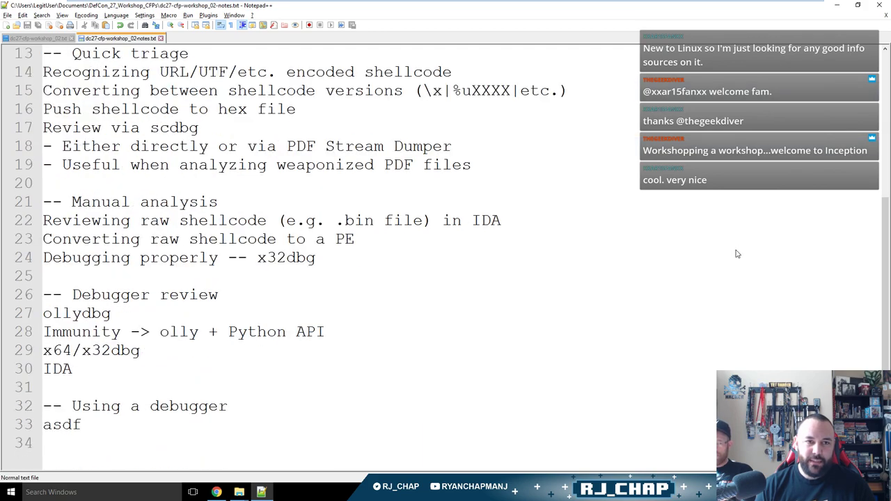
key(ctrl+Tab)
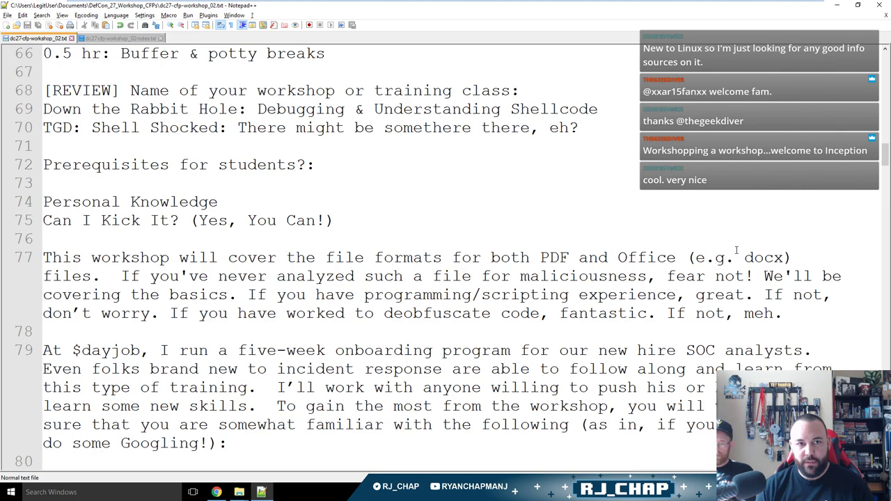
Switch to the dc27-cfp-workshop_02-notes.txt notes and open a new line below the "-- Debugger review" heading.
key(ctrl+Tab)
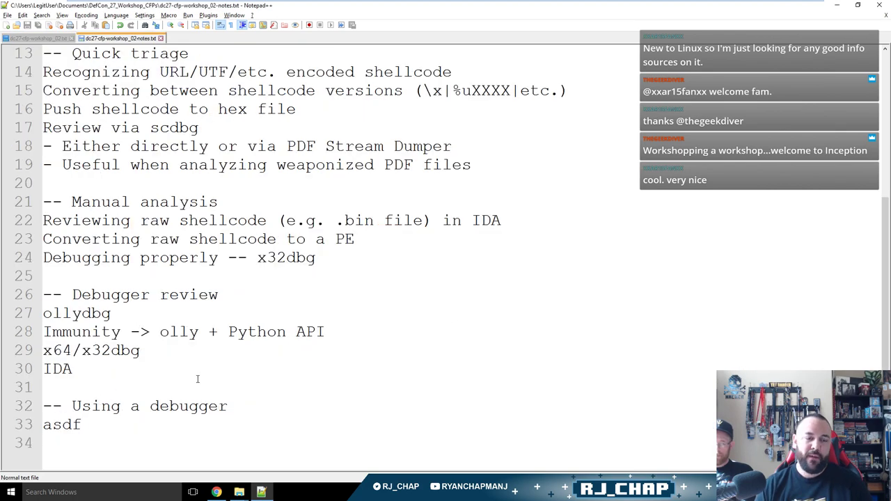
click(244, 316)
key(shift+Home)
click(272, 294)
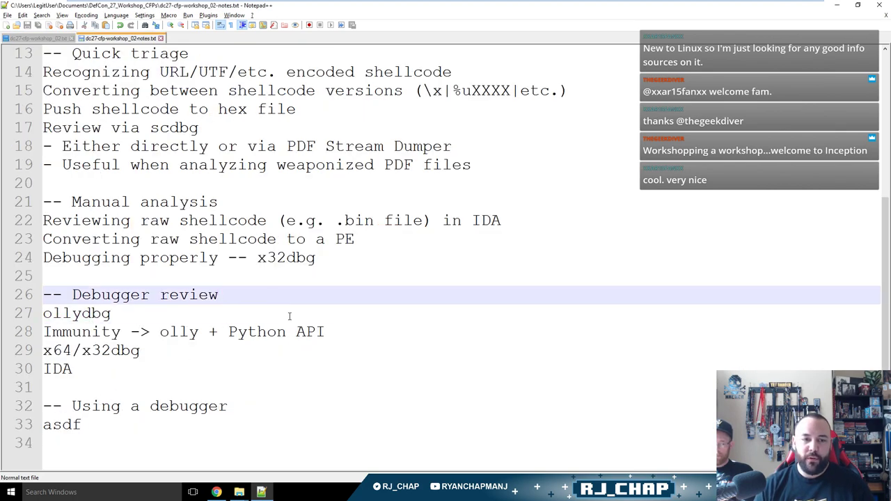
key(Return)
text(The days of old...)
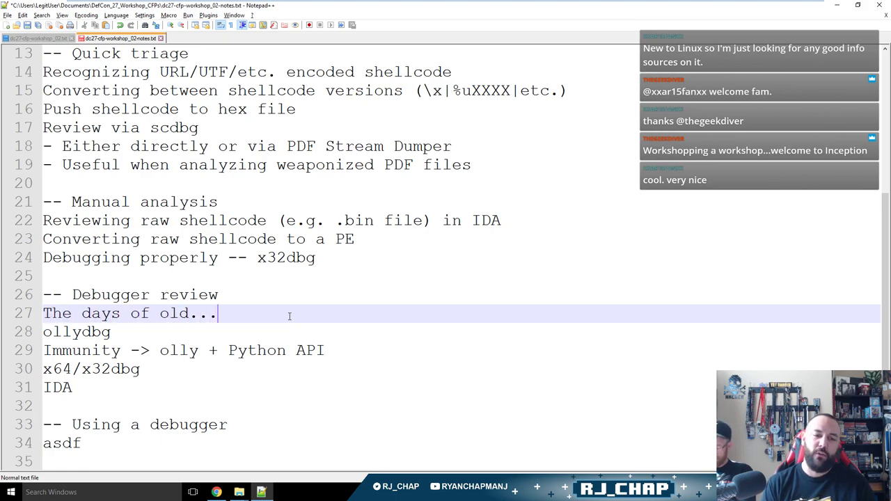
key(shift+Home)
key(BackSpace)
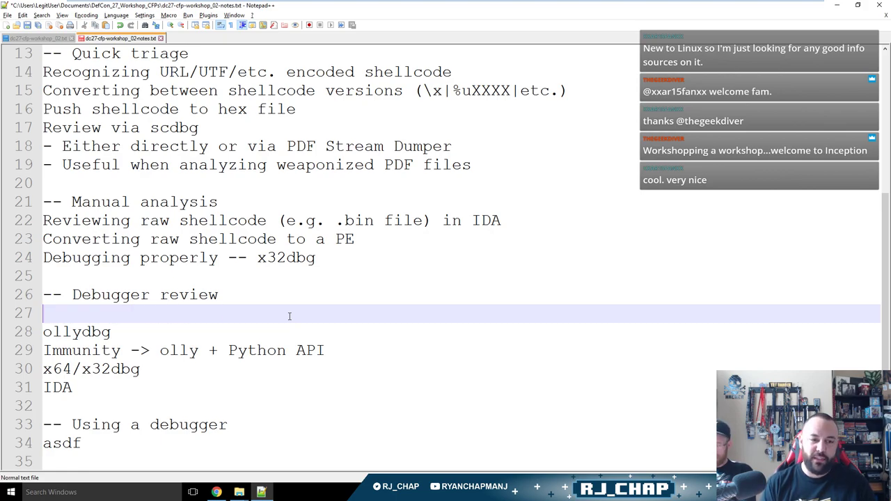
text(Favorite)
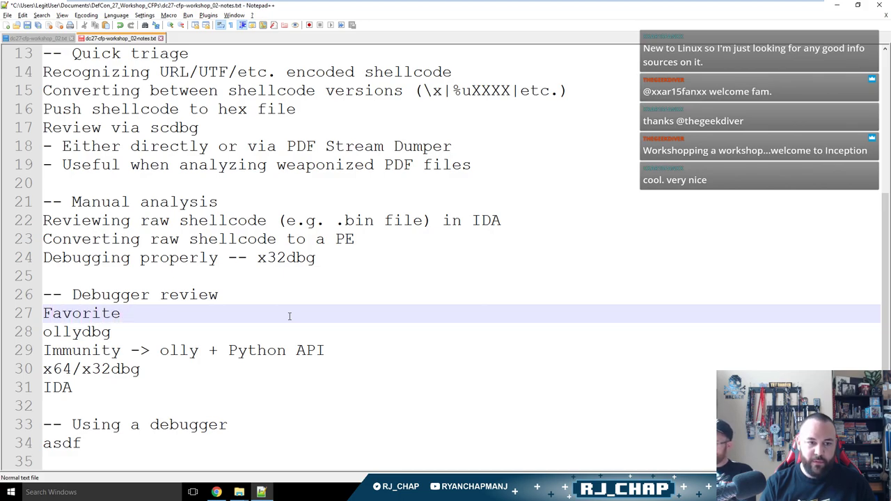
key(shift+Home)
key(BackSpace)
Write "Debugger timeline, and why we're choosing x32dbg" on the empty line below the Debugger review heading.
text(Debugge)
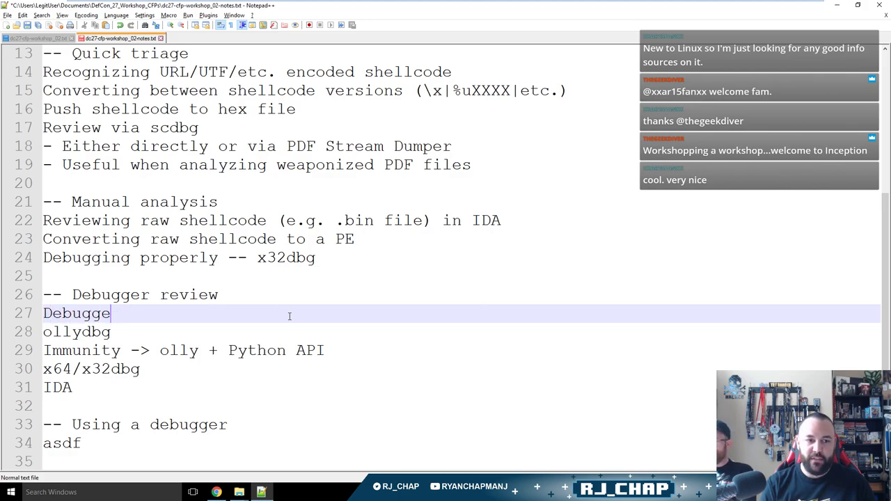
text(r timeline, and why we 're choosing )
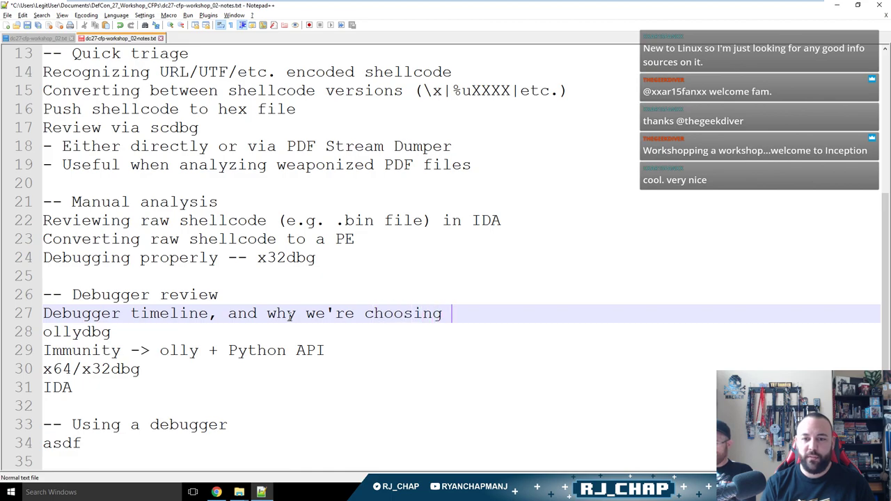
text(x32dbg)
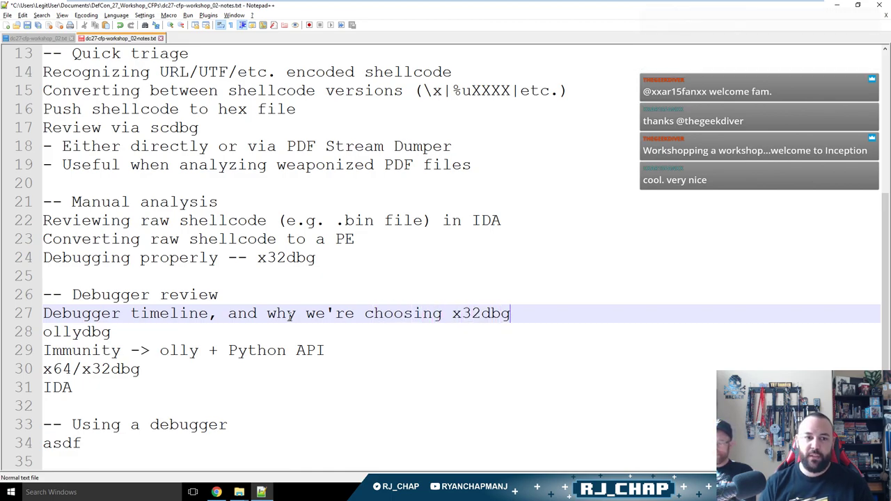
Join the Immunity line onto the ollydbg line, connecting the two debuggers with "-->".
key(Down)
key(Down)
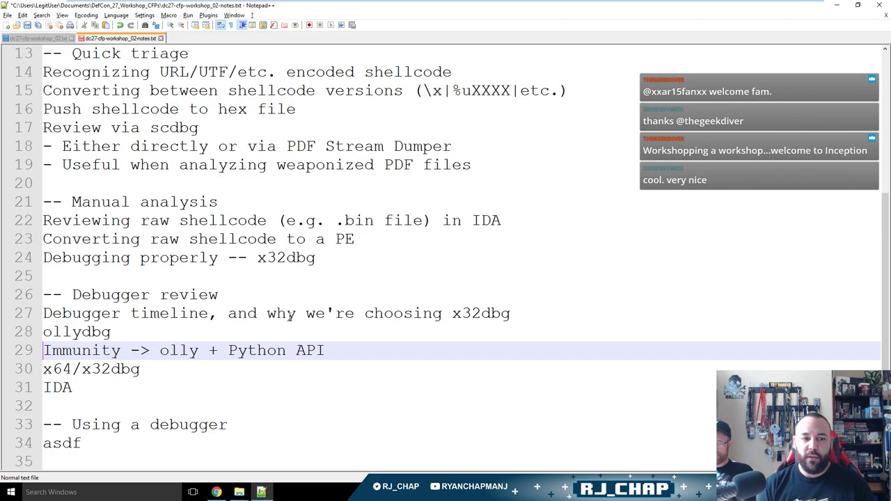
key(Home)
key(BackSpace)
text(-->)
key(ctrl+Right)
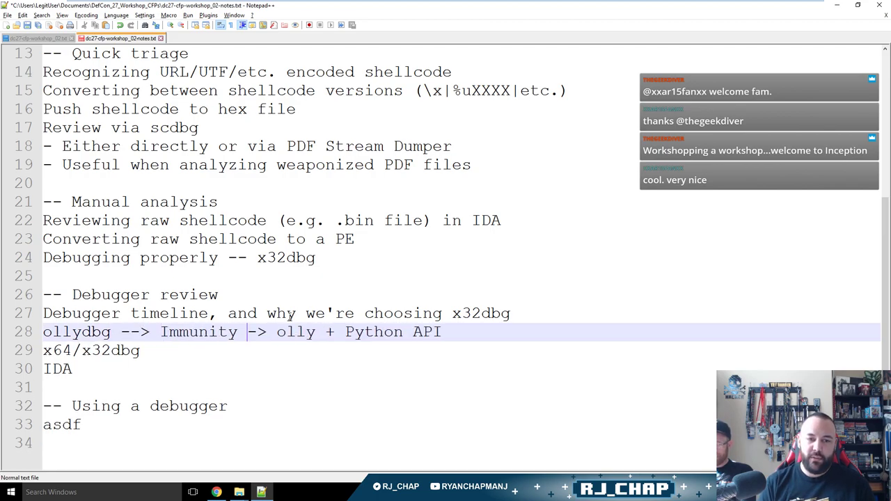
Reword the note after Immunity to an opening parenthesis followed by "olly fork w/ Python API".
key(BackSpace)
key(BackSpace)
key(Delete)
text(()
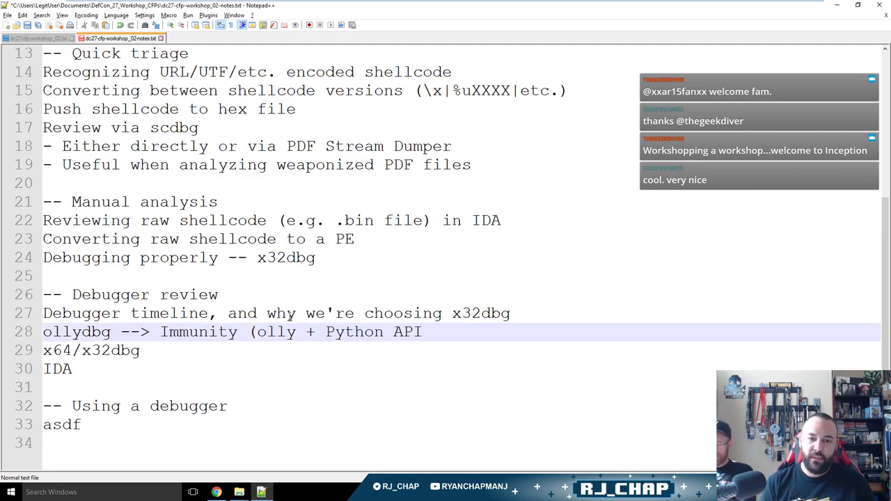
key(ctrl+Right)
text(fork)
key(Delete)
text(w/)
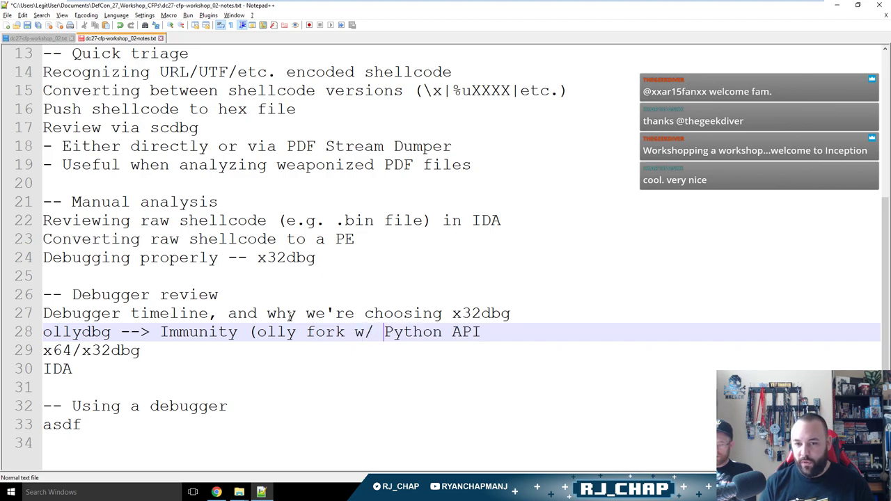
Close the parenthesis after "Python API" and append "-> x64/32dbg" to the ollydbg line.
text() -> x566)
key(BackSpace)
key(BackSpace)
key(BackSpace)
text(6)
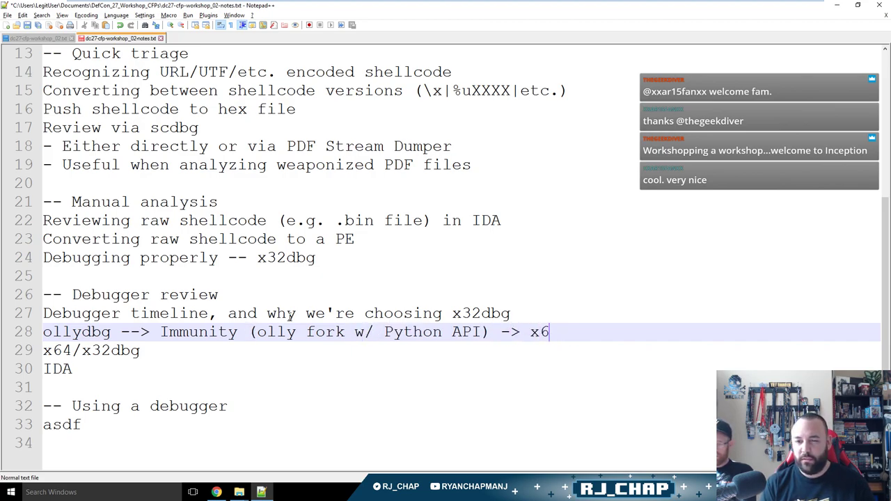
text(4/x32dbg)
Change the last two debugger lines to "We gonna use x64/x32dbg" and "Also IDA Free (Pro is great, but 'spensive)" and save the notes.
key(Down)
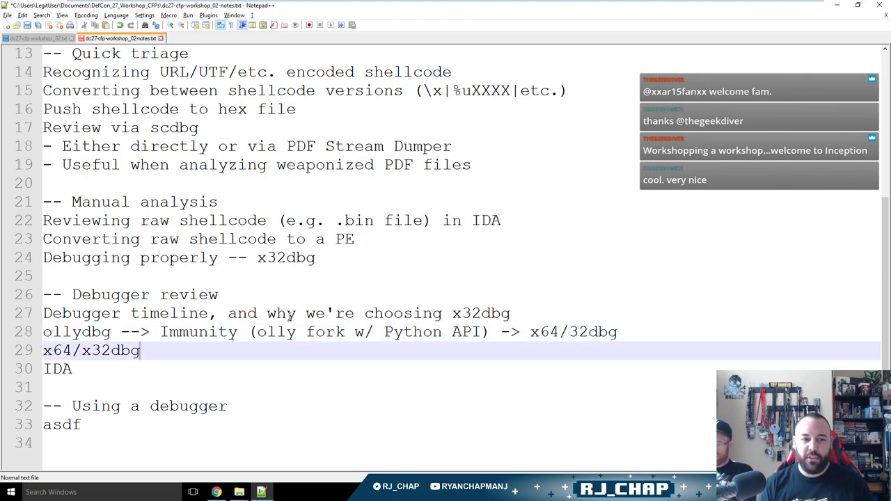
text(We gonna use)
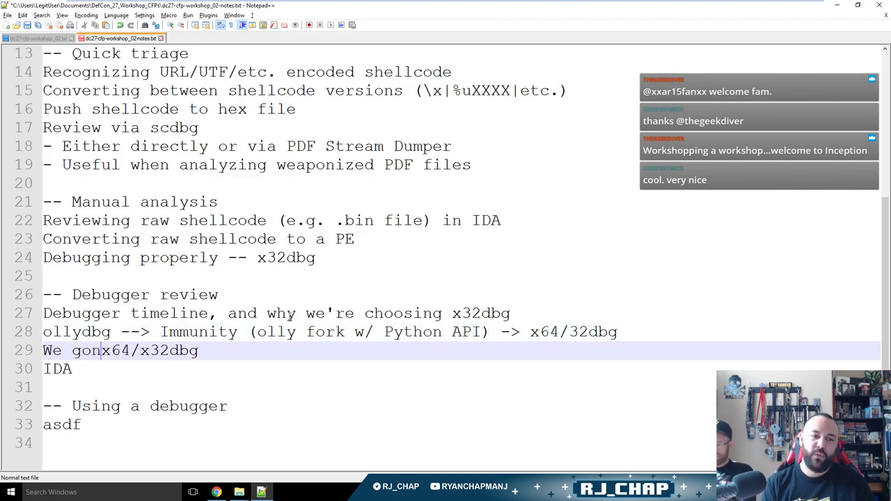
key(Down)
text(Also IDA F)
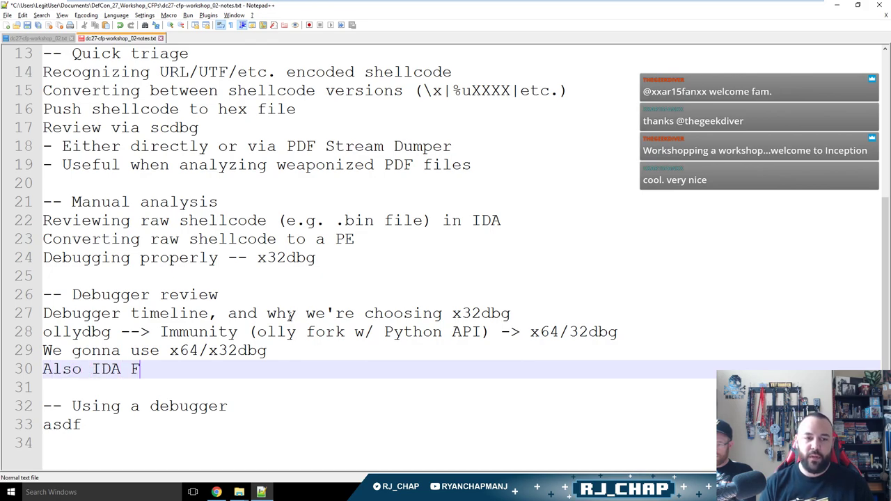
text(ree (Pro is great)
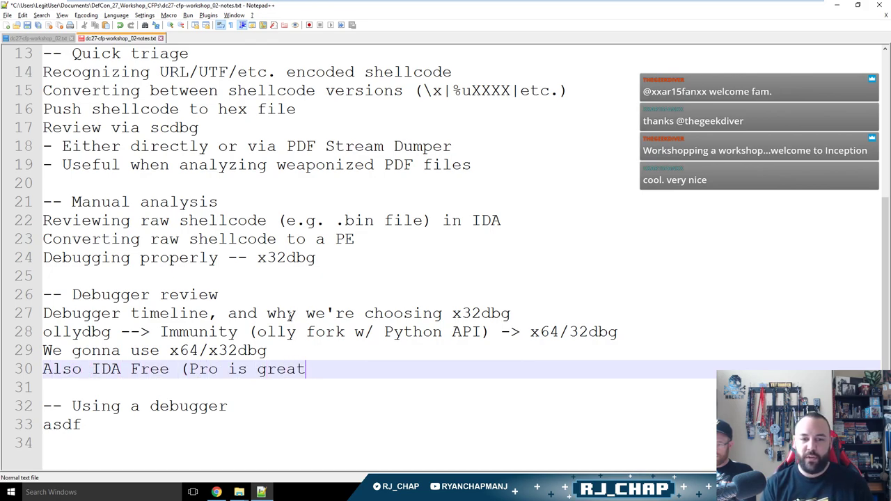
text(, but 'spensive))
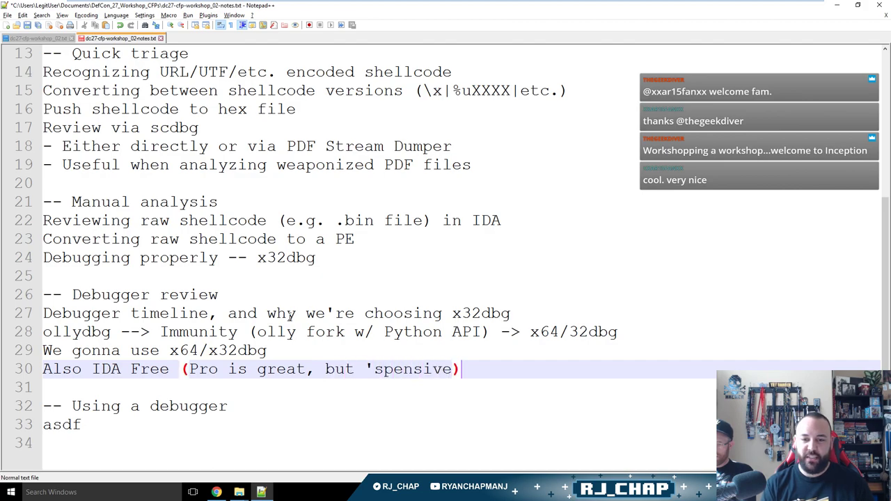
key(Down)
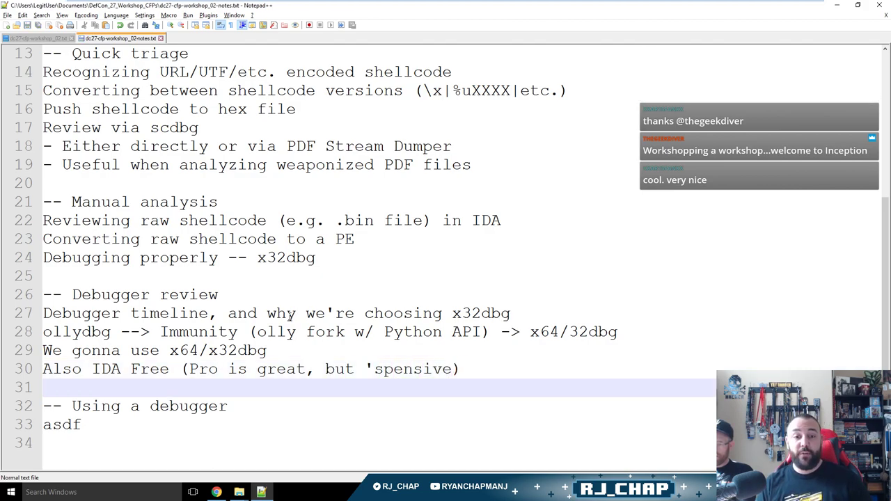
key(Down)
key(Up)
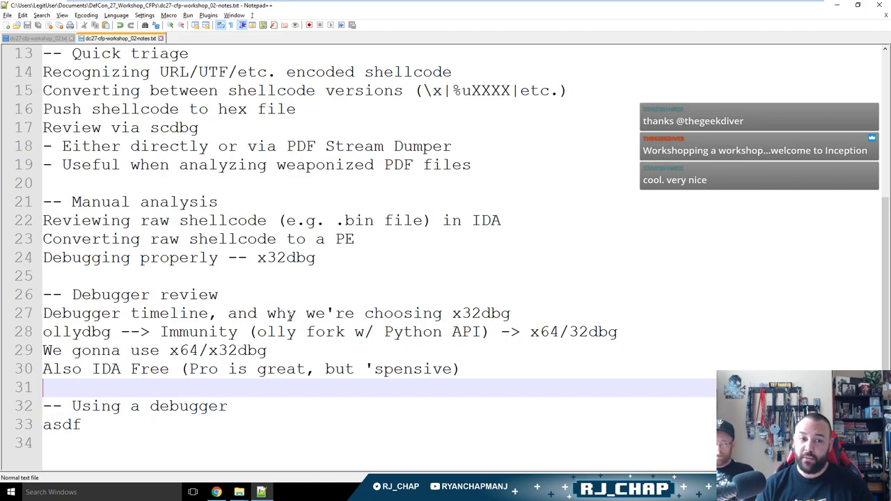
Insert the line "Also creating a shellcode binary blob using Python" below "Converting raw shellcode to a PE" in Manual analysis.
key(Up)
key(Up)
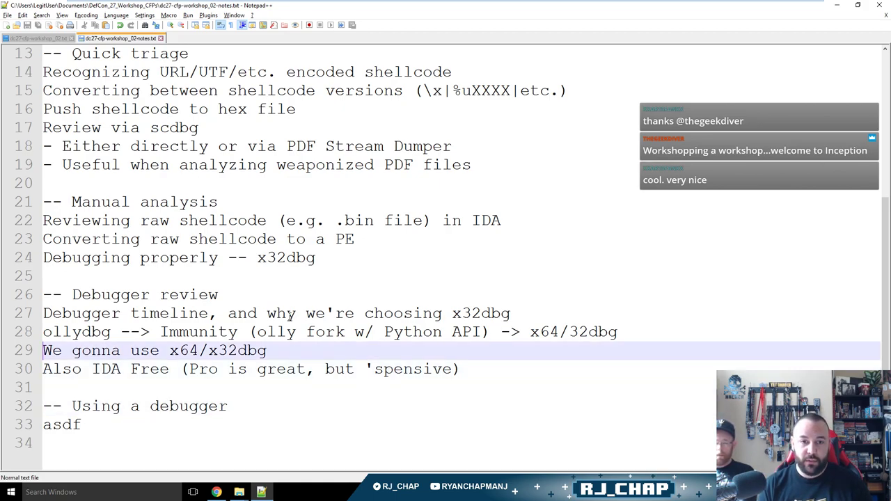
key(Up)
key(Up)
key(Up)
key(Up)
key(Up)
key(Return)
key(Up)
text(Also creating a bi)
key(BackSpace)
key(BackSpace)
text(shellcode binary blob using Python)
Add the sub-item "- file = open('shellcode.bin', wb+)" below the Python binary blob line.
key(Return)
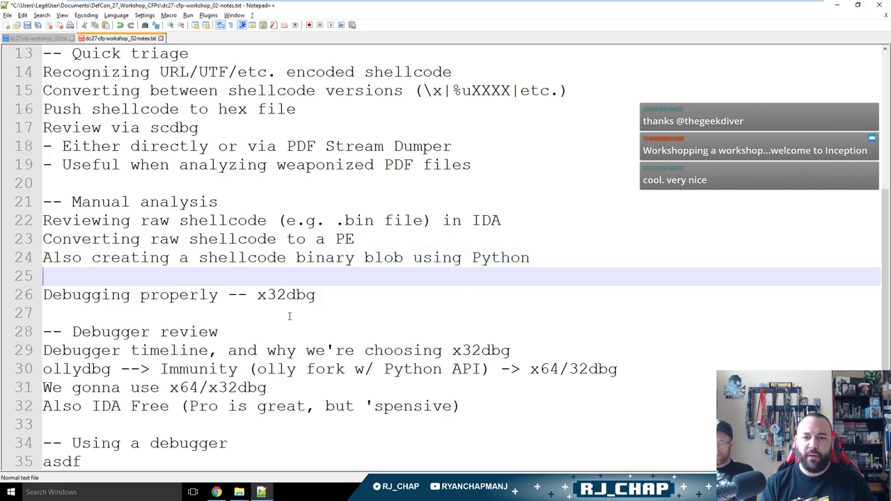
text(- file =)
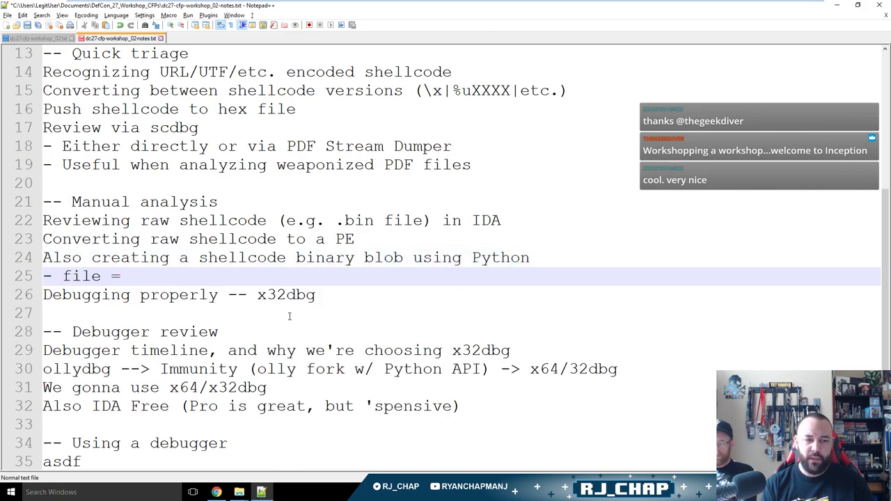
text( open()
text('')
text(shellcode.b)
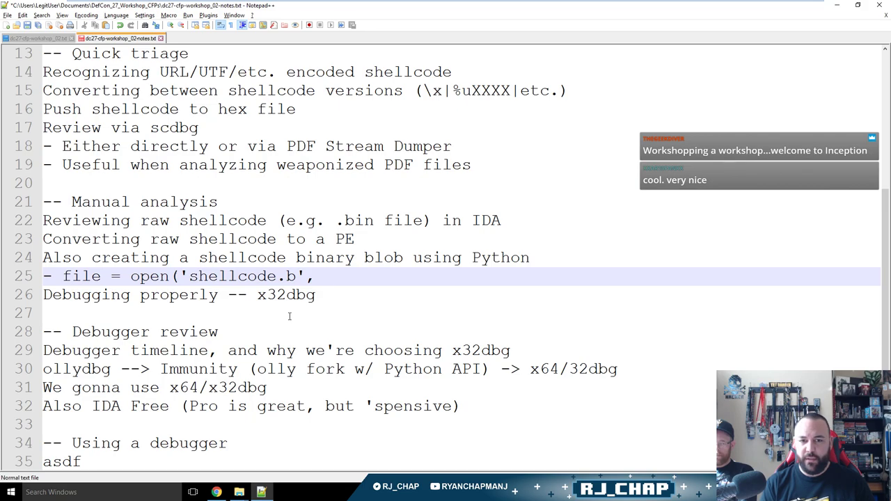
text(,)
key(Left)
key(Left)
text(in)
key(End)
text(b)
key(BackSpace)
text(wb+))
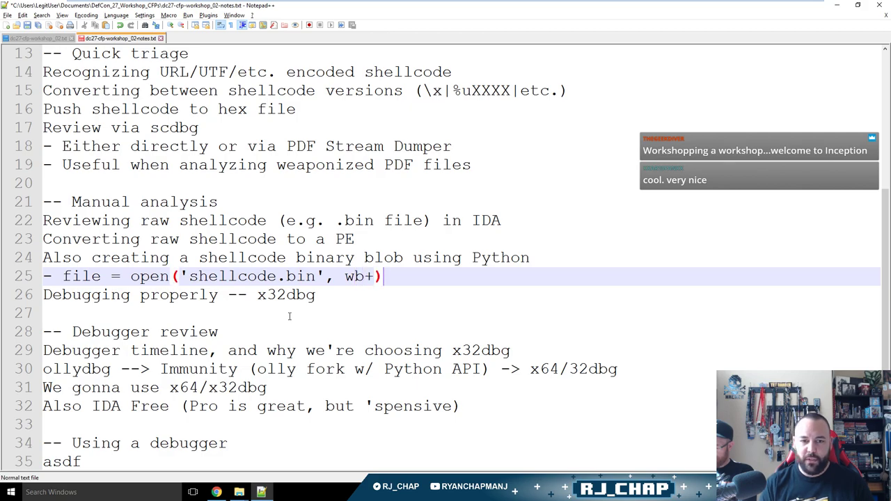
Add the sub-item "- write using '\xXX\xXX' notation -> push to file" below the file open line.
key(Return)
text(- write )
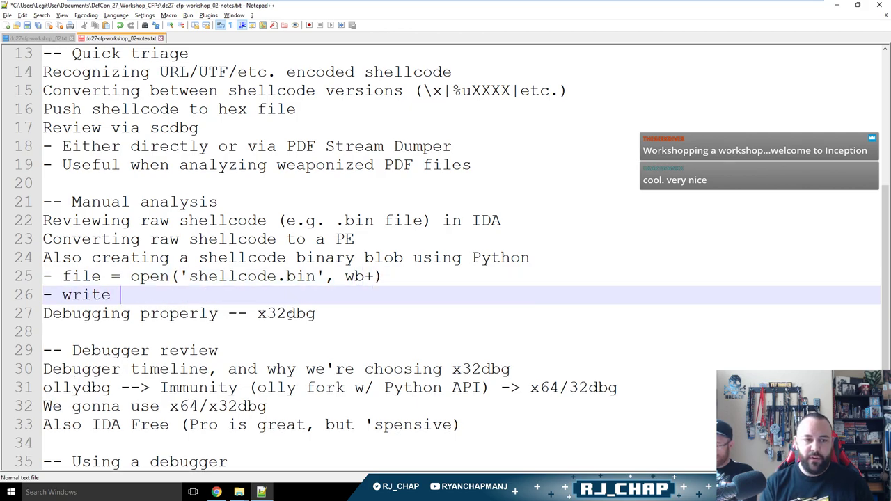
text(using '\xXX' notation)
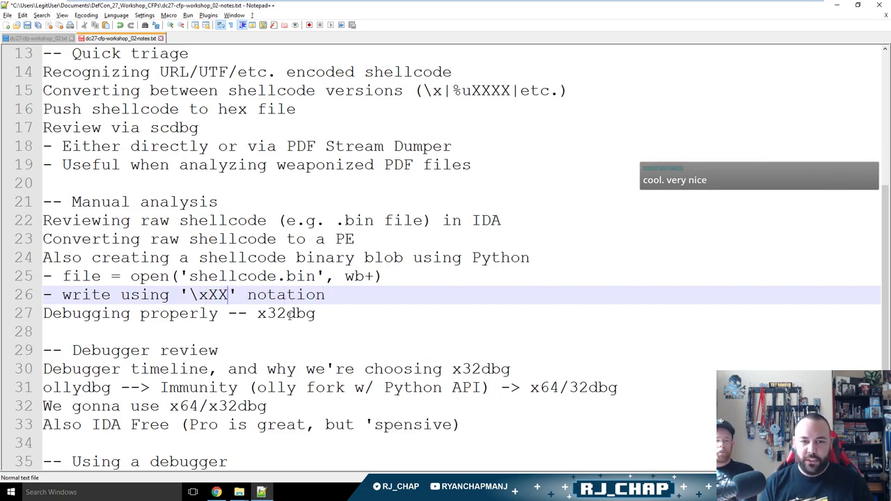
text(\xXX)
key(Down)
key(Home)
key(Left)
text(0-)
key(BackSpace)
key(BackSpace)
text(_)
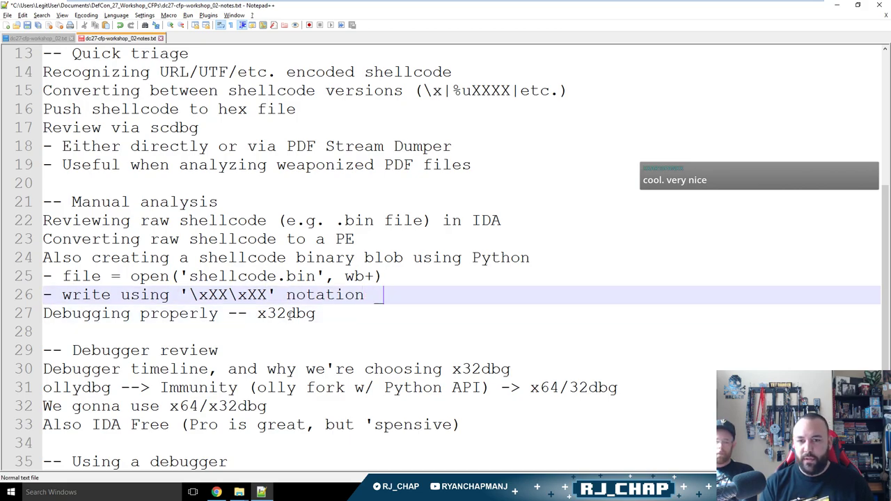
text(-> push to file)
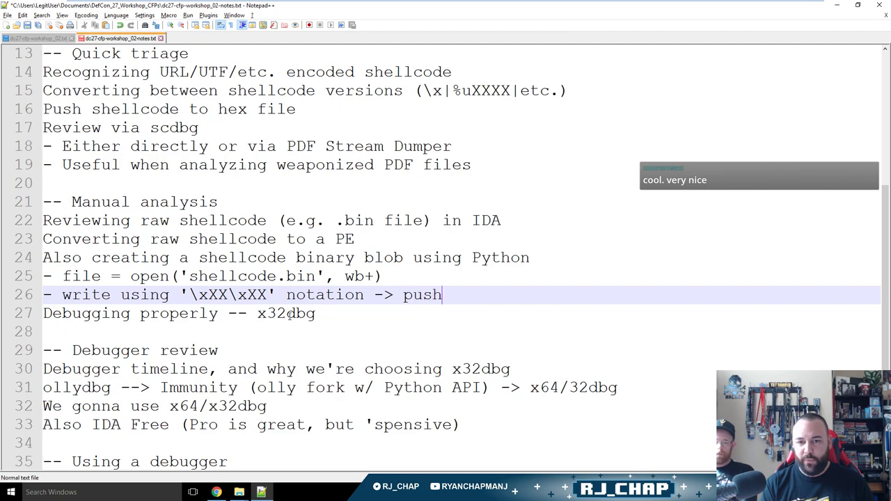
Add the sub-item "- IDA can read these" below the notation line and save the notes.
key(Return)
text(- IDA can r)
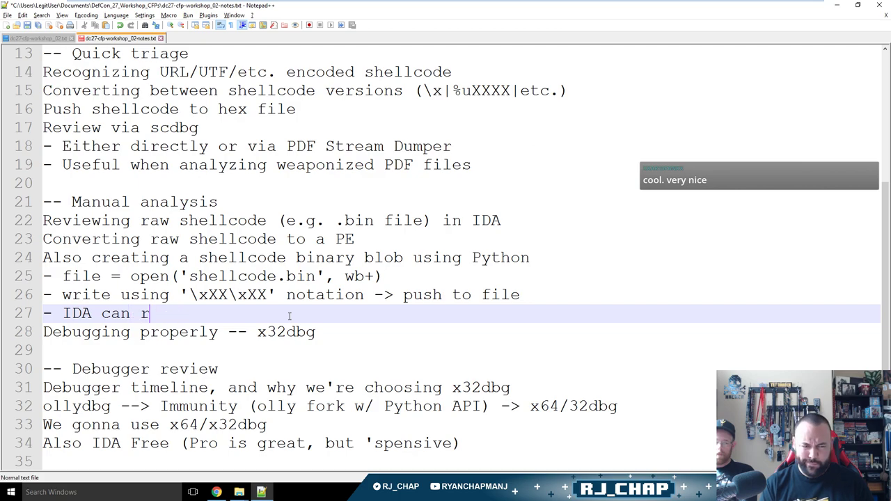
text(ead these)
key(Right)
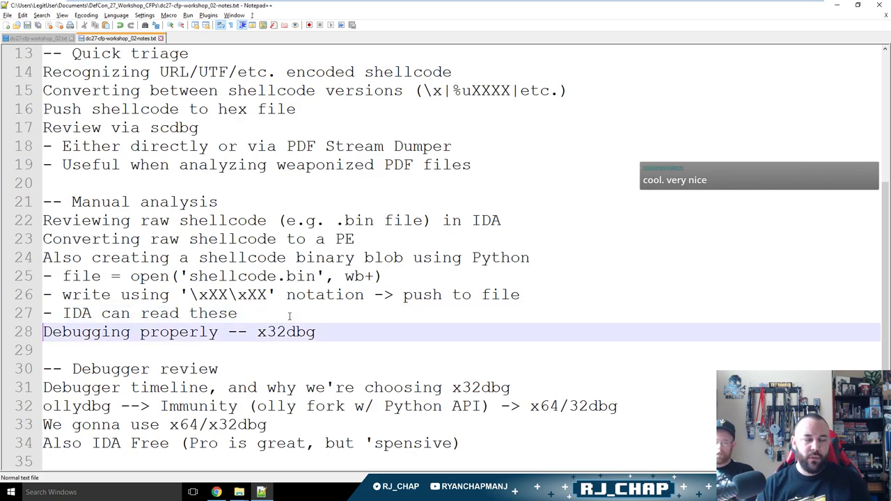
Switch to the dc27-cfp-workshop_02.txt document and review the student prerequisites section, stopping at the end of the Personal Knowledge line.
scroll(402, 418, down, 2)
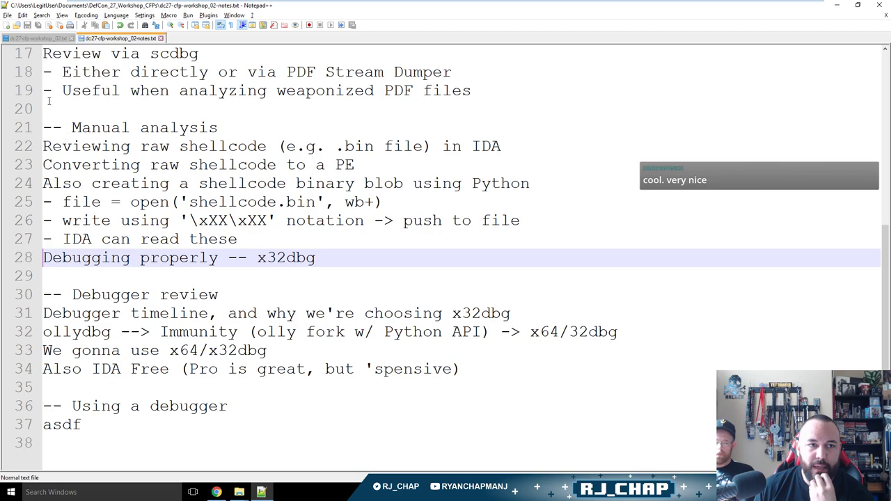
click(43, 39)
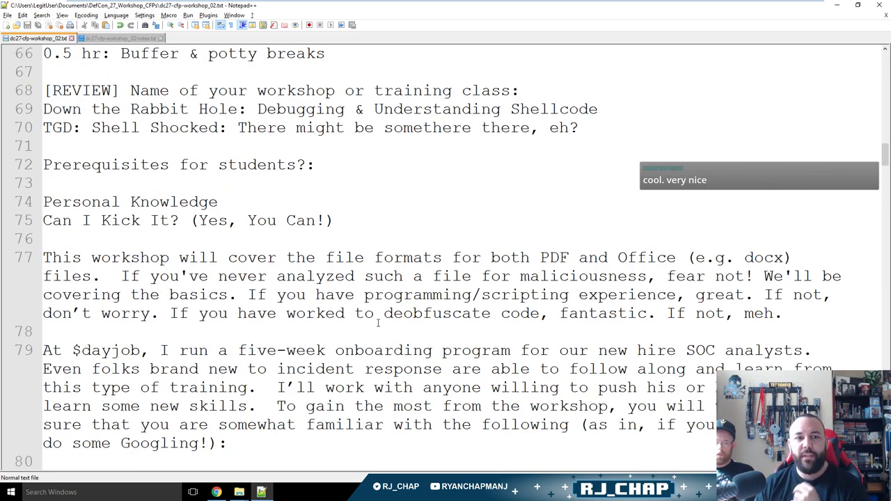
click(367, 208)
click(367, 167)
key(shift+Home)
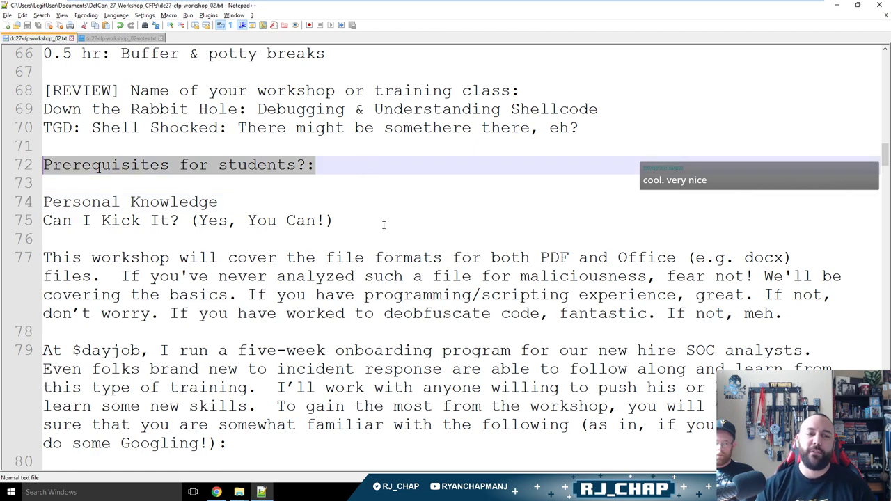
key(Down)
key(Down)
key(End)
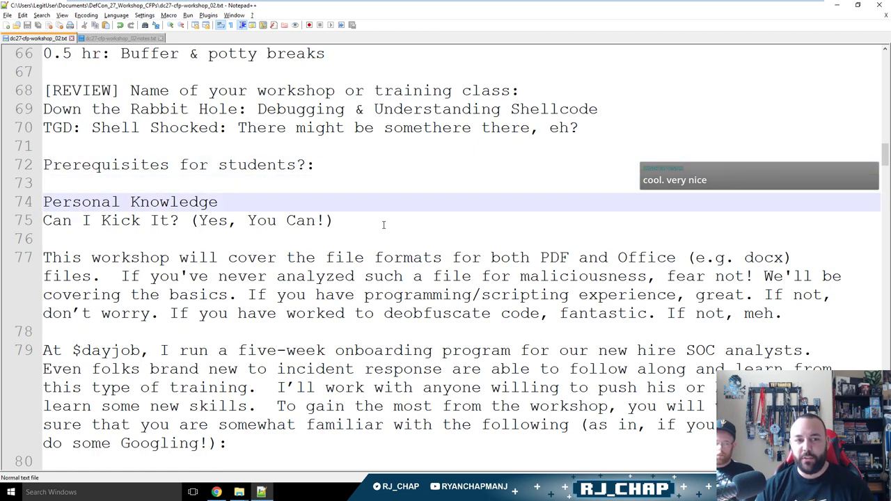
Switch to Chrome and close the ollydbg and immunity debugger search pages, leaving the x64dbg page open.
key(Down)
key(Down)
key(alt+Tab)
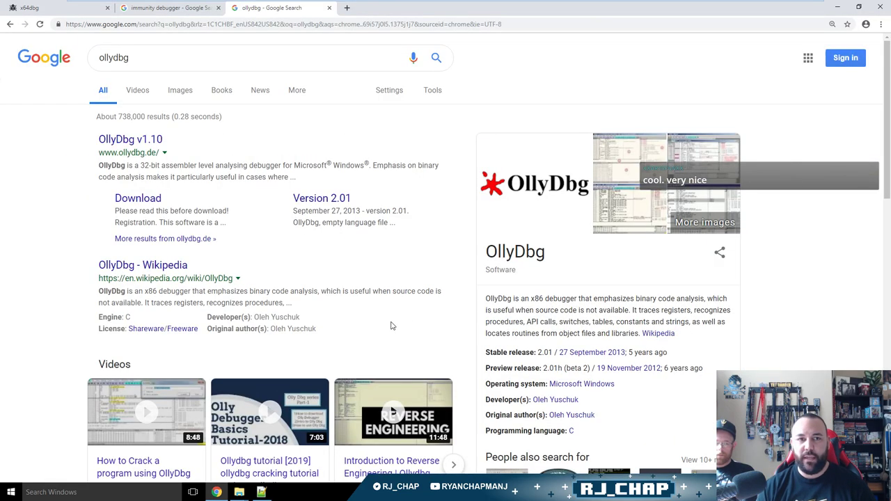
key(ctrl+w)
key(ctrl+w)
Open the EKWorkshop repository on github.com and review the README's introduction and hardware/software requirements.
key(ctrl+l)
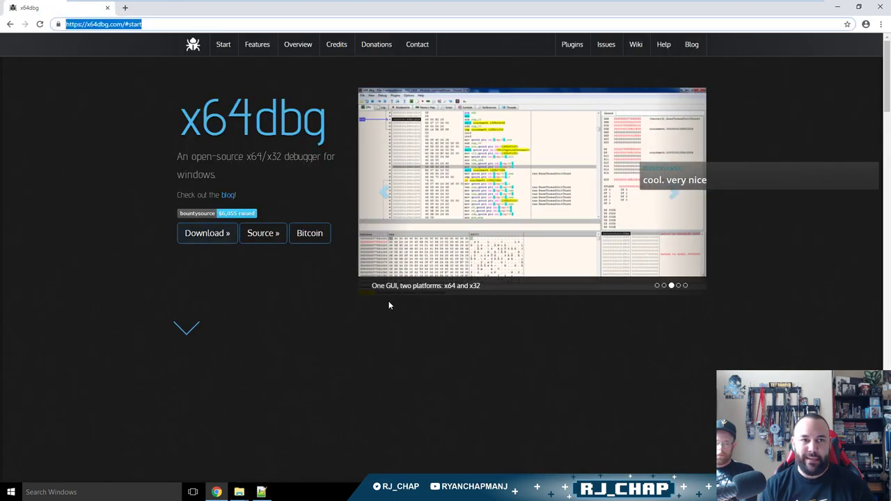
text(github.com/)
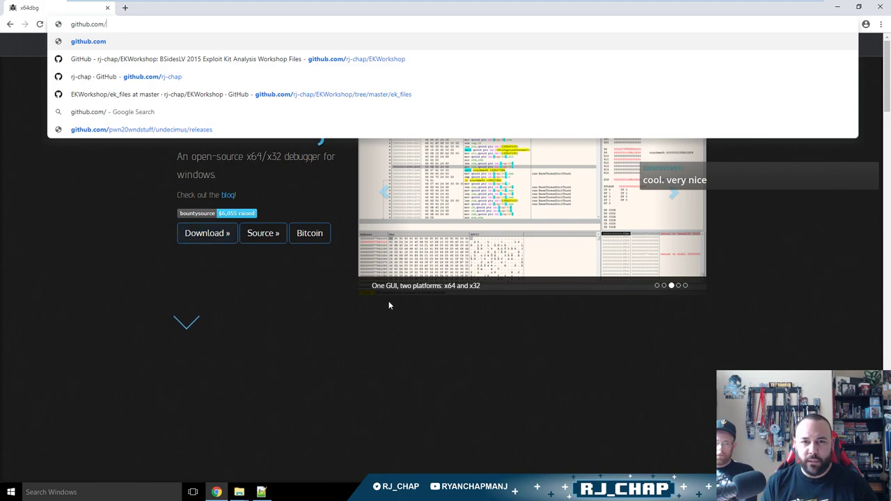
key(Down)
key(Return)
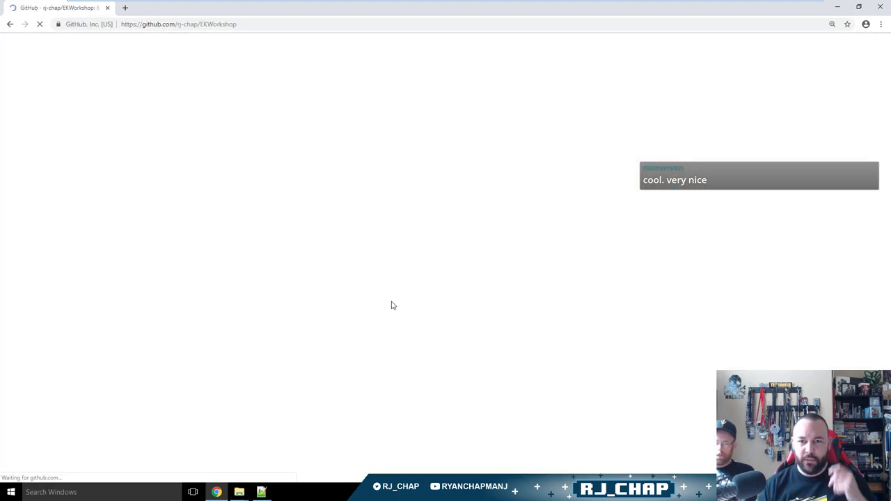
scroll(565, 323, down, 9)
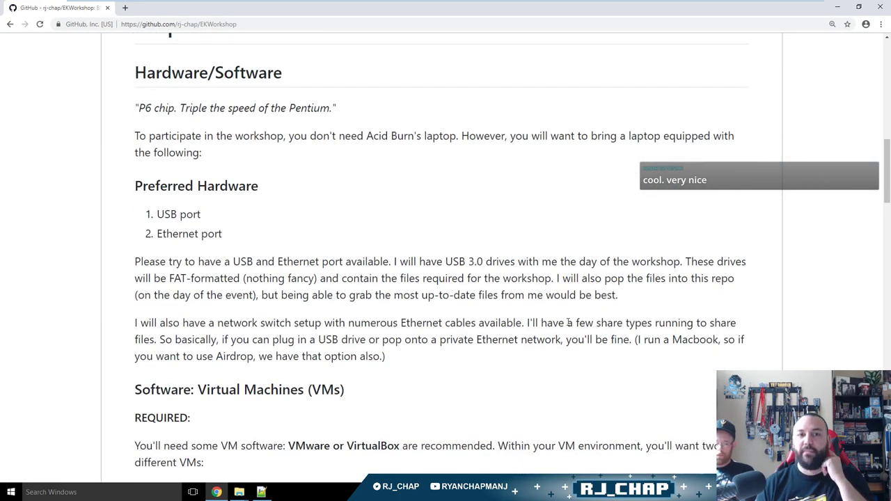
scroll(568, 322, up, 10)
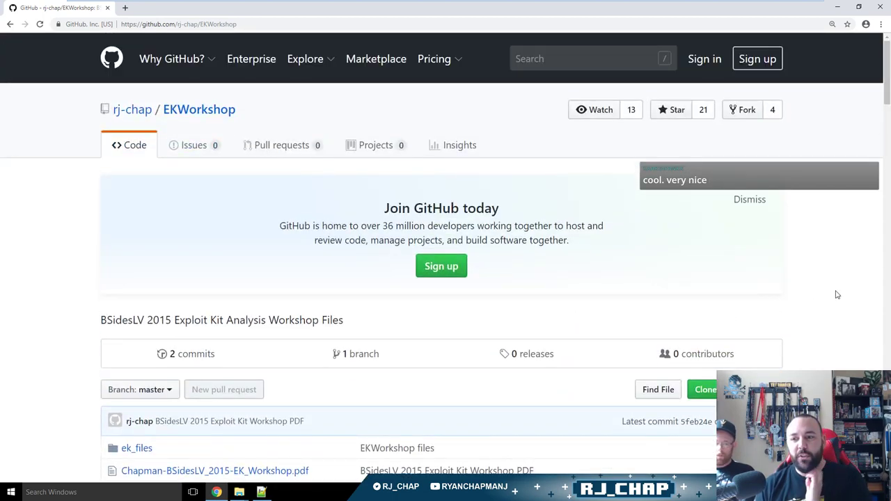
scroll(837, 295, down, 2)
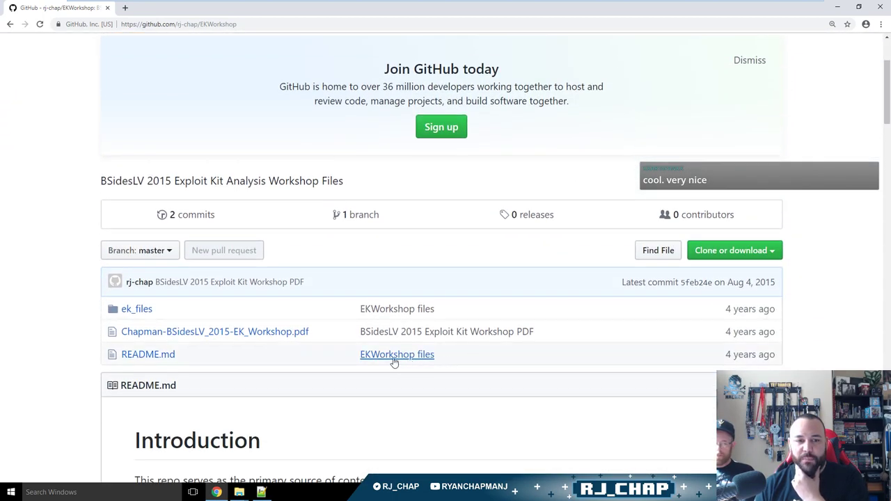
scroll(819, 335, down, 5)
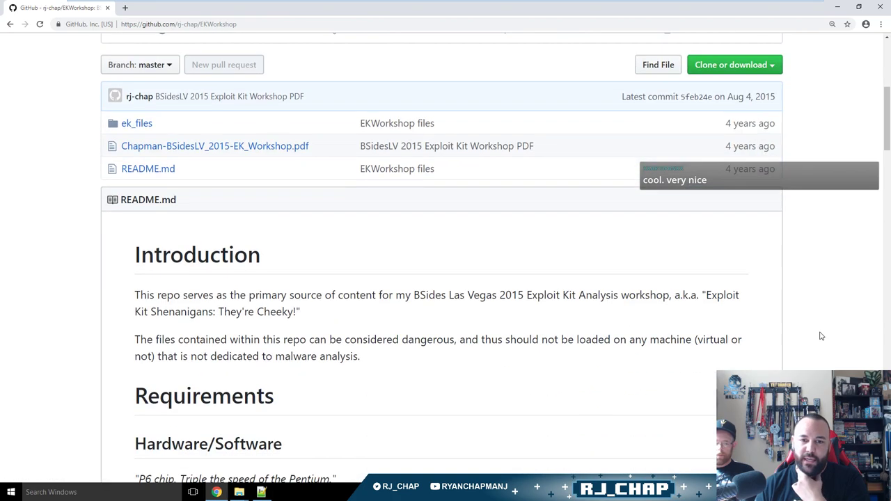
scroll(820, 336, down, 1)
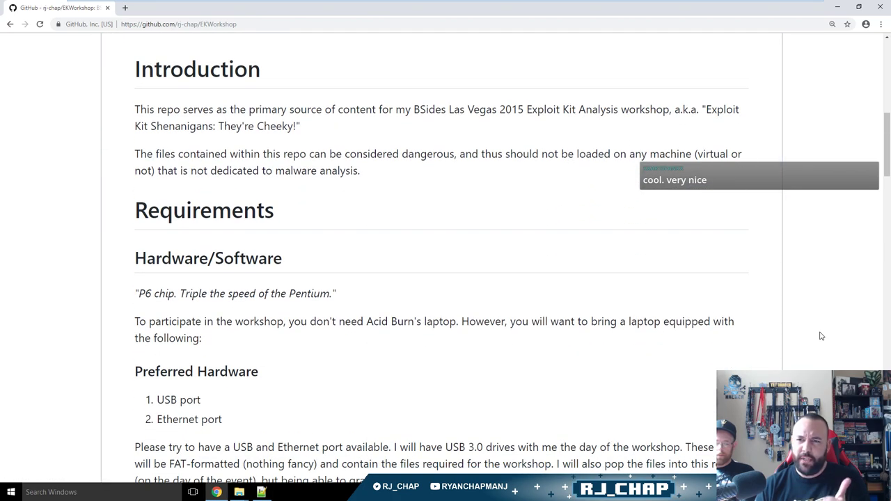
Examine the hardware, virtual machine, software and personal knowledge requirements in the EKWorkshop README.
scroll(820, 336, down, 15)
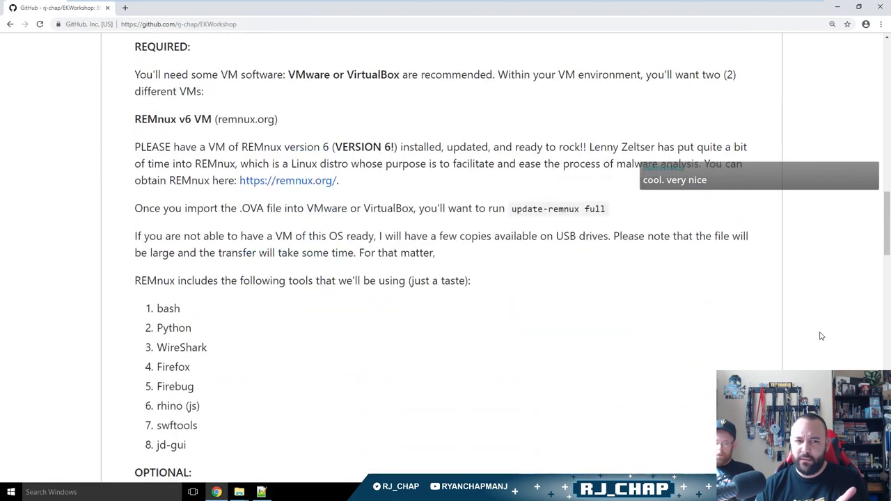
scroll(820, 336, down, 10)
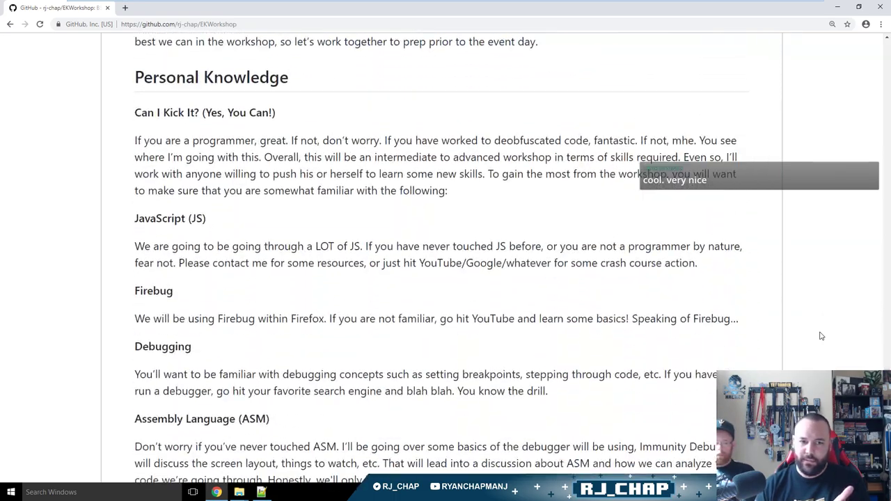
scroll(821, 336, up, 4)
scroll(821, 336, up, 10)
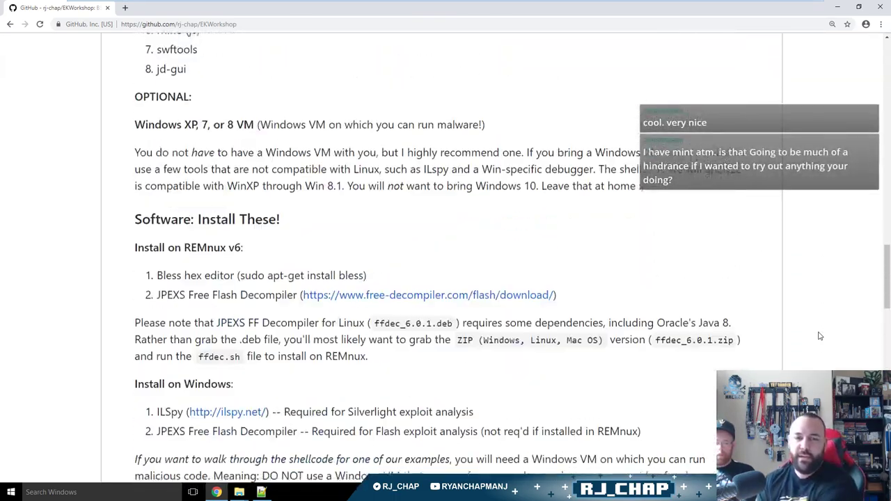
scroll(819, 337, up, 4)
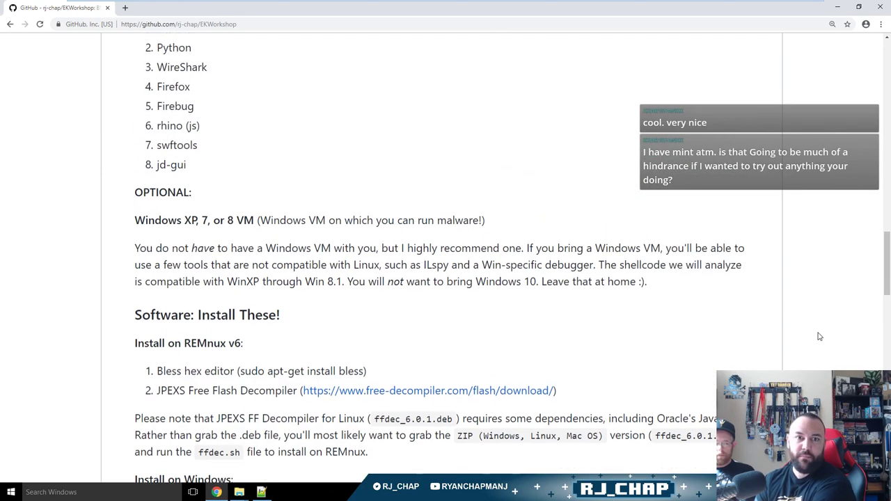
scroll(819, 336, up, 7)
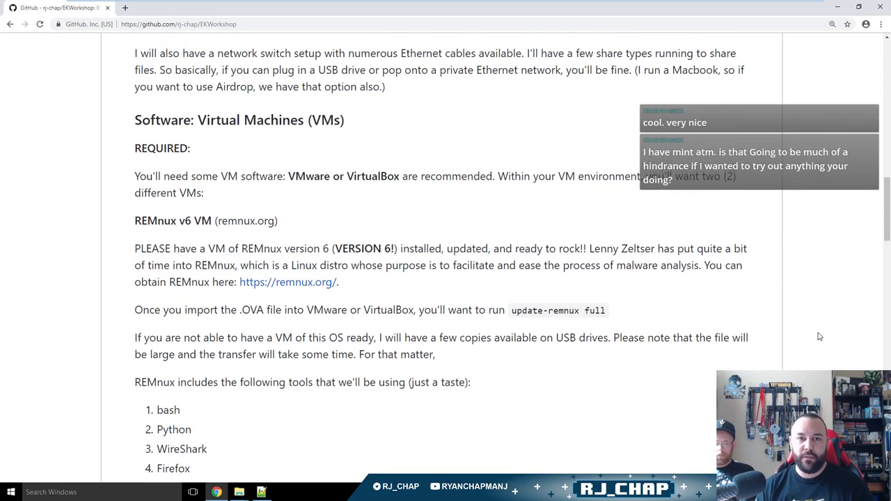
scroll(819, 337, up, 5)
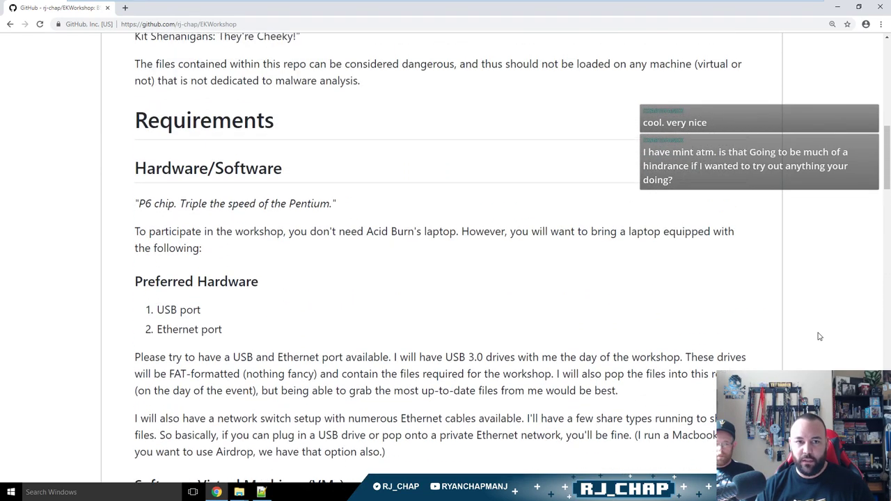
scroll(819, 336, down, 1)
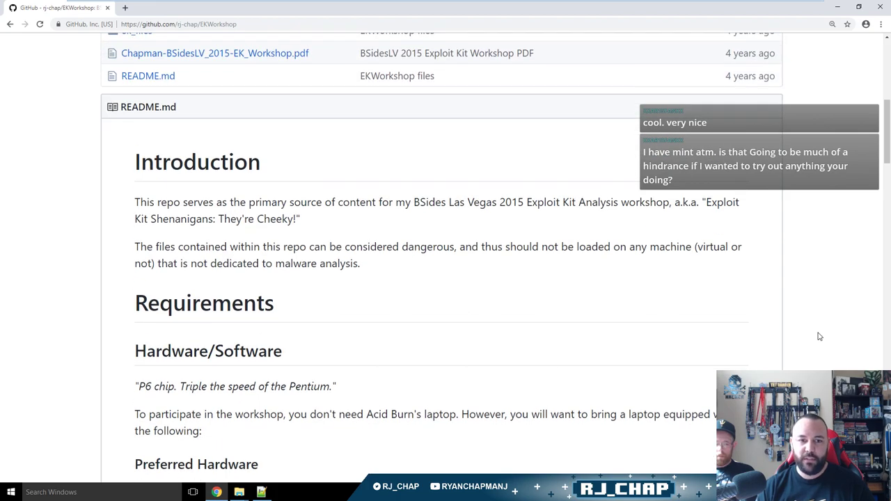
scroll(819, 336, down, 3)
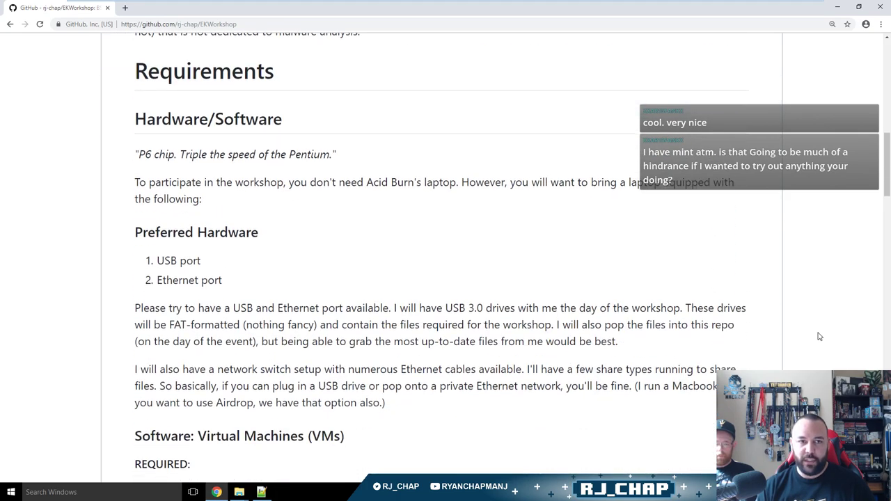
Check the Personal Knowledge heading in the Notepad++ draft, then return to Chrome and search the README for "kick".
key(alt+Tab)
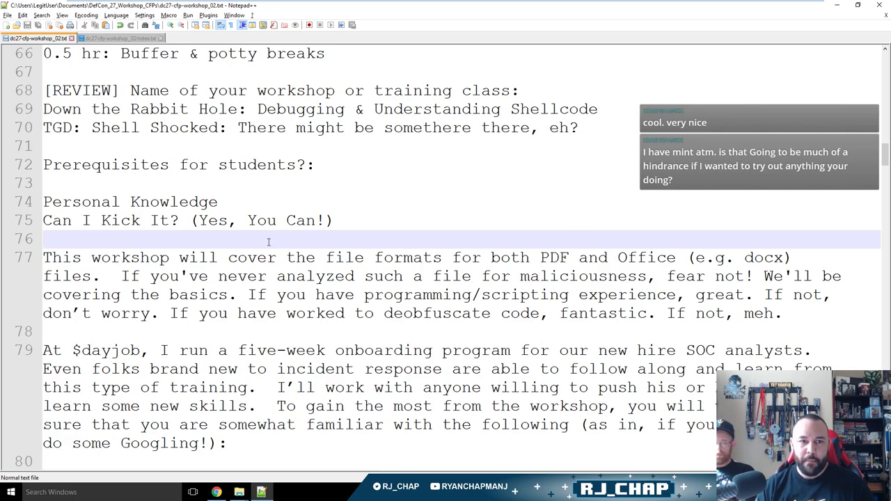
click(361, 228)
key(alt+Tab)
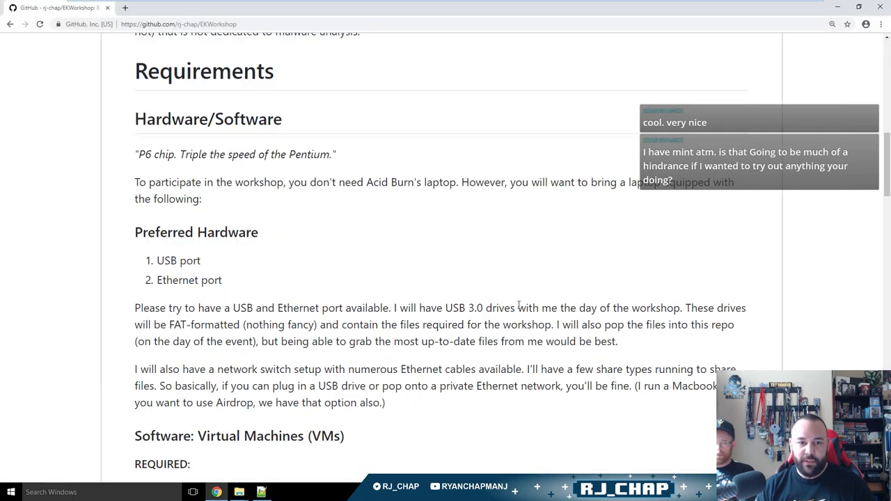
scroll(536, 297, up, 2)
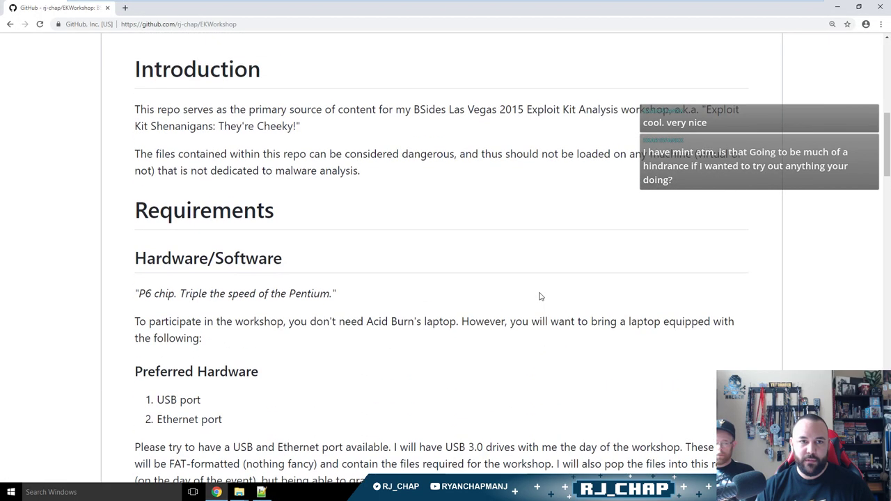
key(ctrl+f)
text(kick)
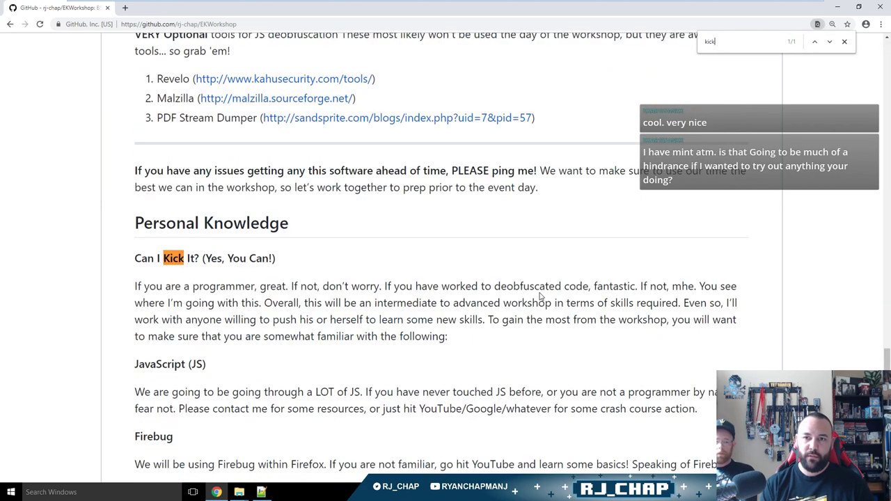
scroll(600, 323, down, 2)
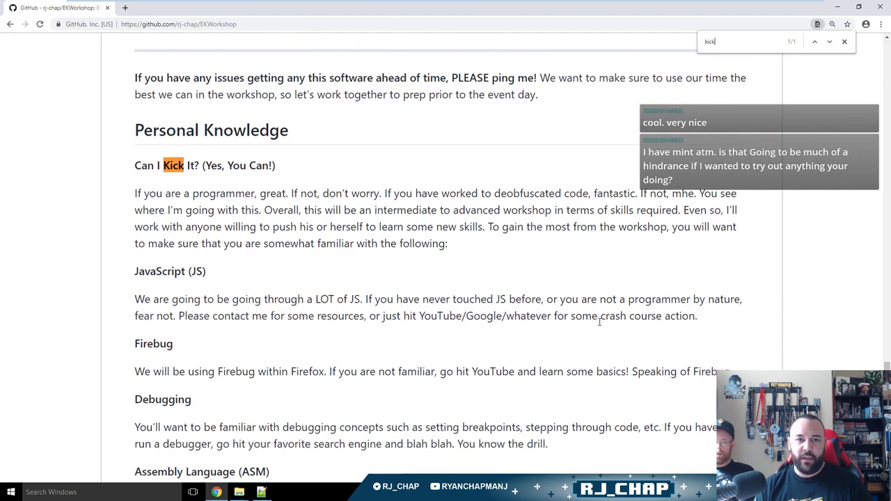
scroll(599, 322, down, 1)
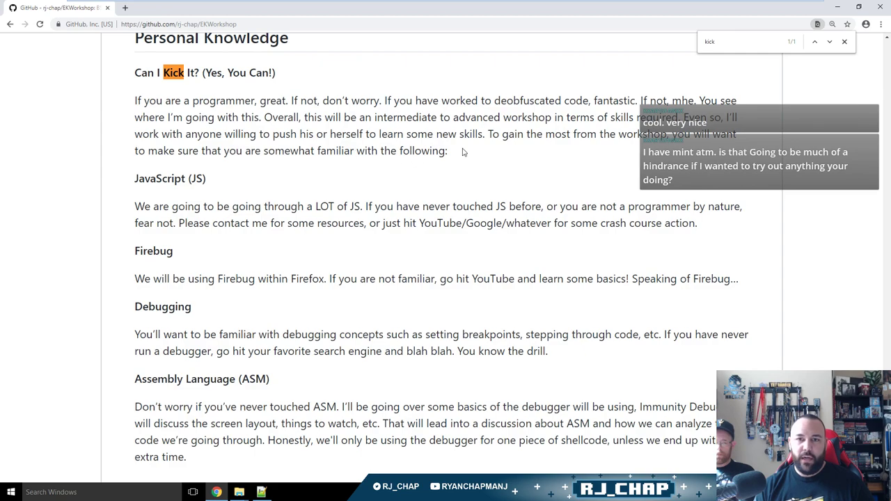
Highlight the README paragraph under "Can I Kick It?" for reading, then clear the selection and close the page search.
drag(478, 152, 133, 91)
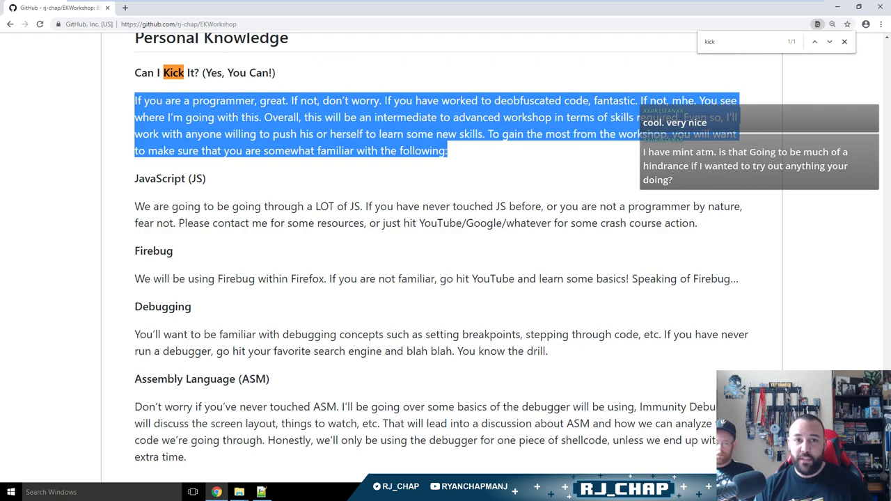
click(409, 169)
click(844, 42)
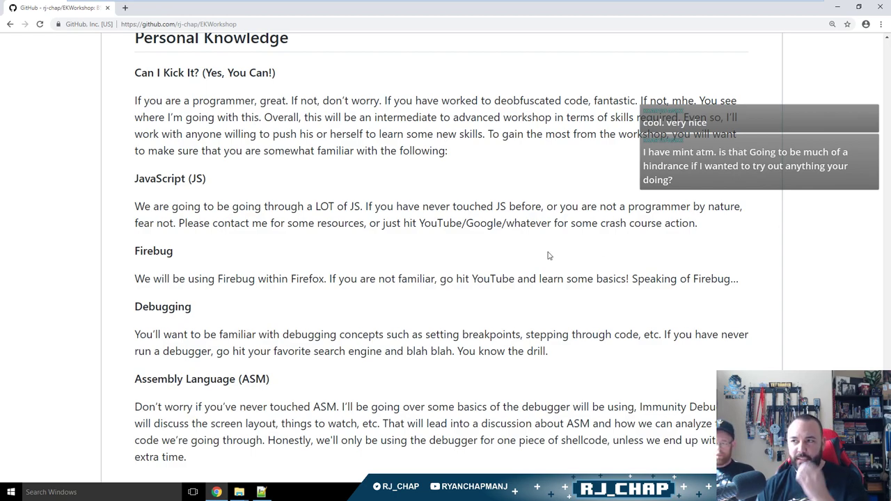
Try to look up shellcode2exe.py in a new browser tab.
key(alt+Tab)
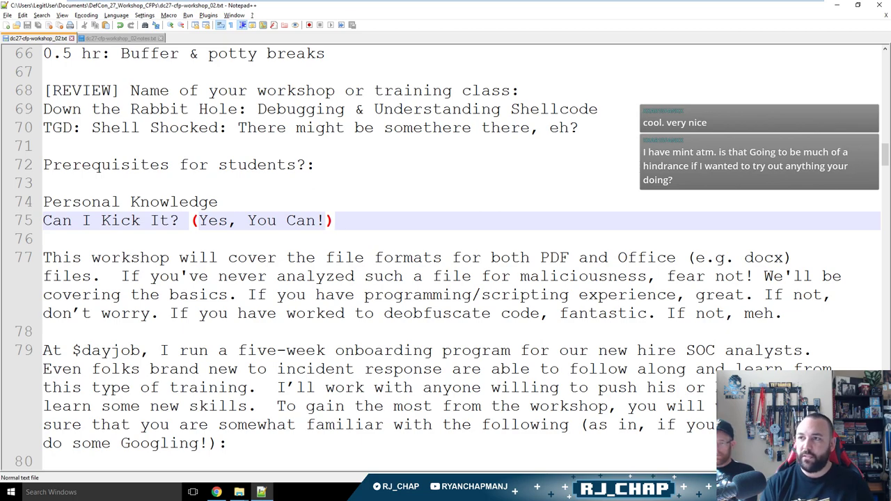
click(217, 492)
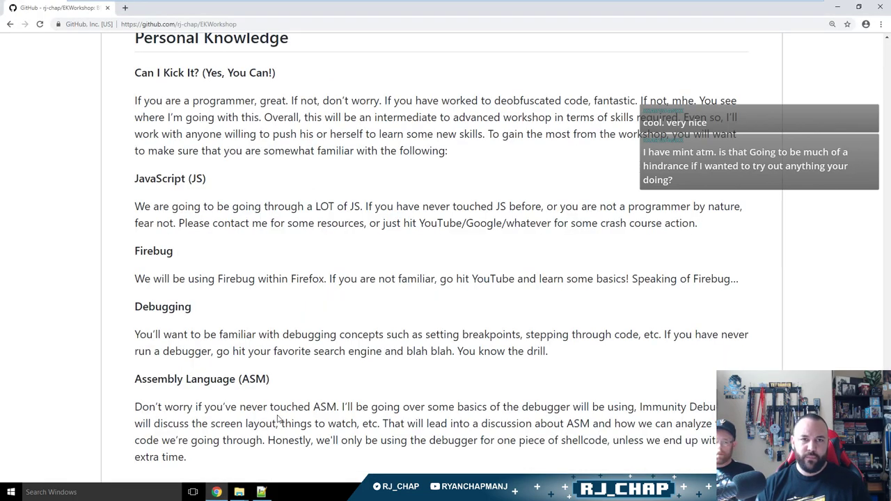
key(ctrl+t)
text(shellcode2exe.py%2F&FailureMode=1&Implementation=&AddInType=4&Version=pywr1.0&ClientLocation=us)
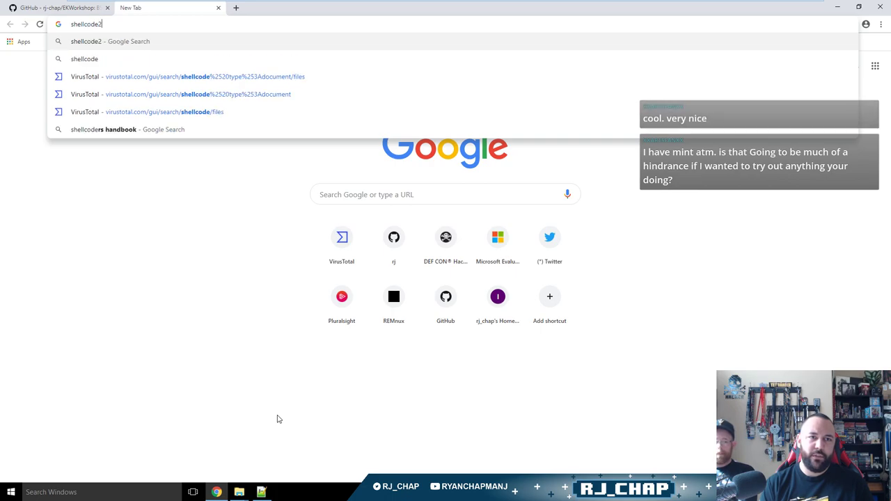
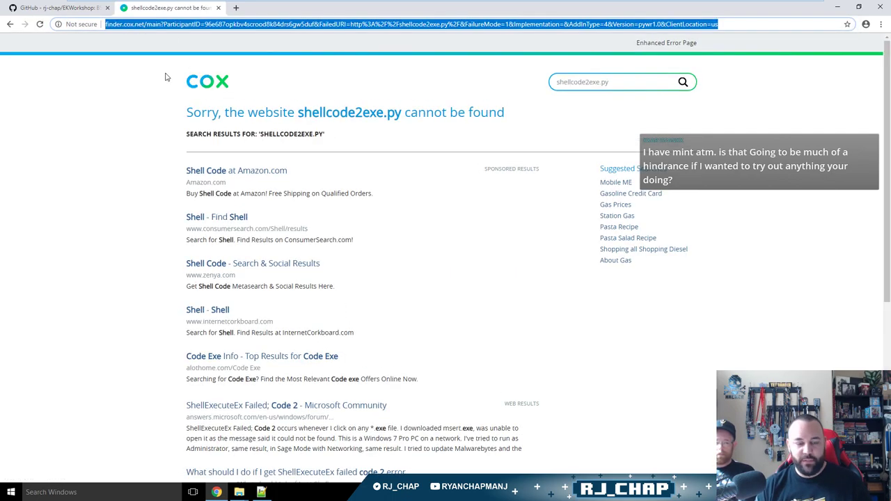
Search the web for the quoted phrase "shellcode2exe.py" and open the script's GitHub page.
text(shellc)
key(BackSpace)
text(2exe.py')
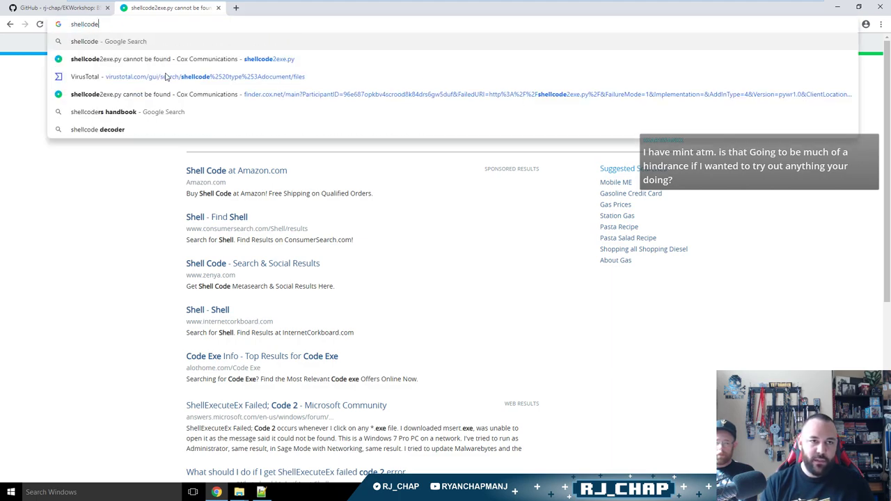
key(Home)
text(")
key(Return)
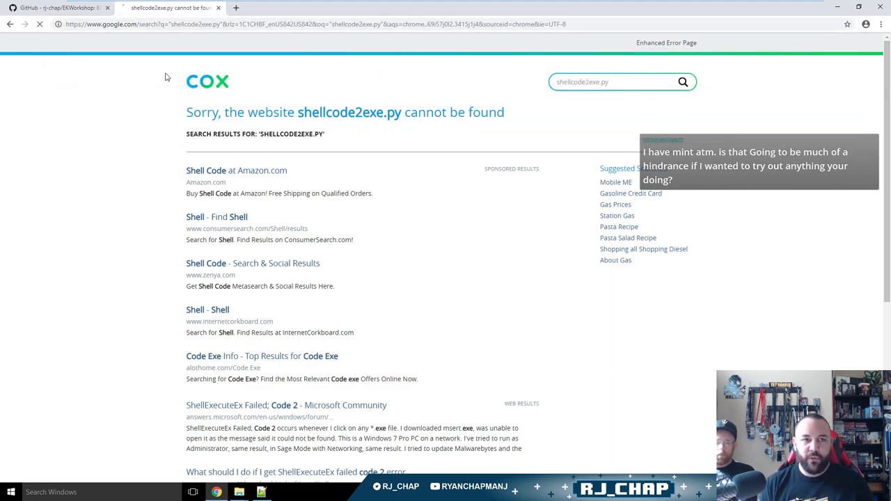
click(289, 147)
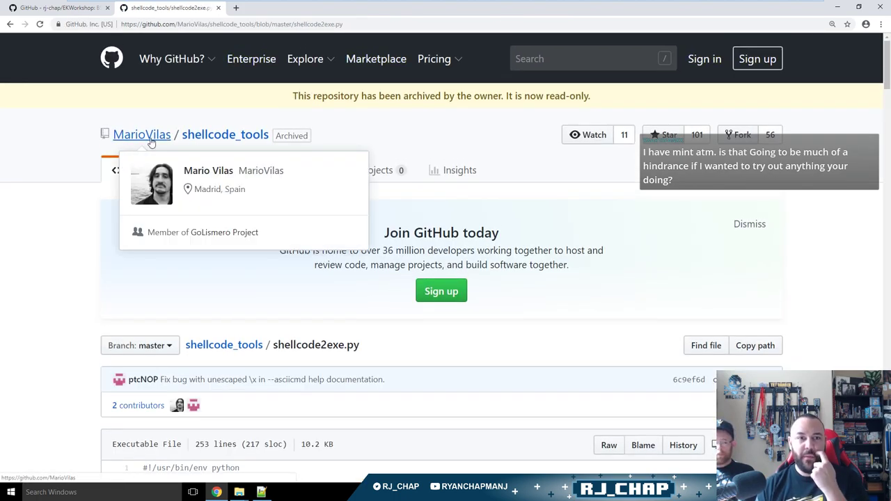
Open the script owner's GitHub profile and go to the shellcode_tools repository.
click(143, 139)
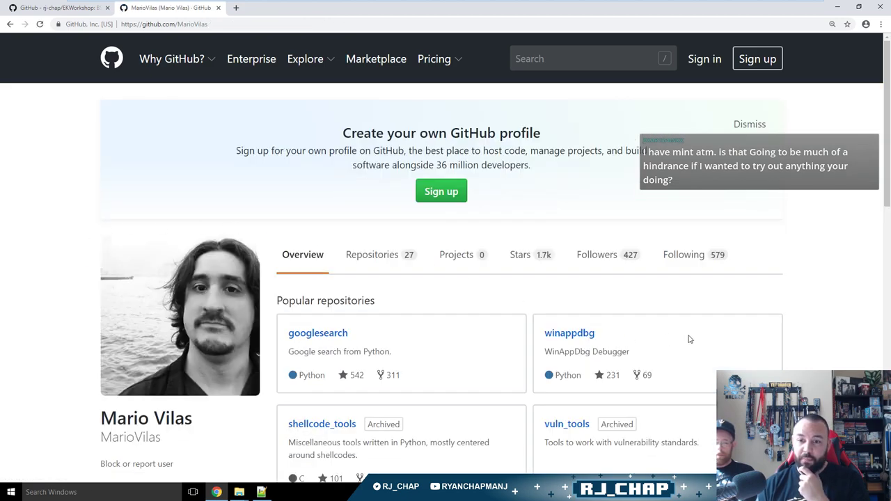
scroll(813, 348, down, 2)
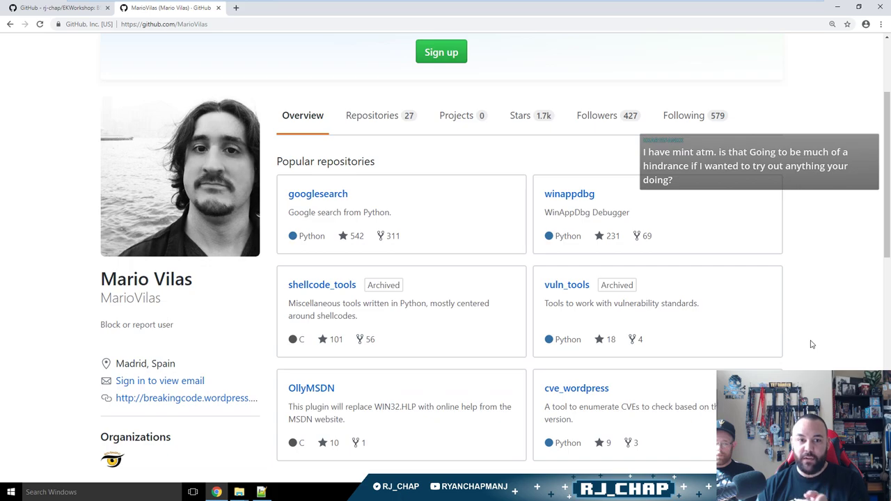
click(325, 283)
Read the shellcode_tools README, highlighting the description of shellcode2exe.
scroll(797, 285, down, 3)
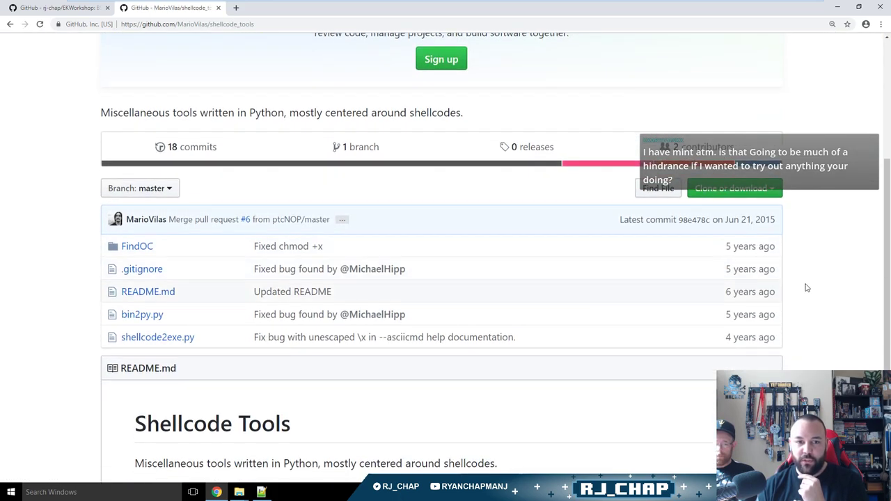
scroll(827, 291, down, 2)
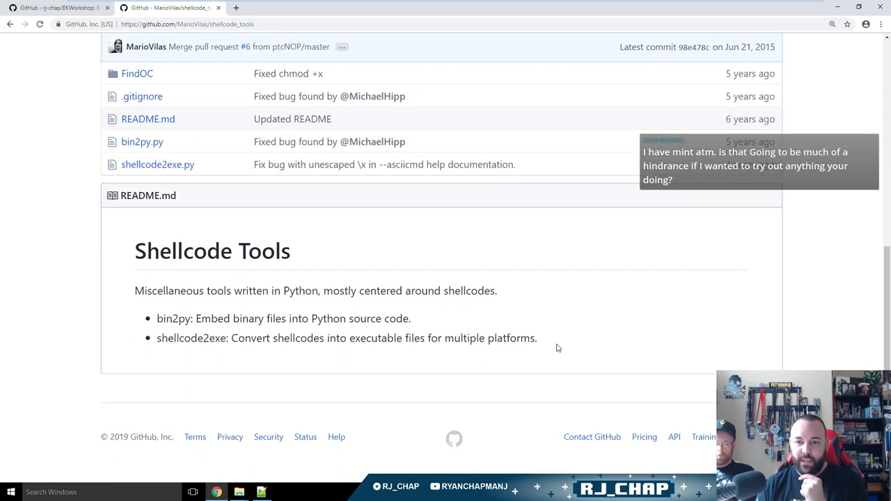
drag(544, 345, 127, 354)
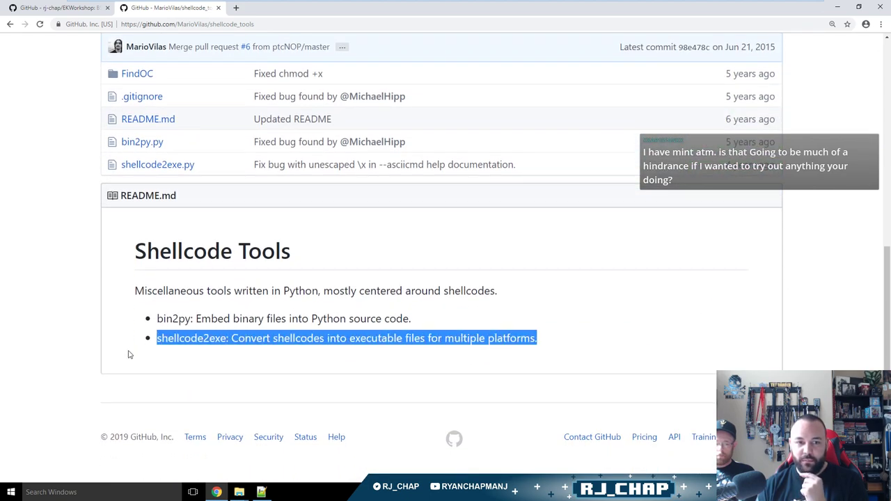
click(312, 360)
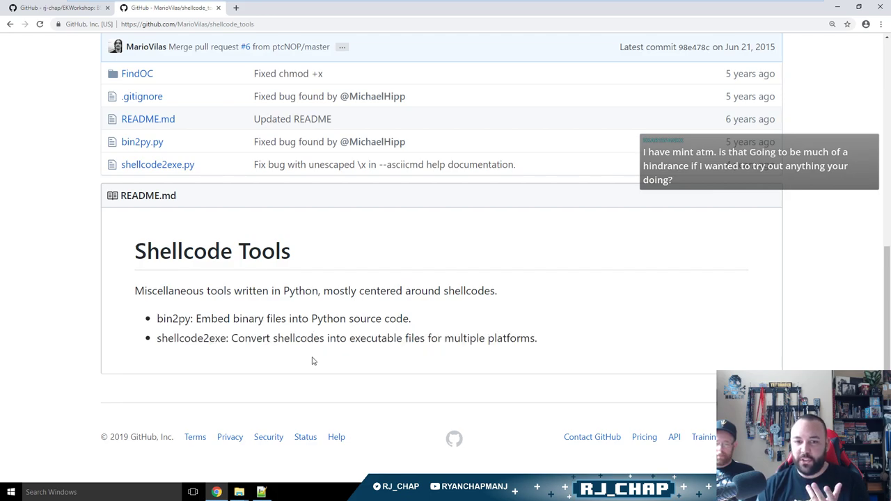
drag(582, 338, 164, 351)
click(164, 351)
Return to the EKWorkshop tab, then switch to dc27-cfp-workshop_02.txt in Notepad++ at the student prerequisites section.
click(75, 8)
key(alt+Tab)
key(alt+Tab)
key(alt+Tab)
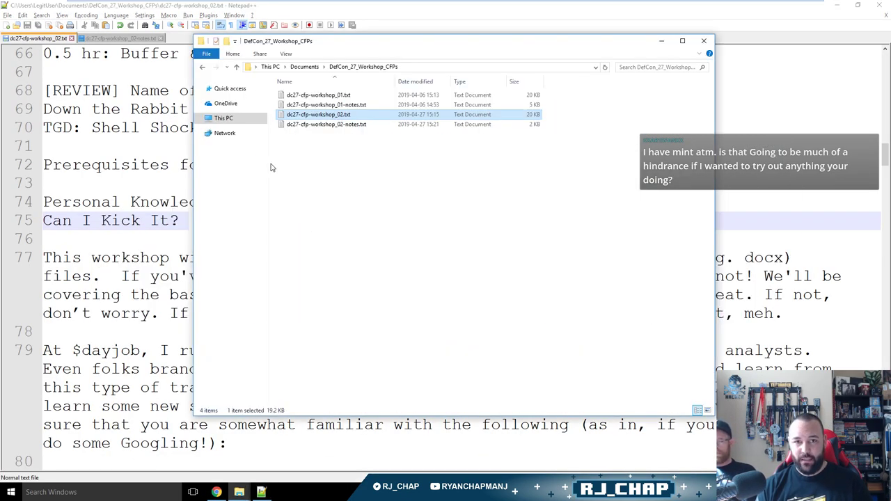
key(alt+Tab)
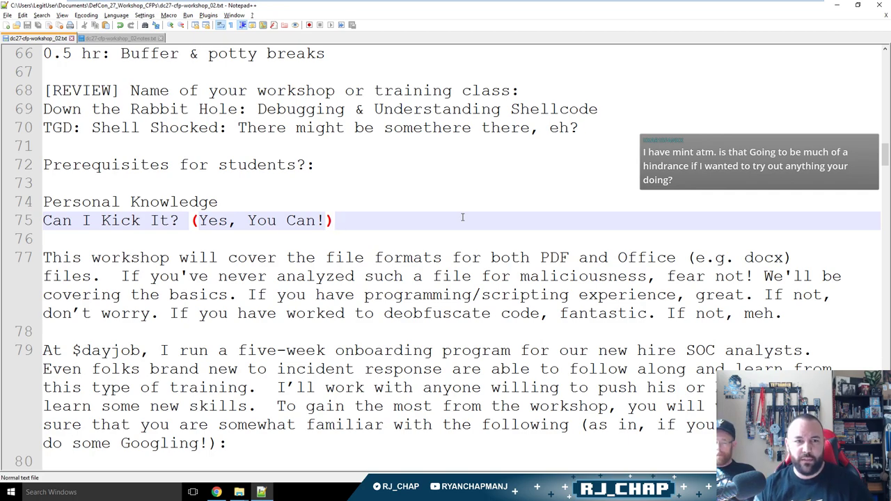
scroll(535, 189, down, 2)
scroll(535, 189, up, 1)
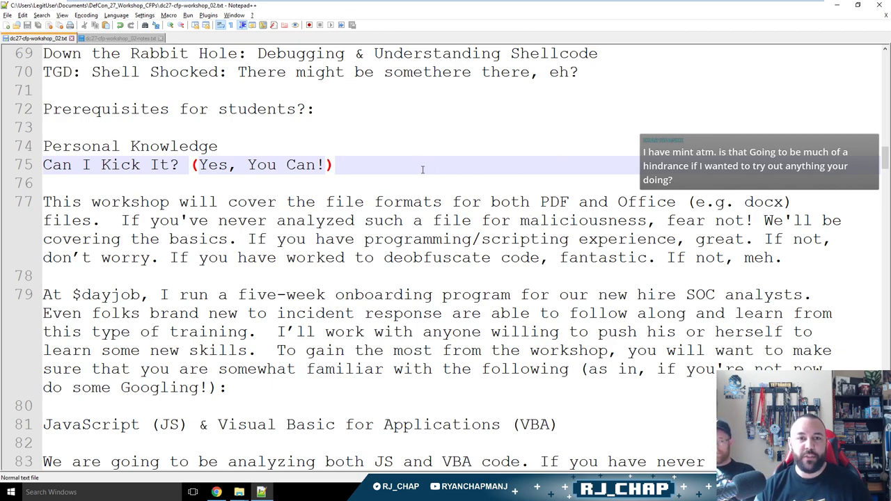
Rewrite the opening Personal Knowledge sentence to cover "debugging shellcode, which requires a modicum of programing knowledge and/or experience".
click(421, 200)
click(503, 181)
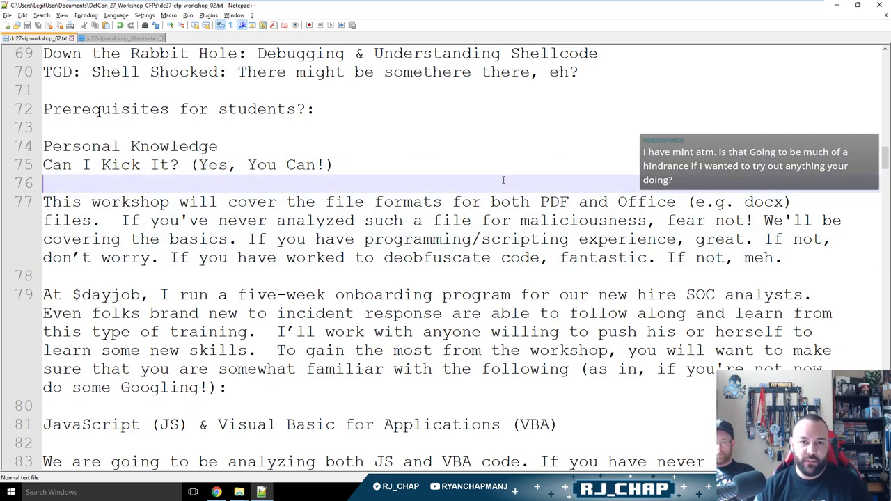
key(Down)
key(ctrl+Right)
key(ctrl+Right)
key(ctrl+Right)
key(ctrl+Right)
key(ctrl+Right)
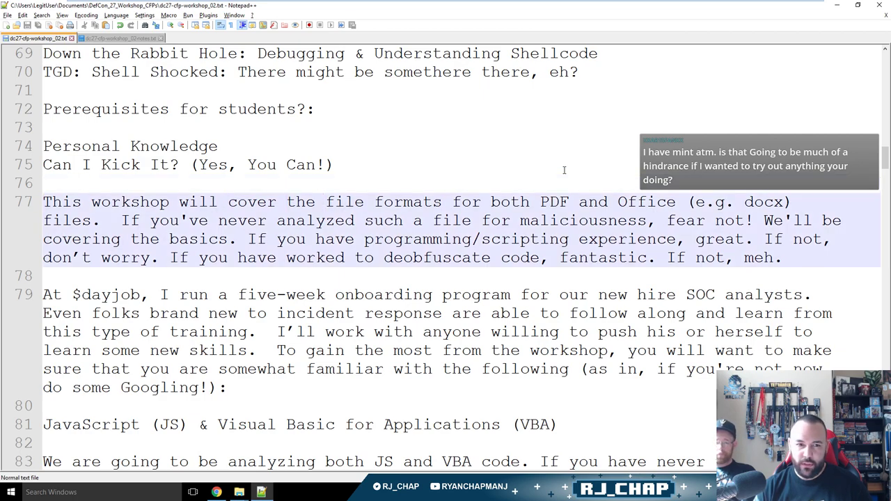
key(shift+End)
key(ctrl+shift+Right)
text(debugging )
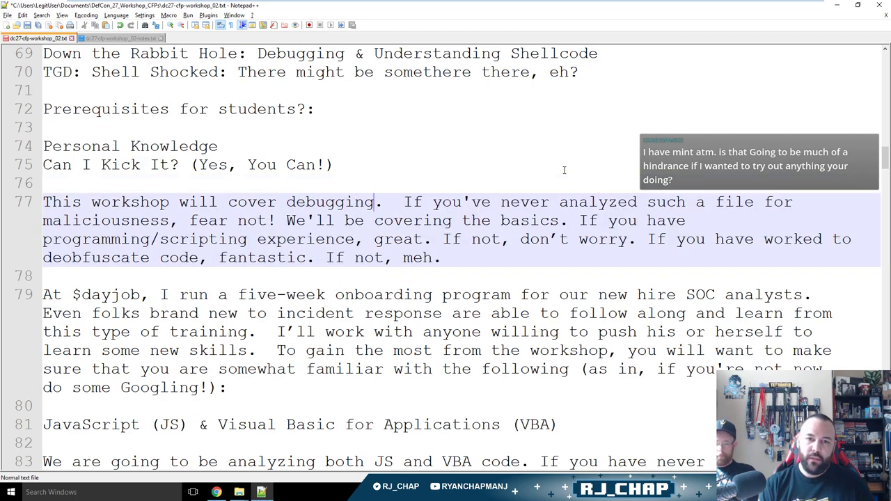
text(shellcode, which )
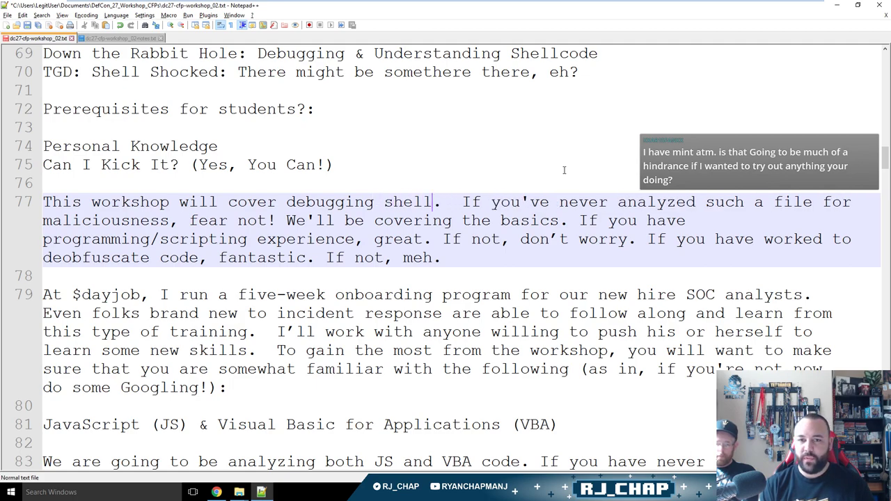
text(requires a modicuj)
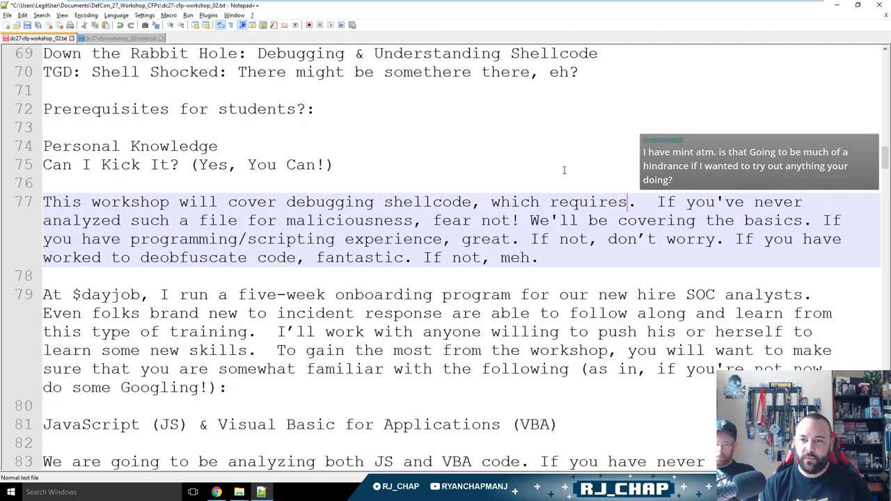
key(BackSpace)
key(BackSpace)
text(m of programing )
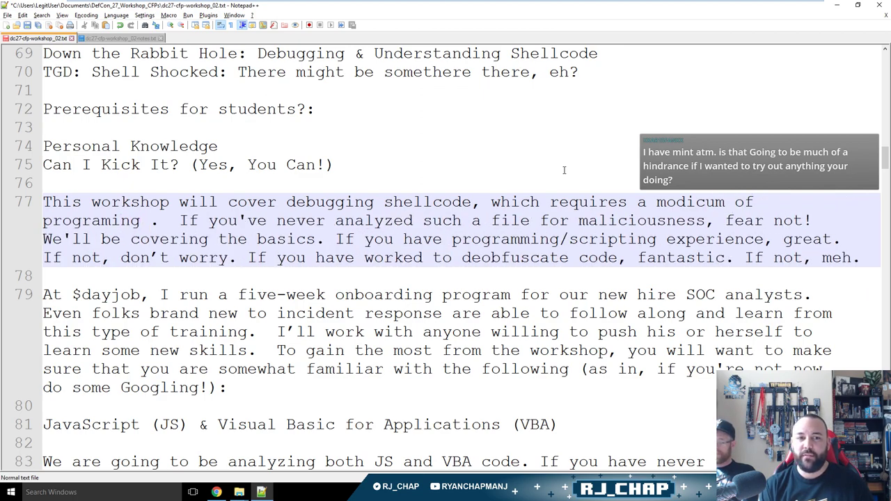
text(knowledge and/or experience)
text(We'll)
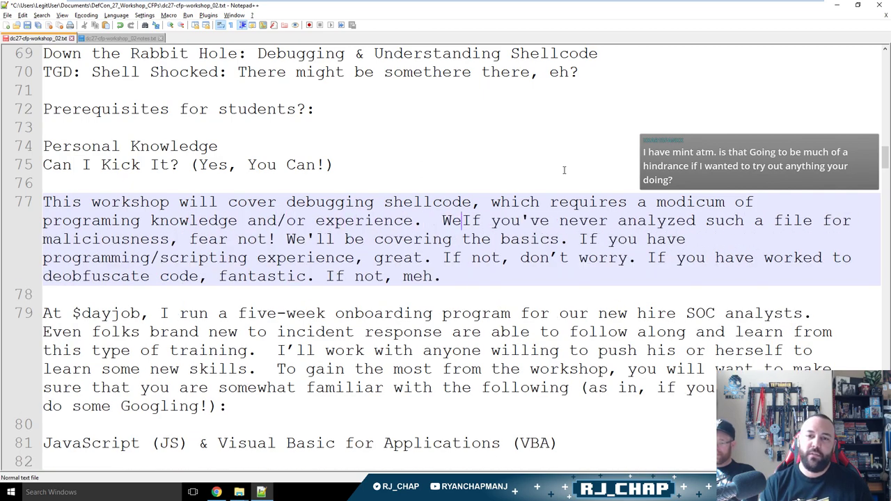
key(BackSpace)
key(BackSpace)
key(BackSpace)
key(BackSpace)
key(BackSpace)
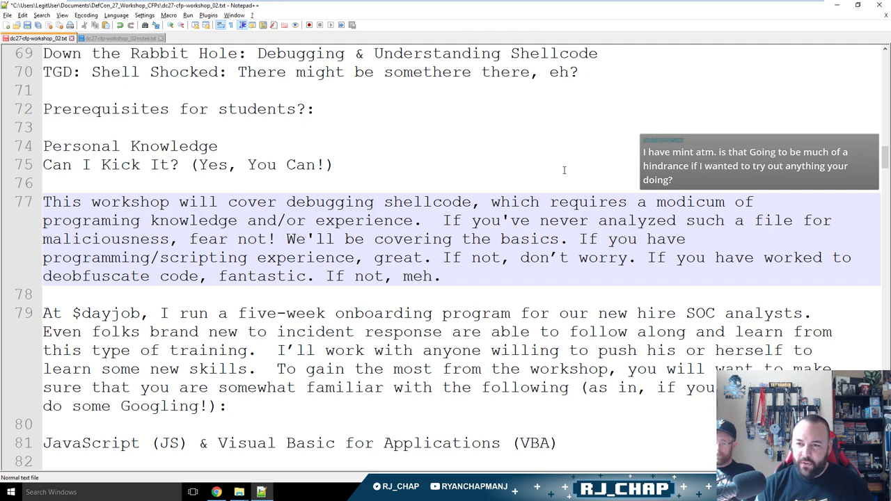
Delete the rest of the paragraph after the first sentence, beginning at "If you've never analyzed such a file".
key(shift+Down)
key(shift+Down)
key(shift+Down)
key(Delete)
Copy the EKWorkshop README's Personal Knowledge text from "If you are a programmer" through "familiar with the following:" and paste it after the opening sentence.
key(alt+Tab)
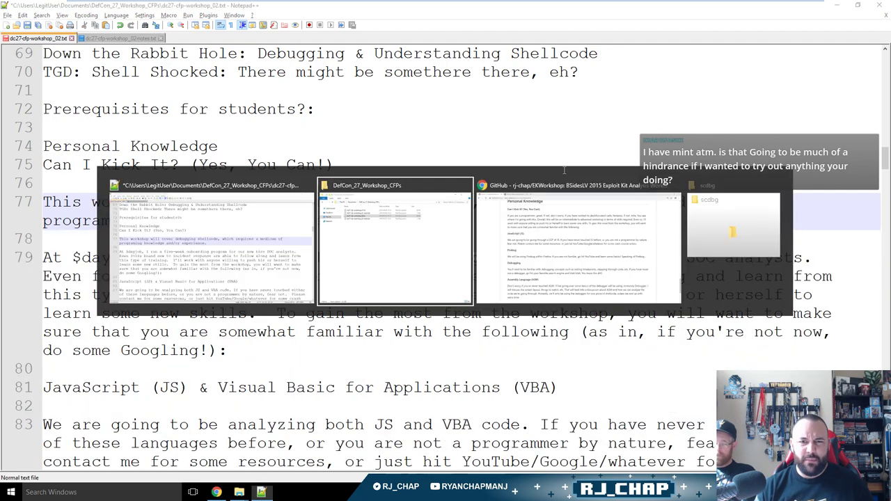
key(Tab)
drag(448, 153, 126, 103)
key(ctrl+c)
key(alt+Tab)
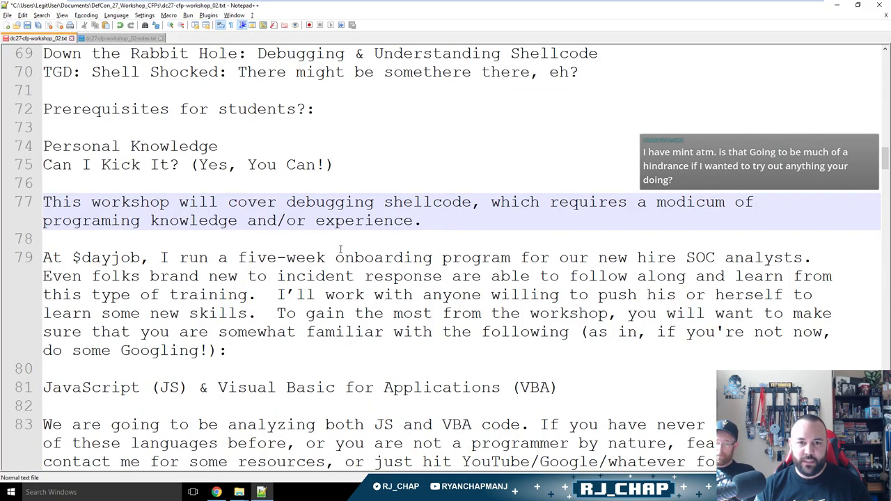
key(ctrl+v)
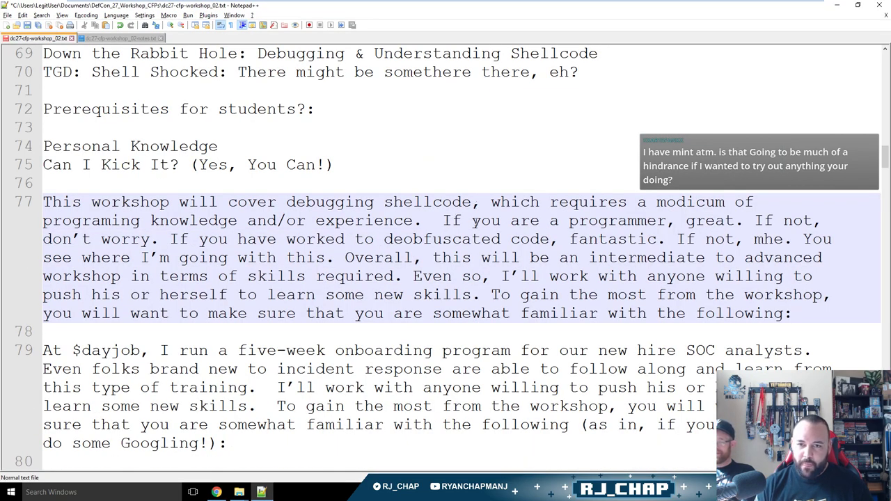
Remove the extra space before "If you are a programmer" and correct "mhe" to "meh".
drag(511, 221, 568, 220)
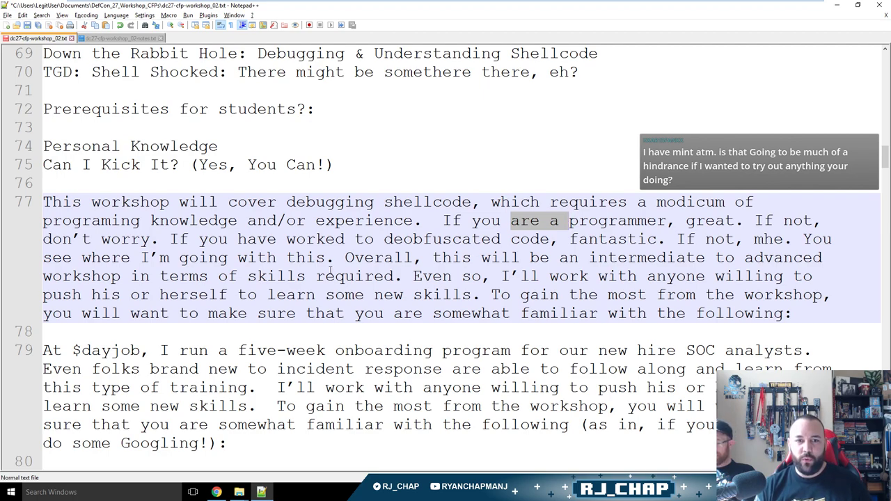
click(437, 220)
key(BackSpace)
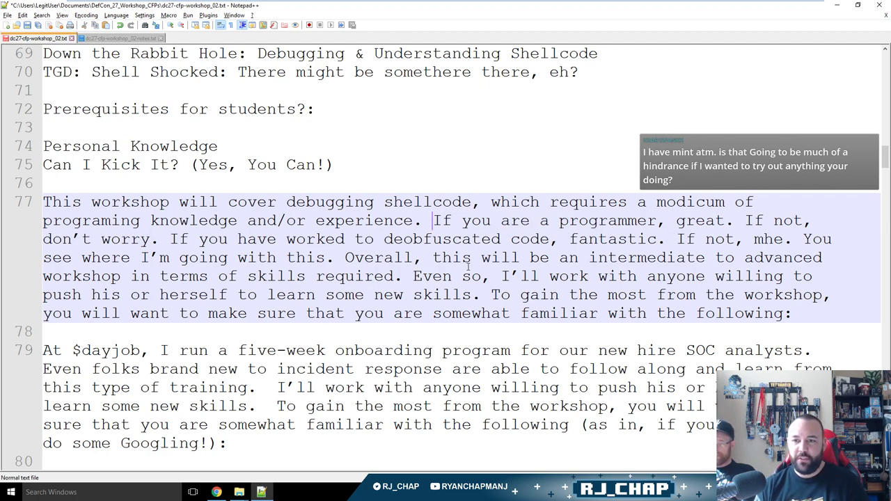
click(776, 239)
key(BackSpace)
text(h)
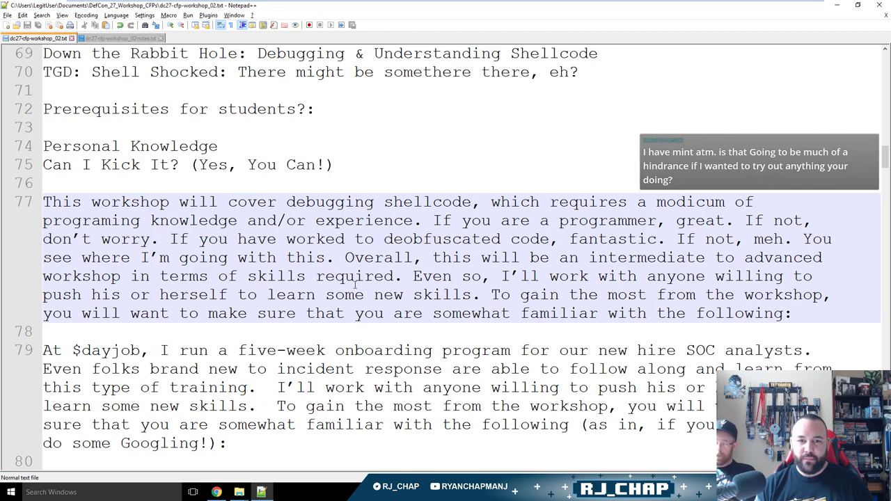
Delete the sentence "You see where I'm going with this.", keep a space before "Overall", and change "deobfuscated" to "deobfuscate".
drag(346, 257, 794, 240)
key(BackSpace)
click(503, 241)
key(BackSpace)
key(BackSpace)
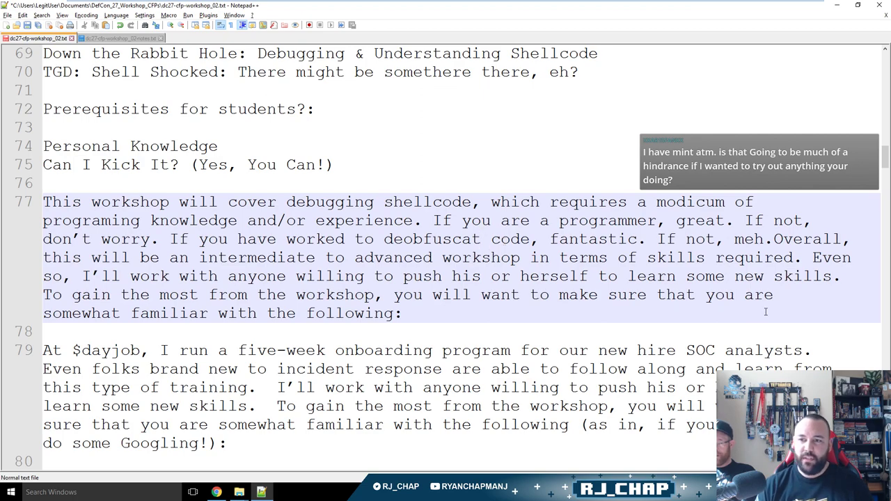
click(771, 240)
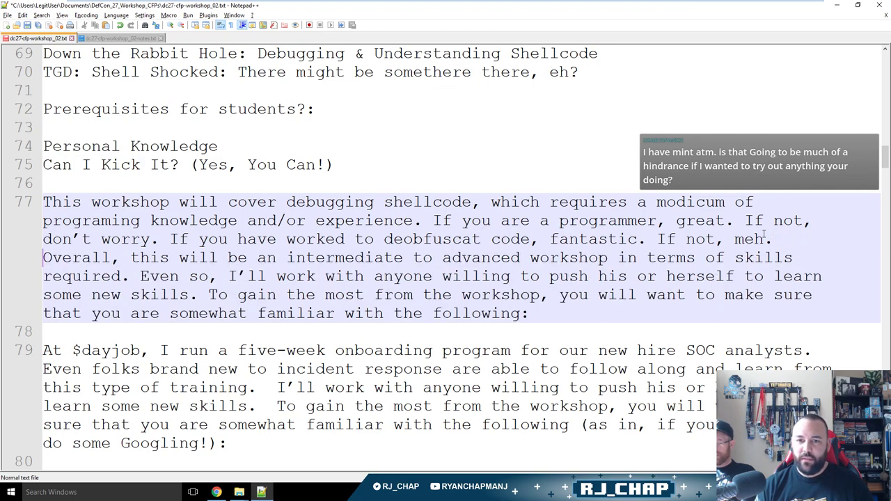
click(482, 240)
text(e)
click(656, 221)
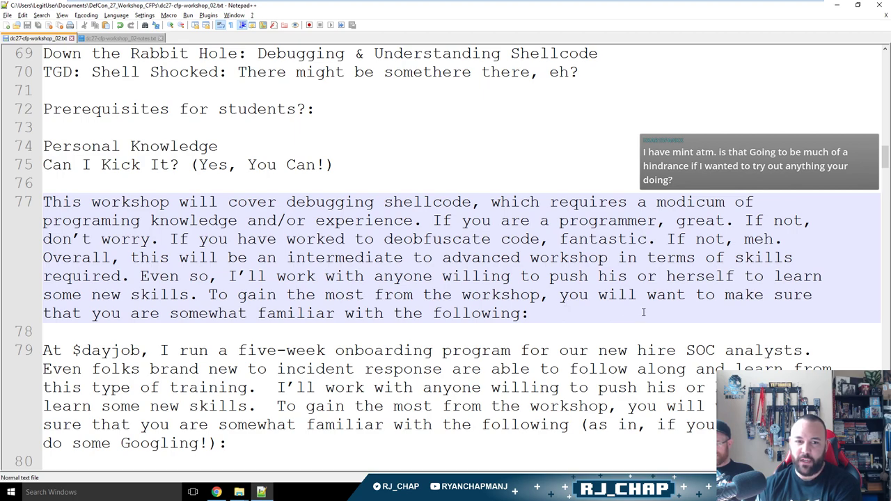
Delete the old "At $dayjob" onboarding paragraph together with its extra blank line.
scroll(633, 313, down, 2)
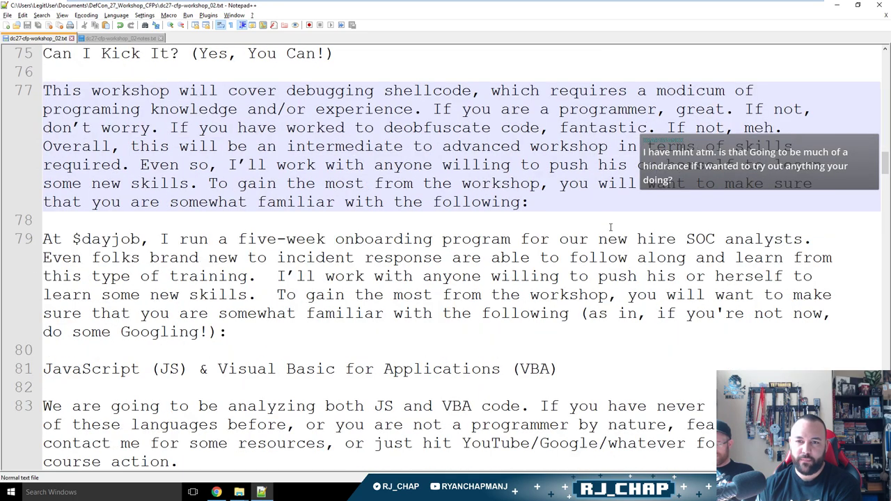
drag(611, 226, 625, 333)
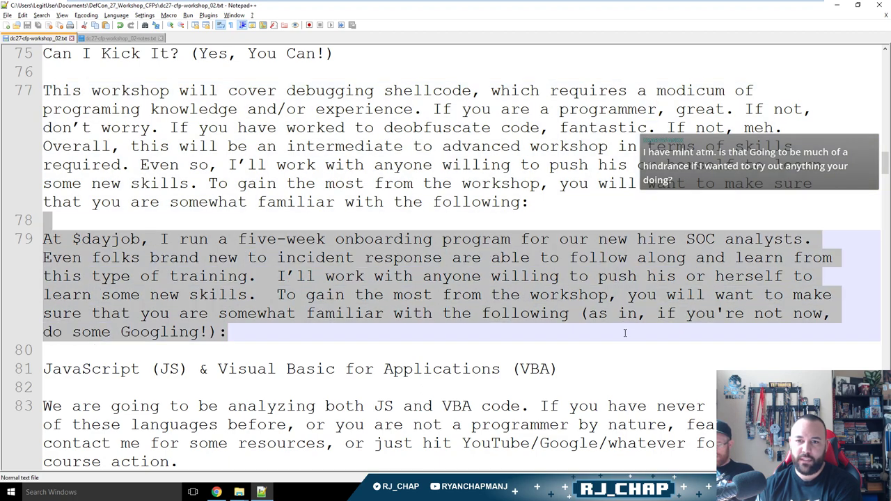
key(BackSpace)
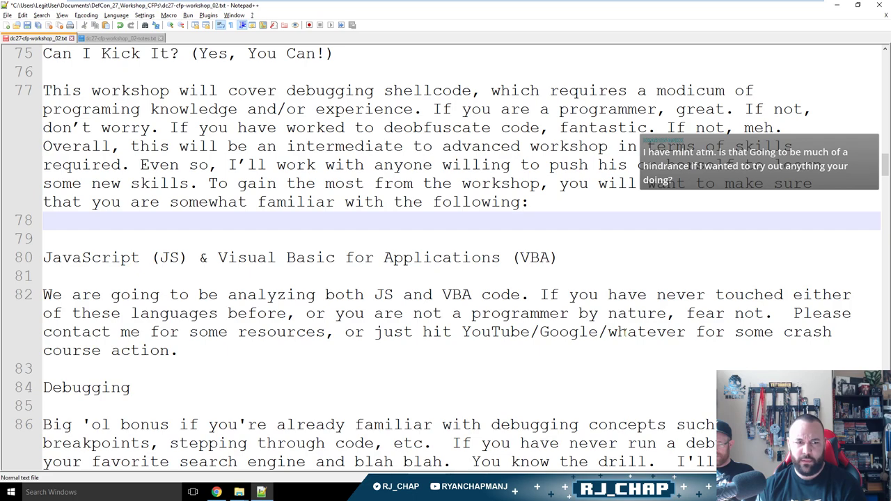
key(BackSpace)
Replace the "JavaScript (JS) & Visual Basic for Applications (VBA)" heading with "Windows API Calls".
scroll(642, 364, up, 3)
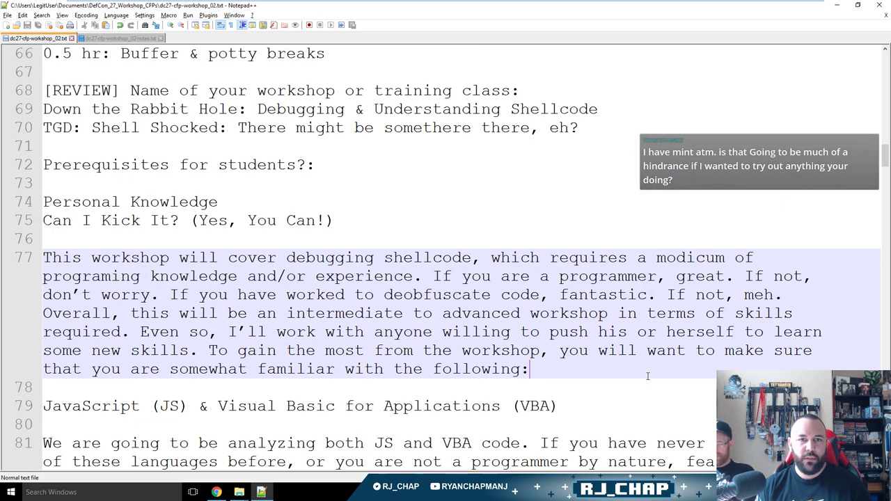
click(703, 180)
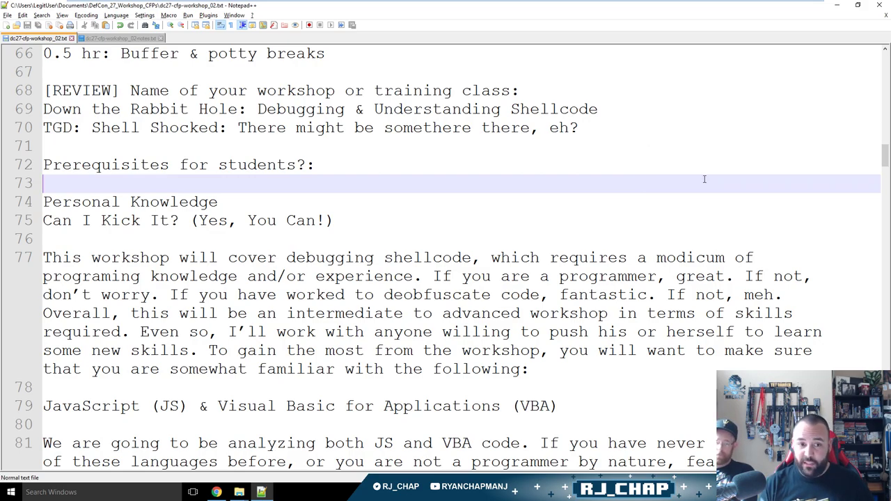
scroll(704, 181, down, 3)
scroll(682, 230, down, 2)
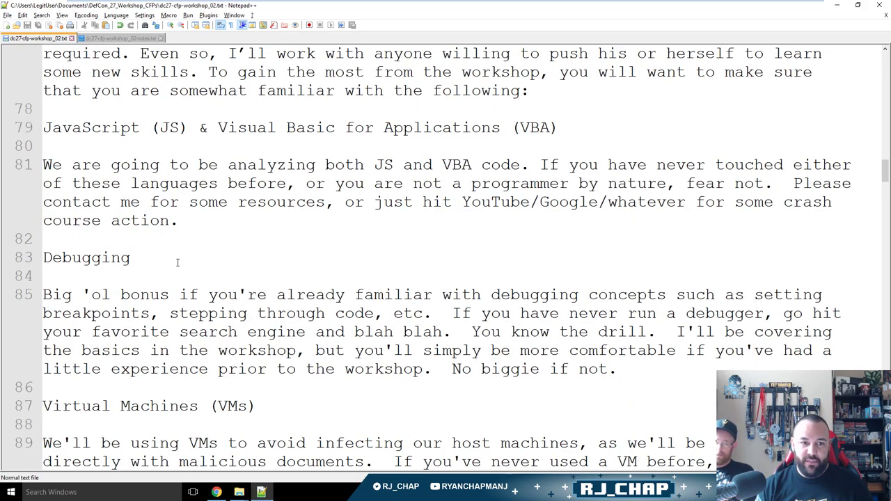
drag(177, 258, 43, 257)
drag(570, 131, 42, 127)
text(W)
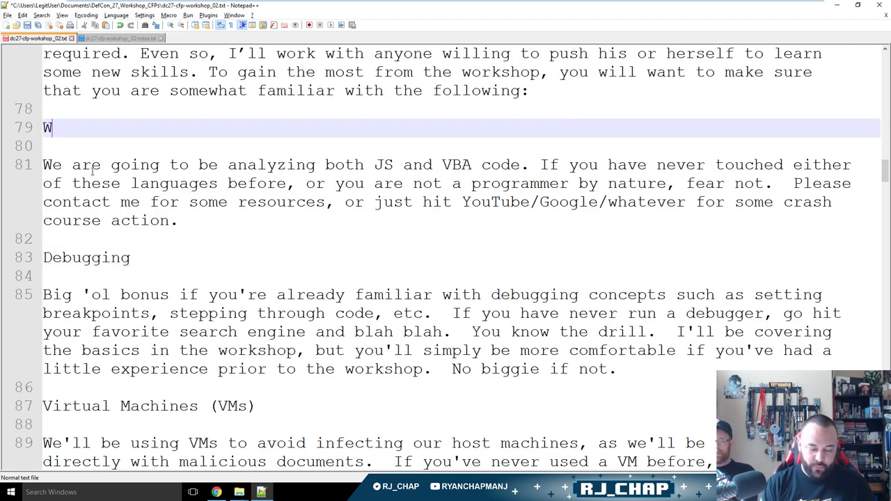
text(indows API Calls)
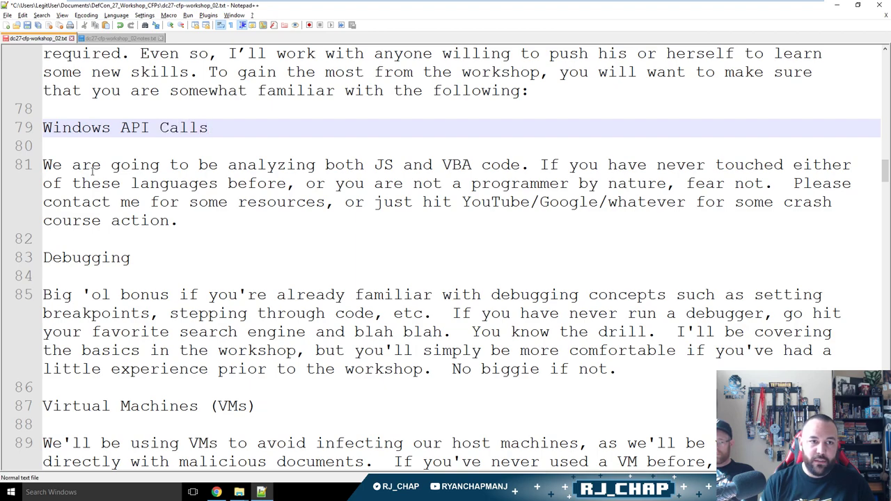
Replace the JS and VBA paragraph under the Windows API Calls heading with the placeholder "asdf".
key(Down)
key(Down)
key(Home)
key(shift+Down)
key(shift+Down)
key(shift+Down)
key(shift+Down)
text(asdf)
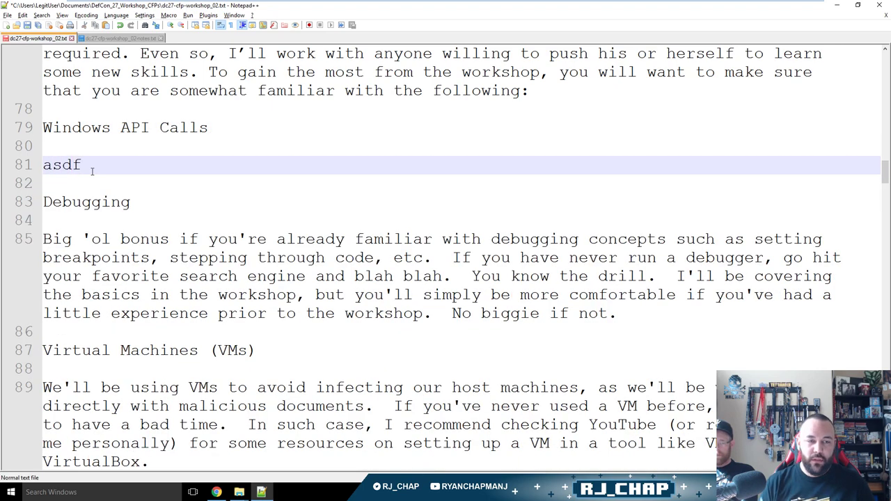
Review the Debugging, Virtual Machines and Hardware/Software sections, then return to the Personal Knowledge paragraph.
key(Down)
key(Down)
key(Down)
key(Down)
key(Down)
key(Down)
key(Down)
key(Down)
key(Down)
key(Down)
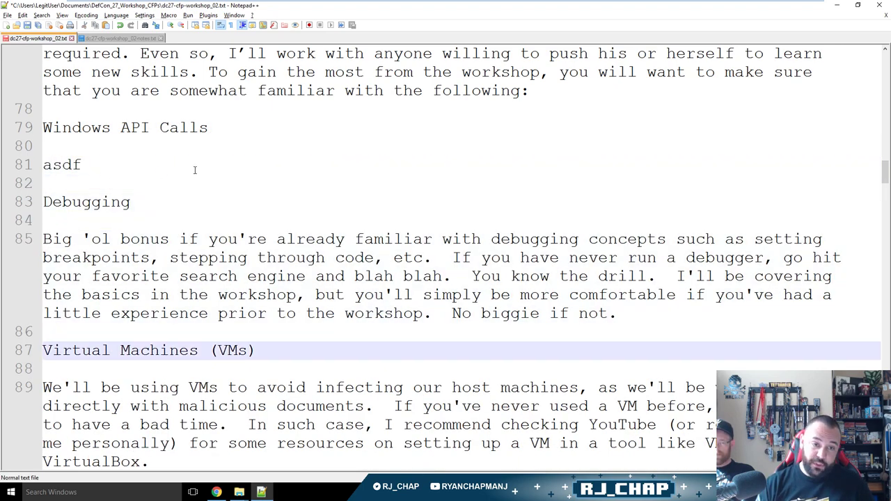
scroll(434, 151, down, 3)
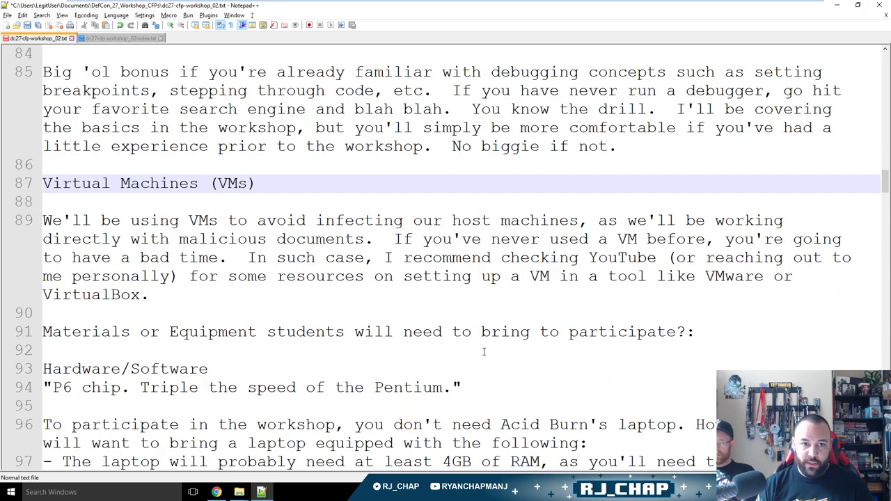
scroll(485, 351, up, 3)
scroll(485, 352, up, 4)
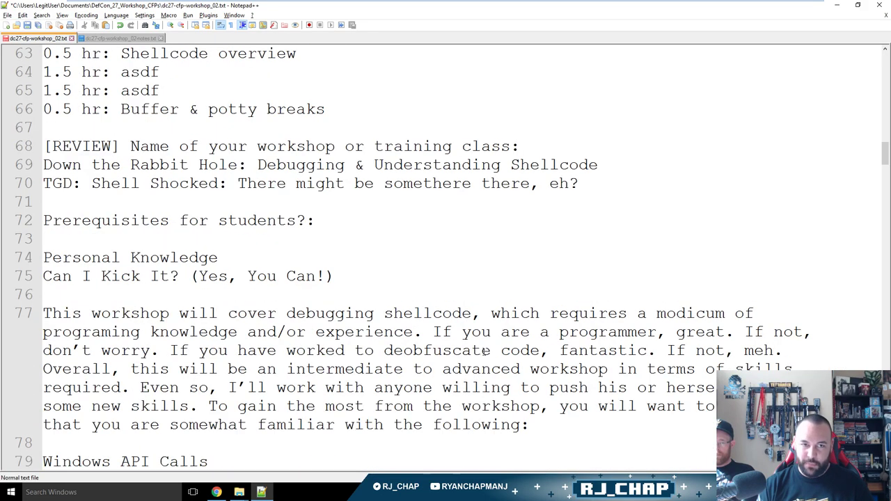
scroll(485, 351, down, 3)
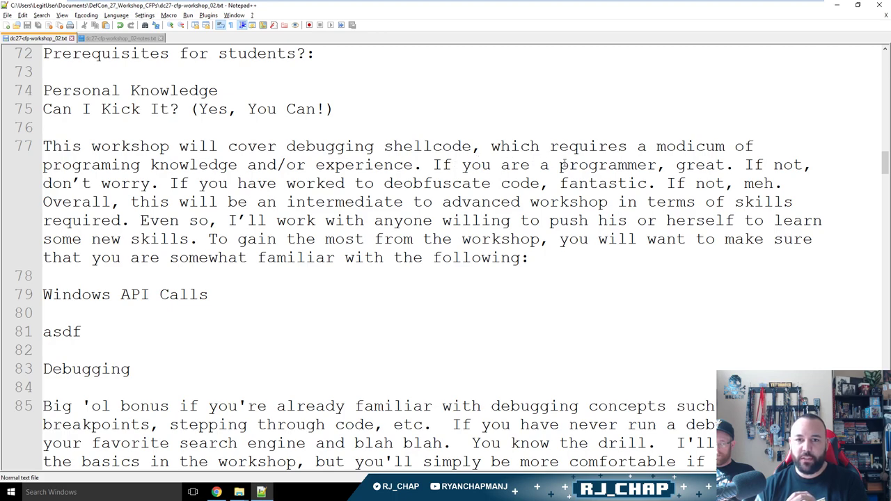
Insert "or have programming experience" after "If you are a programmer" in the Personal Knowledge paragraph.
click(657, 164)
text(or have program)
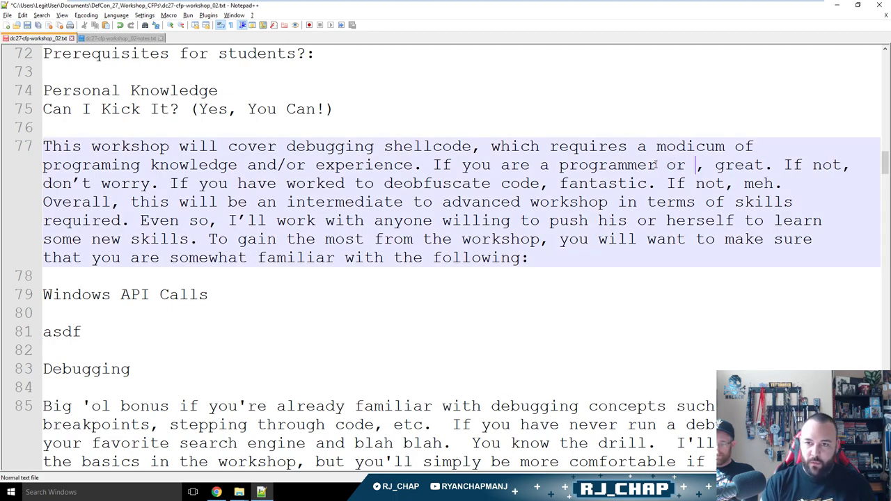
text(ming expei)
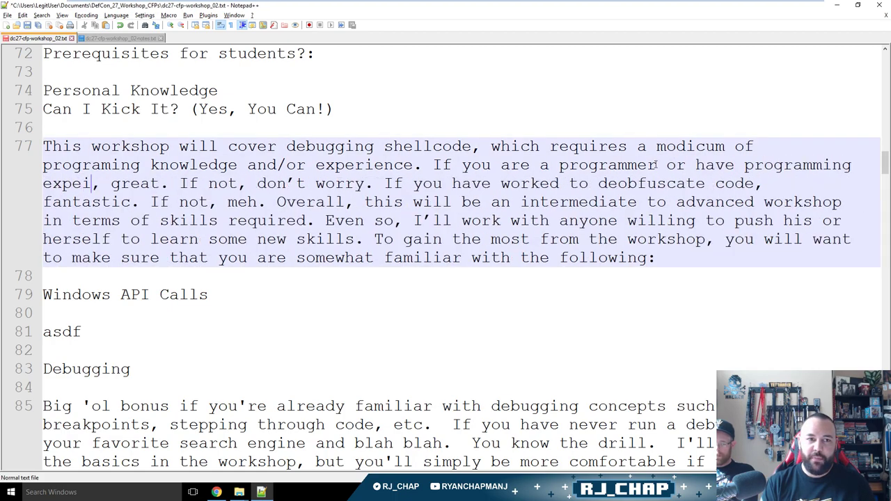
key(BackSpace)
text(rience)
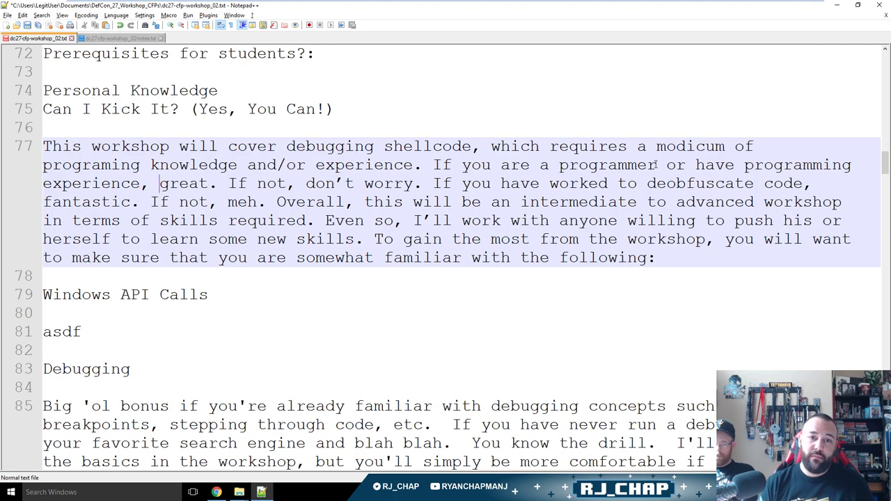
key(ctrl+Right)
key(ctrl+Right)
key(ctrl+Right)
key(ctrl+Right)
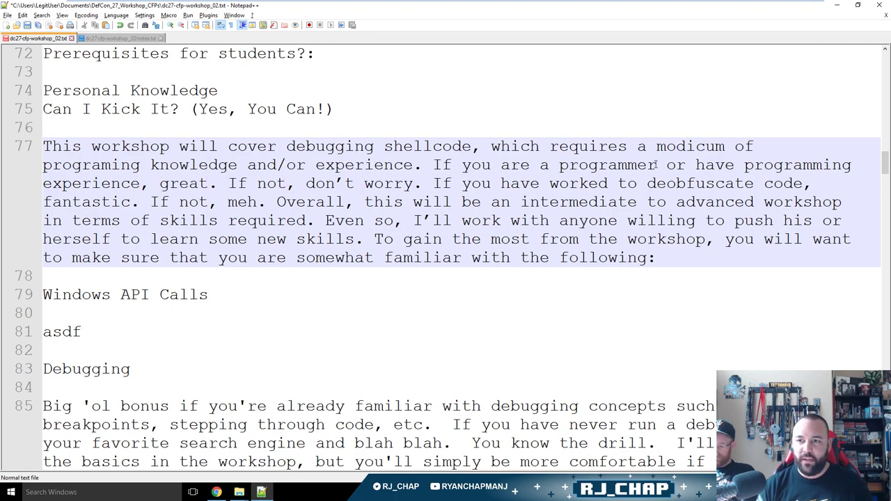
key(ctrl+Right)
key(ctrl+Right)
key(ctrl+Right)
key(ctrl+Right)
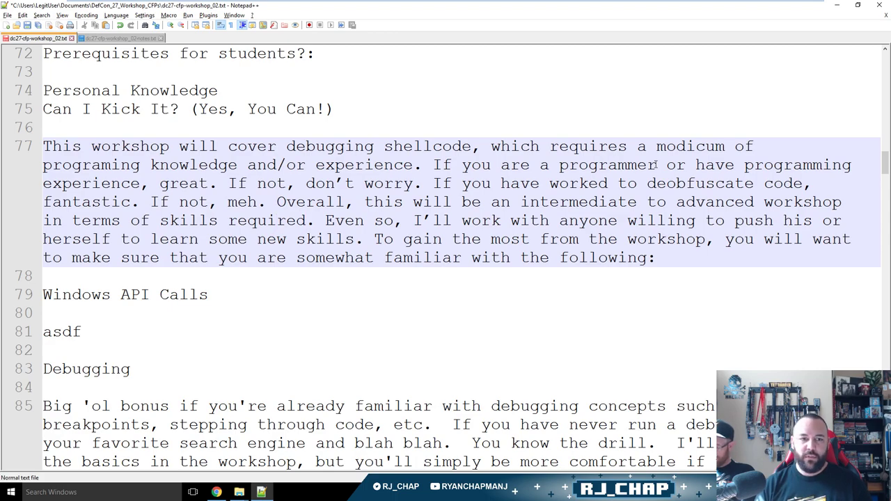
Replace the "asdf" placeholder under Windows API Calls with "As we debug our shellcode, we'll run into various MS API calls.".
key(Down)
key(Down)
key(Down)
key(Down)
key(shift+Home)
text(As )
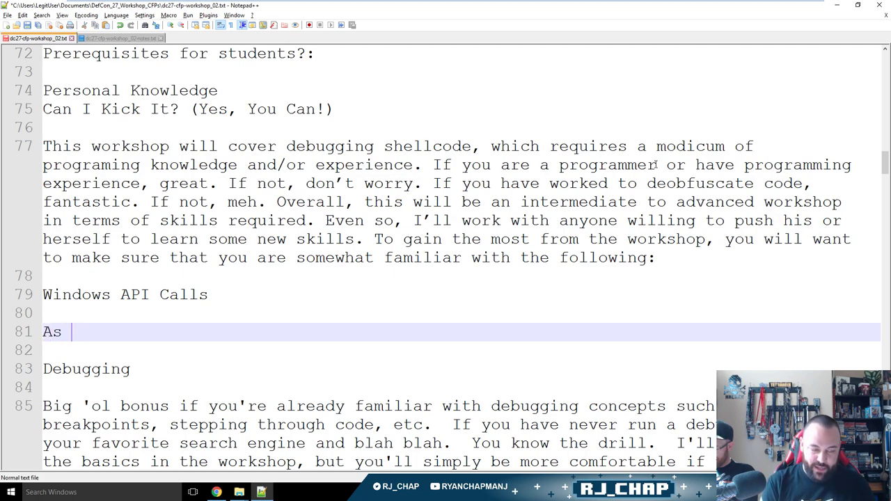
text(we debug our shellcode,)
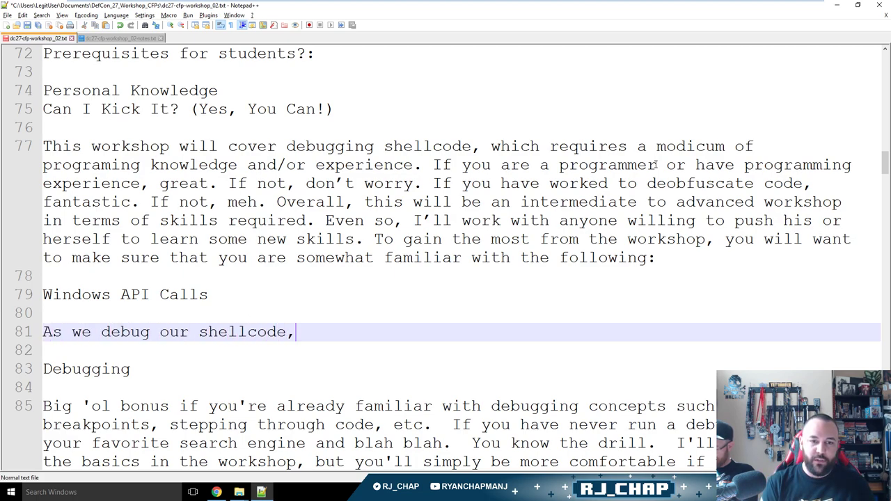
text( we'll run into var)
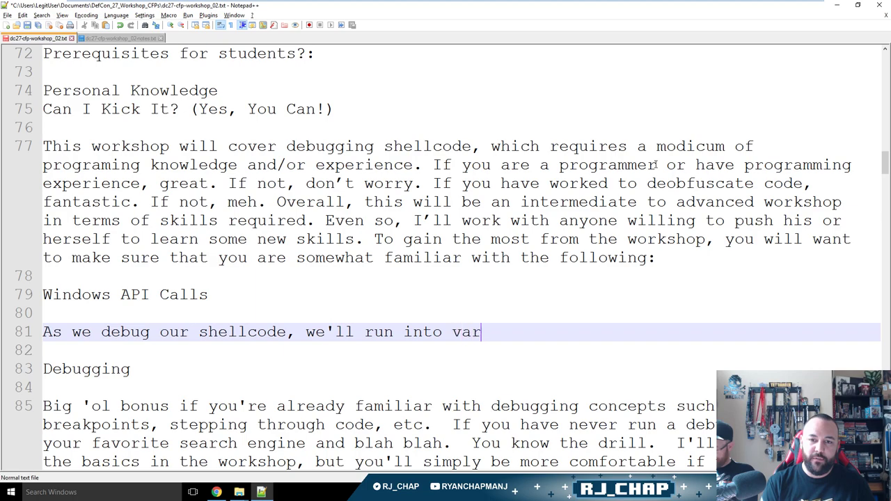
text(ious MS API calls.)
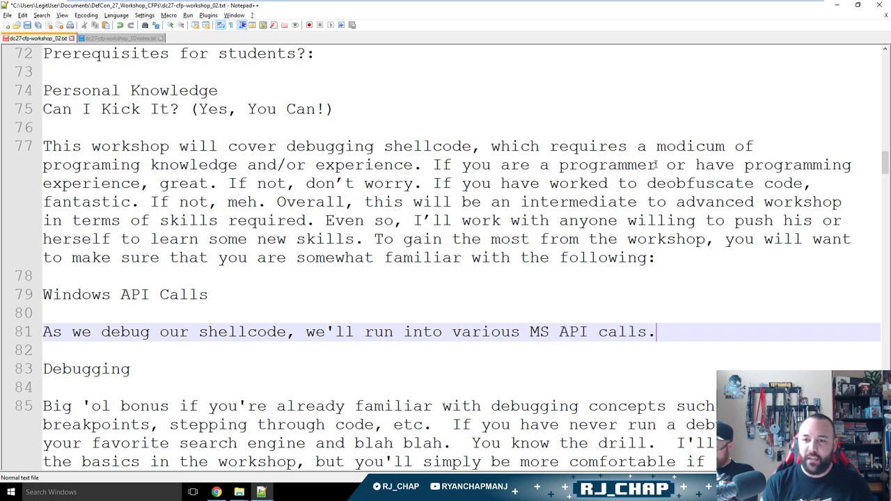
Switch to Chrome, search the web for "ms api calls" and open the Windows API Index result in its own tab.
click(217, 490)
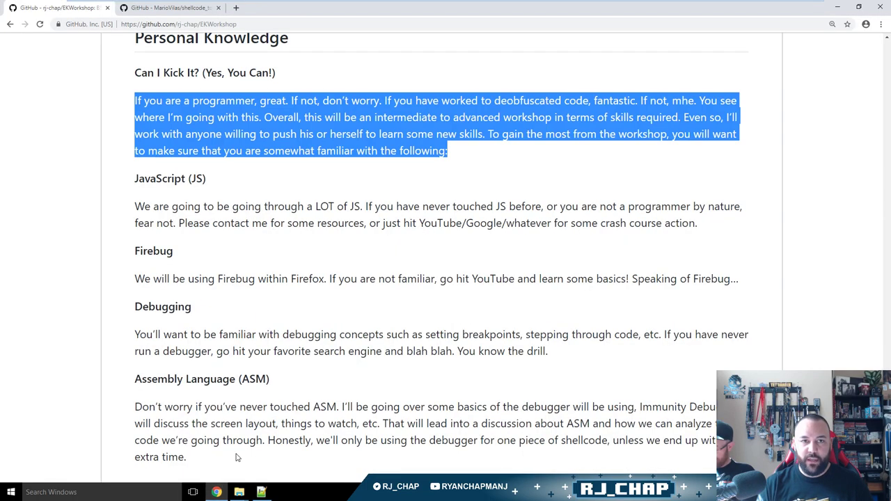
key(ctrl+t)
text(ms api calls)
key(Return)
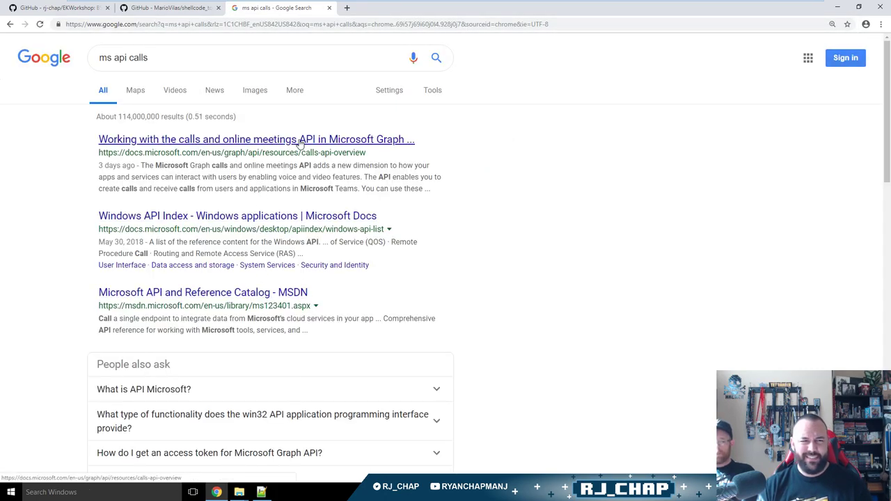
click(260, 217)
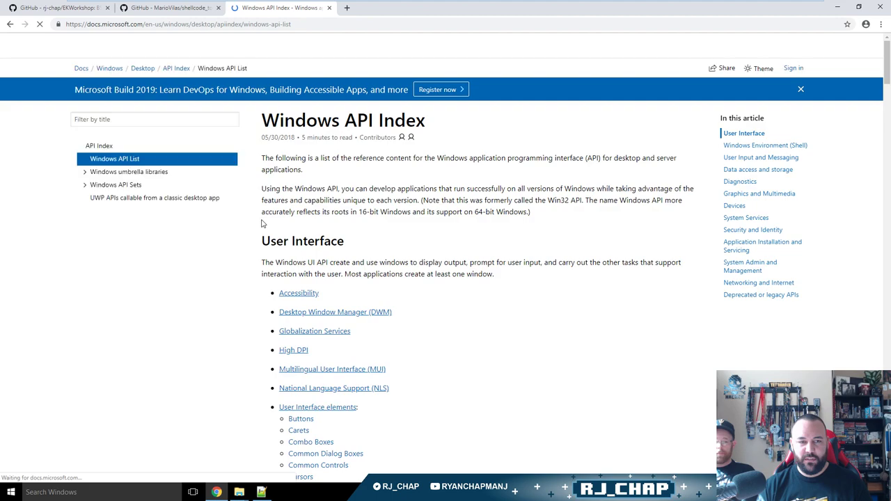
click(10, 24)
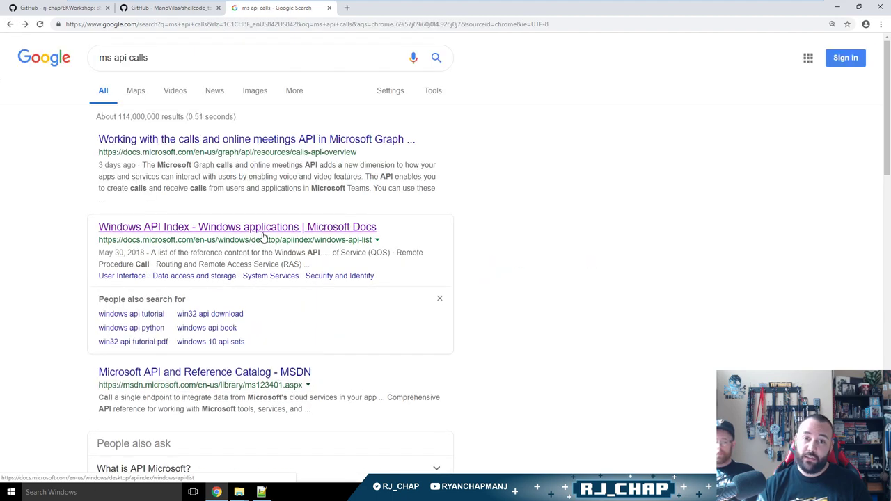
middle_click(265, 235)
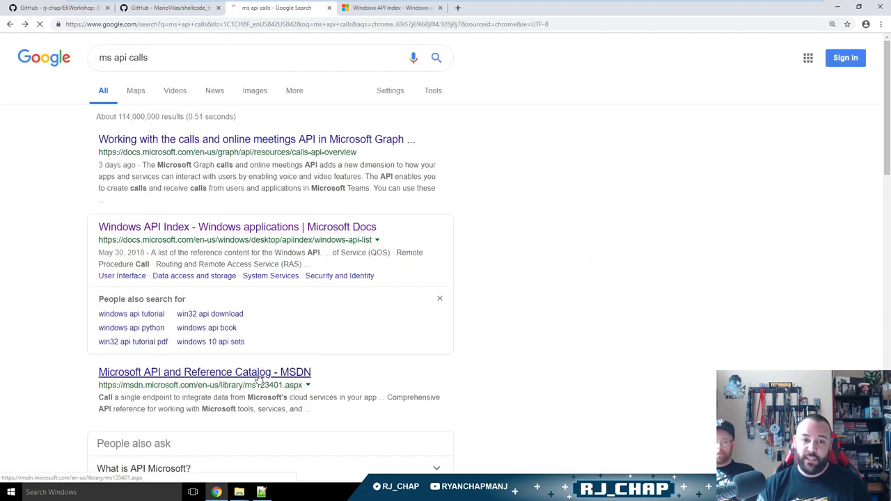
Check the Microsoft API and Reference Catalog page, close it, and look through the Windows API Index page.
click(259, 372)
scroll(797, 305, down, 5)
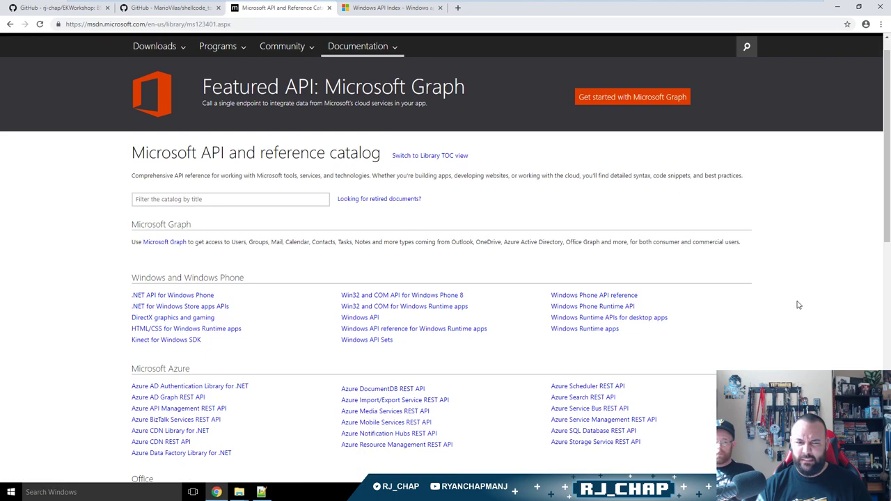
key(ctrl+w)
scroll(685, 325, down, 4)
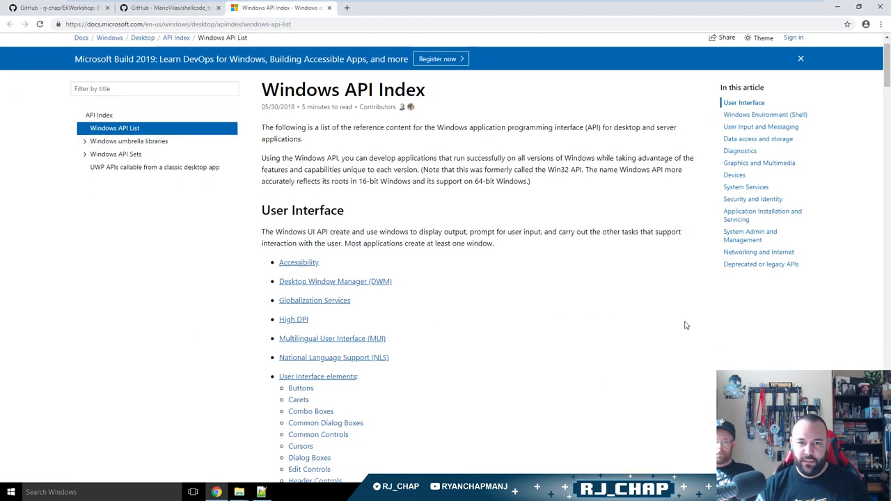
scroll(686, 325, down, 5)
scroll(685, 325, down, 17)
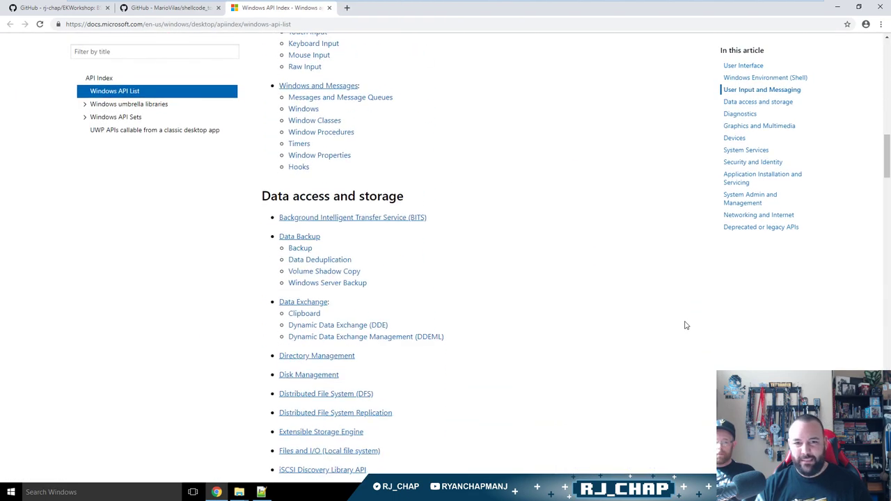
Copy the Windows API Index address and insert it in Notepad++ after "MS API calls" as a parenthesised "e.g." reference.
key(ctrl+l)
key(ctrl+c)
key(ctrl+Tab)
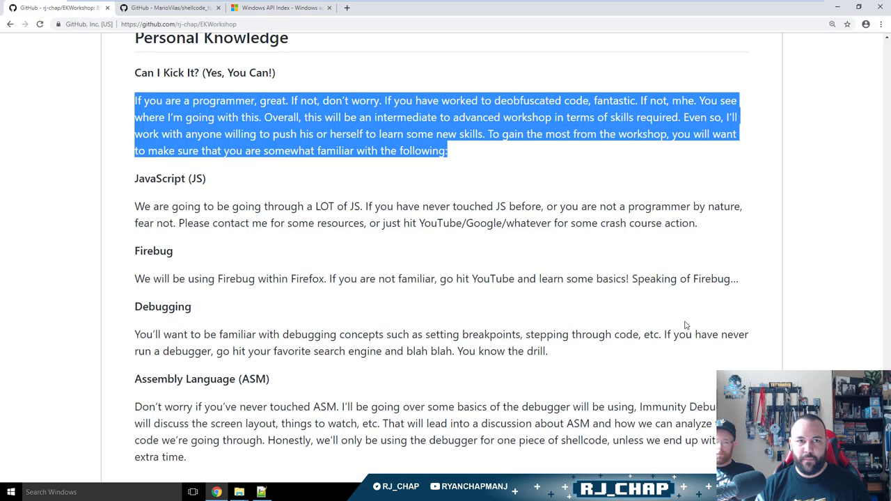
key(ctrl+Tab)
key(alt+Tab)
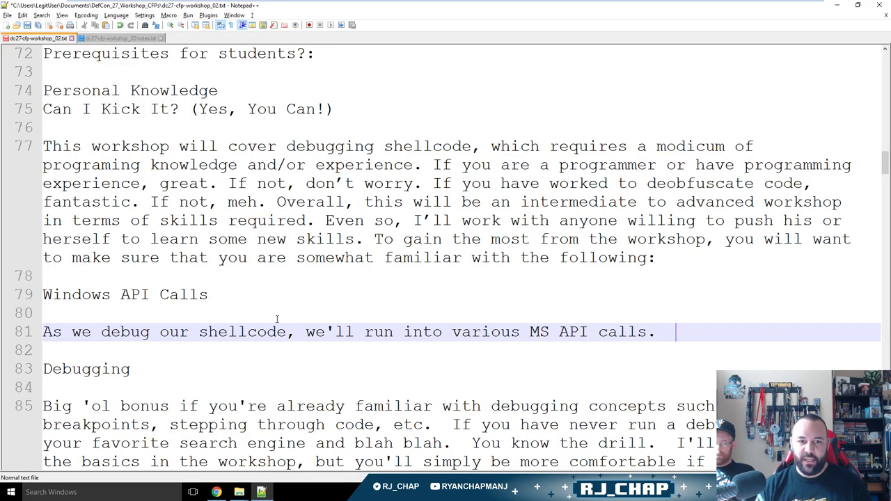
key(BackSpace)
key(BackSpace)
text((e.g.)
key(ctrl+v)
text())
key(Insert)
End the sentence after the URL and start the next one with "If you have seen CreateProcessA or".
text(.  If )
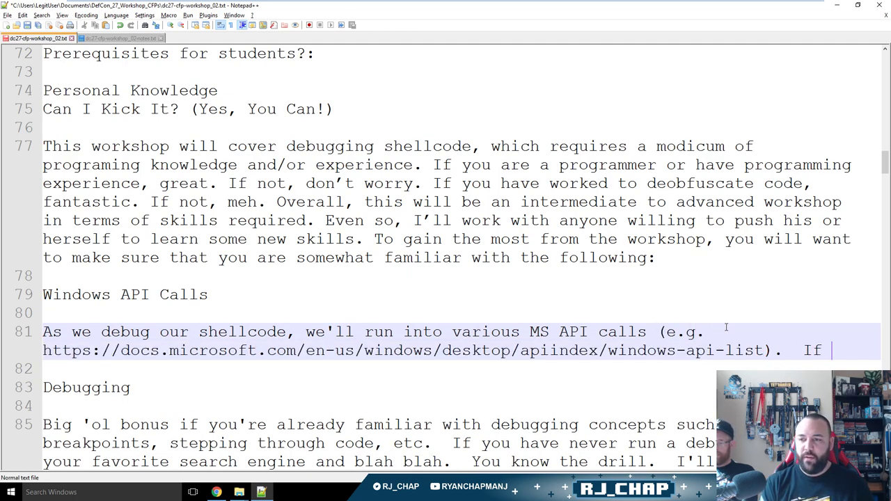
text(you have seen)
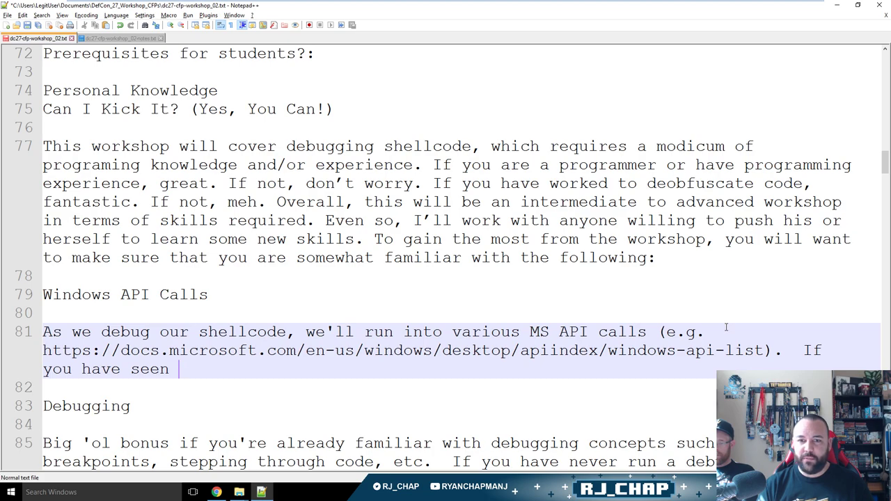
text(Craete)
key(BackSpace)
key(BackSpace)
key(BackSpace)
key(BackSpace)
key(BackSpace)
text(reateProcessA)
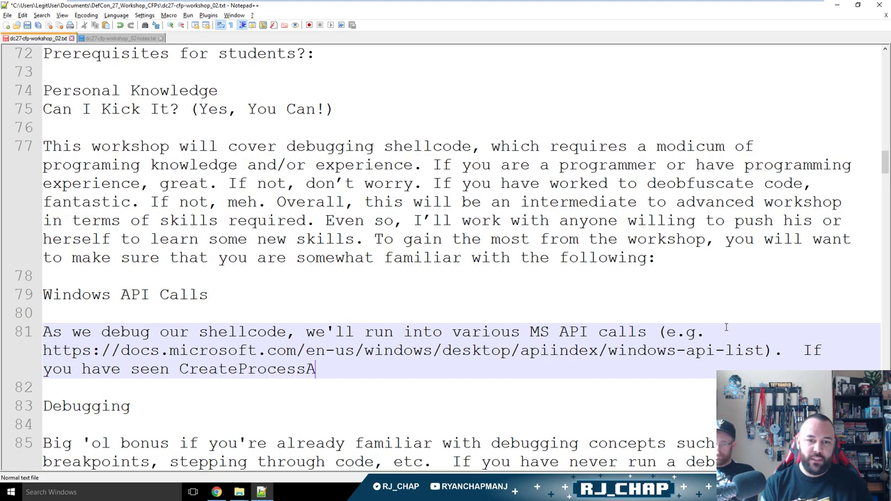
text( or)
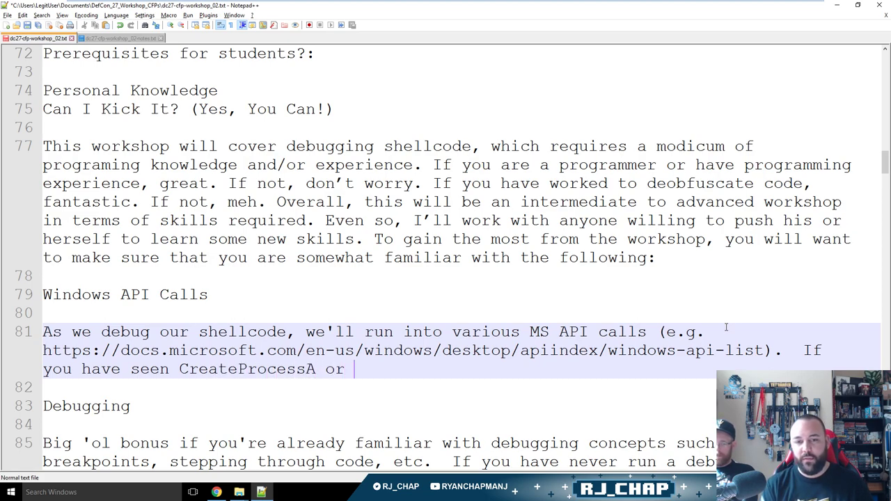
Replace the "If" opening the CreateProcessA sentence with "For example, if you".
key(Left)
key(Left)
key(Left)
key(Left)
key(ctrl+shift+Left)
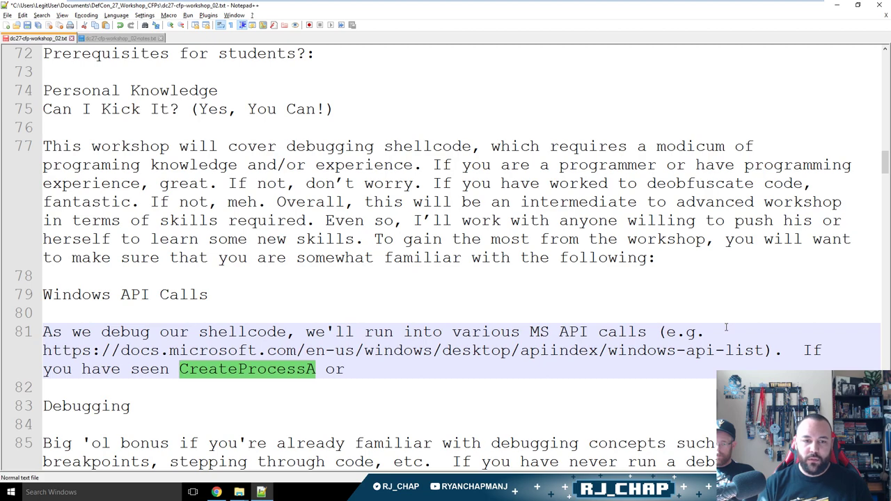
key(Right)
key(ctrl+Left)
key(shift+Right)
key(shift+Right)
text(For example, if you)
key(Right)
Replace the leftover "you have seen" before CreateProcessA with "see".
key(shift+End)
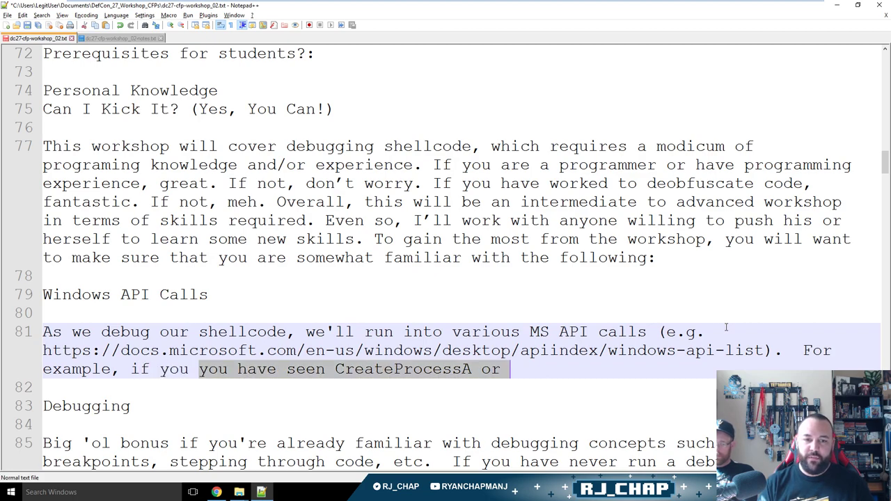
key(Left)
key(shift+Right)
key(shift+Right)
key(shift+Right)
key(shift+Right)
key(shift+Right)
key(shift+Right)
key(shift+Right)
key(shift+Right)
key(shift+Right)
key(shift+Right)
key(shift+Right)
key(shift+Right)
key(shift+Right)
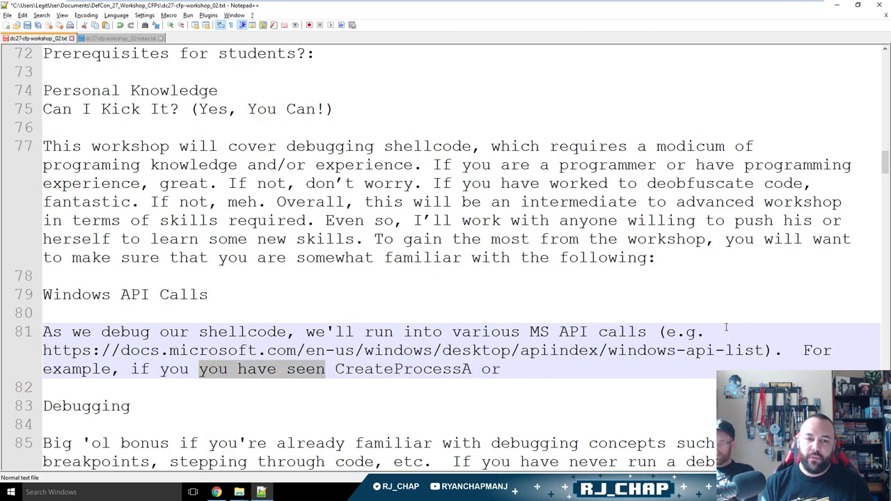
text(see)
Replace the trailing "or" after CreateProcessA with "and have no idea what this is, you may run into issues with the workshop.".
key(BackSpace)
key(BackSpace)
key(BackSpace)
text(and have no idea what )
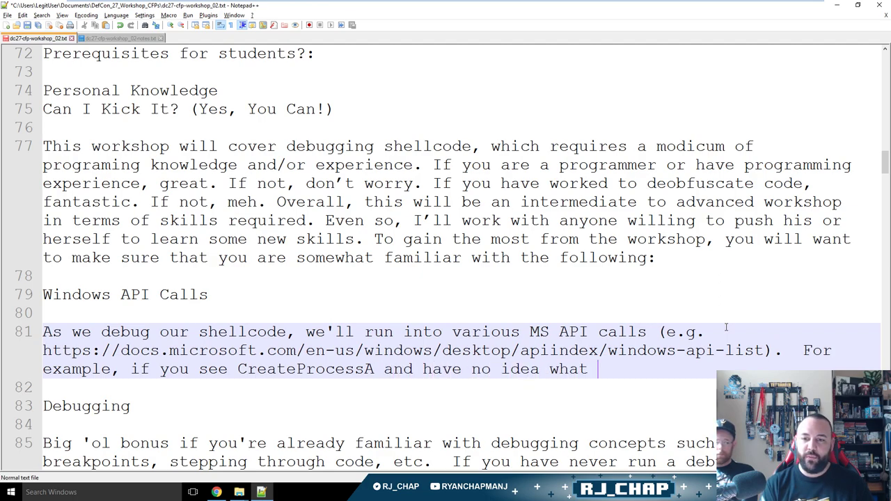
text(this is, you)
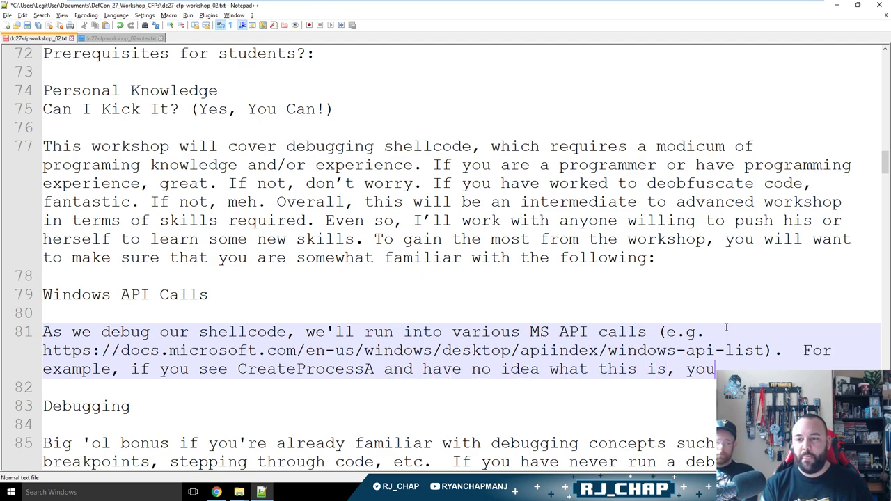
text( may run into issues )
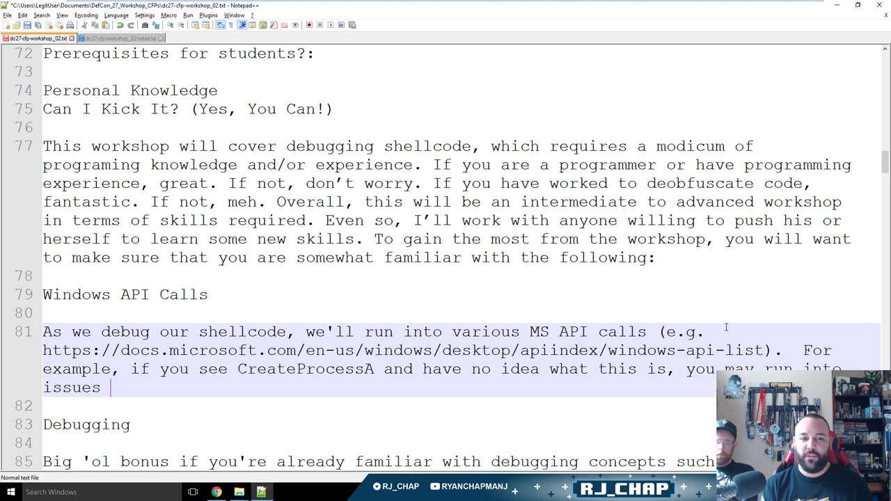
text(with the workshop.  )
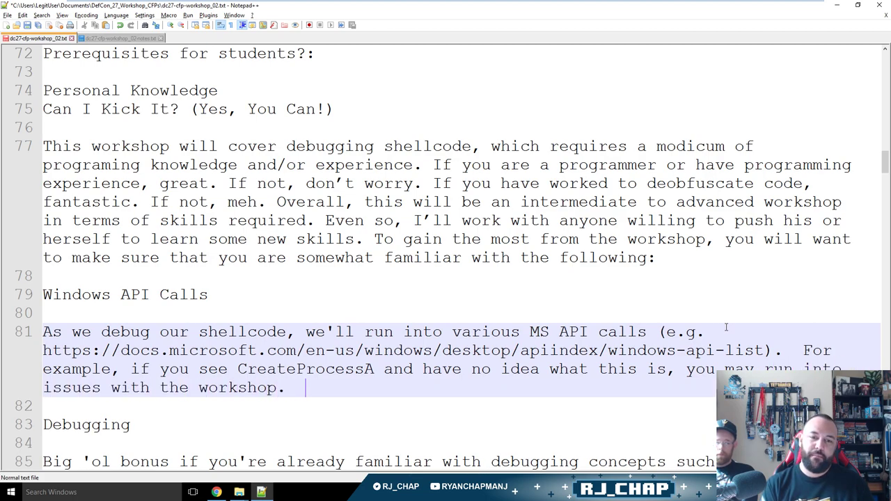
Add "Meanwhile, if you can simply Google" followed by an opening quotation mark and CreateProcessA copied from the previous sentence.
text(Meanwhile, if you can simply Goog)
key(BackSpace)
text(Google ")
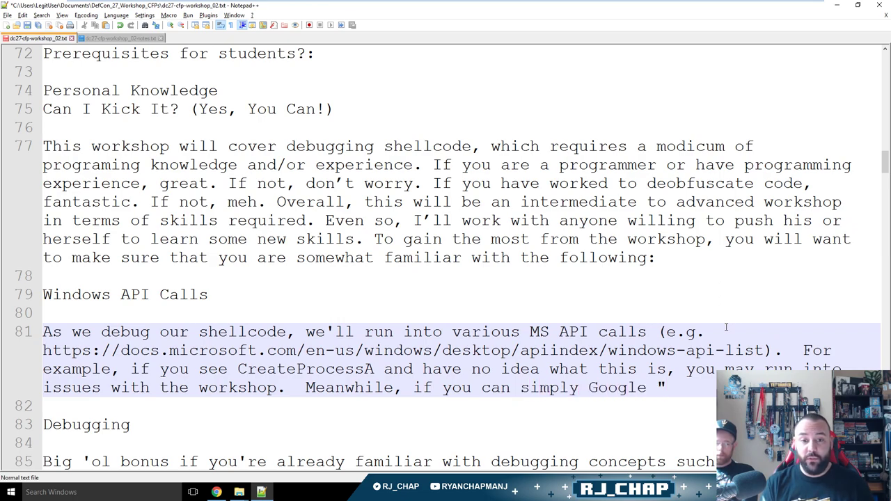
double_click(311, 368)
key(ctrl+c)
click(690, 384)
key(ctrl+v)
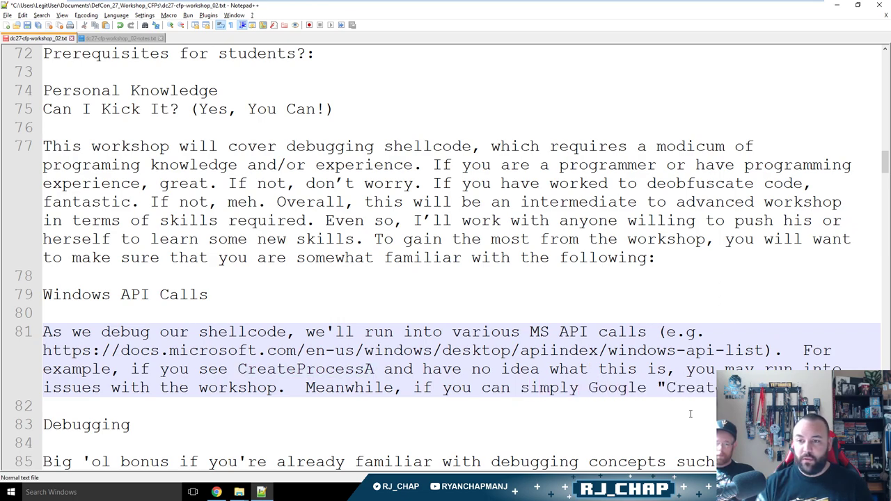
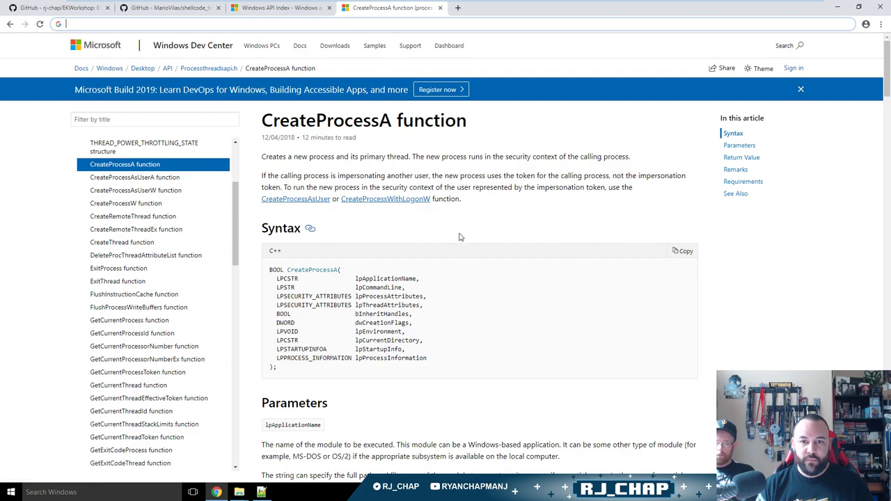
Finish the sentence with "find, you know, the first hit on Google to be:", the CreateProcessA documentation URL, and ", you're golden!".
key(ctrl+1)
key(alt+Tab)
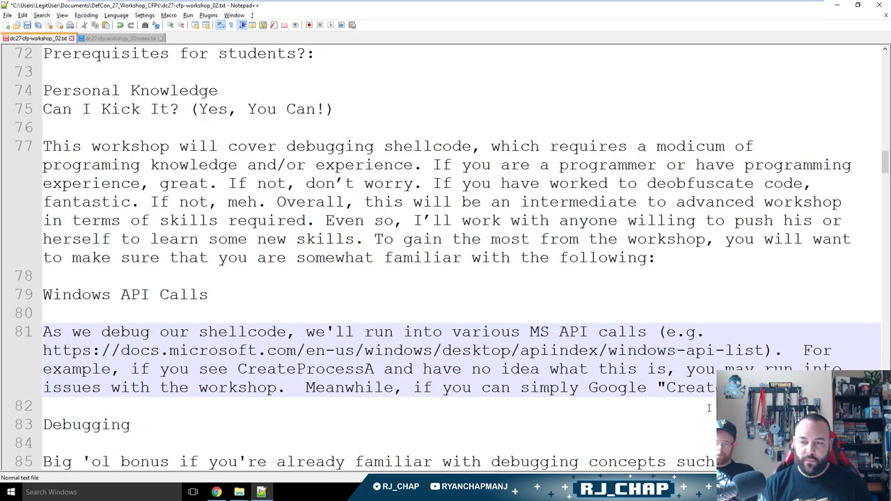
text(find, you know, the first hit on Google to be:)
text(https://docs.microsoft.com/en-us/windows/desktop/api/processthreadsapi/nf-processthreadsapi-createprocessa)
text(.)
key(BackSpace)
text(, you're golden.)
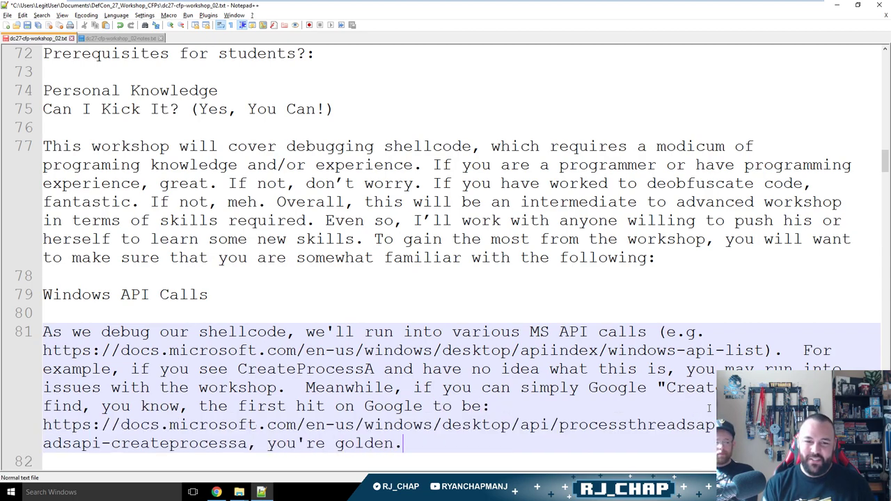
text(!)
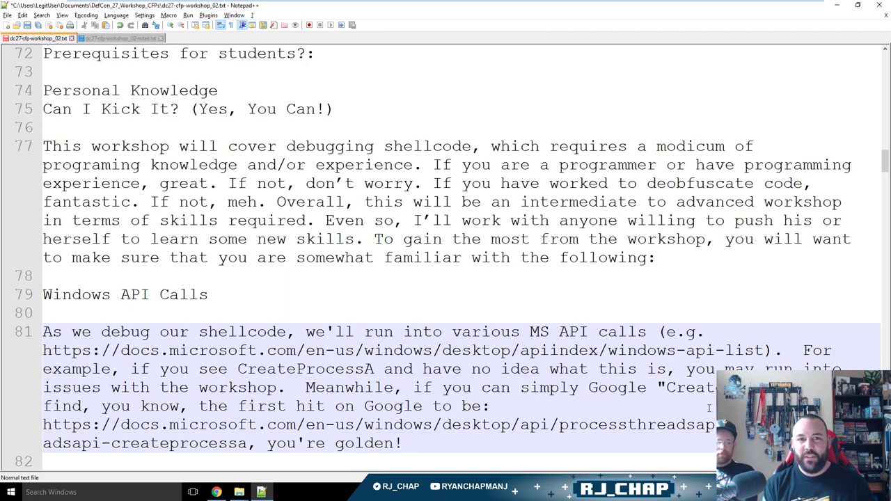
Return to the CreateProcessA function page in Chrome, highlight the "A" suffix in its title, and enlarge the page.
key(alt+Tab)
key(ctrl+Tab)
key(ctrl+Tab)
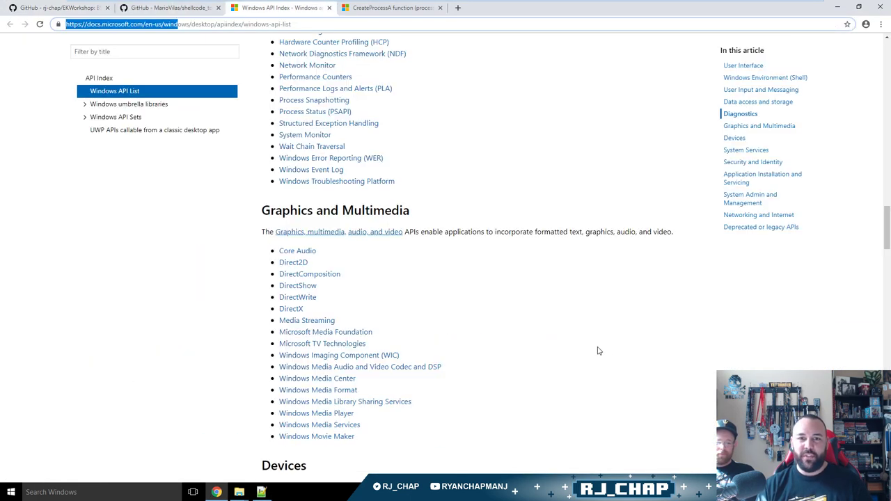
key(ctrl+Tab)
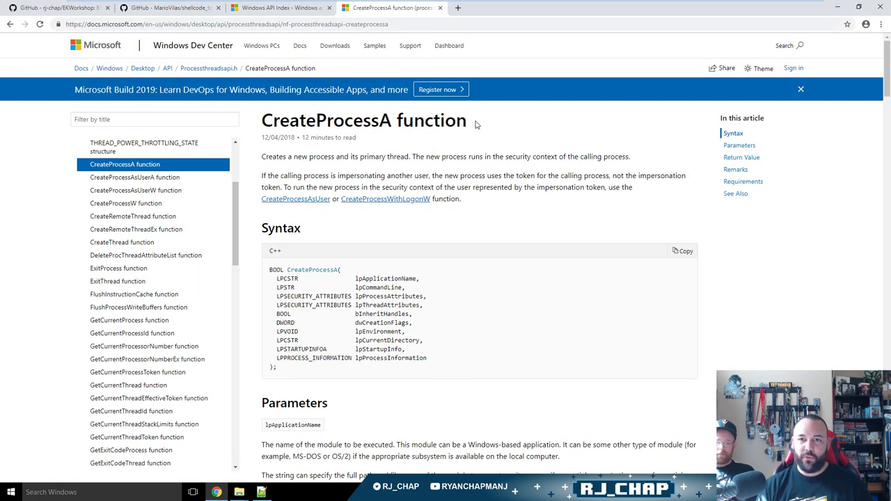
drag(391, 121, 379, 121)
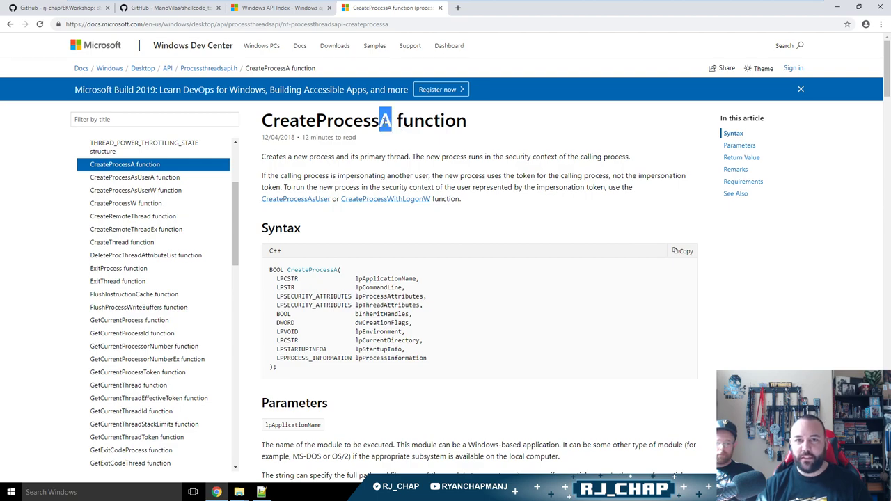
key(ctrl+plus)
key(ctrl+plus)
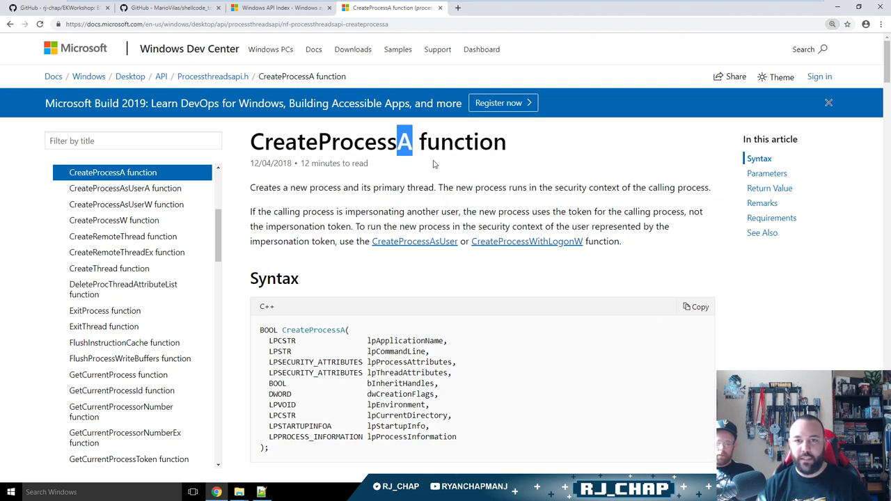
Highlight the "A" suffix in the CreateProcessA page title several times to point it out, and clear the selection.
click(425, 163)
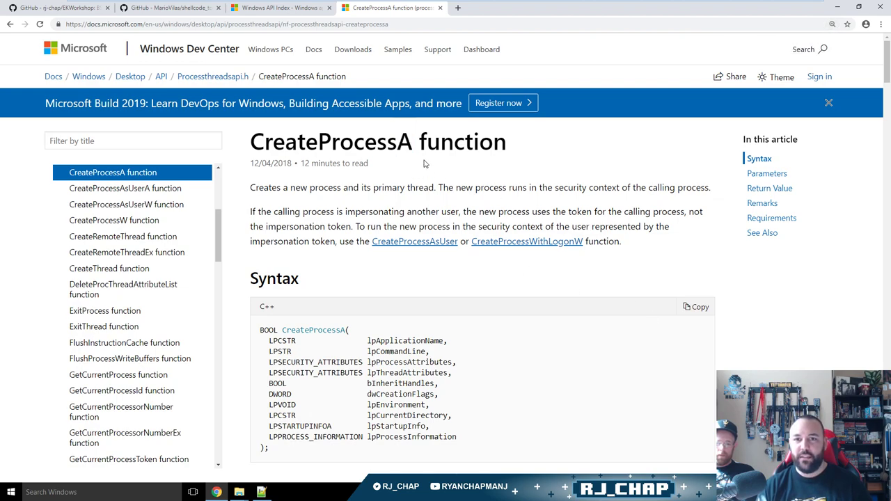
drag(412, 145, 396, 144)
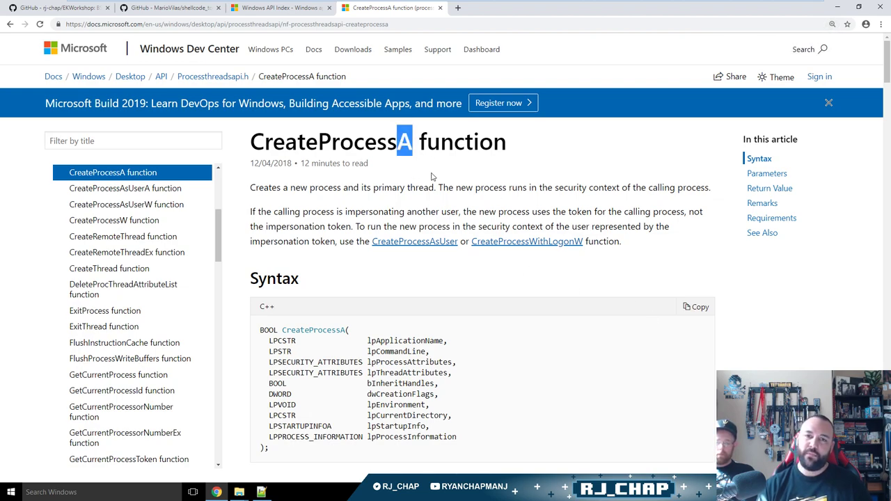
click(419, 169)
drag(408, 147, 395, 145)
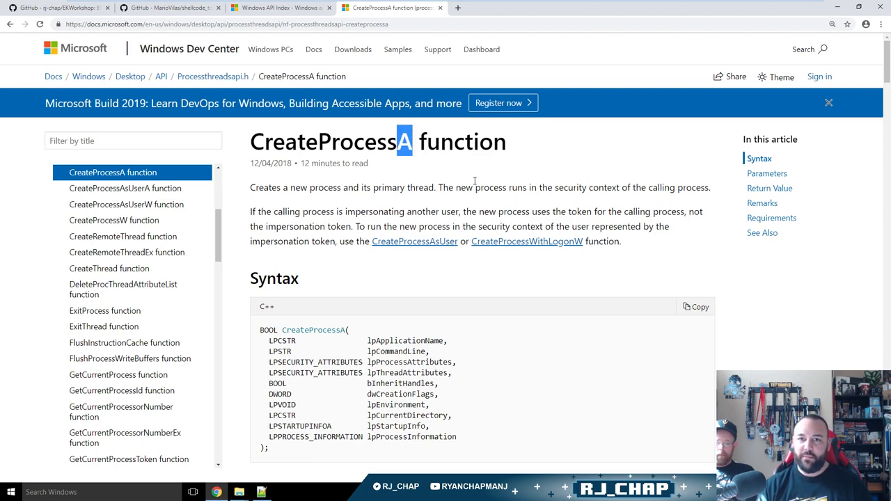
click(415, 151)
mouse_move(397, 148)
mouse_down()
mouse_move(416, 150)
mouse_move(396, 145)
mouse_up()
click(437, 161)
click(539, 184)
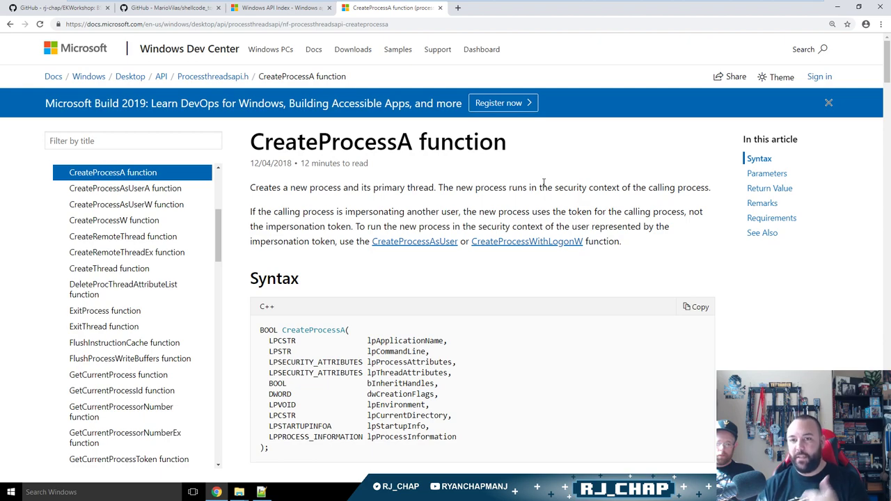
drag(414, 146, 396, 146)
click(522, 207)
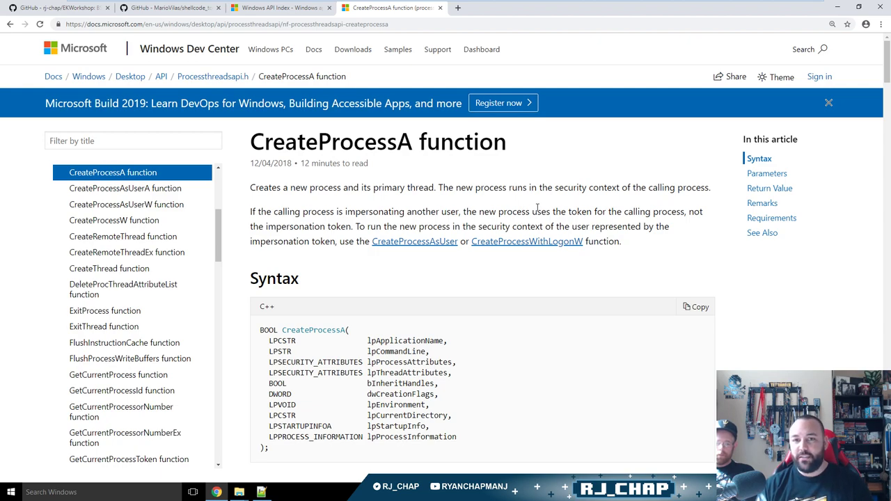
Search Google in a new tab for "ms api call ex", read the Stack Overflow answers on the Ex suffix, and close the tab.
key(ctrl+t)
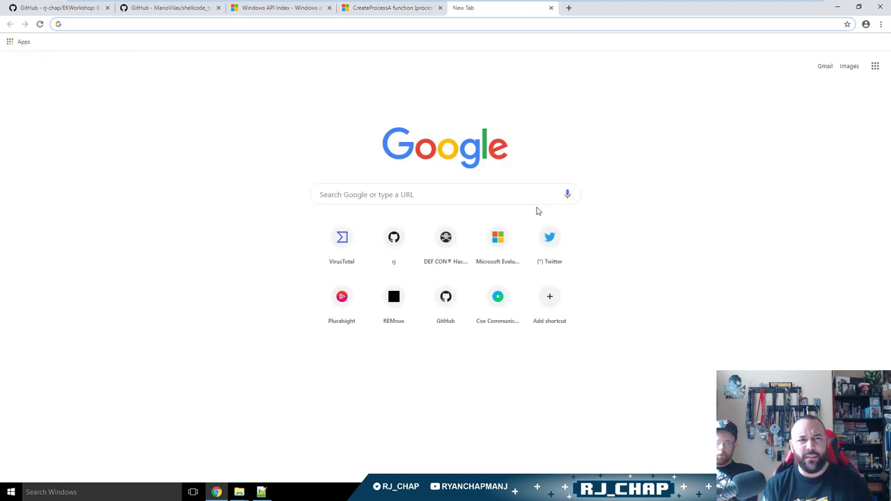
text(ms api call ex)
key(Return)
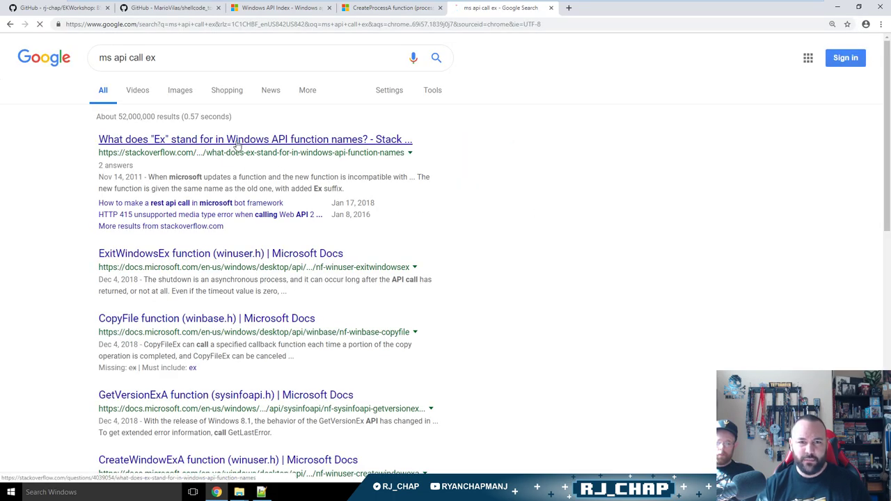
click(236, 143)
scroll(175, 336, down, 2)
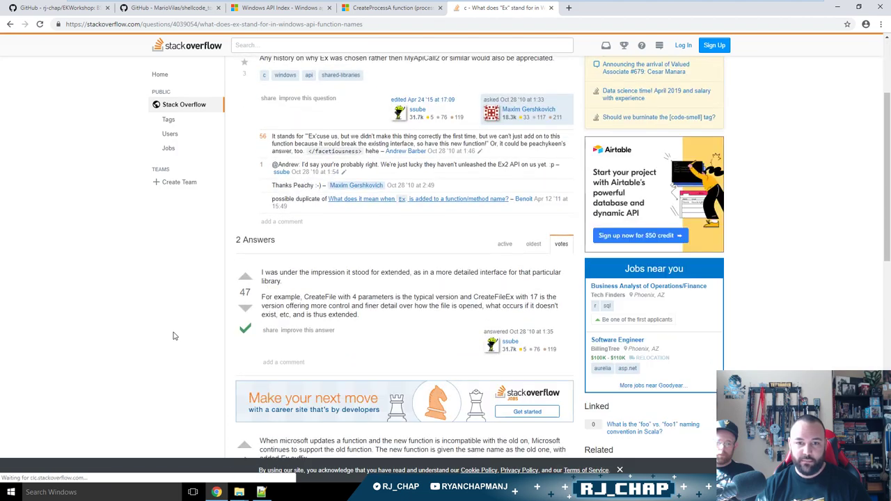
scroll(175, 337, down, 3)
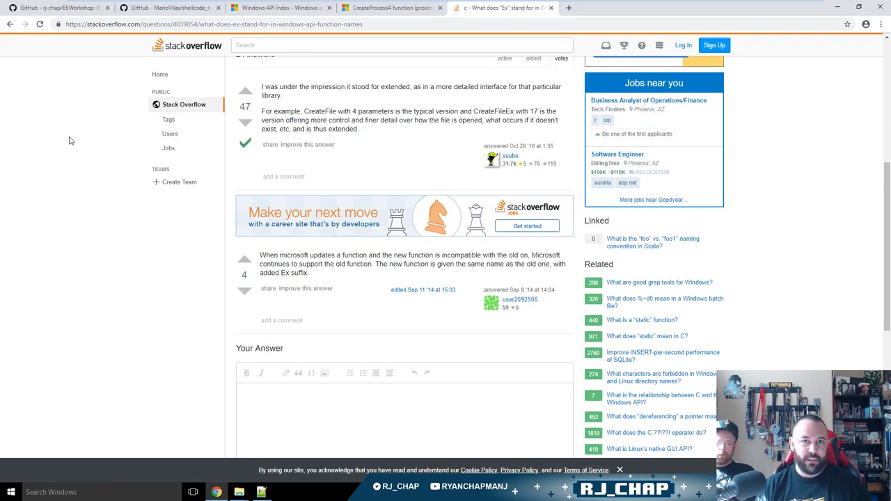
key(ctrl+w)
Search Google for "createfileex", correcting the autocompleted query "createfileexclusively".
key(ctrl+l)
text(createfileexclusively)
key(Return)
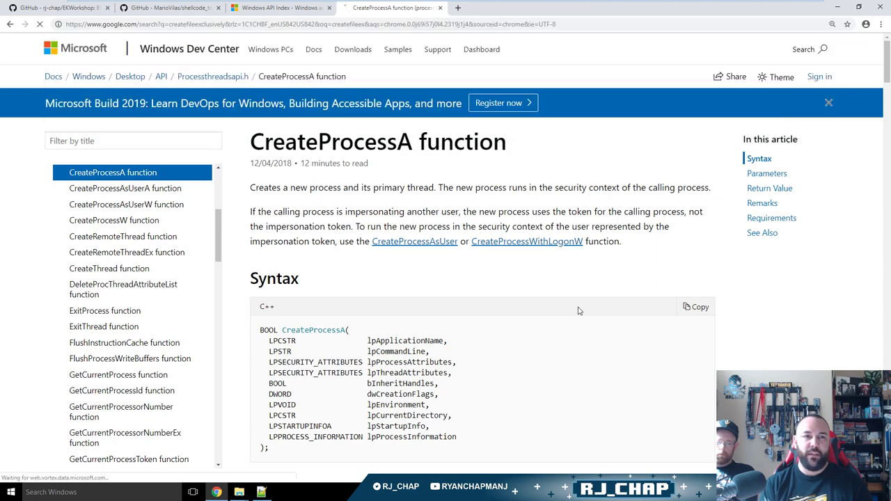
click(201, 57)
key(shift+Left)
key(shift+Left)
key(shift+Left)
key(shift+Left)
key(shift+Left)
key(shift+Left)
key(shift+Left)
key(shift+Left)
key(shift+Left)
key(BackSpace)
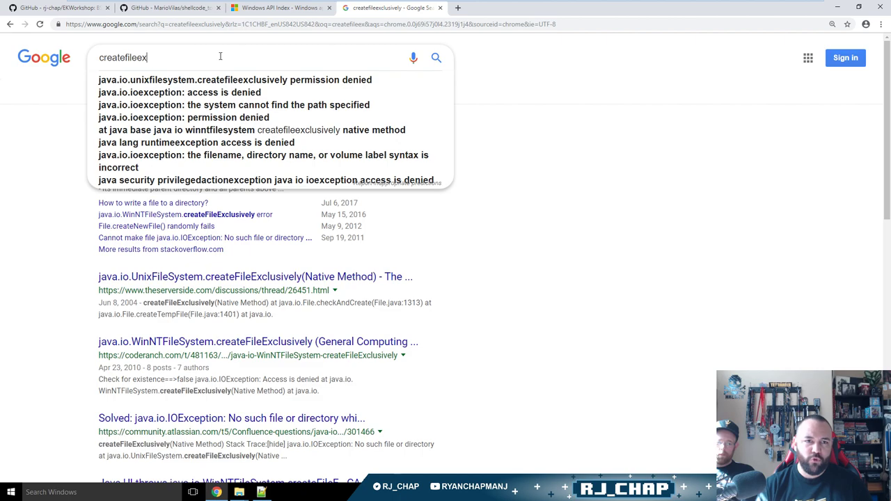
key(Return)
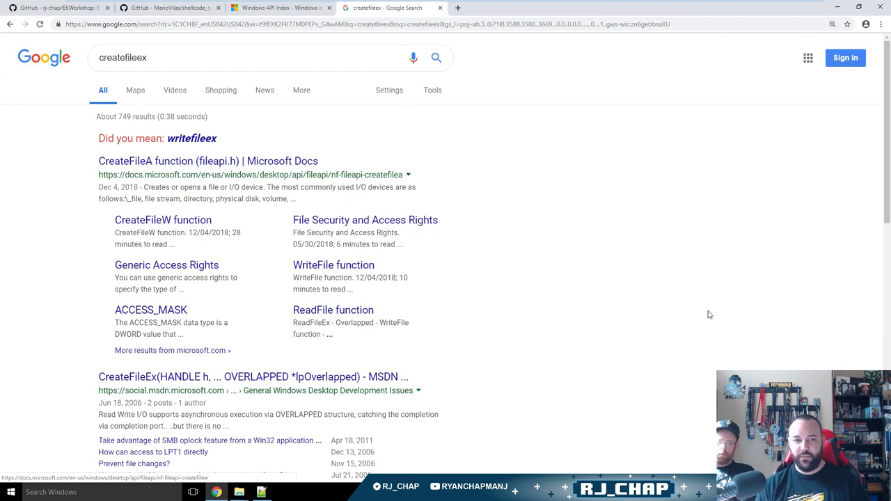
View the CreateFileEx forum thread on MSDN, return to the results, and open the CreateFileA function documentation.
click(153, 381)
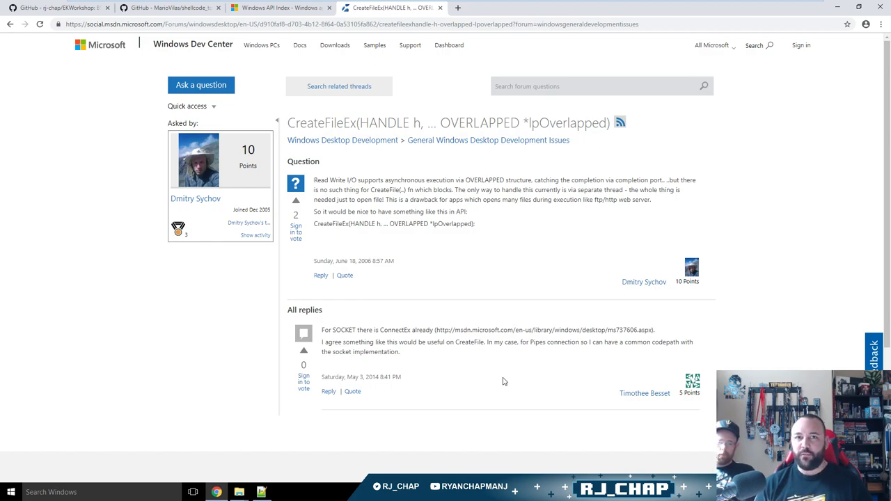
key(alt+Left)
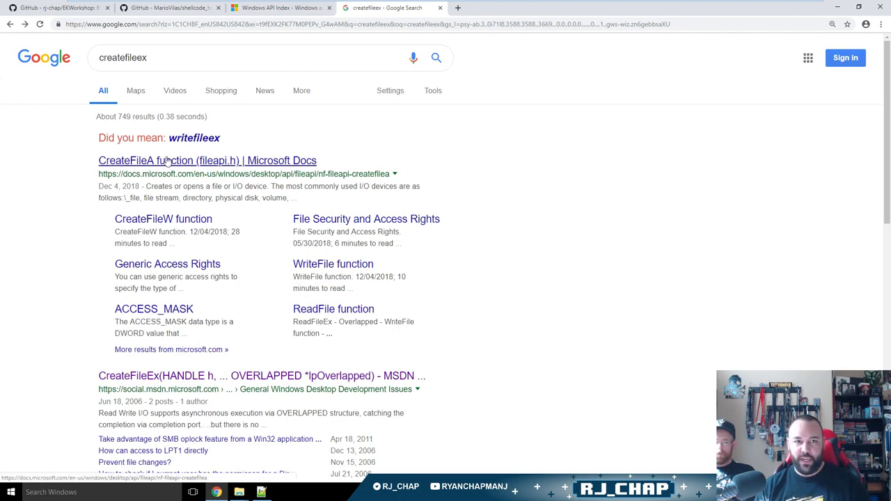
click(169, 162)
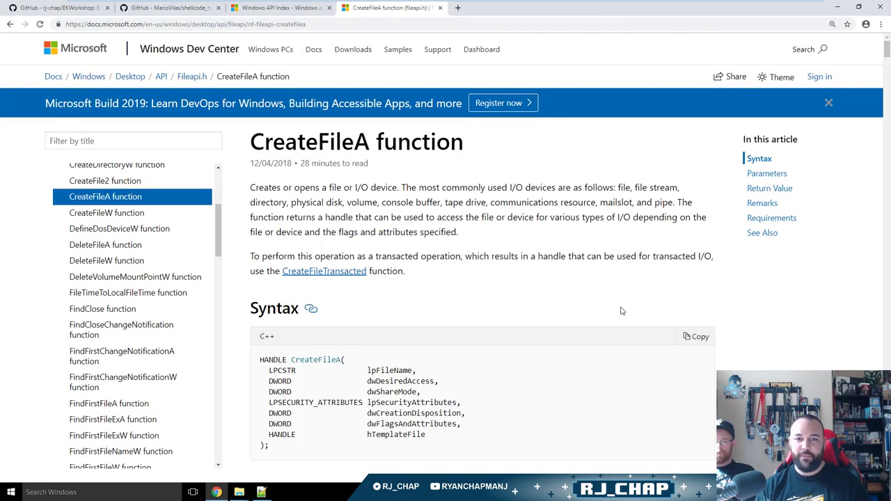
Examine the CreateFileA syntax block, highlighting its function name and parameter list to point them out.
scroll(622, 313, down, 3)
drag(442, 209, 254, 129)
click(542, 211)
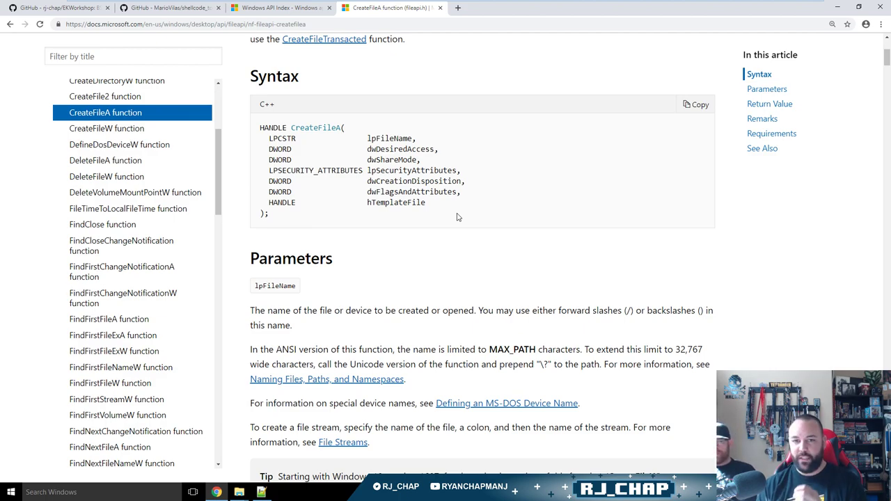
drag(427, 204, 259, 140)
click(487, 212)
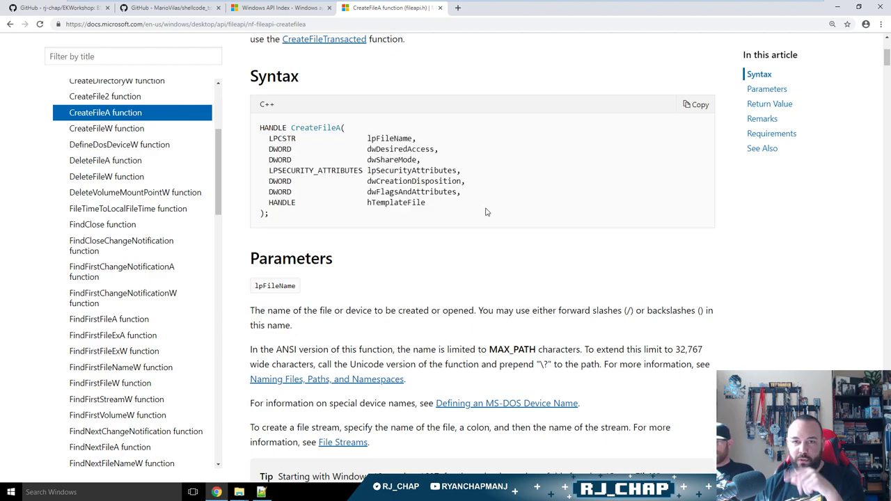
drag(454, 212, 255, 128)
click(492, 209)
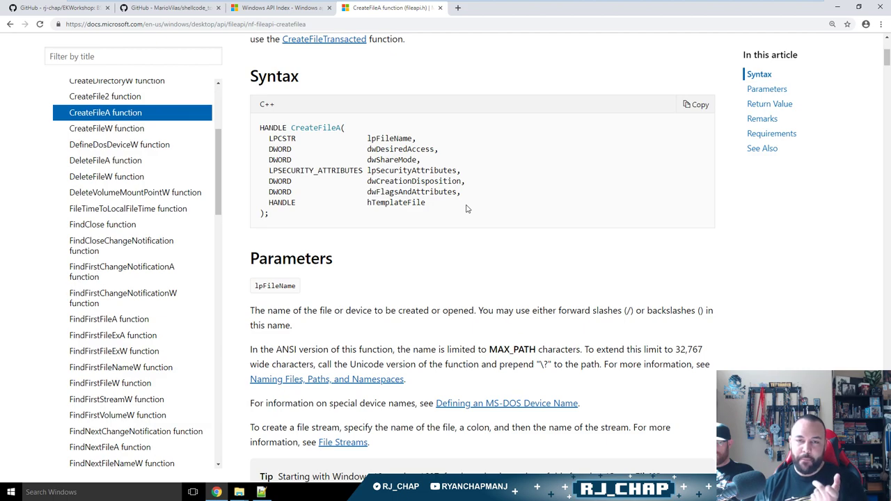
drag(350, 130, 259, 128)
click(549, 176)
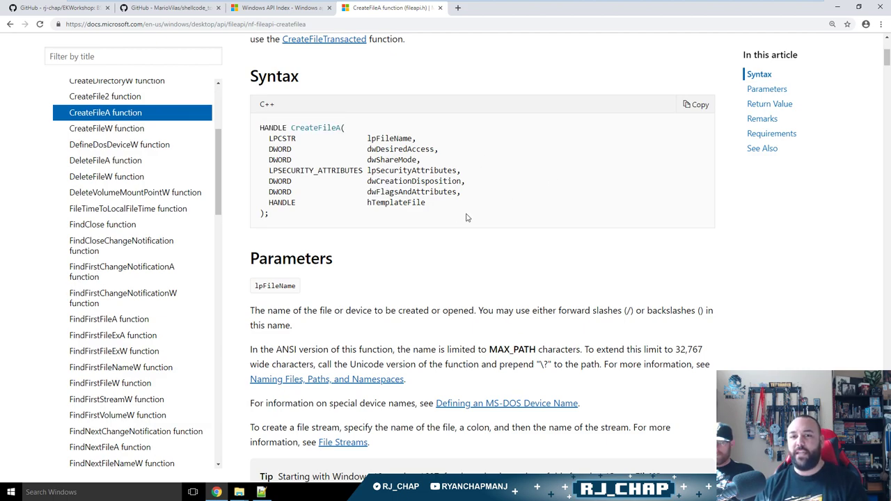
drag(439, 213, 269, 133)
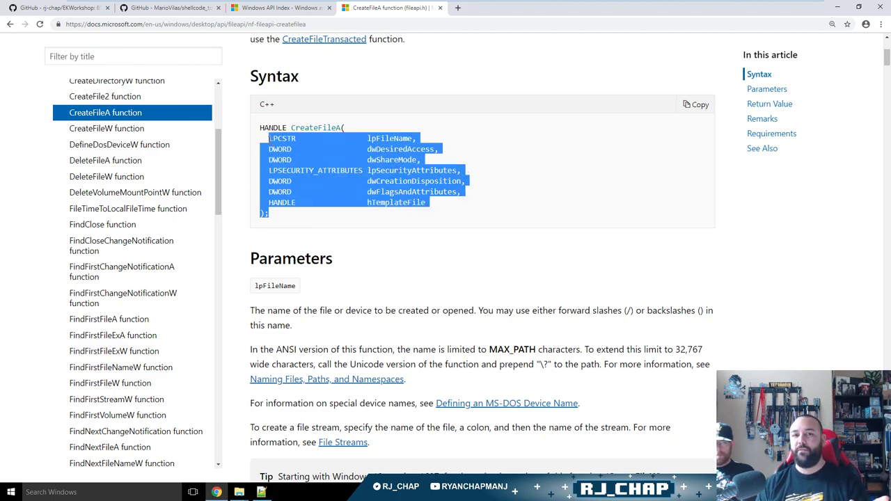
click(554, 177)
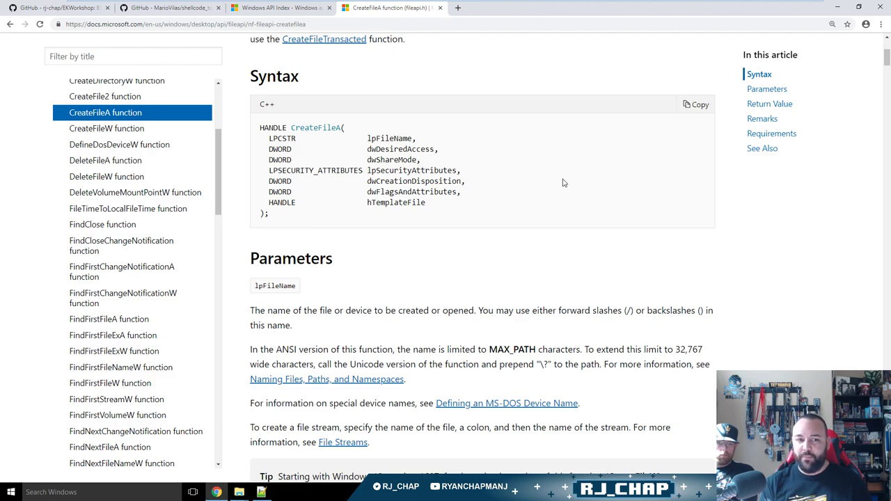
Open a blank Notepad document and write CreateThread and CreateThreadEx on separate lines.
key(super+r)
text(notepad)
key(Return)
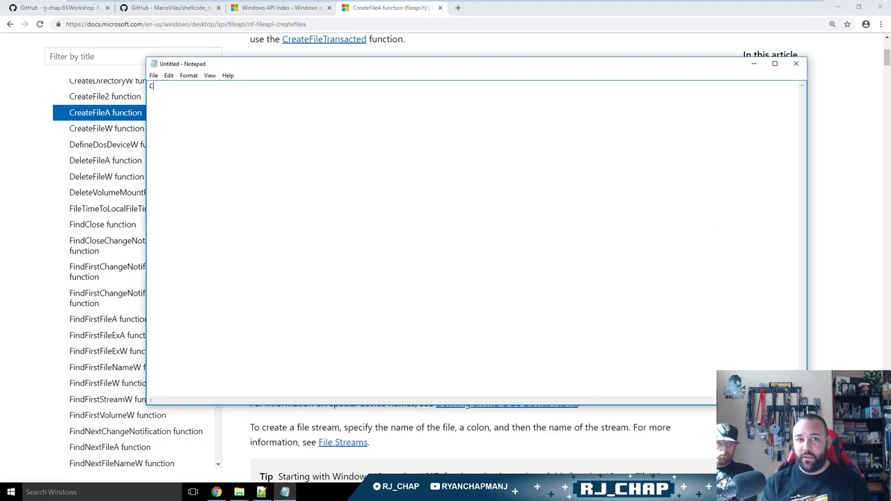
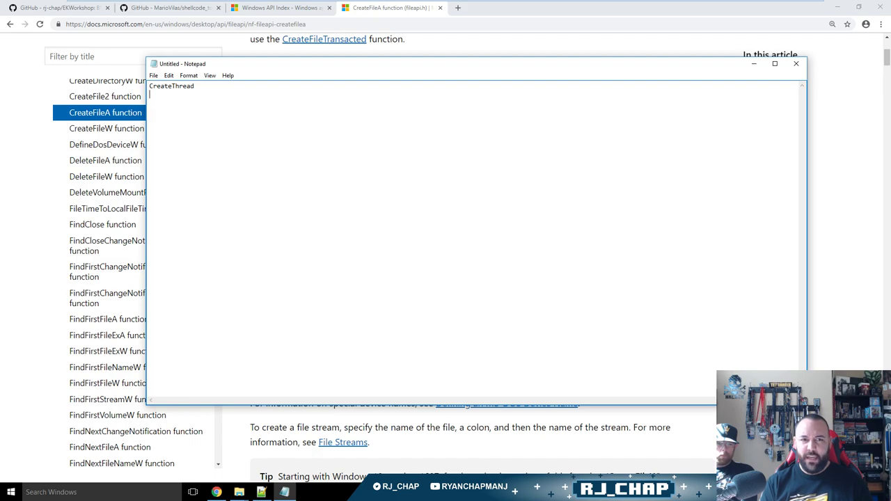
text(reateThreadEx)
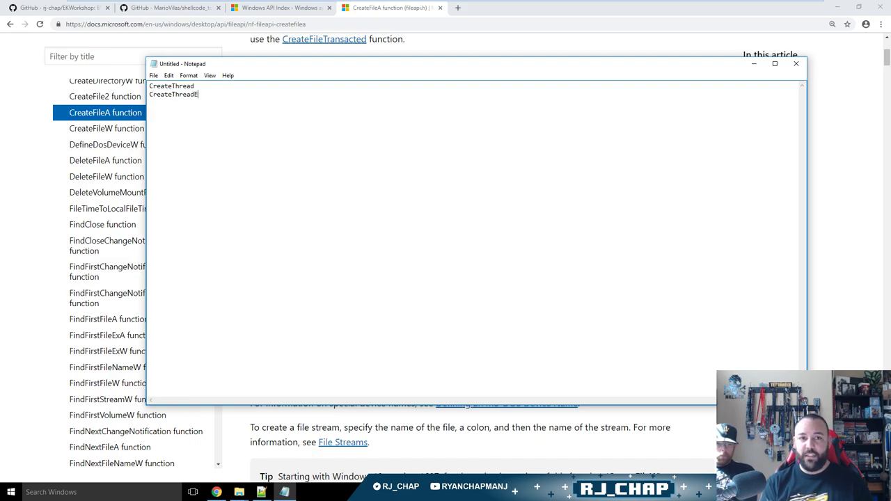
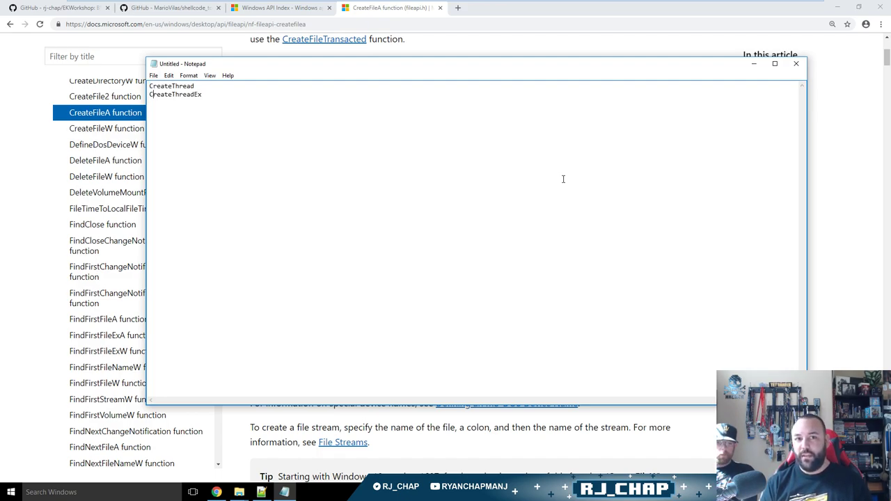
Add "- derp herp perp" under CreateThread and a longer dummy line starting "- derp derp2" under CreateThreadEx, and close Notepad without saving.
key(End)
key(Return)
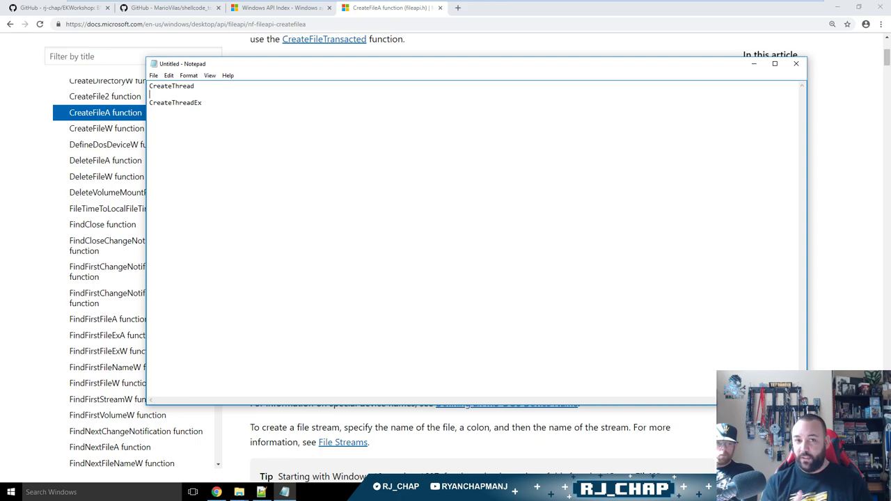
text(derp herp perp)
key(Return)
click(158, 111)
key(Return)
key(BackSpace)
key(End)
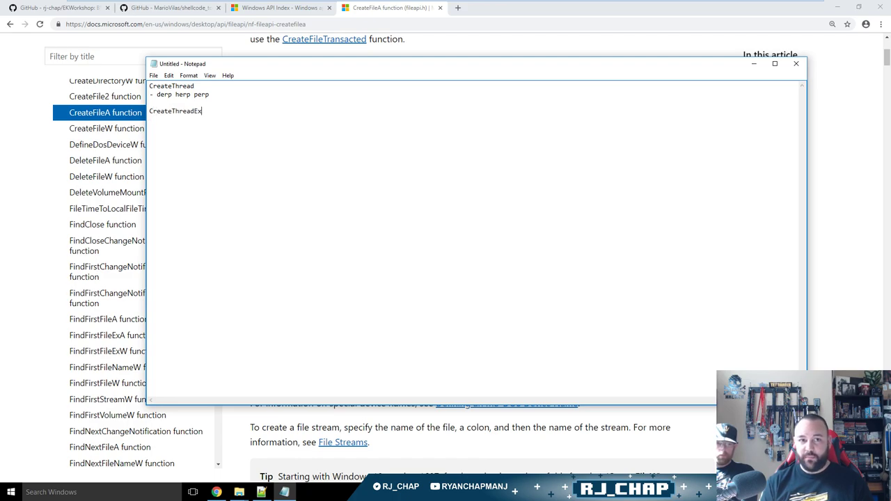
text(- derp der)
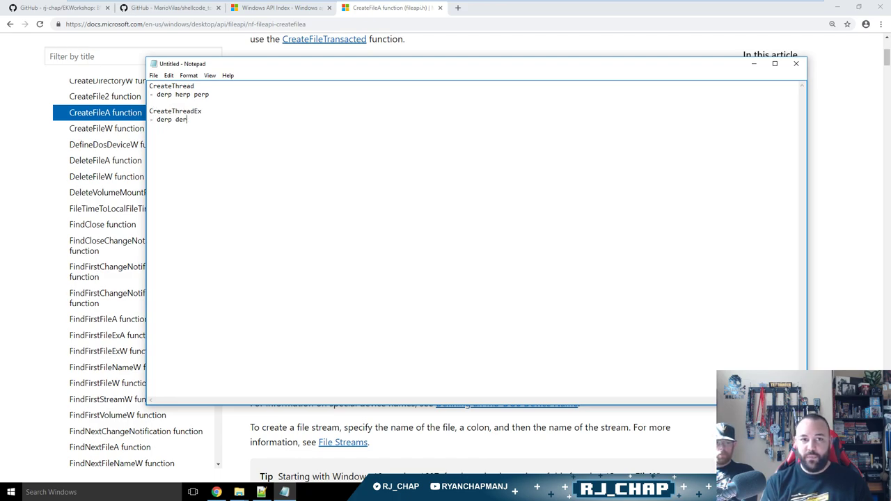
text(p2 herp berpetidy perp)
key(alt+F4)
key(Return)
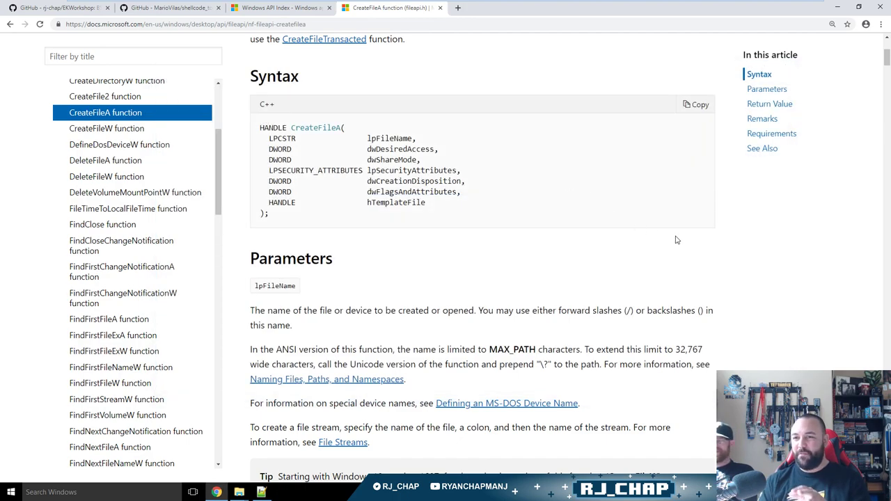
Close the CreateFileA and Windows API Index pages and return to the EKWorkshop GitHub page.
scroll(800, 309, up, 3)
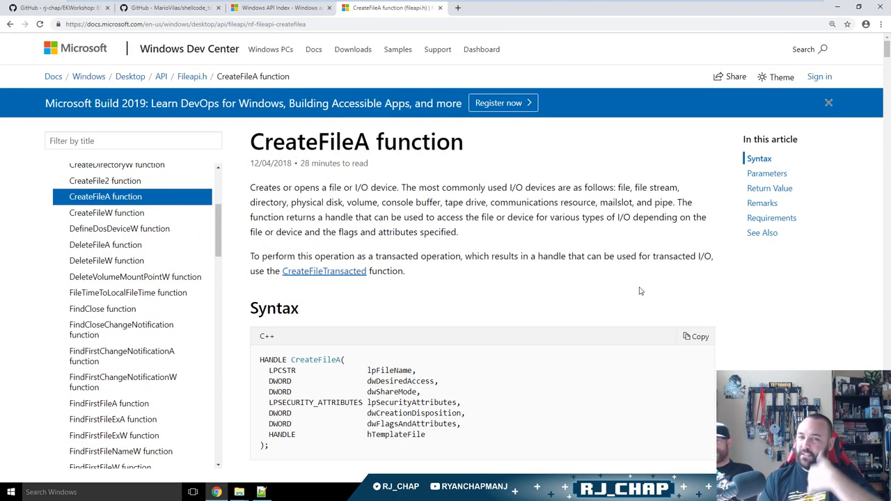
key(ctrl+w)
key(ctrl+w)
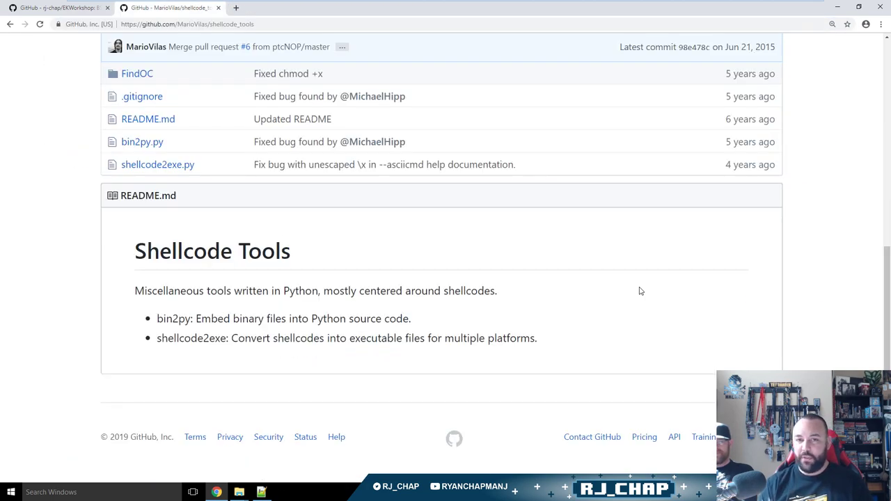
key(ctrl+shift+Tab)
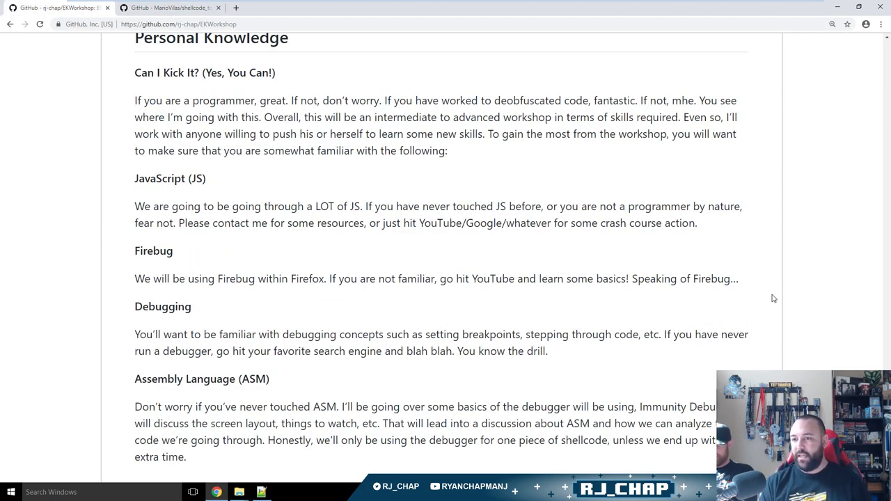
Return to the proposal in Notepad++ and append "The idea being that we'll be focusing quite a bit on MS API docs" to the Windows API Calls paragraph.
key(alt+Tab)
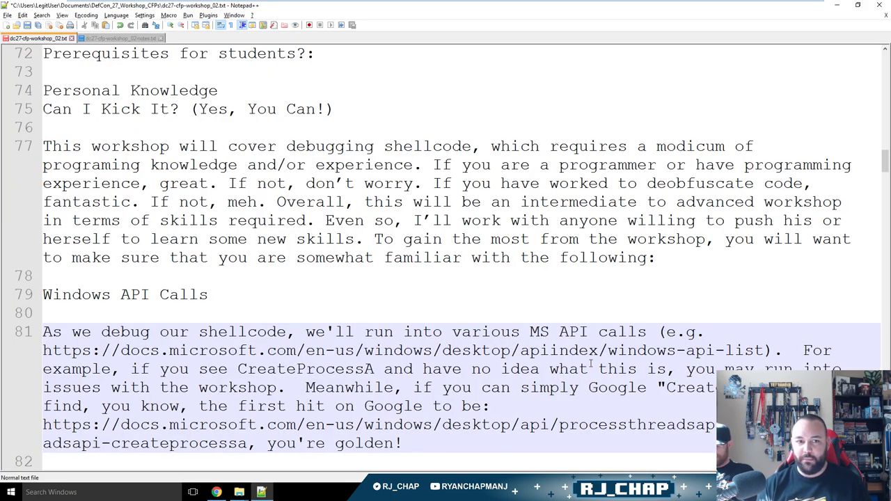
scroll(635, 357, down, 2)
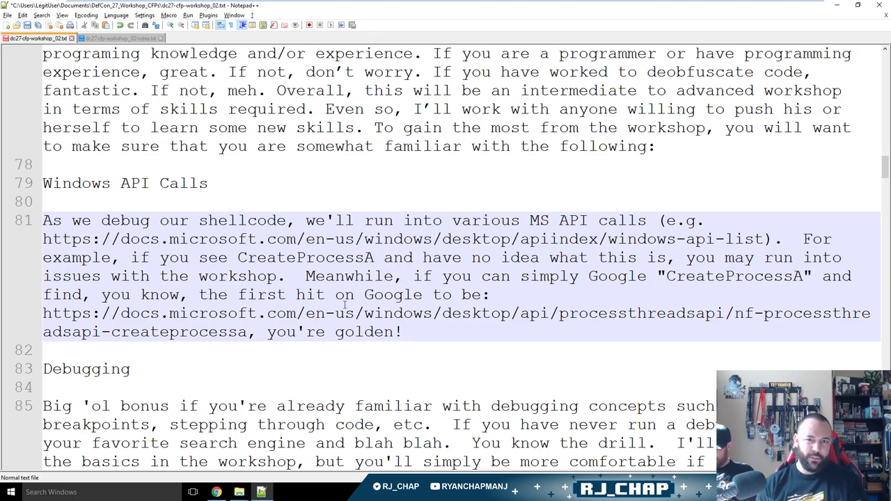
text(The idea be)
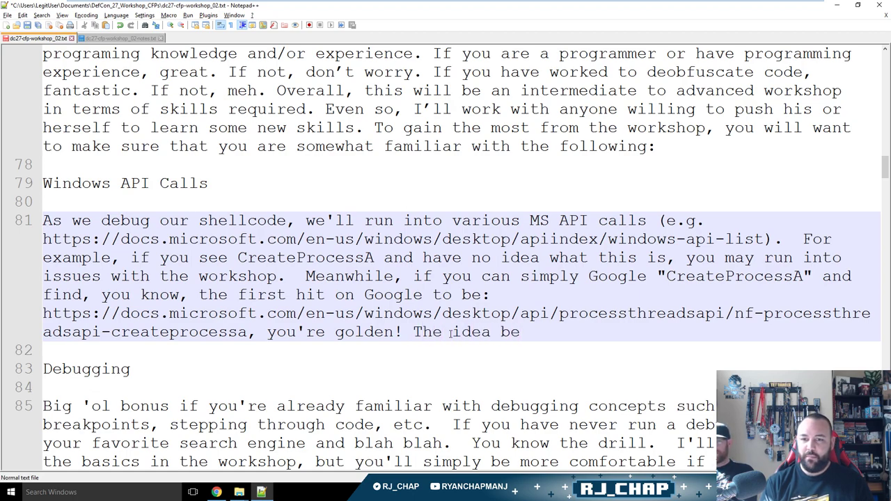
text(ing that we'll be )
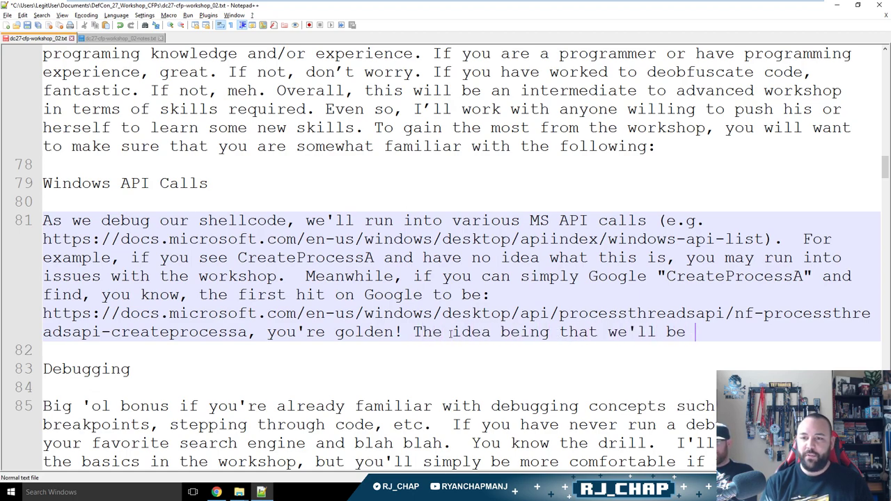
text(focusing quite a bit)
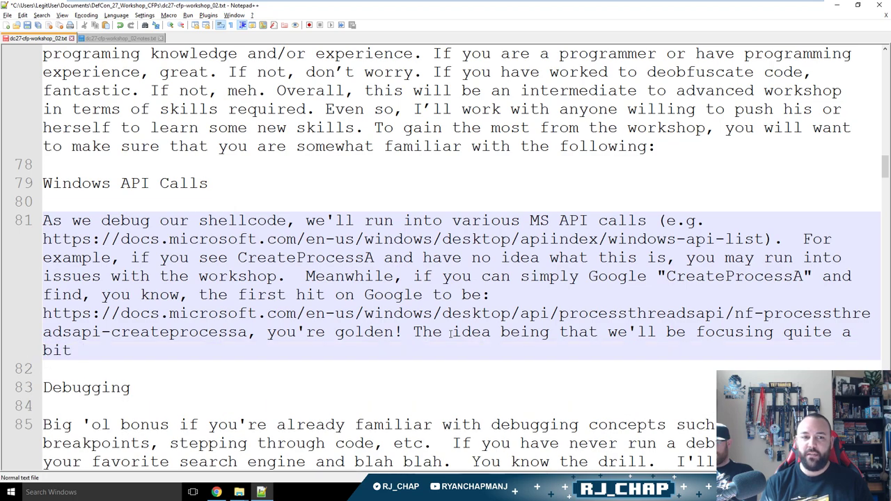
text( on MS API docs)
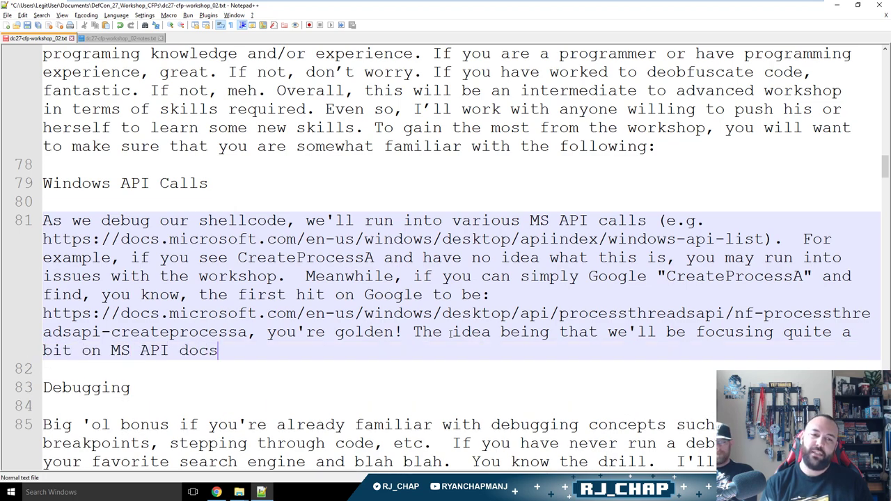
Continue the sentence with "online (Google FTW! Unless you like to use Bing, in which case, don't bother signing up).".
text( online (Google FT)
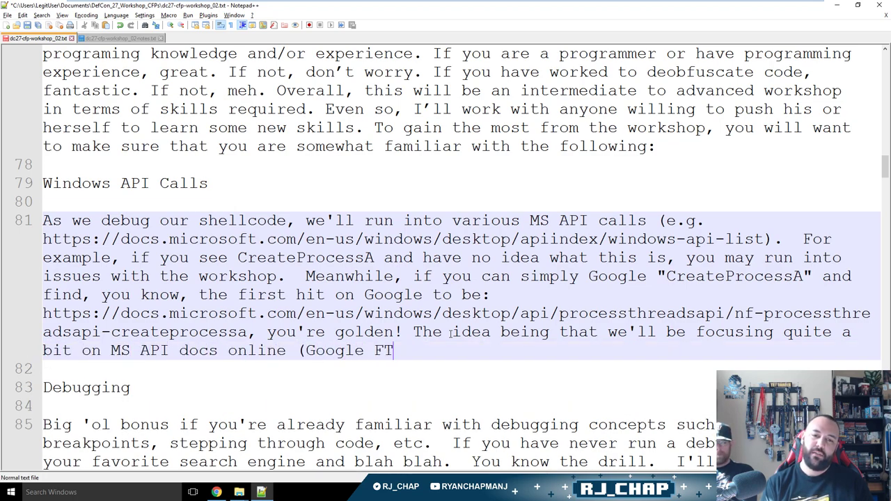
text(W! Unless yo)
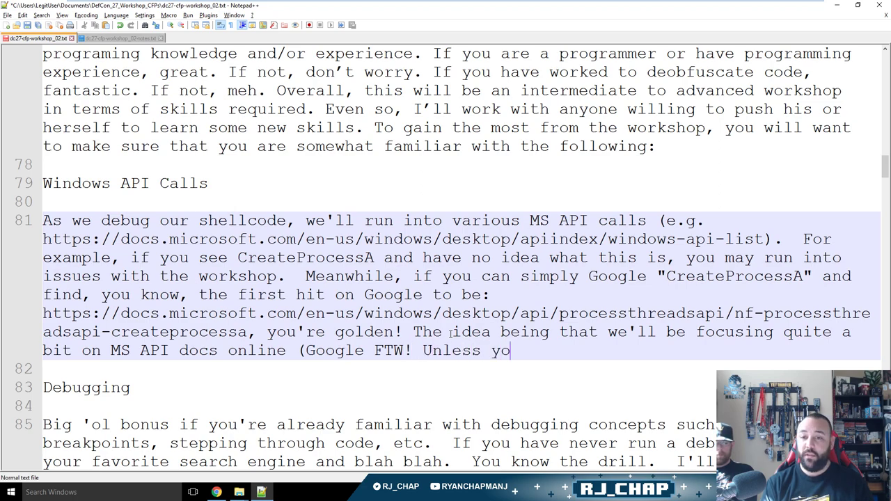
text(u like to use Bing, in w)
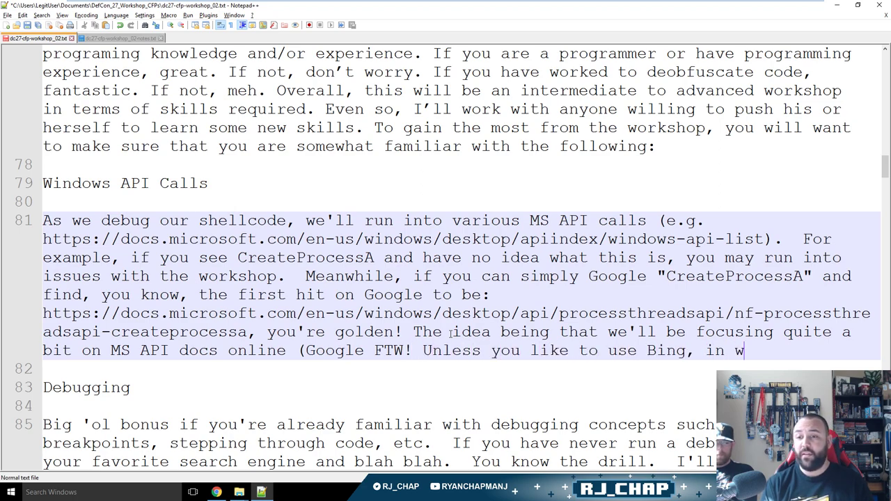
text(hich case, don't bother signing up.)
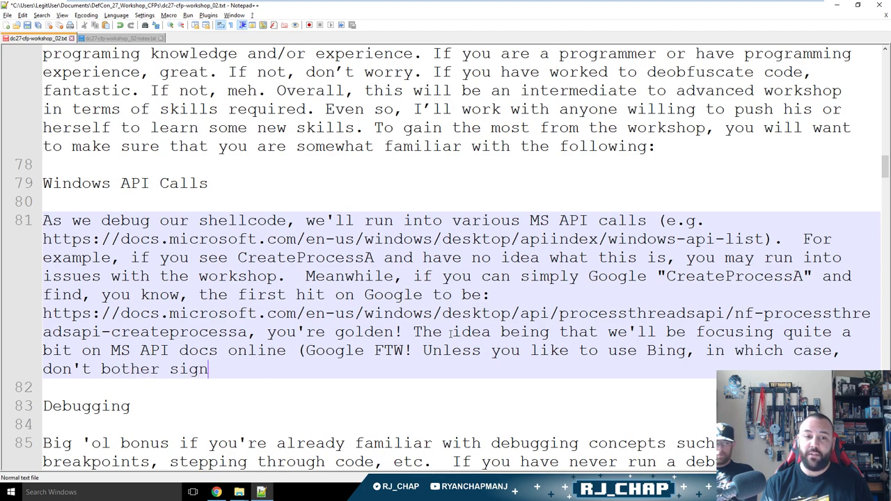
text())
key(Left)
key(BackSpace)
text(.)
Delete the Bing remark so the parenthesis reads only "(Google FTW!)", and save the proposal.
key(Left)
key(Right)
key(Right)
key(Left)
key(Left)
key(Left)
key(ctrl+shift+Left)
key(ctrl+shift+Left)
key(ctrl+shift+Left)
key(ctrl+shift+Left)
key(ctrl+shift+Left)
key(ctrl+shift+Left)
key(ctrl+shift+Left)
key(ctrl+shift+Left)
key(ctrl+shift+Left)
key(ctrl+shift+Left)
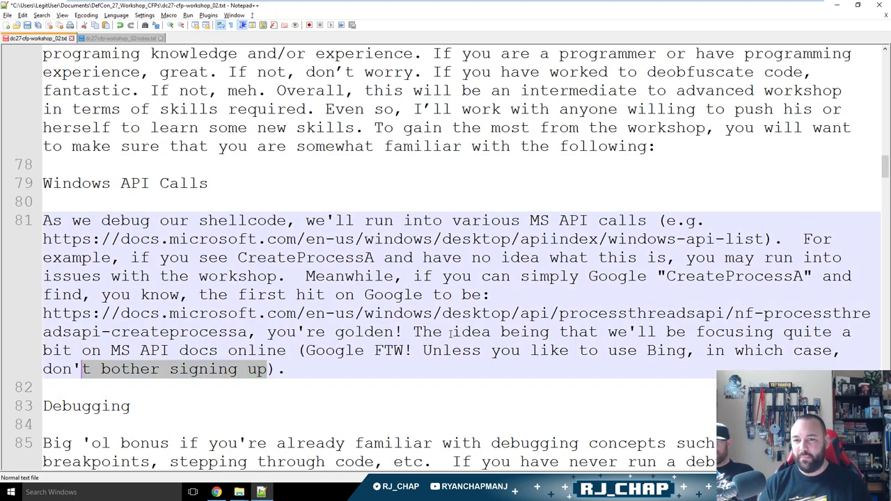
key(ctrl+shift+Left)
key(ctrl+shift+Left)
key(ctrl+shift+Left)
key(ctrl+shift+Left)
key(ctrl+shift+Left)
key(ctrl+shift+Left)
key(ctrl+shift+Left)
key(ctrl+shift+Left)
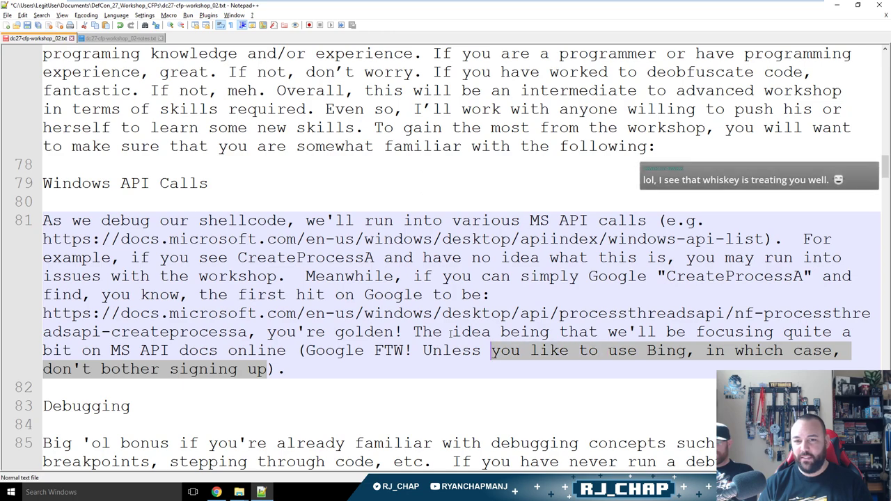
key(shift+Right)
key(BackSpace)
key(Down)
key(ctrl+s)
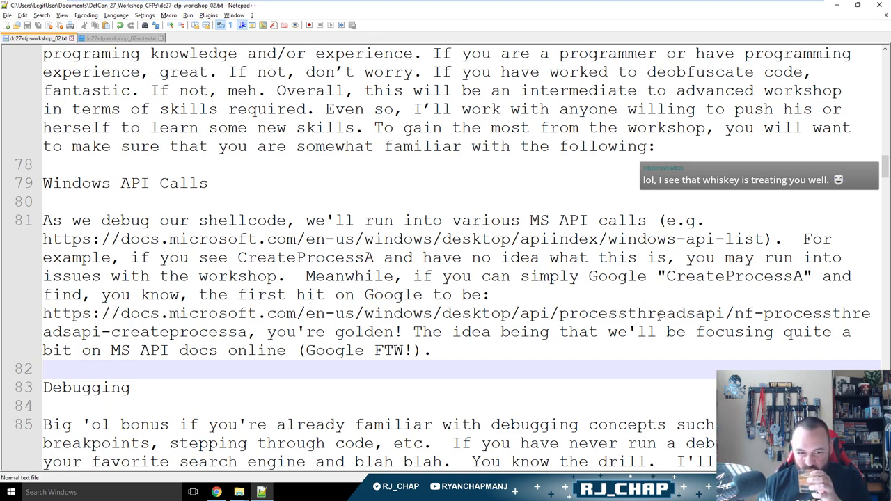
triple_click(550, 358)
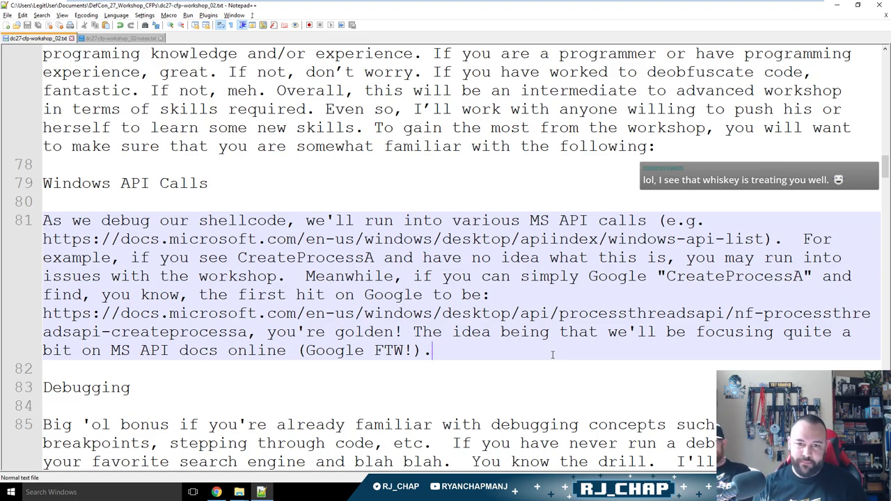
scroll(547, 341, down, 3)
scroll(548, 341, up, 3)
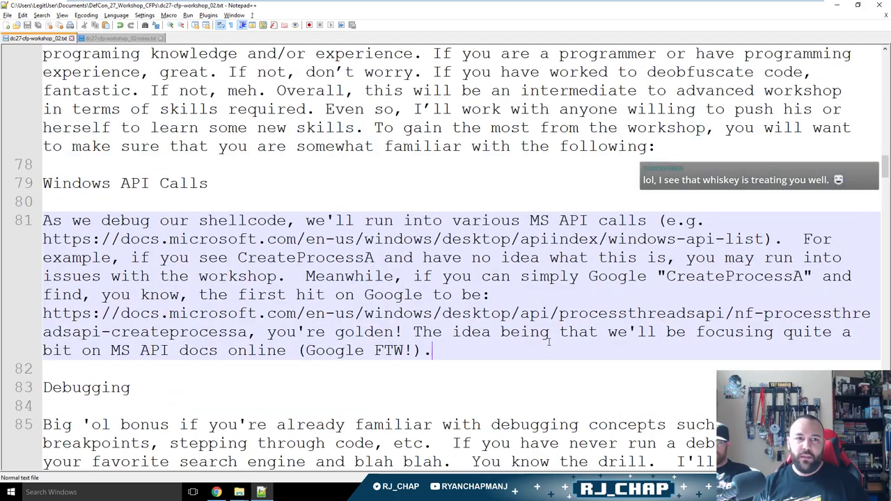
click(302, 206)
click(315, 189)
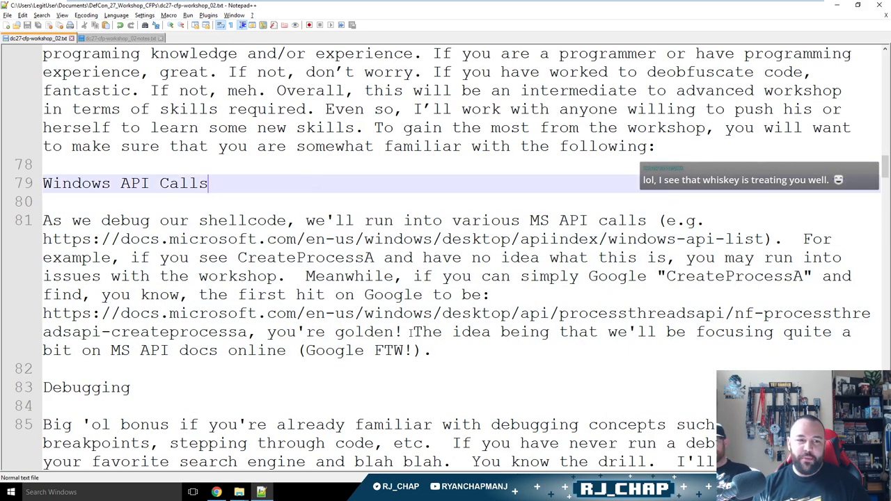
Insert "For example, what's the differnece between step into and step over?" before "If you have never run a debugger" in the Debugging paragraph.
scroll(409, 332, down, 3)
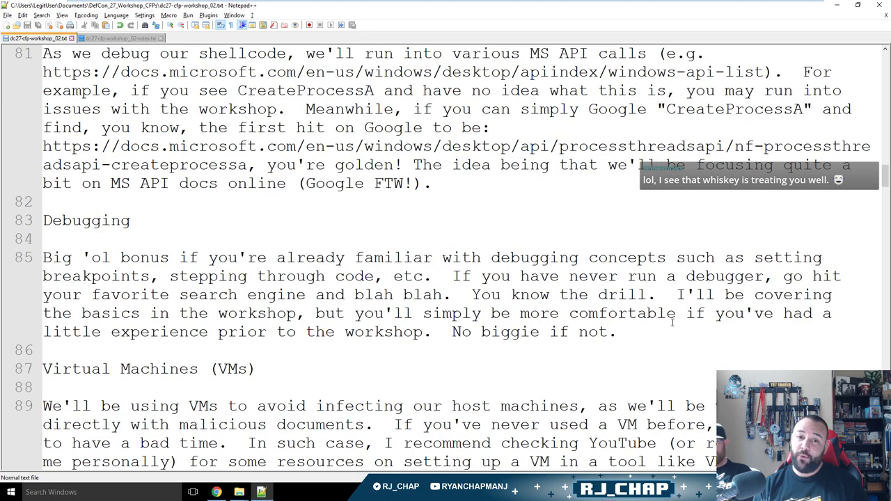
click(422, 275)
key(Right)
key(Right)
key(Right)
text(For examp)
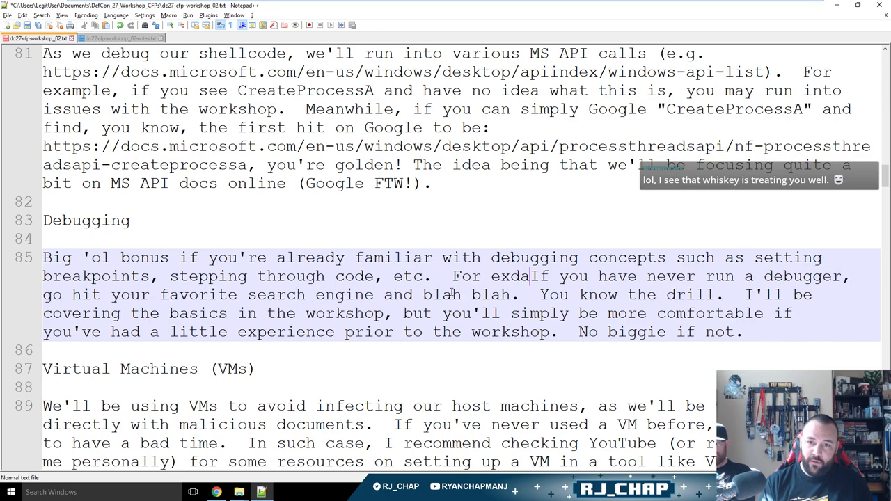
key(BackSpace)
key(BackSpace)
key(BackSpace)
key(BackSpace)
text(xample, what's the d)
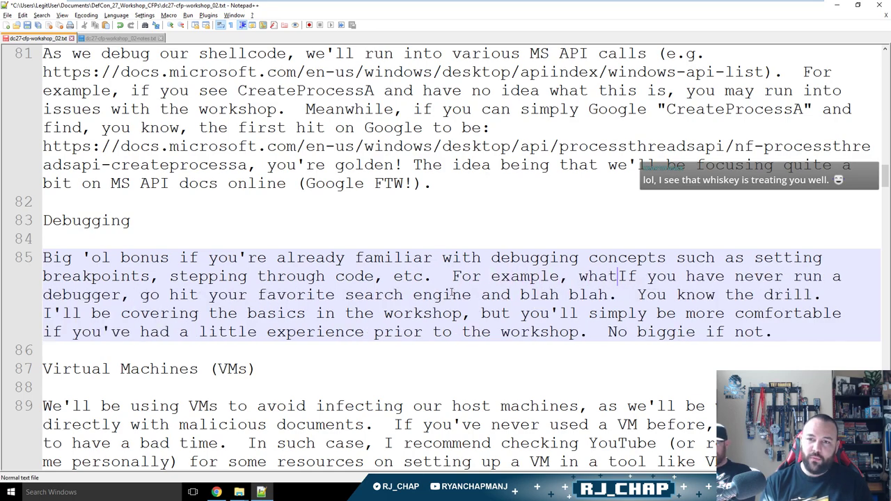
text(iffernece between s)
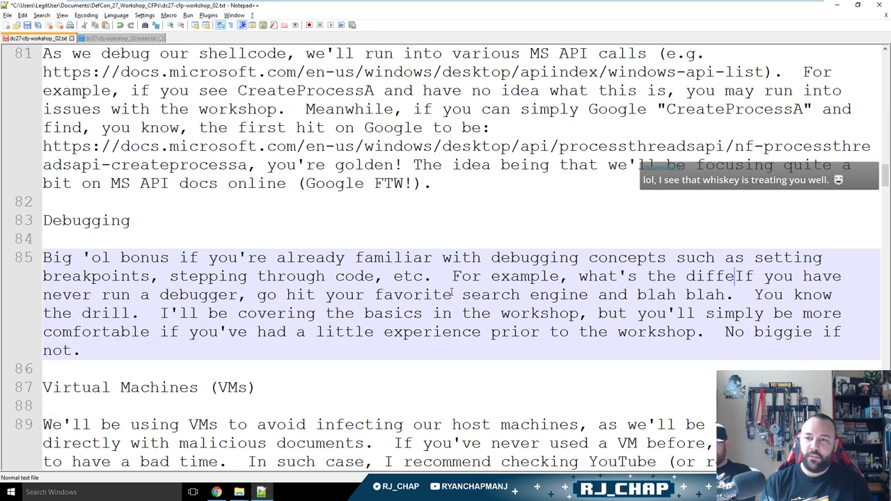
text(tep into and step over)
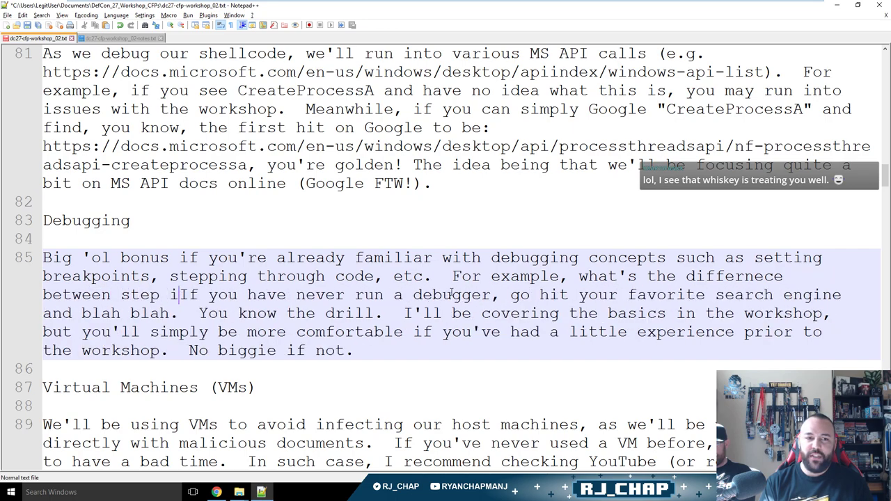
text(?  )
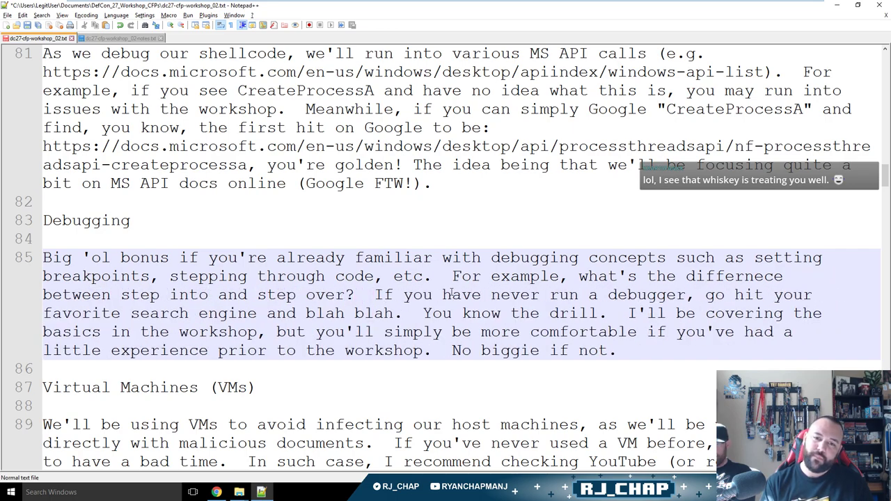
Follow the step into and step over question with "We'll be covering these in the workshop, but if you're already familiar, fantastic.".
text(We'll be covering these in the workshop, but if you're already fam)
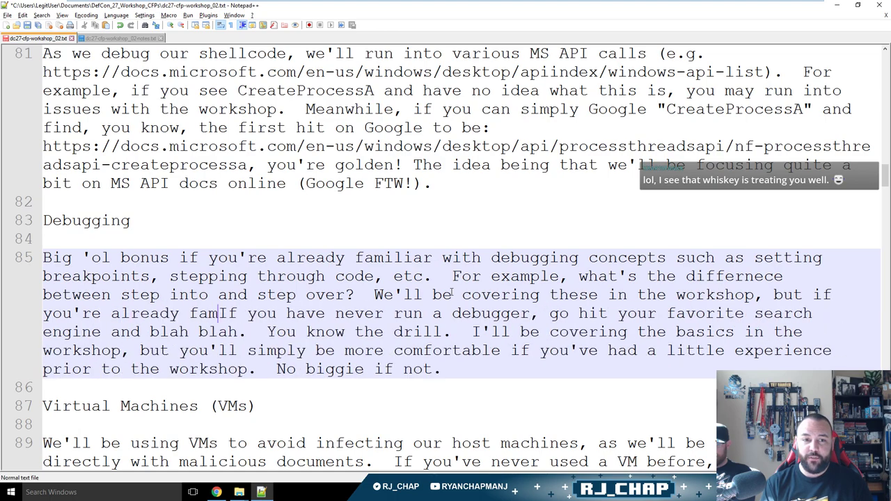
text(iliar, fantastic.)
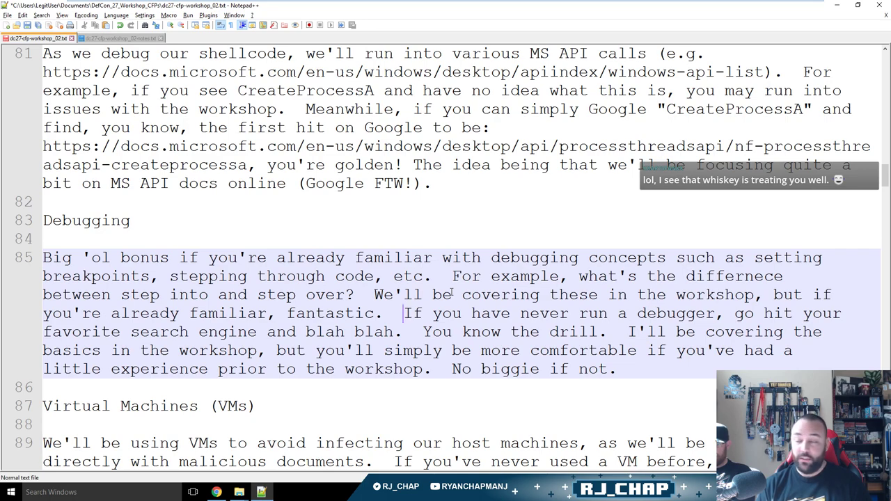
Delete the end of the Debugging paragraph, from "I'll be covering the basics" through "No biggie if not.".
key(Down)
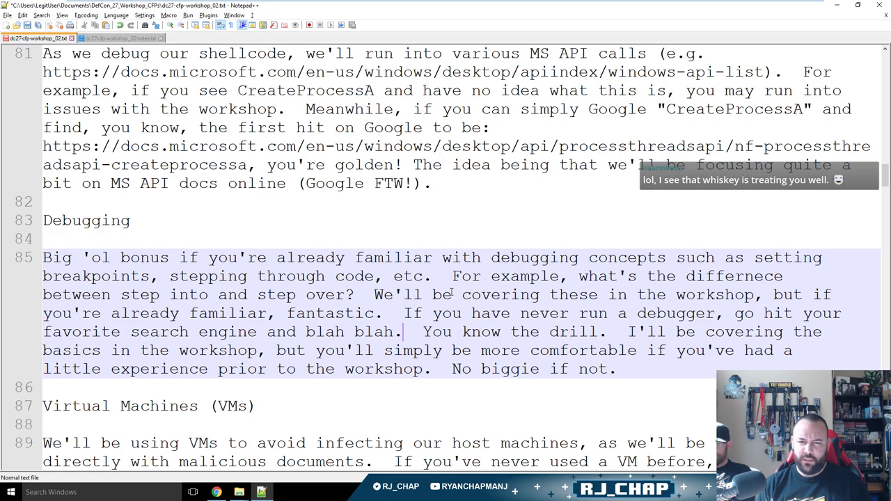
key(ctrl+Right)
key(ctrl+Right)
key(ctrl+Right)
key(ctrl+Right)
key(ctrl+Right)
key(shift+End)
key(BackSpace)
key(BackSpace)
key(BackSpace)
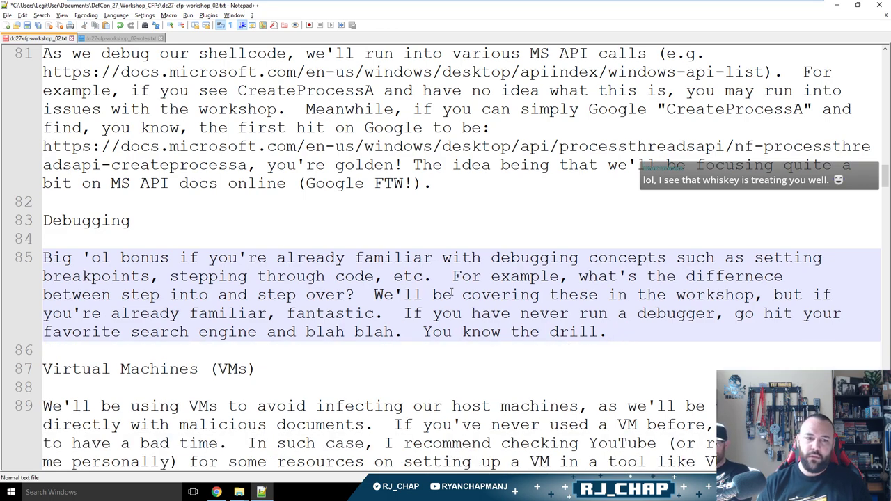
In the Virtual Machines paragraph, replace "documents" with "code" after "malicious", and save the proposal.
scroll(513, 292, down, 3)
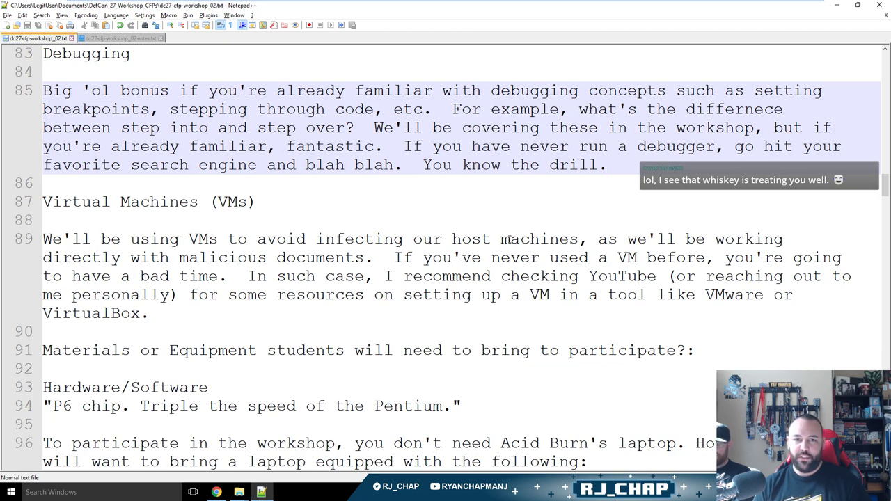
double_click(319, 259)
text(code)
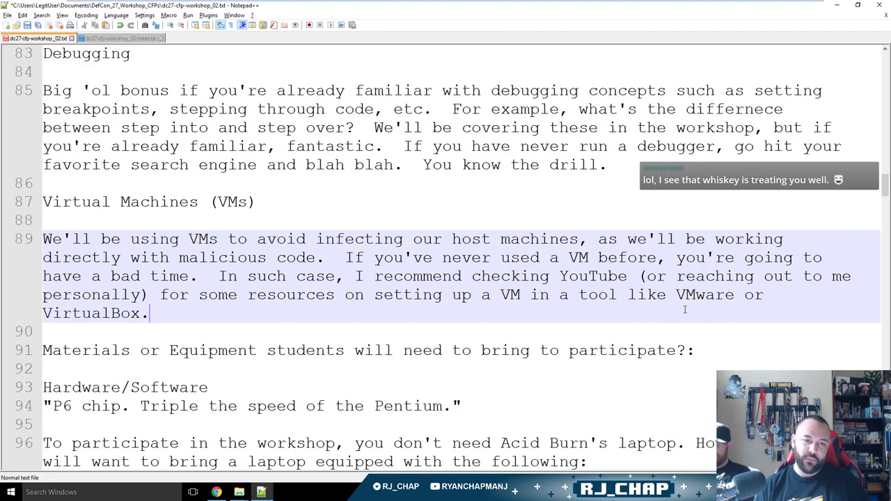
drag(764, 353, 30, 353)
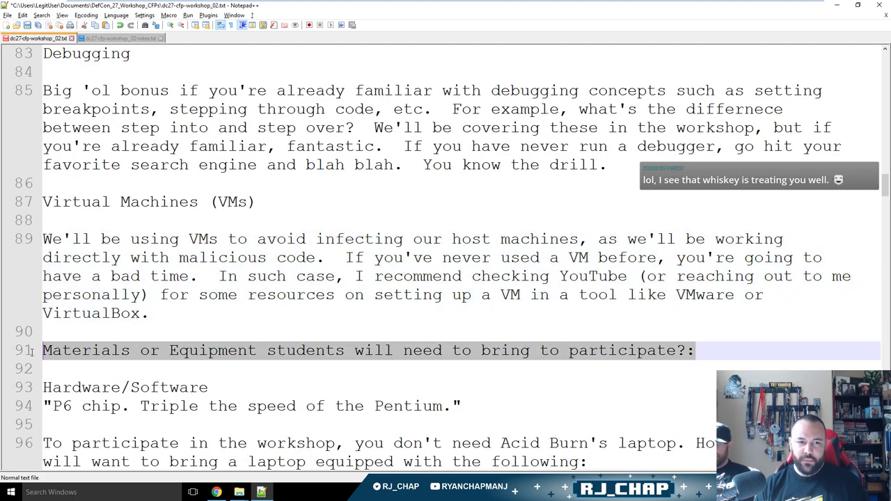
click(483, 328)
key(ctrl+s)
Set the laptop's minimum RAM to 8GB in the Hardware/Software requirements list.
scroll(773, 303, down, 3)
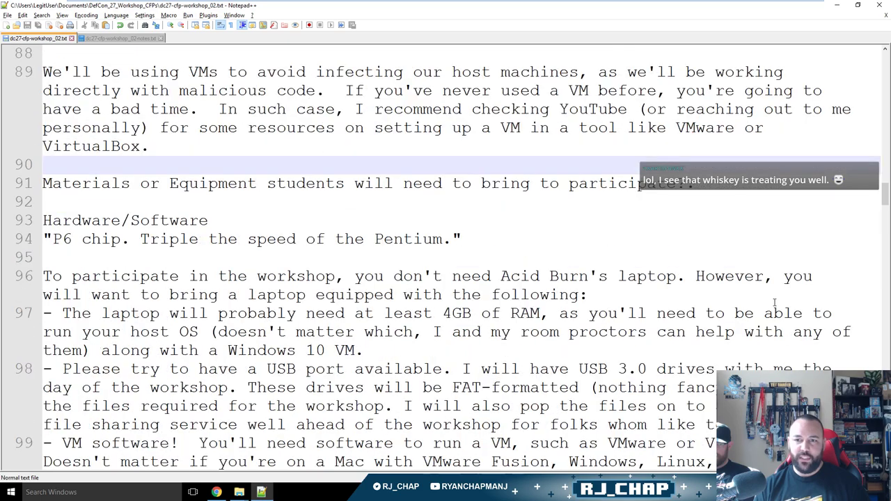
scroll(774, 302, down, 3)
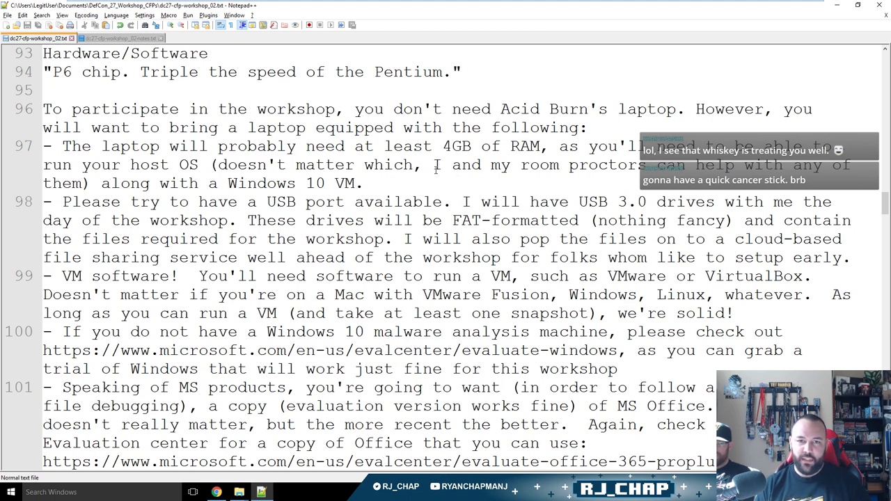
triple_click(436, 167)
drag(433, 176, 92, 188)
click(538, 202)
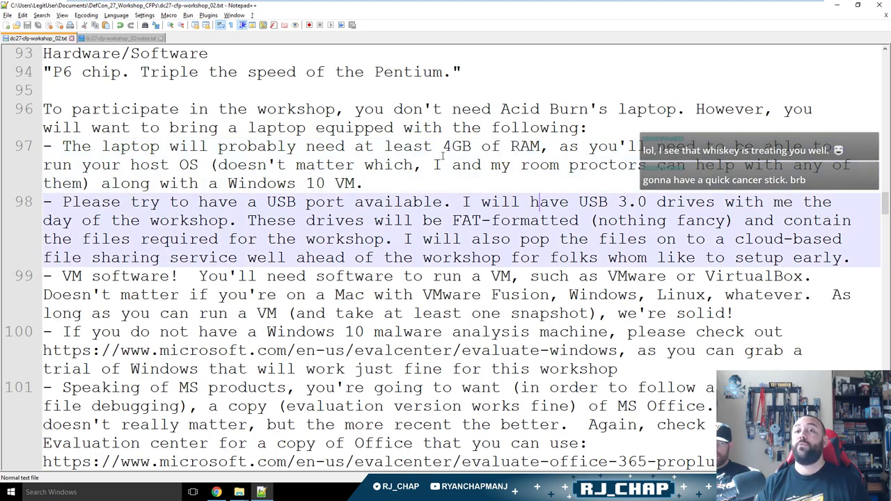
click(451, 146)
key(BackSpace)
text(8)
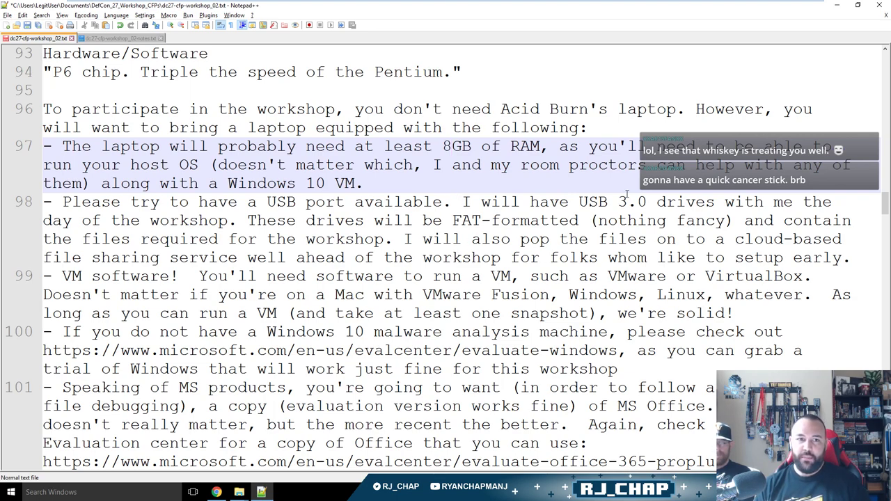
Replace "along with a" with "in addition to a" before "Windows 10 VM" in the laptop RAM requirement.
click(103, 184)
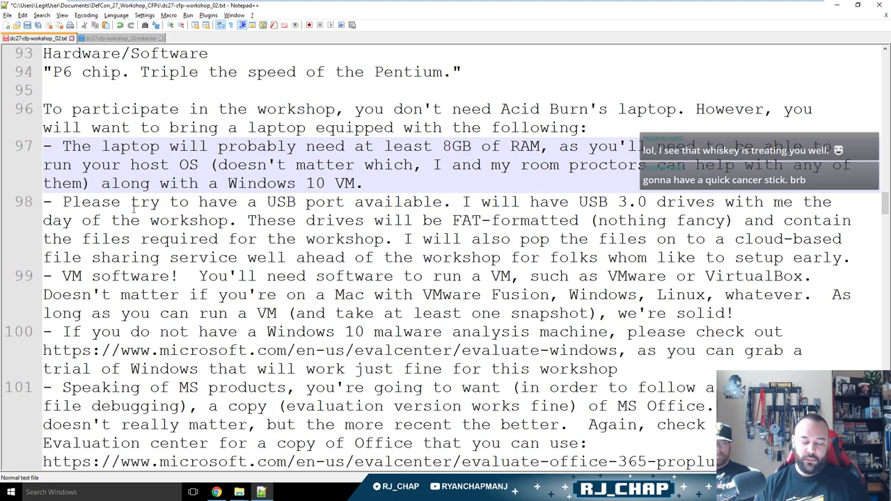
text(in addition to a)
key(ctrl+shift+Right)
key(ctrl+shift+Right)
key(ctrl+shift+Right)
key(Delete)
key(ctrl+Right)
key(ctrl+Right)
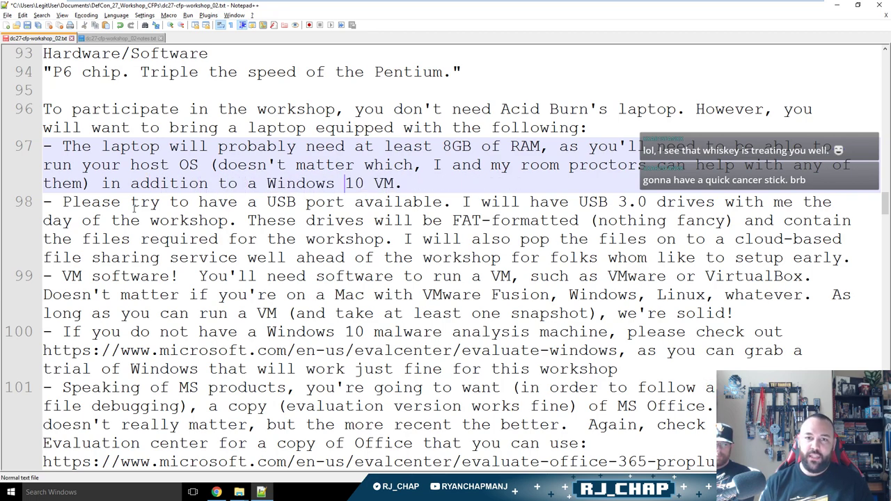
Extend the laptop RAM requirement to read "Windows 10 and an Ubuntu VM (remnux; see remnux.org)." and save the proposal.
text(and a)
key(BackSpace)
text(n Ubuntu VM )
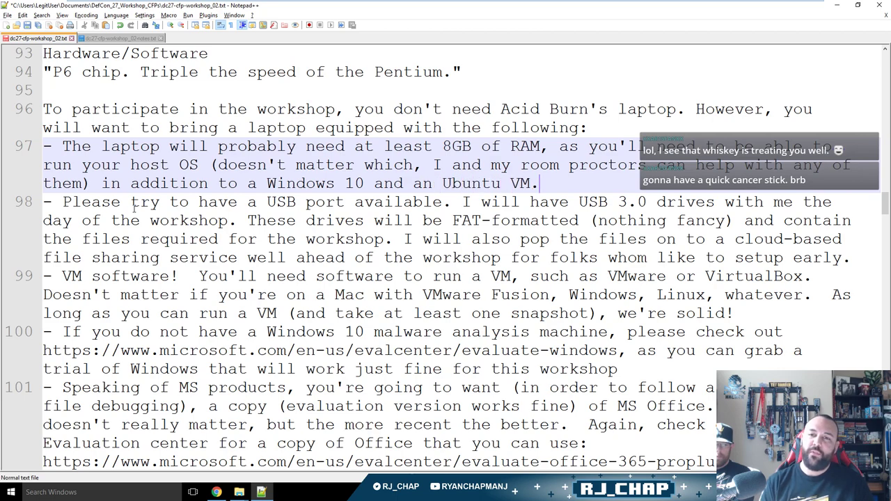
text(()
text(remnux)
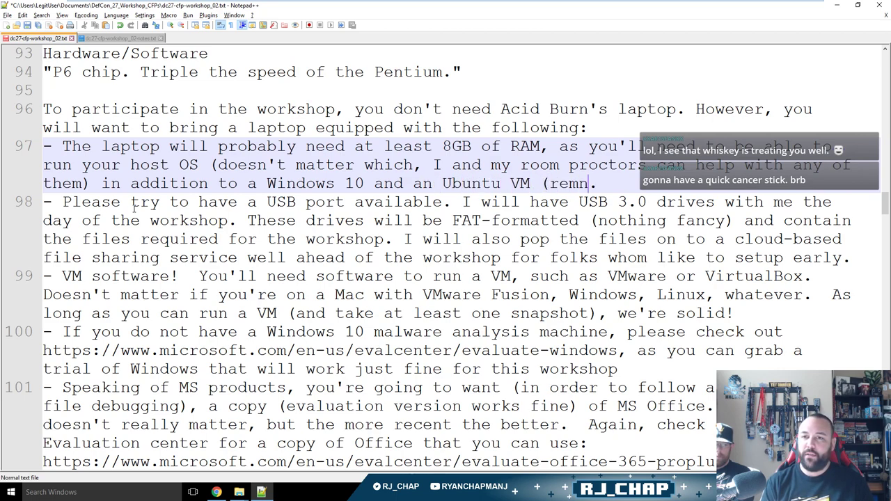
text(; see remnux.org)
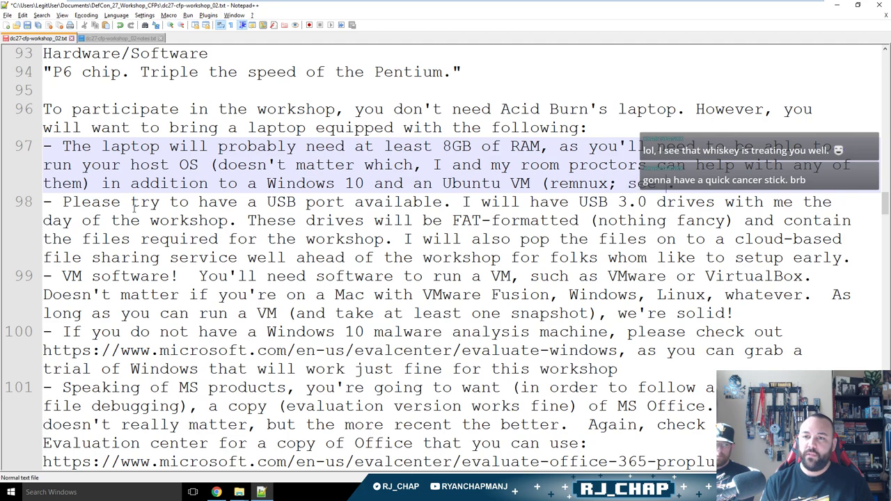
text().)
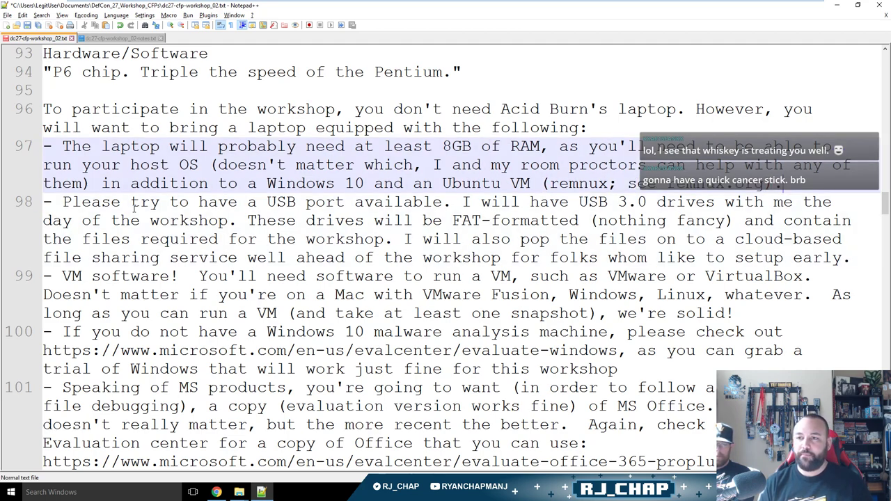
key(ctrl+s)
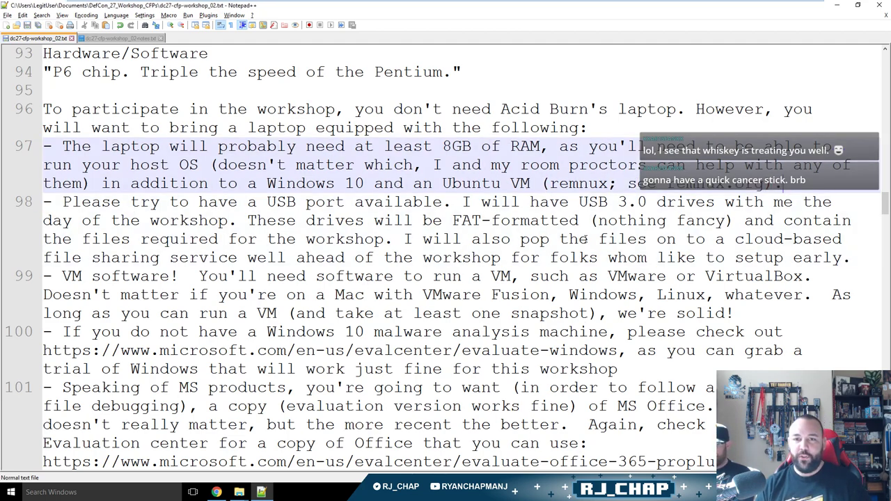
Specify a USB 3.0 port in the request to have a USB port available, and save the proposal.
click(301, 202)
text(30)
key(BackSpace)
text(.0)
key(ctrl+s)
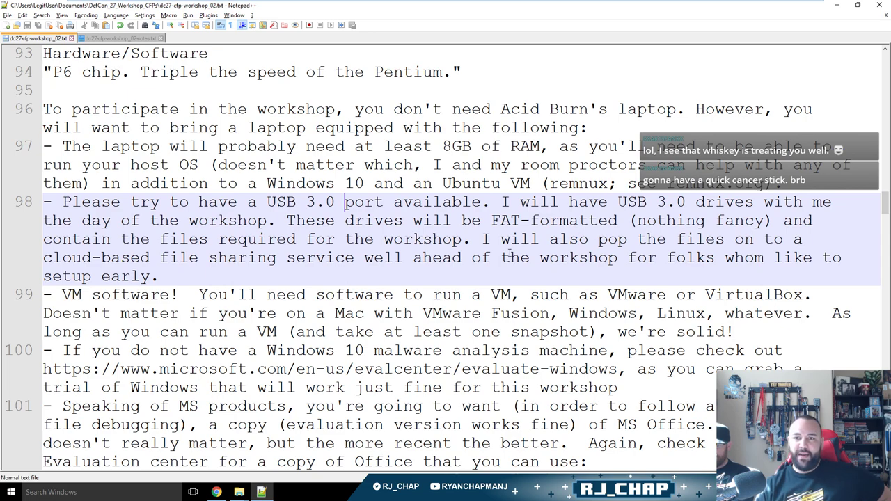
Change "FAT-formatted" to "Ex-FAT formatted" in the description of the USB drives.
double_click(497, 221)
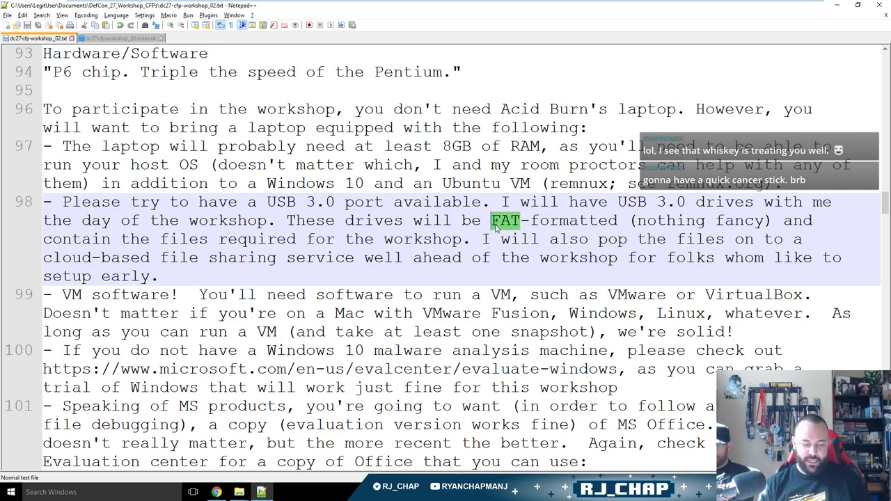
text(Ex-FAT)
key(Delete)
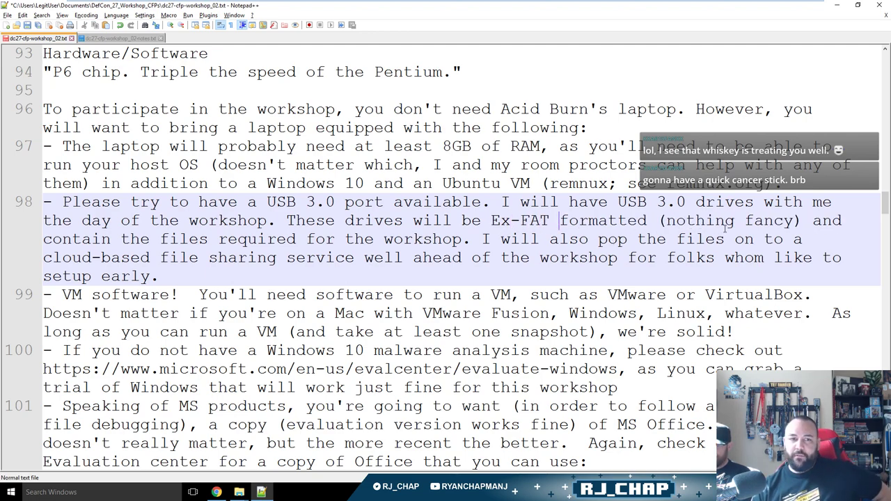
Add ", along with VMs for anyone who doesn't setup prior to class" after "the files required for the workshop".
click(463, 240)
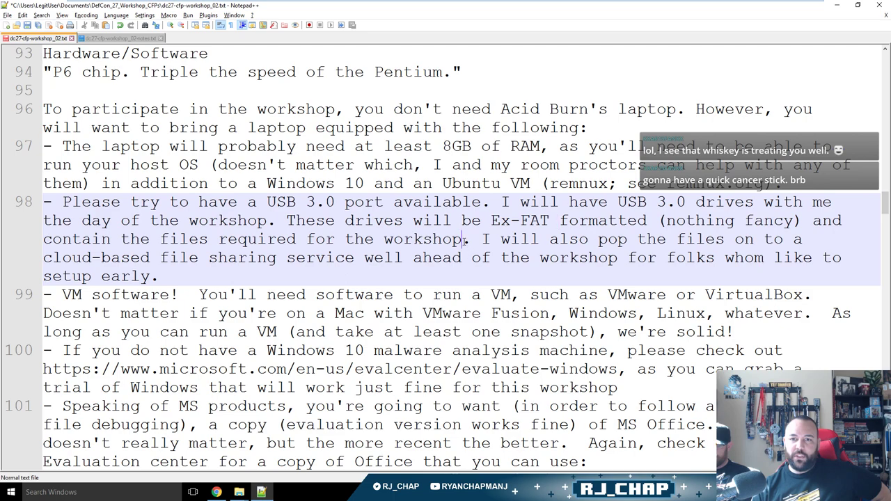
text(, along with VMs for a)
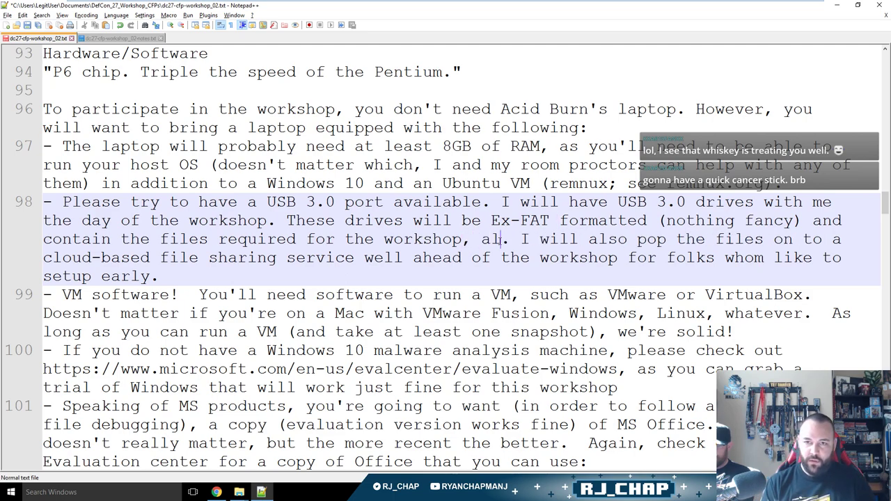
text(nyone who doesn't )
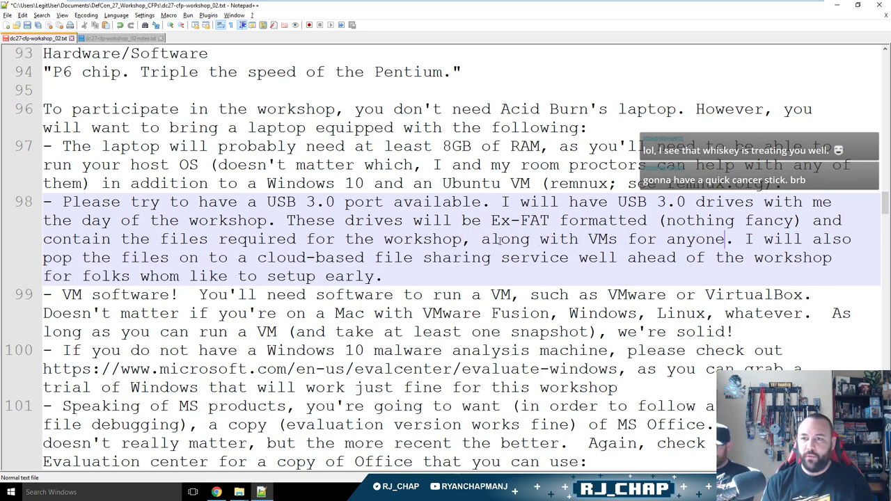
text(setup prior to class)
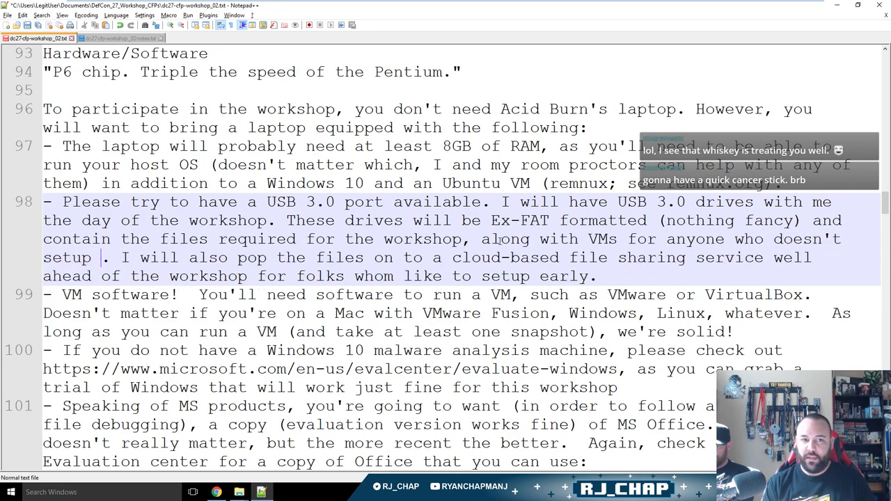
text( (I hate you))
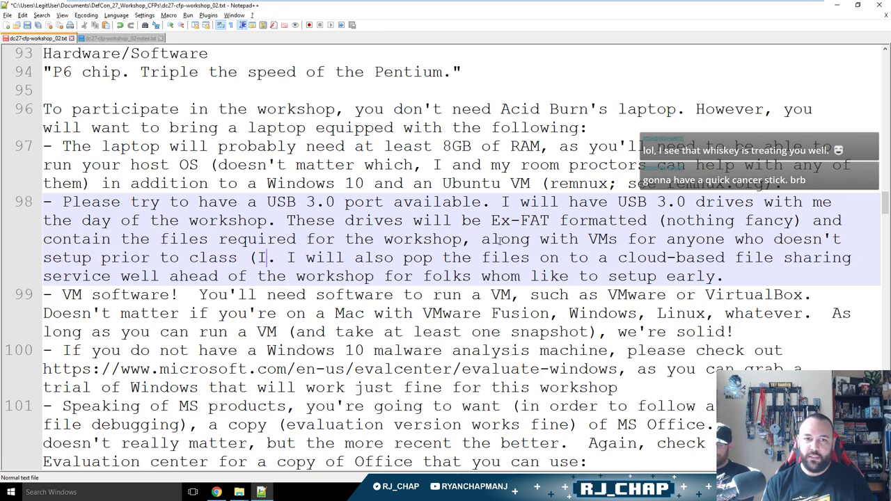
key(ctrl+shift+Left)
key(ctrl+shift+Left)
key(ctrl+shift+Left)
key(ctrl+shift+Left)
key(ctrl+shift+Left)
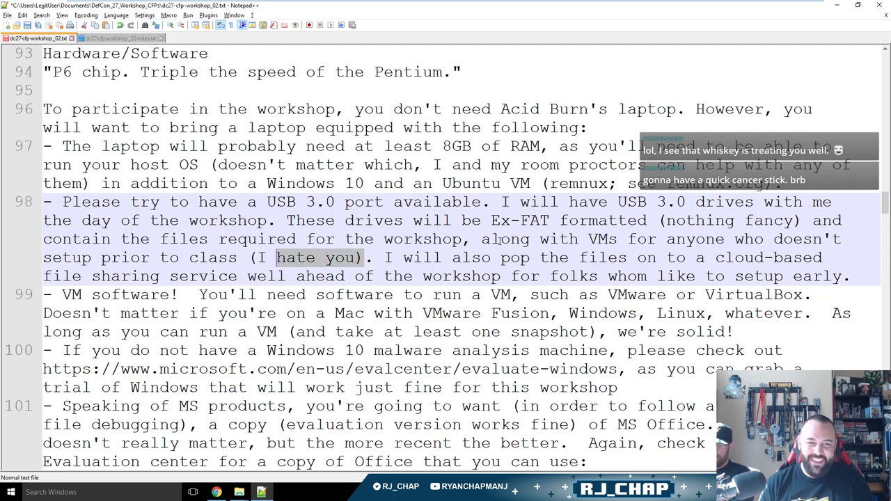
key(shift+Left)
key(Delete)
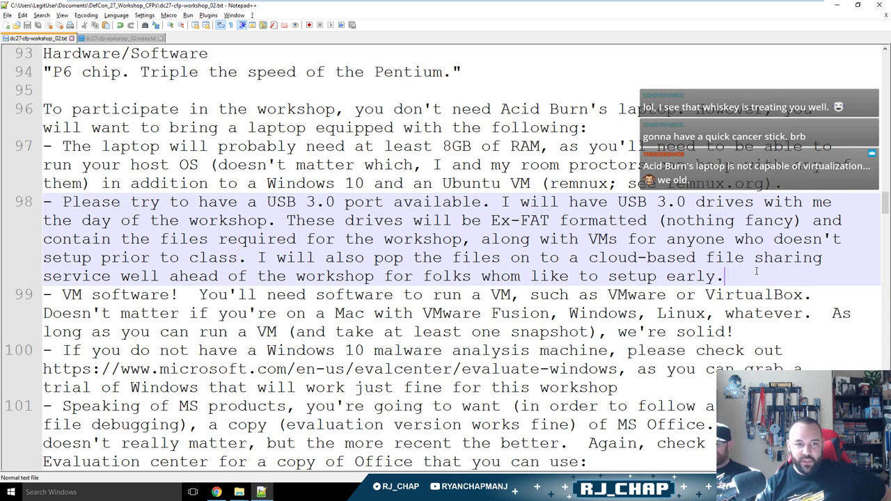
Replace "machine" with "VM" after "Windows 10 malware analysis" in the Windows evaluation bullet.
scroll(755, 273, down, 2)
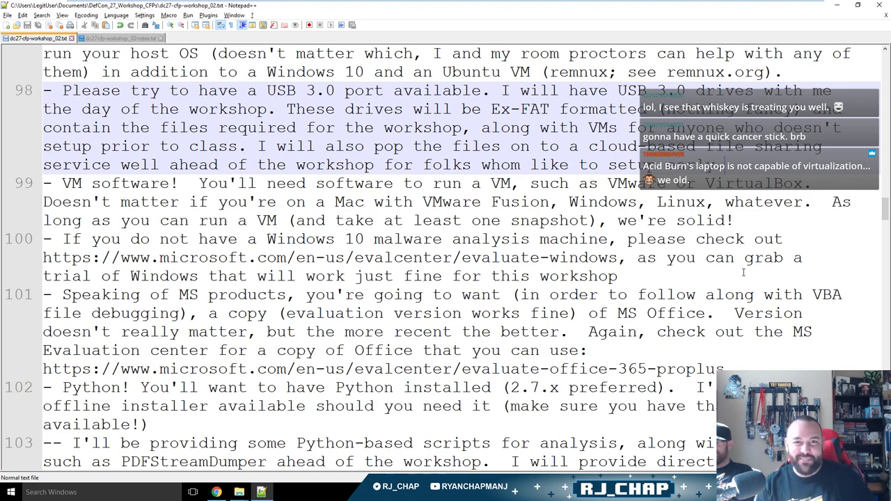
click(839, 186)
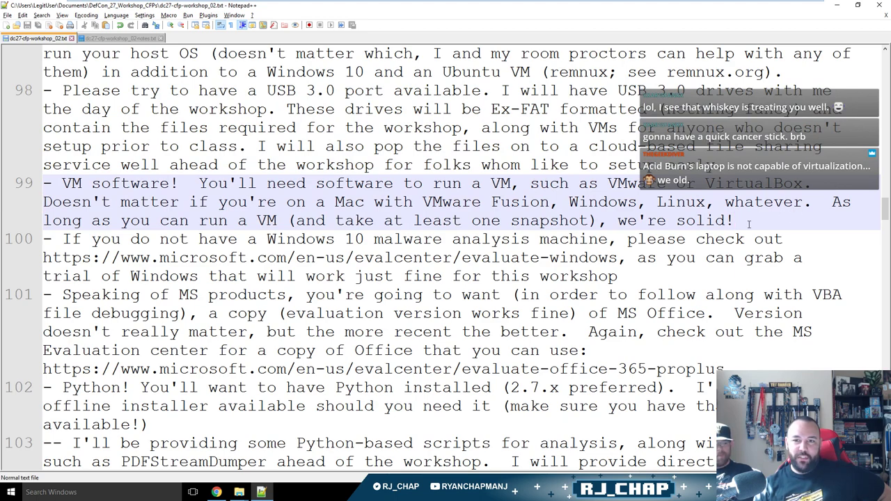
drag(649, 276, 62, 240)
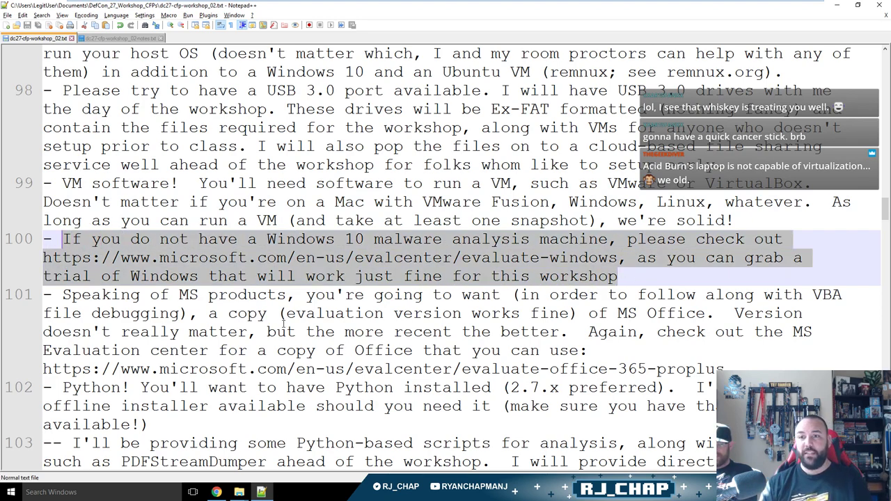
click(647, 272)
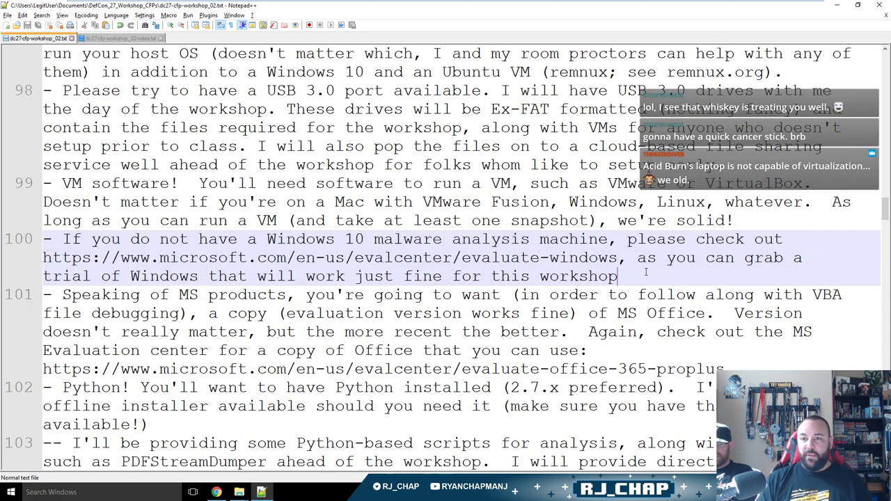
double_click(549, 238)
text(V)
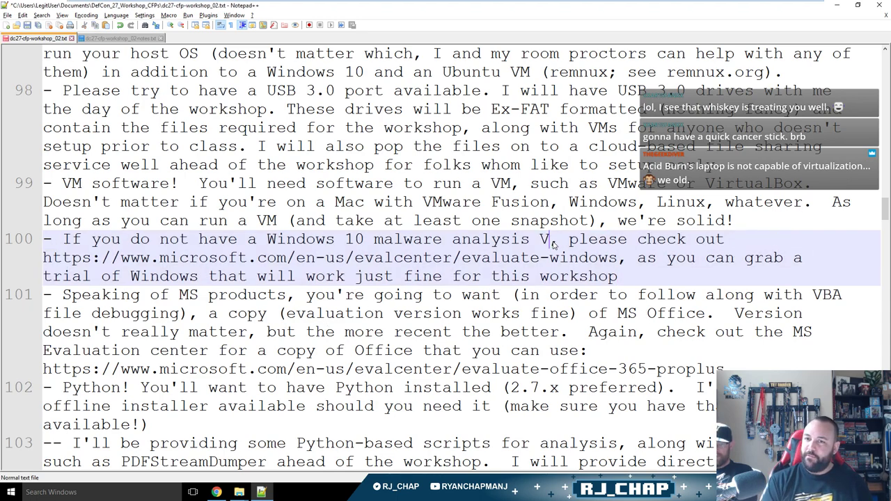
text(M)
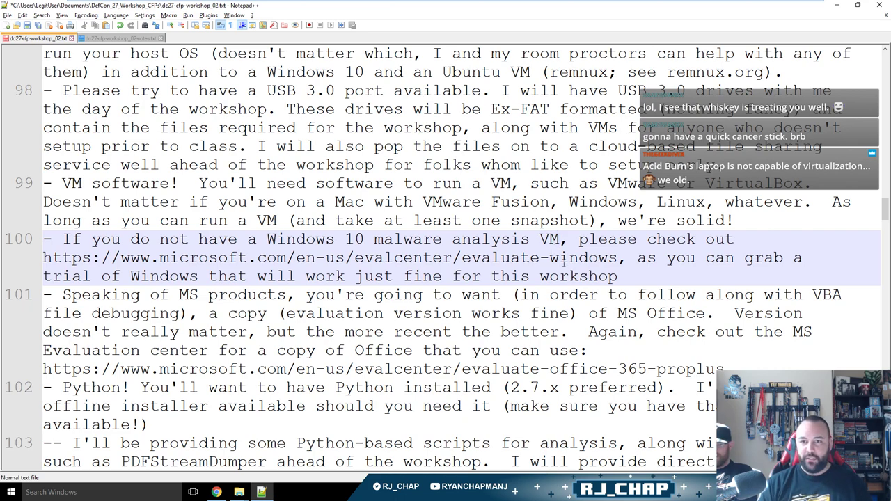
Below the Windows evaluation bullet, add "- Additionally, you'll want a fresh, updated copy of remnux v6, an Ubuntu distro, which can be found here:".
click(668, 273)
key(Return)
text(-)
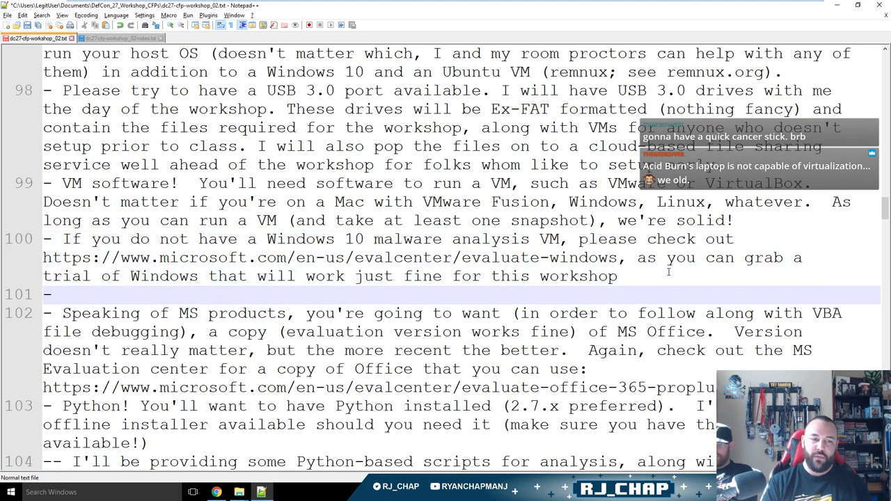
text( Additionally, you'l)
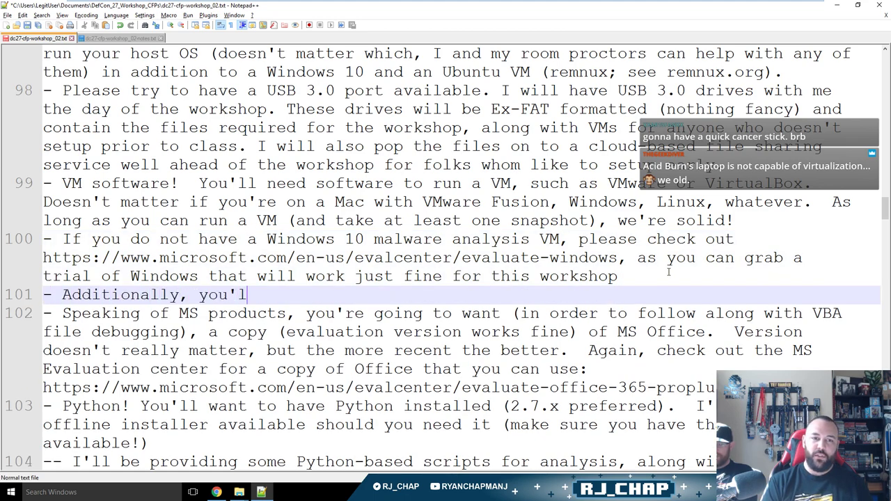
text(l want a fresh, updated copy of )
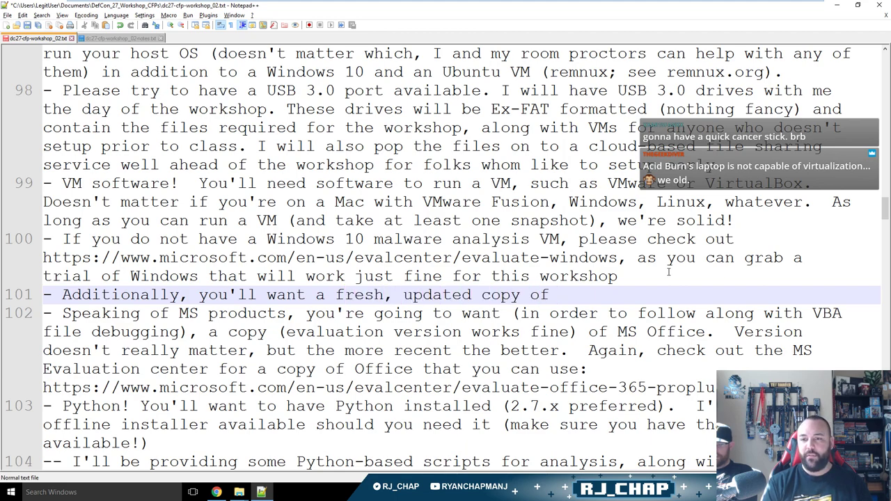
text(remnux v6, a)
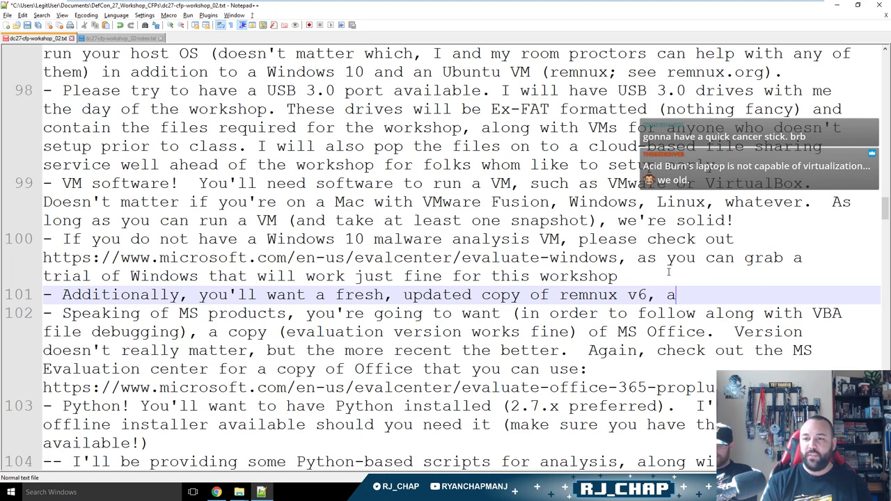
text(n Ubuntu distr)
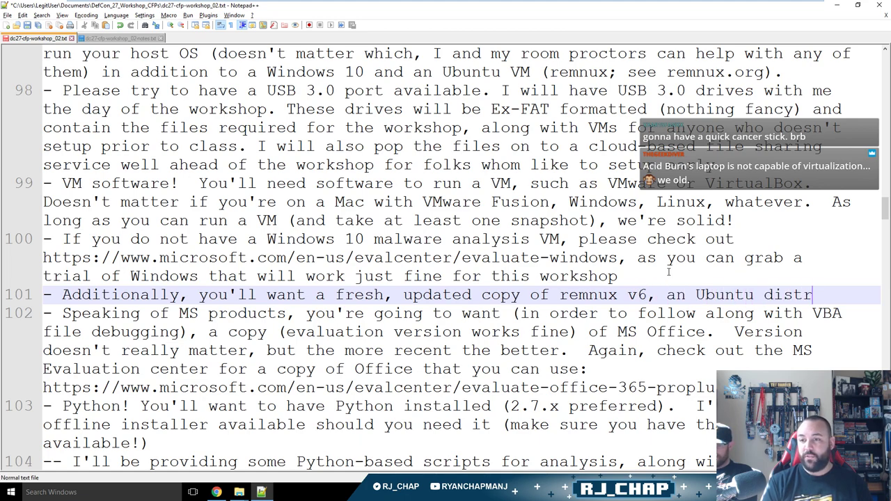
text(o, which can be found here;)
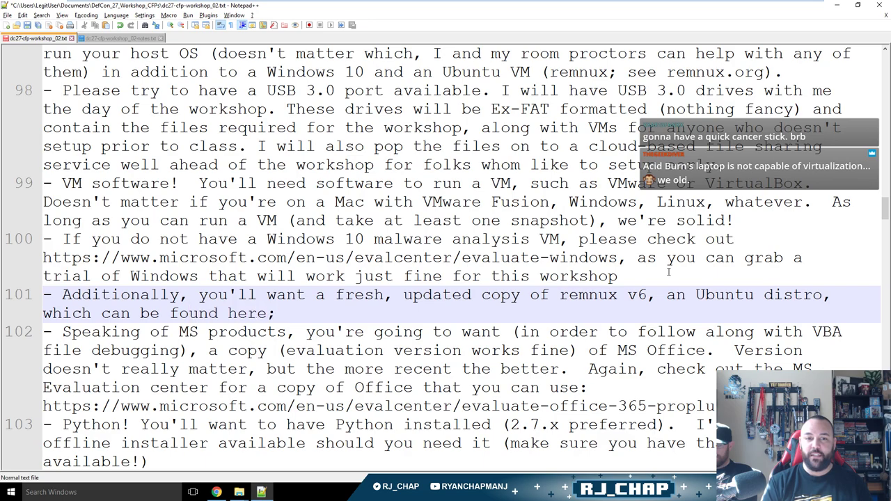
key(BackSpace)
text(:)
Open remnux.org in a new Chrome tab, go to its Distro section, and copy the page address.
key(alt+Tab)
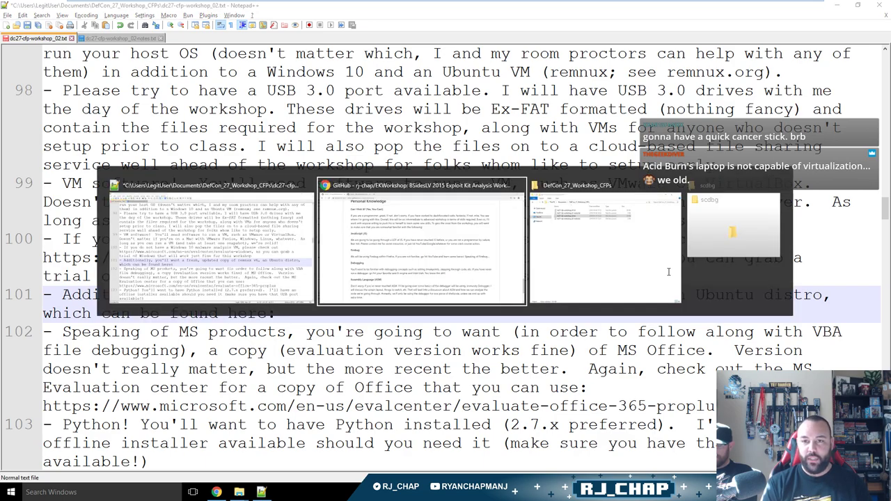
key(ctrl+t)
text(remnux.org)
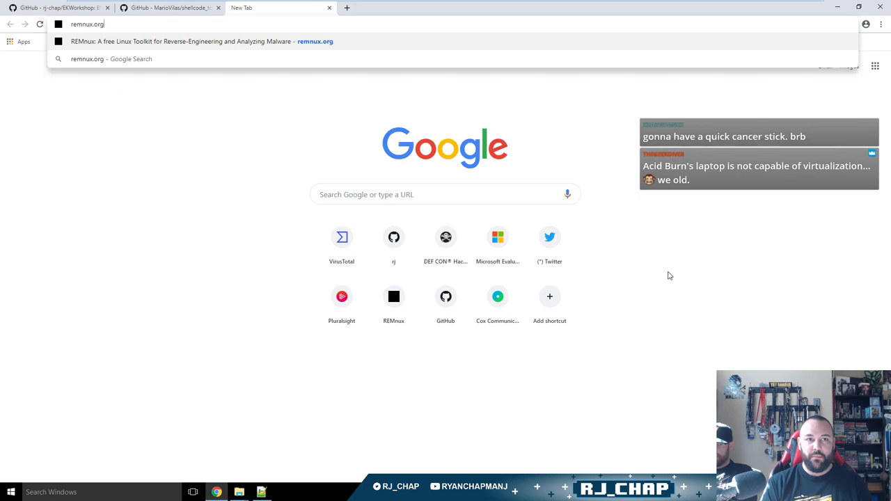
key(Return)
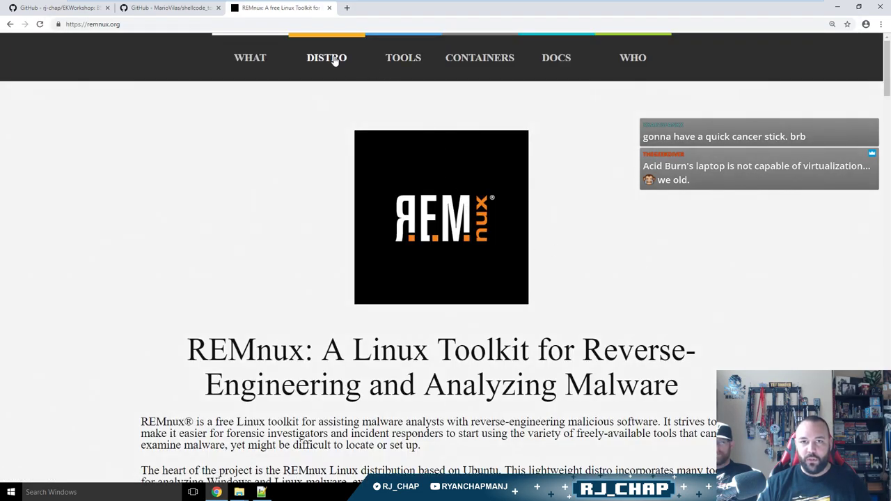
click(333, 61)
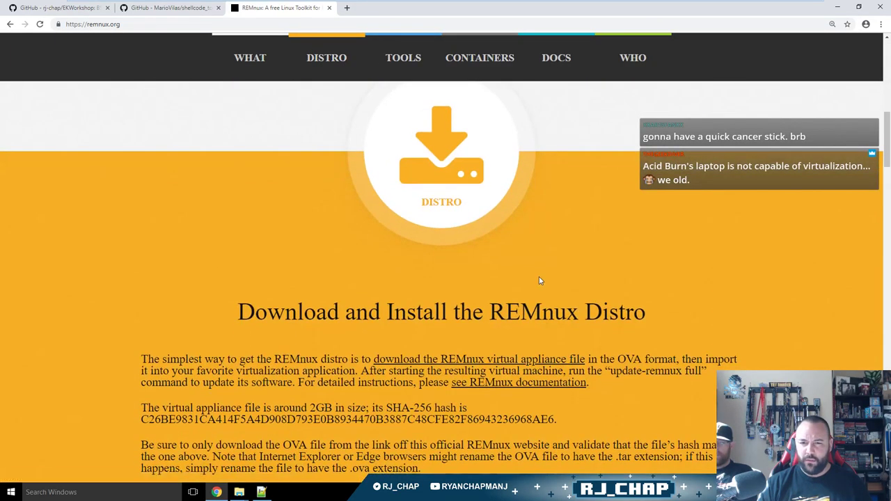
click(215, 26)
key(ctrl+c)
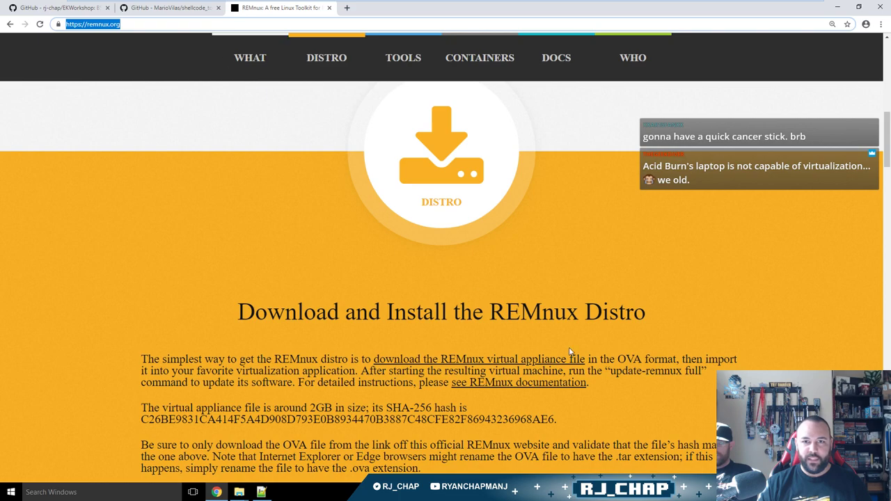
click(424, 162)
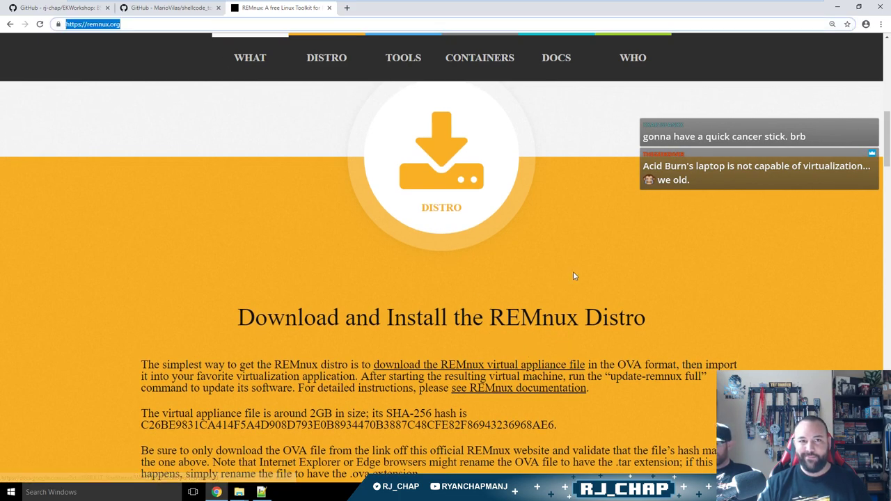
key(ctrl+1)
key(alt+Tab)
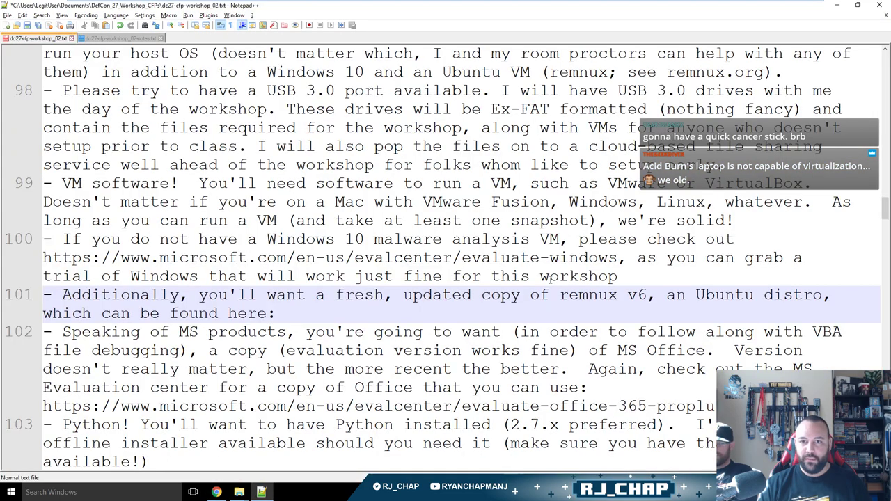
key(ctrl+v)
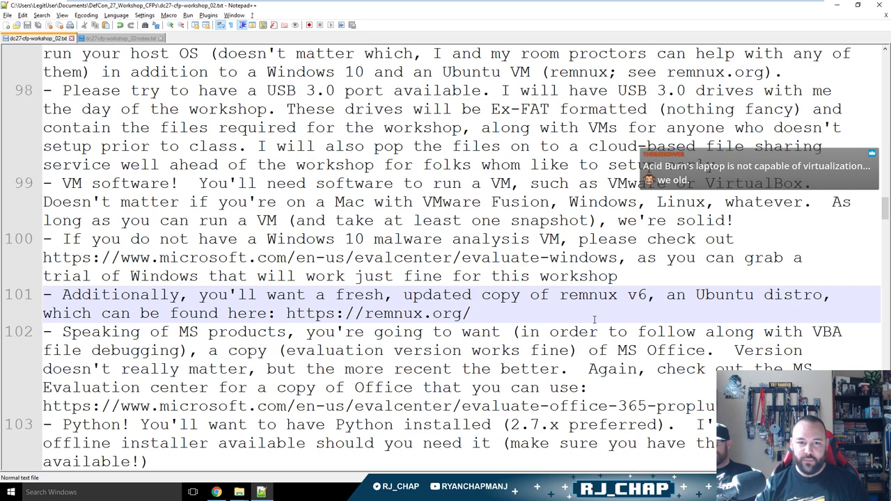
Delete the bullet about needing a copy of MS Office for VBA file debugging.
key(Down)
key(shift+Down)
key(shift+Down)
key(shift+Down)
key(shift+Down)
key(shift+Down)
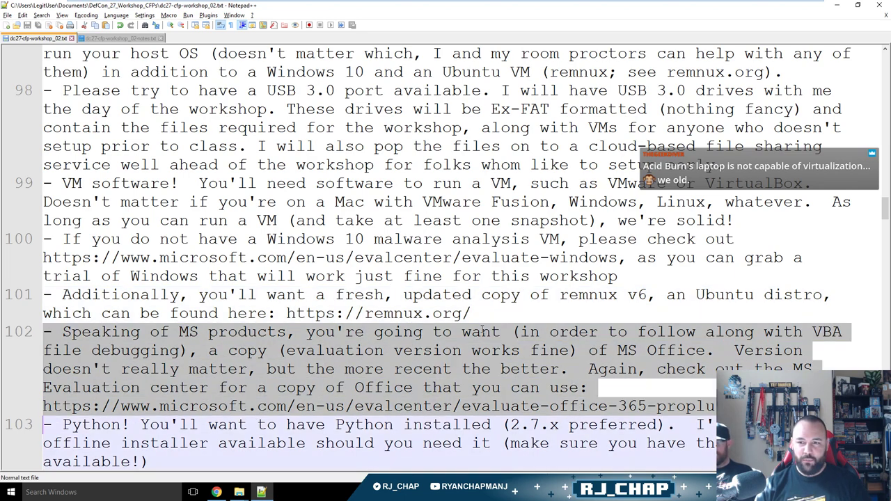
key(Delete)
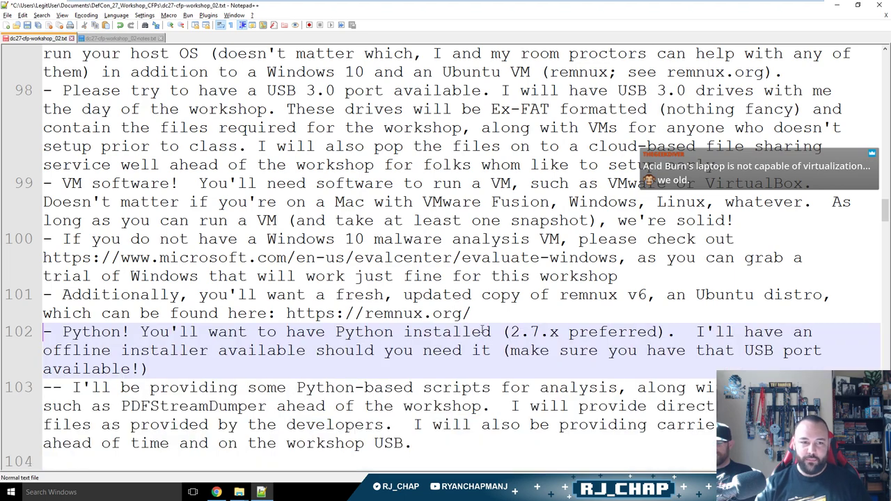
After "2.7.x preferred" in the Python bullet, insert ", I may not be able to assist with 3.x [and you're a bad person if you use 3.x]".
key(Right)
key(Right)
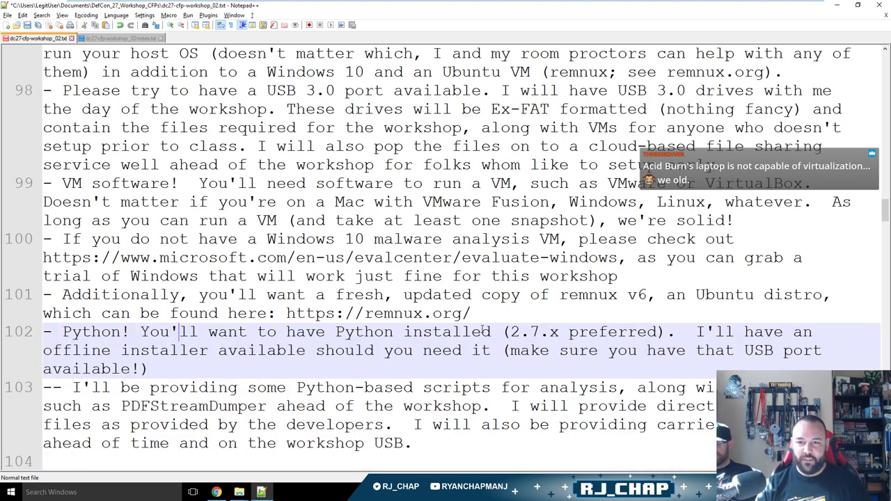
key(ctrl+Right)
click(647, 332)
key(Right)
text(, I may )
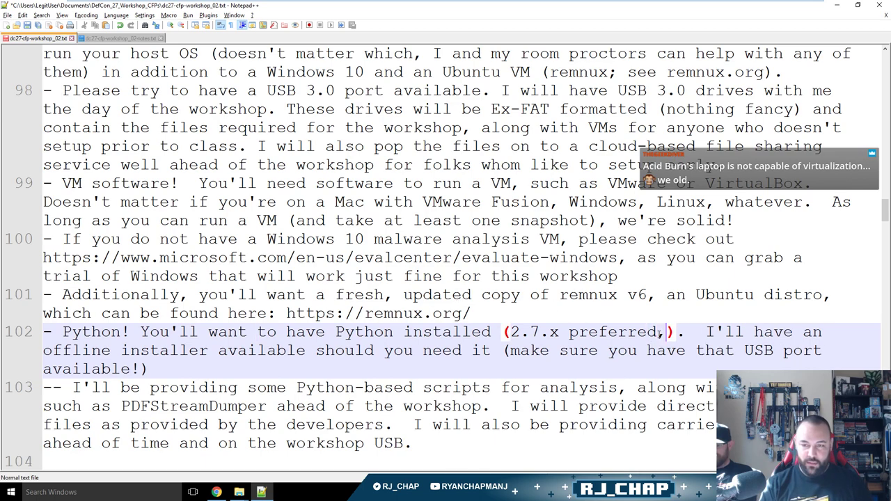
text(not be able to asi)
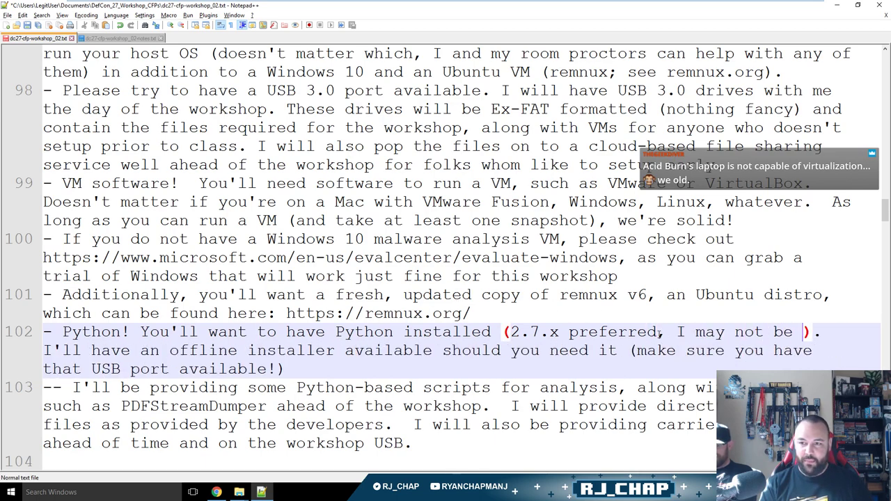
text(st with 3.x)
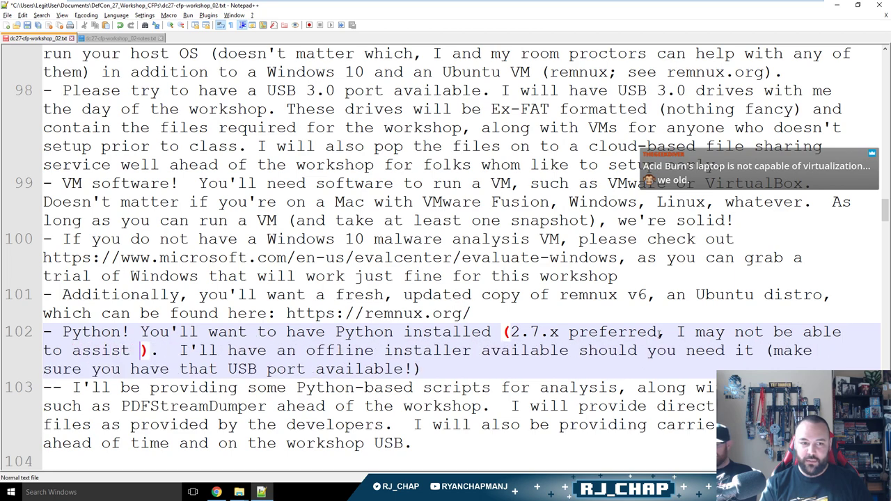
text( [])
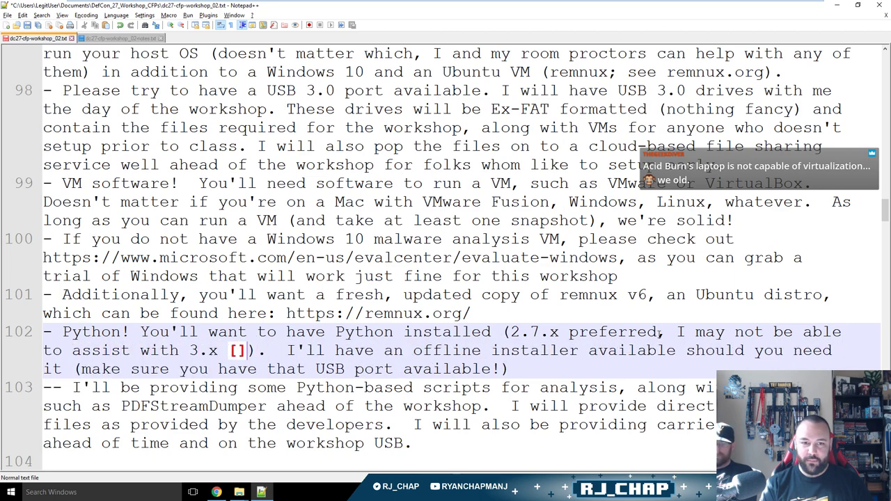
text(and you're a bad p)
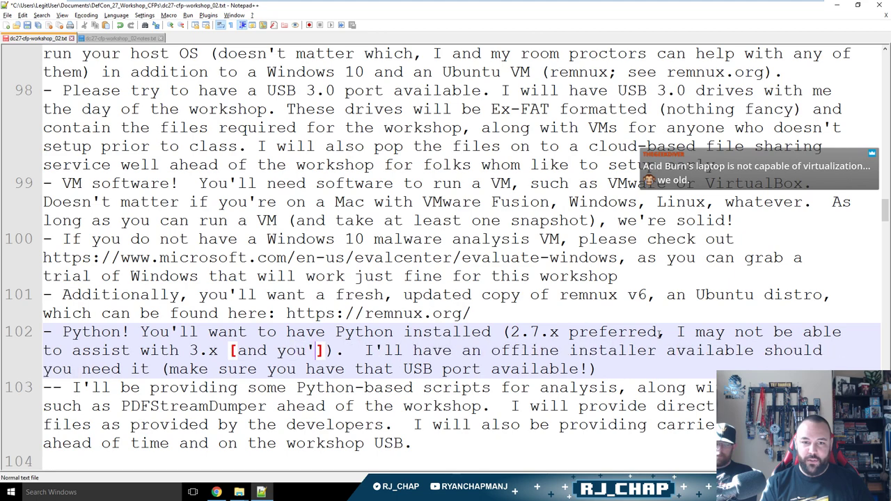
text(erson if you use 3.x)
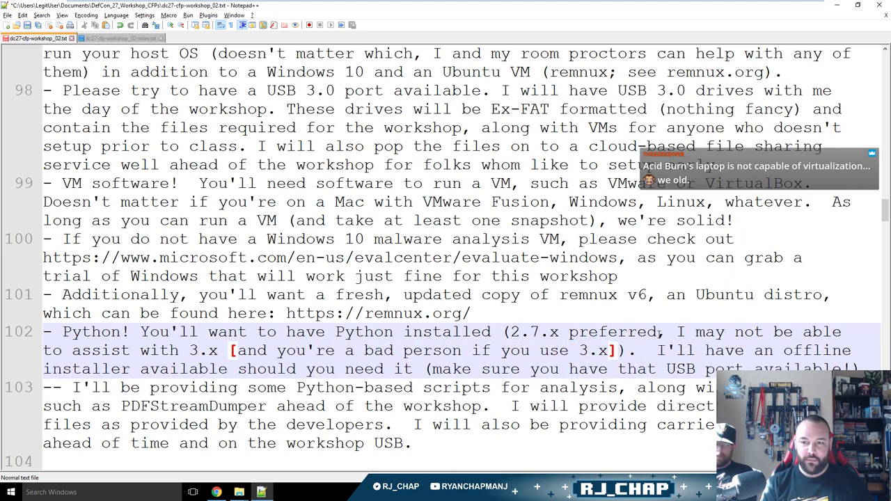
text(, not)
key(BackSpace)
key(BackSpace)
key(BackSpace)
key(BackSpace)
key(BackSpace)
key(BackSpace)
key(BackSpace)
key(BackSpace)
key(BackSpace)
key(BackSpace)
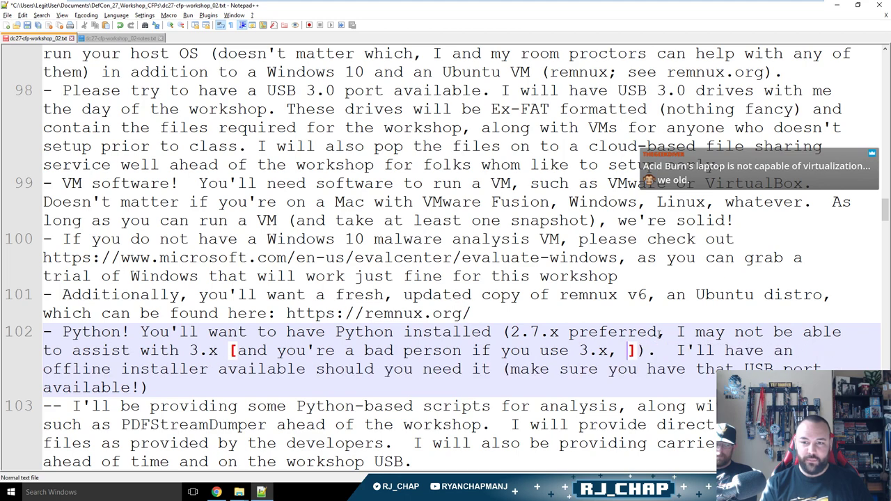
Replace the Python sub-bullet's text after "--" with "Remnux comes with Python installed, so you should be good!" and save the file.
key(Right)
key(Right)
key(Right)
key(Right)
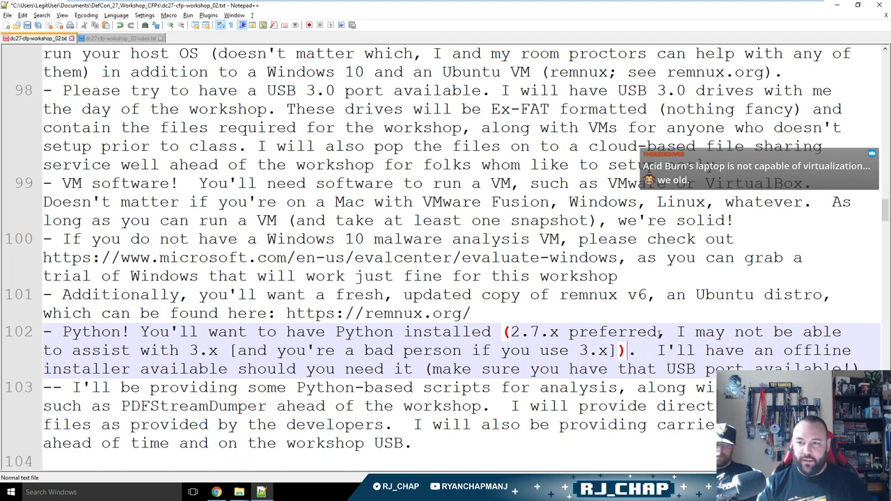
key(End)
key(Down)
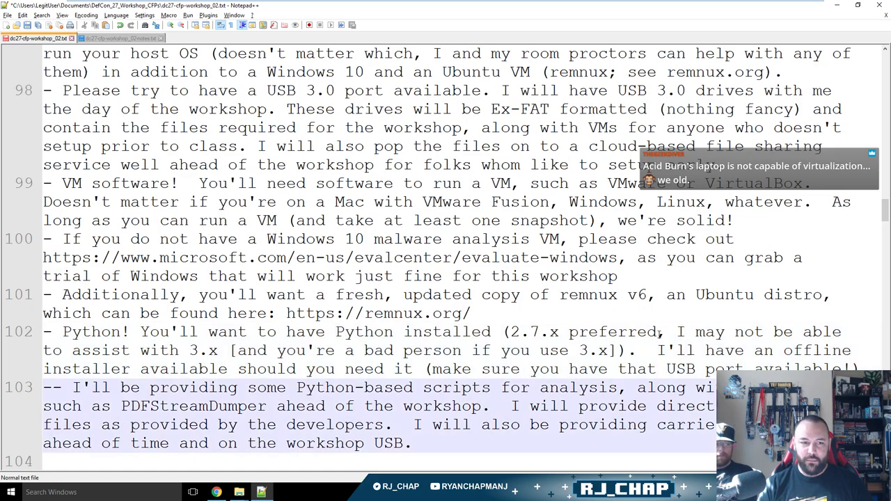
scroll(654, 333, down, 2)
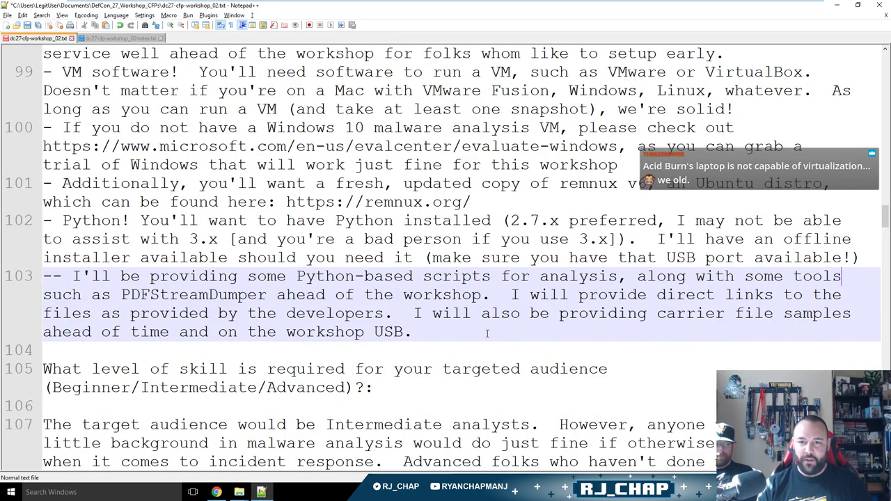
key(End)
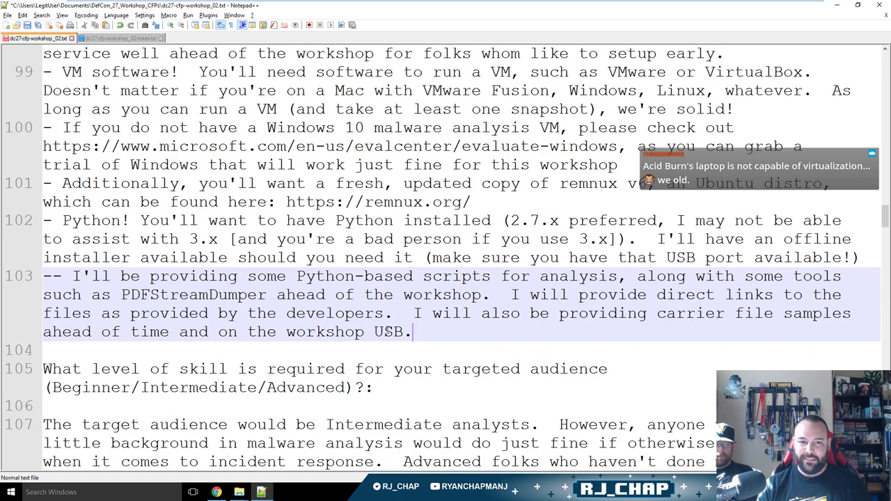
key(shift+Home)
key(shift+ctrl+Right)
key(shift+Home)
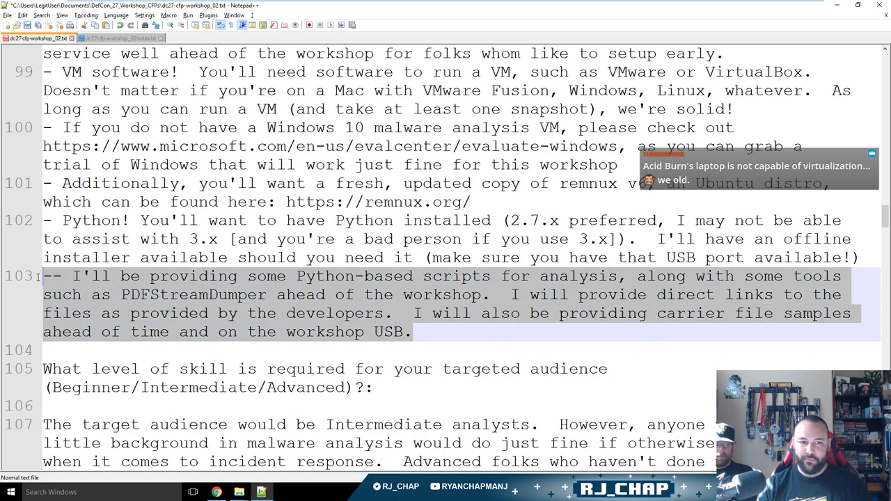
key(shift+ctrl+Right)
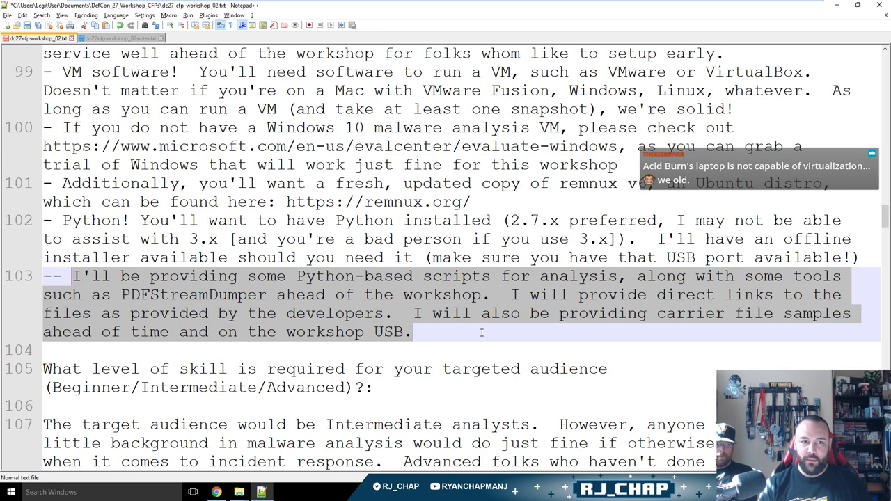
text(Remnux comes)
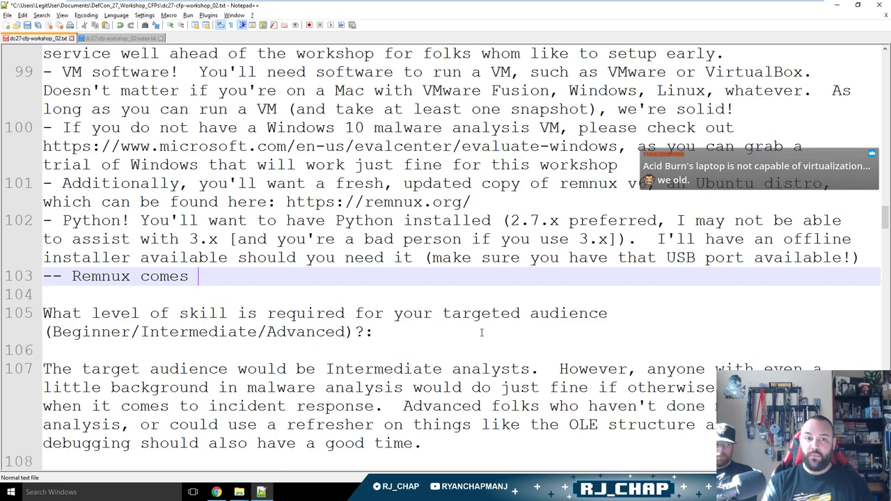
text(with )
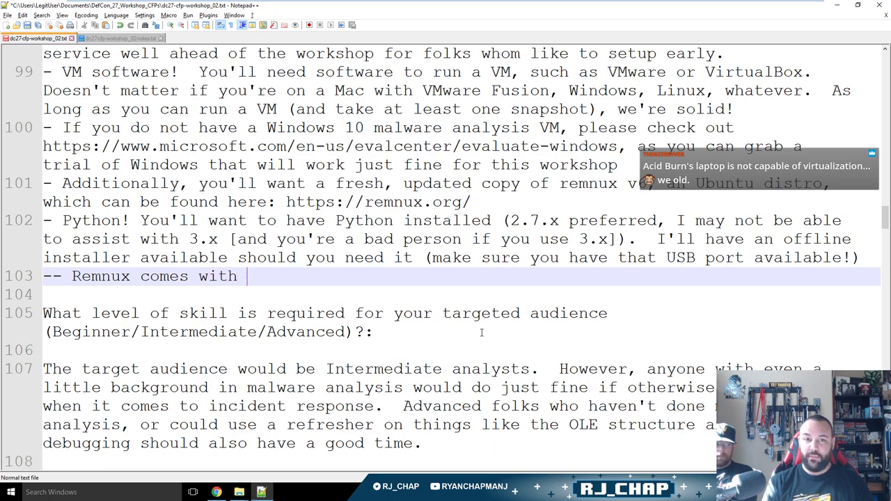
text(Python installe)
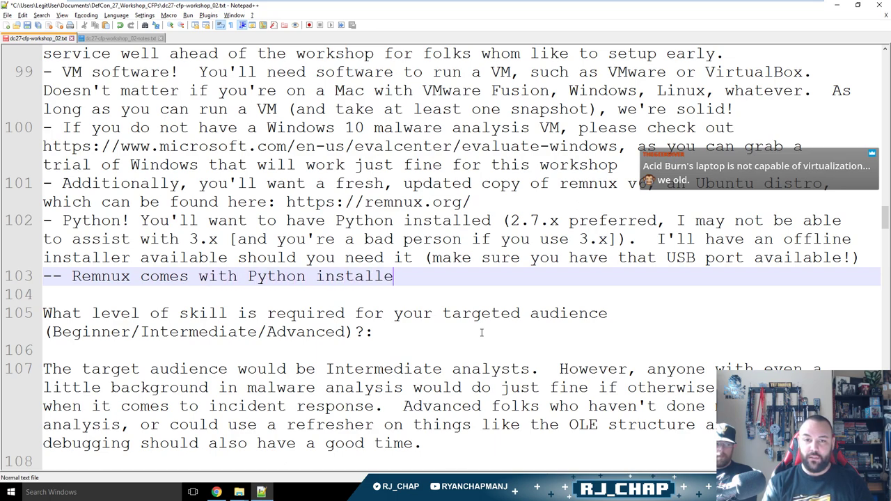
text(d, so you should be good!)
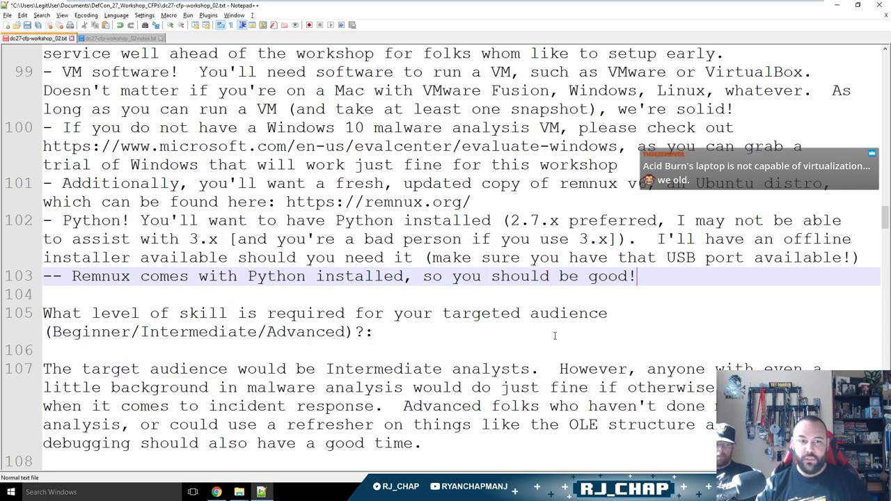
scroll(553, 338, down, 3)
key(ctrl+s)
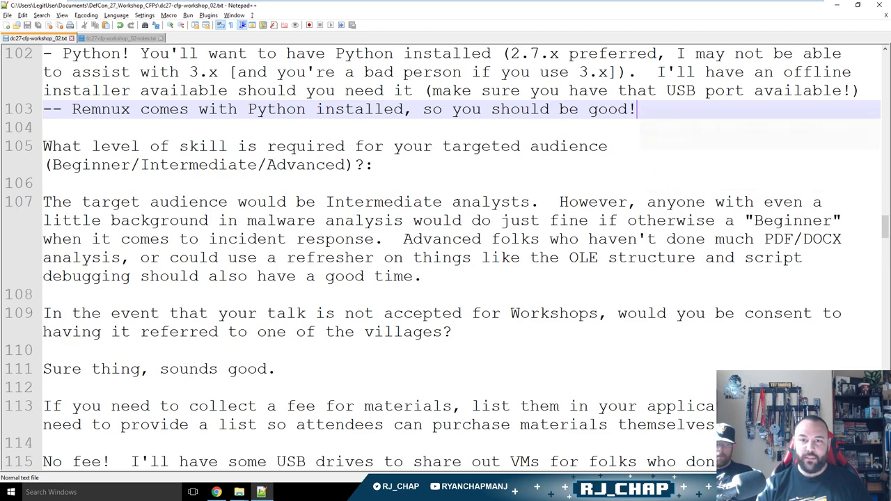
Change the target audience to "Intermediate to Advanced analysts" and delete the closing sentence about Advanced folks.
click(451, 201)
text(to Advanced)
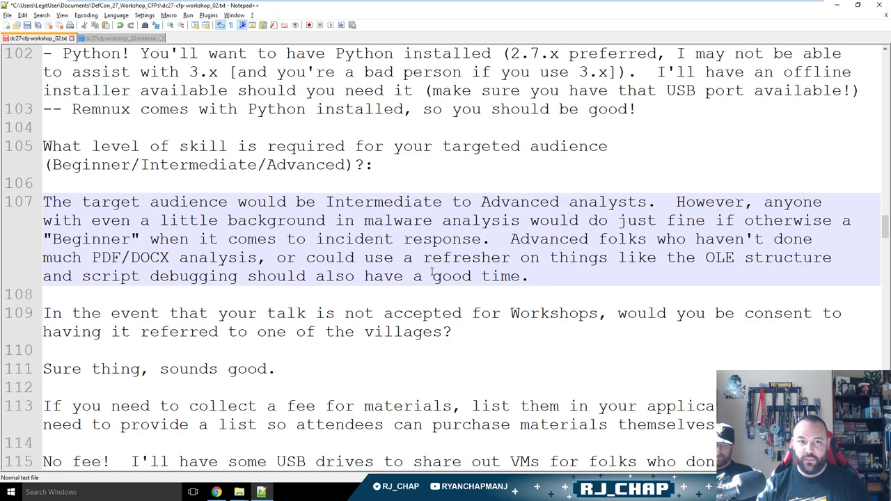
click(483, 240)
click(569, 279)
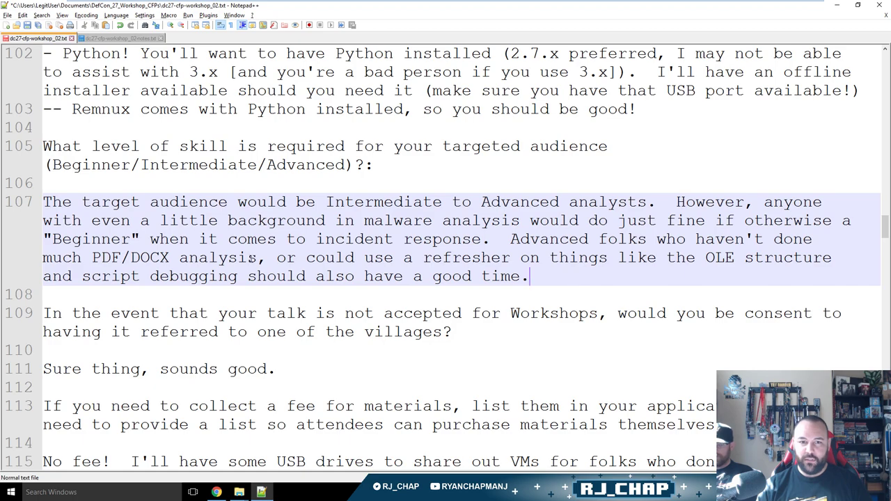
drag(546, 279, 508, 240)
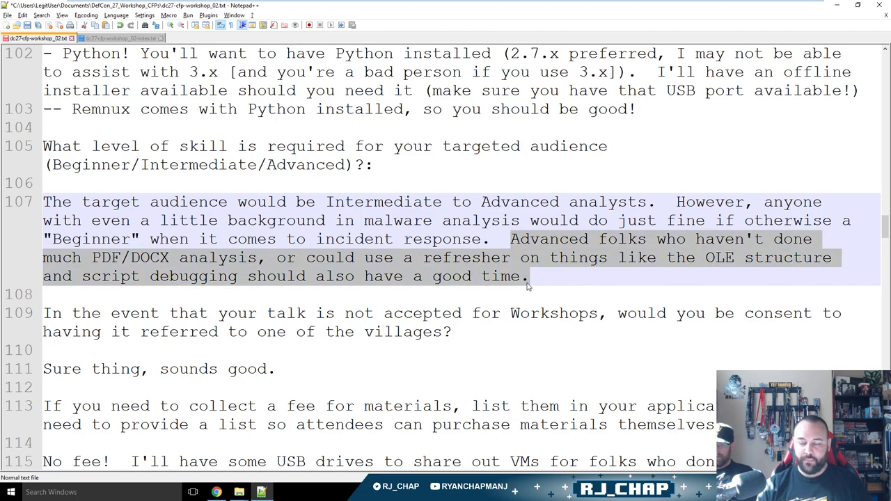
key(BackSpace)
key(BackSpace)
key(BackSpace)
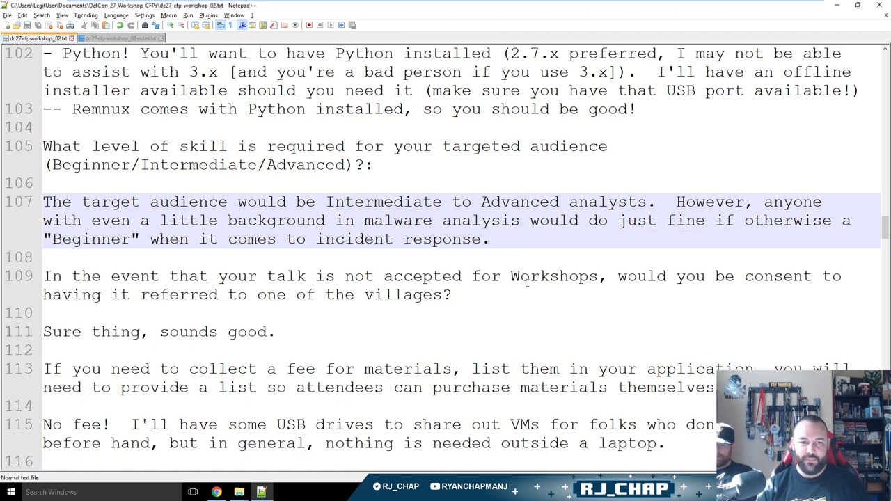
click(557, 327)
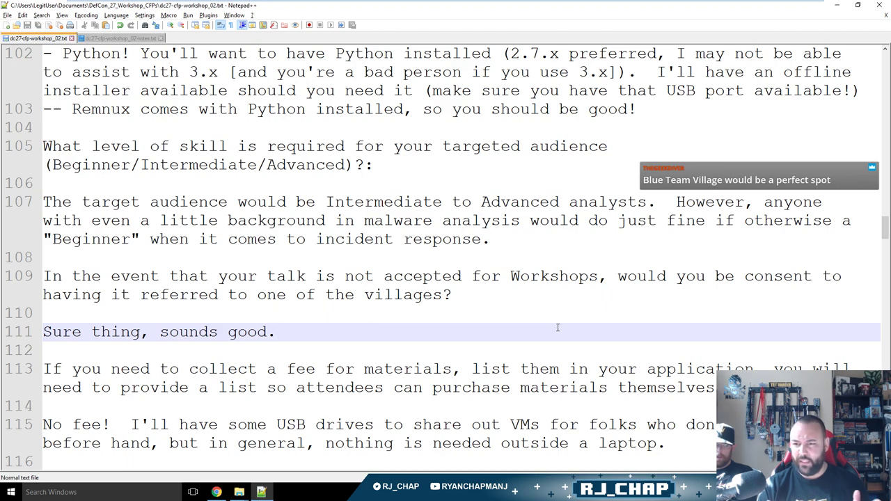
Switch to Chrome and open defcon.org in a new tab to check the DEF CON 27 dates and venue.
click(216, 492)
key(ctrl+t)
text(defc)
key(BackSpace)
text(o)
key(BackSpace)
text(con)
key(Return)
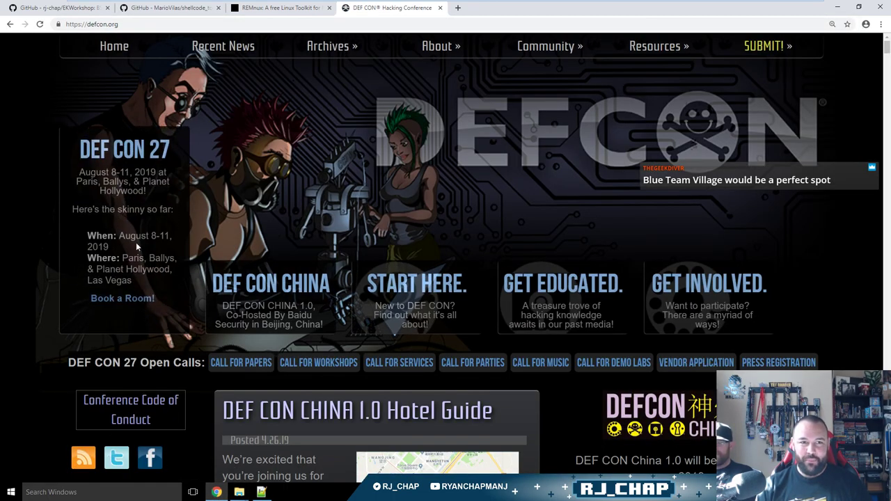
mouse_move(140, 278)
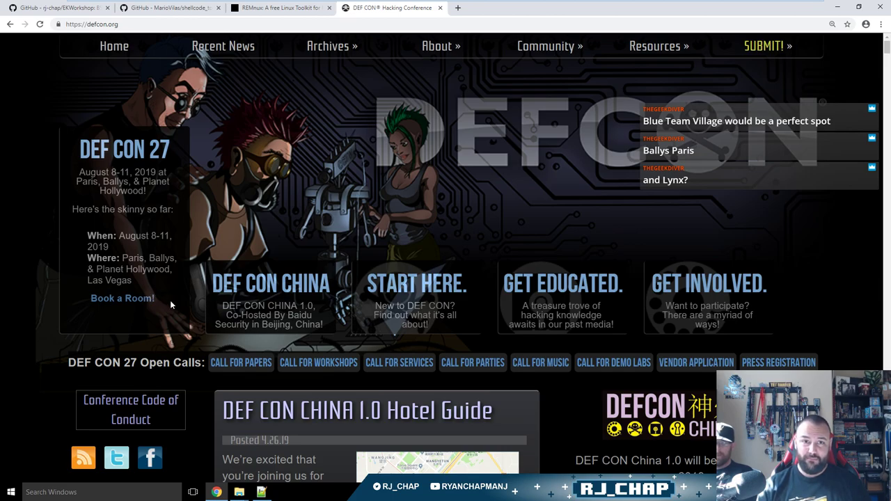
key(ctrl+shift+Tab)
key(ctrl+shift+Tab)
key(ctrl+shift+Tab)
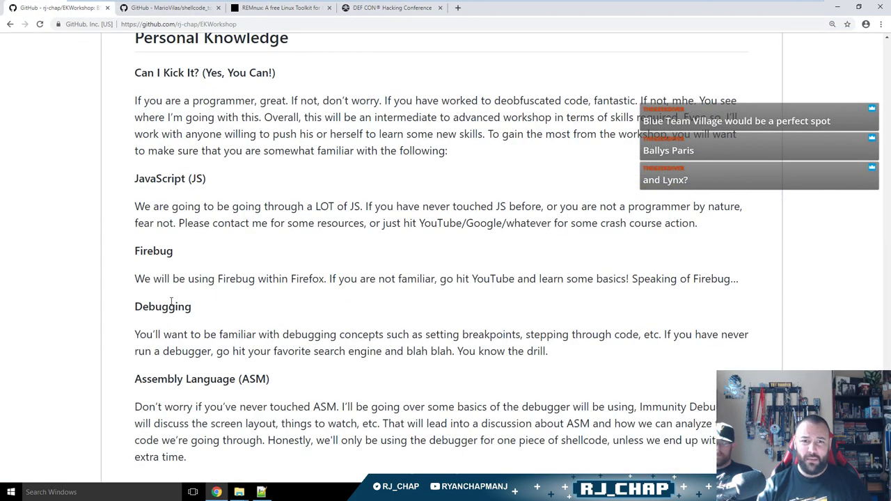
Switch back to the proposal in Notepad++ and add "As long as a village is conducive to a 4-hr workshop." after "Sure thing, sounds good.".
key(alt+Tab)
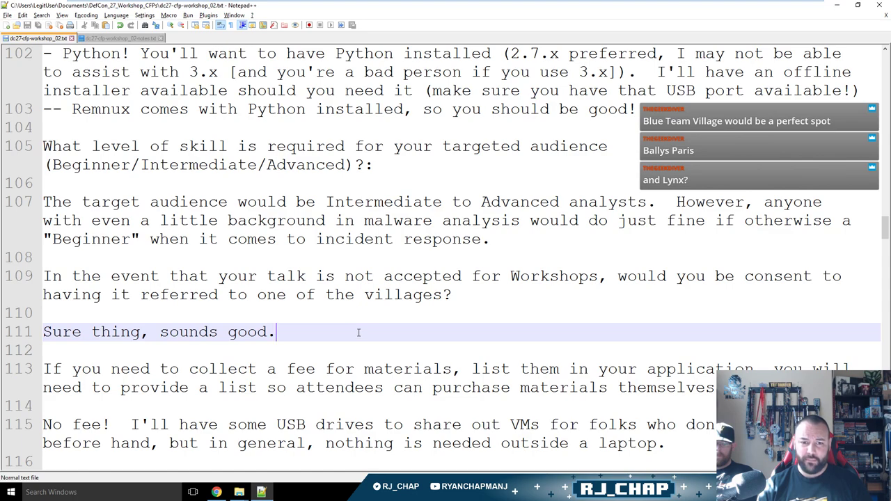
text(As long as)
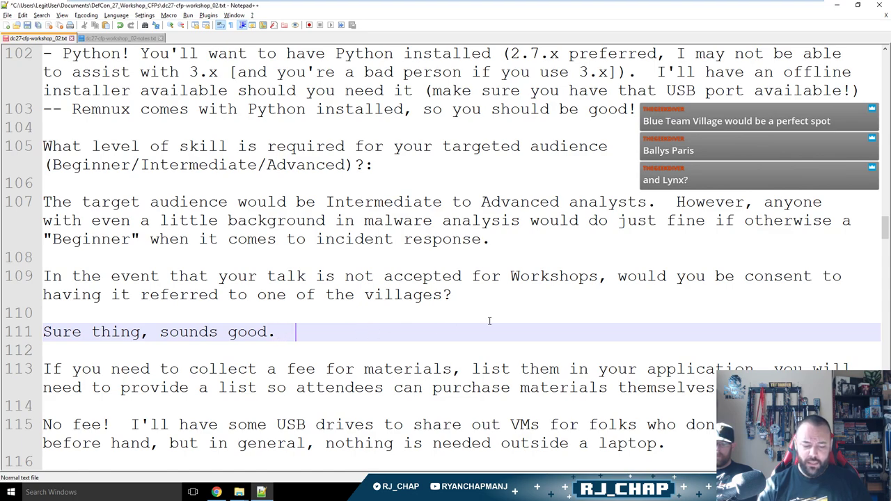
text( a vil)
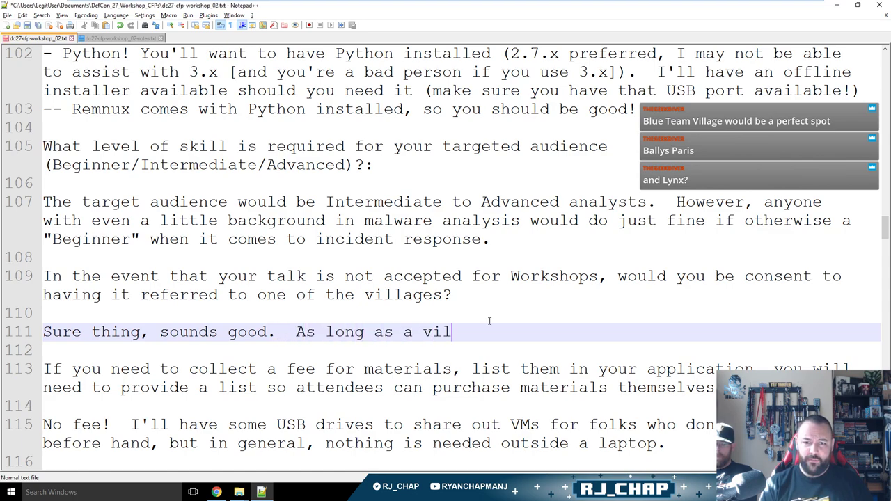
text(lage is conducive to)
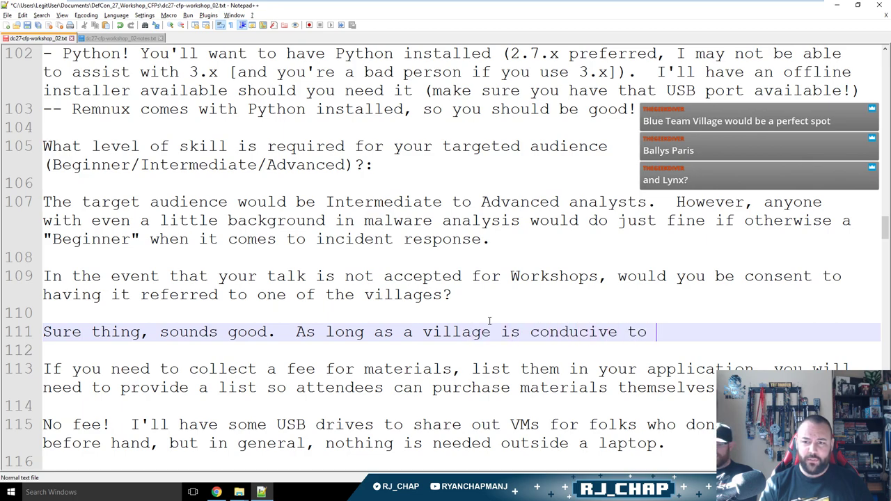
text( a 4-hr wor)
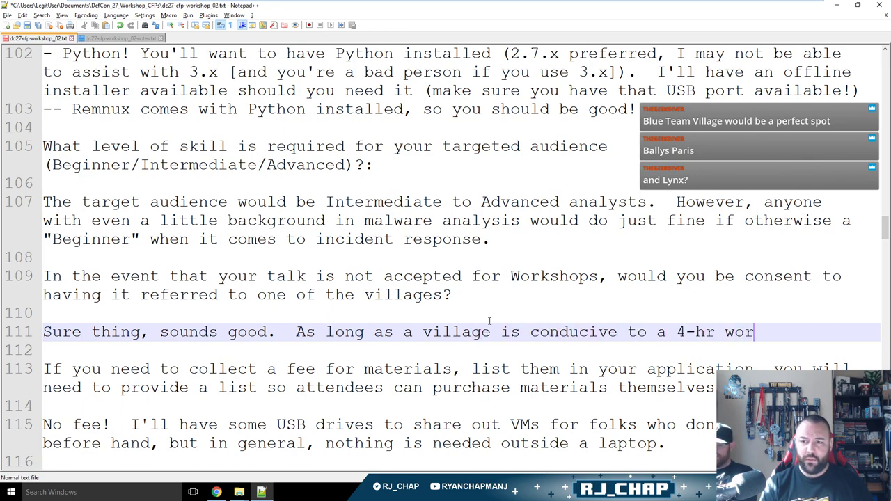
text(kshop ()
key(BackSpace)
key(BackSpace)
text(.)
scroll(544, 297, down, 3)
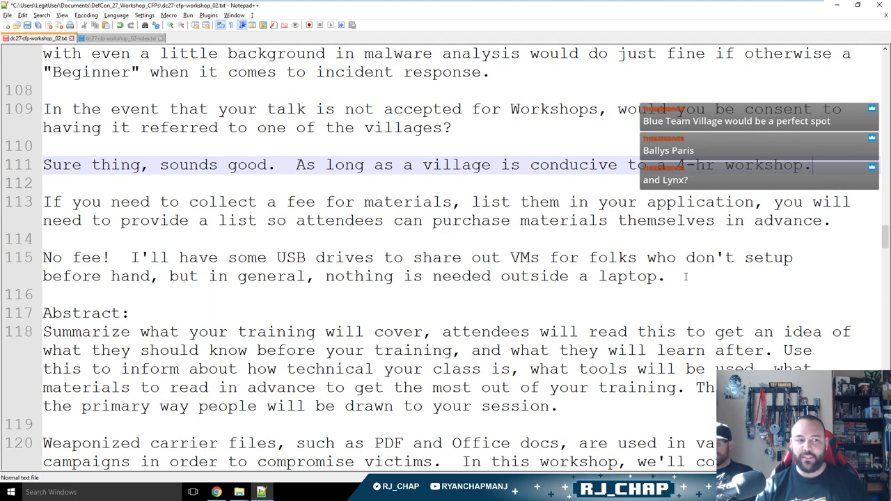
Below the Remnux sub-bullet, add the bullet "- In your Windows malware analysis VM, you'll want to have the following installed: x64dbg, IDA Free".
scroll(686, 276, down, 2)
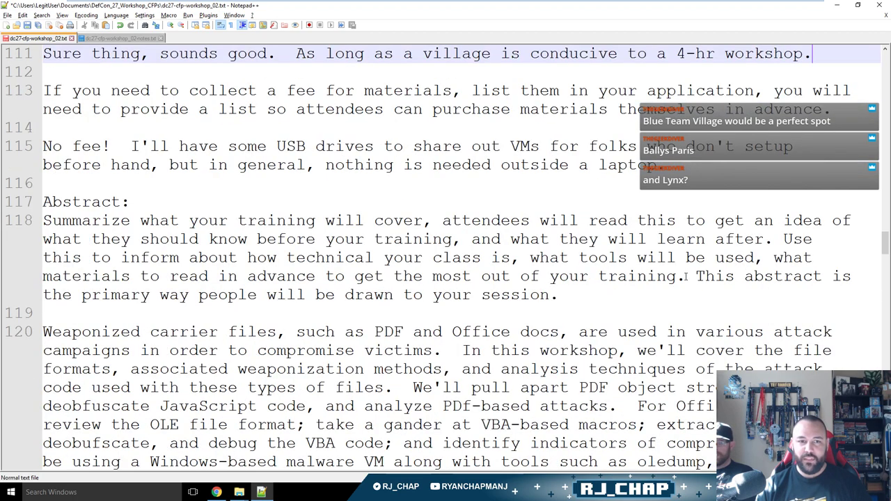
triple_click(573, 297)
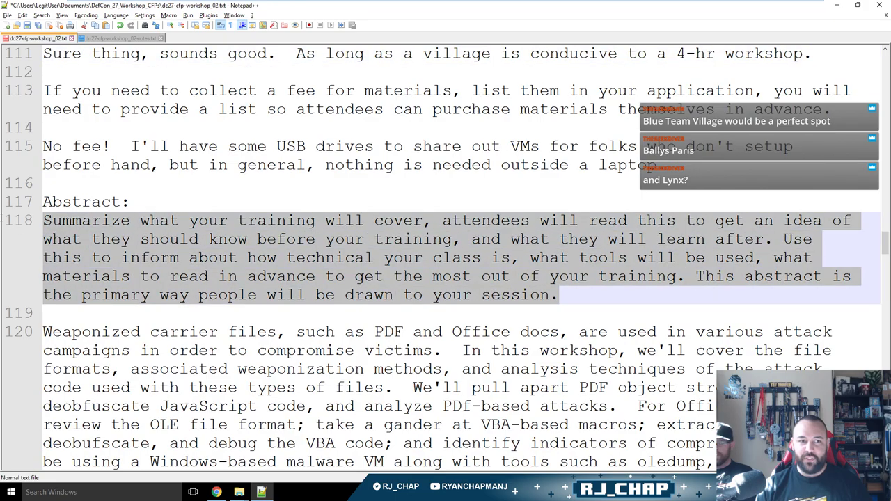
scroll(471, 264, up, 3)
scroll(470, 264, up, 10)
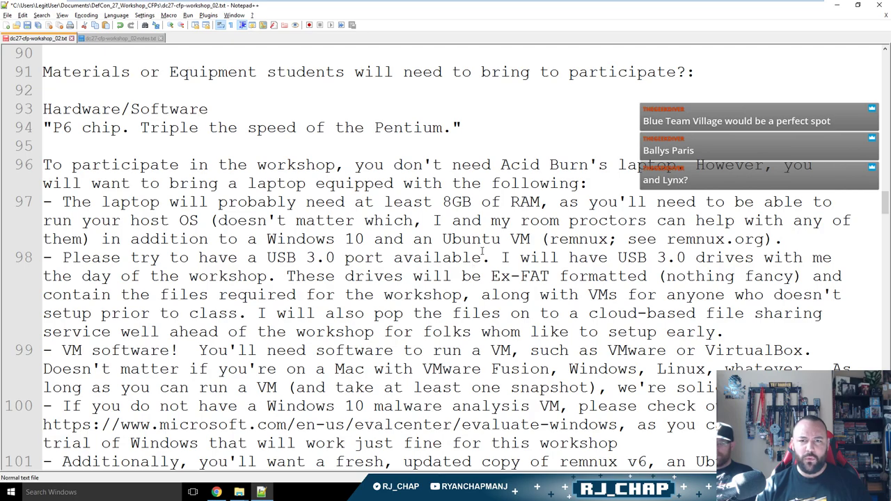
scroll(517, 271, down, 4)
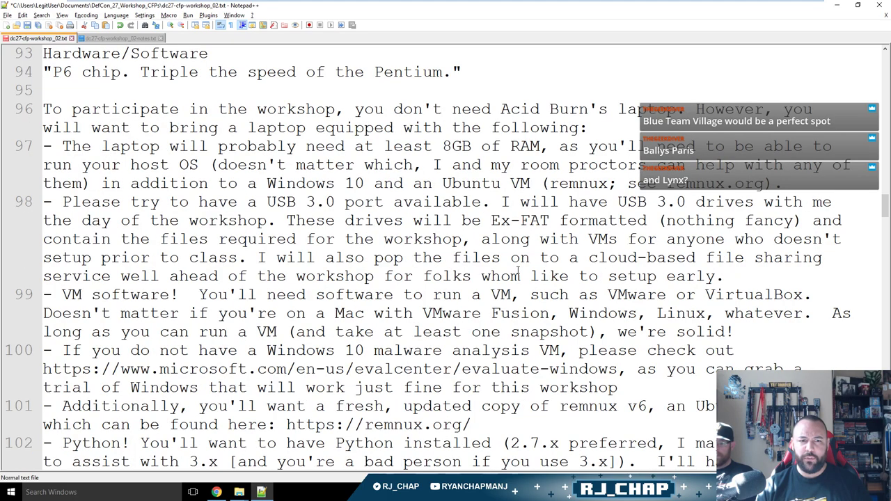
click(671, 338)
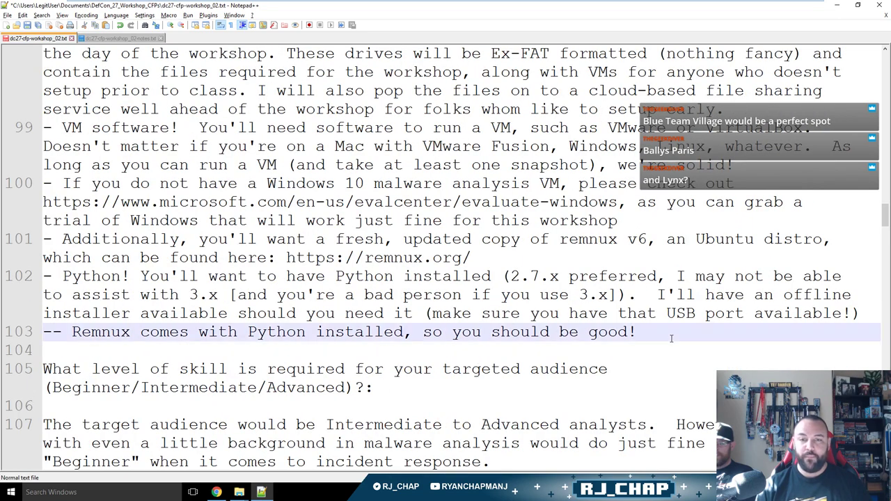
key(Return)
text(- In your WIndows)
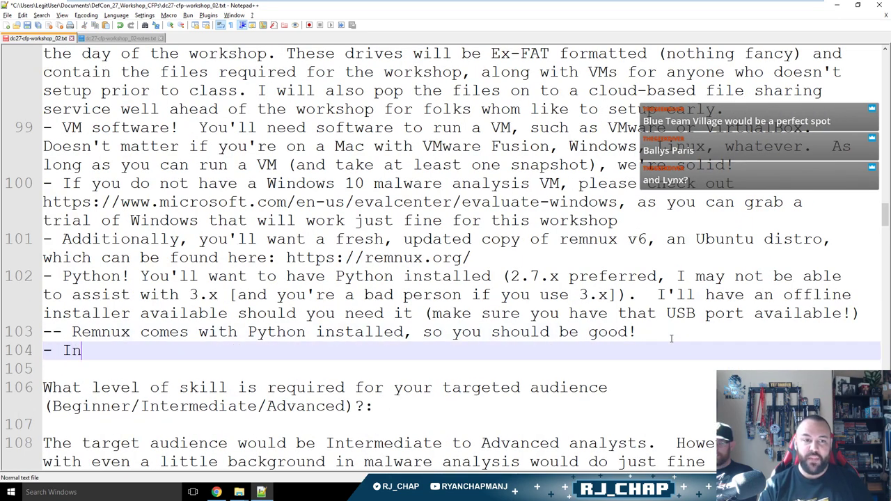
key(BackSpace)
key(BackSpace)
key(BackSpace)
key(BackSpace)
key(BackSpace)
key(BackSpace)
key(BackSpace)
text(Windows malware )
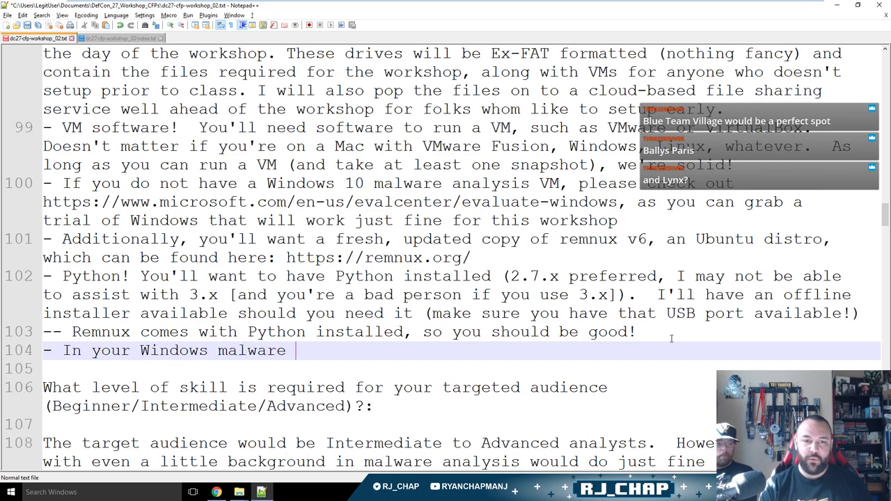
text(analysis VM, you'll want to have )
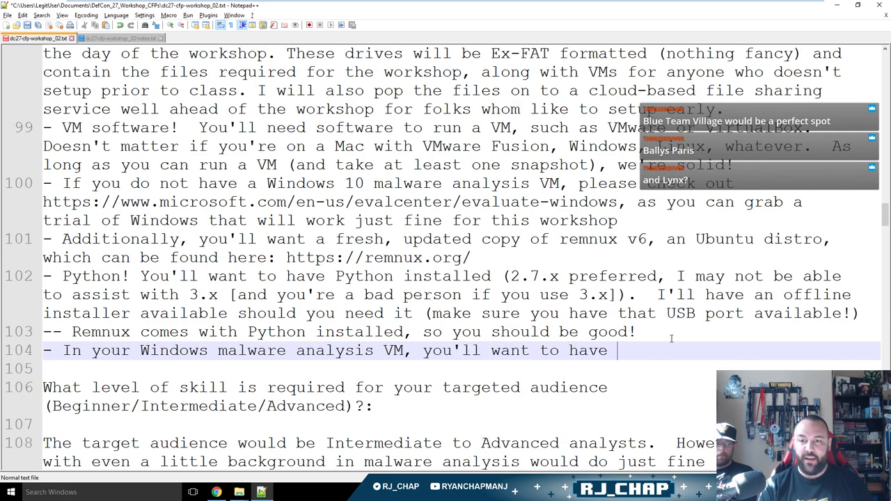
text(the following installed:)
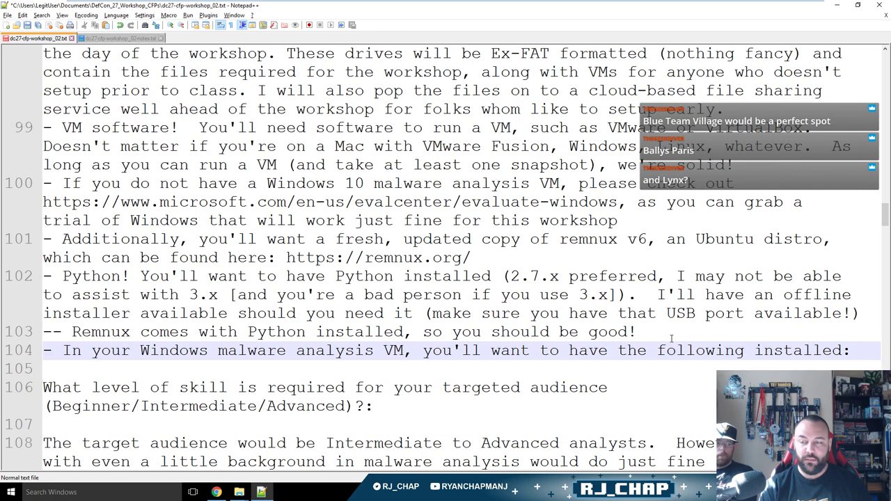
text( x64dbg,)
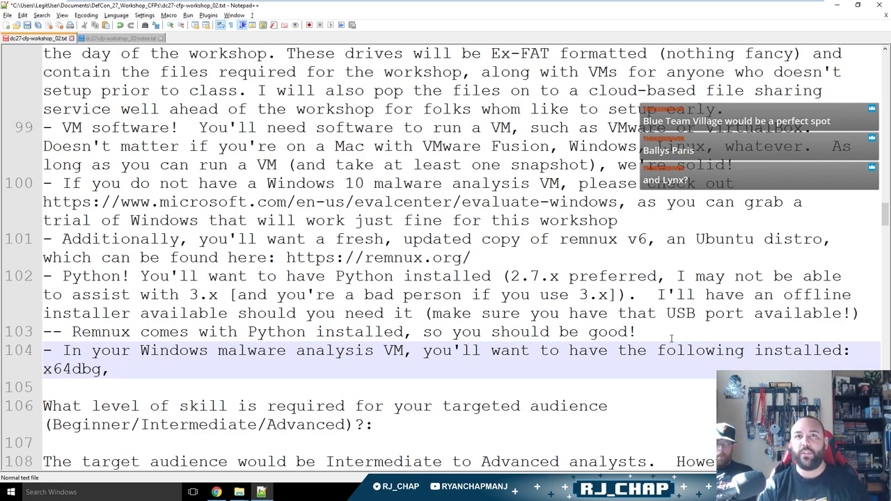
text( IDA Free)
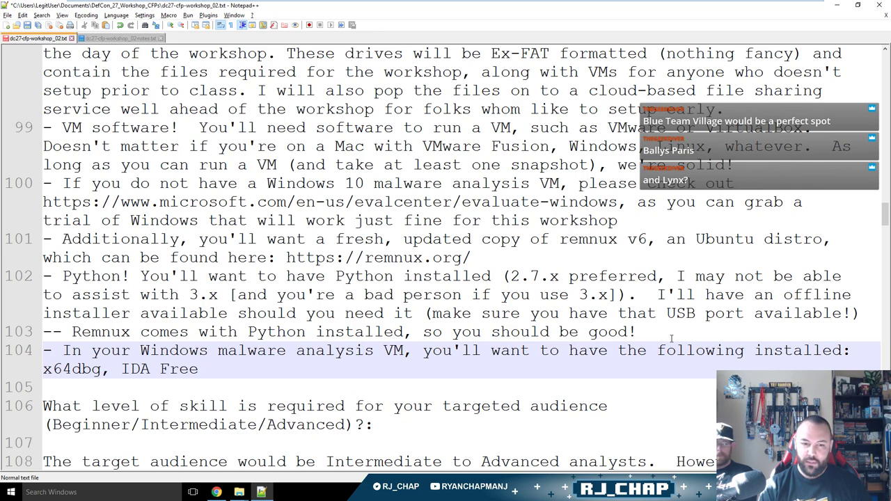
Switch to Chrome, search Google in a new tab for "hex ida", and open the Hex-Rays "IDA: About" page.
key(alt+Tab)
key(ctrl+t)
text(ida)
key(Return)
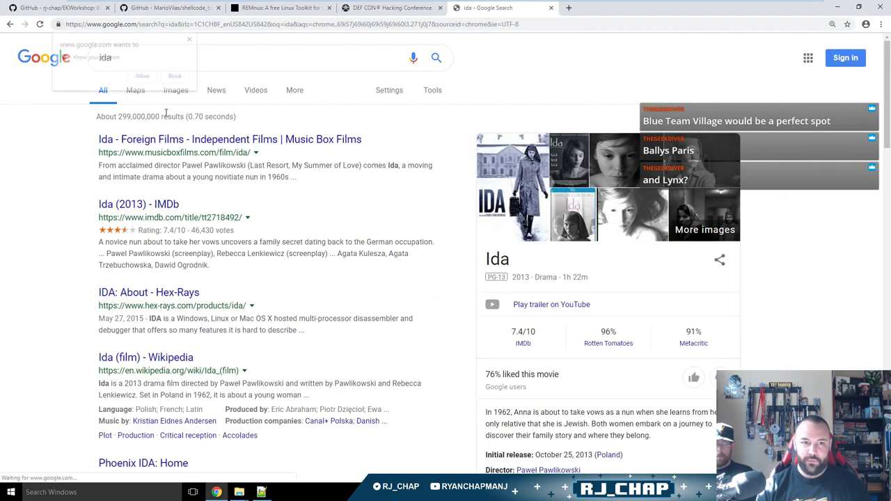
click(202, 60)
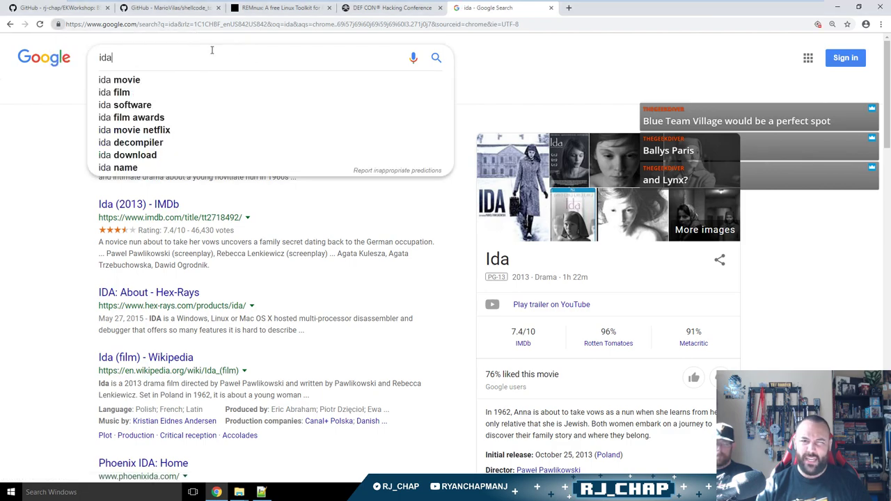
double_click(220, 58)
text(hex ida)
key(Return)
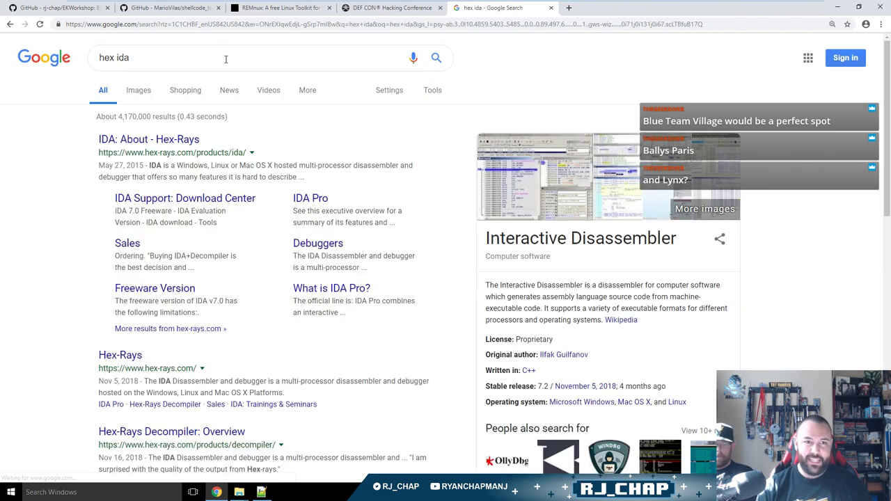
click(175, 141)
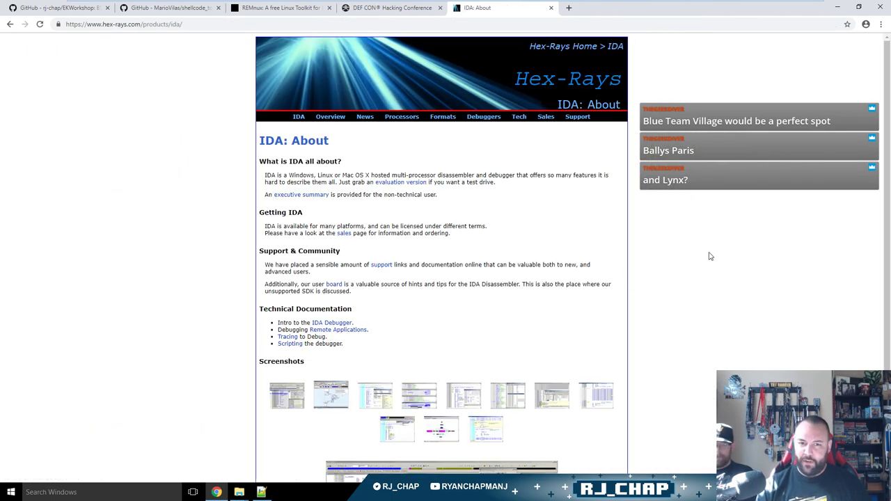
Enlarge the IDA page, open its evaluation version link, and examine the download center for free IDA versions.
key(ctrl+plus)
key(ctrl+plus)
key(ctrl+plus)
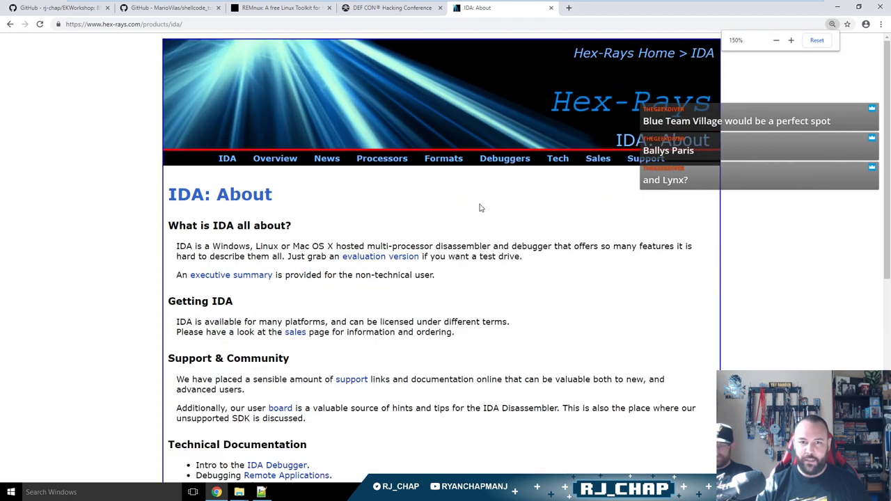
scroll(782, 234, down, 4)
scroll(782, 233, up, 3)
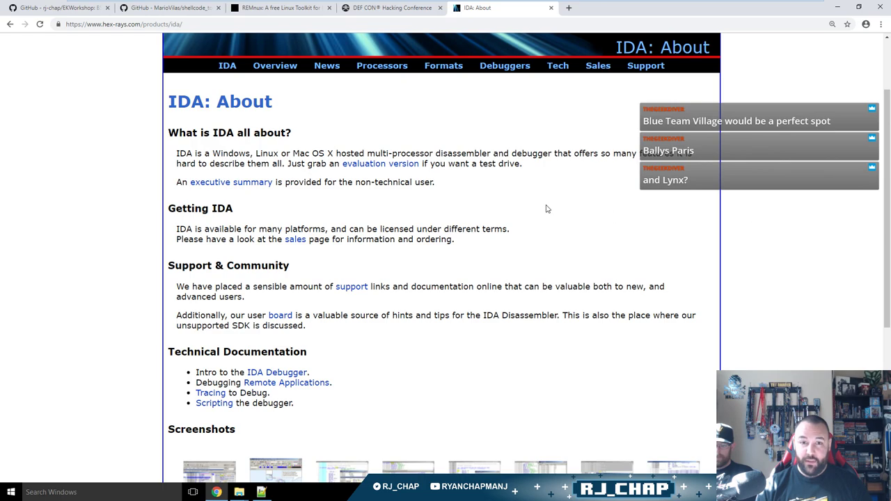
click(401, 165)
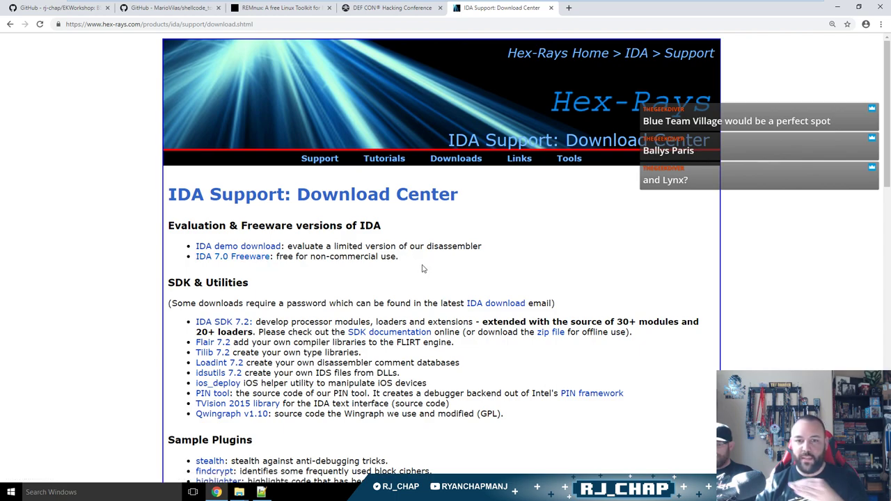
scroll(760, 245, down, 3)
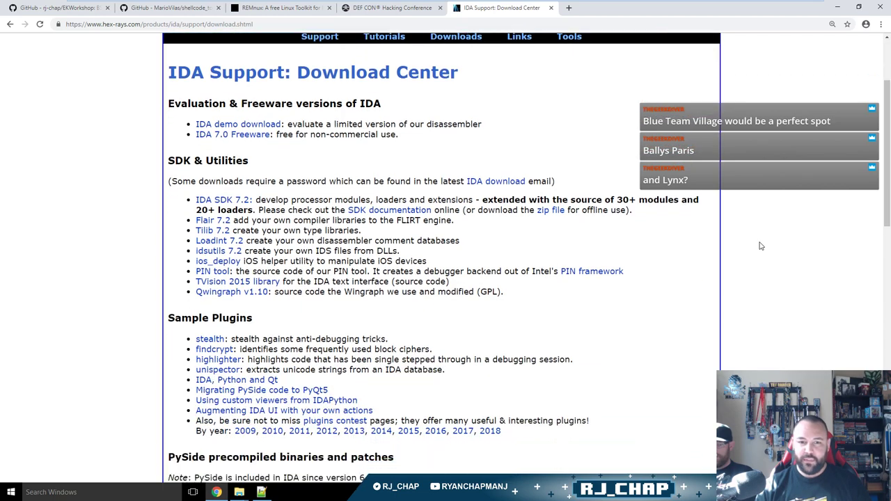
scroll(760, 246, down, 1)
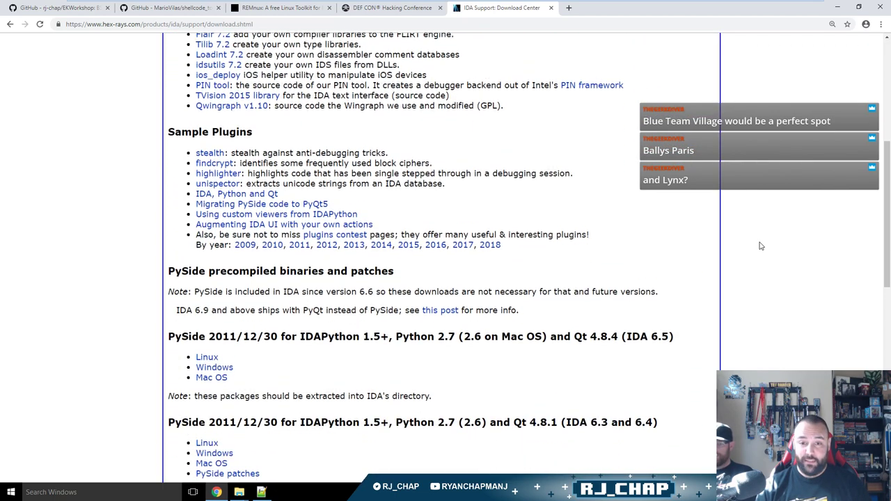
scroll(760, 246, down, 8)
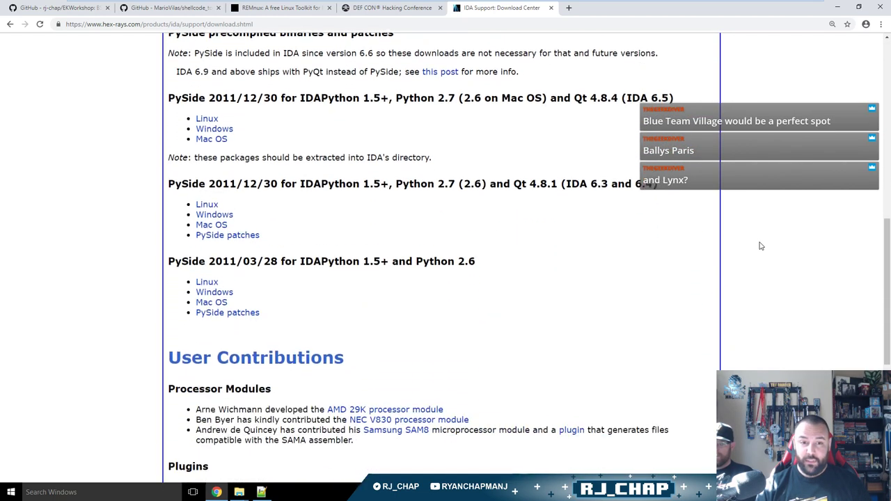
scroll(762, 246, up, 12)
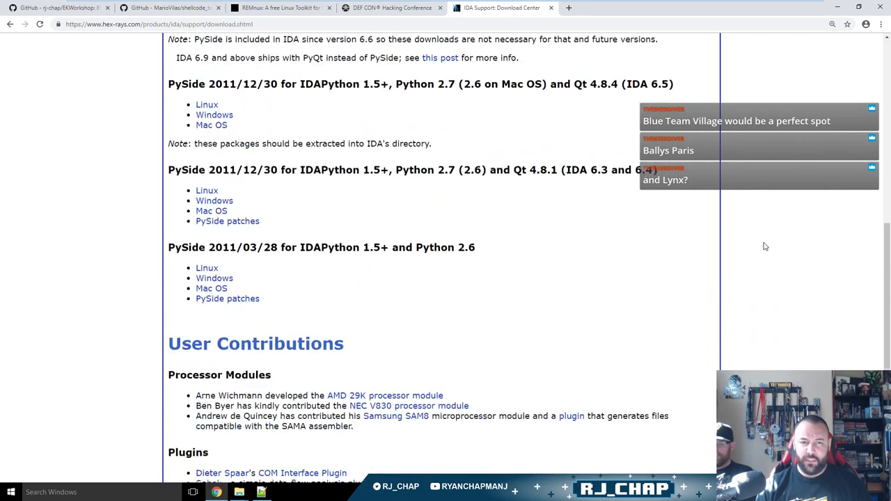
key(ctrl+1)
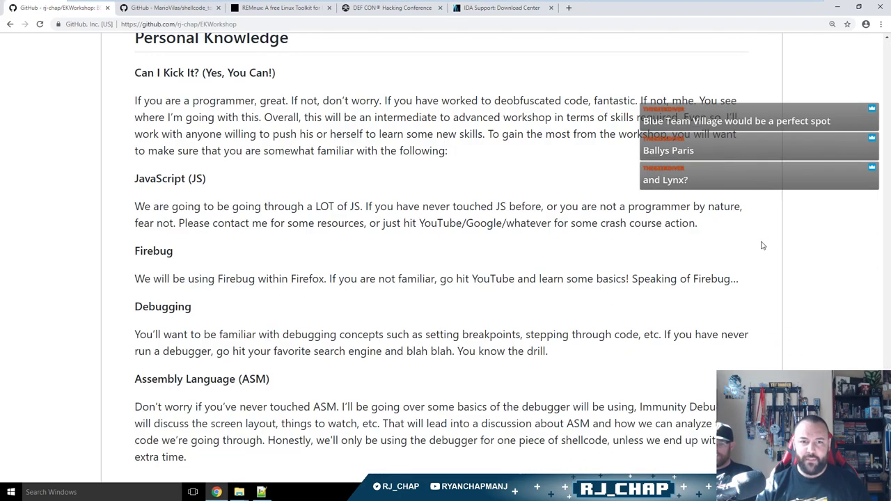
Switch back to Notepad++ and add "5.x. As a note, IDA Free 7.x removed the built-in debugger (only available to commercial users), so I will provide 5.x installers".
key(alt+Tab)
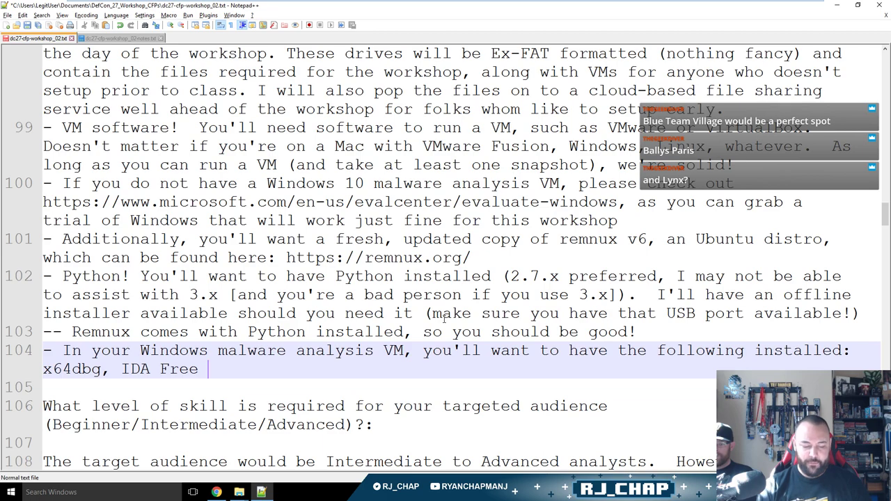
text(5.x.  As a note, IDA Free 7.x)
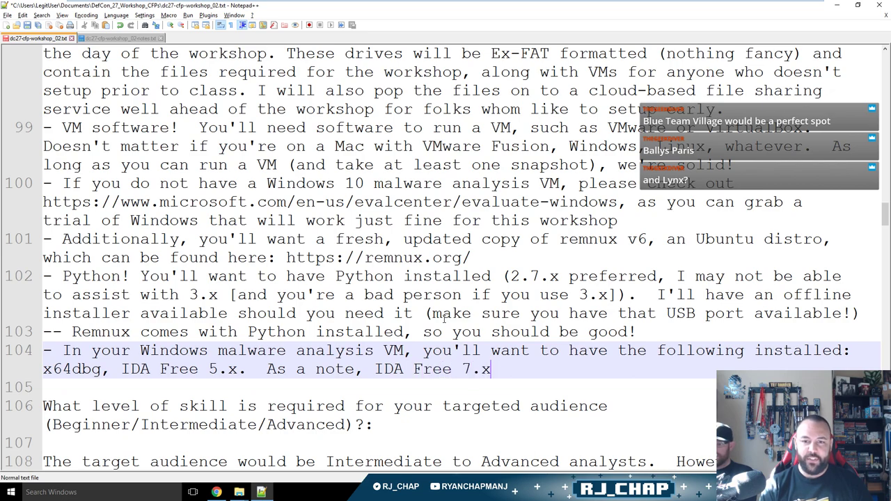
text( removed the debu)
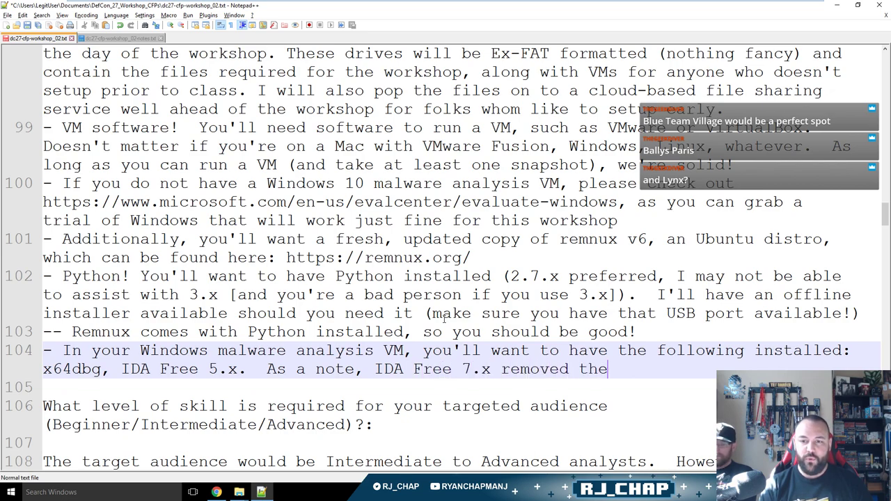
key(BackSpace)
key(BackSpace)
key(BackSpace)
key(BackSpace)
text(buil)
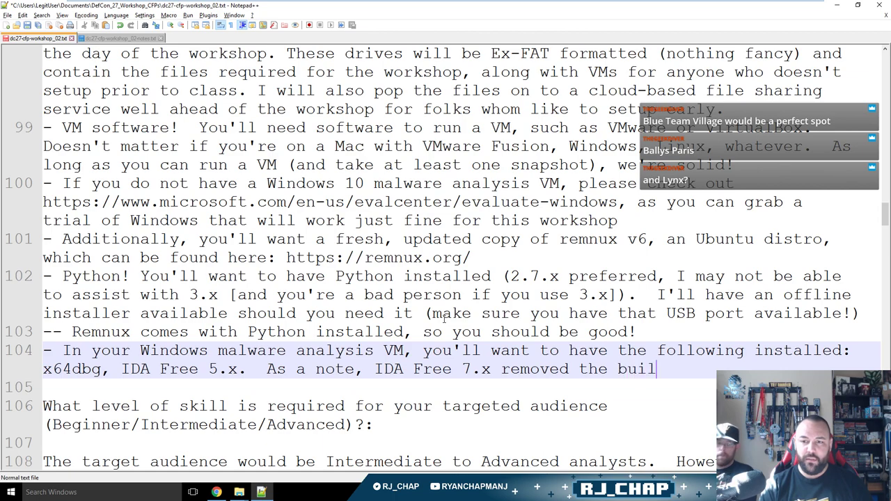
text(t-in debugger (only av)
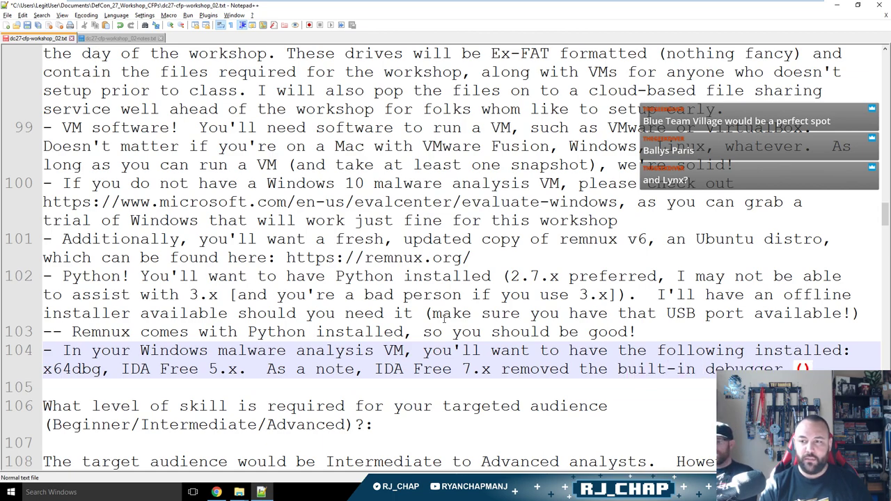
text(ailable to )
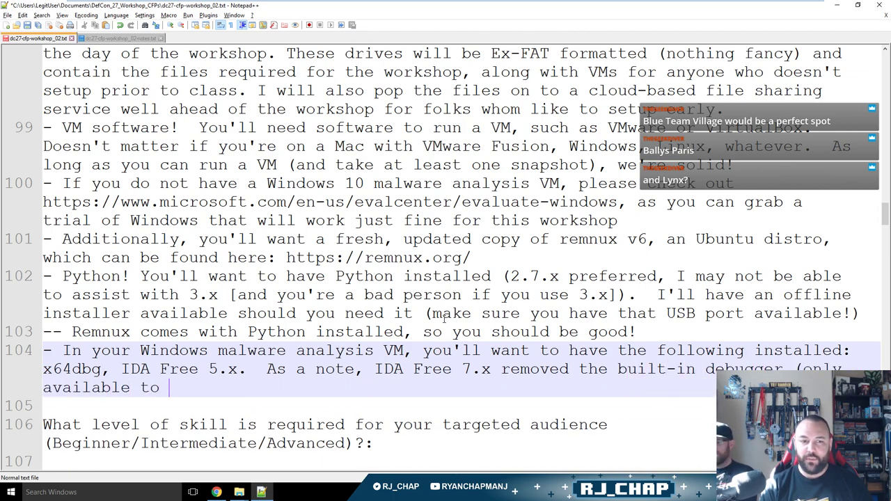
text(commercial users), so )
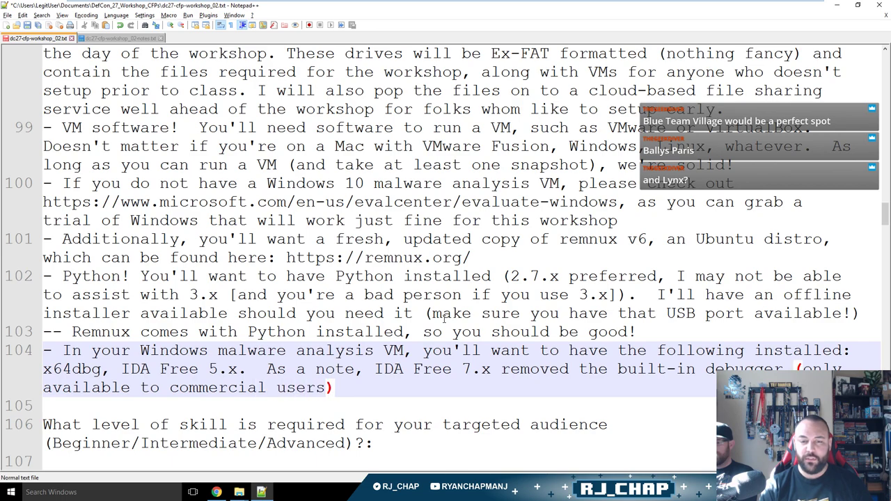
text(I will pr)
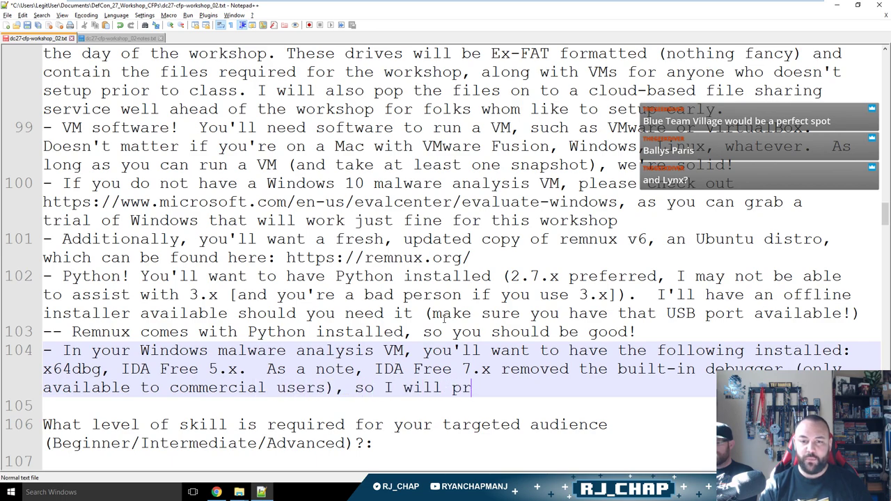
text(ovide 5.x installers if n)
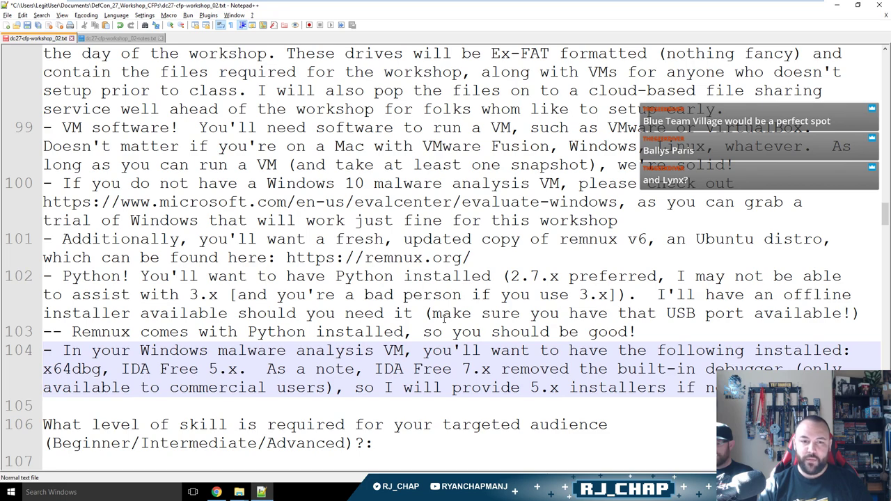
Place the cursor right after "IDA Free 5.x", and check the desktop for other analysis tools before returning to the proposal.
key(ctrl+Right)
key(ctrl+Right)
key(Right)
key(Right)
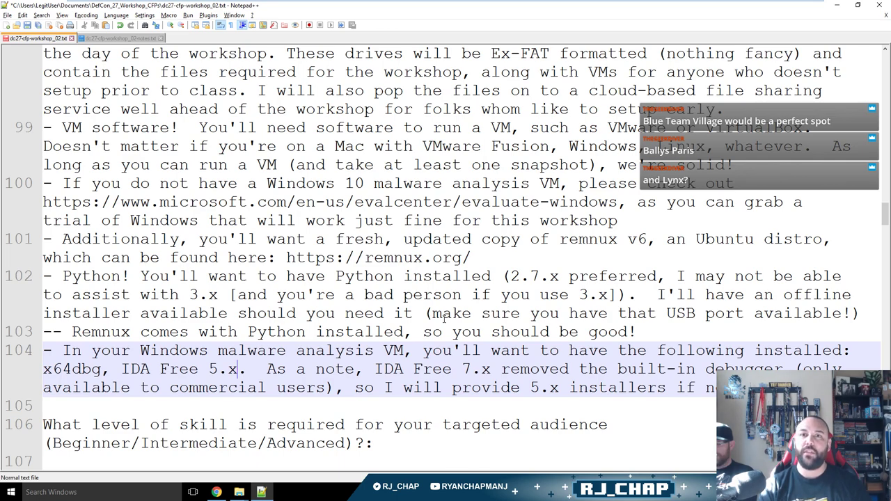
key(super+d)
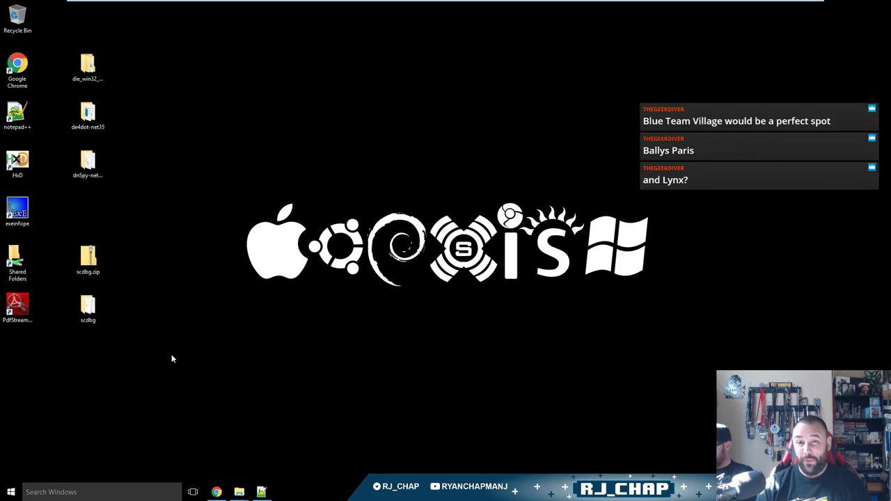
key(super+d)
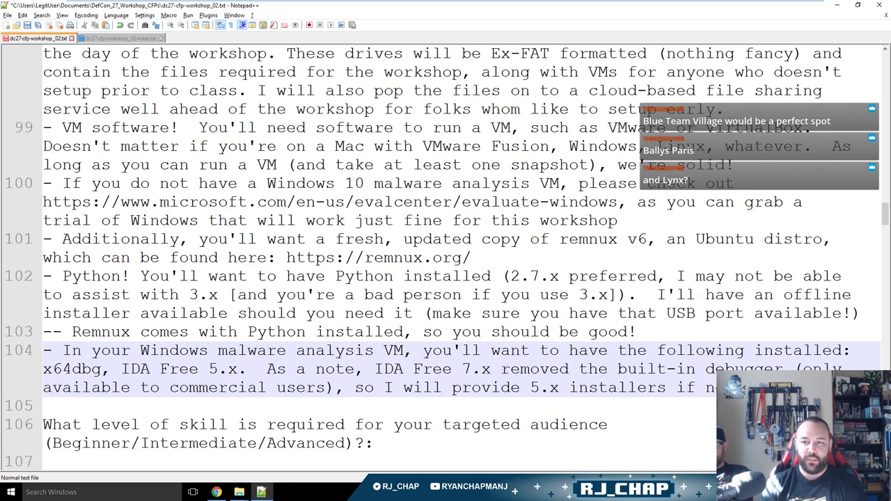
Replace the comma between "x64dbg" and "IDA Free 5.x" in the required Windows VM tools line with " &".
key(ctrl+Right)
key(ctrl+Right)
key(BackSpace)
key(BackSpace)
text(&)
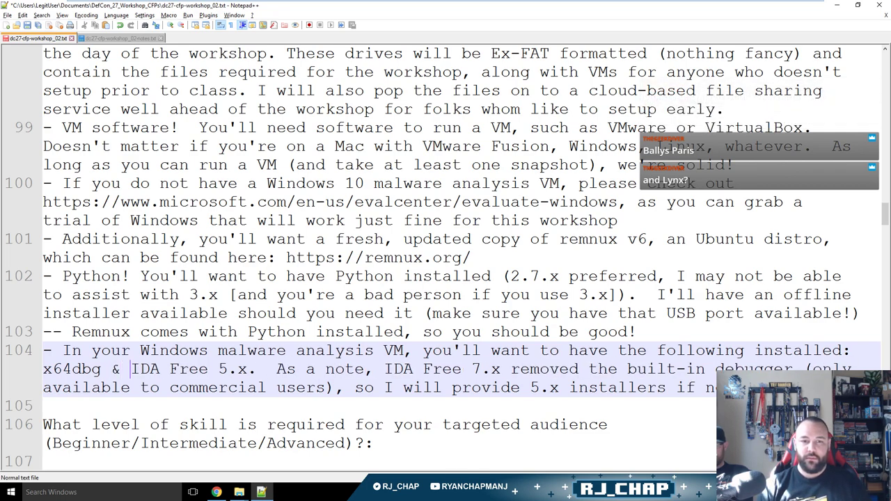
click(72, 371)
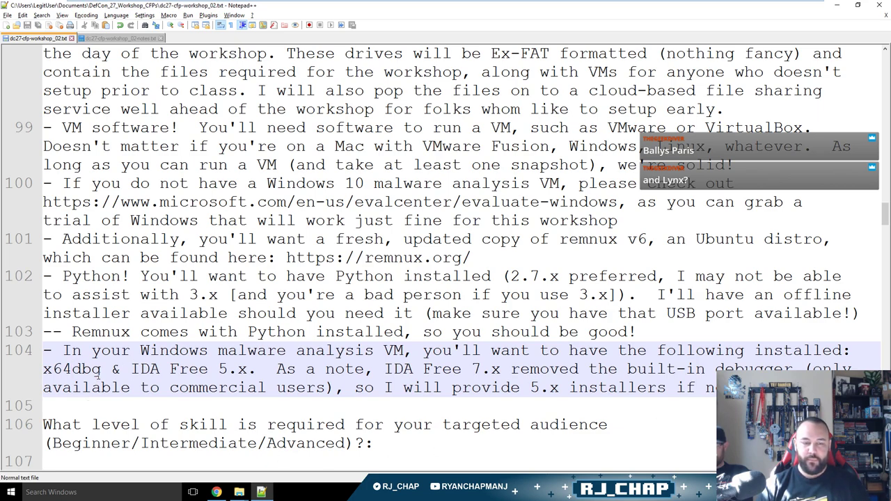
text(/32)
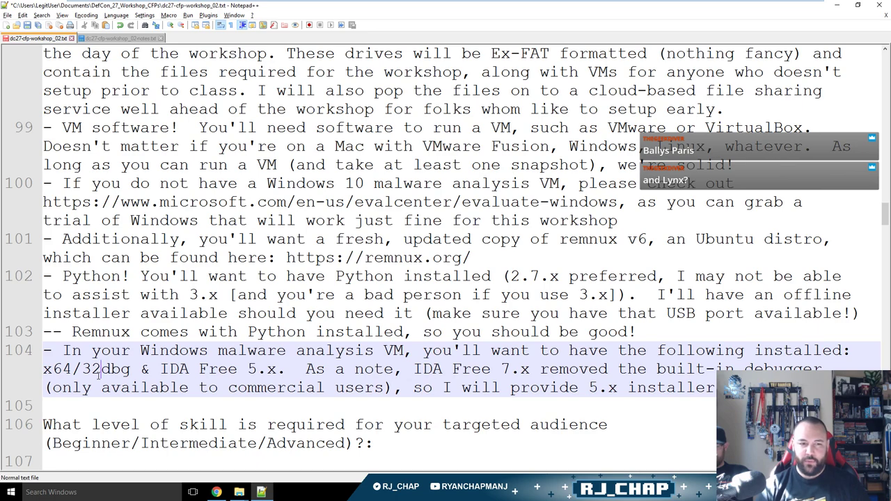
key(BackSpace)
key(BackSpace)
key(BackSpace)
Add "(including x32dbg)" between "x64dbg" and the ampersand in the Windows VM tools line.
text((including x)
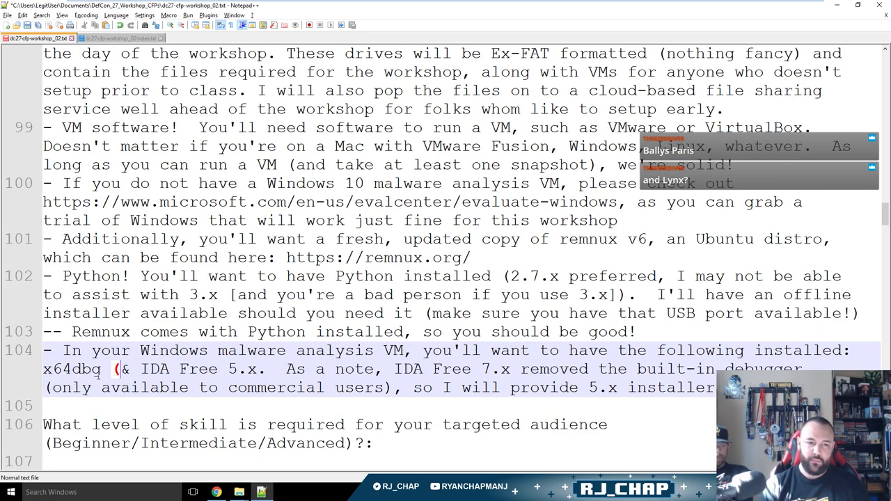
text(32dbg))
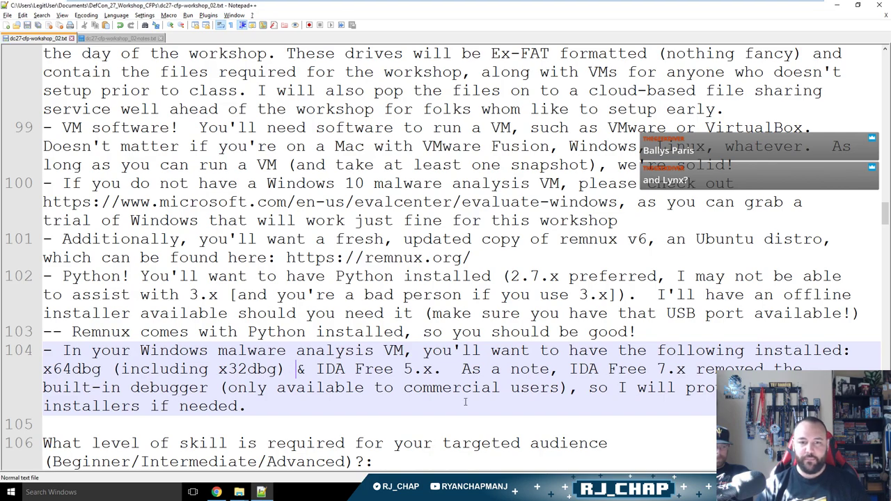
Delete the old abstract paragraph about weaponized PDF and Office carrier files, keeping the Abstract instructions above it.
scroll(599, 360, down, 5)
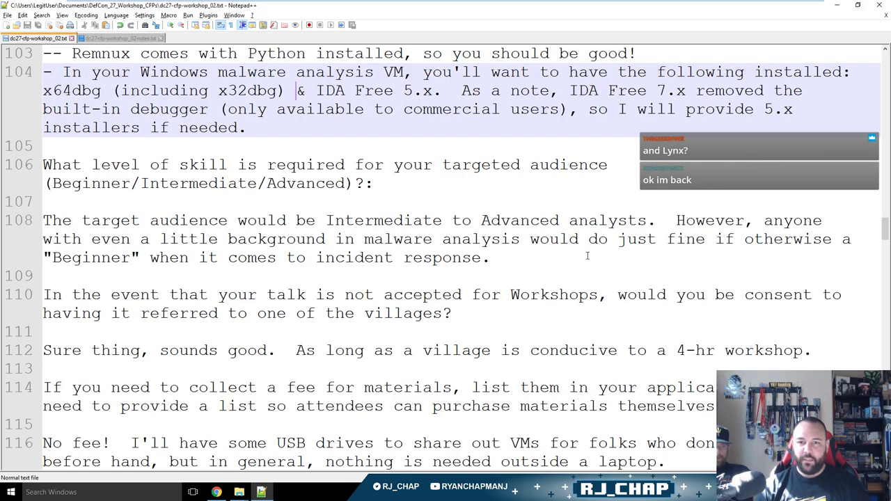
scroll(575, 318, down, 4)
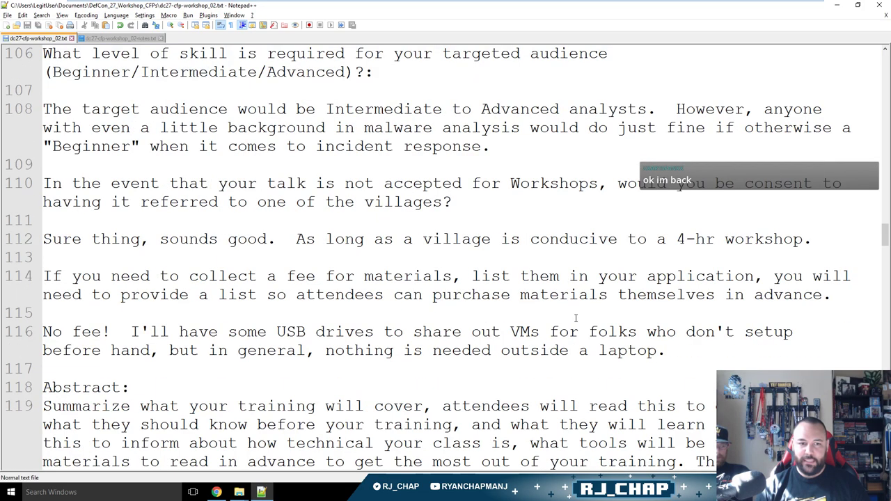
scroll(574, 420, down, 1)
drag(575, 313, 284, 276)
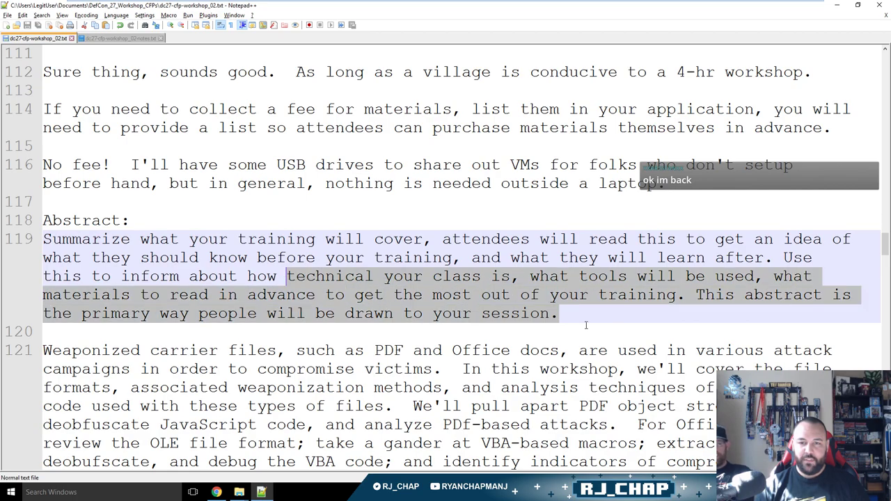
click(628, 322)
scroll(629, 322, down, 3)
drag(484, 332, 19, 184)
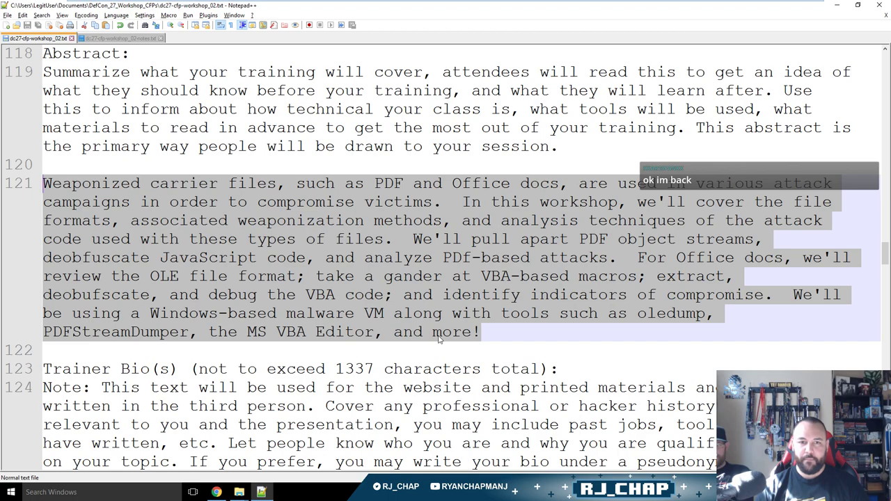
key(Delete)
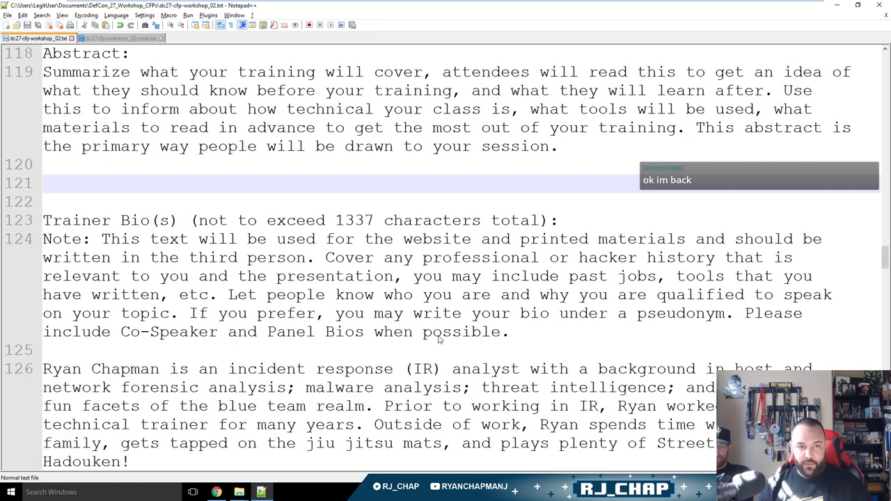
Check the desktop for analysis tools, then switch to Chrome, search Google in a new tab for "scdbg" and open the scdbg download page.
key(super+d)
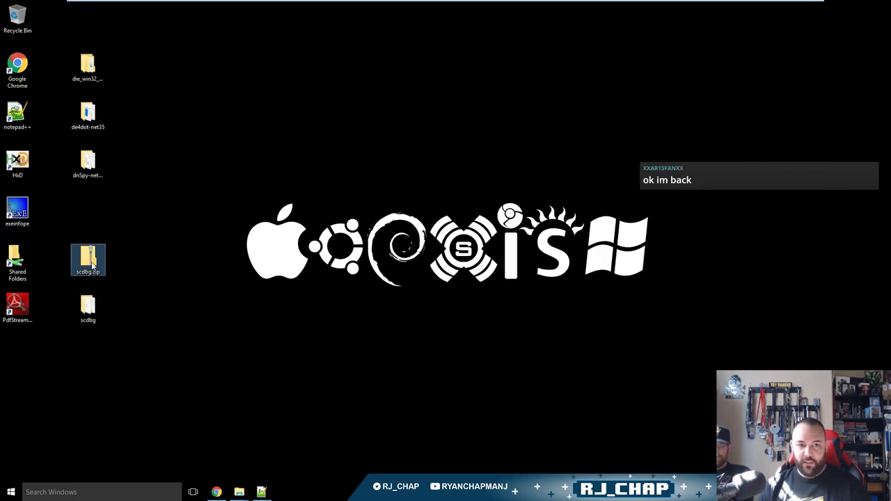
click(217, 491)
key(ctrl+t)
text(scdbg)
key(Return)
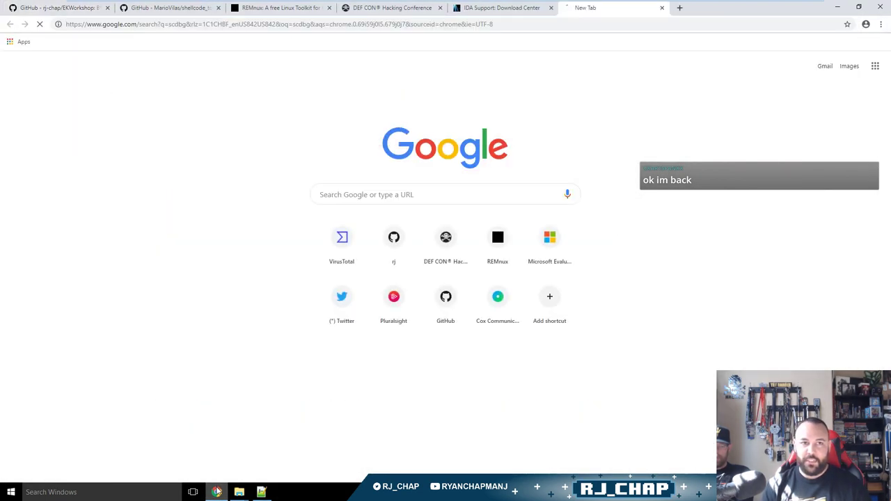
click(211, 143)
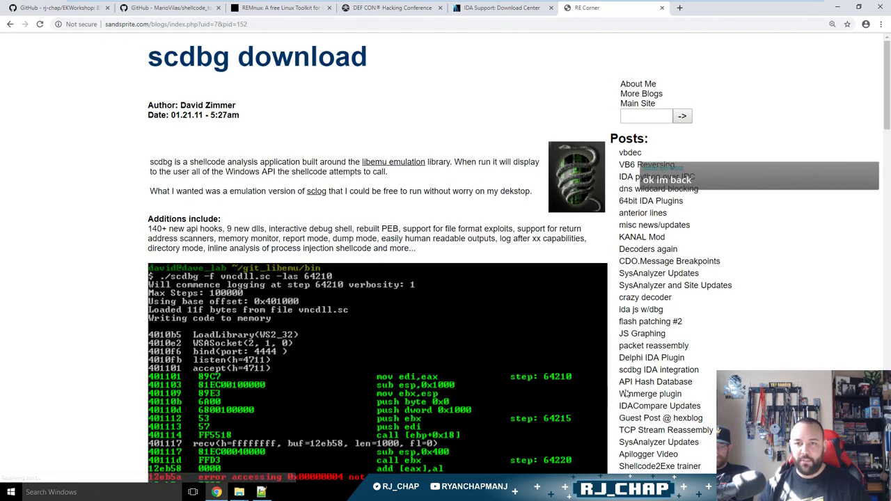
Read the scdbg description and sample output enlarged to 175%, then close that page and return to the EKWorkshop GitHub page.
key(ctrl+plus)
scroll(821, 341, down, 3)
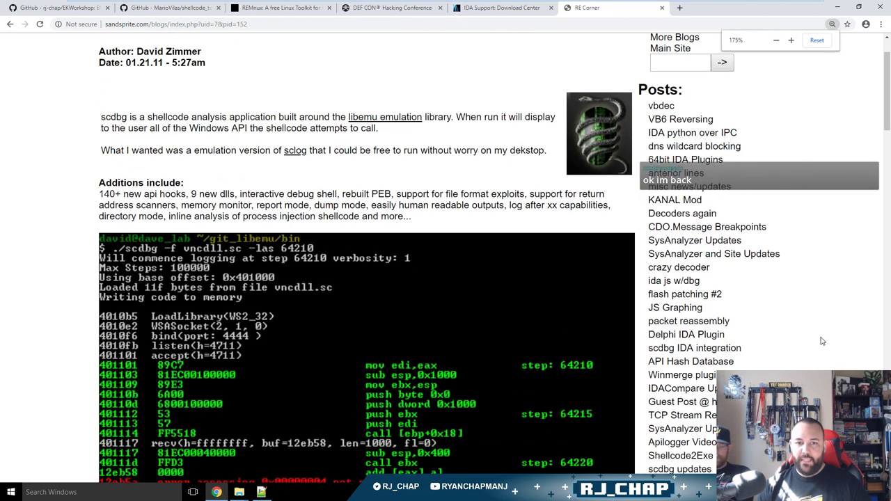
scroll(821, 341, down, 2)
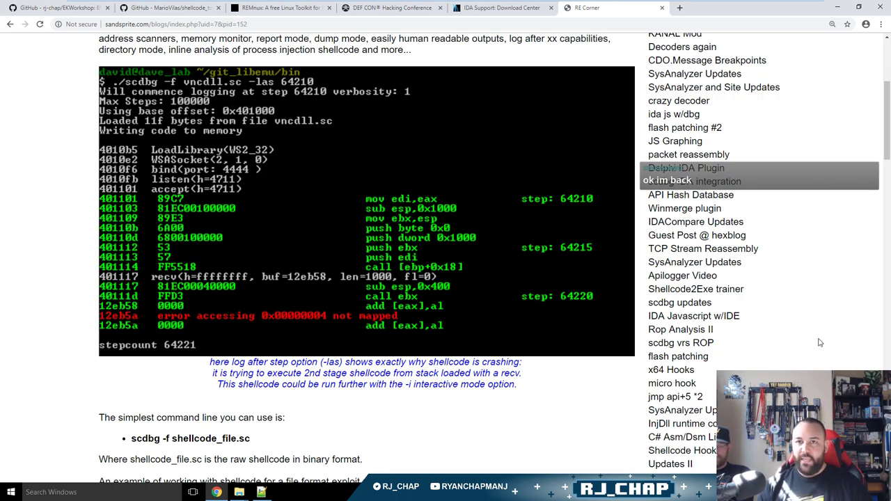
key(ctrl+w)
key(ctrl+Tab)
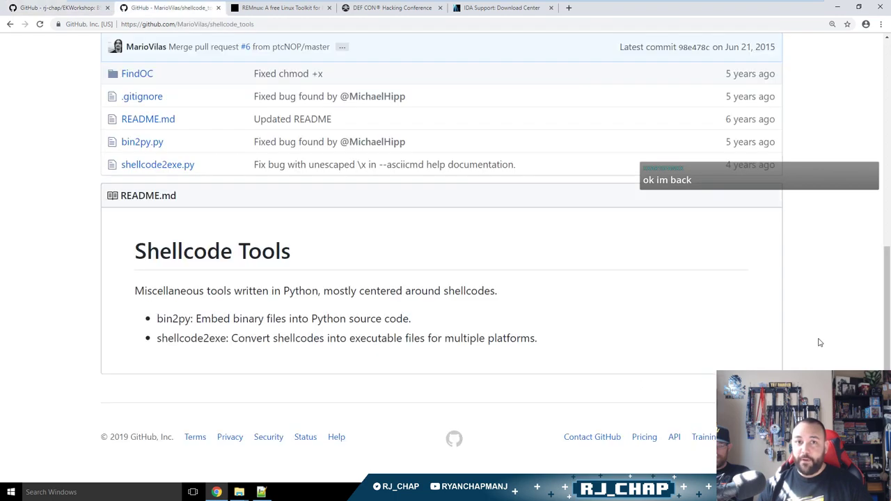
key(ctrl+shift+Tab)
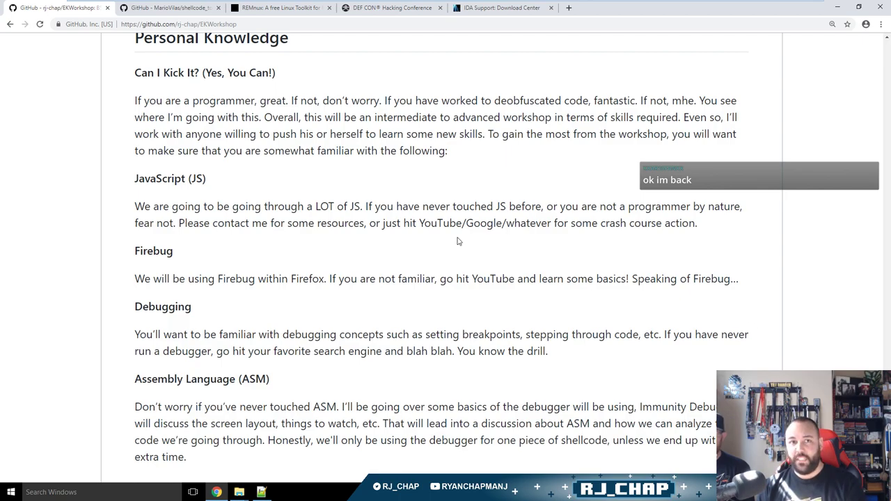
Switch back to Notepad++ and add the heading "-- Shellcode Shenanigans" above the Debugger review section of the workshop notes file.
key(alt+Tab)
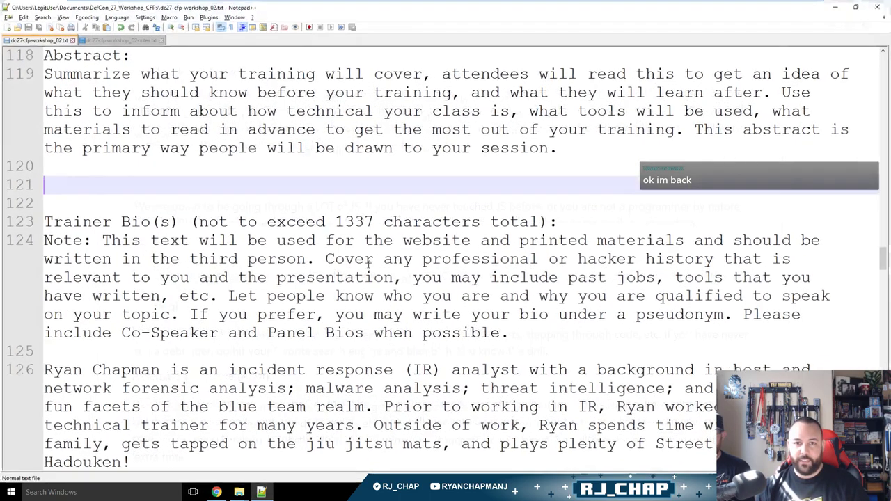
key(ctrl+Tab)
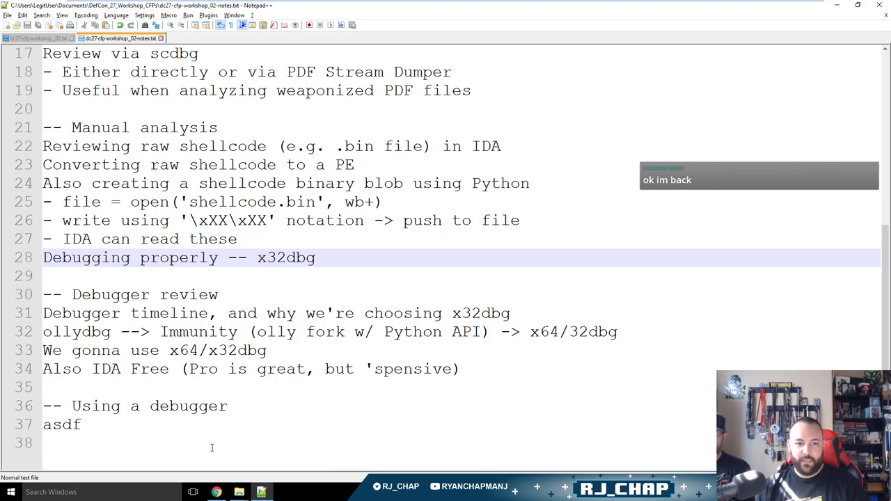
click(241, 444)
click(267, 408)
click(267, 387)
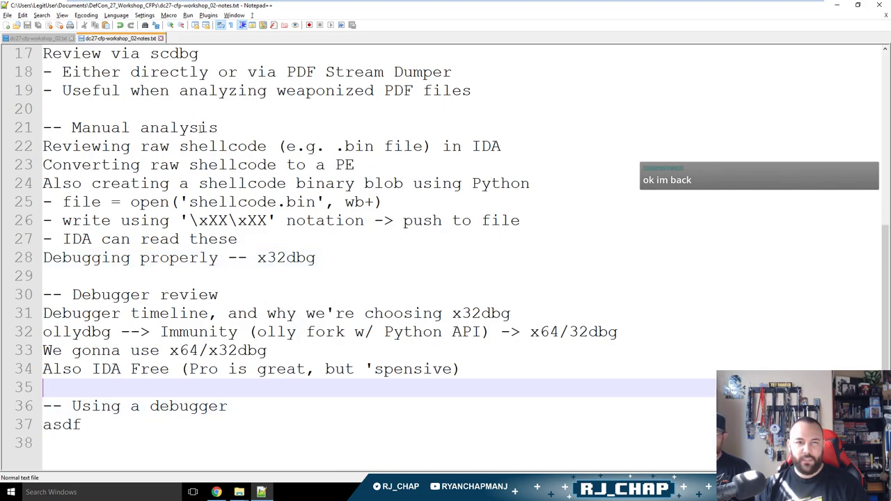
click(225, 271)
key(Return)
key(Return)
key(Up)
text(-- )
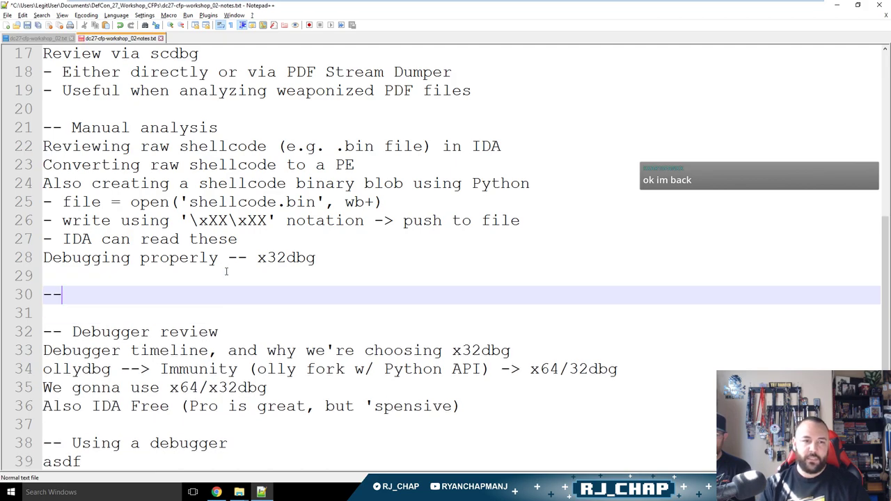
text(Shell)
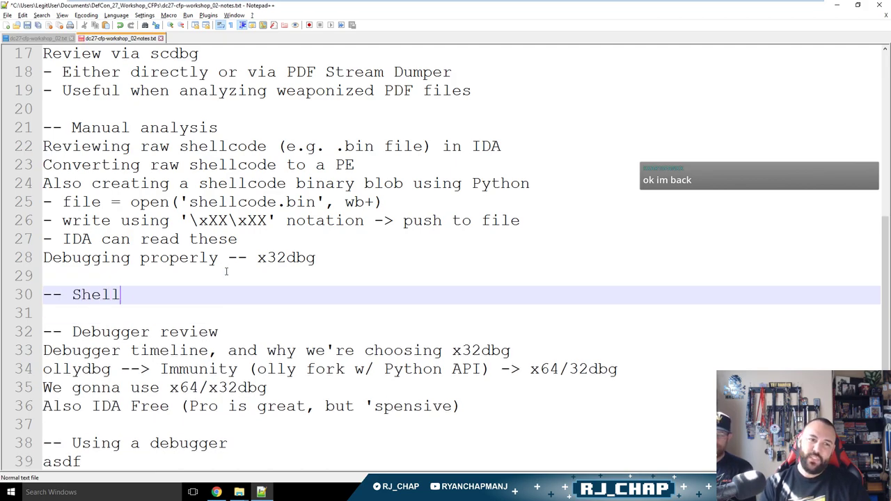
text(code Shenanigans)
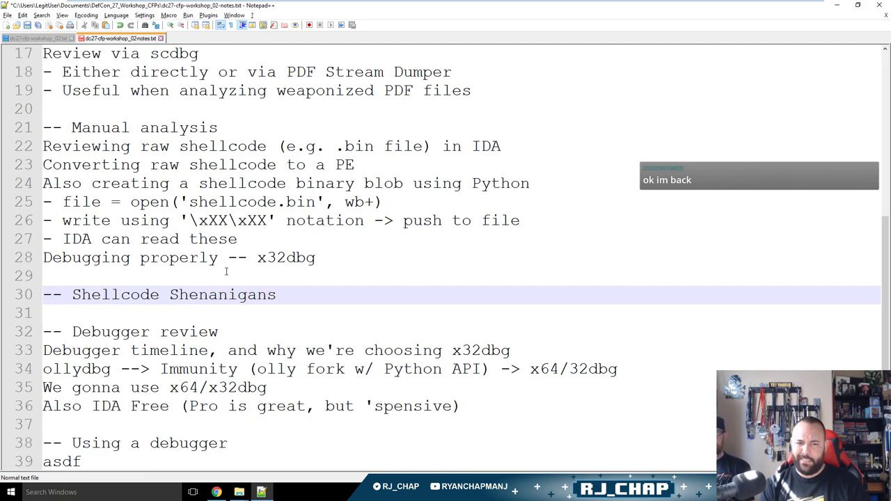
Write "ROP will not be covered, but we will be covering:" beneath the Shellcode Shenanigans heading.
key(Return)
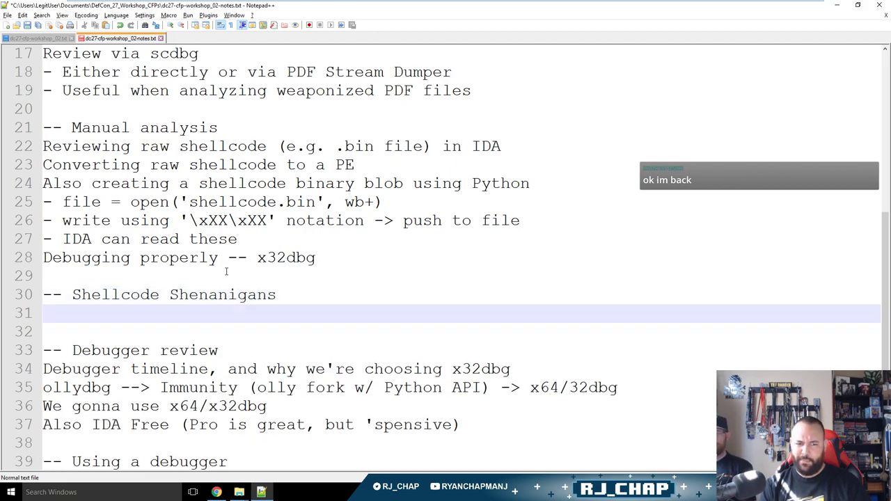
text(ROP?)
key(BackSpace)
text(will not be covered)
key(Return)
key(BackSpace)
text(, but what)
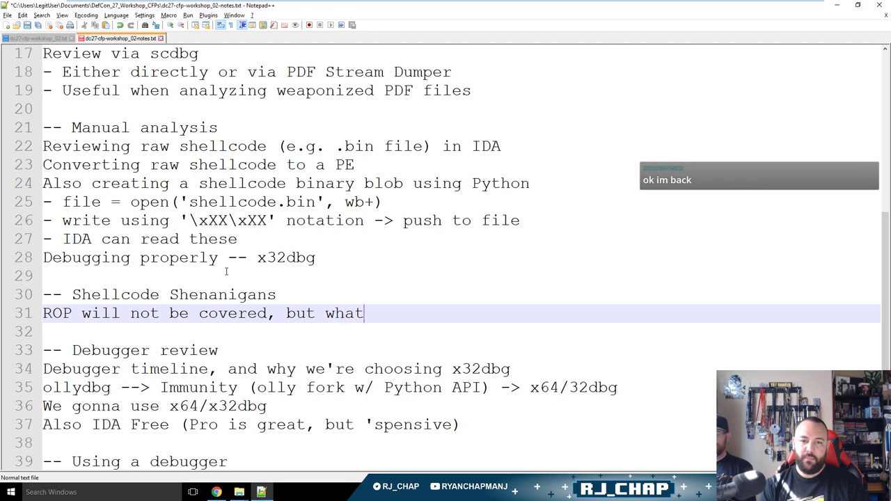
key(BackSpace)
key(BackSpace)
key(BackSpace)
key(BackSpace)
text(we will be covering:)
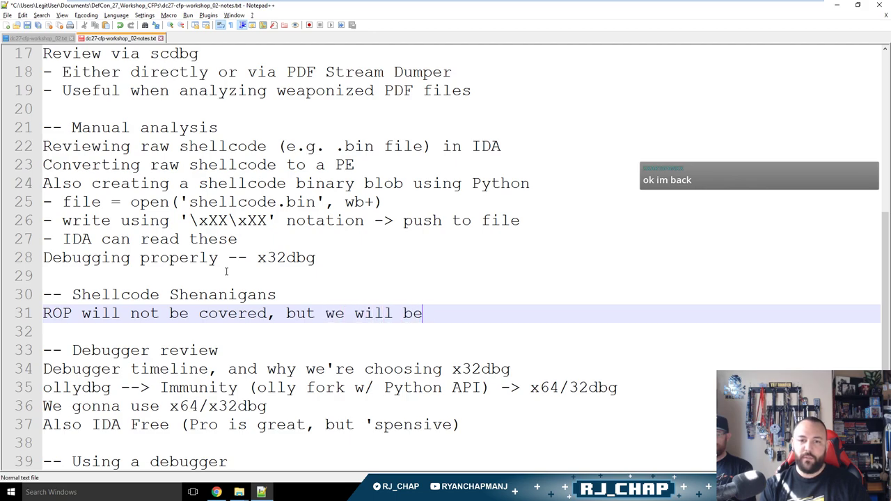
List "ASLR" and "DEP" on separate lines beneath the ROP sentence, followed by an empty line.
key(Return)
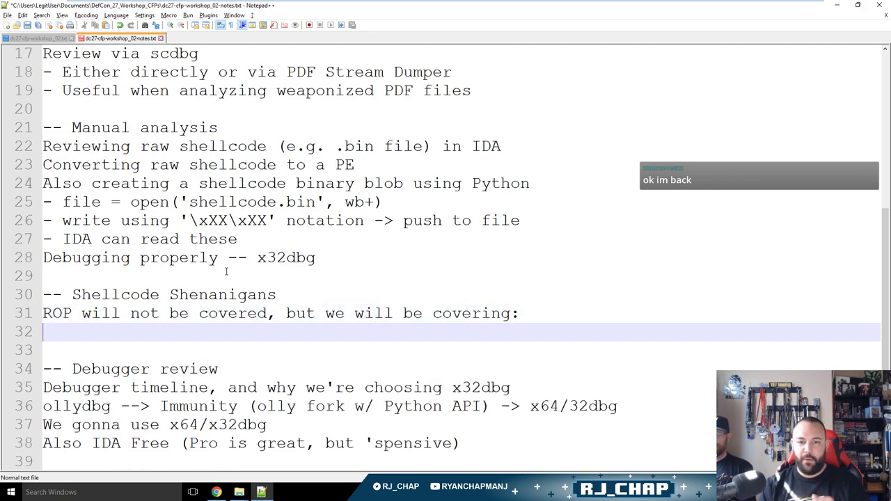
text(ASLR)
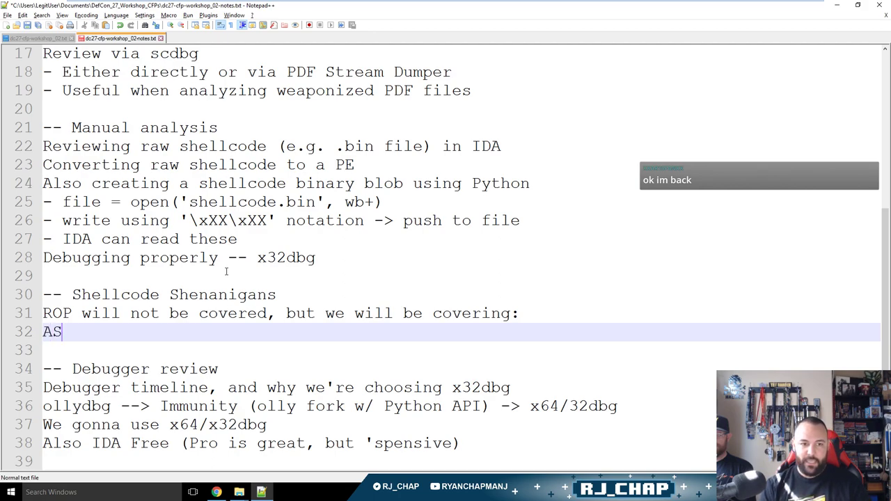
key(Return)
text(DEP)
key(Return)
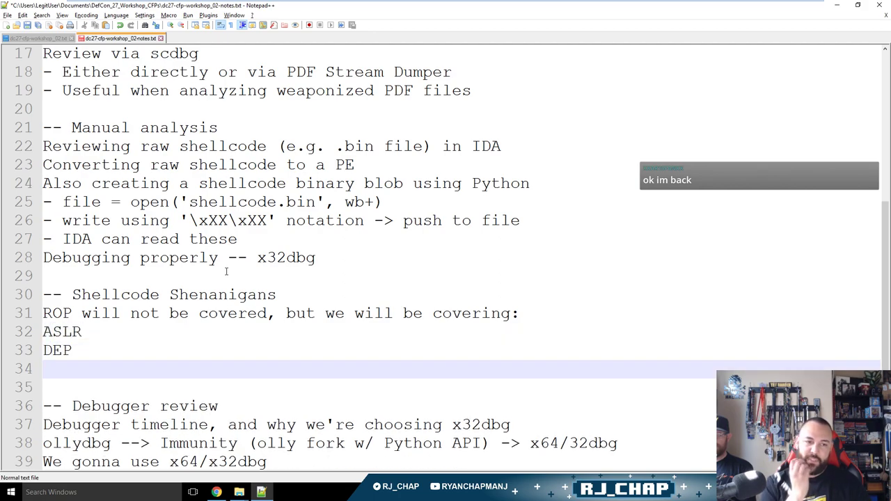
key(shift+Up)
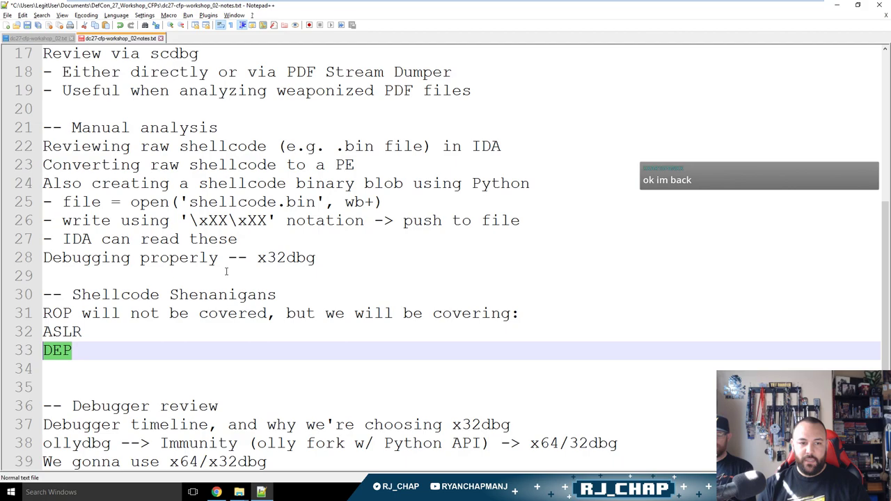
key(Down)
key(Up)
key(Down)
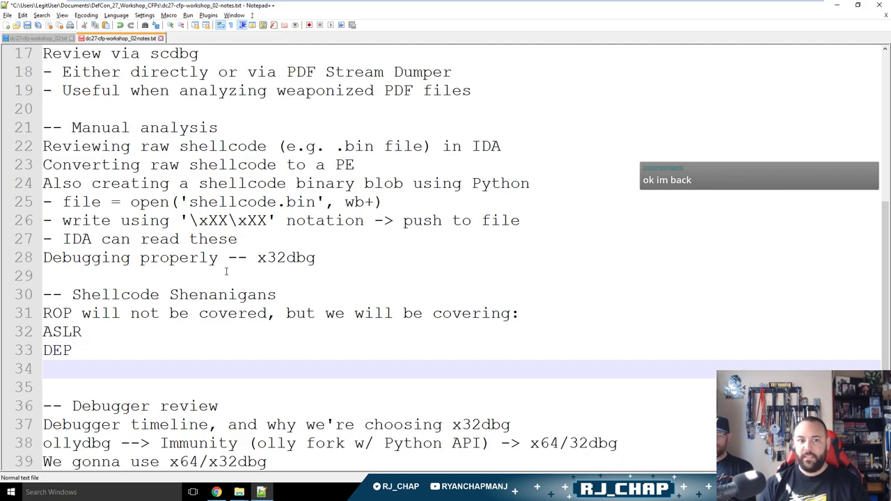
key(Down)
key(Up)
key(Down)
key(Down)
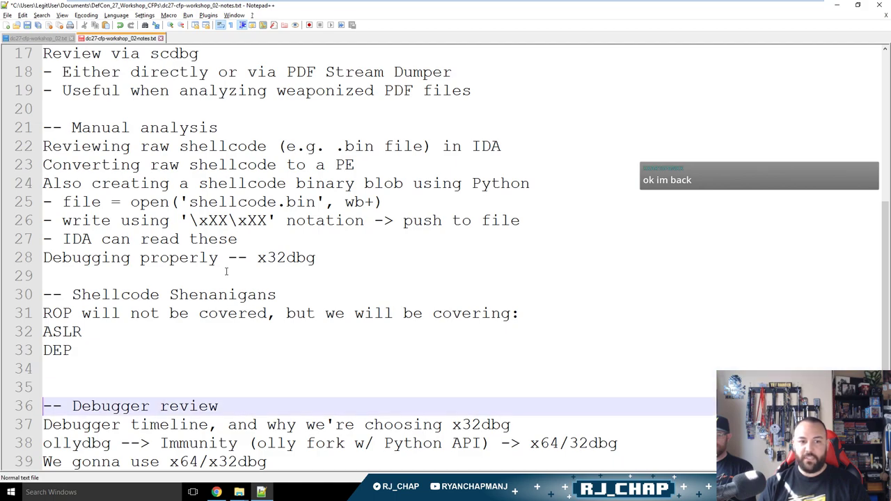
key(Up)
key(Up)
key(Left)
key(Down)
key(Down)
key(Up)
key(Up)
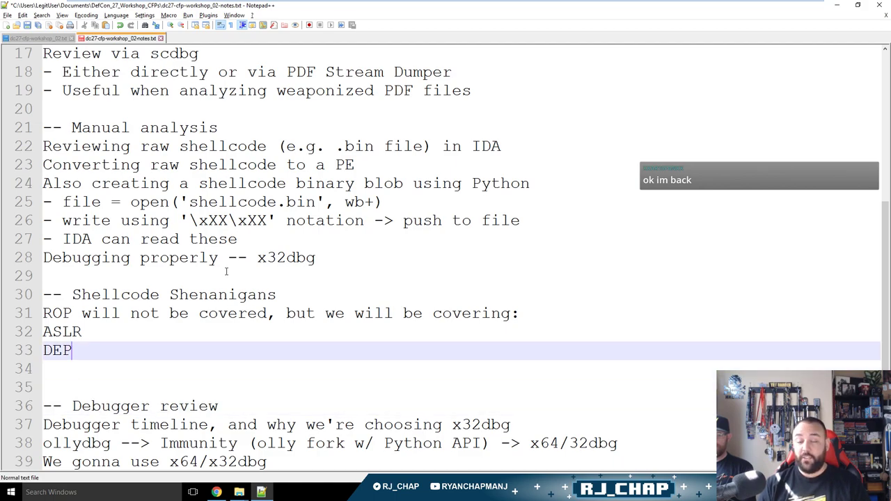
Switch to Chrome, search the web for "aslr dep" in a new tab, and open the Stack Exchange question "How do ASLR and DEP work?".
key(alt+Tab)
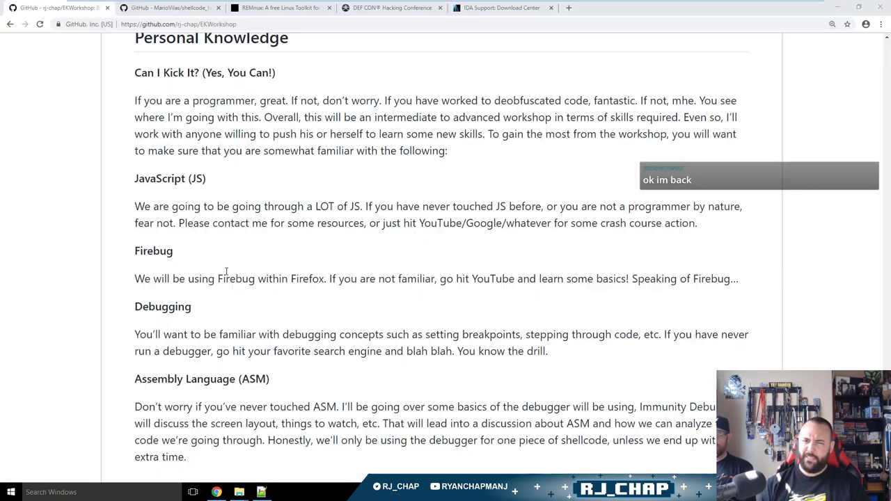
key(ctrl+t)
text(aslr dep)
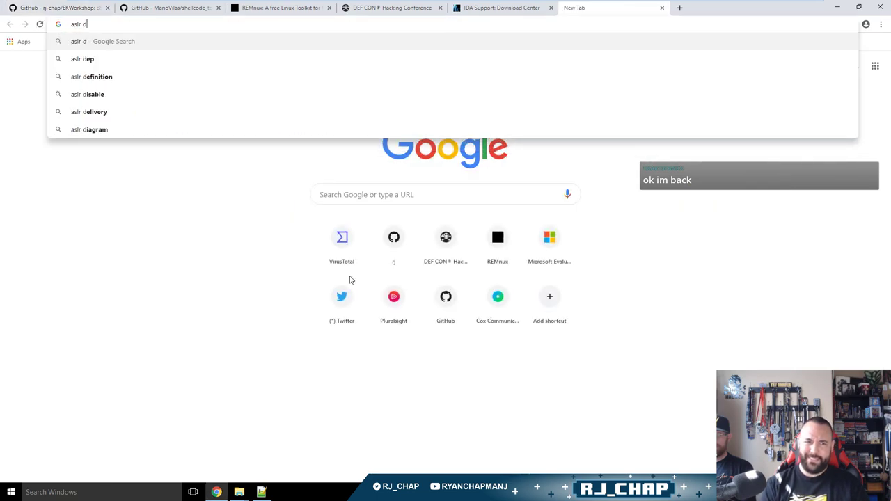
key(Return)
click(250, 140)
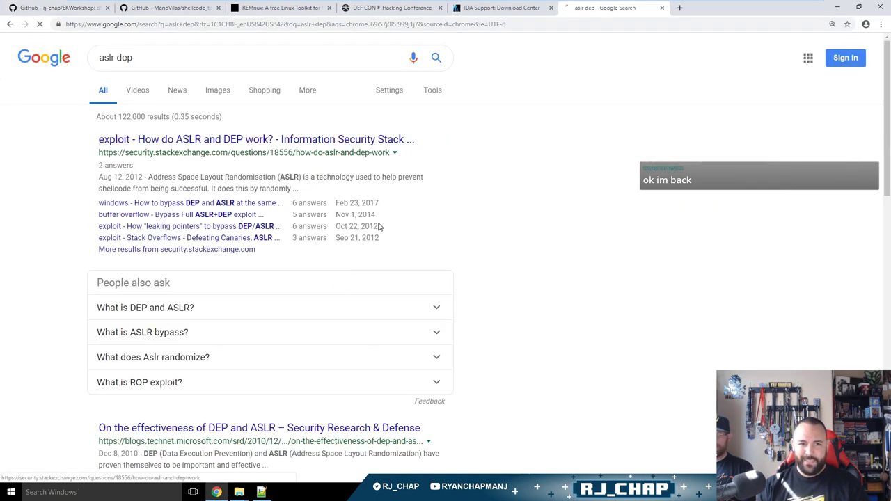
Read the top answer's explanation of Data Execution Prevention and its mention of ROP techniques, then close that page.
scroll(476, 390, down, 1)
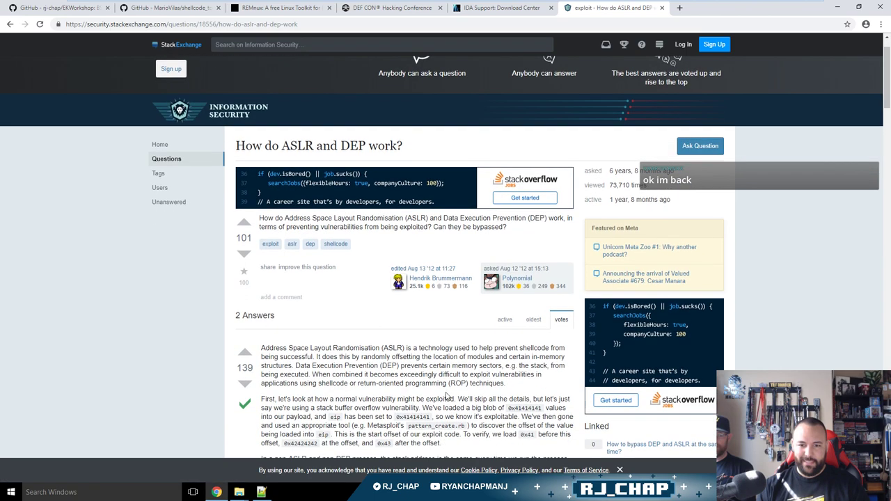
drag(292, 365, 375, 367)
click(444, 374)
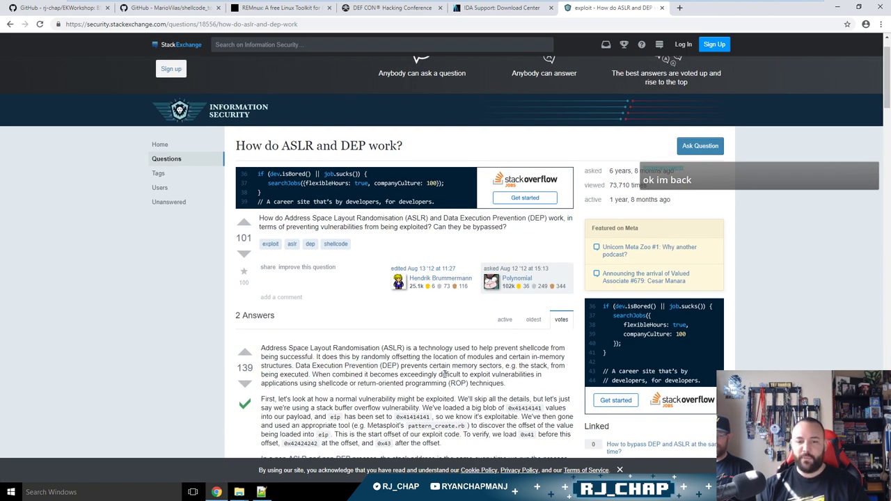
drag(512, 386, 428, 383)
click(440, 383)
key(ctrl+w)
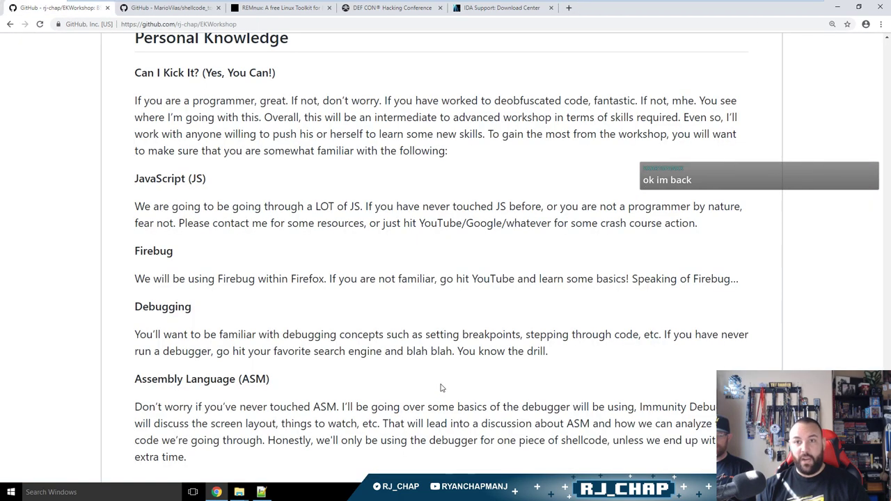
key(ctrl+Tab)
key(ctrl+Tab)
key(ctrl+Tab)
key(ctrl+Tab)
Return to Notepad++ and merge the ASLR and DEP lines into the single line "ASLR & DEP".
key(alt+Tab)
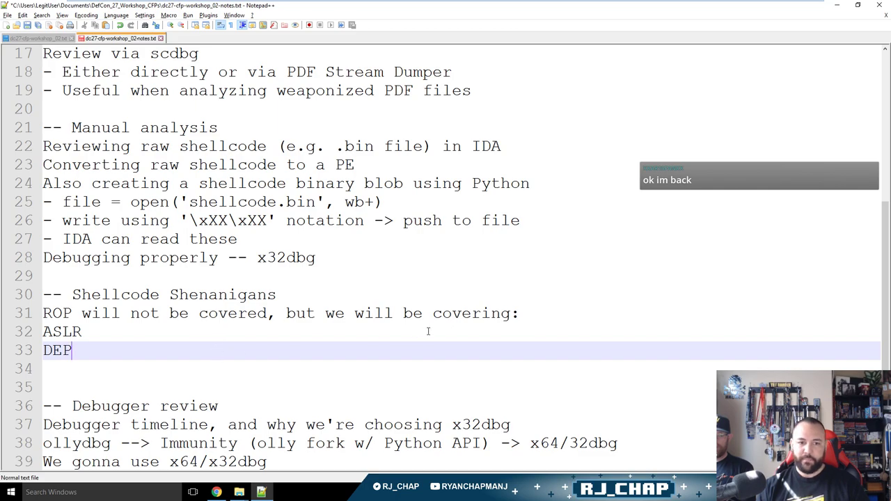
click(490, 330)
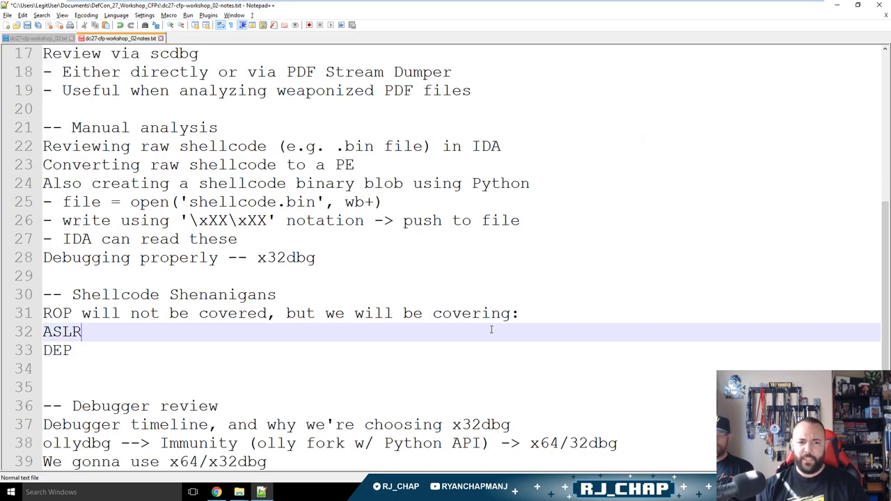
key(Delete)
text(& DEP)
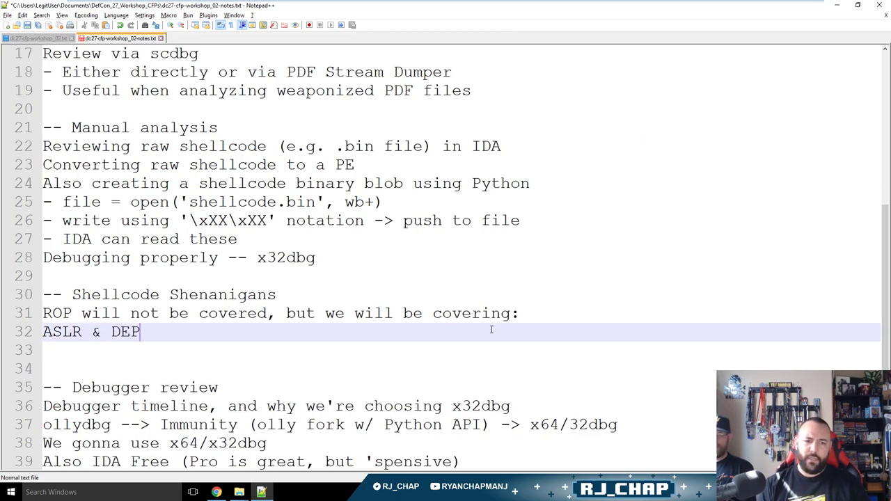
Append ", potentially some EMET protections" to the "ASLR & DEP" line.
text(, pote)
key(BackSpace)
text(entially some )
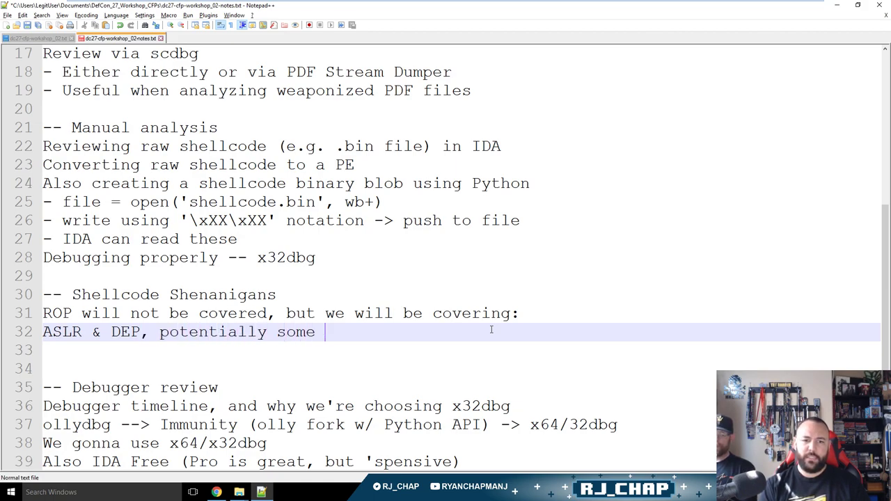
text(EMET)
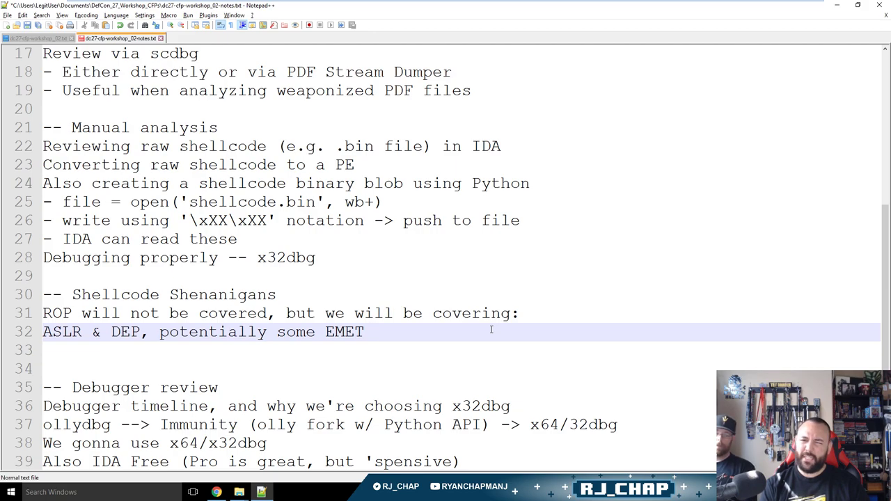
text( protections, now)
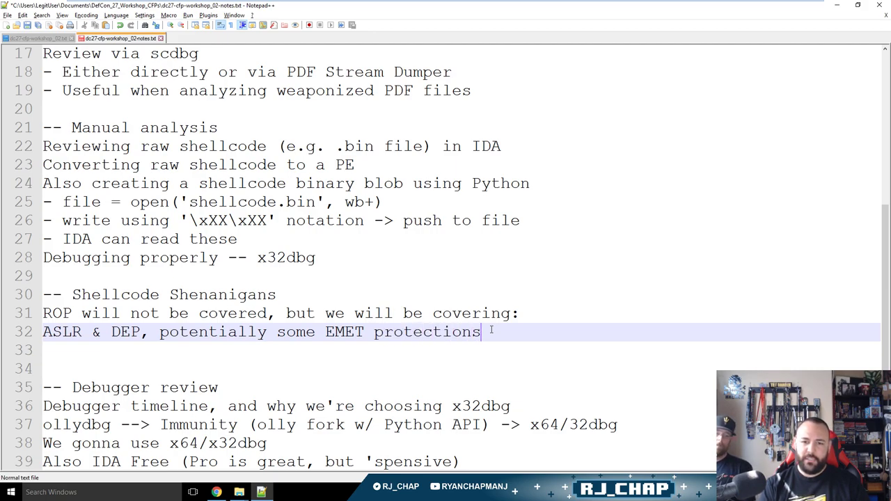
Finish the EMET protections line with ", now known as ExploitGuard".
key(BackSpace)
key(BackSpace)
key(BackSpace)
key(BackSpace)
key(BackSpace)
text(now known as)
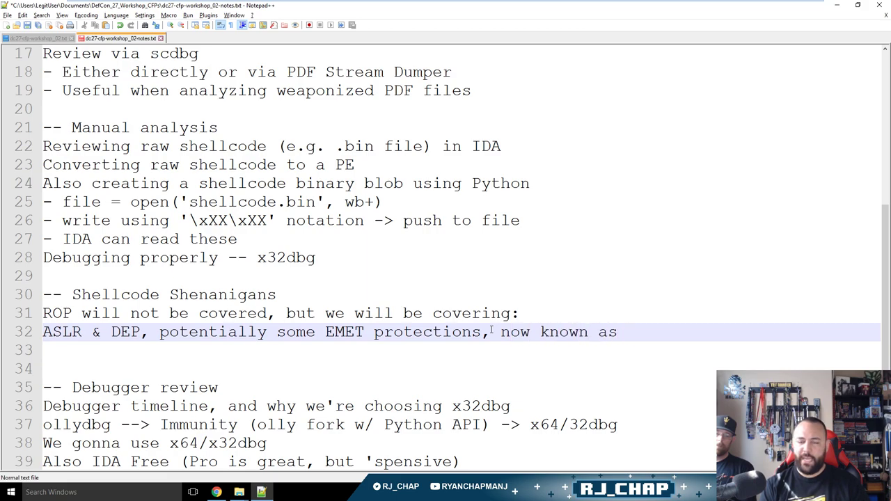
text(Exploit)
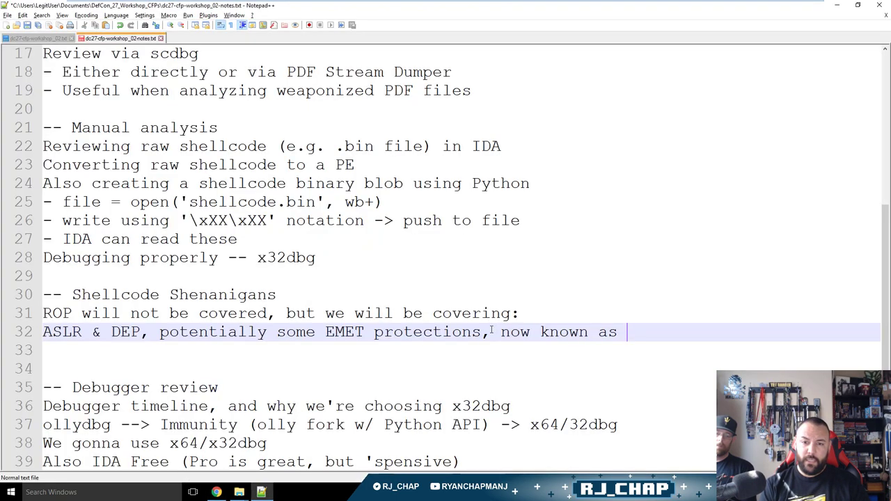
text(Guard in)
key(BackSpace)
key(BackSpace)
key(BackSpace)
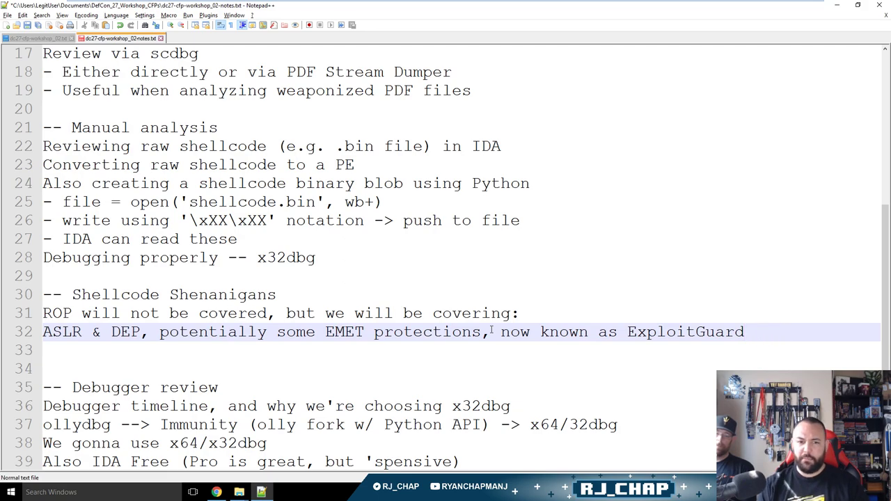
key(Down)
key(Down)
key(Up)
key(Up)
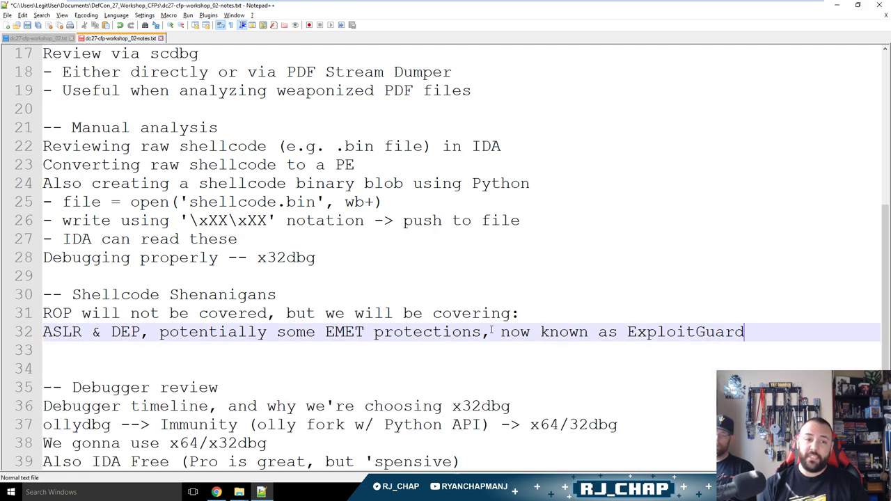
Add the question "What is the PEB?" on the line beneath the ExploitGuard entry and start a new line.
key(Down)
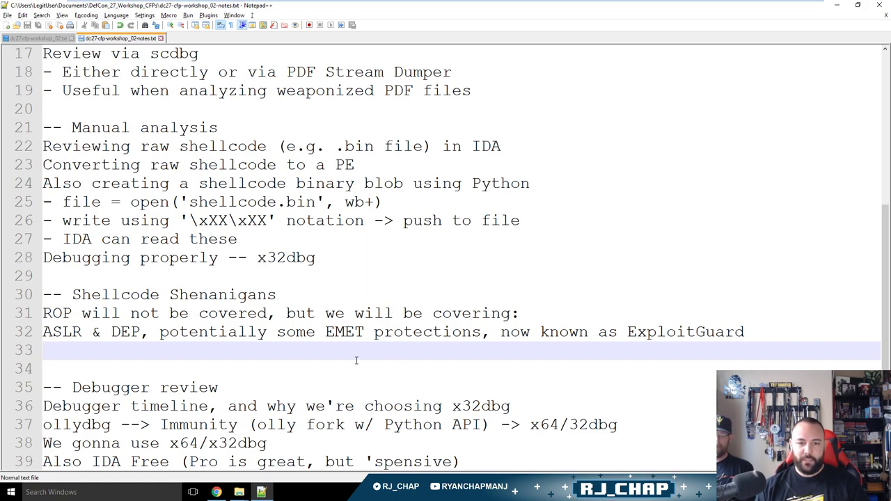
text(Why might shellcode)
key(ctrl+BackSpace)
key(ctrl+BackSpace)
key(ctrl+BackSpace)
text(What is the PEB?)
key(Return)
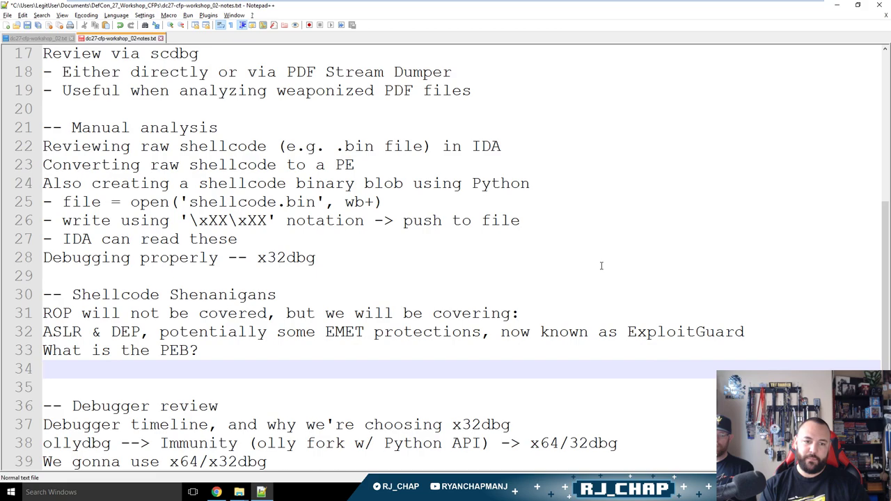
Add the question "How does shellcode locate kernel32.dll?" beneath the PEB question.
text(How does shellc)
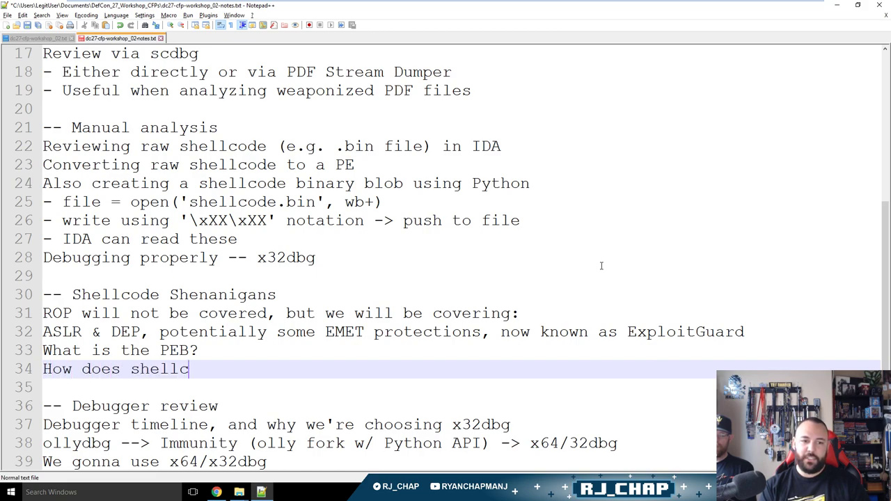
text(ode locate kernel32.)
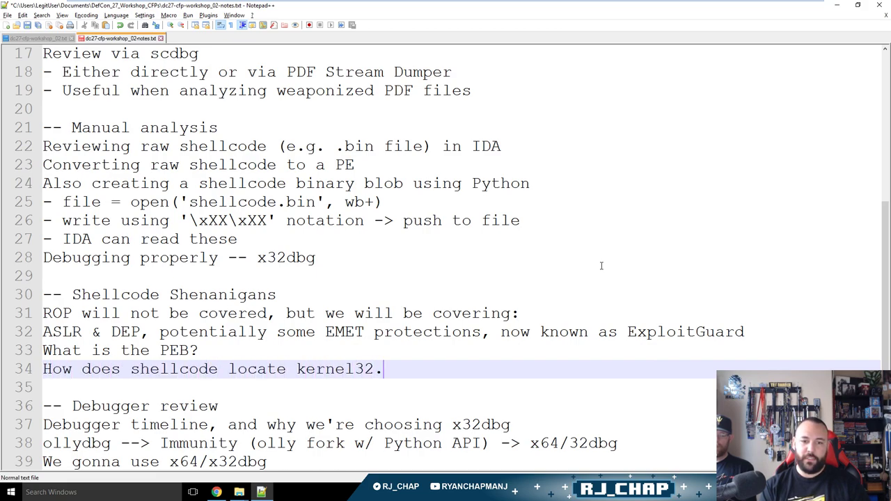
text(dll?)
key(Return)
Add the question "How does shellcode locate API methods w/in kernel32.dll?" as the last entry under Shellcode Shenanigans.
text(How d)
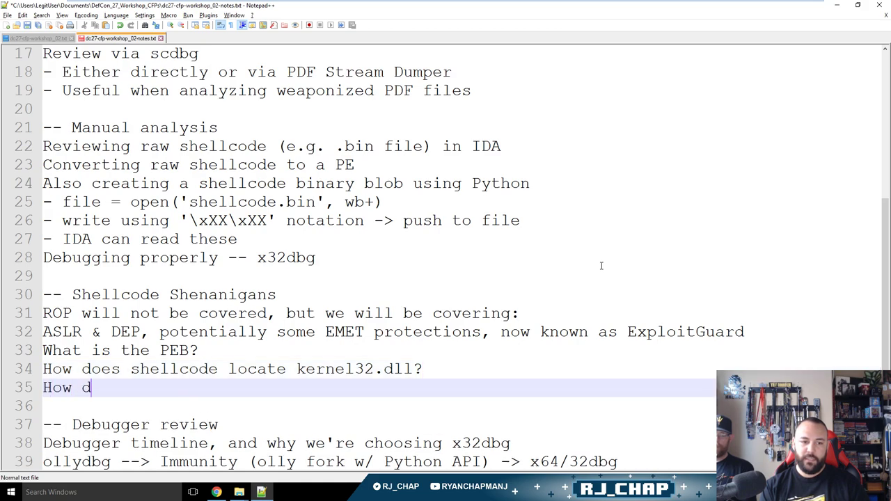
text(oes shellcode locate librari)
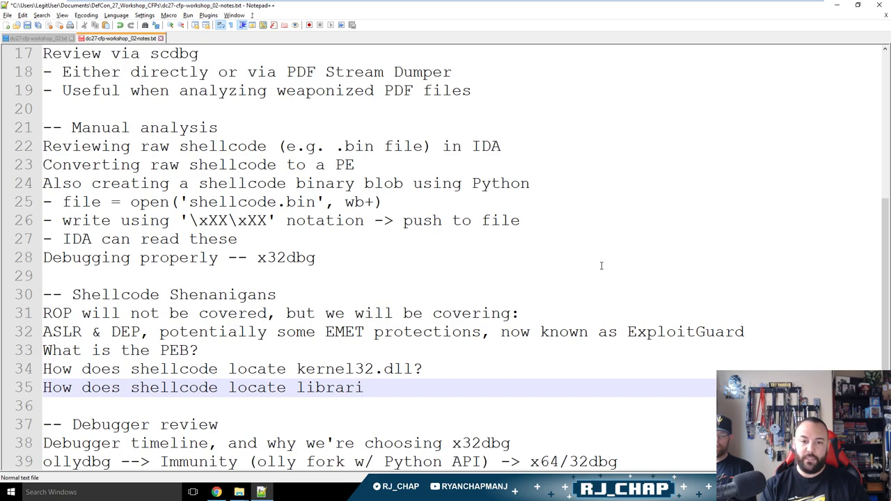
key(ctrl+BackSpace)
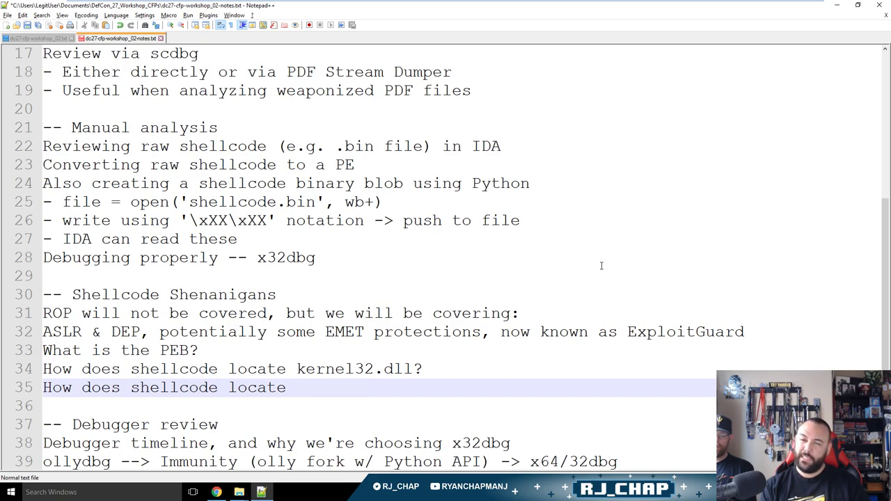
text(API )
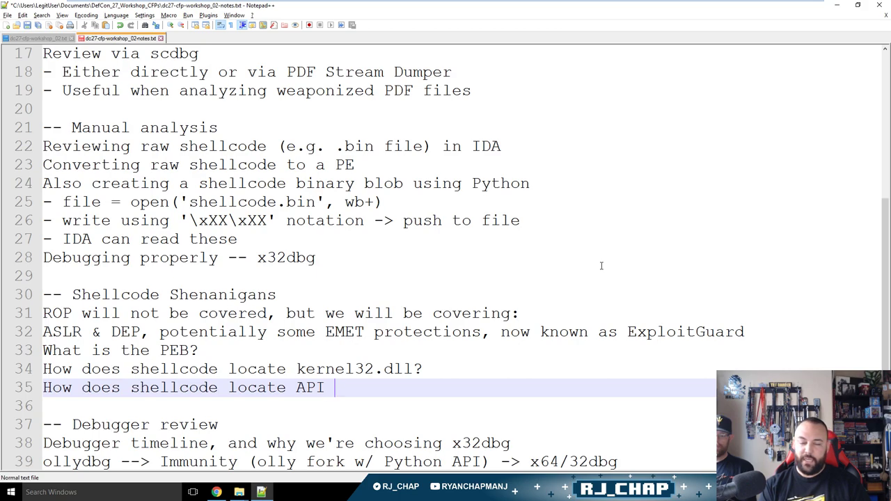
text(methods /win)
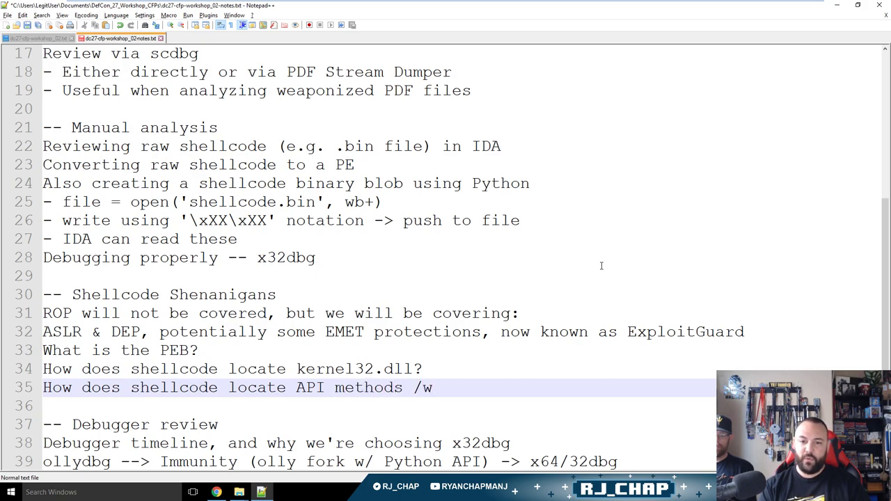
key(BackSpace)
key(BackSpace)
key(BackSpace)
key(BackSpace)
text(w/in )
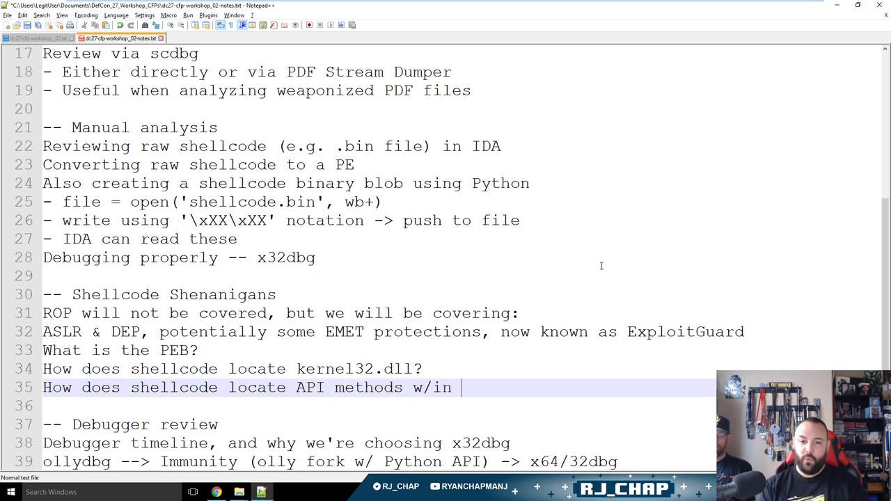
text(kernel32.dll?)
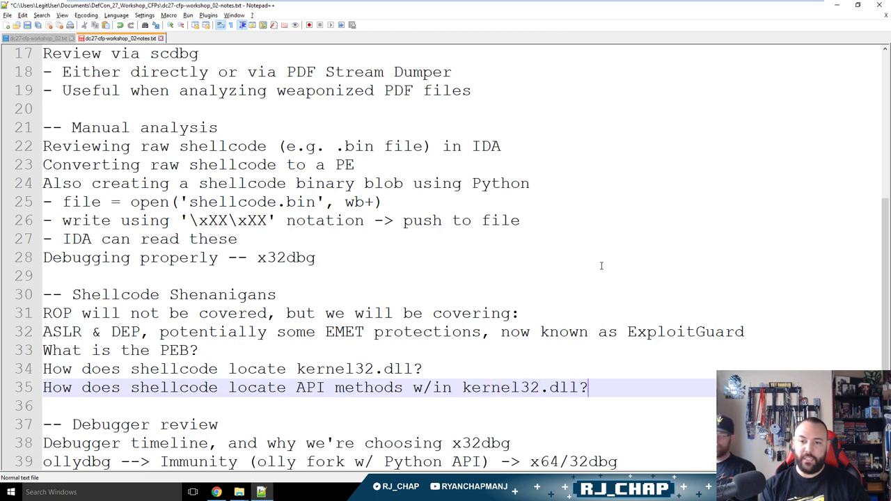
key(Return)
key(Down)
key(Down)
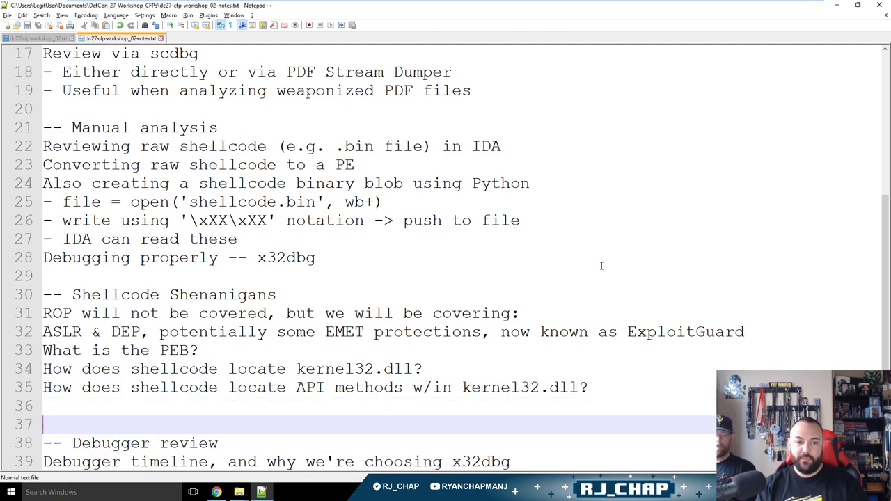
key(Up)
key(Up)
key(BackSpace)
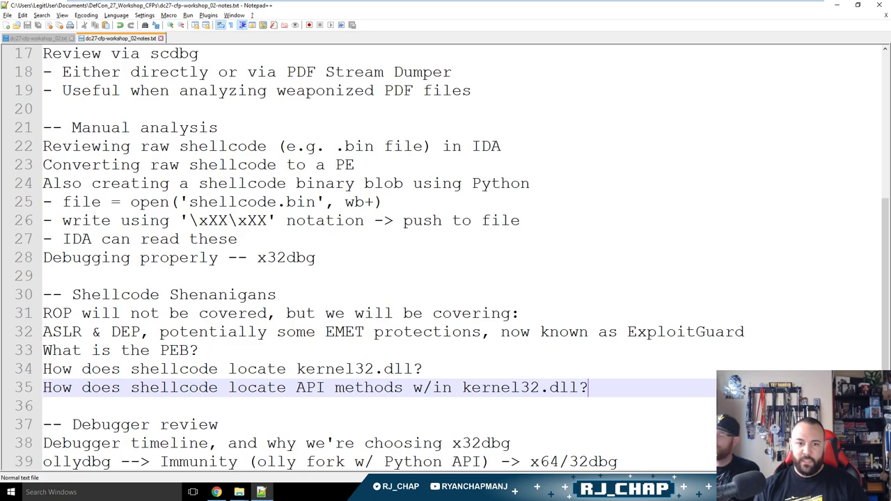
Begin the abstract in the workshop proposal file with "In this workshop, you'll learn about how to".
key(alt+Tab)
key(alt+Tab)
key(ctrl+Tab)
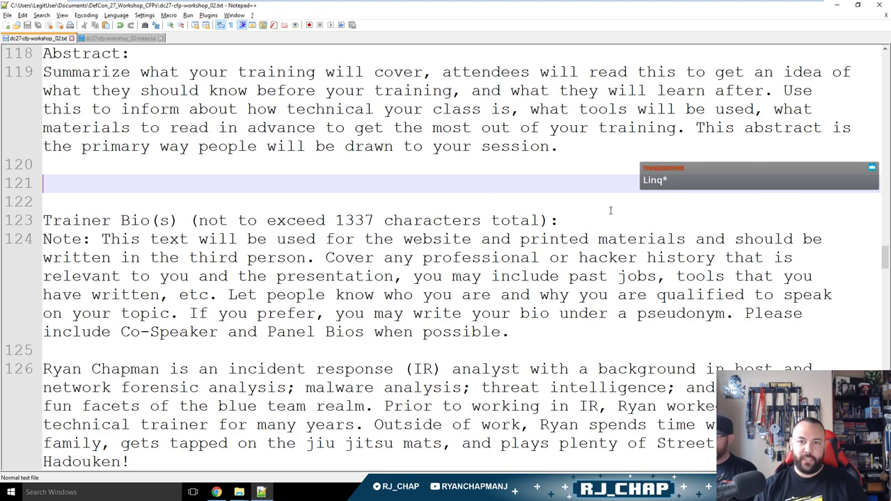
text(In)
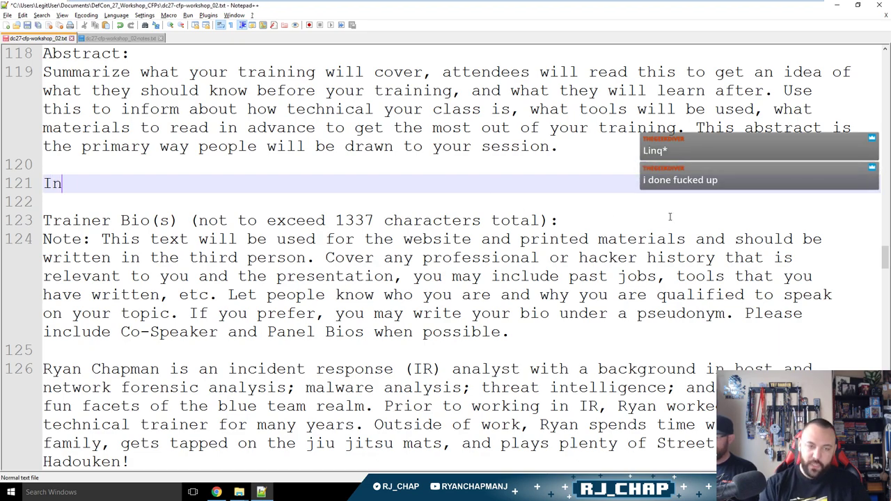
text( this workshop, we'll be c)
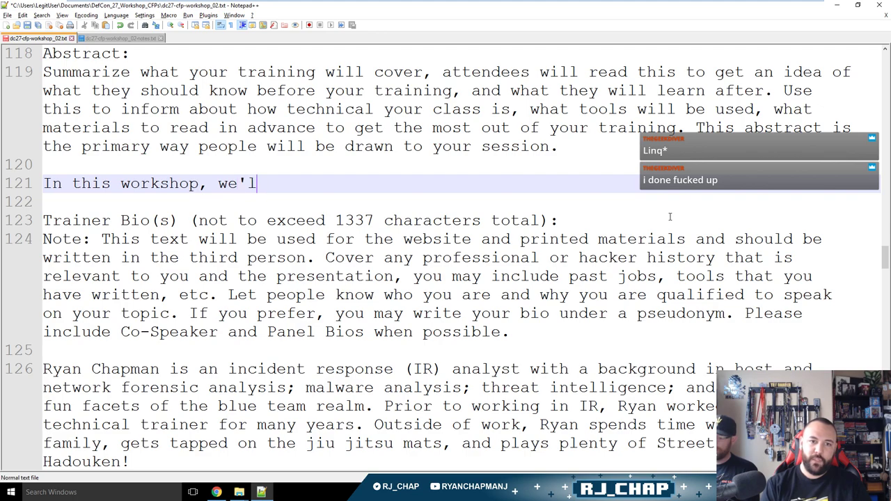
key(BackSpace)
key(BackSpace)
key(BackSpace)
key(BackSpace)
key(BackSpace)
key(BackSpace)
key(BackSpace)
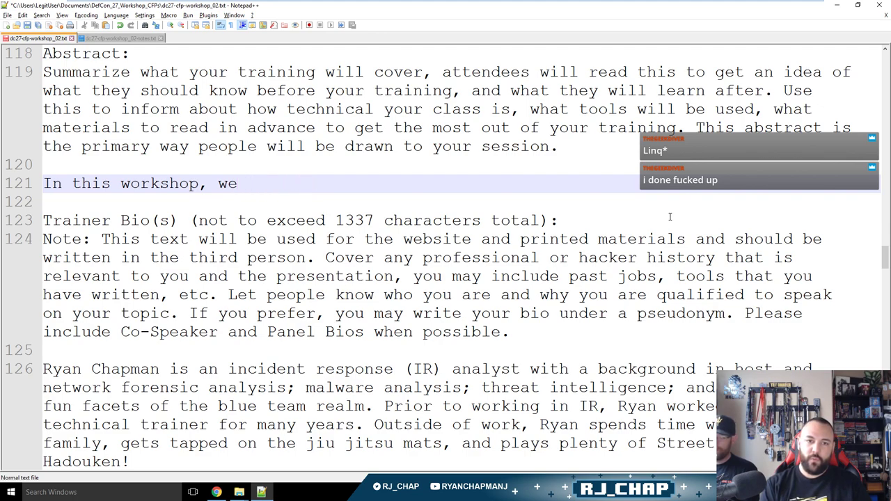
key(BackSpace)
key(BackSpace)
text(you'll lea)
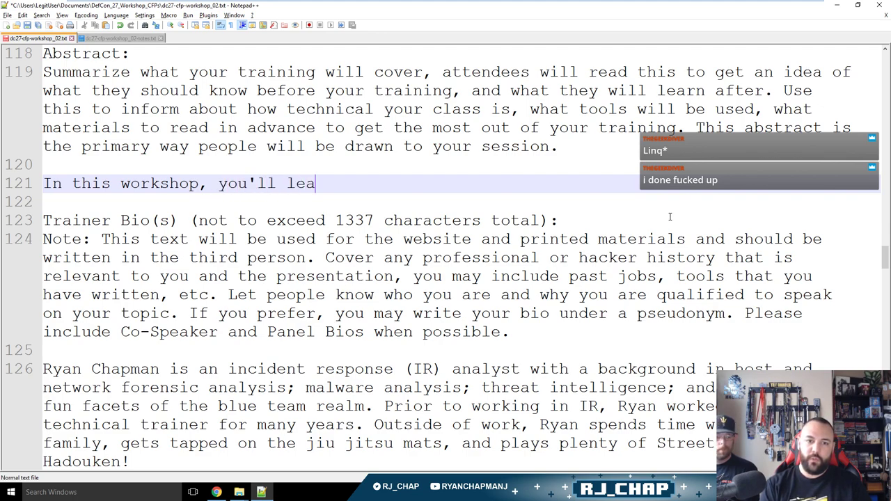
text(rn about how to )
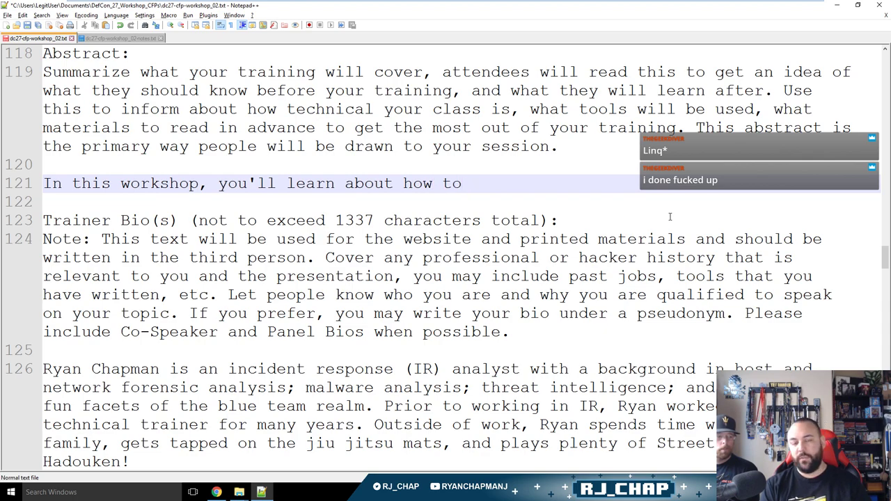
Complete the abstract's opening sentence with "debug shellcode.".
text(debug and under)
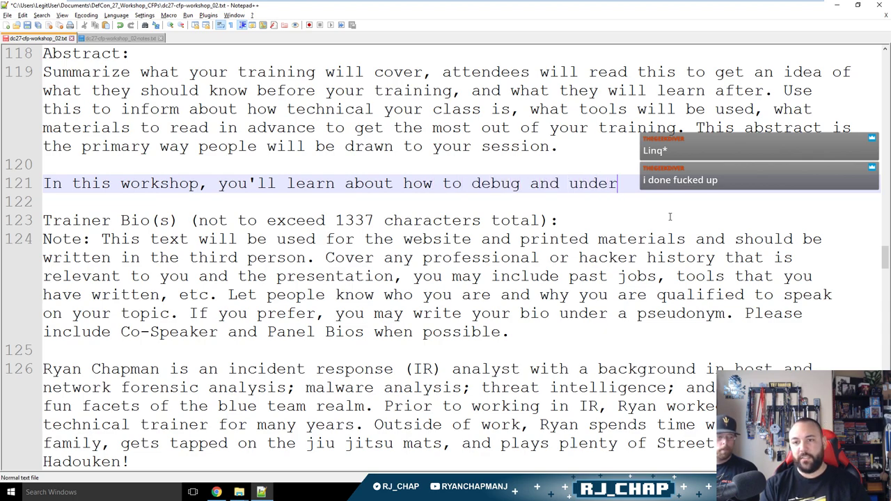
text(stand)
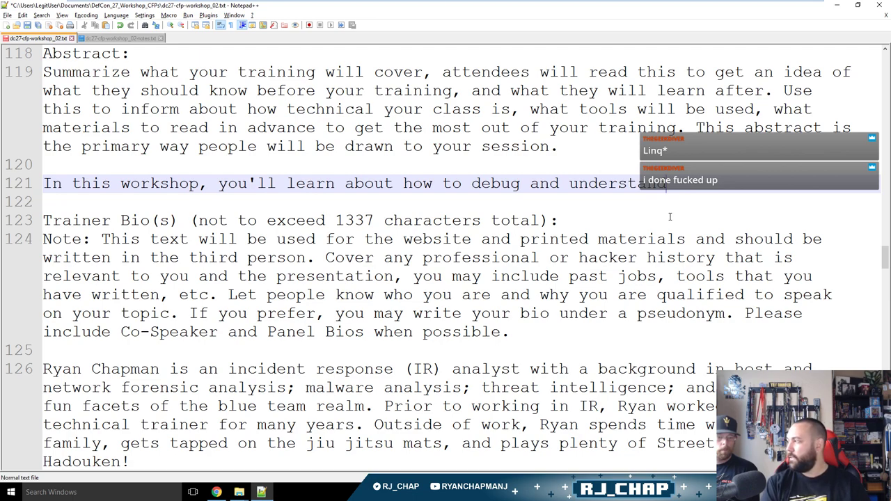
key(ctrl+BackSpace)
key(ctrl+BackSpace)
text(shellcode.  W)
Follow the opening sentence with the question "Why does shellcode exist".
text(here)
key(BackSpace)
text(y )
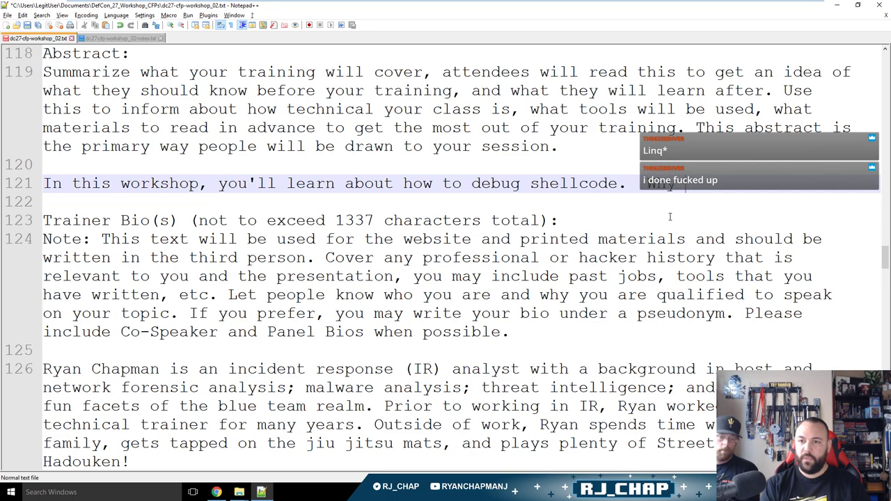
text(does shellcode exist)
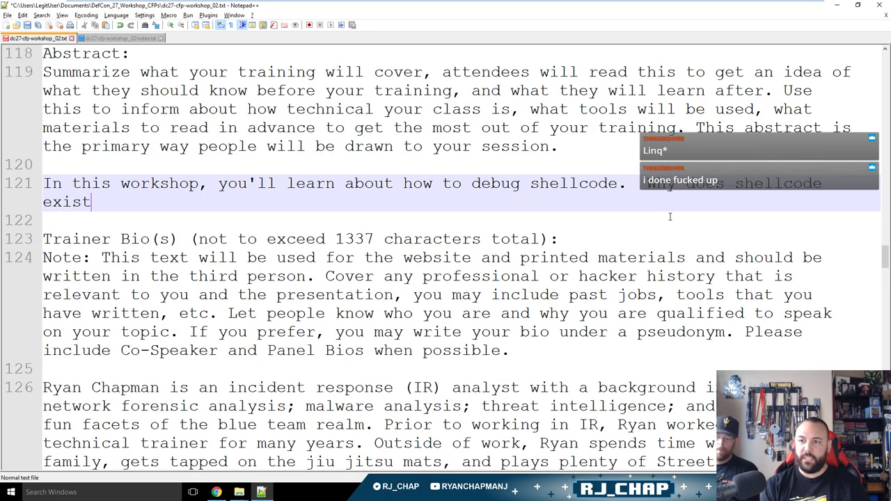
Close the first question with a question mark and add "Where might you find shellcode during incident response?" to the abstract.
text(?  Where might you )
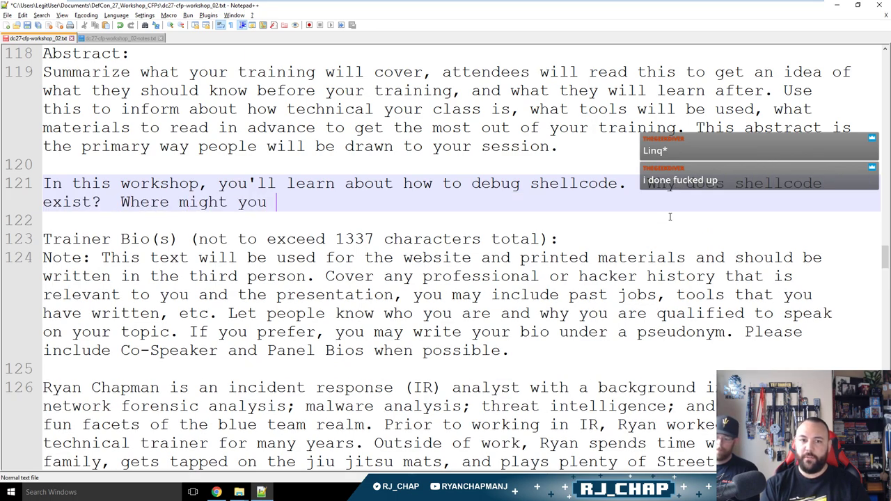
text(find shellcode during analysis)
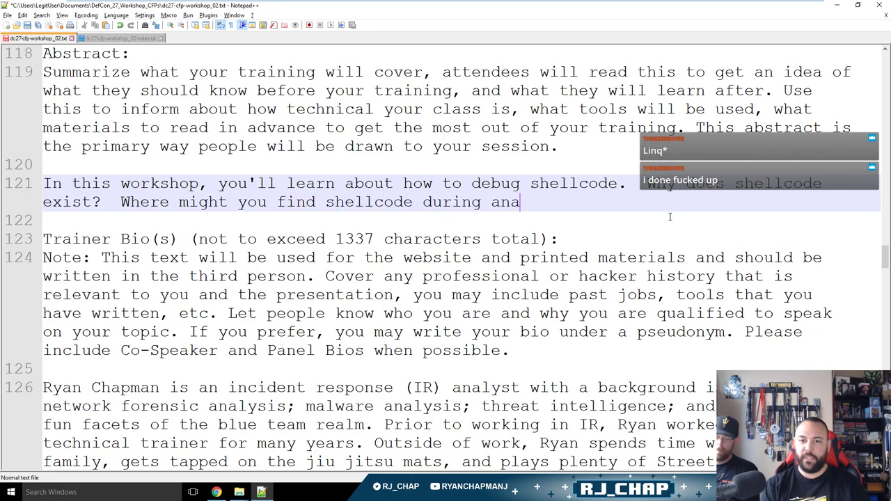
key(BackSpace)
key(BackSpace)
key(BackSpace)
key(BackSpace)
key(BackSpace)
key(BackSpace)
key(BackSpace)
key(BackSpace)
text(incident response? )
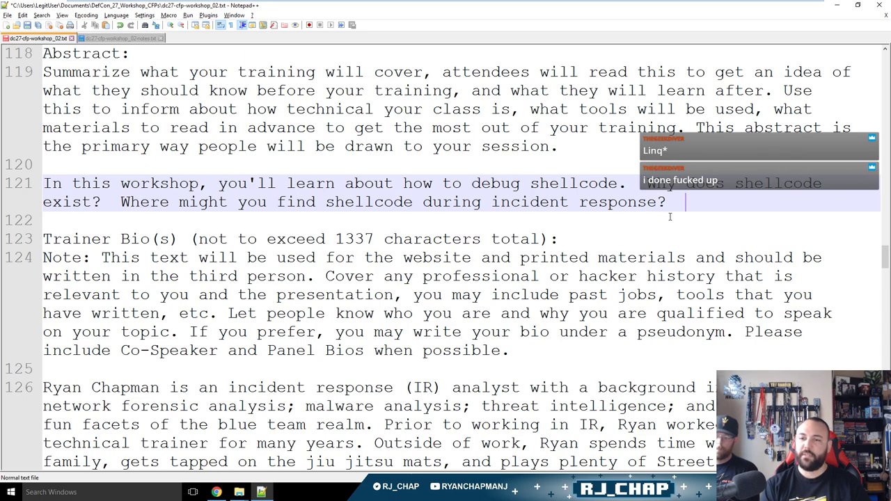
Start the abstract's next sentence with "Rather than".
text(Rather than p)
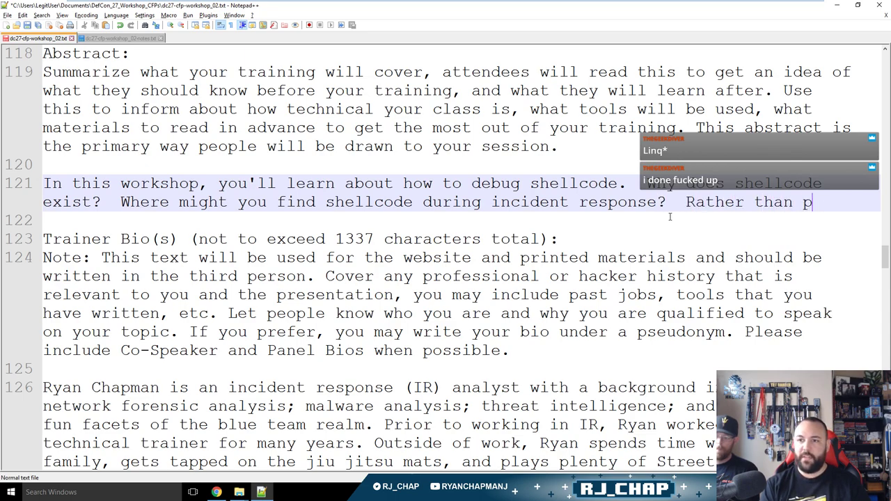
Try continuing the abstract with "Rather than pushing shellcode analysis to a dedicated malware analysis team," and remove that wording.
text(ushing shellcode analys)
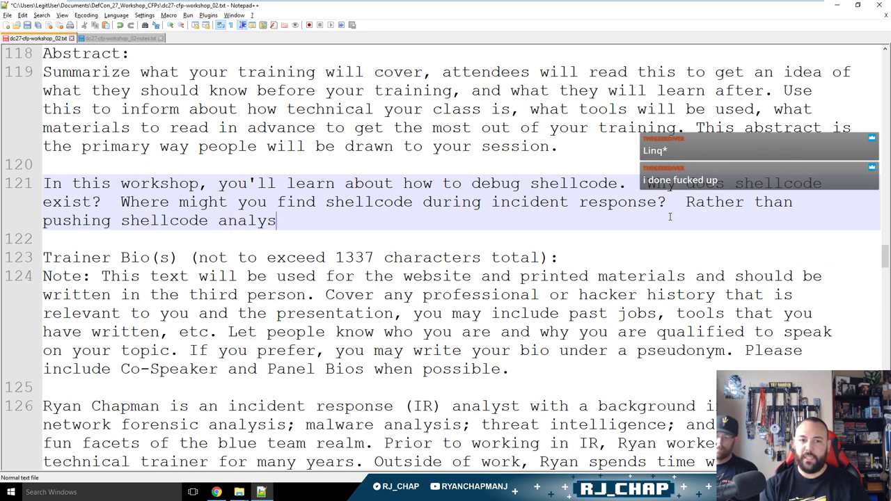
text(is to a de)
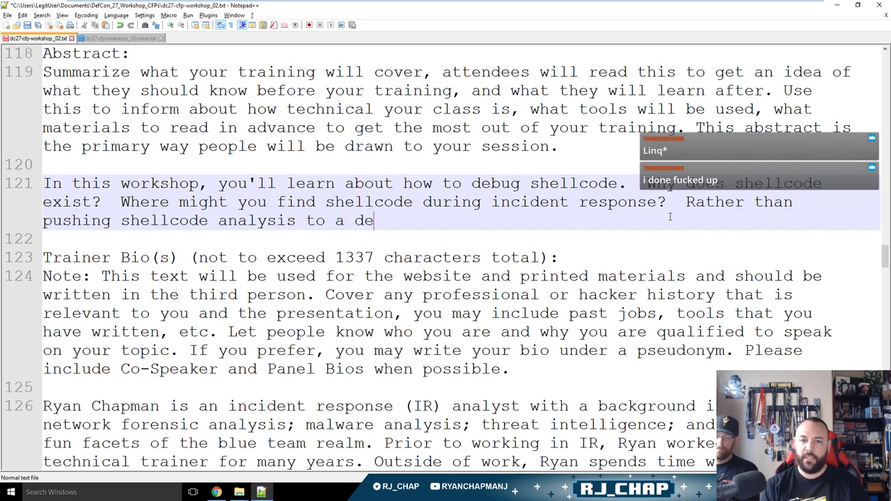
text(dicated malware ana)
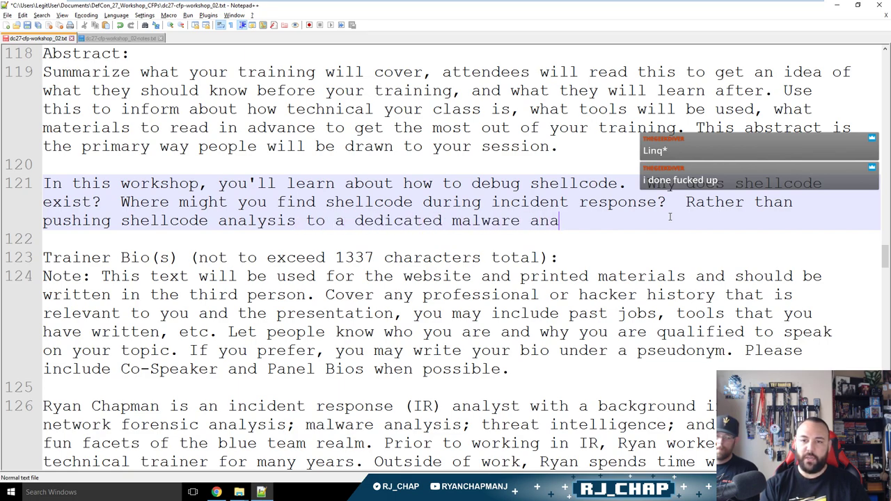
text(lysis team,)
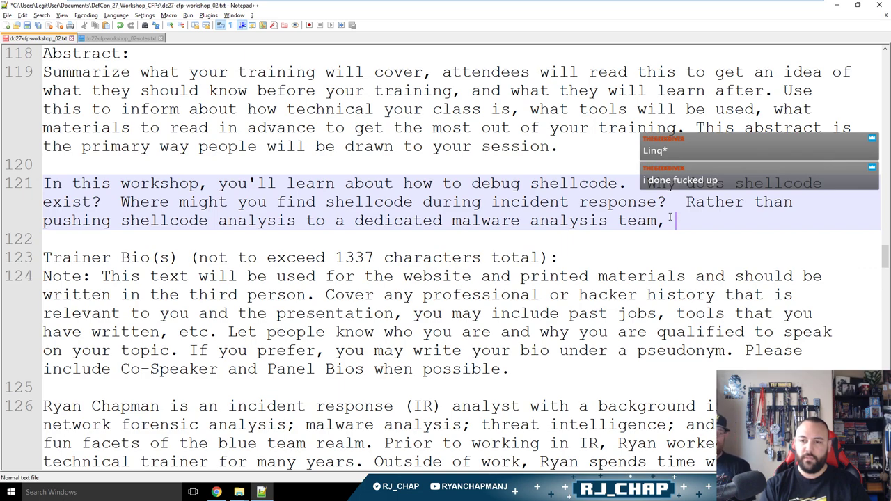
key(shift+Up)
key(shift+Right)
Try adding "You'll learn the ins-and-outs of everyday incident response techniques as related to" to the abstract, and delete it.
text(You'll )
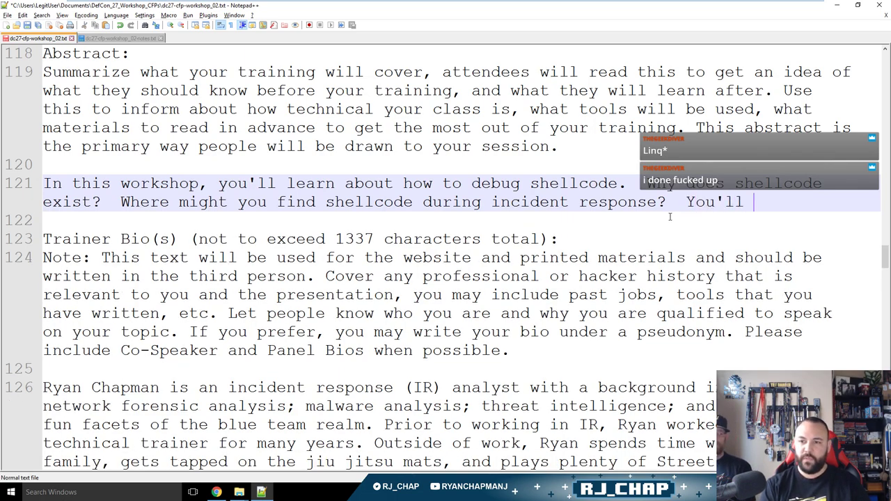
text(learn the ins-and-outs of)
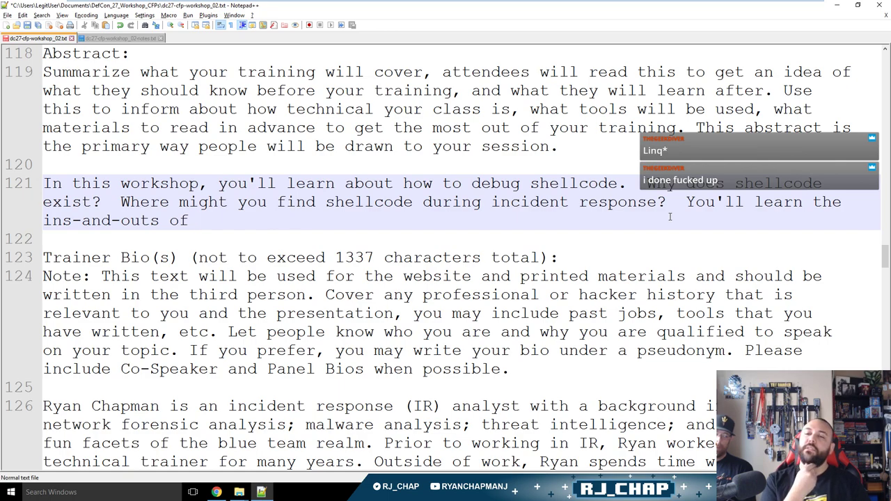
text(every)
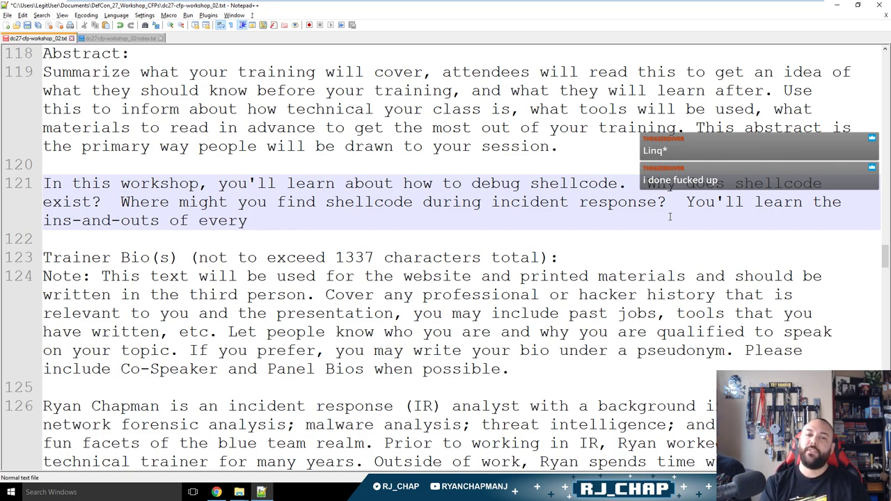
text(day incident response )
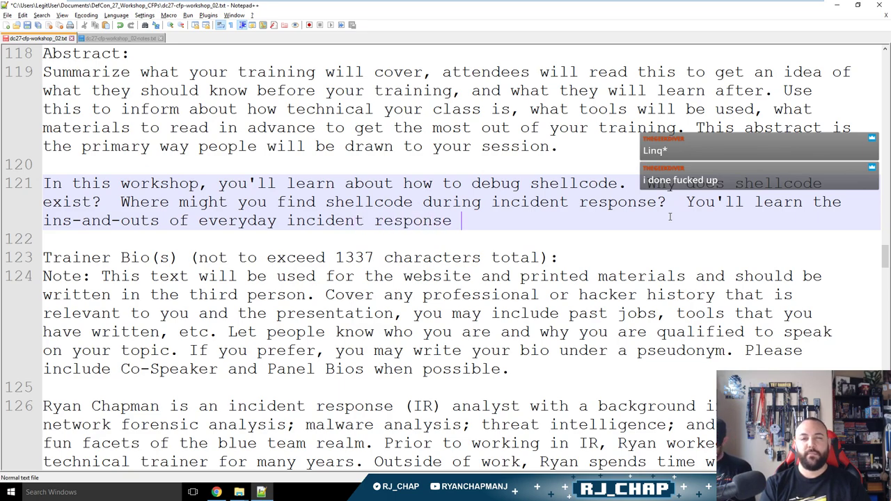
text(techniques )
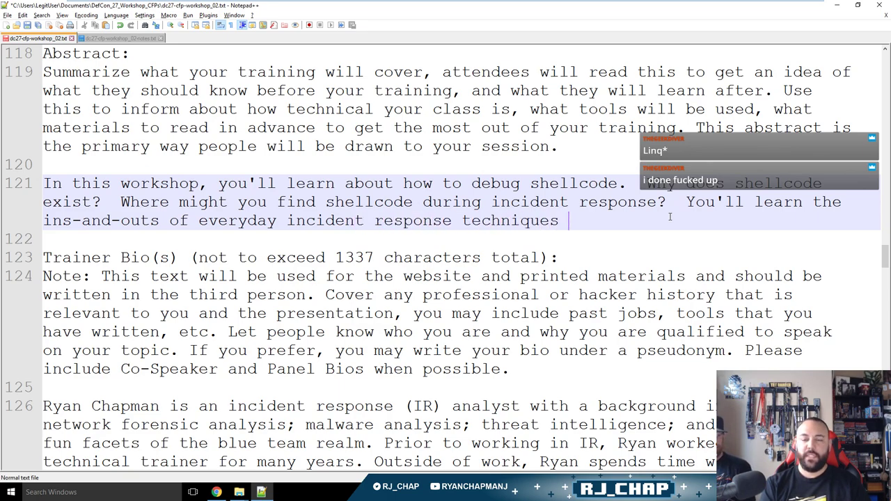
text(as related to she)
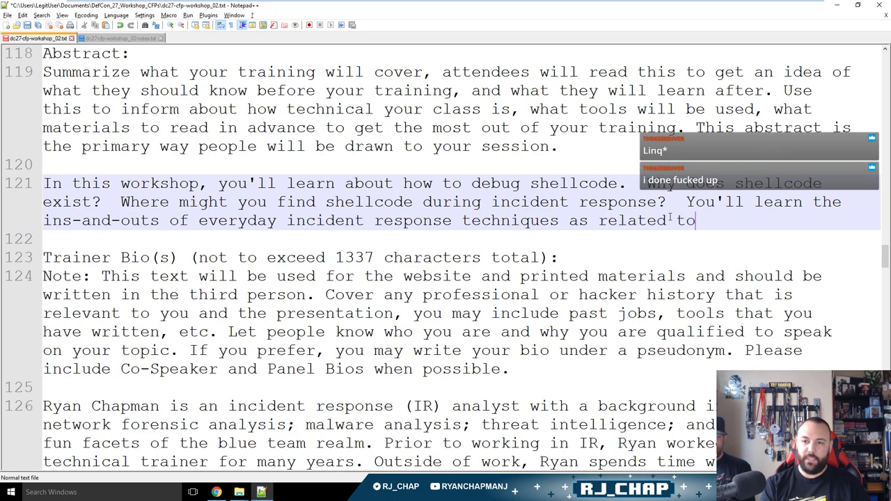
key(shift+Up)
key(shift+Left)
key(shift+Left)
key(BackSpace)
key(BackSpace)
key(BackSpace)
key(BackSpace)
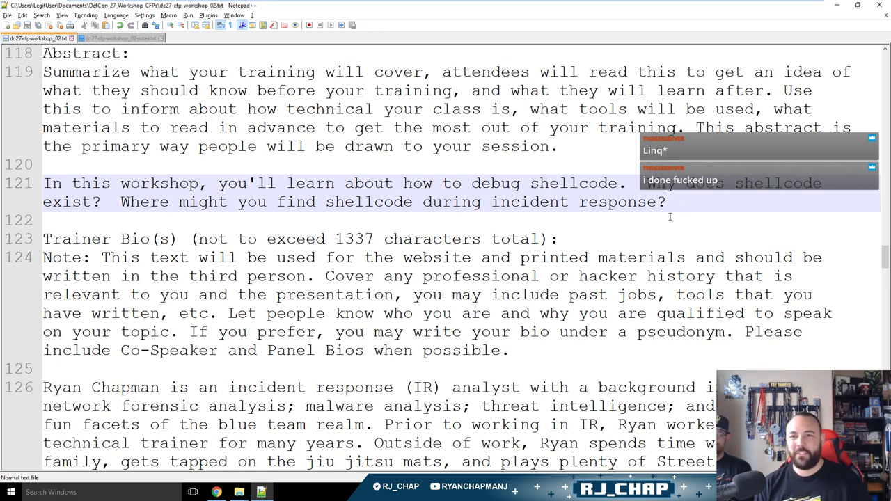
Reduce the double spaces after "debug shellcode." and "exist?" in the abstract to single spaces.
key(Up)
key(BackSpace)
key(Down)
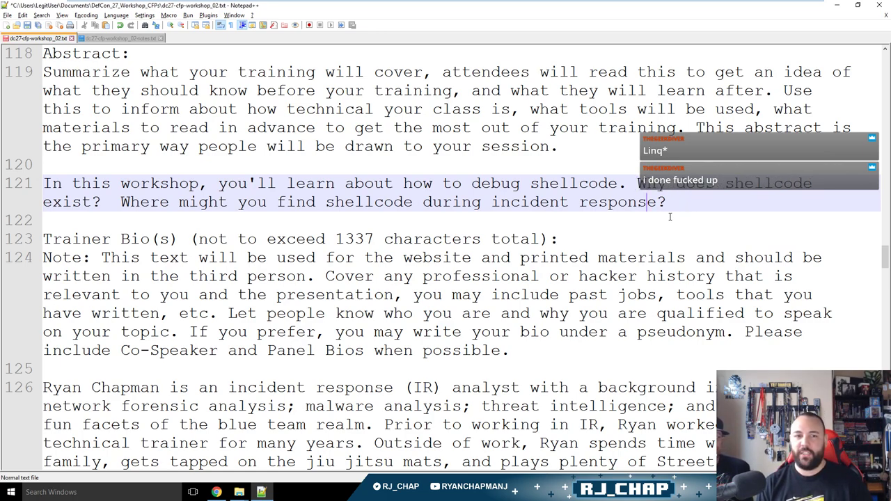
key(Home)
key(ctrl+Right)
key(ctrl+Right)
key(BackSpace)
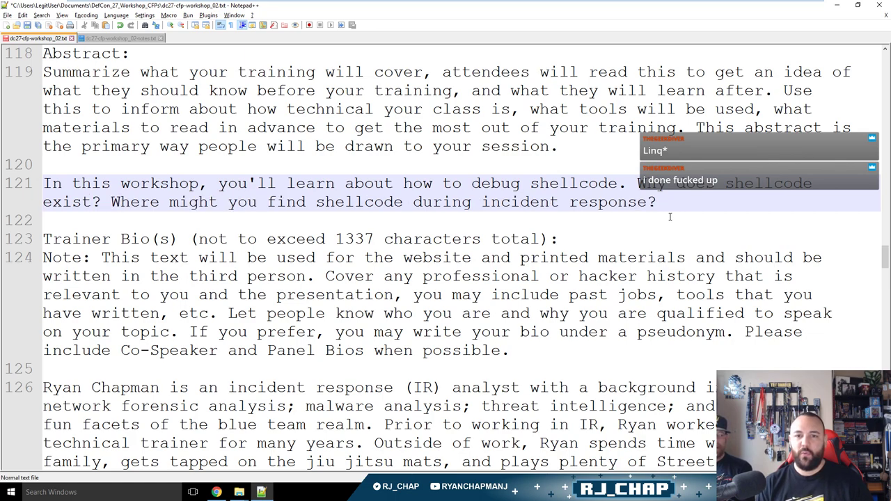
Append "How can you quickly traige shellcode to determine the actions it takes?" to the end of the abstract.
key(End)
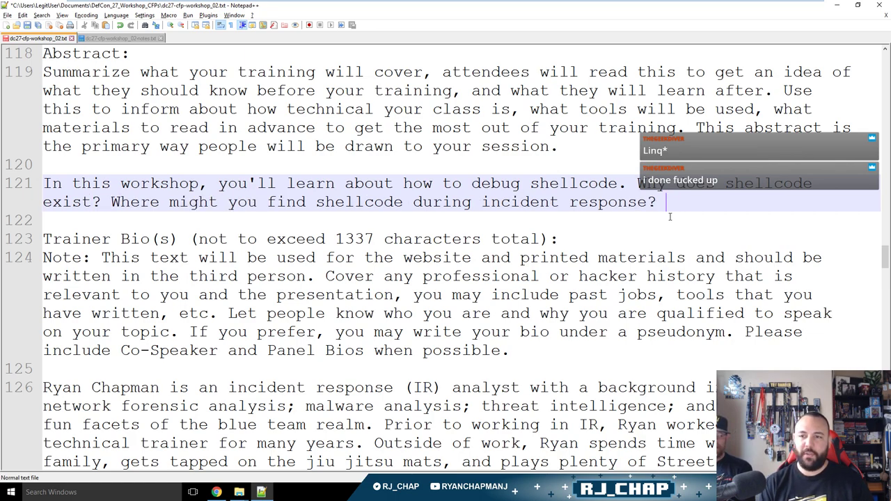
text(How can you qui)
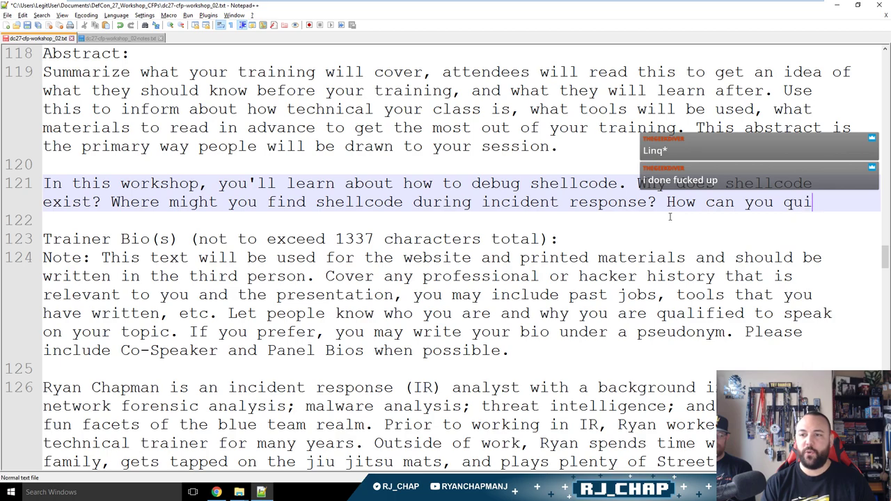
text(ckly traige shellcod)
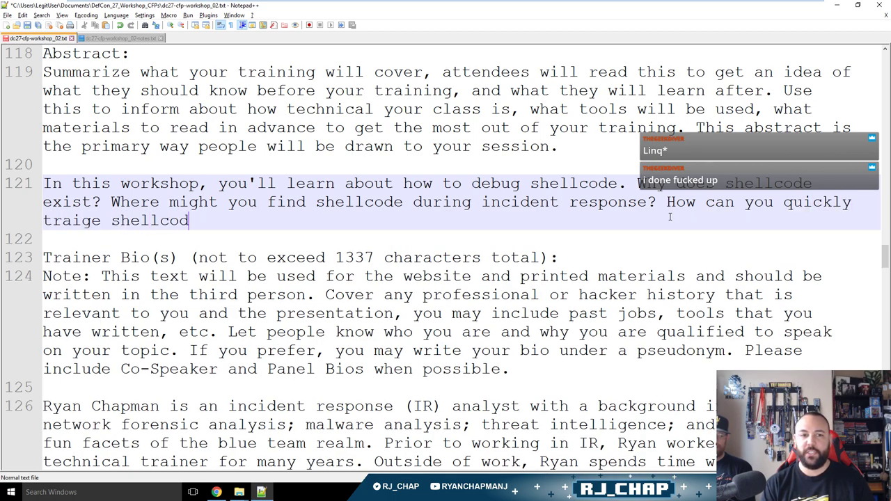
text(e to determine the ac)
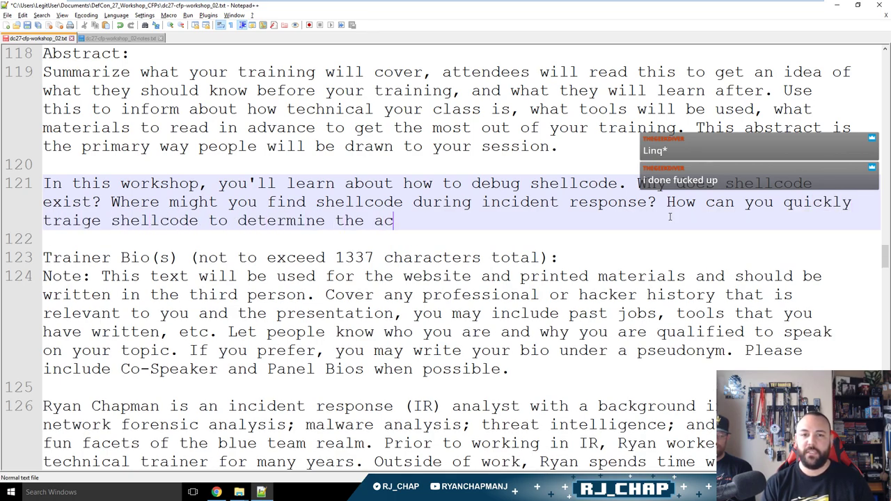
text(tions it takes? How)
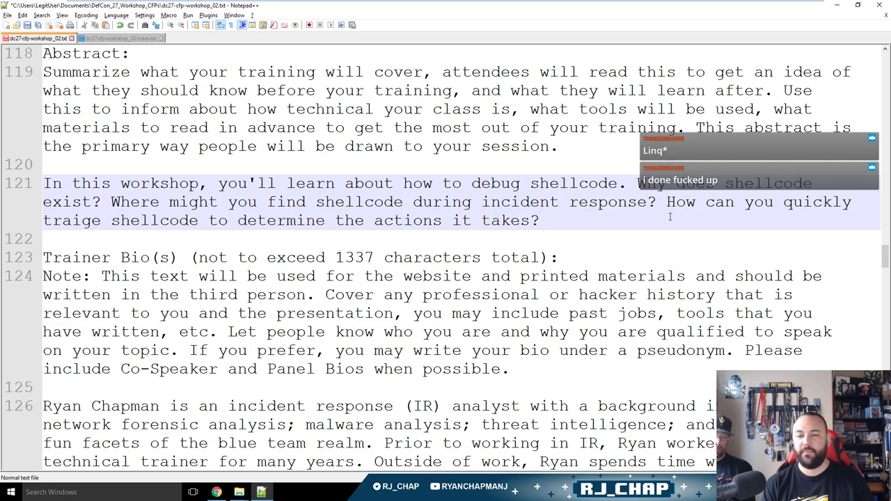
Append the question "How can you step through shellcode to determine exactly what API calls are used?" to the abstract.
key(BackSpace)
key(BackSpace)
key(BackSpace)
key(BackSpace)
text(How can you )
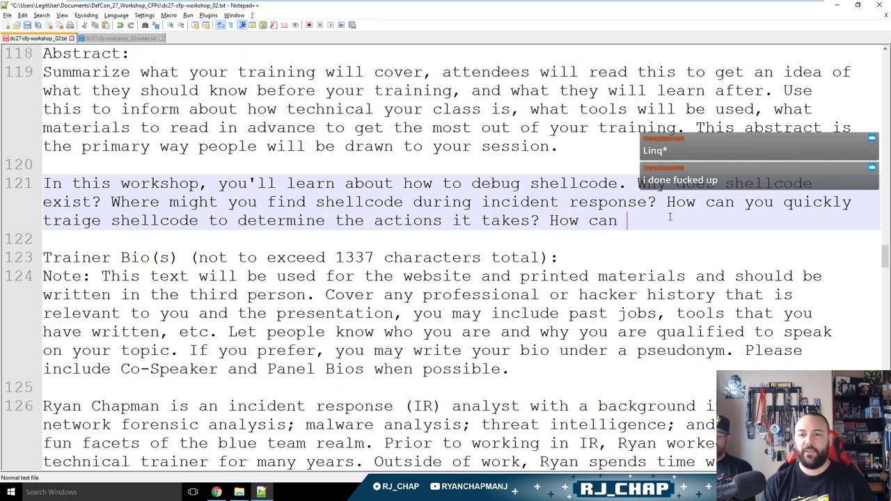
text(step through )
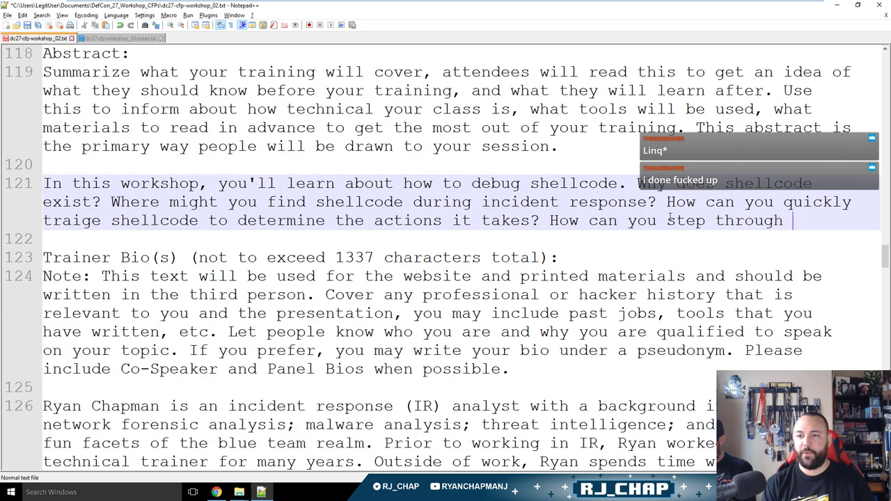
text(shellcode to determine )
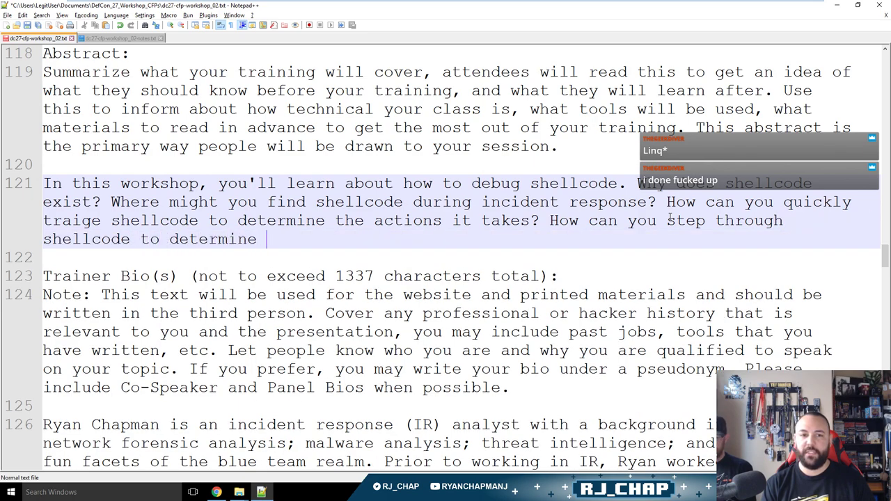
text(exactly what API)
key(BackSpace)
text(API calls are used)
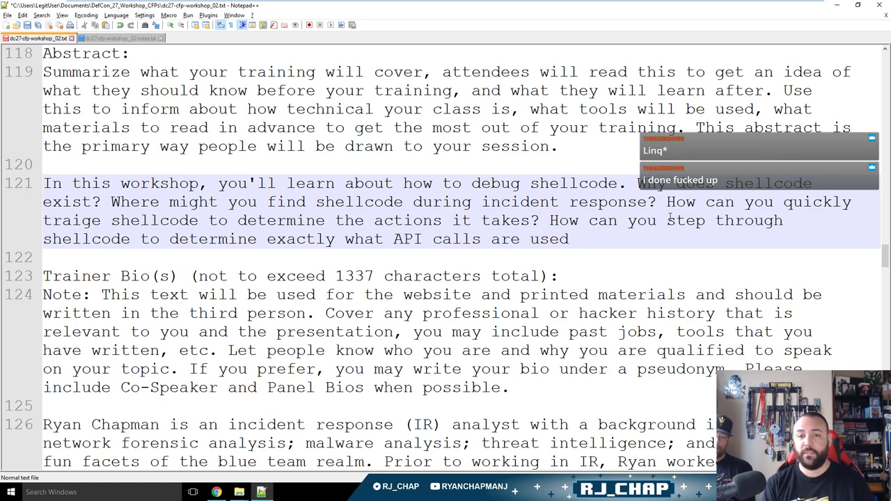
text(?)
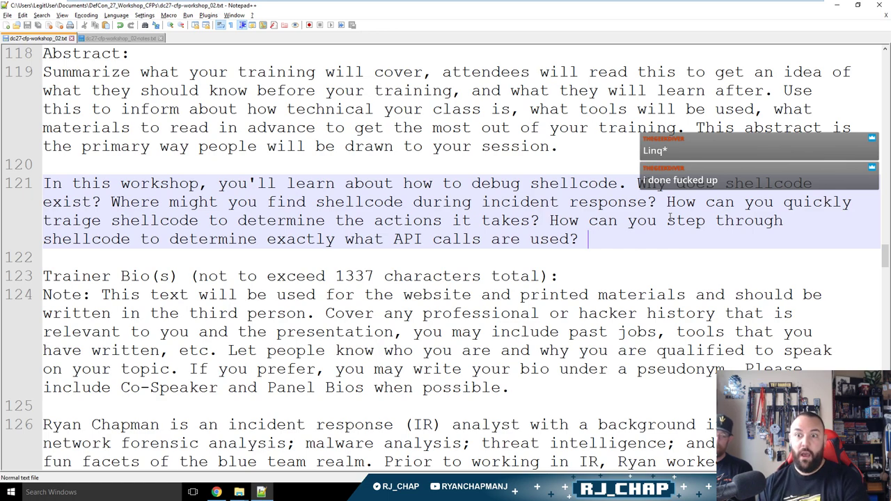
Correct the misspelled word after "quickly" in the abstract to "triage" and save the file.
double_click(91, 223)
text(triage)
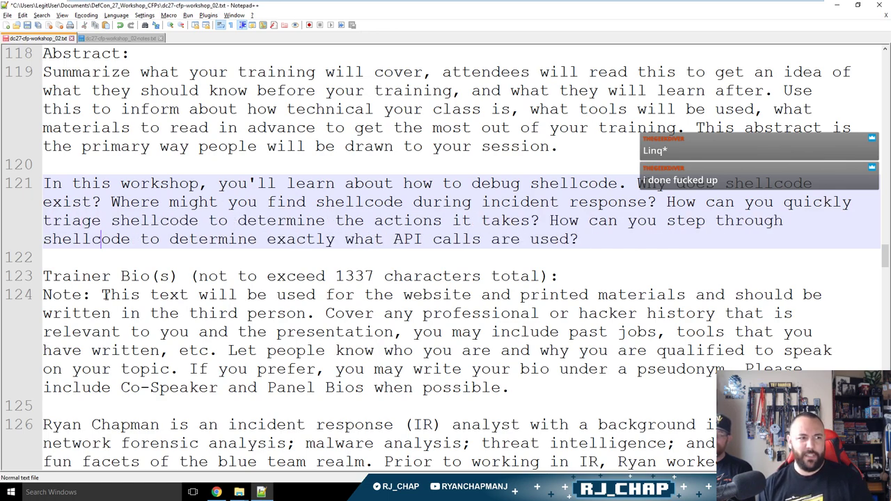
key(ctrl+s)
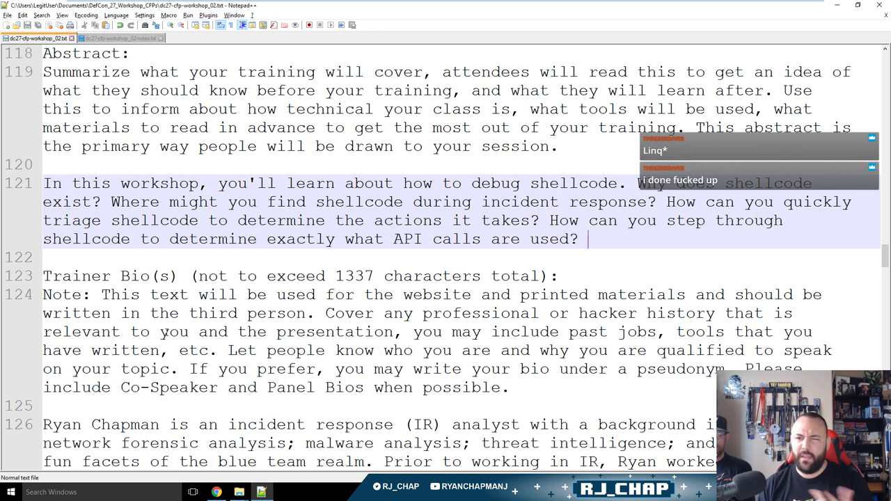
Remove the trailing space at the end of the abstract and add a "[REVIEW]" line directly below it.
key(BackSpace)
key(Down)
key(Down)
key(Up)
key(Up)
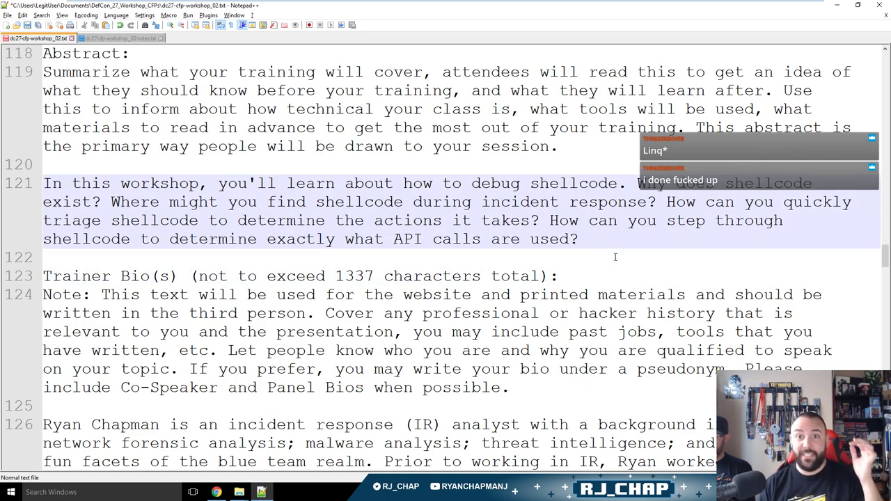
key(Down)
key(Down)
key(Up)
key(Up)
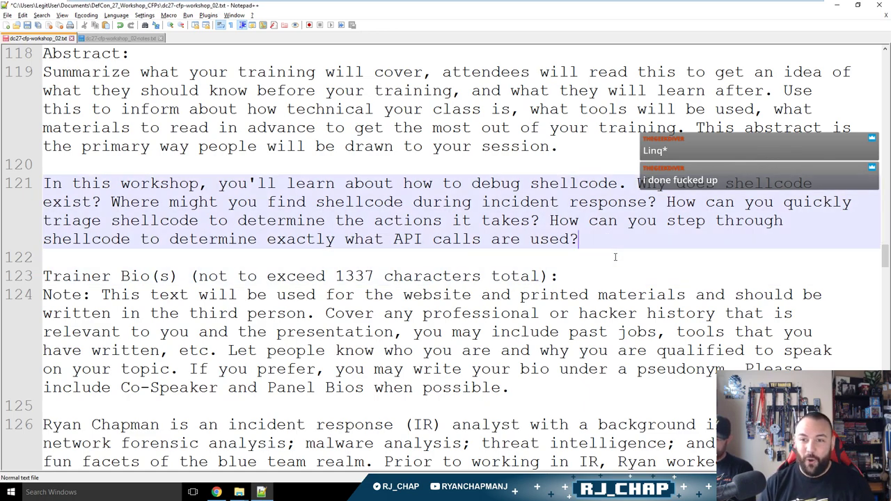
key(Return)
text([)
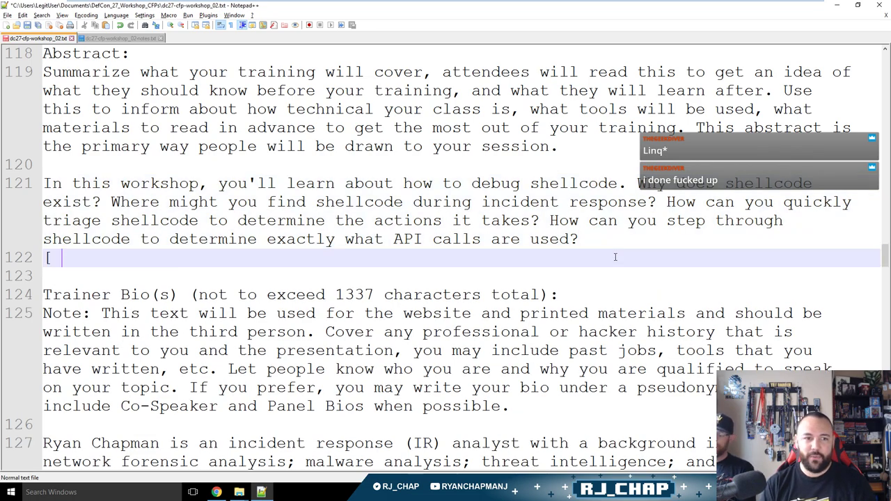
text(REVIEW])
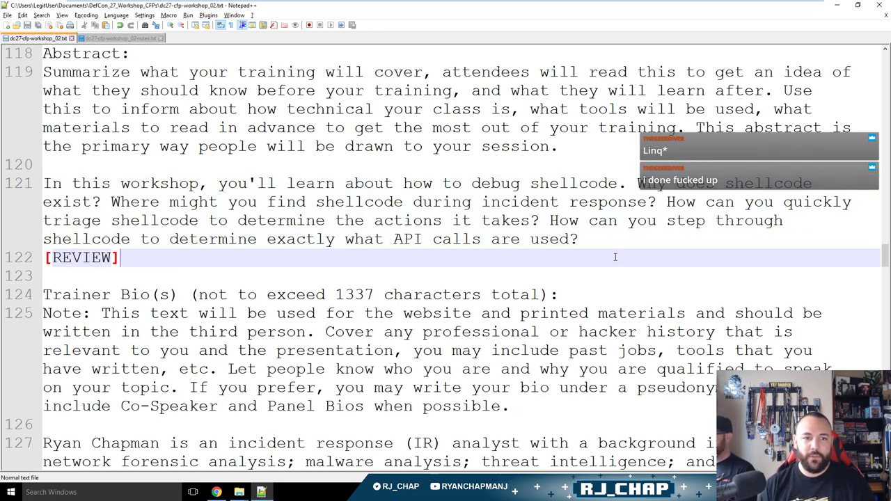
Review the trainer bio paragraph above the Detailed Outline section, including its phrase about the jiu jitsu mats.
scroll(636, 250, down, 4)
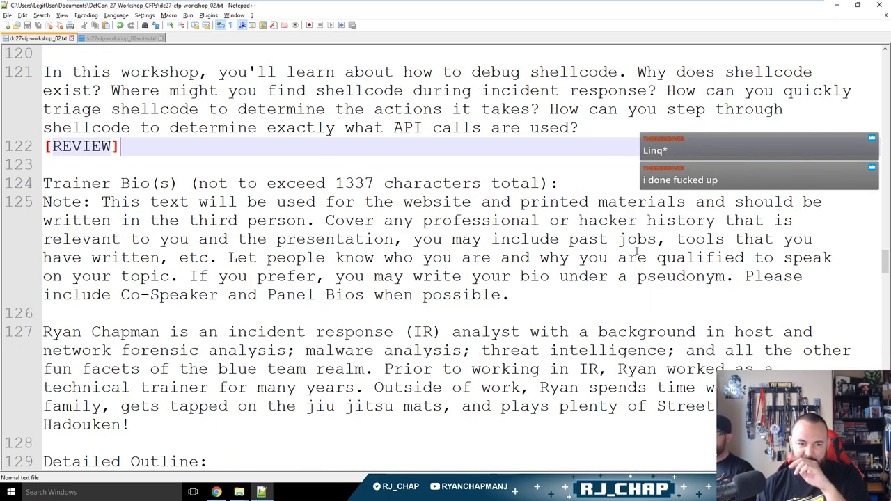
scroll(636, 251, down, 3)
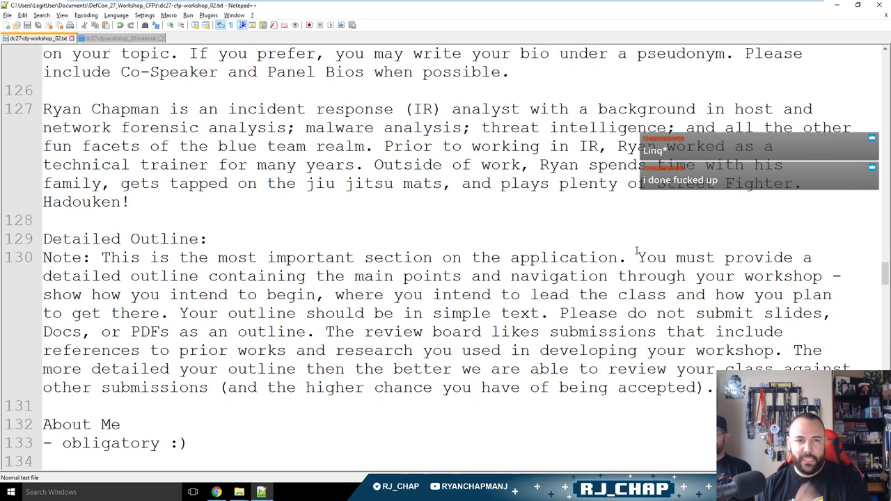
scroll(268, 205, up, 1)
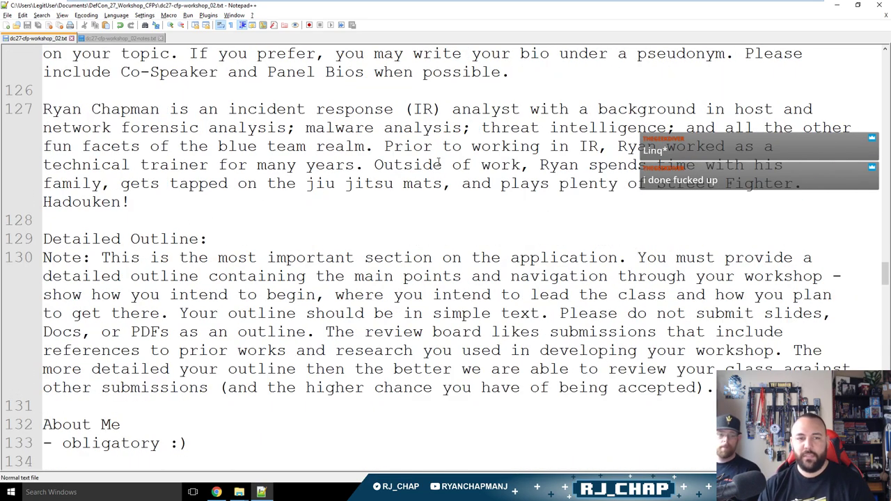
drag(139, 203, 43, 109)
click(188, 203)
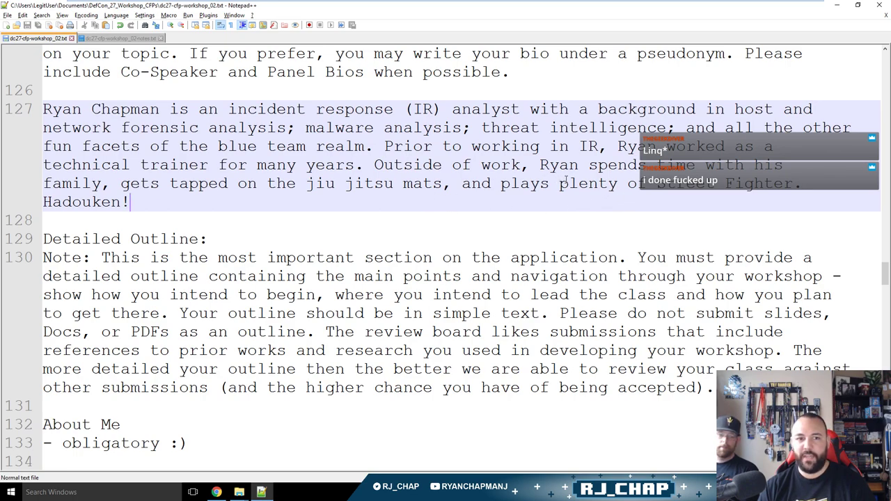
drag(443, 183, 117, 183)
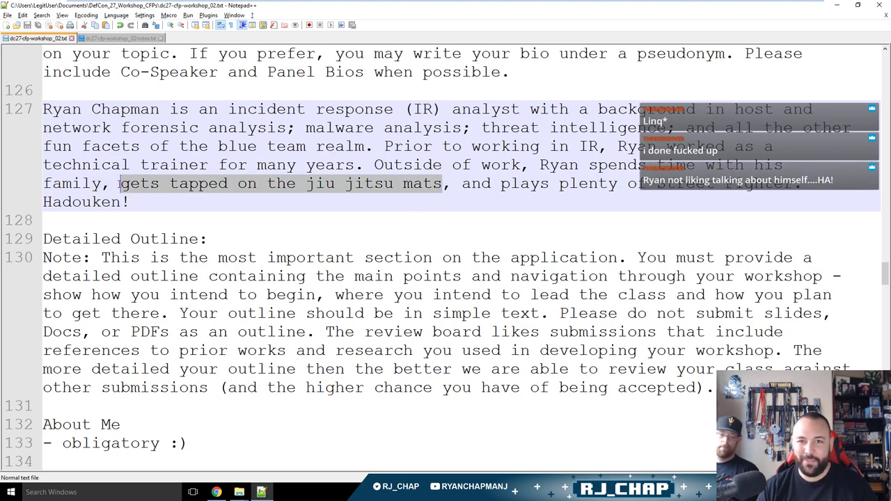
click(249, 198)
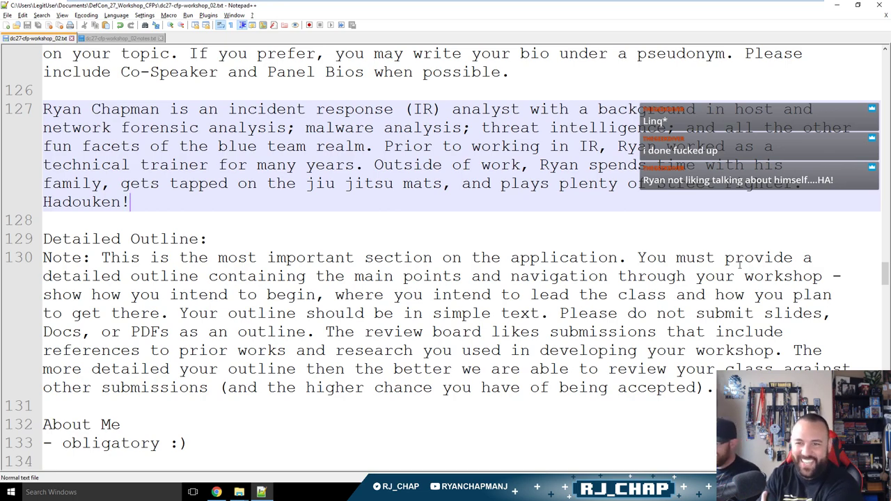
click(662, 233)
click(688, 206)
click(685, 214)
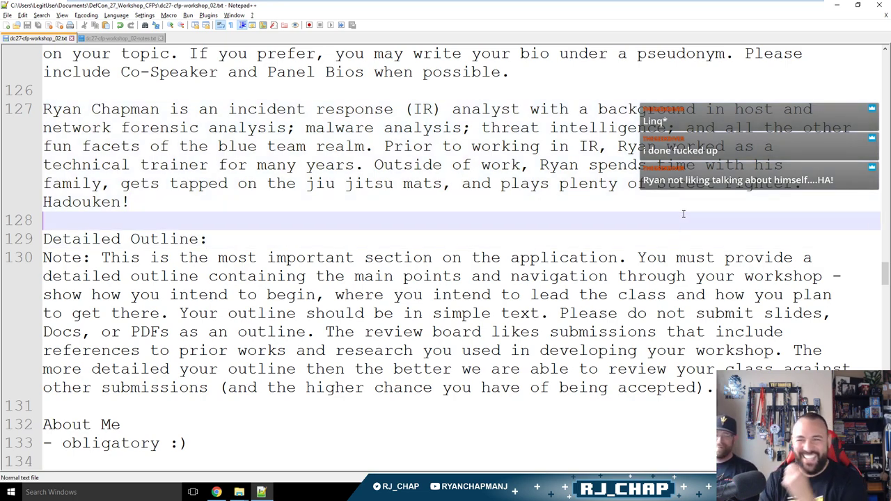
key(Up)
key(Down)
key(Up)
key(Down)
key(Down)
key(Up)
key(Up)
key(Down)
key(Up)
key(Down)
key(Down)
key(Up)
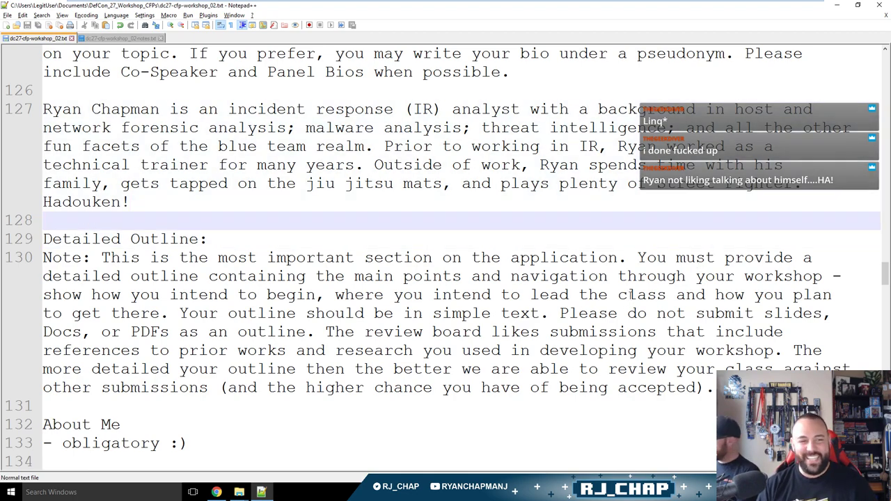
Delete the old outline content from "Intro to carrier files" through the VelvetSweatshop case study link, keeping the "About Me" entry.
scroll(631, 292, down, 2)
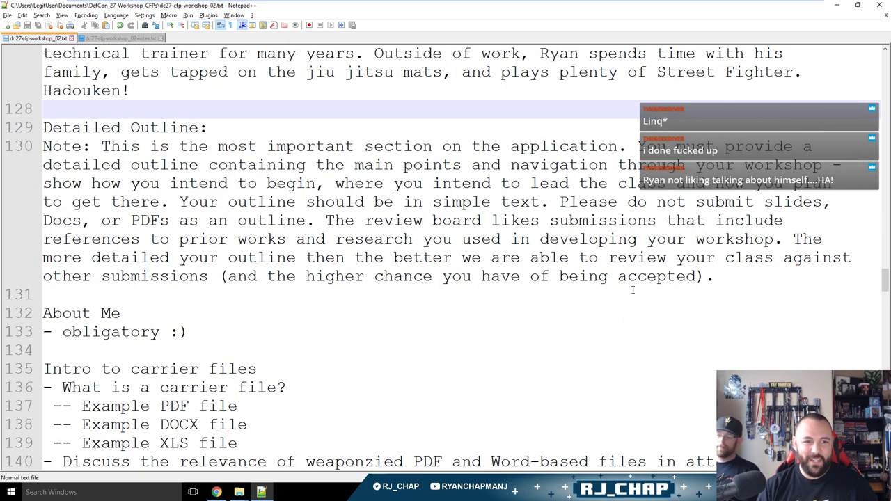
click(321, 332)
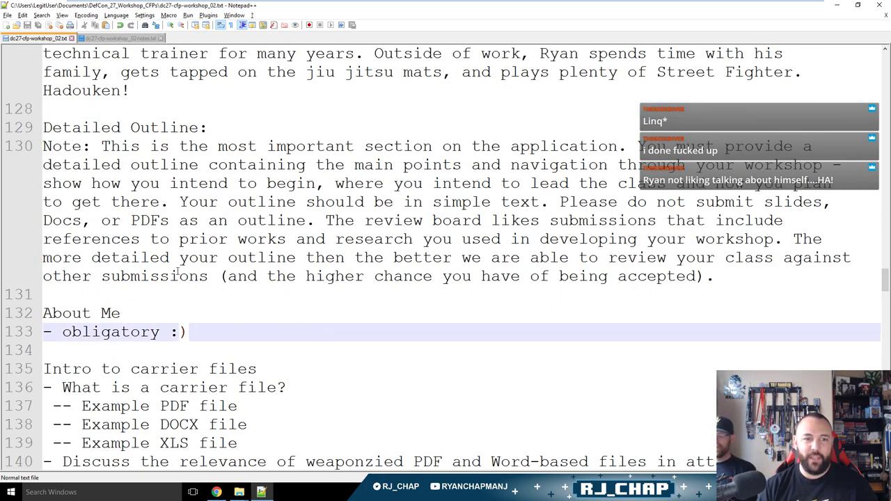
scroll(383, 332, down, 2)
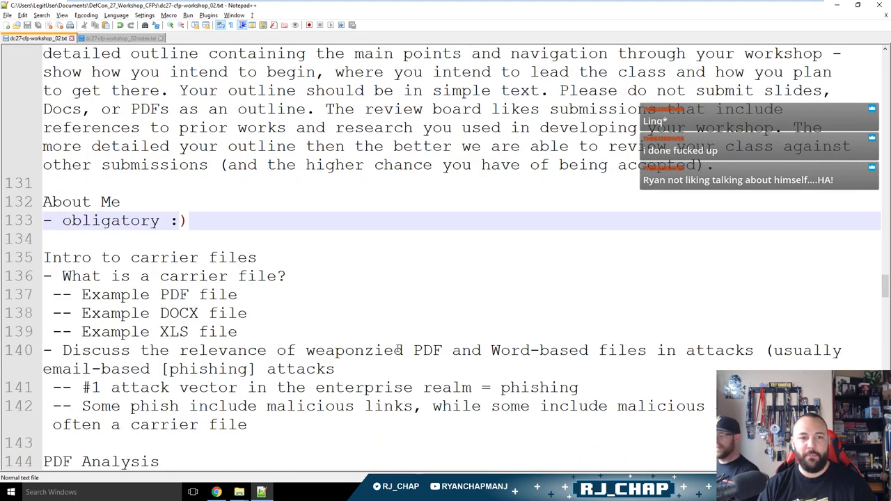
scroll(399, 350, down, 1)
key(Down)
key(Down)
scroll(398, 238, down, 13)
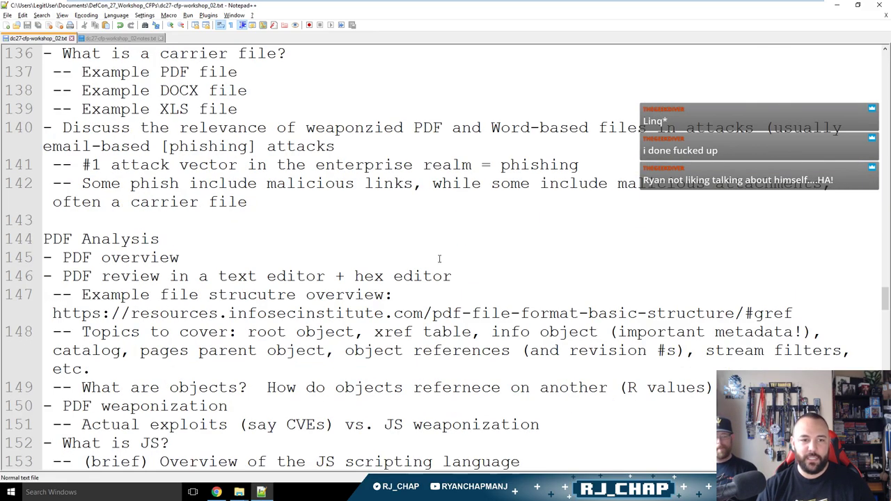
scroll(469, 261, down, 5)
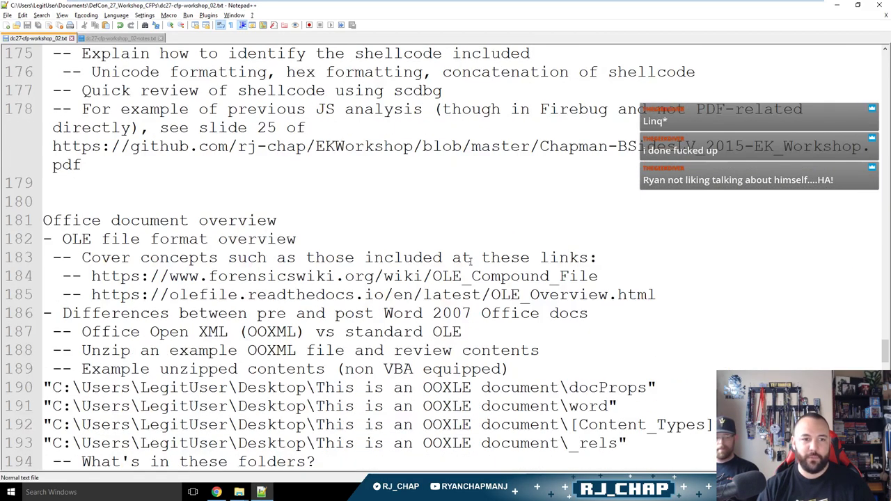
scroll(470, 260, down, 8)
scroll(472, 261, down, 2)
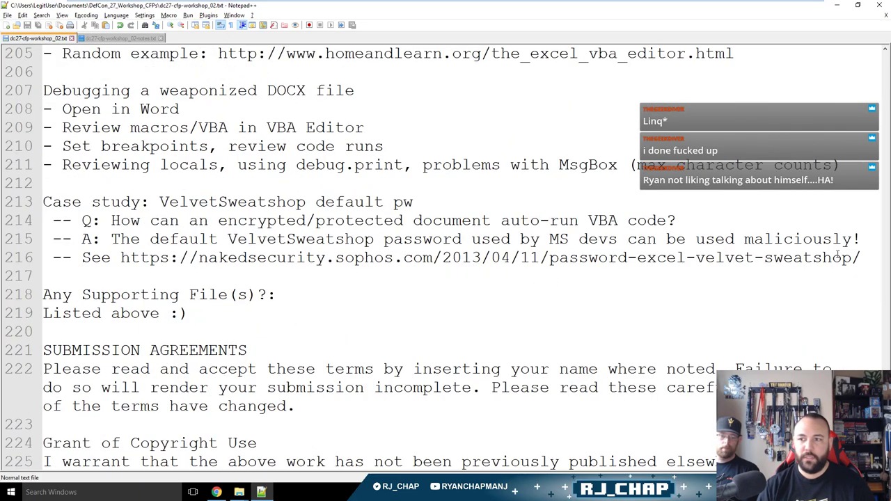
shift+click(865, 259)
key(Delete)
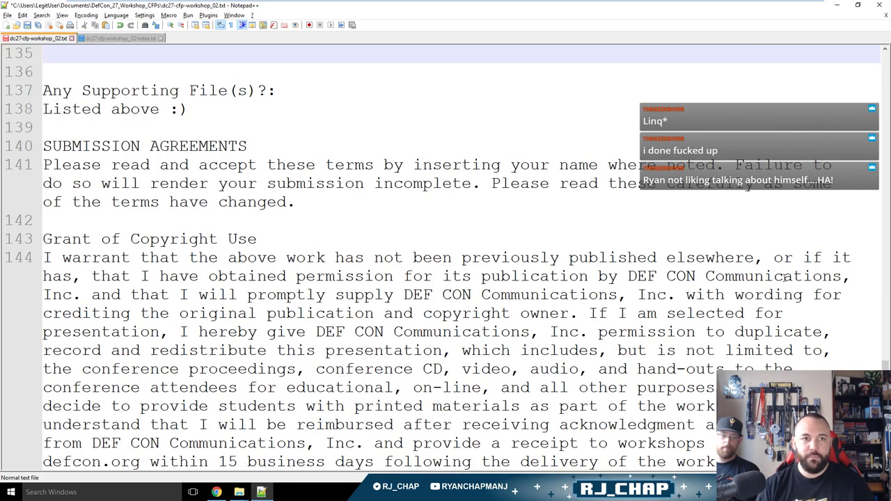
Copy the entire contents of the notes file into the emptied outline section, remove the extra blank line after "asdf", and save the proposal.
scroll(789, 277, up, 2)
key(ctrl+Tab)
key(ctrl+a)
key(ctrl+c)
key(ctrl+Tab)
key(ctrl+v)
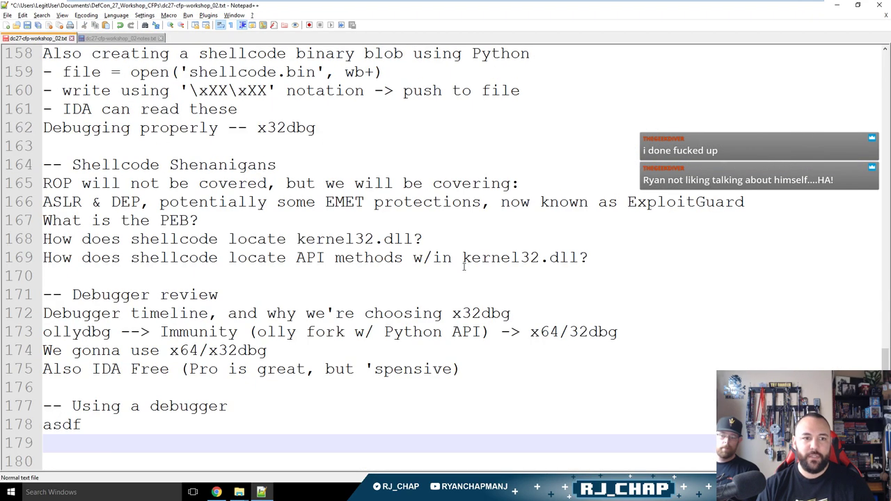
scroll(383, 279, down, 2)
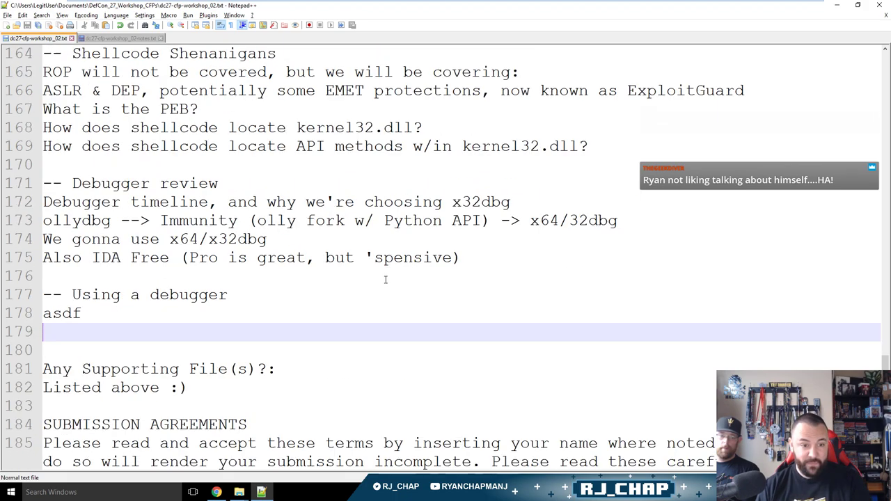
key(BackSpace)
key(ctrl+s)
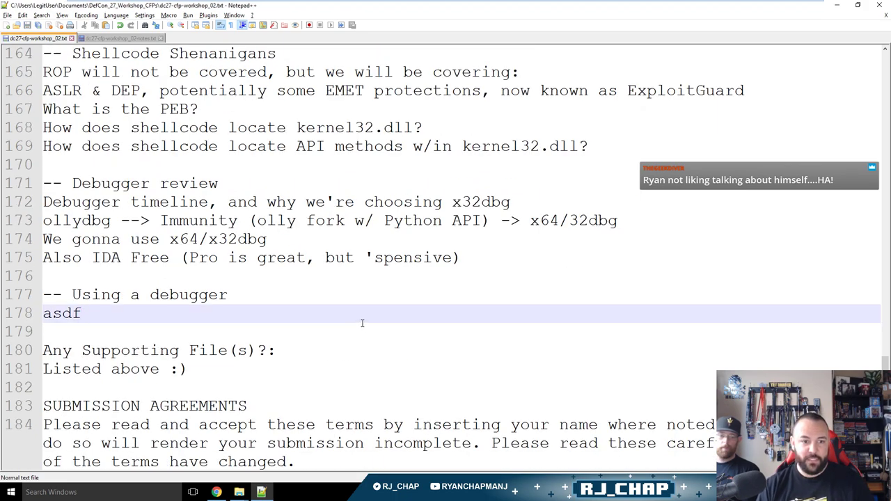
click(276, 368)
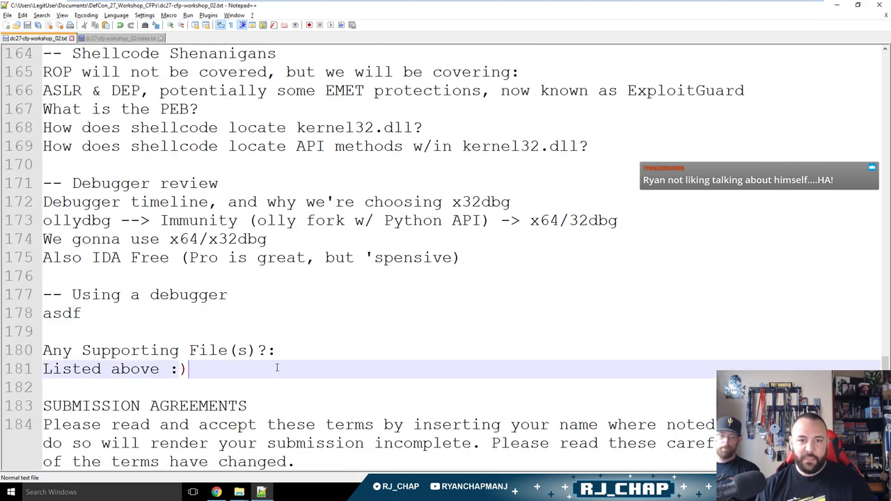
key(ctrl+shift+Left)
key(ctrl+shift+Left)
key(ctrl+shift+Left)
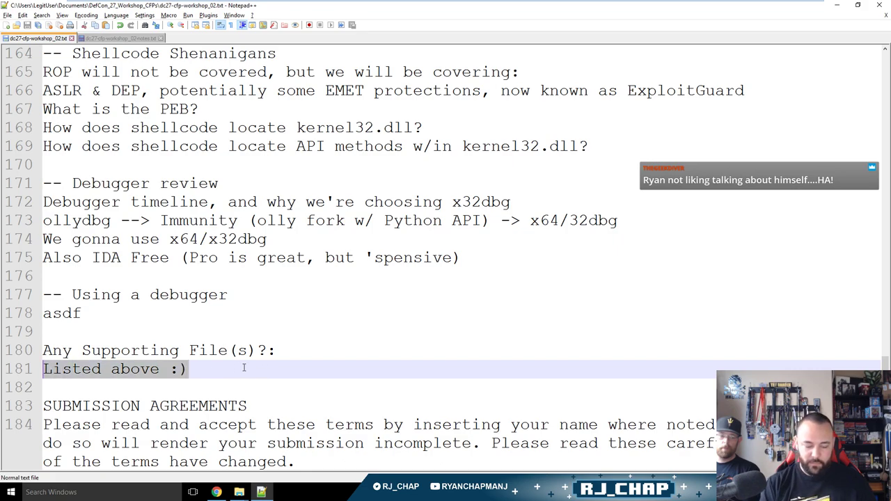
text(TY)
key(BackSpace)
key(BackSpace)
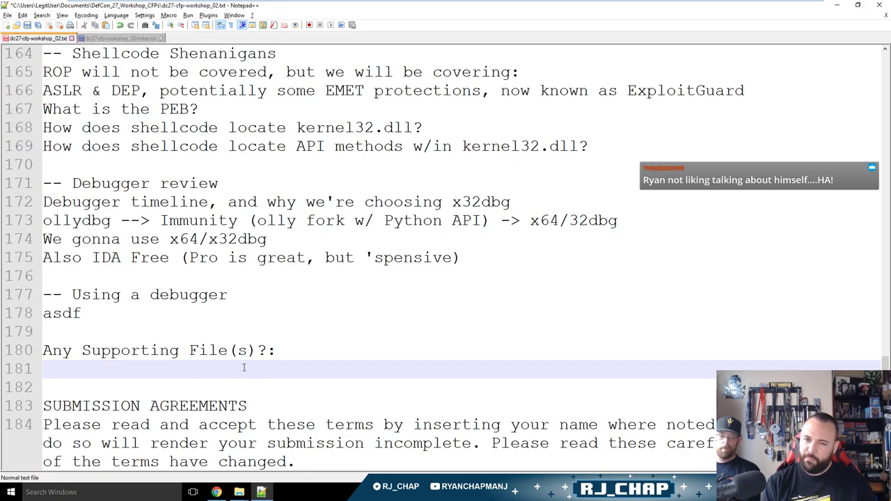
text(TY)
key(ctrl+z)
key(ctrl+z)
key(ctrl+z)
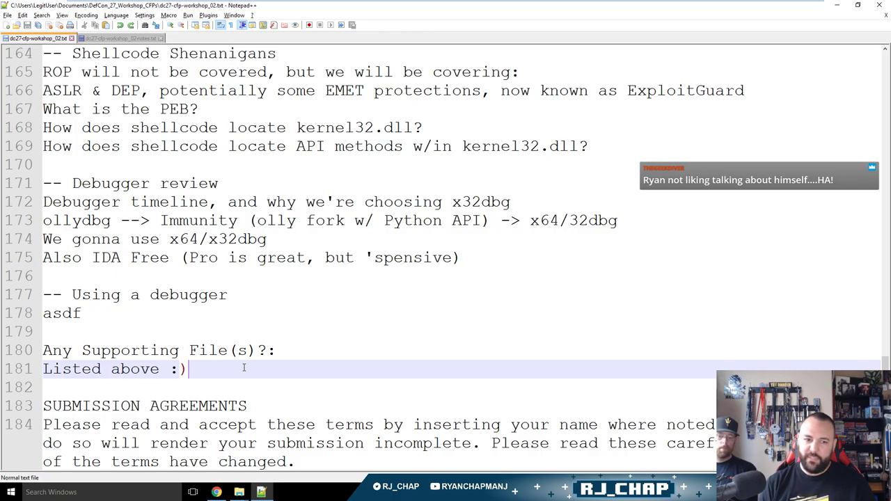
Review the submission agreements through the Press Contact section, checking the trainer's name in the agreement statement.
scroll(516, 307, down, 4)
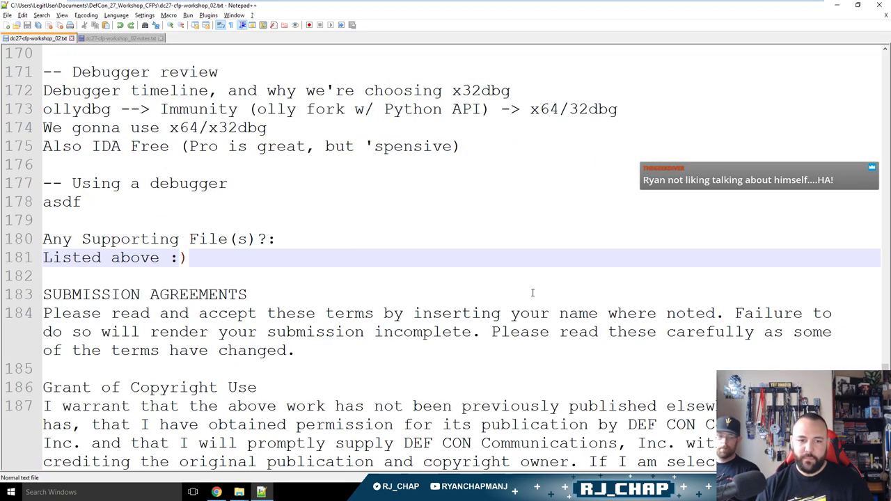
scroll(515, 307, down, 9)
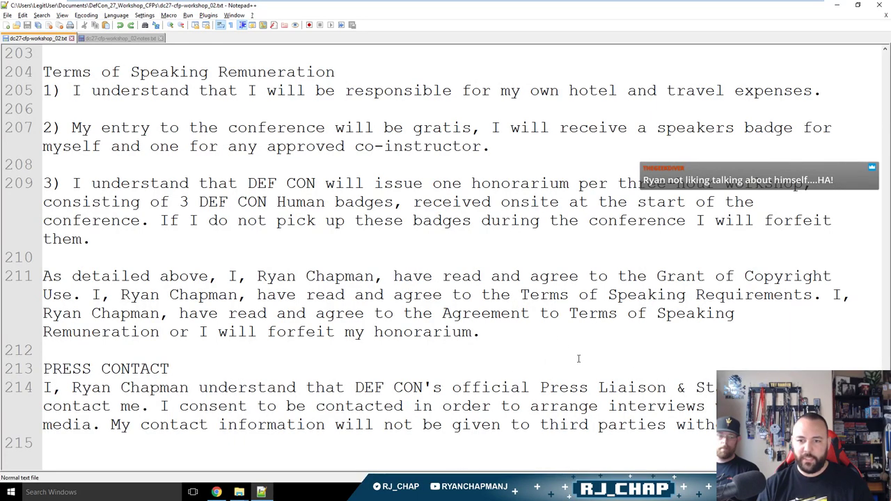
drag(374, 276, 255, 276)
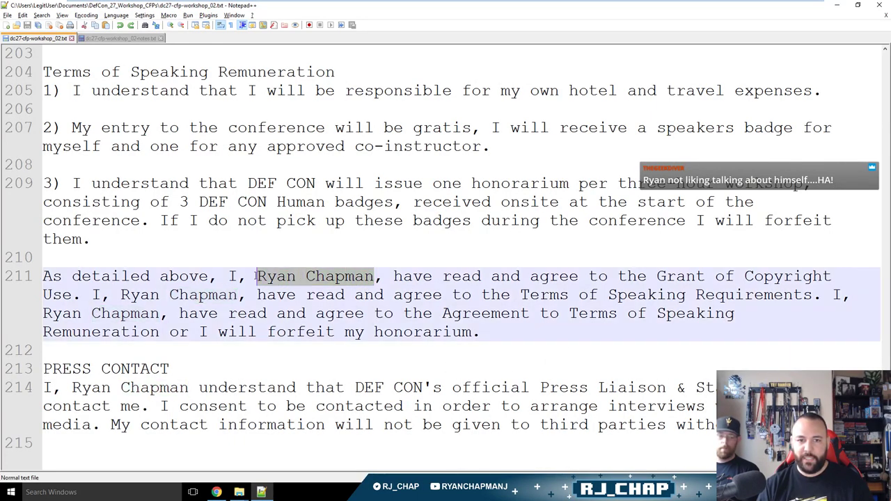
click(383, 354)
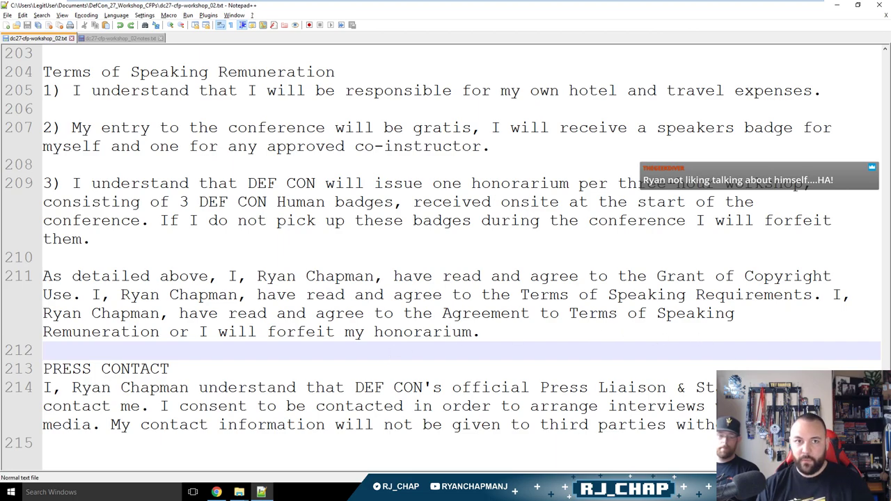
key(Down)
key(Down)
Close the dc27-cfp-workshop_02-notes.txt file, saving its changes.
key(ctrl+Tab)
key(ctrl+w)
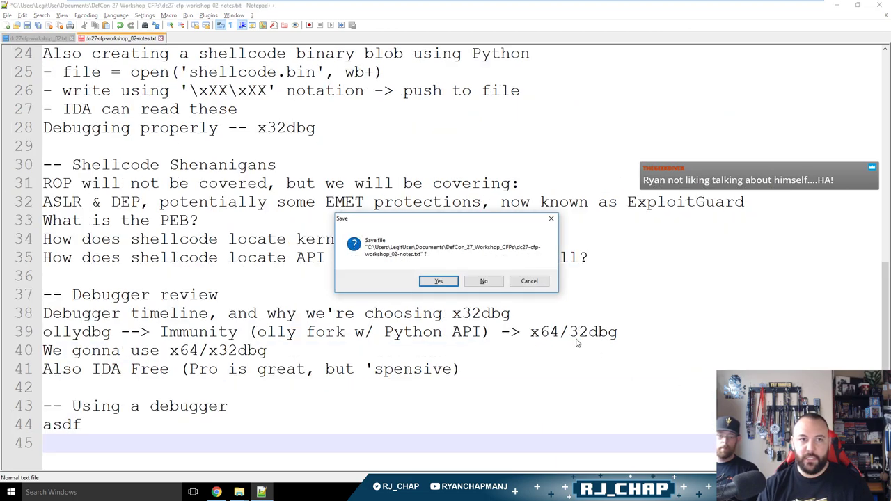
click(438, 282)
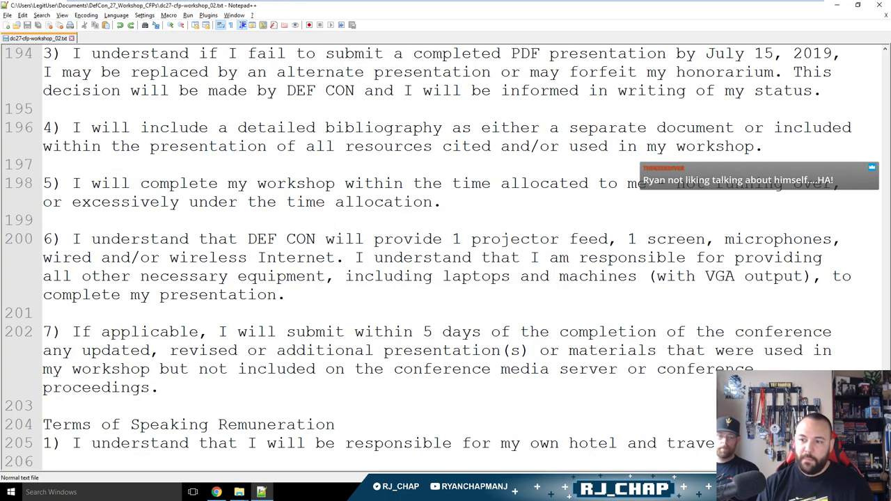
scroll(609, 116, up, 20)
click(609, 117)
click(607, 134)
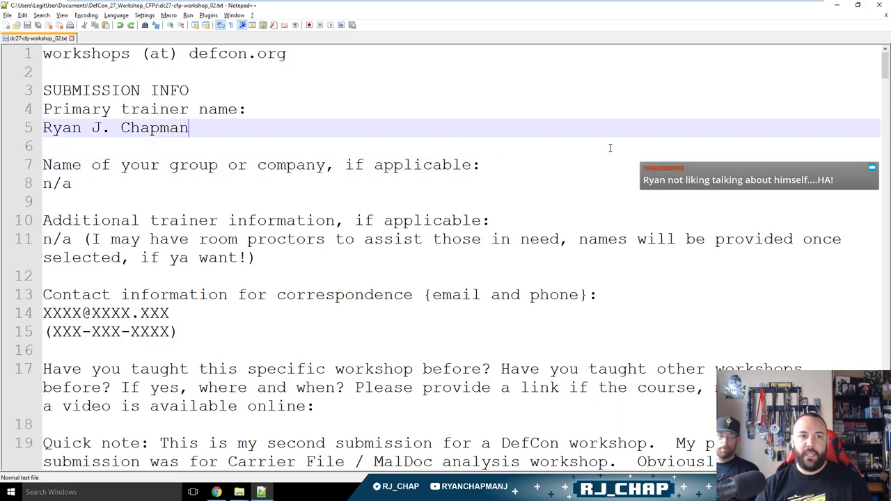
click(610, 148)
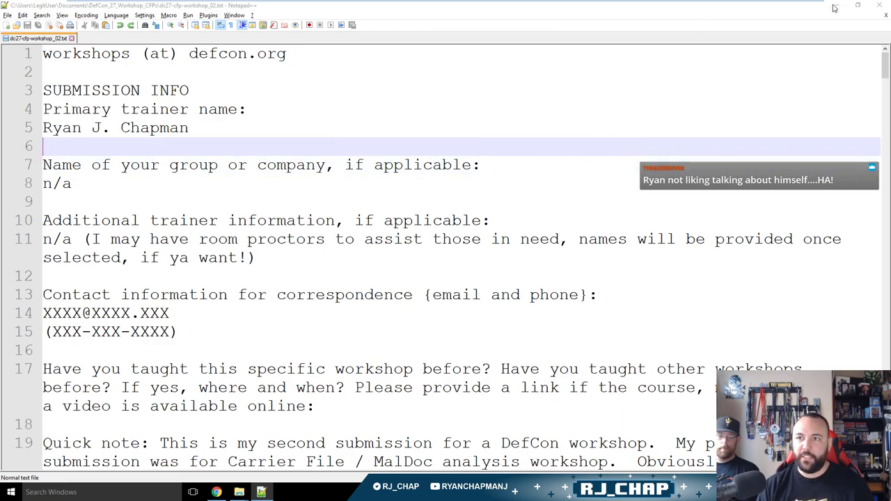
Minimize the proposal, switch to the browser window showing the EKWorkshop page, and open the VirusTotal website there.
click(836, 5)
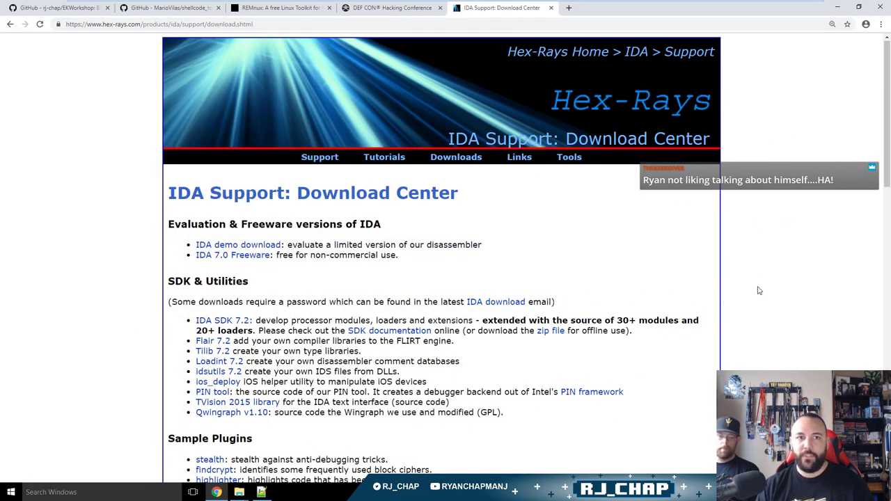
key(alt+Tab)
key(alt+Tab)
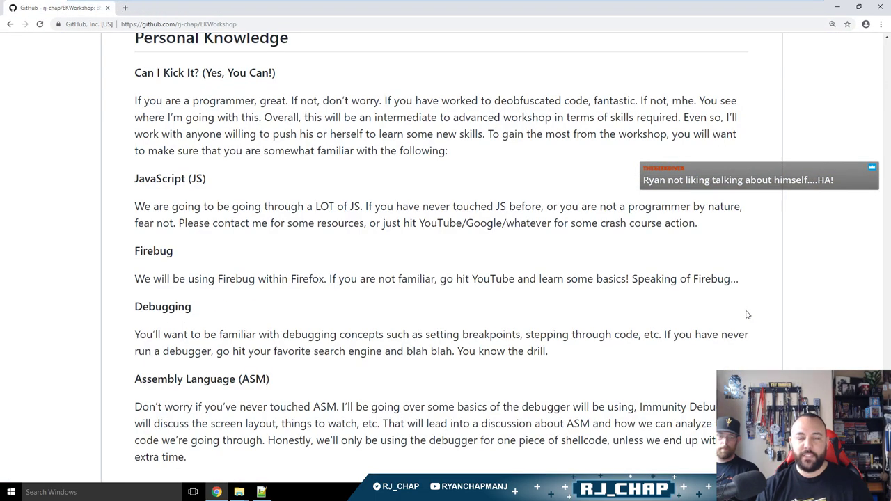
scroll(757, 321, up, 9)
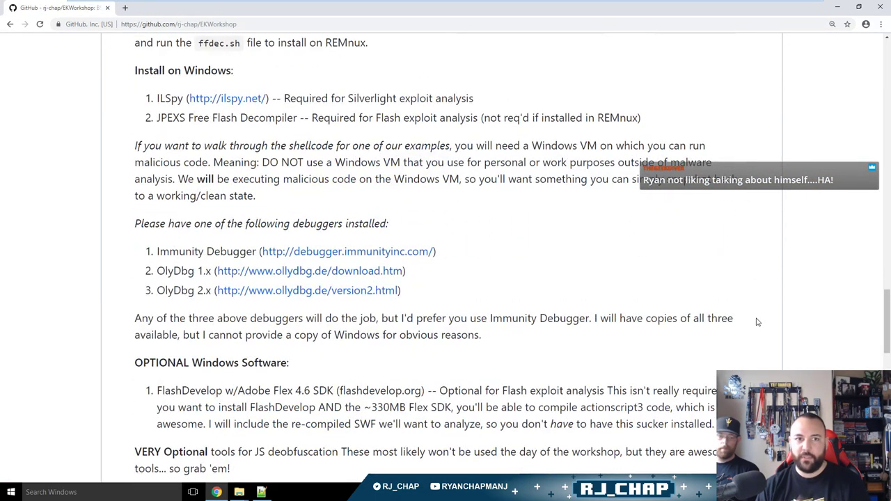
key(ctrl+l)
text(vir)
key(Return)
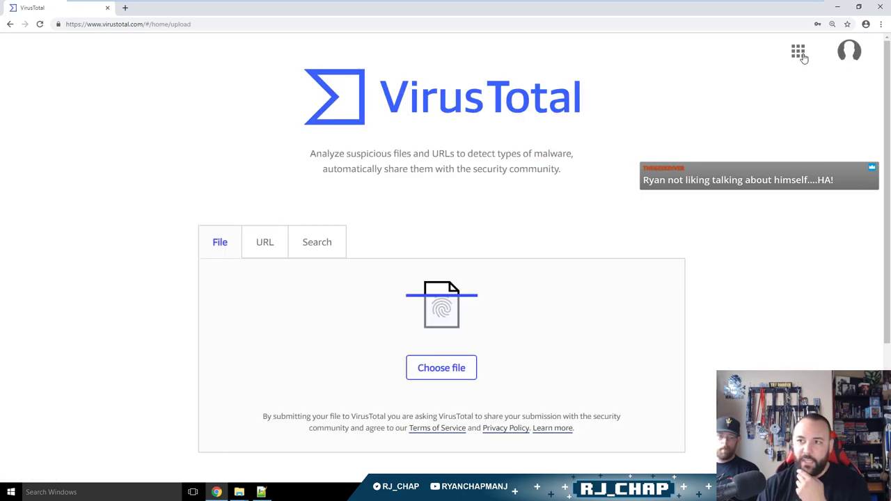
click(802, 57)
click(711, 102)
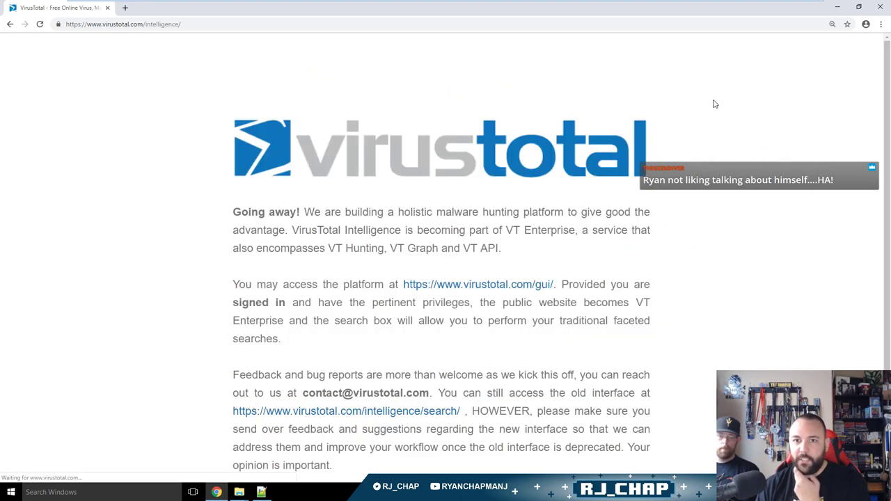
click(533, 285)
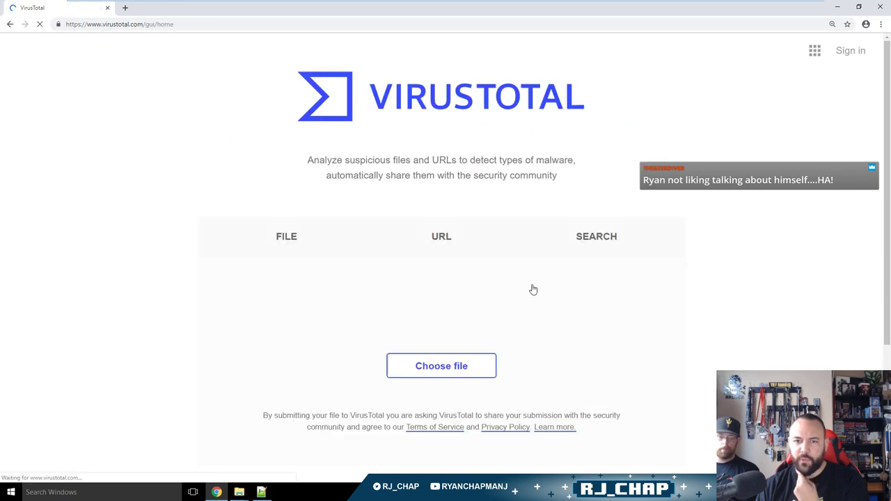
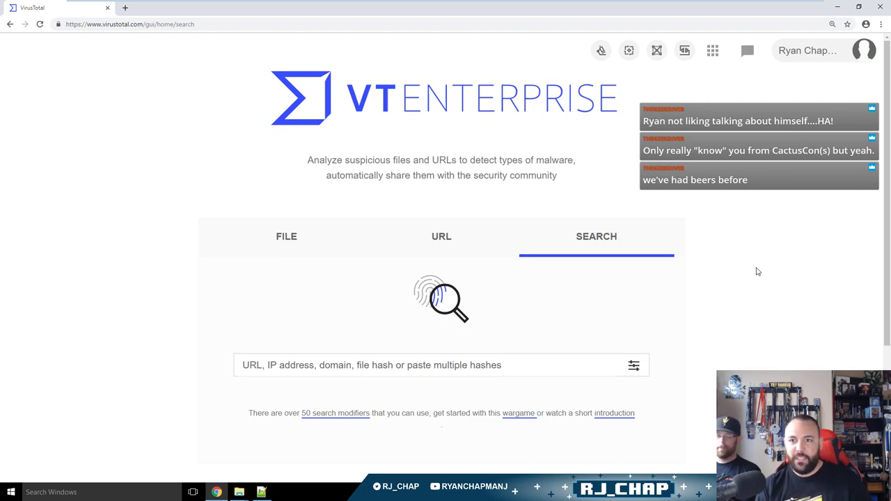
Run an advanced VirusTotal search for files of type document with 20 or more detections.
key(ctrl+plus)
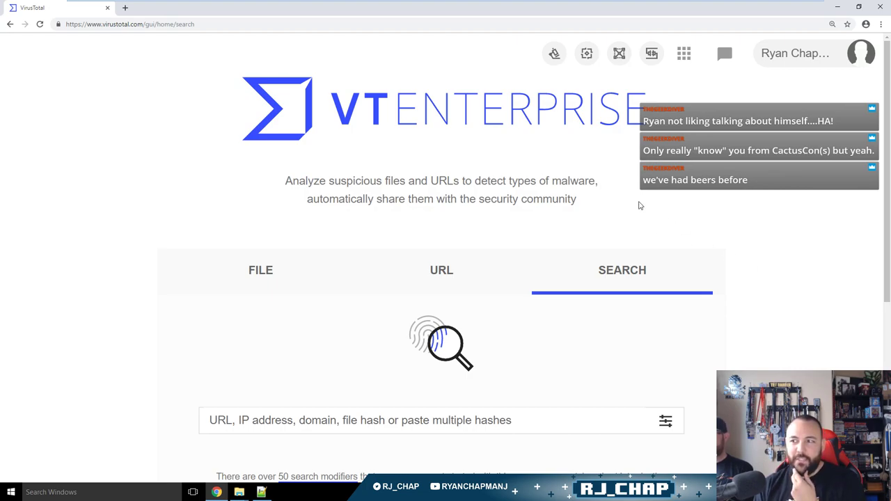
click(519, 421)
scroll(665, 333, down, 2)
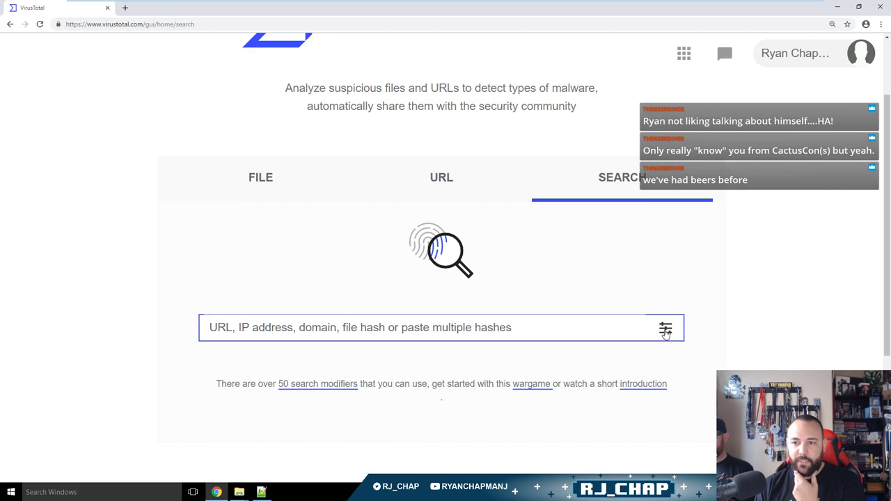
click(666, 330)
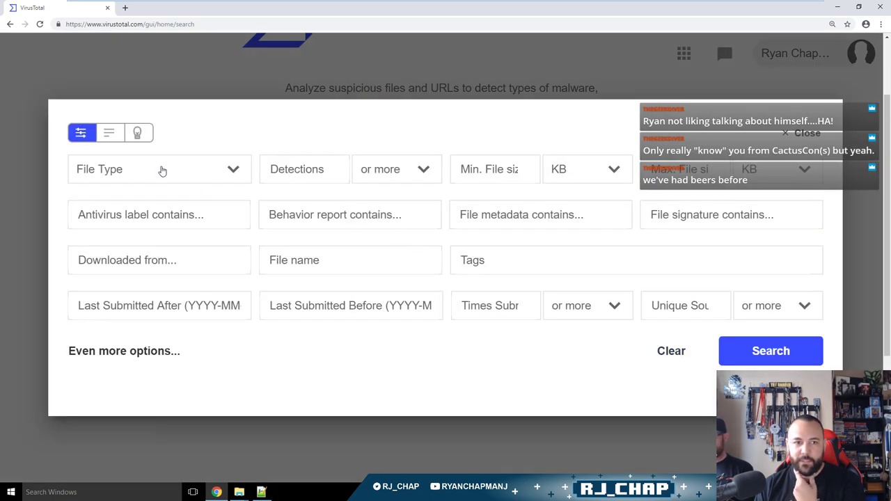
click(162, 171)
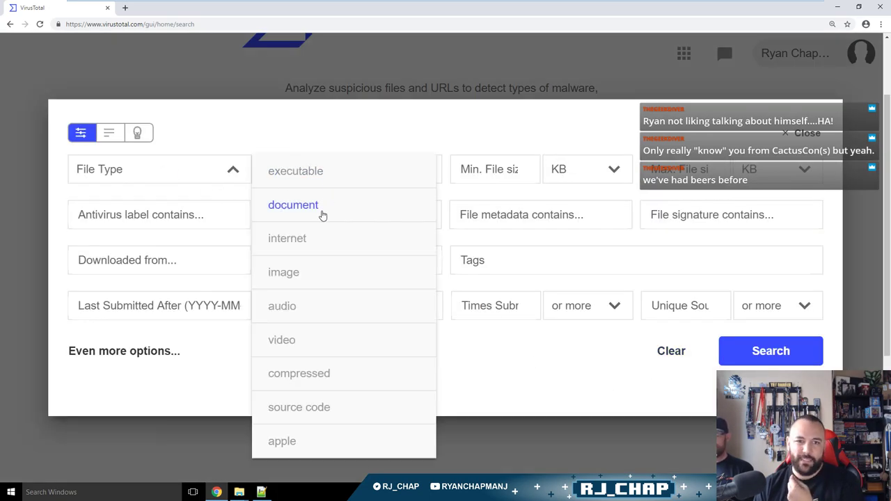
click(322, 216)
click(318, 173)
text(20)
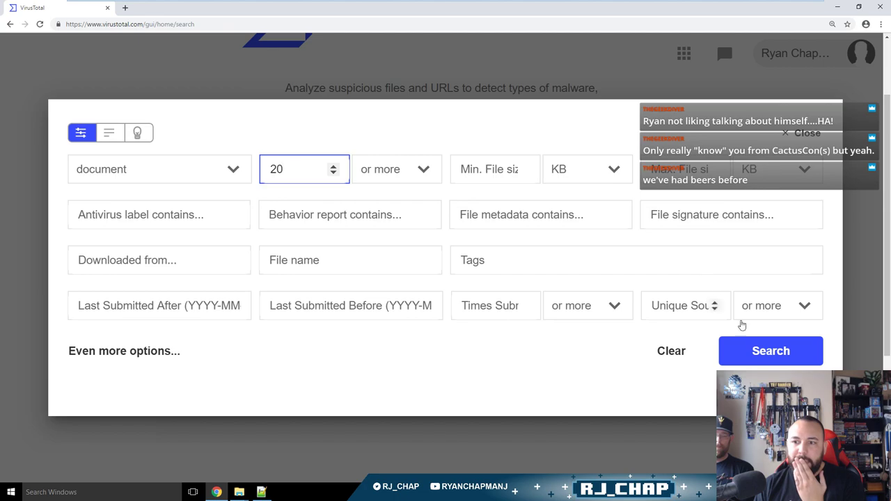
click(765, 355)
Add the term shellcode to the type:document p:20+ query and rerun the search.
click(328, 61)
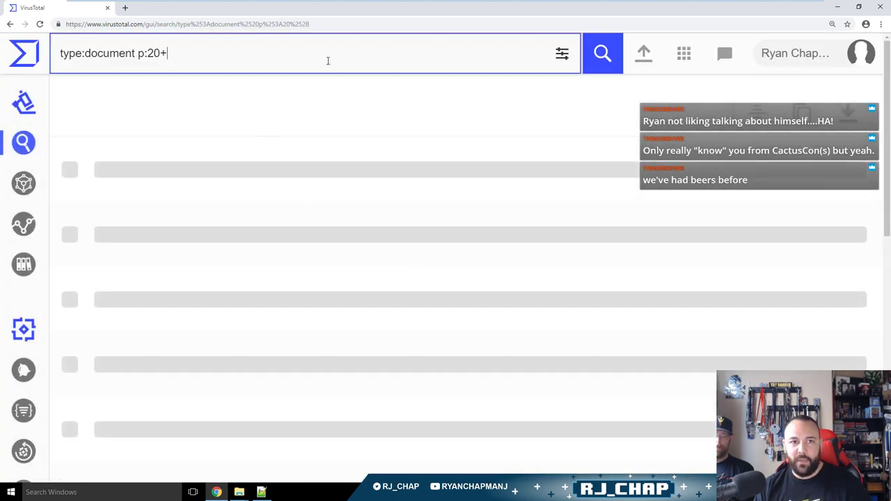
text(shellc)
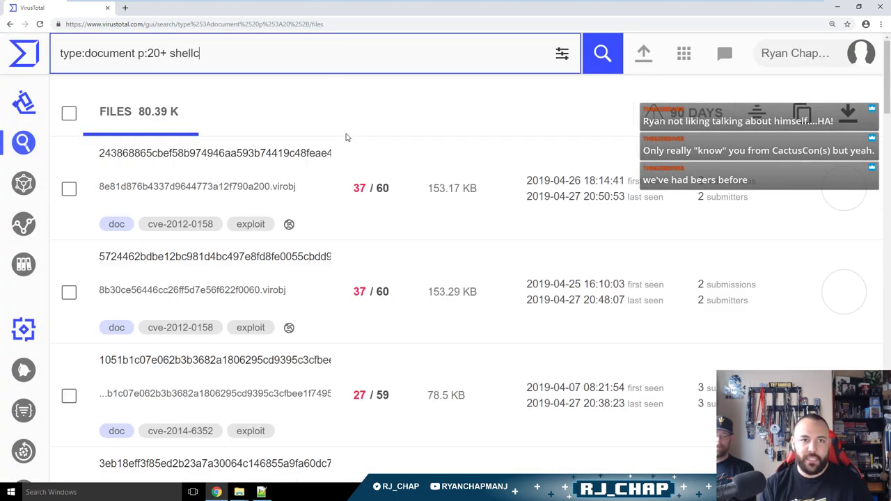
text(doeode)
key(Return)
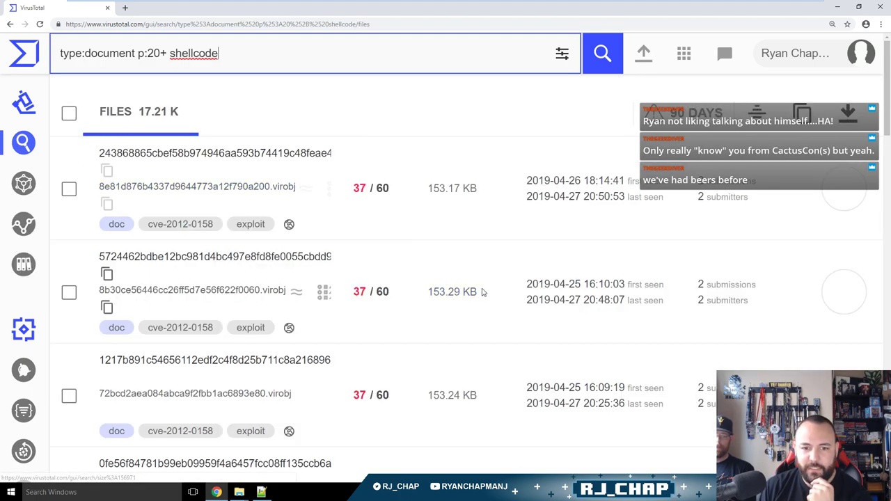
Open the result whose hash starts with 0fe56f84781b and review its engine detection names, highlighting AVG's MO97:ShellCode-AP label.
scroll(483, 289, down, 2)
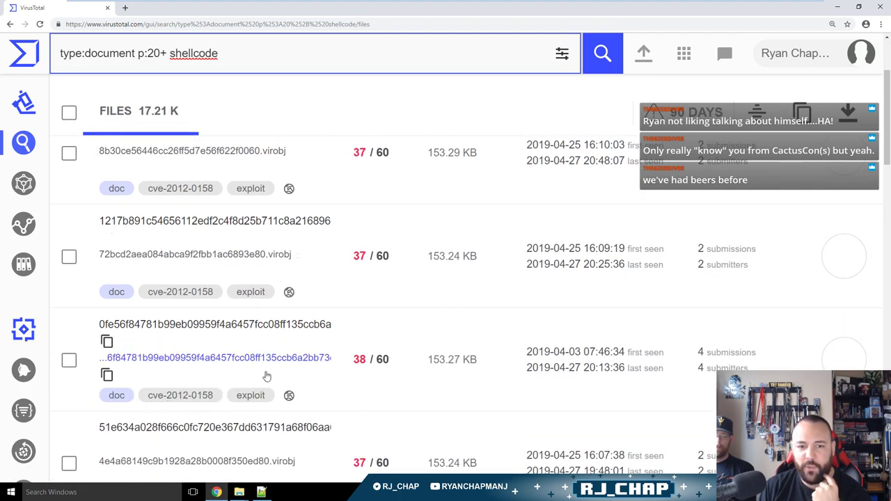
click(233, 331)
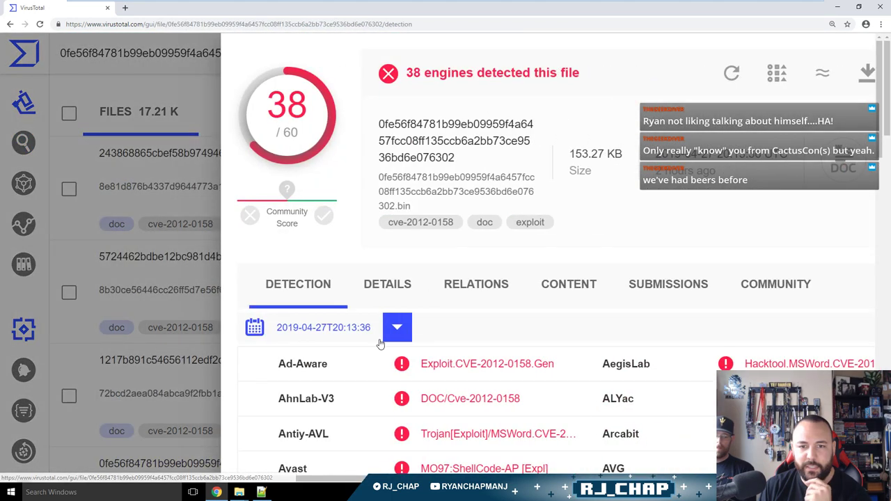
scroll(729, 271, down, 3)
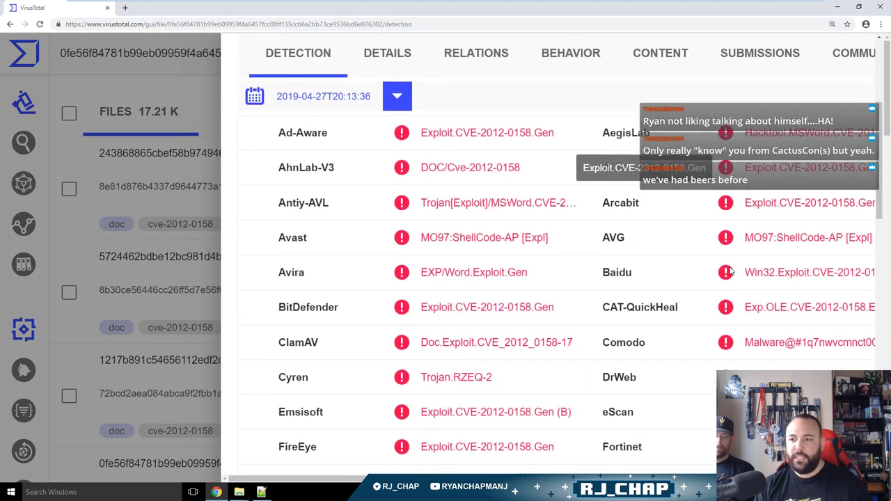
drag(745, 238, 842, 238)
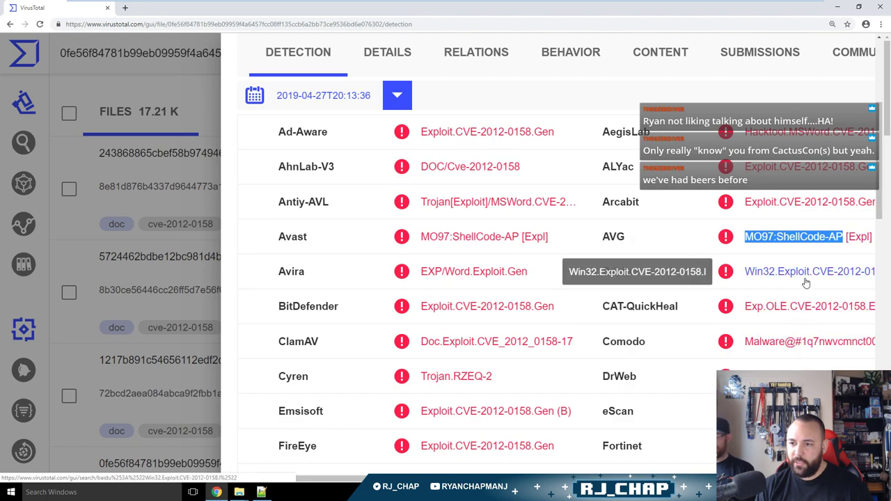
scroll(793, 297, down, 1)
scroll(794, 297, down, 1)
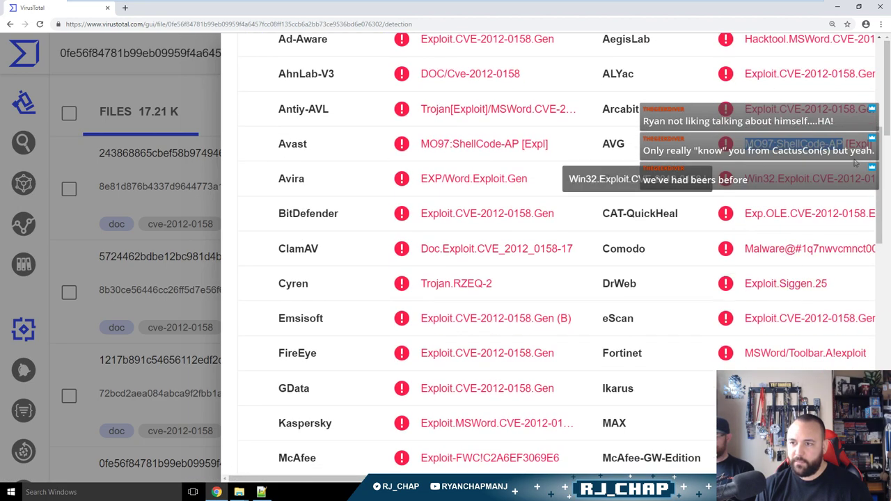
scroll(610, 268, up, 4)
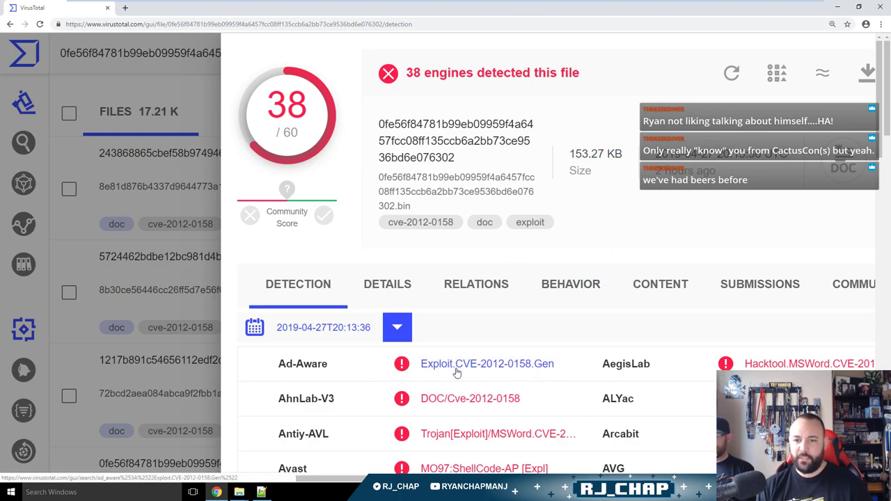
Look up CVE-2012-0158 from Ad-Aware's detection name on Google, read its NVD description and impact details, and close that page.
drag(564, 372, 458, 375)
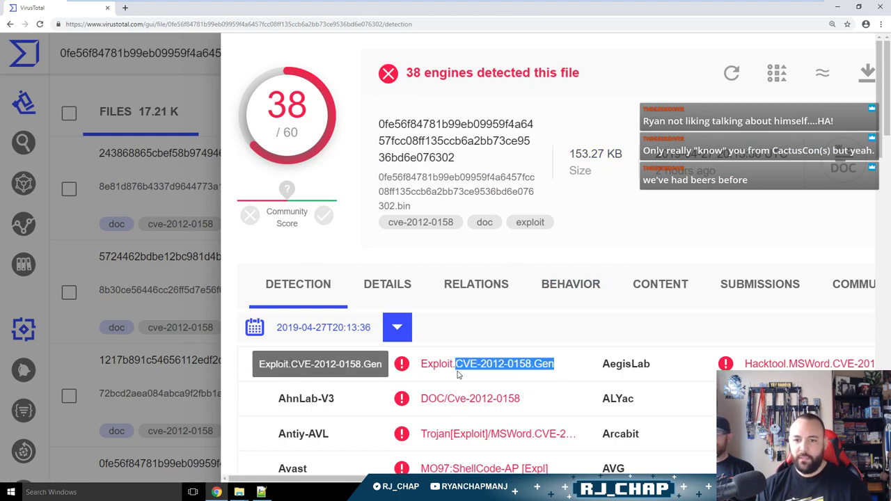
key(ctrl+c)
key(ctrl+t)
key(ctrl+v)
key(BackSpace)
key(BackSpace)
key(BackSpace)
key(BackSpace)
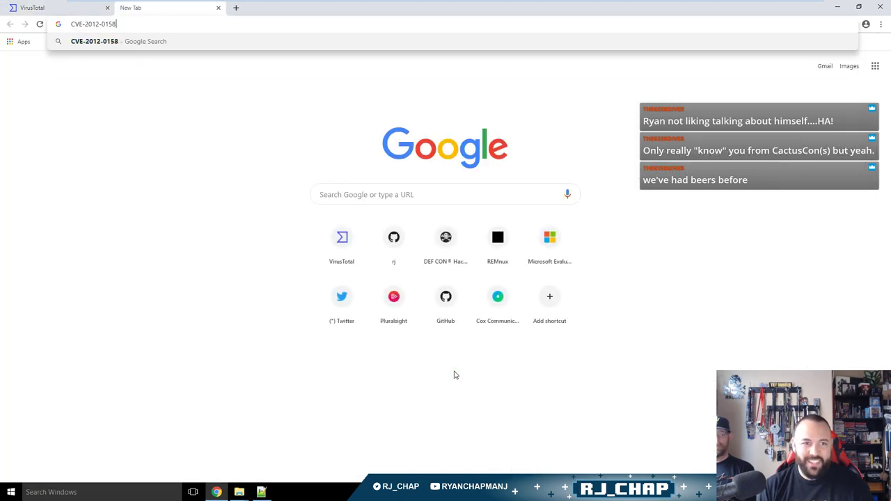
key(Return)
click(178, 138)
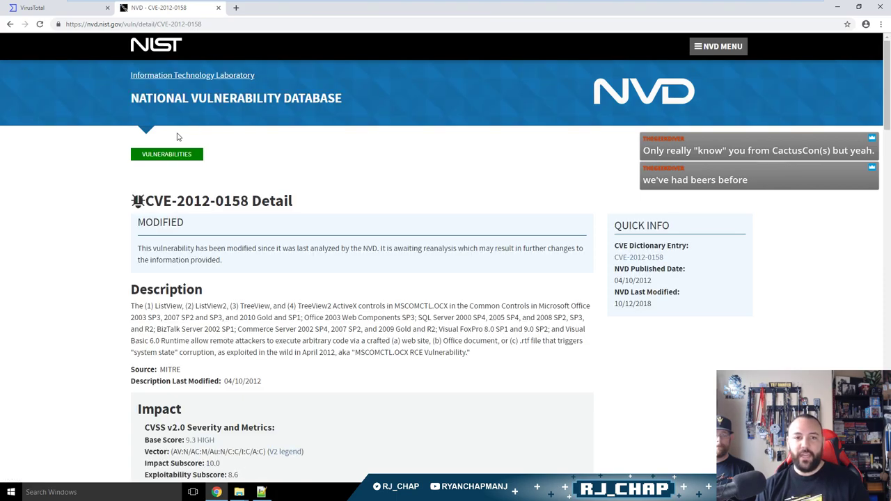
scroll(523, 331, down, 3)
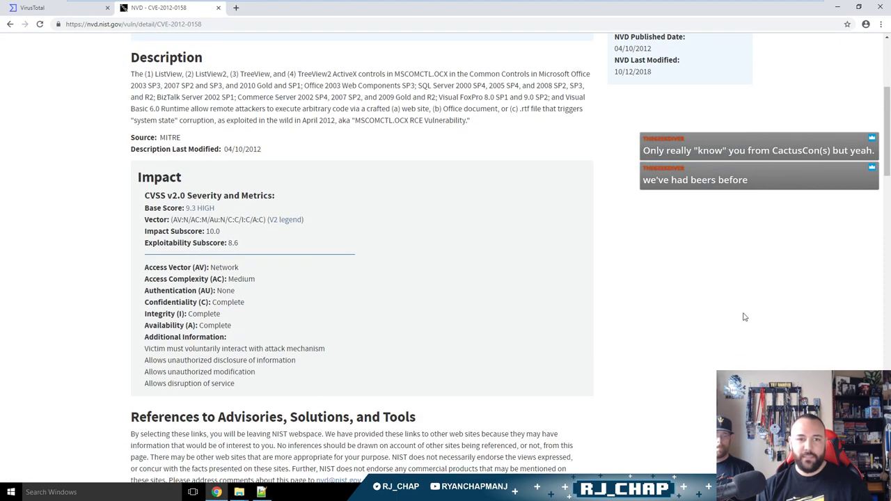
key(ctrl+w)
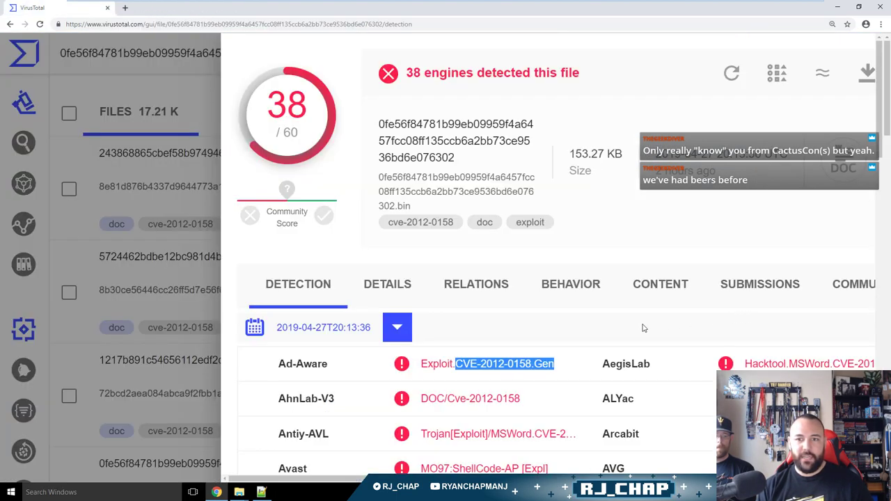
Download the 0fe56f84781b sample, keep it despite the browser's block, and show it in the Downloads folder.
click(851, 77)
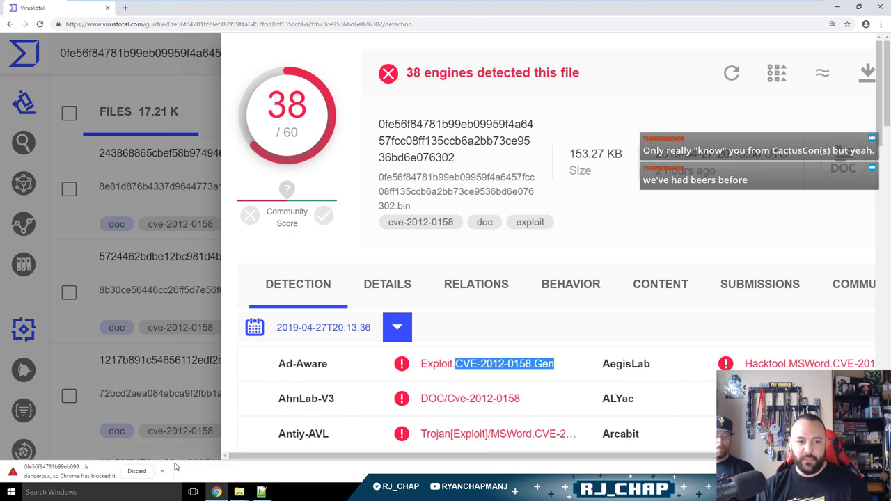
click(881, 24)
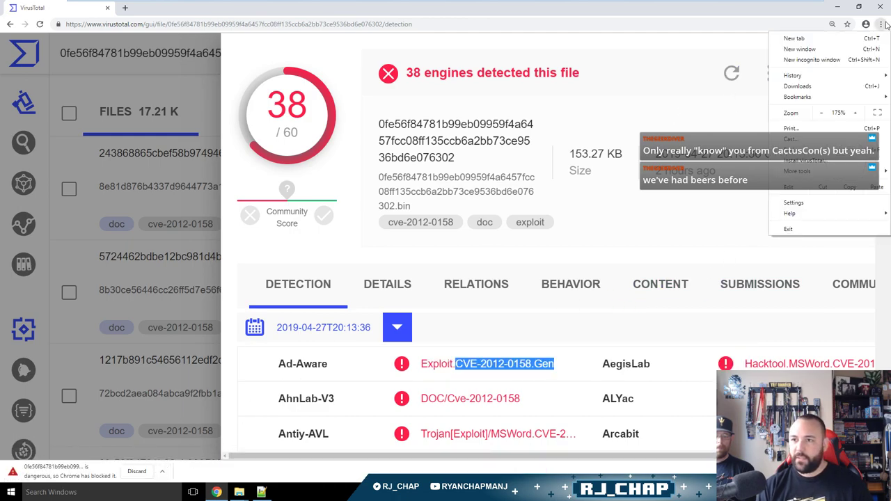
click(828, 85)
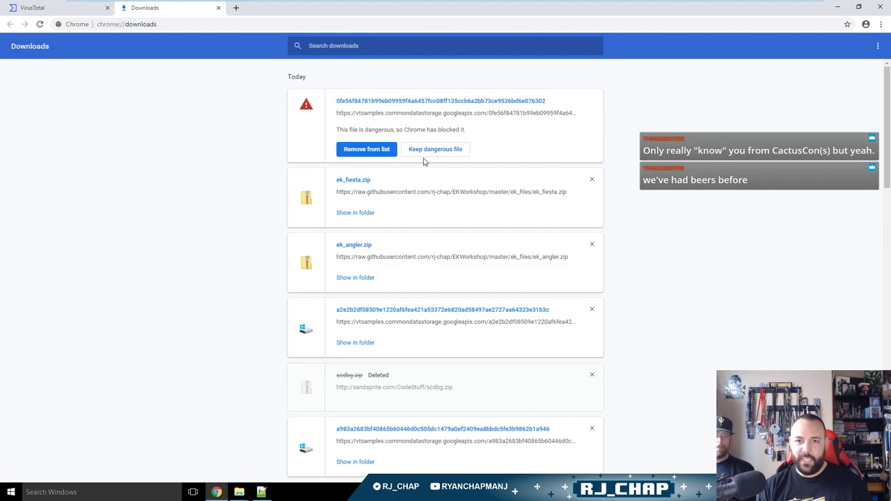
click(430, 152)
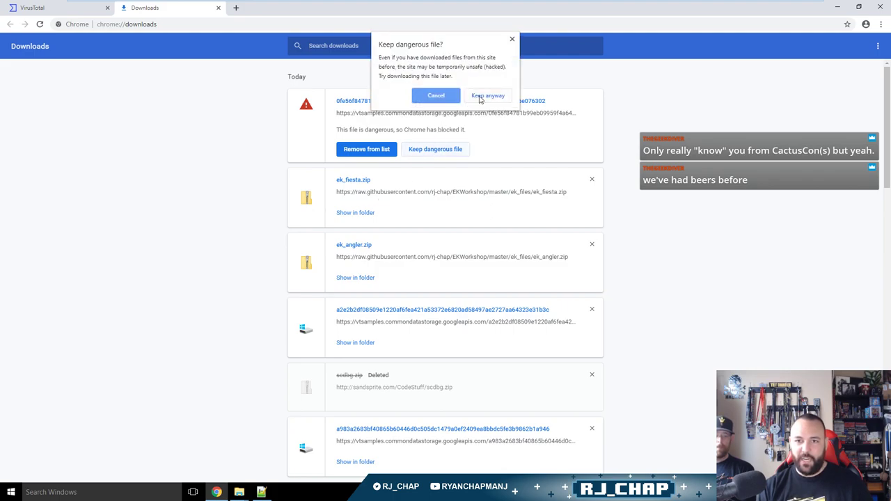
click(487, 96)
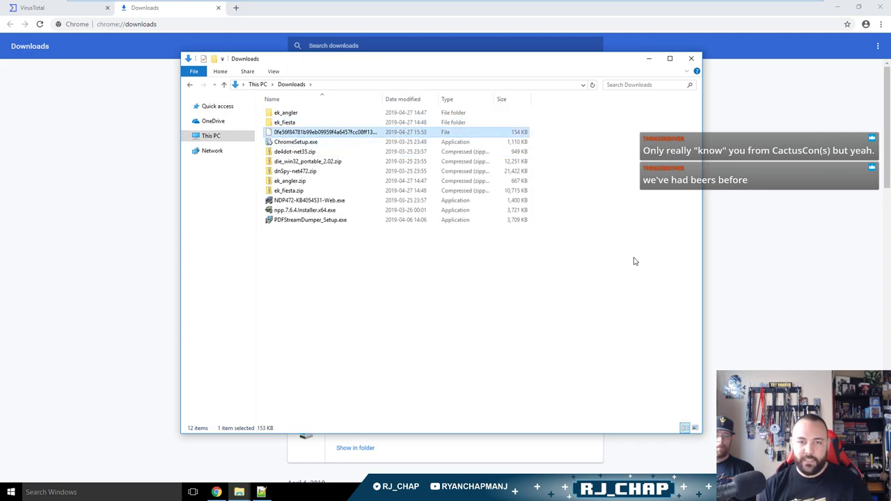
Open the downloaded sample in HxD and select its first eight bytes, D0 CF 11 E0 A1 B1 1A E1.
drag(468, 61, 570, 95)
drag(443, 162, 18, 161)
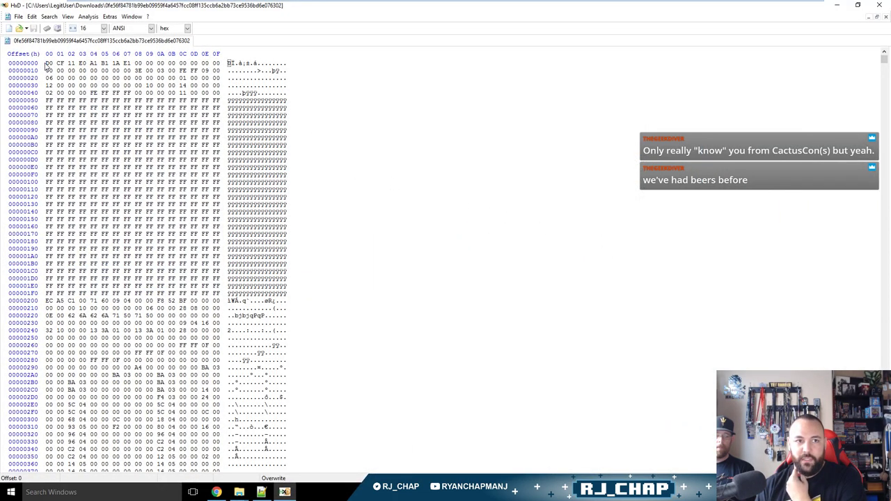
drag(45, 63, 98, 63)
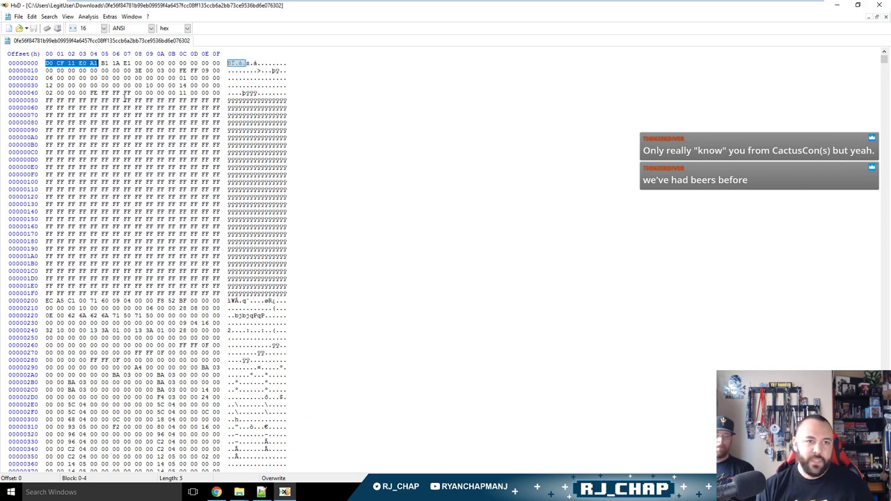
drag(132, 63, 45, 63)
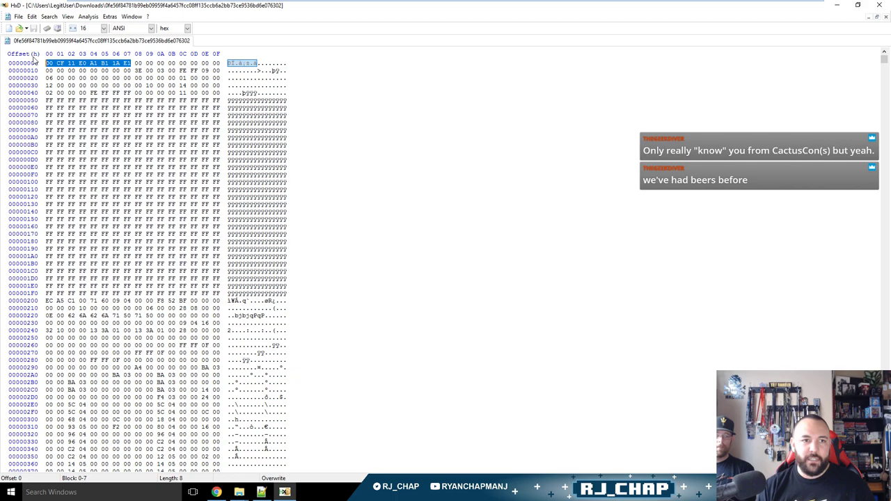
Examine the sample's hex dump through to the end of the file, highlighting the CONTROL MSComctlLib.Toolbar.2 string.
scroll(712, 260, down, 20)
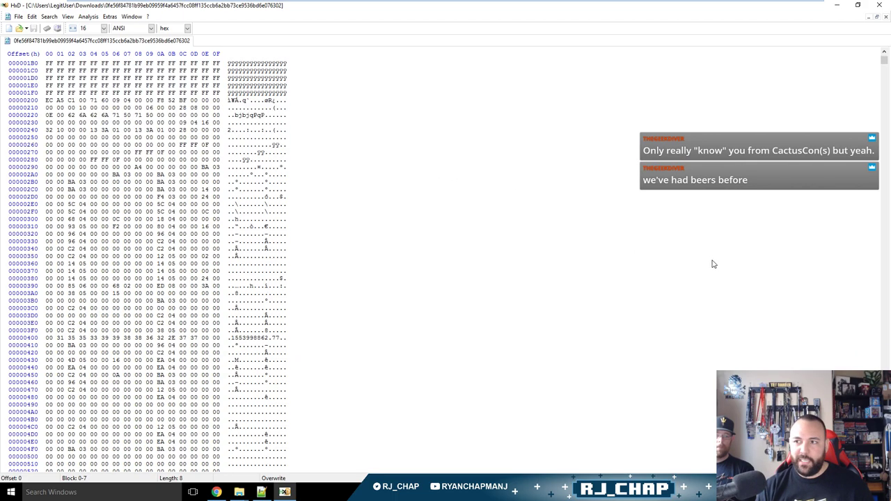
scroll(731, 259, down, 16)
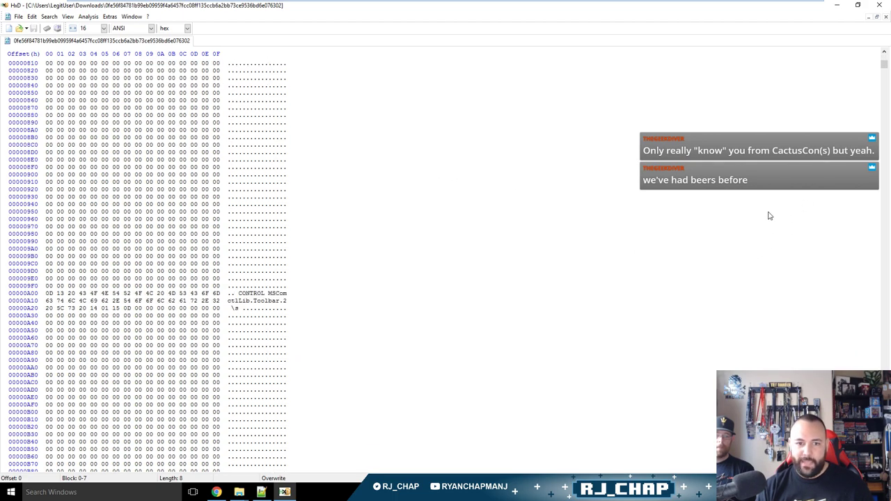
drag(236, 307, 230, 293)
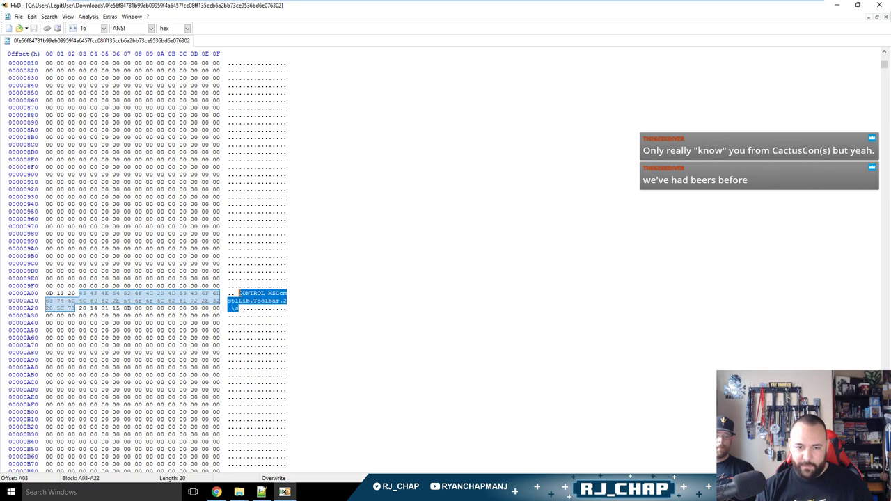
click(245, 293)
drag(886, 71, 885, 480)
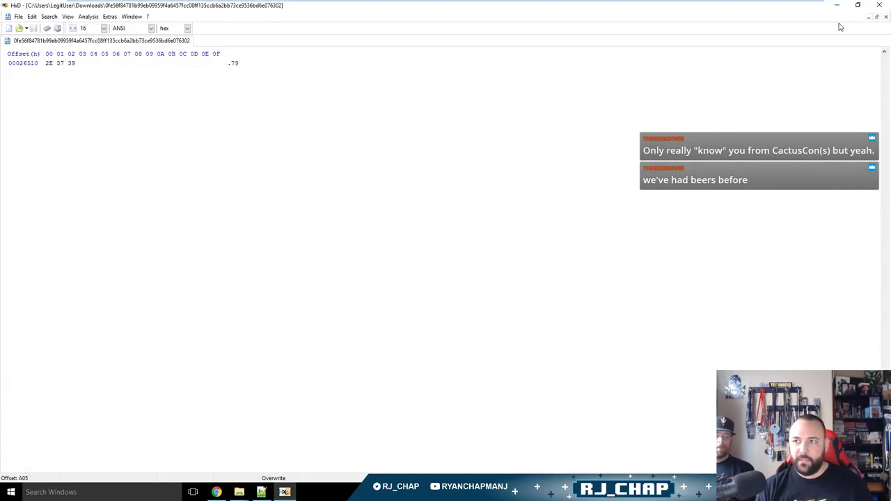
Close HxD and minimize the Downloads folder window to clear the desktop.
click(879, 5)
click(548, 335)
drag(580, 91, 455, 63)
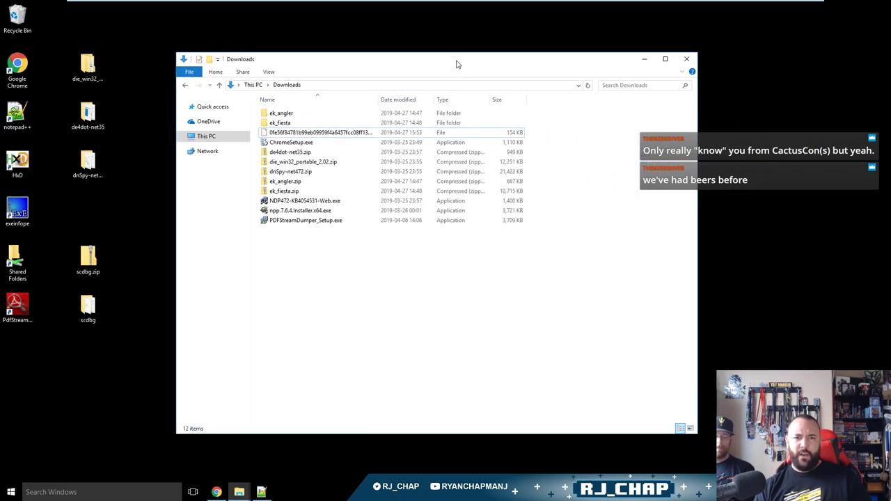
click(646, 59)
Open a command prompt and change to the C:\Program Files\Python35\Scripts directory.
key(super+r)
text(cmd)
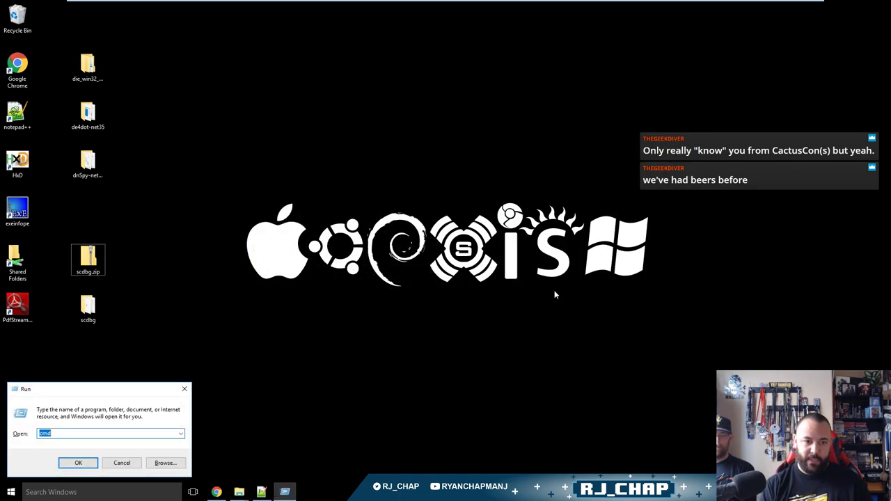
key(Return)
text(cd F:\)
key(BackSpace)
key(BackSpace)
key(BackSpace)
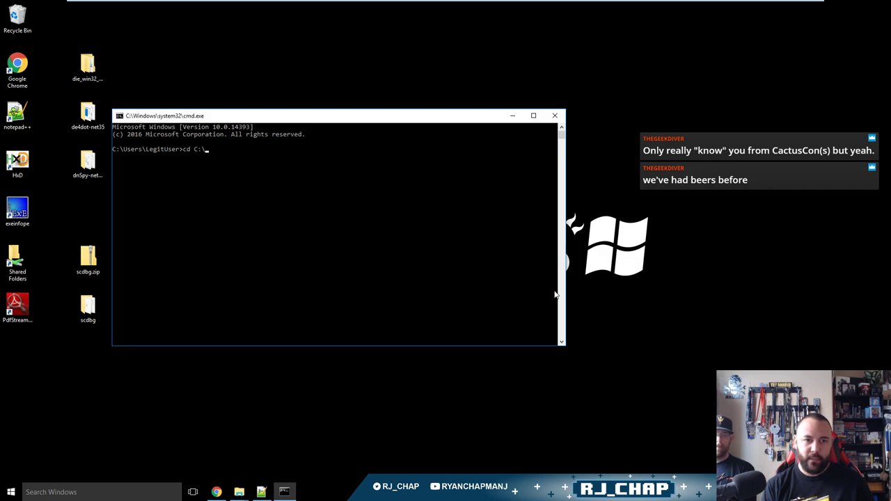
text(C:\pr)
key(Tab)
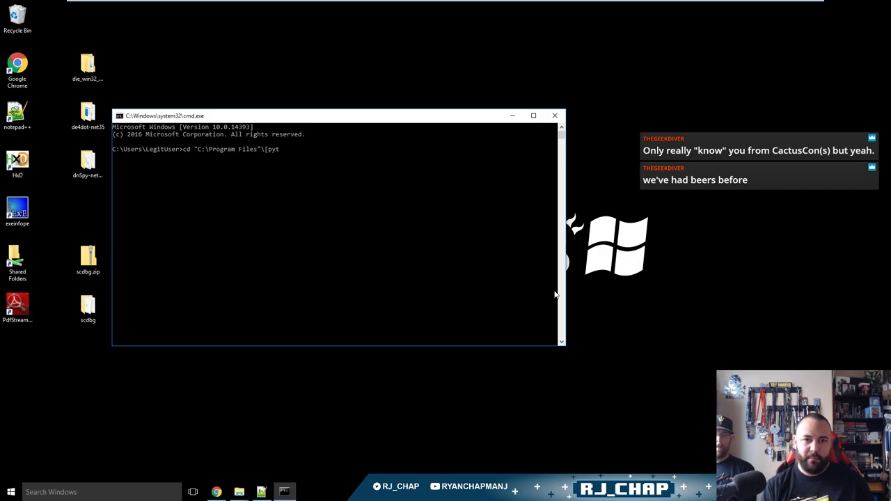
text(\py)
key(Tab)
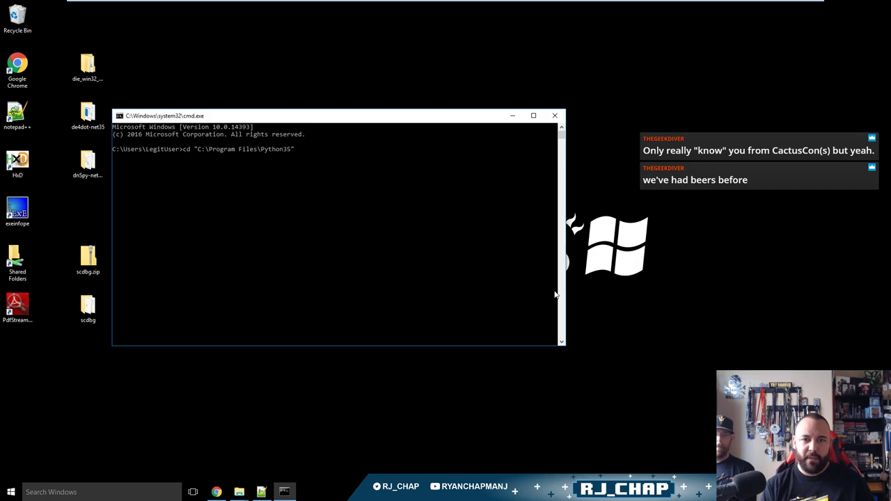
key(Return)
List the contents of the Scripts directory and maximize the command prompt window.
text(ls)
key(Return)
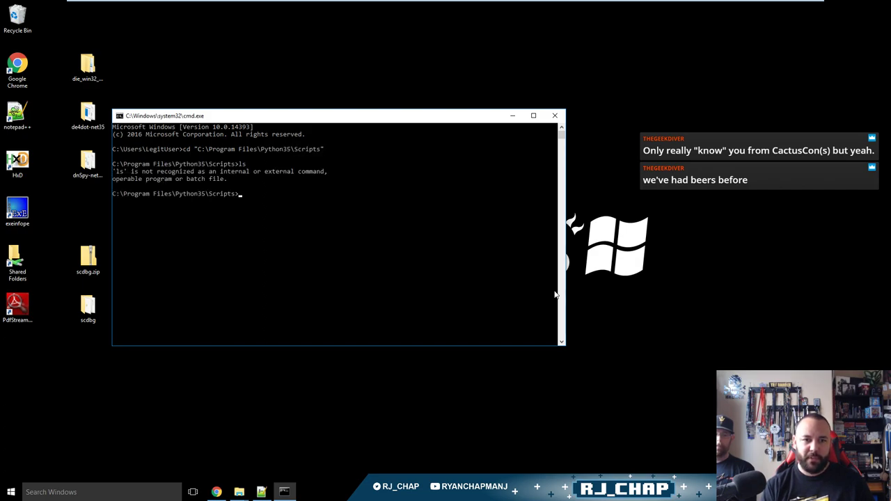
text(dir)
key(Return)
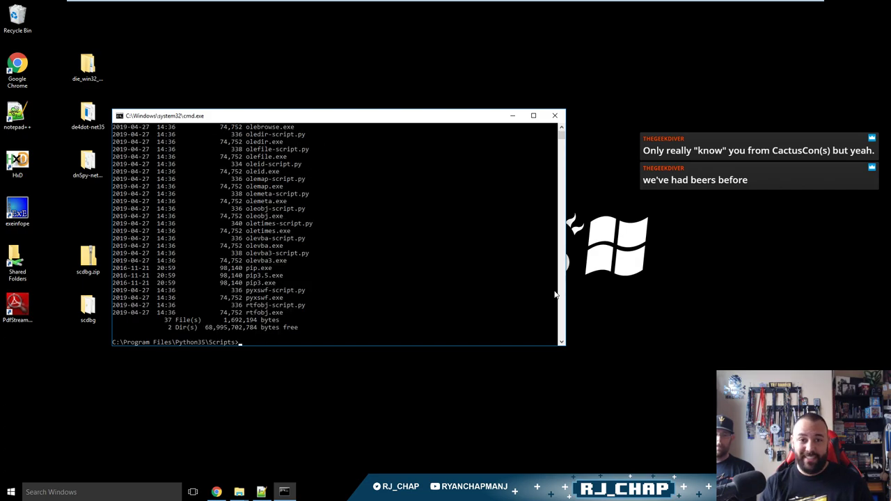
click(531, 116)
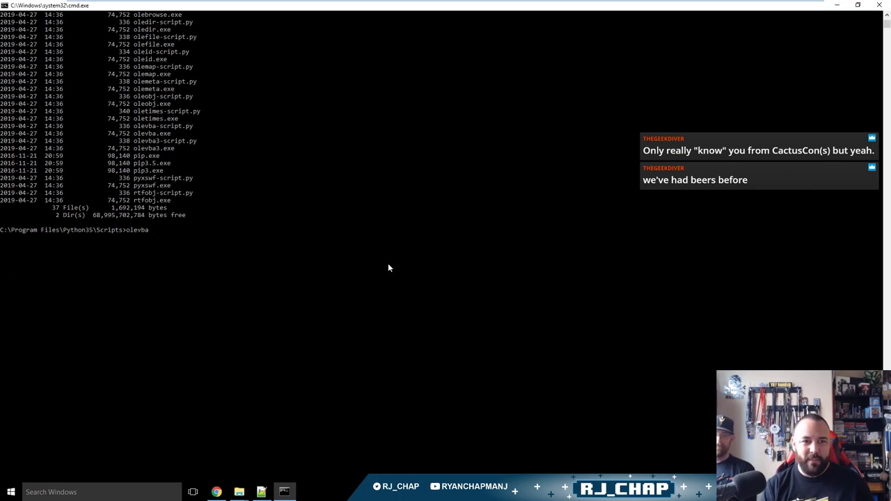
Try to run olevba.exe and olevba3.exe from the Scripts directory, and close the command prompt.
key(Return)
key(Up)
key(BackSpace)
key(Return)
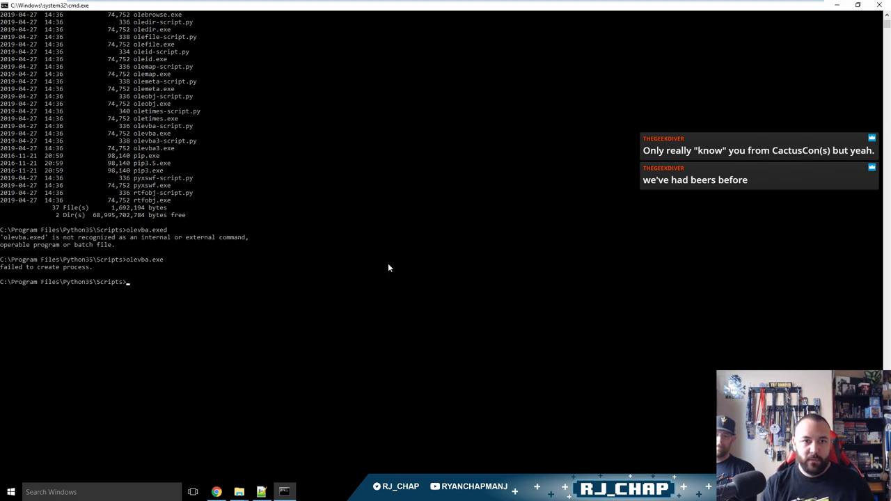
scroll(389, 267, up, 6)
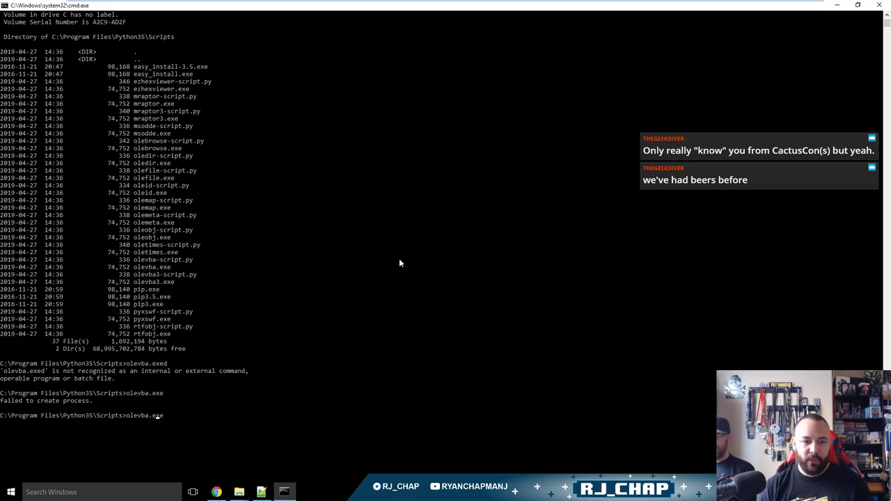
key(Return)
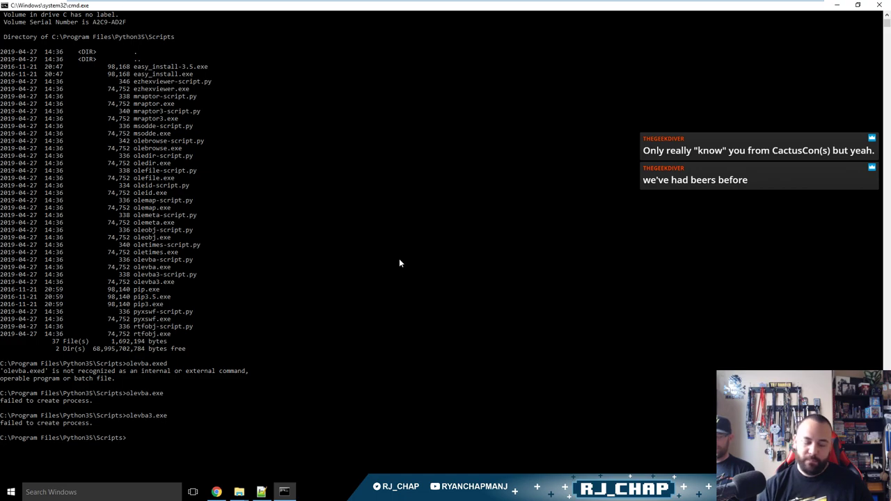
key(alt+F4)
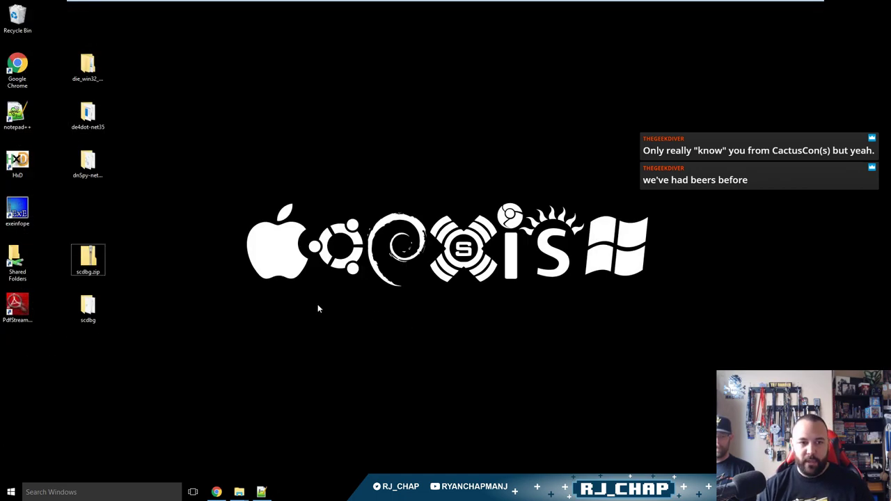
Switch to Chrome, search Google in a new tab for oletools and for oledump, and open Didier Stevens' oledump.py page.
click(217, 492)
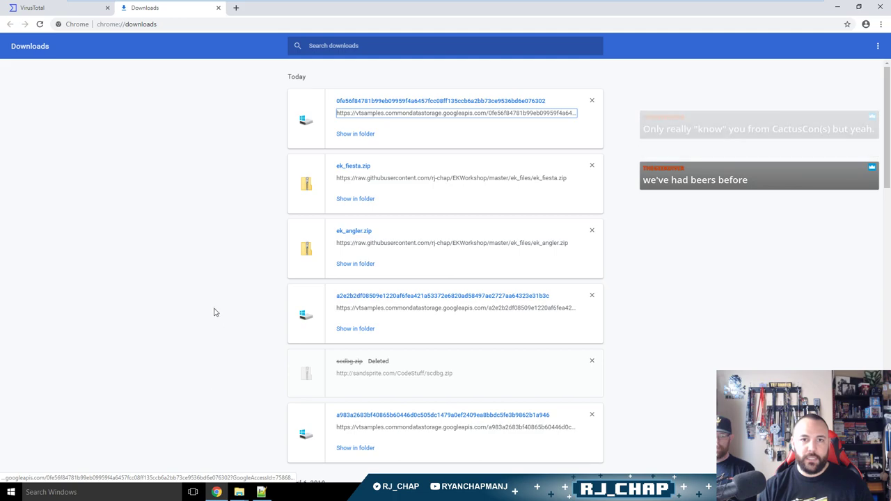
key(ctrl+t)
text(oletoo)
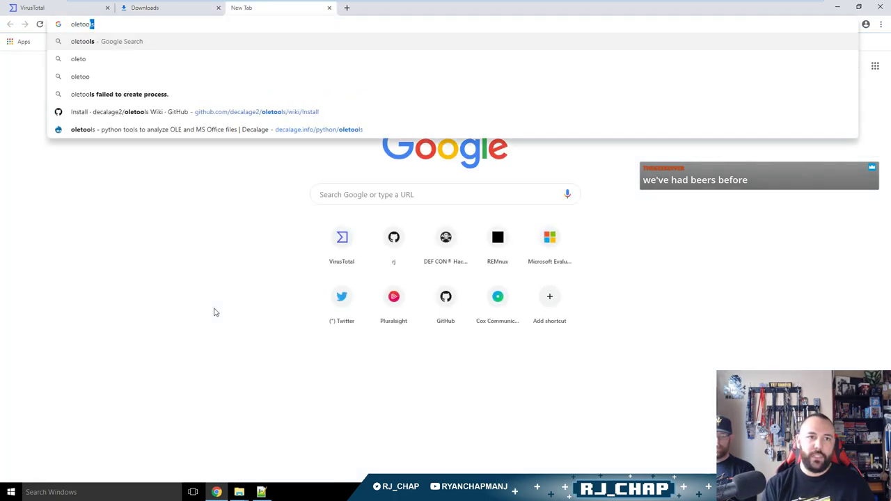
key(Return)
drag(132, 58, 119, 60)
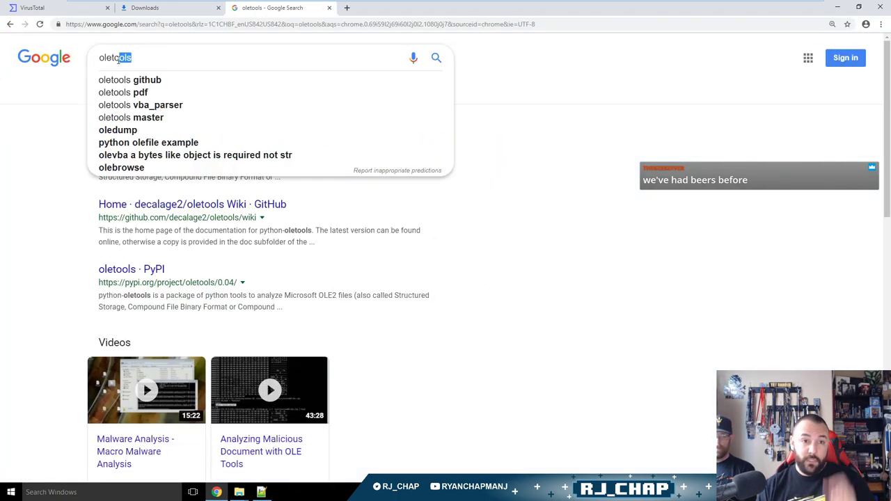
text(dump)
key(Return)
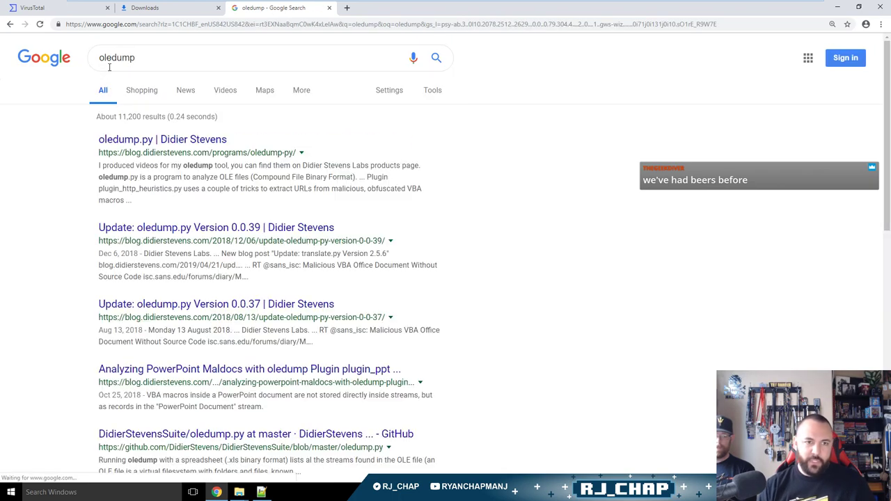
click(180, 139)
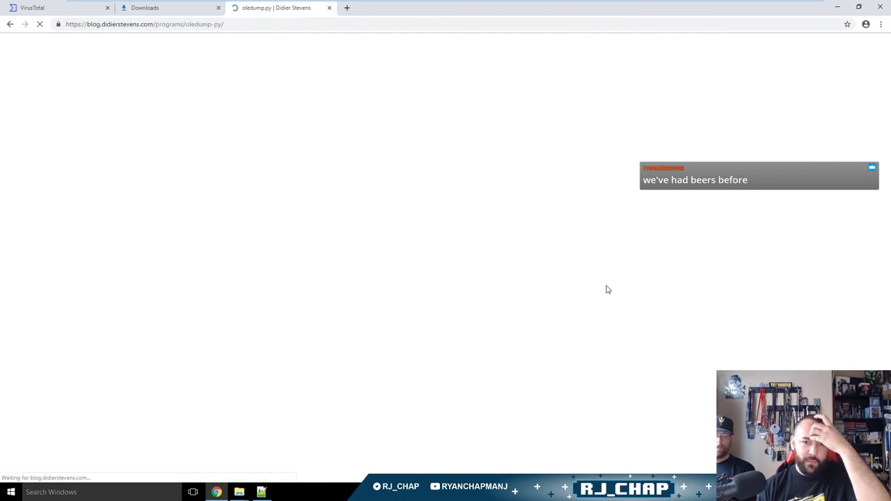
Copy the oledump_V0_0_42.zip link address and try to open its parent directory, didierstevens.com/files/.
scroll(606, 287, down, 10)
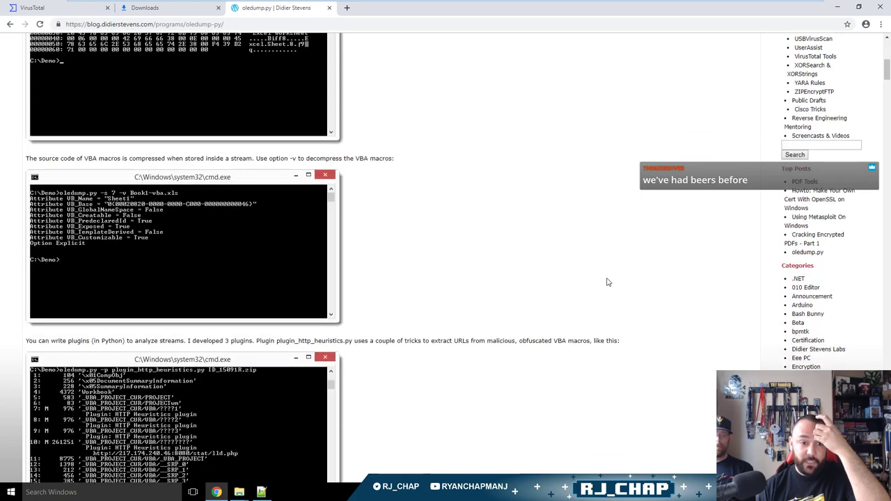
scroll(606, 281, down, 15)
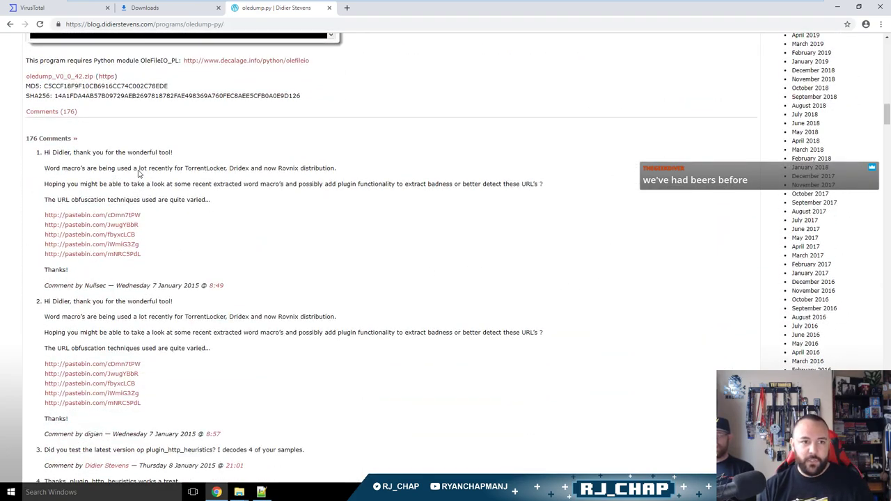
right_click(86, 78)
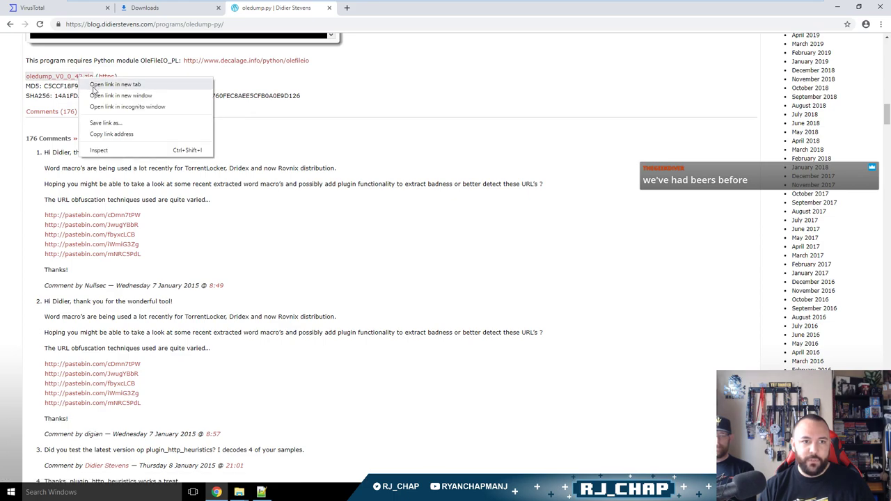
click(112, 134)
key(ctrl+l)
key(ctrl+v)
key(ctrl+shift+Left)
key(ctrl+shift+Left)
key(ctrl+shift+Left)
key(BackSpace)
key(Return)
Try to open the didierstevens.com/files/software/ directory.
key(ctrl+l)
key(End)
key(ctrl+shift+Left)
key(End)
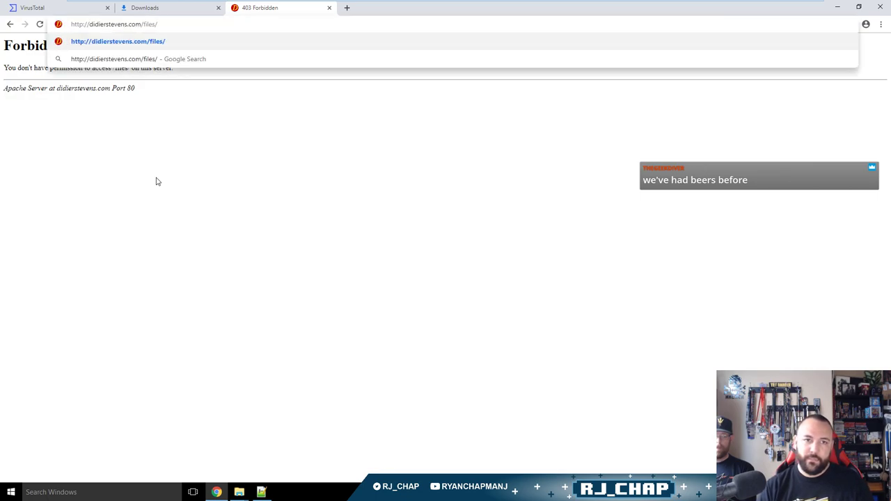
text(software/)
key(Return)
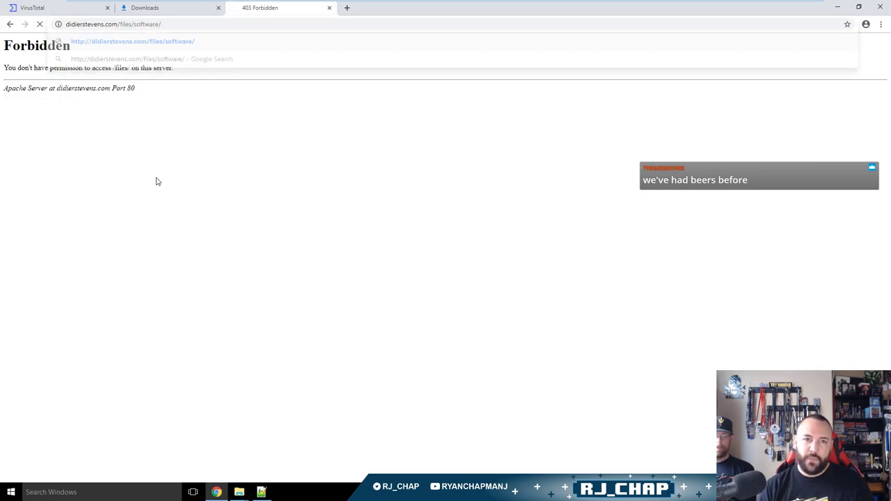
Go to the root page of didierstevens.com and enlarge the page to 125%.
key(ctrl+l)
key(End)
key(ctrl+shift+Left)
key(ctrl+shift+Left)
key(BackSpace)
key(Return)
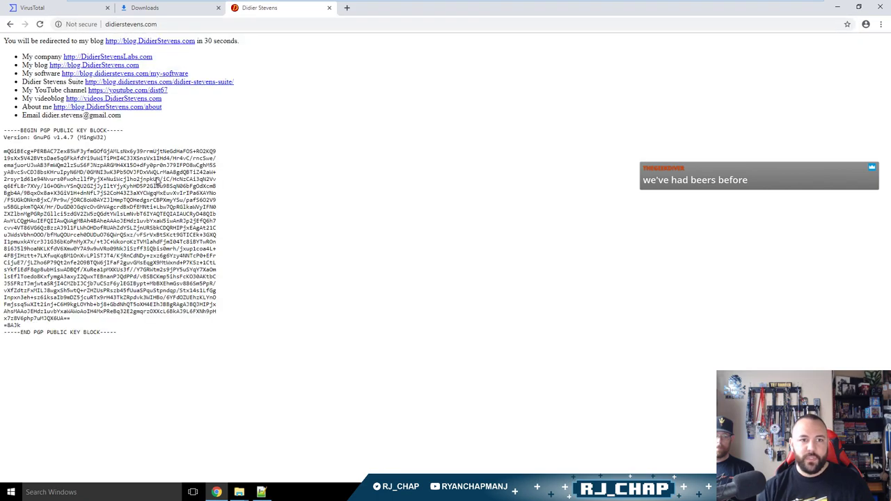
key(ctrl+plus)
key(ctrl+plus)
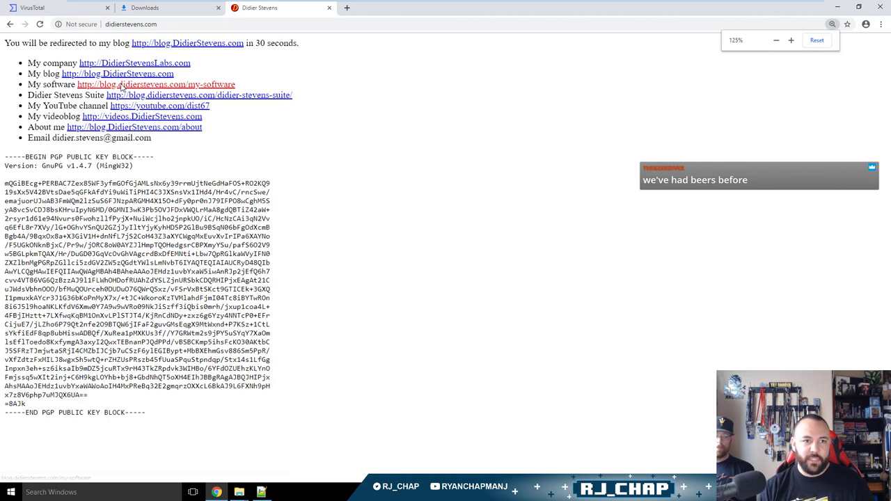
Open the My Software page, find oledump in it and jump to its list of downloads.
key(ctrl+f)
text(oledump)
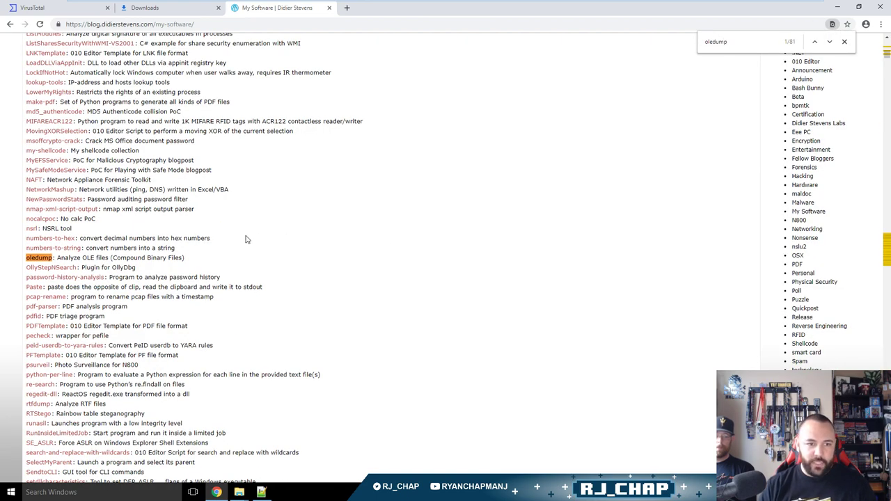
click(40, 258)
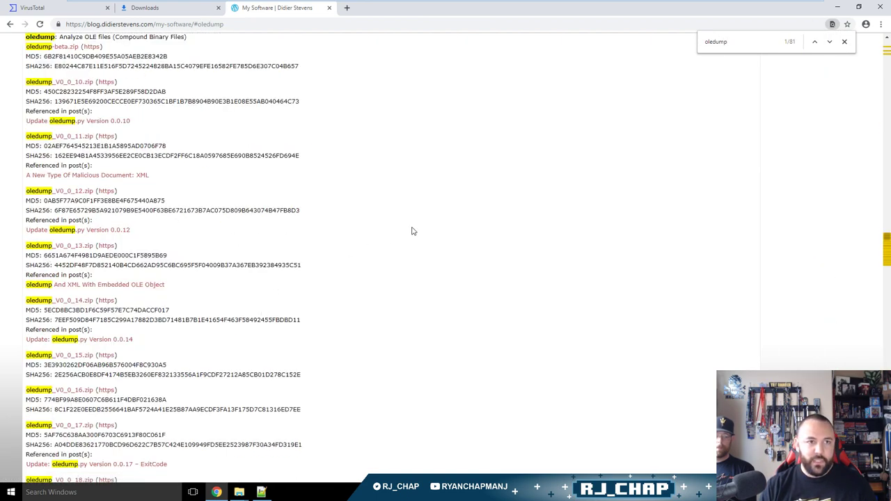
Examine the oledump versions through the end of the list, view the Version 0.0.9 update post, and return to the list.
scroll(412, 231, up, 1)
scroll(414, 233, down, 20)
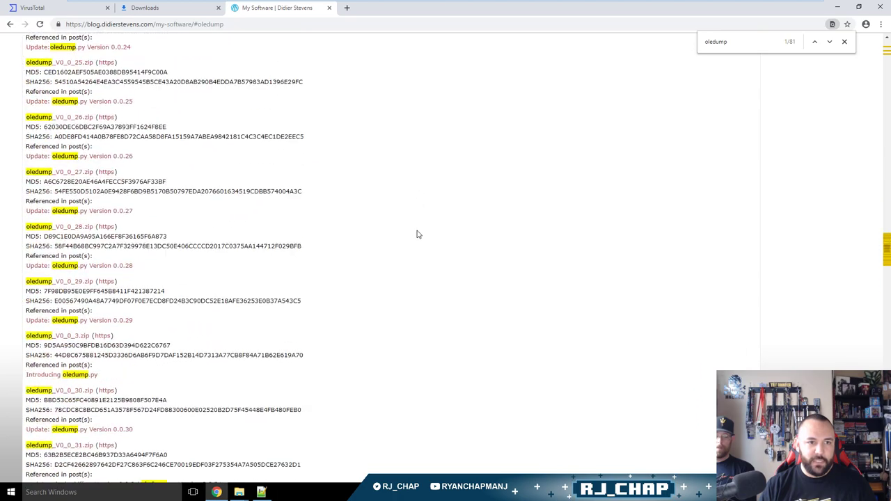
scroll(418, 234, down, 10)
scroll(417, 234, up, 2)
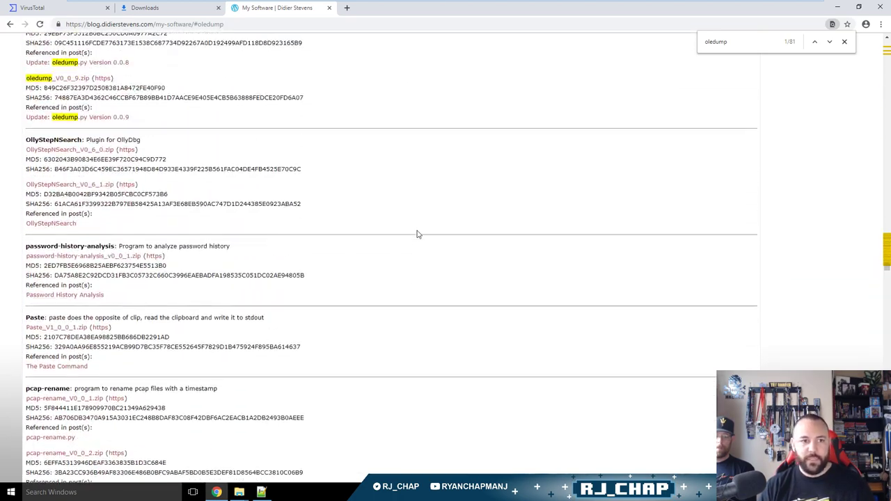
click(98, 118)
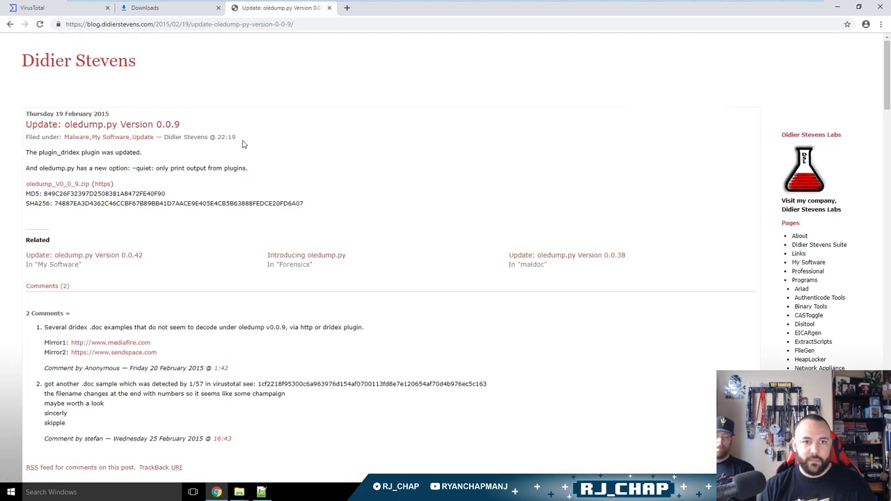
key(alt+Left)
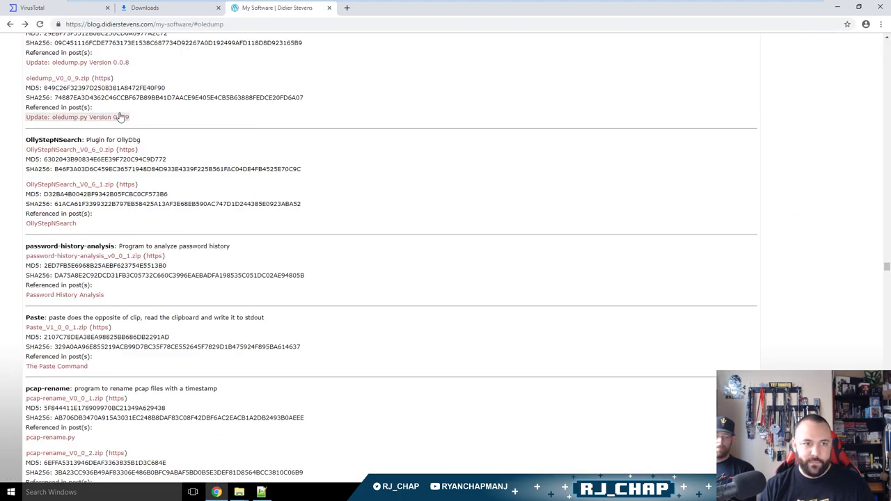
Download oledump_V0_0_9.zip and show it in the Downloads folder.
click(69, 79)
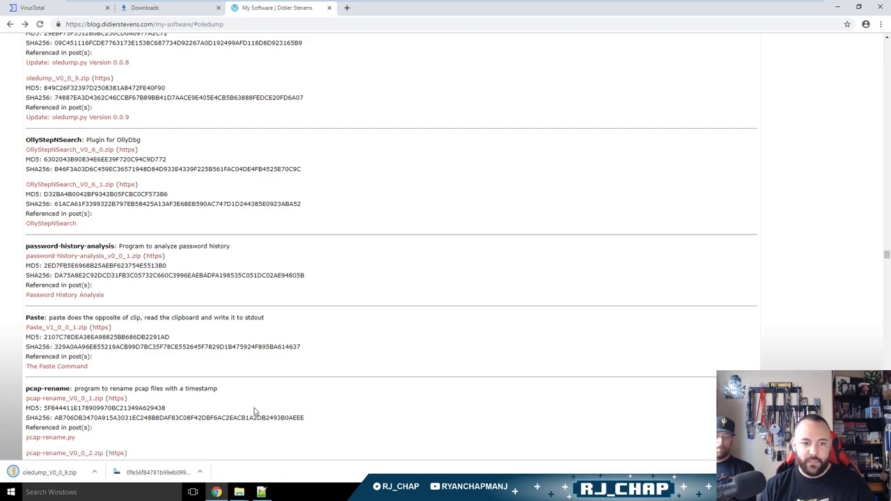
click(96, 473)
click(105, 438)
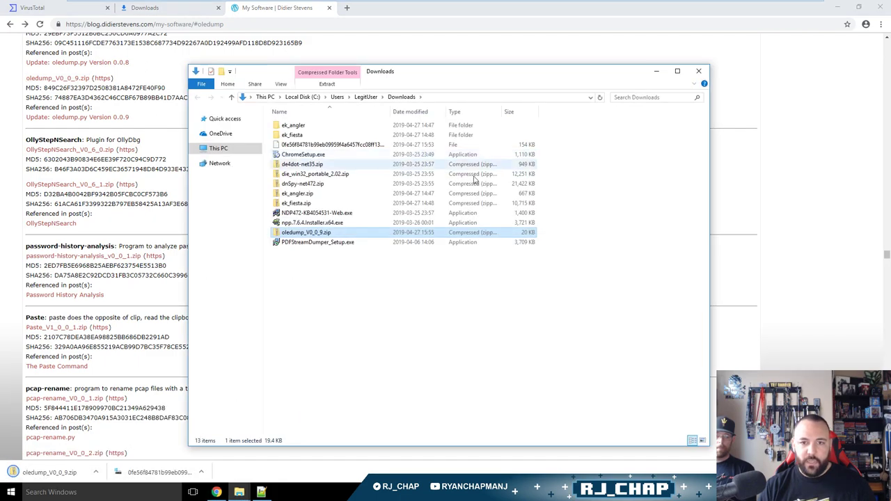
Extract oledump_V0_0_9.zip with 7-Zip into an oledump_V0_0_9 folder and open that folder.
right_click(313, 234)
mouse_move(355, 274)
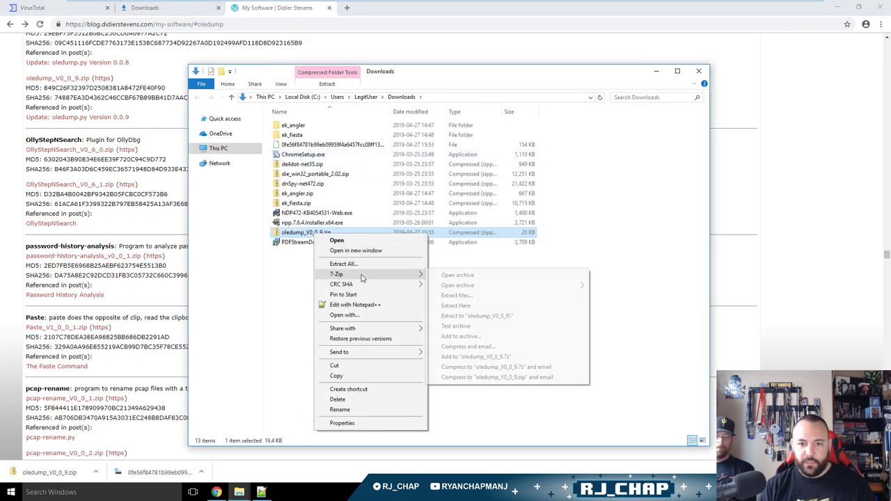
click(483, 316)
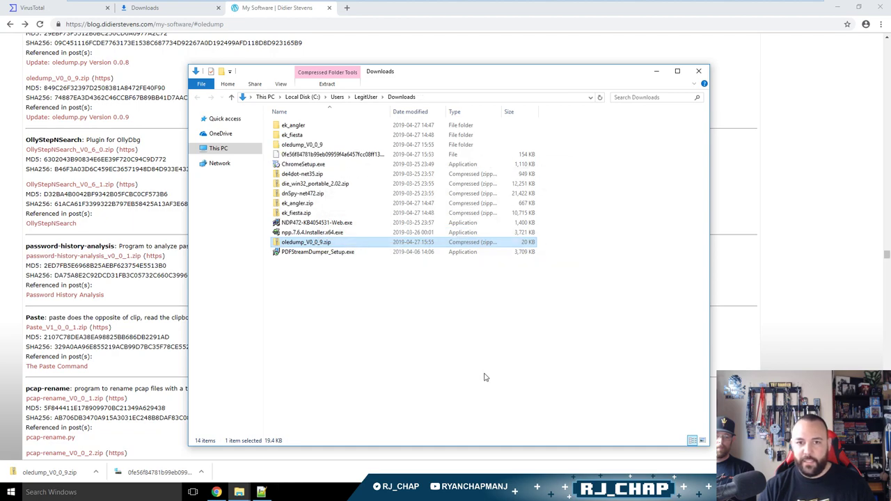
key(Up)
key(Up)
key(Up)
key(Up)
key(Up)
key(Up)
key(Up)
key(Up)
key(Up)
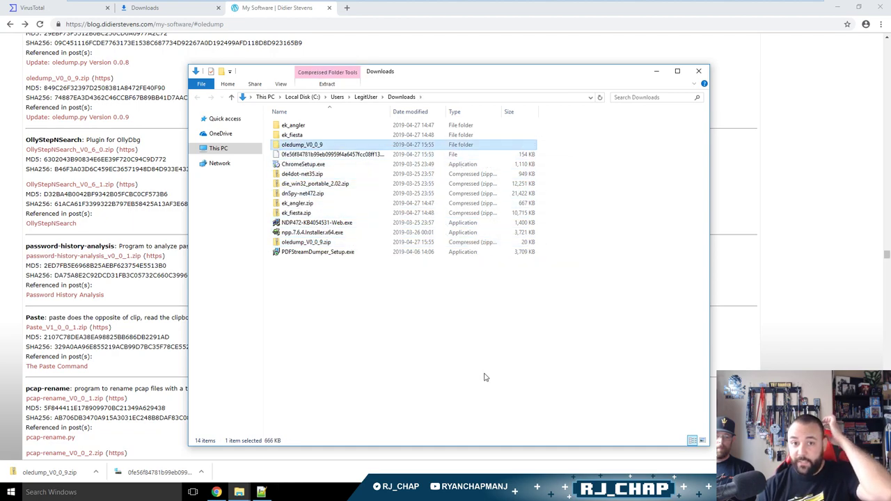
key(Return)
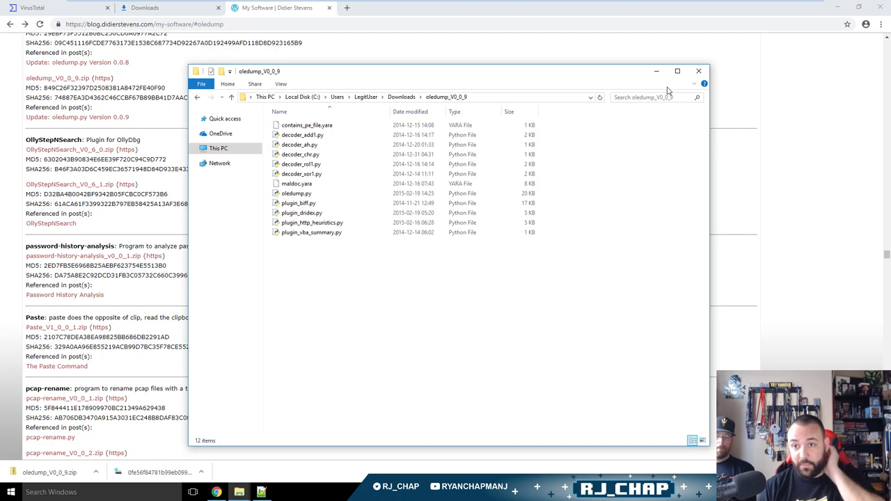
Minimize the browser and launch the default Python interpreter in its own window.
click(837, 7)
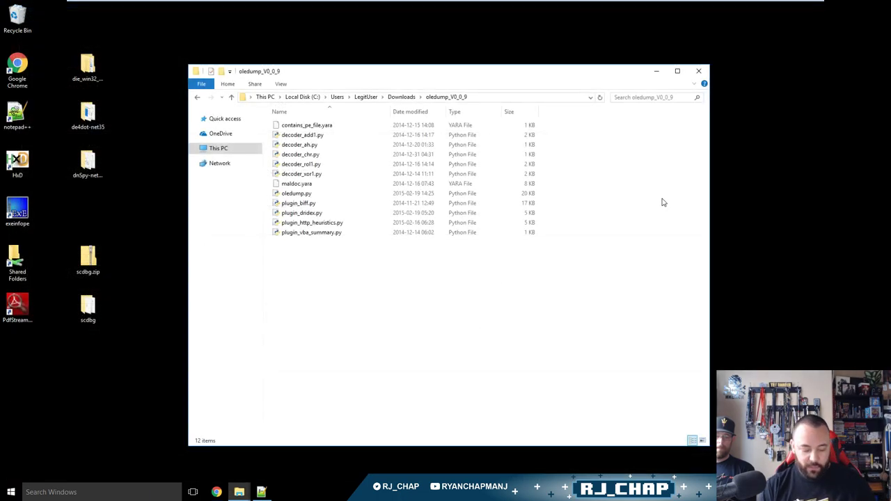
key(super+r)
text(python)
key(Return)
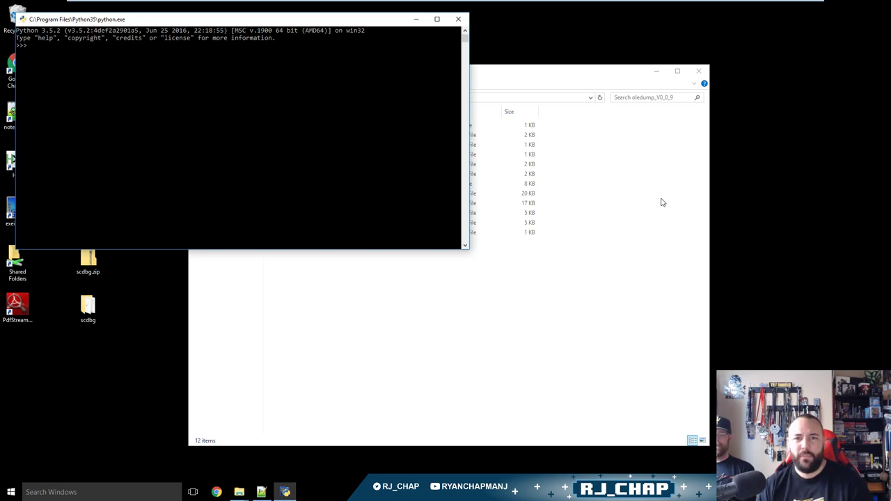
key(Return)
Open a command prompt and check the installed versions with python2 --version and python --version.
key(super+r)
text(cmd)
key(Return)
text(python)
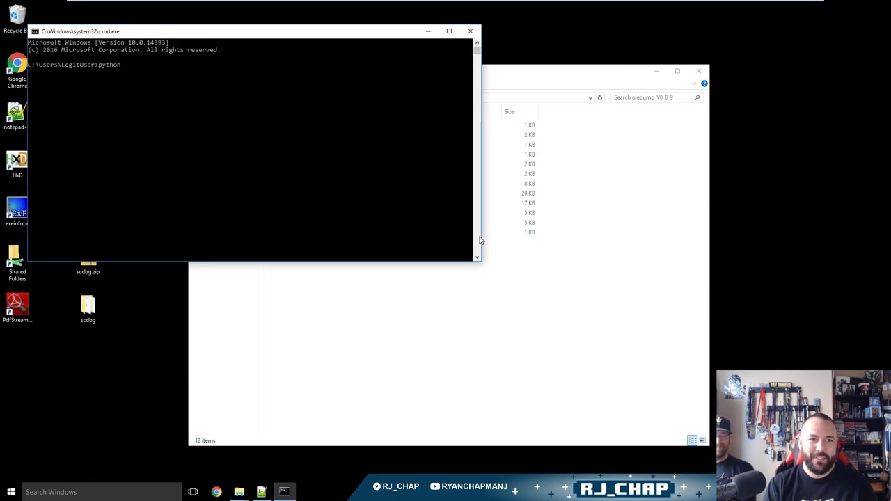
text(2 -)
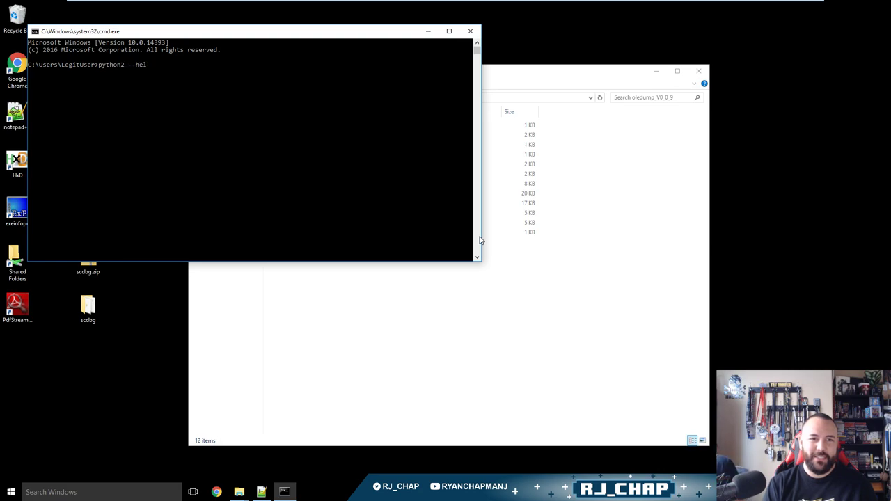
text(-version)
key(Return)
key(Up)
key(BackSpace)
key(Return)
Try to run oledump.py from the oledump_V0_0_9 folder with the default Python.
key(Up)
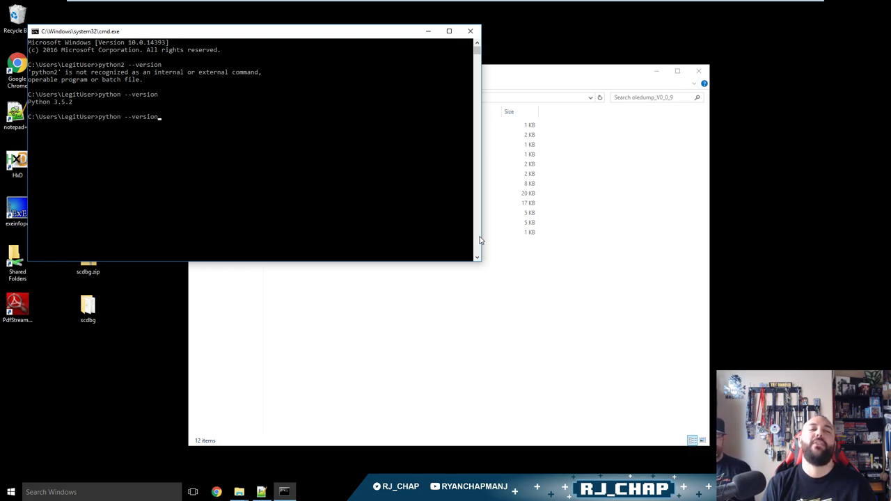
click(586, 439)
drag(292, 193, 129, 183)
click(139, 178)
key(Return)
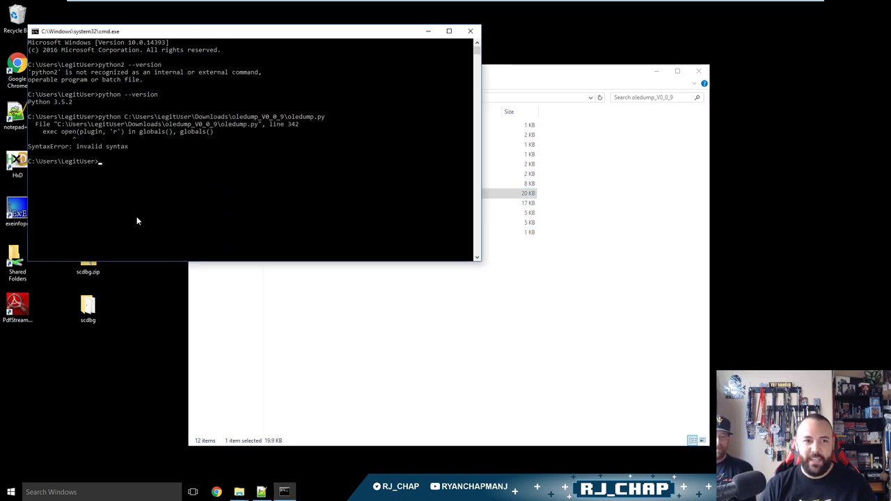
Exit the command prompt and close the oledump_V0_0_9 folder window.
click(200, 221)
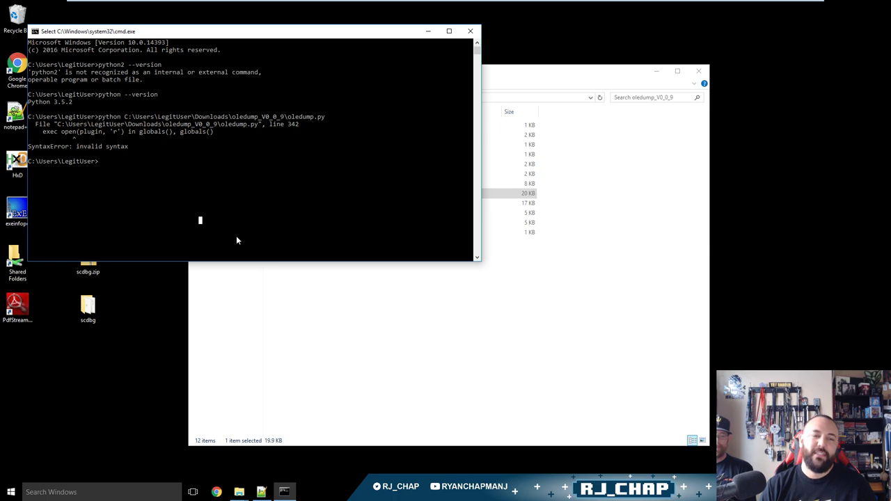
text(exit)
key(Return)
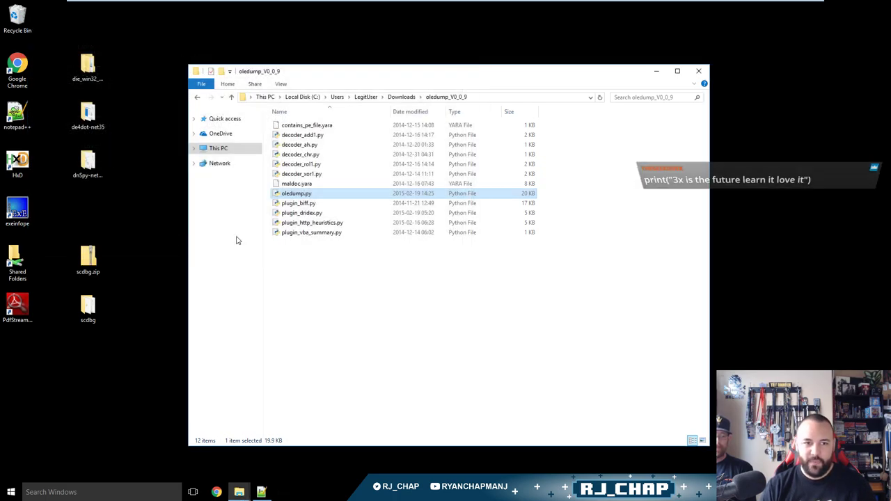
click(453, 379)
drag(606, 73, 567, 46)
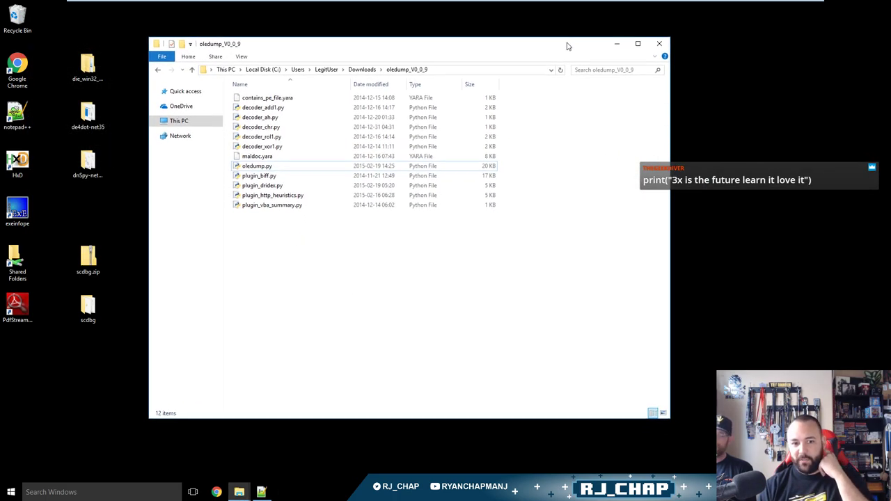
click(659, 43)
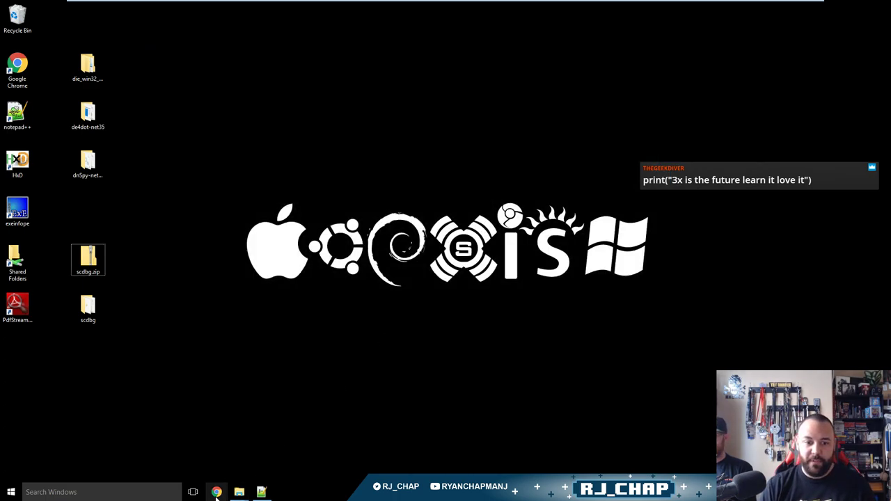
Switch to Chrome, search Google for "python 2" and open the Python downloads page on python.org.
click(216, 491)
text(pytho)
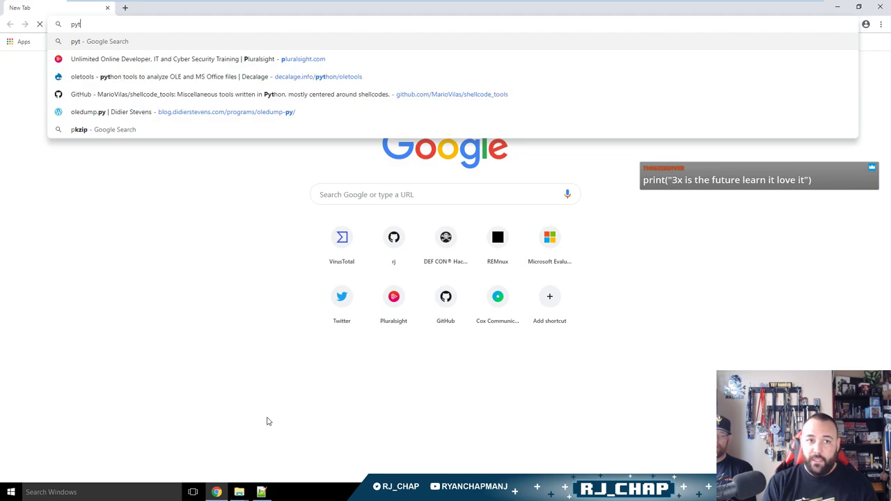
key(BackSpace)
key(BackSpace)
key(BackSpace)
key(BackSpace)
key(BackSpace)
text(python 2)
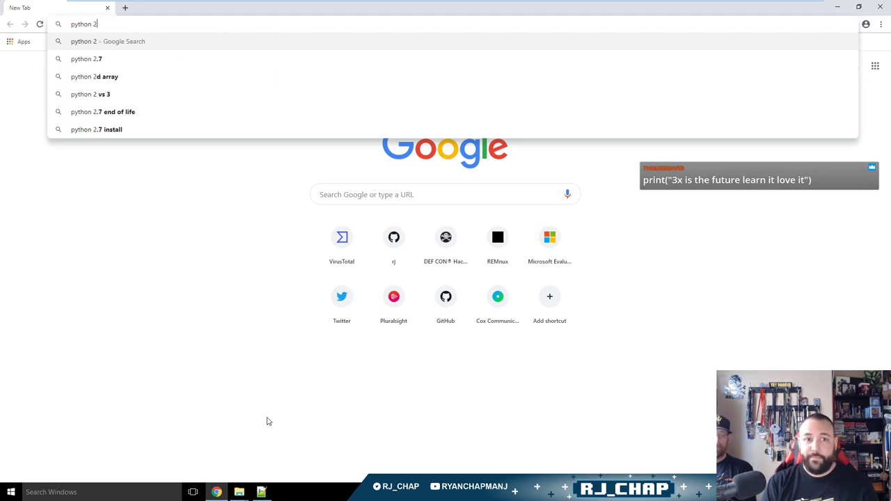
key(Return)
click(218, 152)
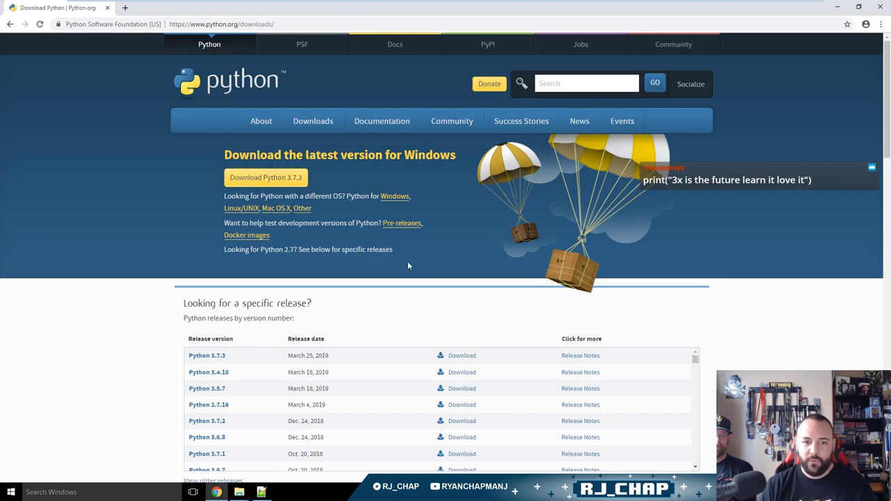
Find release 2.7.15 in the Python releases list and open its download page.
scroll(383, 345, down, 2)
scroll(104, 318, up, 2)
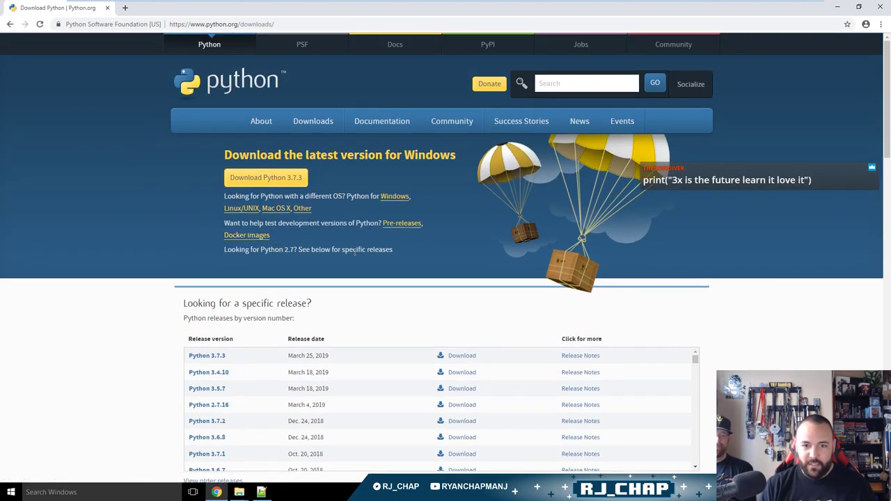
scroll(325, 254, down, 5)
scroll(274, 250, up, 2)
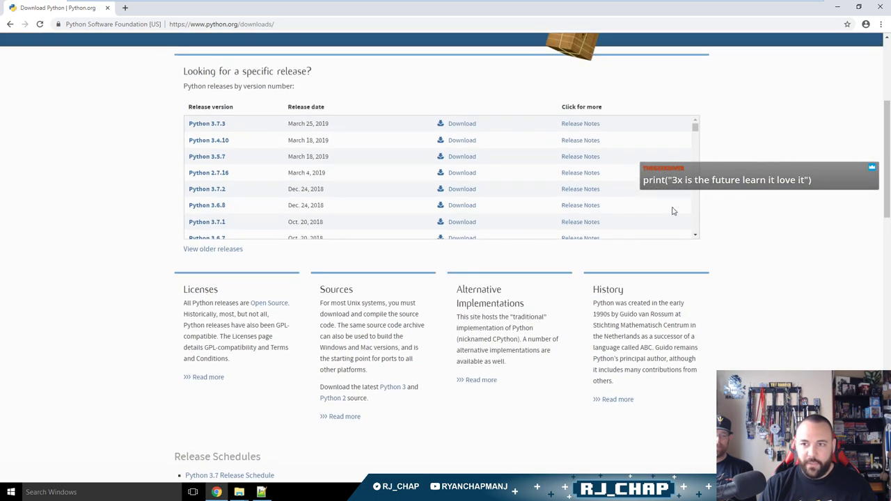
drag(694, 136, 693, 178)
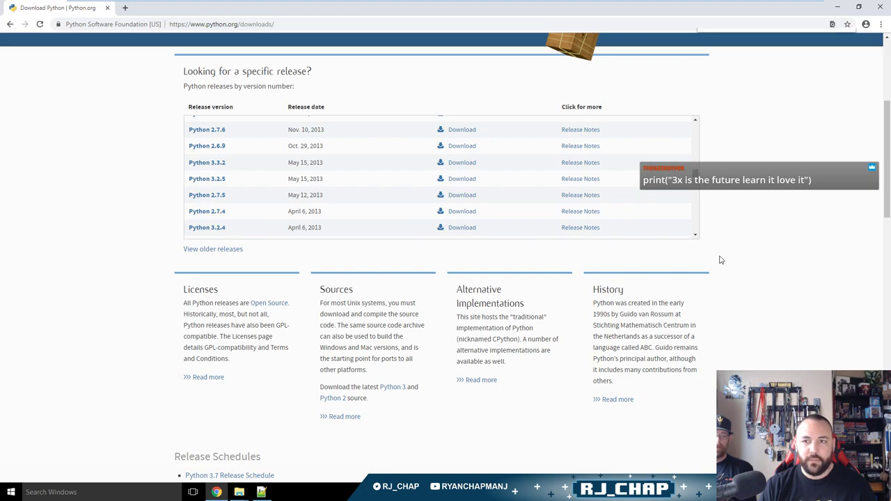
key(ctrl+f)
text(2.7.15)
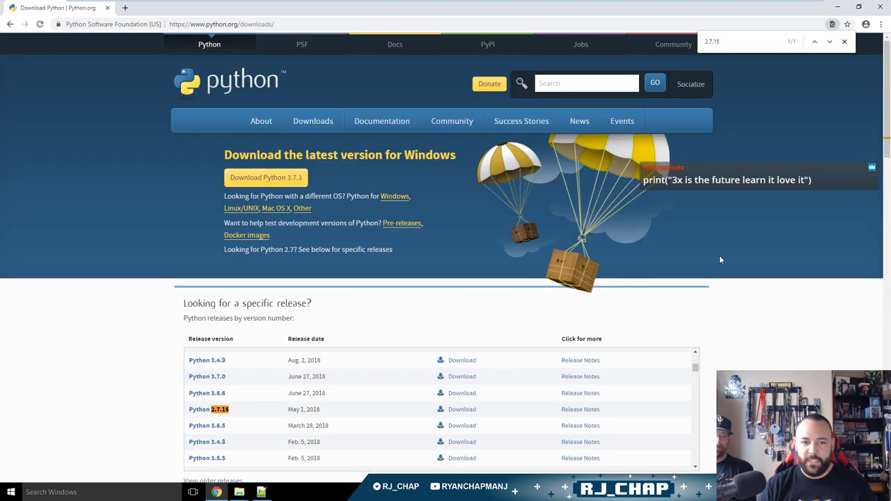
click(462, 409)
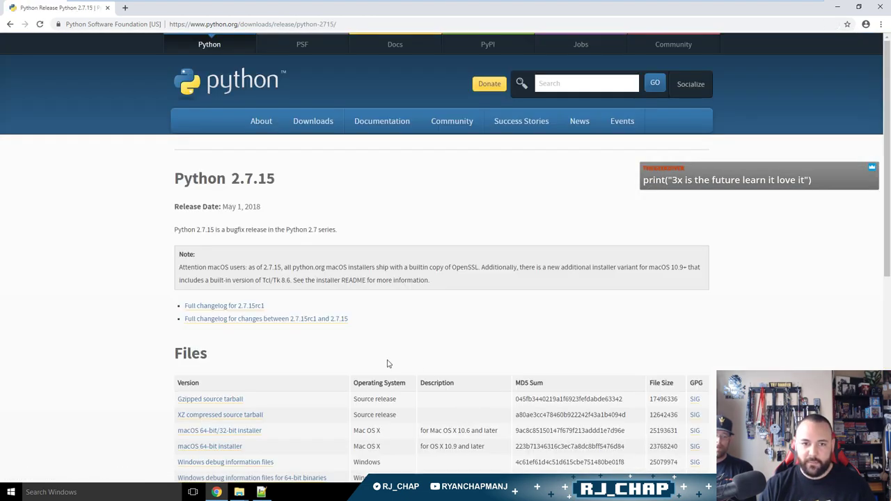
Download the Windows x86-64 MSI installer for Python 2.7.15 and launch it.
scroll(473, 265, down, 1)
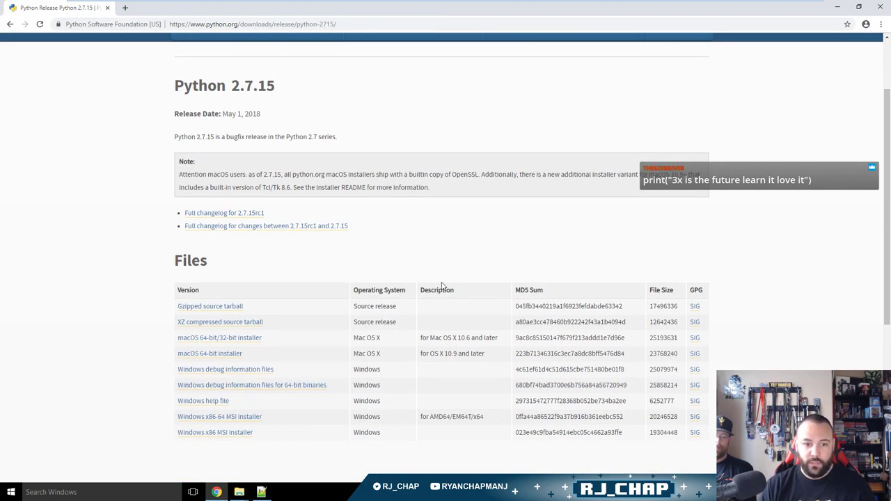
click(251, 422)
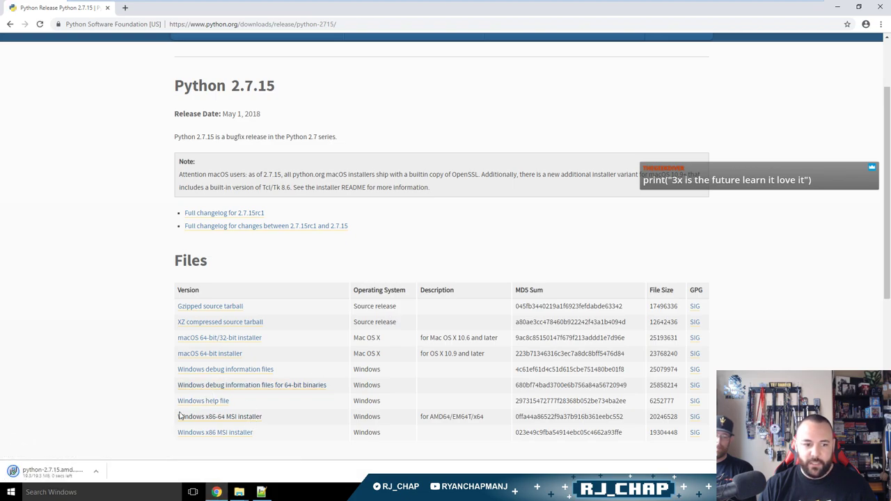
click(64, 474)
click(476, 254)
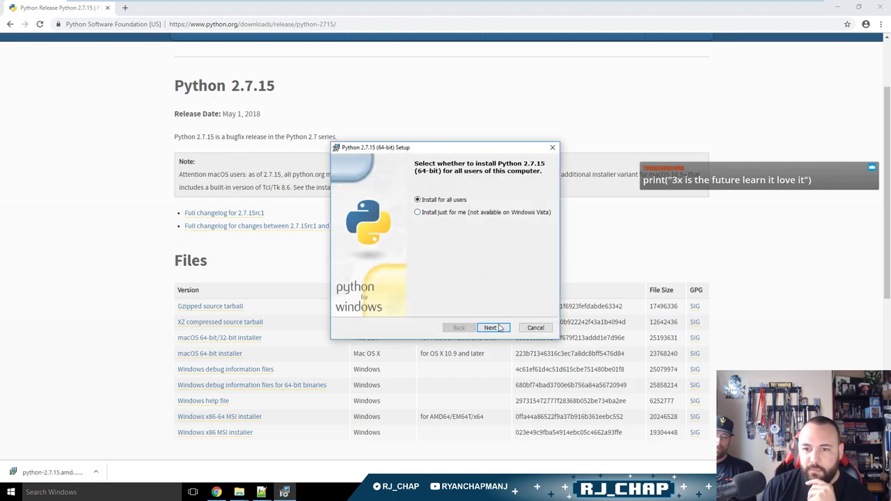
Install Python 2.7.15 (64-bit) for all users with the default folder and features, and close the browser.
click(495, 327)
click(495, 328)
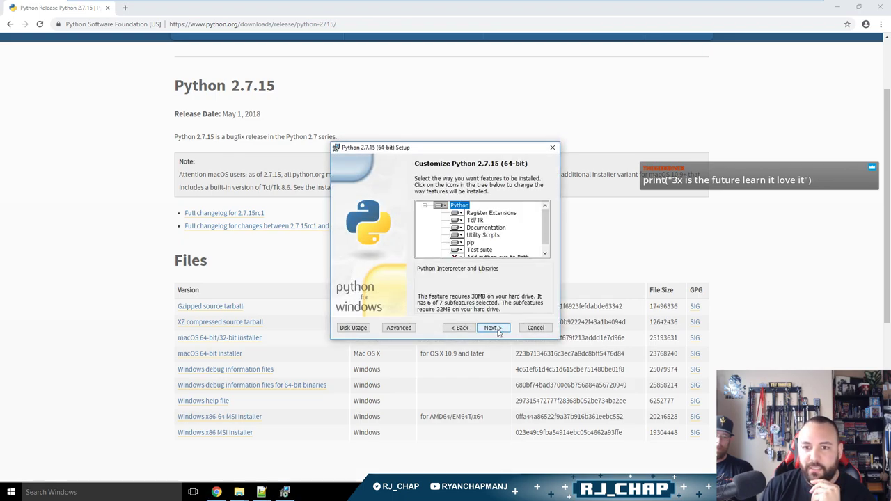
click(495, 329)
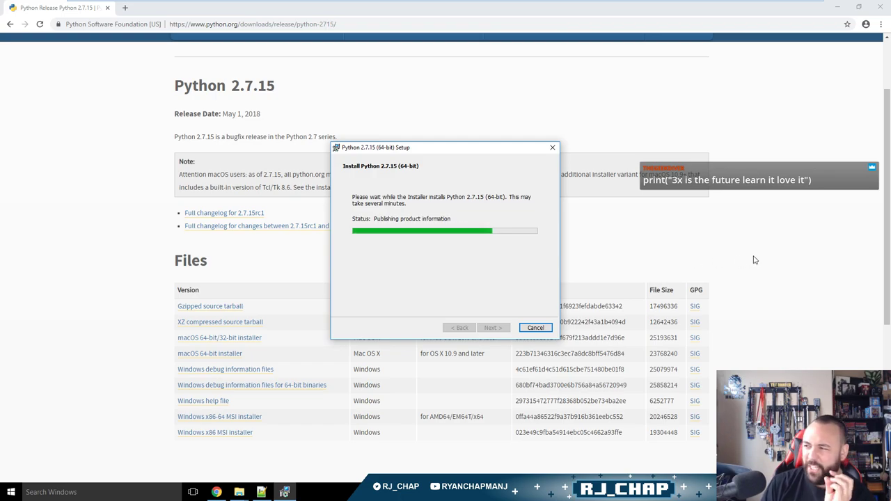
click(499, 329)
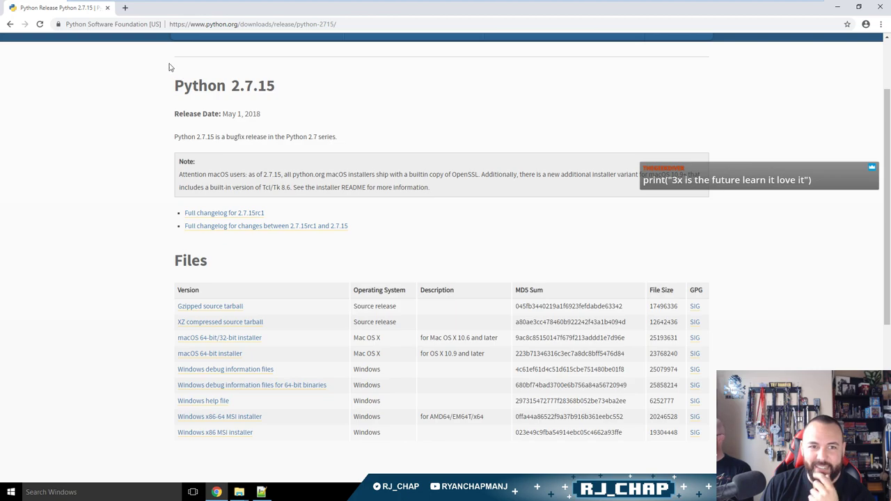
click(105, 7)
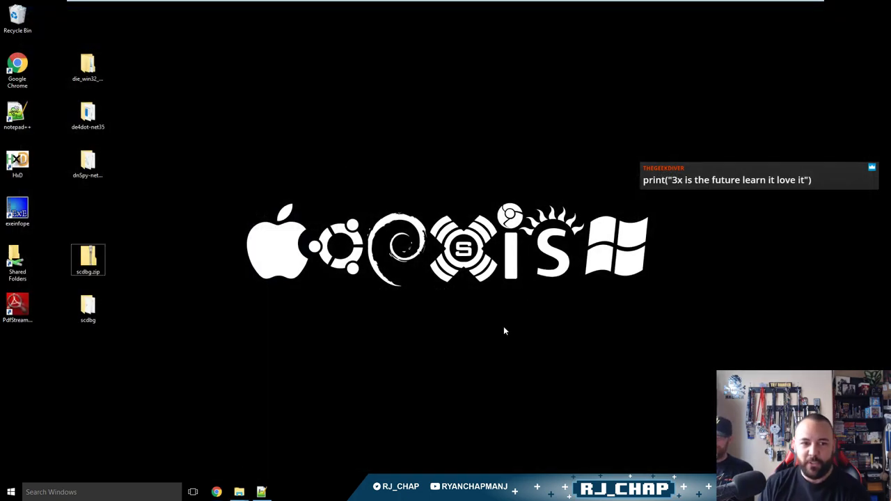
Open a new command prompt and run the python command from the user folder.
key(super+r)
key(Return)
text(python)
key(Return)
Change the working directory to C:\Python27 and list its contents.
text(c)
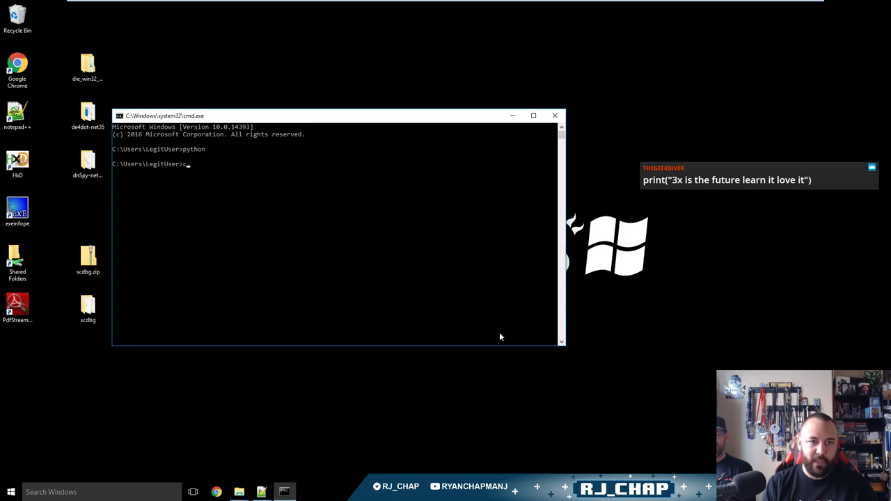
text(d C:\p)
key(Tab)
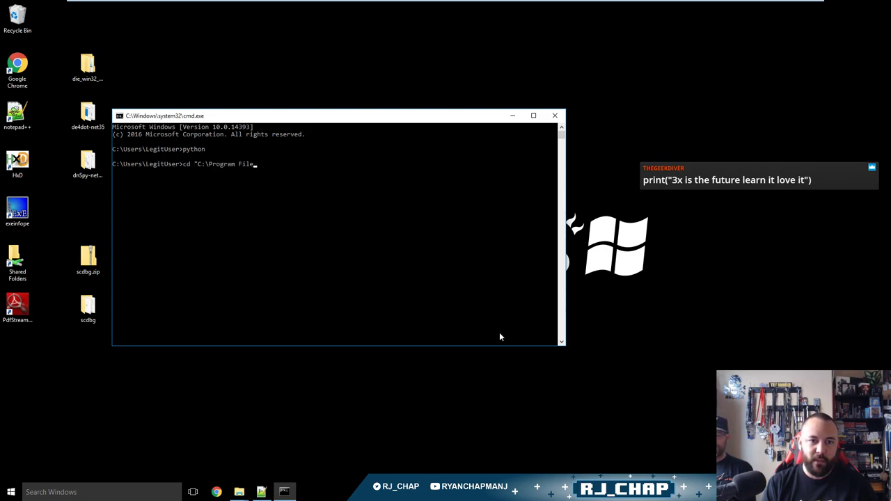
text(py)
key(Tab)
key(Return)
text(dir)
key(Return)
Start the Python interpreter from C:\Python27 to check its version, and exit it.
text(python)
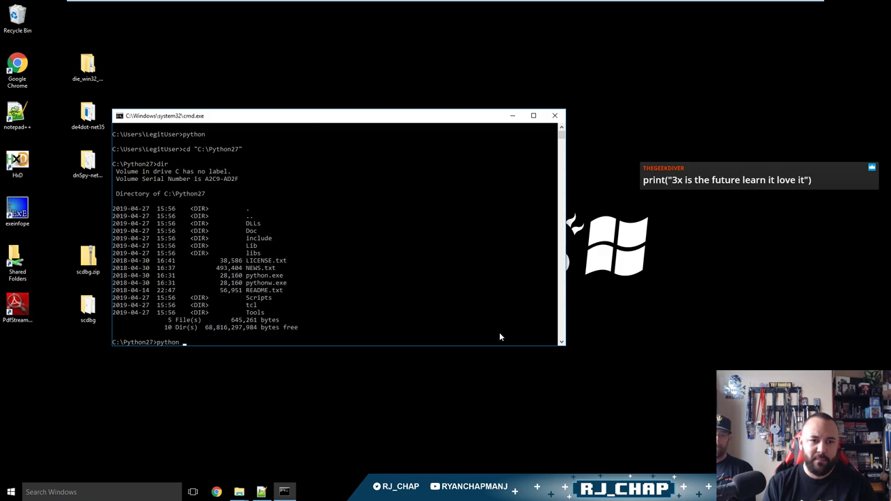
key(Return)
text(exit())
key(Return)
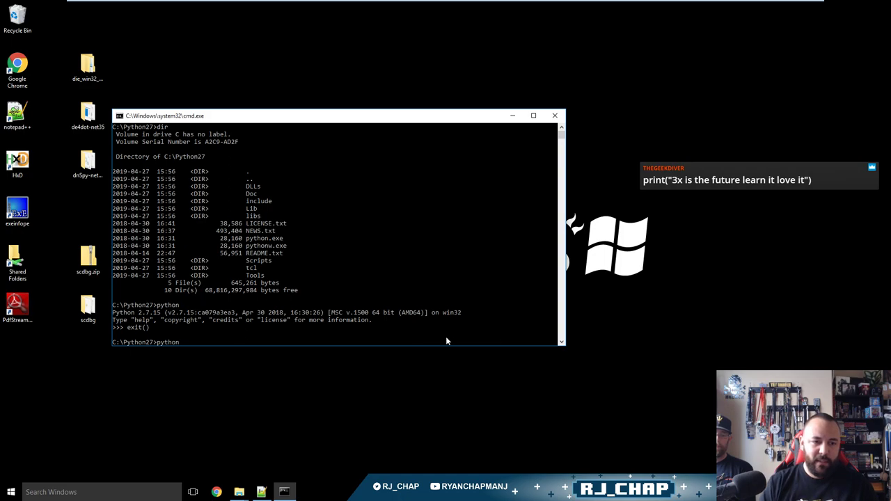
Open the oledump_V0_0_9 folder inside Downloads in File Explorer.
key(super+e)
key(Right)
key(Right)
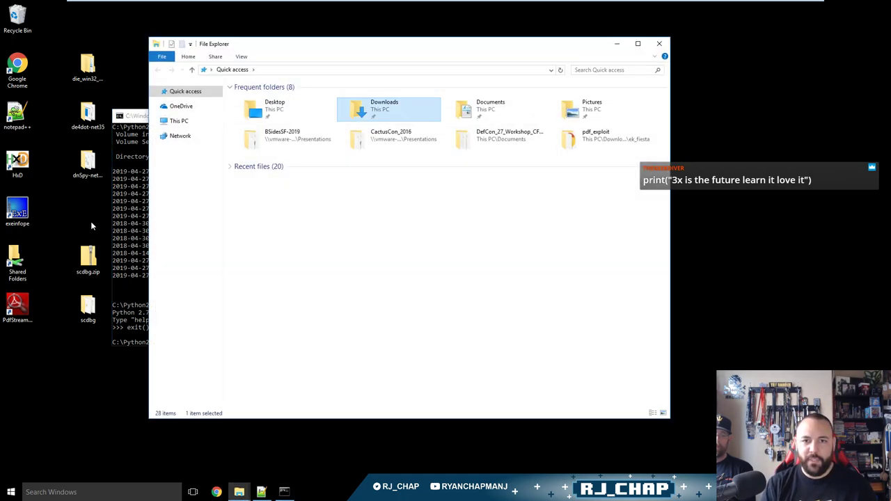
key(Return)
double_click(274, 120)
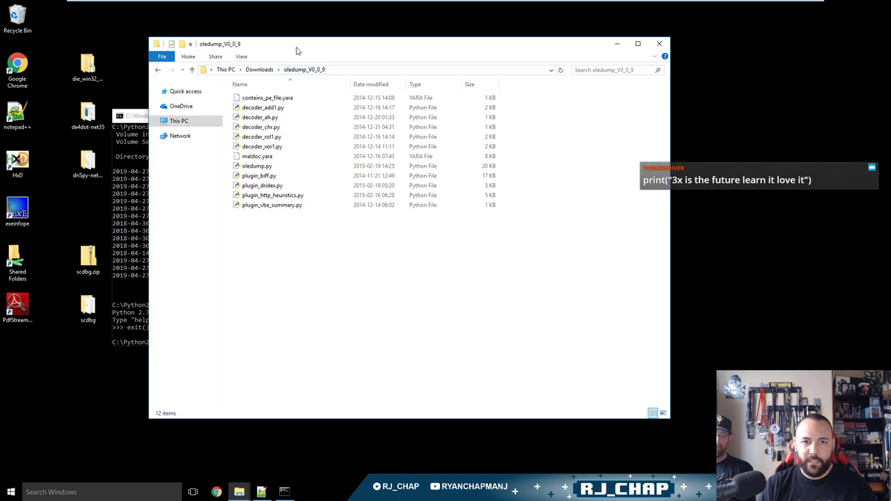
Move the folder window aside and run oledump.py with the Python in C:\Python27, repeating the command once.
drag(296, 49, 577, 65)
click(543, 183)
drag(470, 205, 304, 257)
click(303, 257)
key(Return)
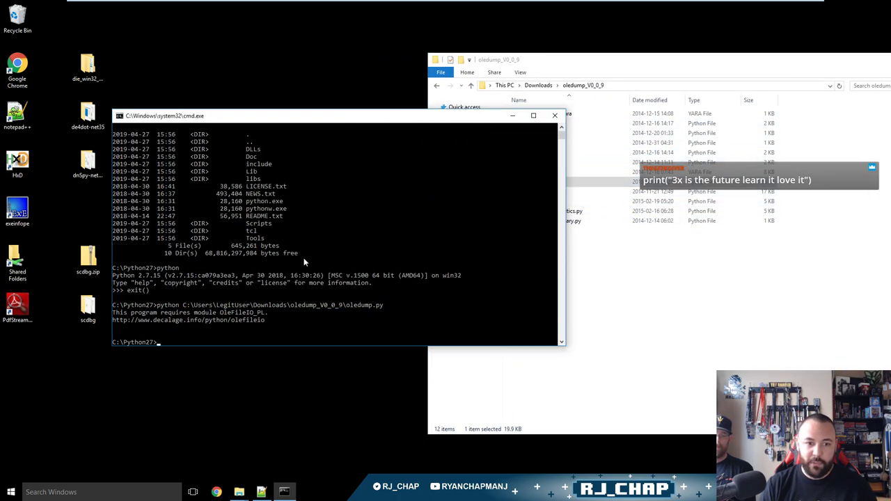
key(Up)
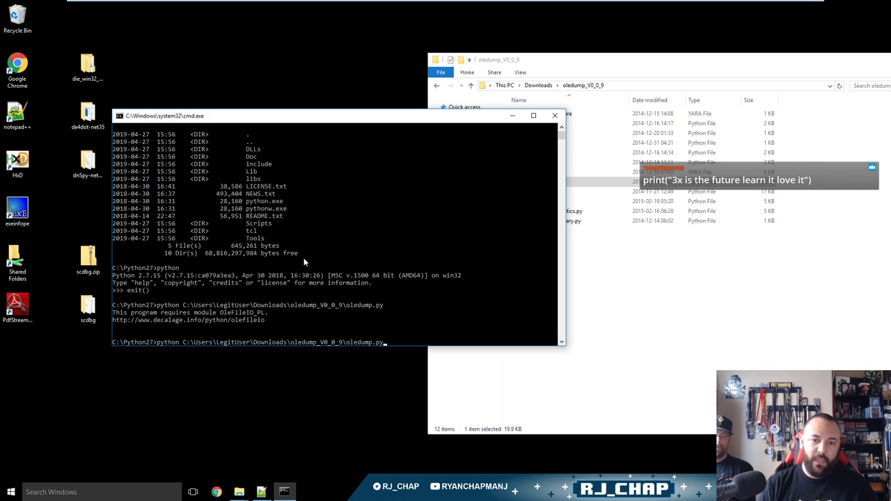
key(Return)
Exit the command prompt and close the oledump_V0_0_9 folder window, leaving the desktop clear with the virtual machine toolbar shown.
text(exit)
key(Return)
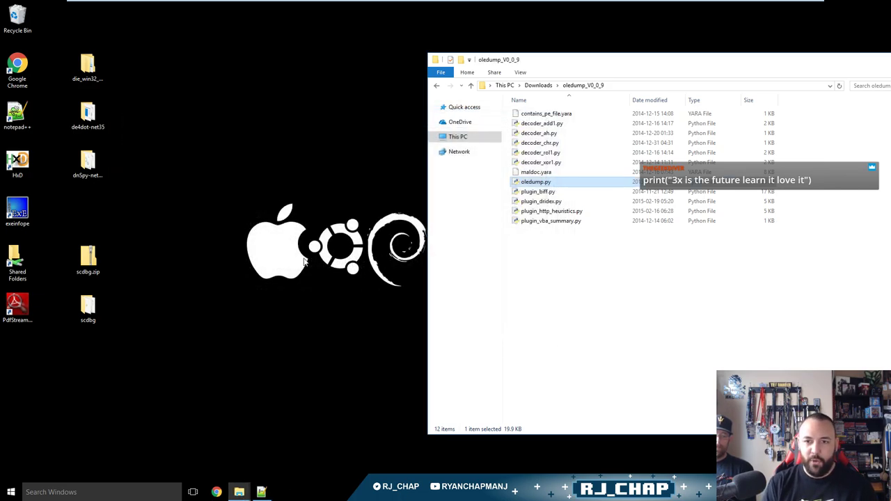
key(alt+F4)
mouse_move(710, 2)
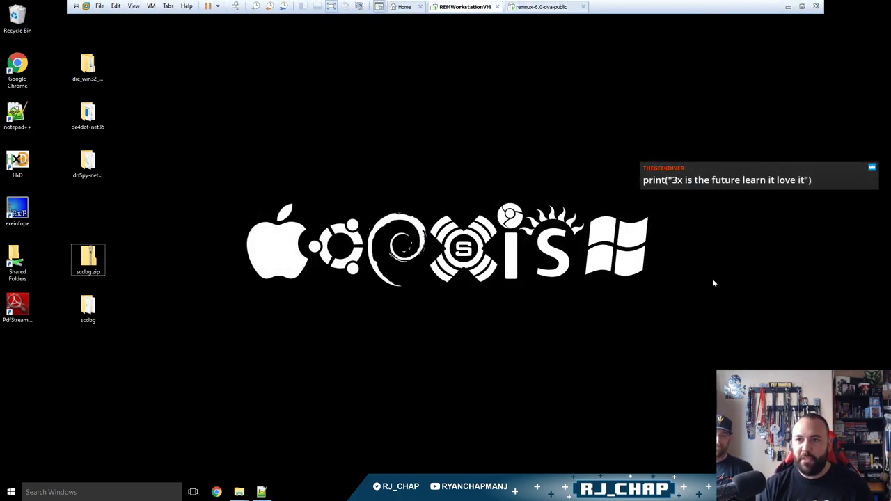
Switch to the dc27-cfp-workshop_02.txt proposal in Notepad++ and read through the answers down to the workshop length question.
click(261, 492)
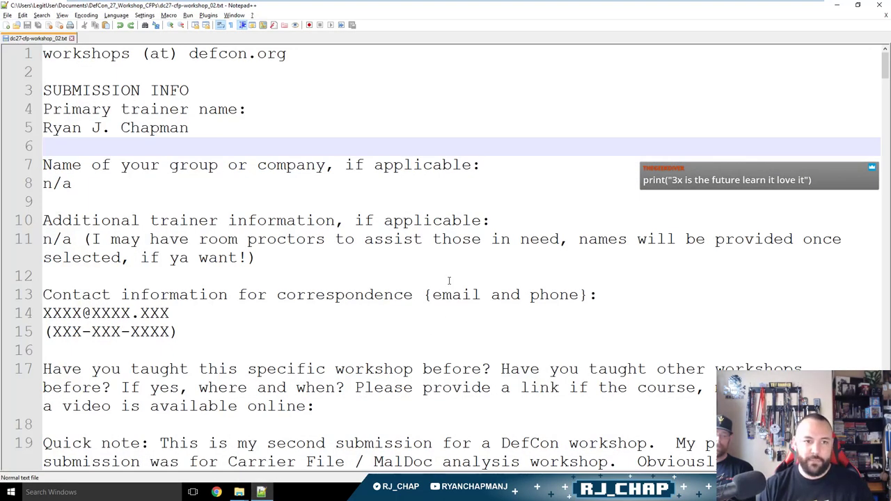
scroll(609, 242, down, 3)
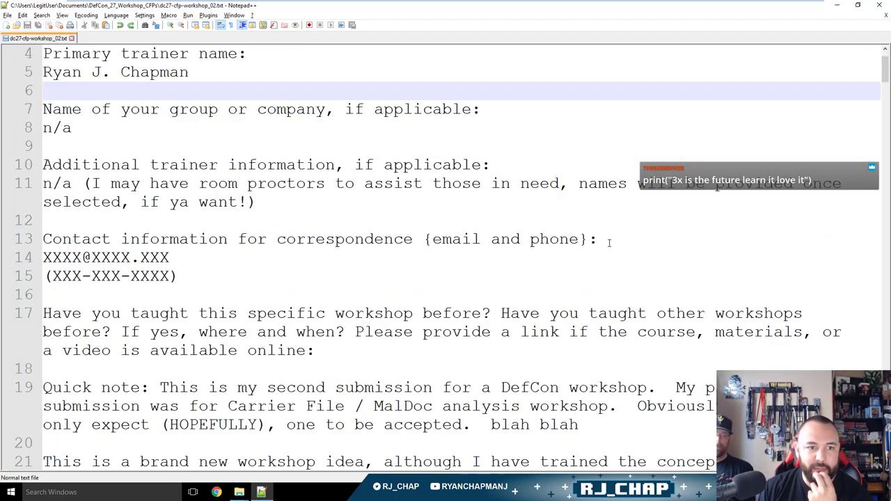
click(299, 173)
drag(299, 173, 43, 127)
click(299, 174)
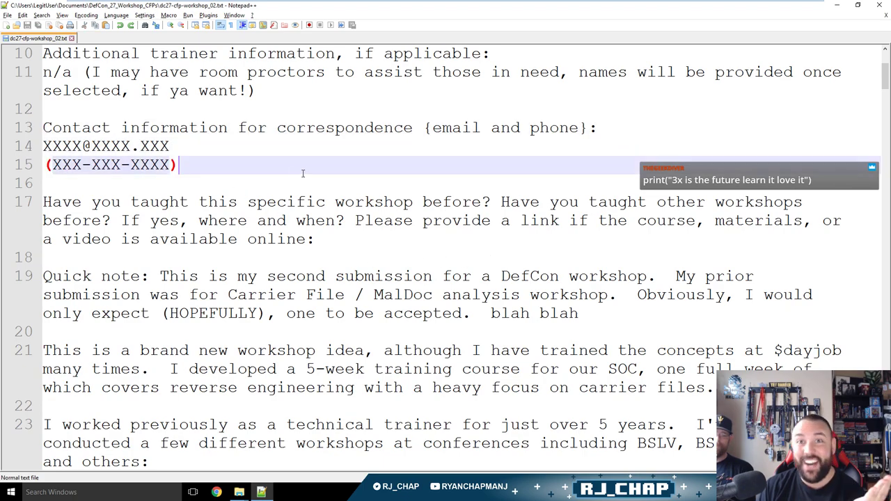
scroll(434, 180, down, 5)
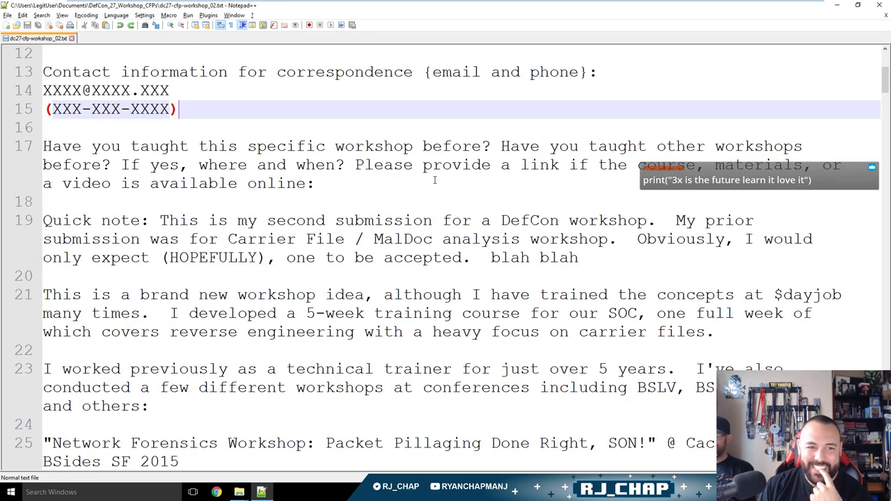
scroll(437, 182, down, 2)
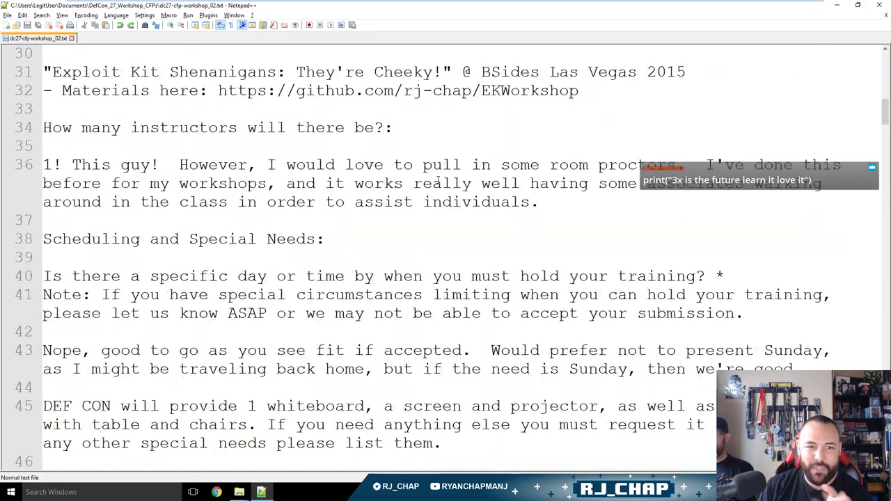
scroll(437, 182, down, 4)
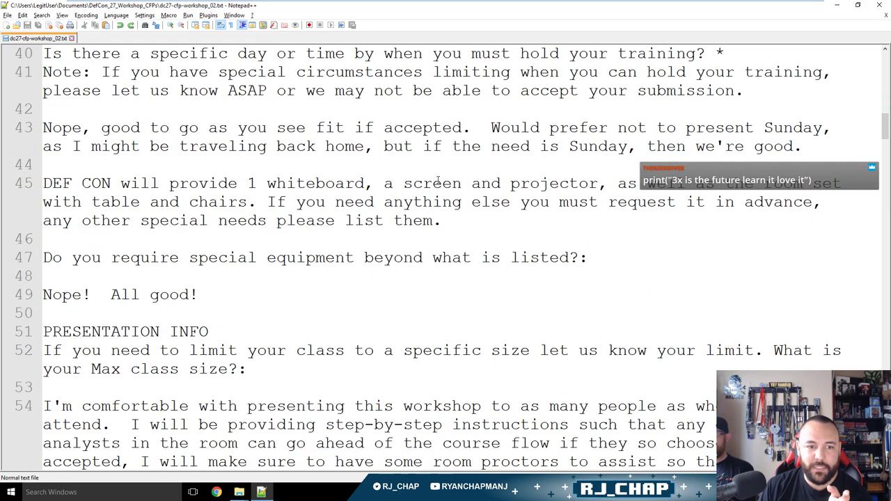
scroll(437, 181, down, 4)
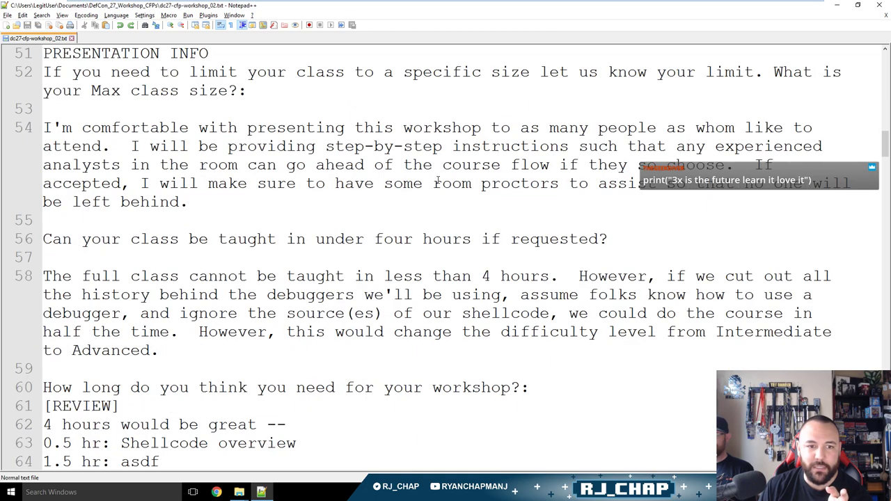
scroll(581, 258, down, 1)
Delete the [REVIEW] line above the "4 hours would be great" answer.
drag(119, 295, 43, 294)
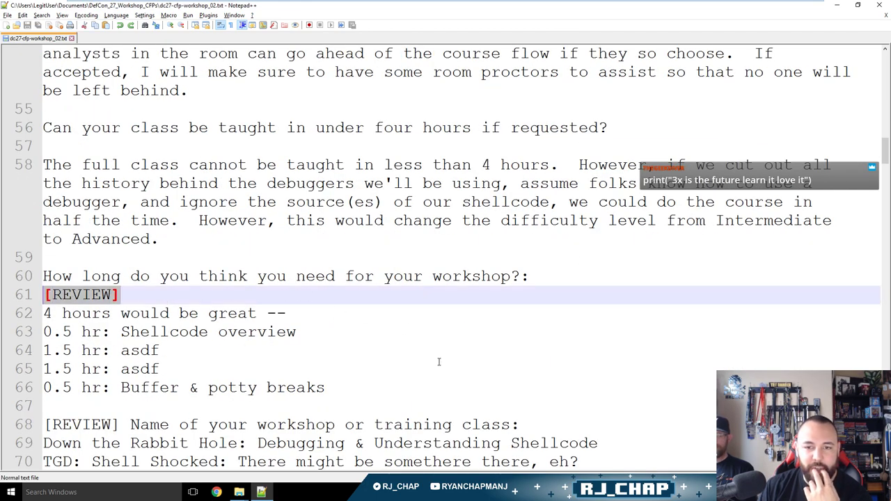
key(BackSpace)
key(BackSpace)
Replace the first asdf placeholder in the workshop schedule with "Extracting shellcode from a carrier file".
key(Down)
key(Down)
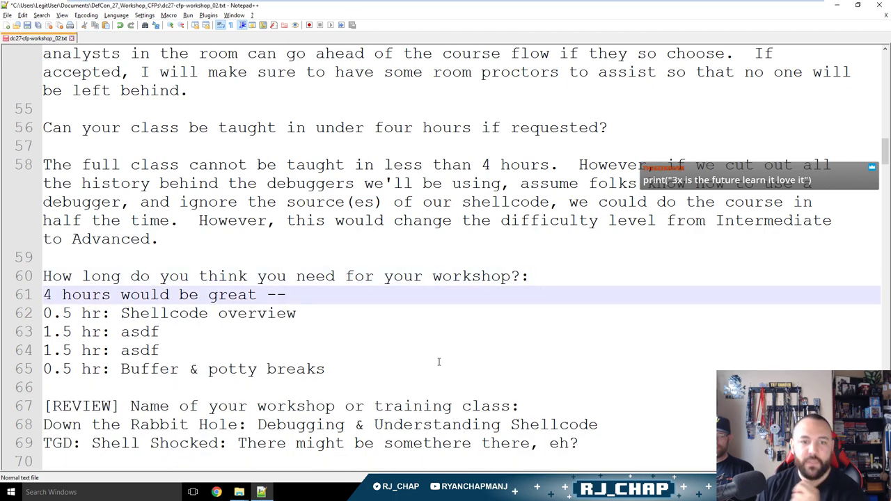
key(Down)
key(Up)
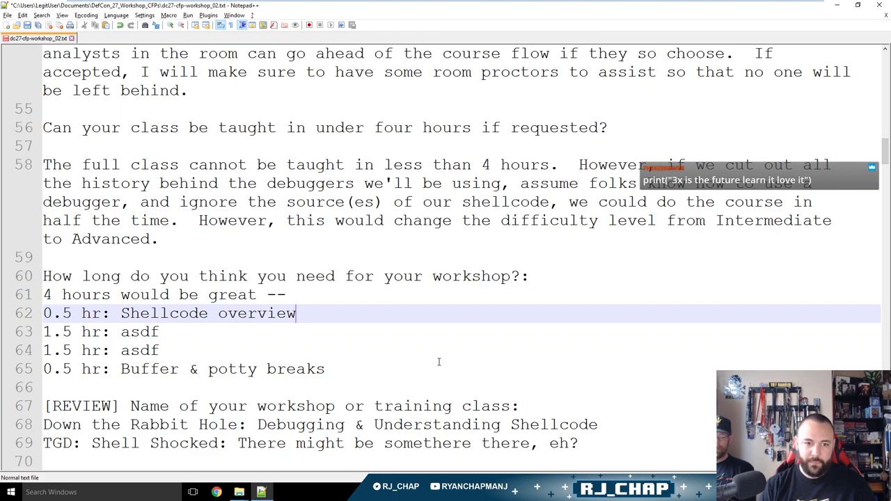
key(Down)
key(ctrl+shift+Left)
text(Ex)
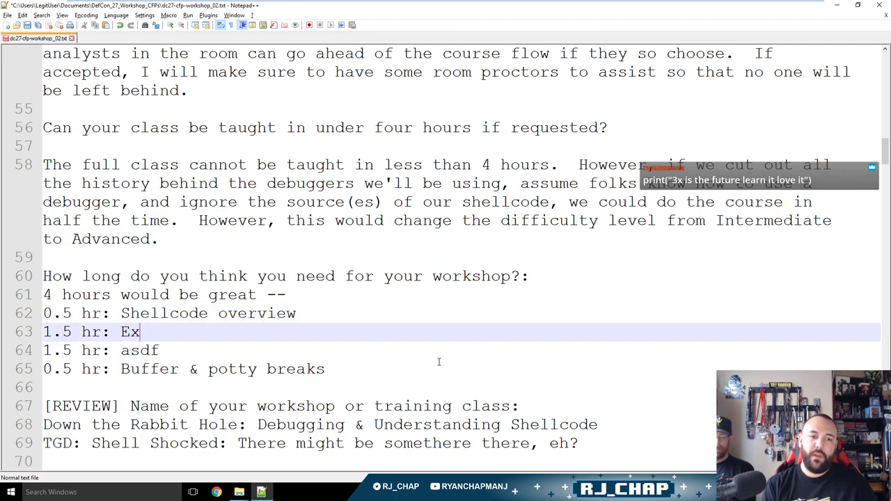
text(tracting shellcod)
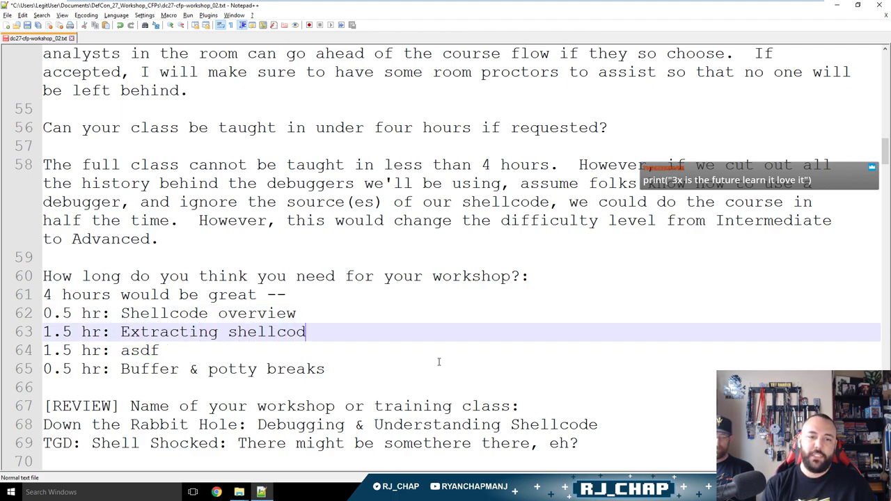
text(e from a carrier file)
Set the duration of the carrier file extraction entry to 0.5 hr.
key(Home)
key(Right)
key(Right)
key(BackSpace)
key(BackSpace)
text(0.)
Replace the remaining asdf schedule entry with "0.5 hr: Converting between shellcode formats".
key(Down)
key(shift+Home)
key(BackSpace)
text(0.5)
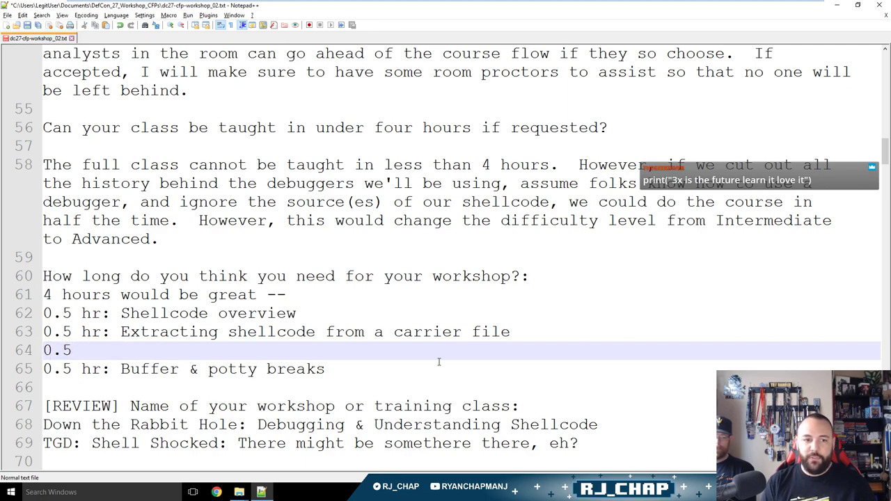
text( hr: Converting b)
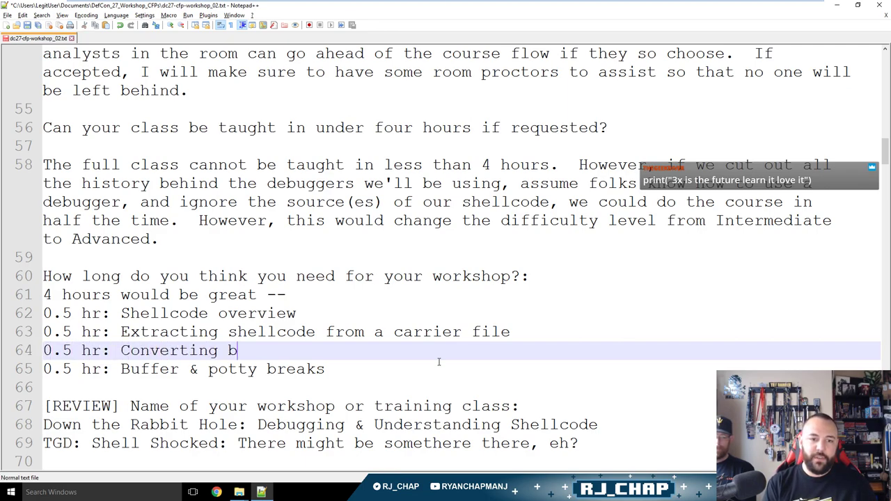
text(etween shellcode formats)
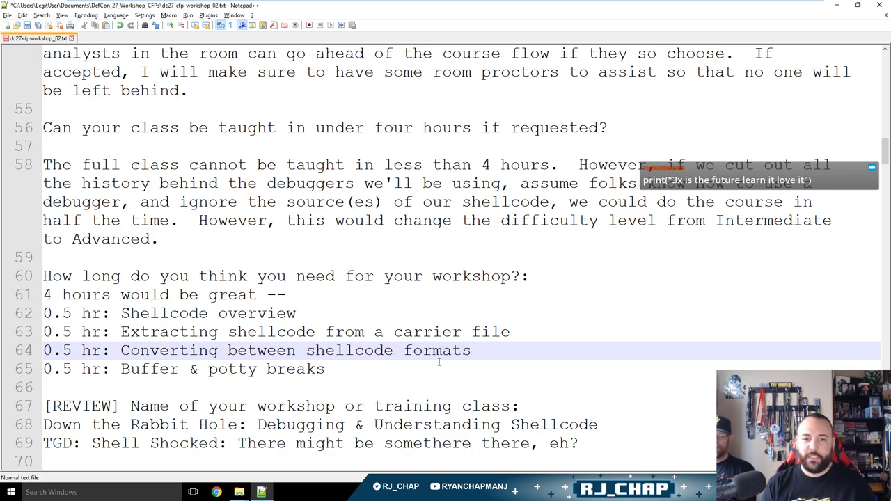
Add the schedule line "1.0 hr: Debugging shellcode" above the buffer and potty breaks entry.
key(Return)
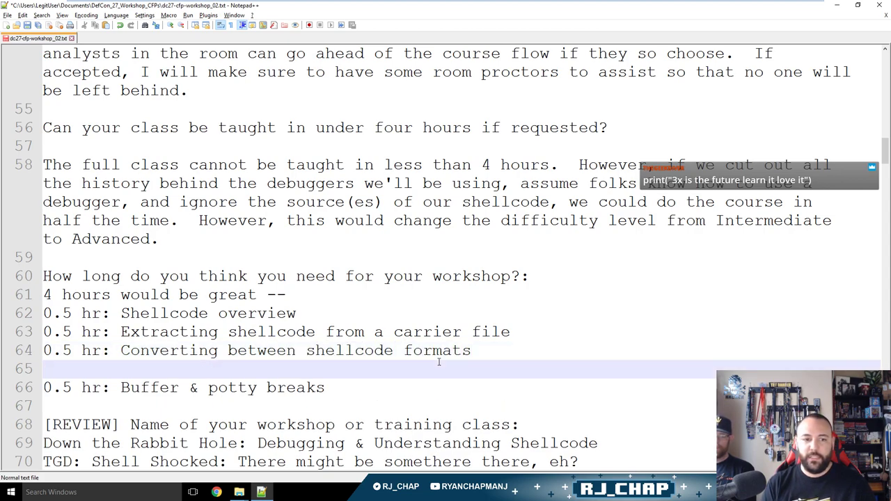
text(1)
key(BackSpace)
text(1.0 hr: Debugging d)
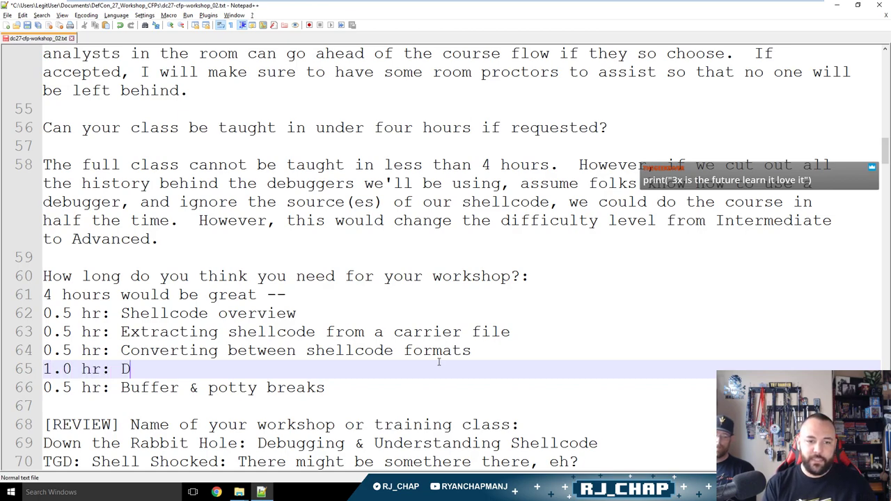
key(BackSpace)
text(shellcode)
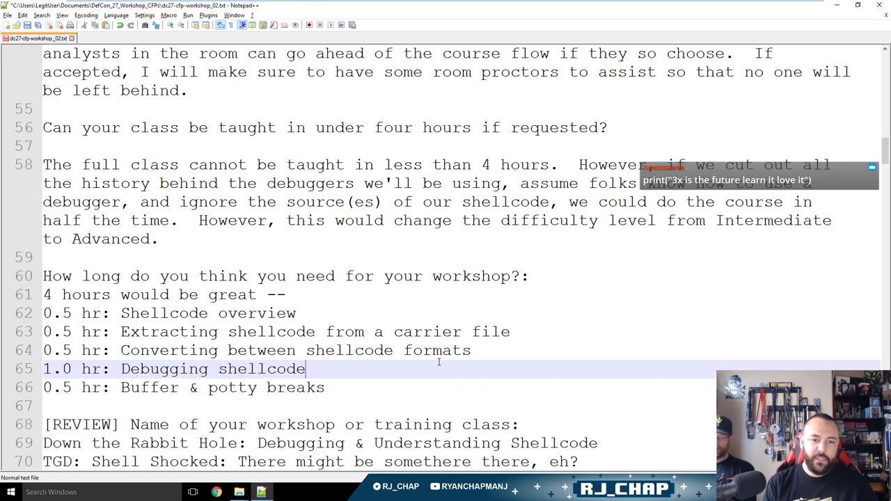
Go over all schedule entries from the shellcode overview through the buffer line to check the allotted hours.
key(Down)
key(Up)
key(Up)
key(Up)
key(Up)
key(shift+Down)
key(shift+Down)
key(shift+Down)
key(shift+Down)
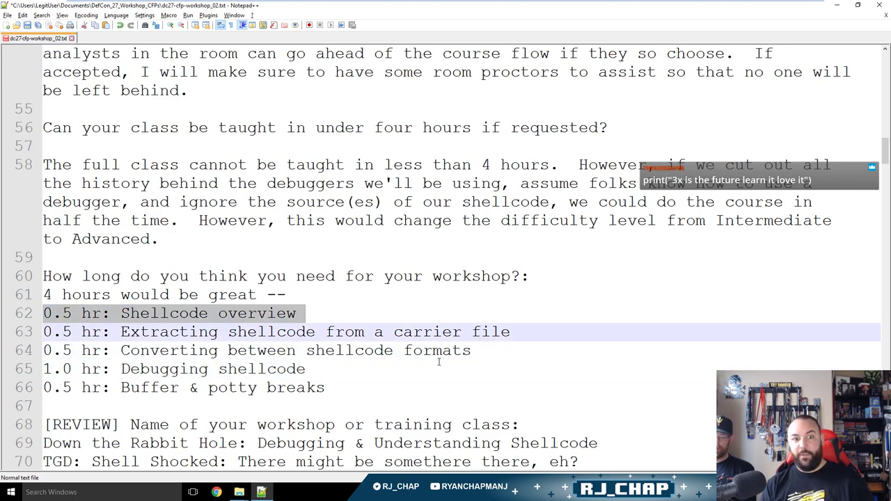
key(shift+Down)
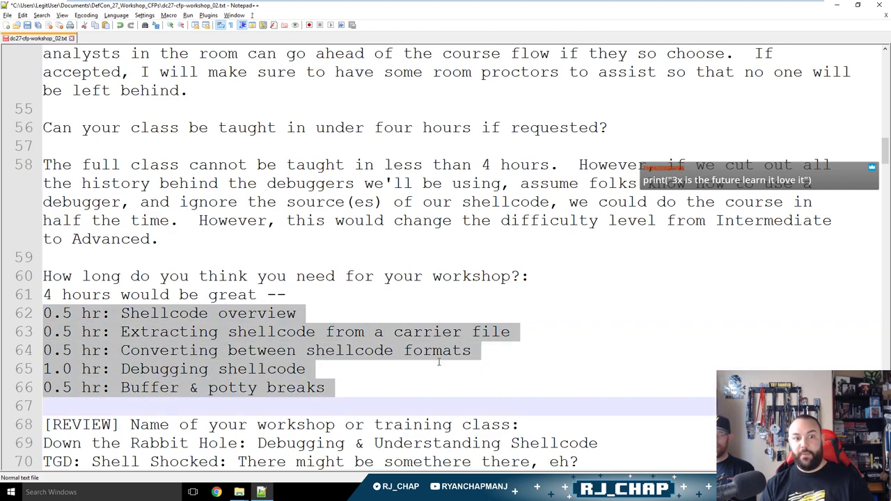
key(Left)
key(Up)
key(Down)
key(Down)
key(Down)
key(Down)
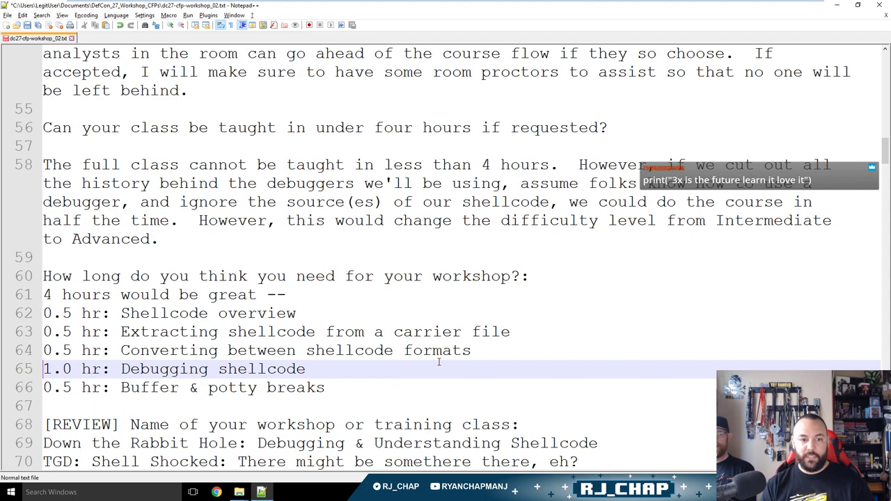
key(BackSpace)
text(5)
key(BackSpace)
text(0)
Add the line "0.5 hr: Quick traige of shellcode (scdbg, MS API calls, etc.)" after the shellcode formats entry.
key(Up)
key(End)
key(Return)
text(0.5 hr: Qui)
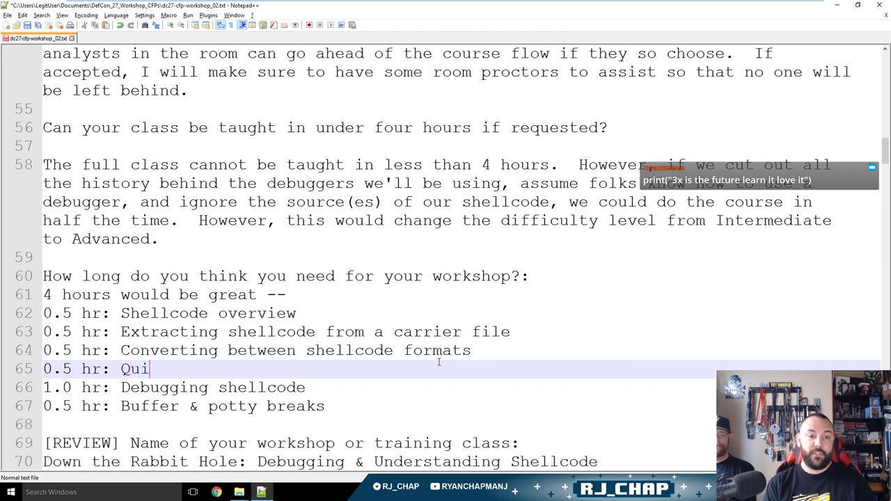
text(ck traige of shellcode)
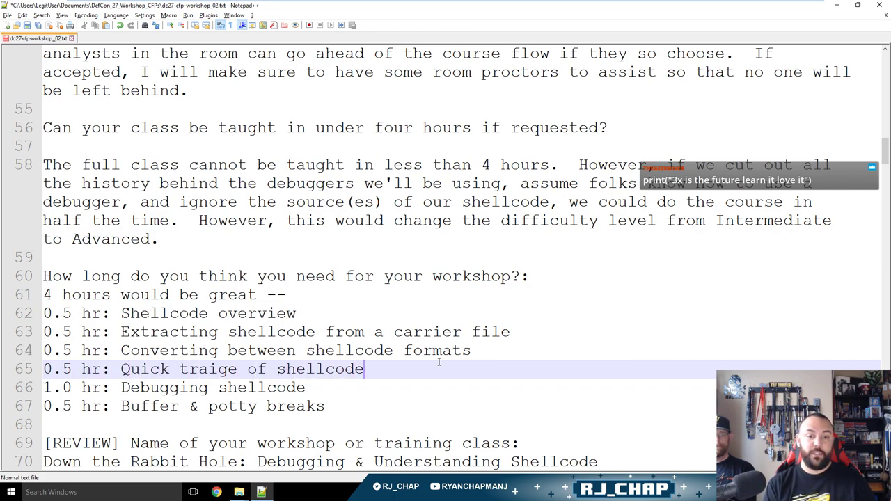
text( (scd)
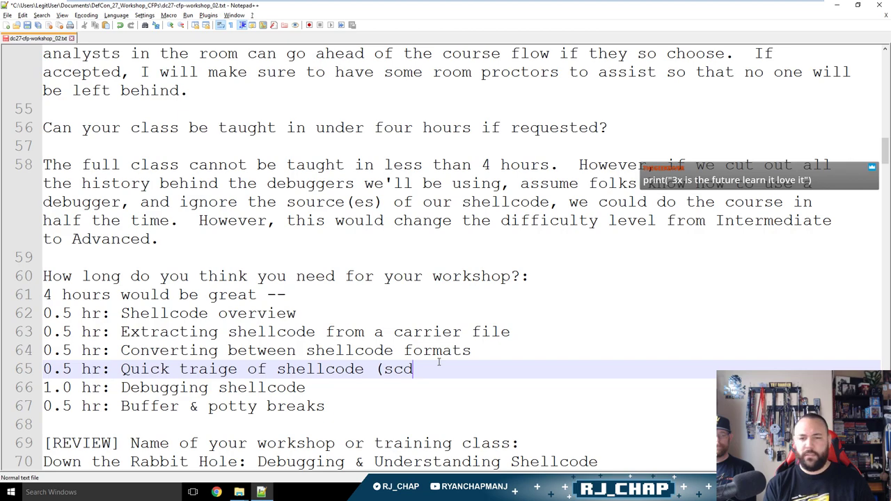
text(bg  MS )
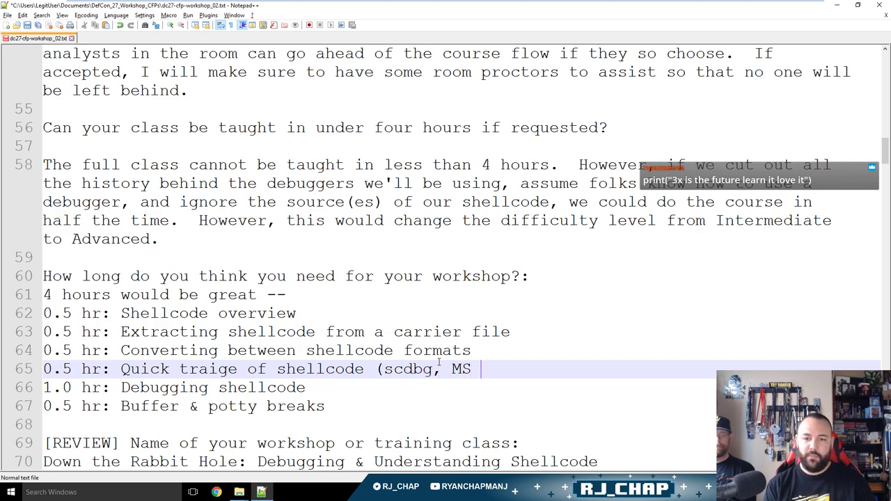
text(API calls, etc.))
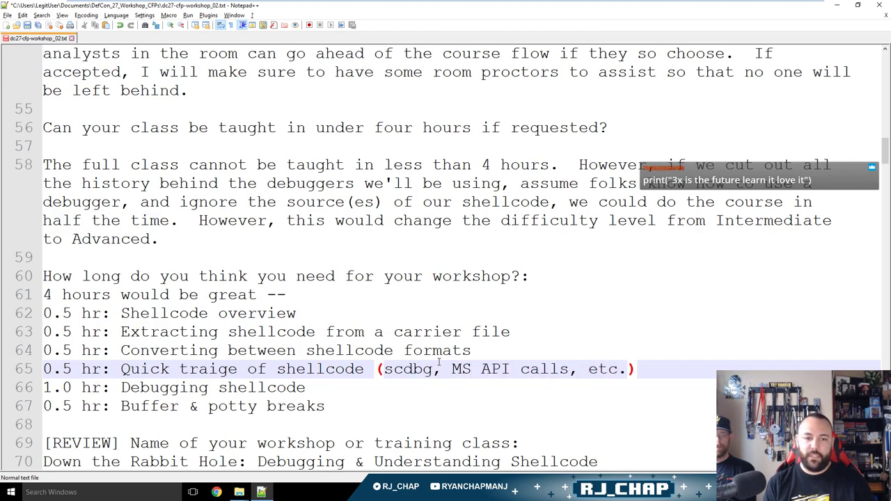
Check the schedule entries again and set the duration of the Debugging shellcode entry to 1.5 hr.
drag(322, 394, 121, 388)
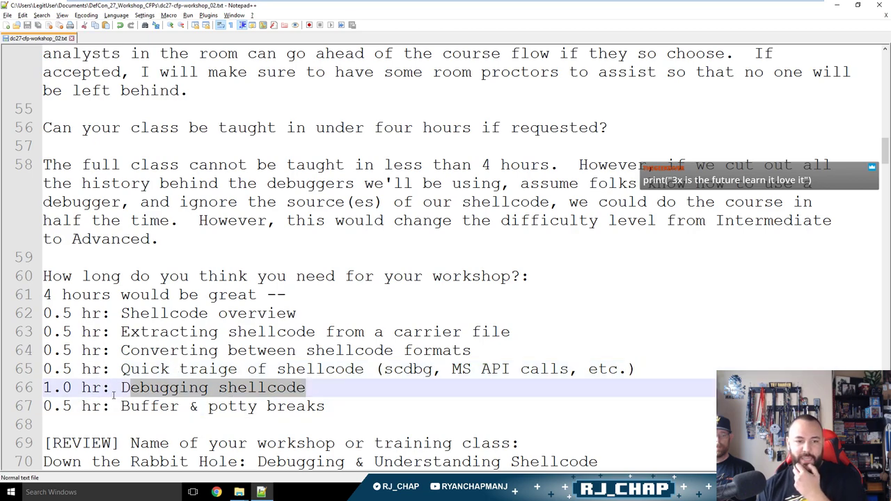
click(348, 403)
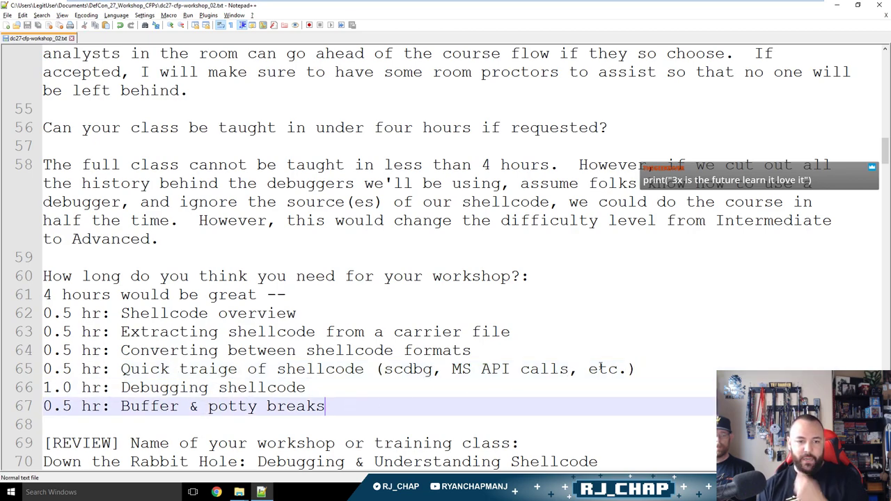
scroll(656, 346, down, 2)
click(645, 325)
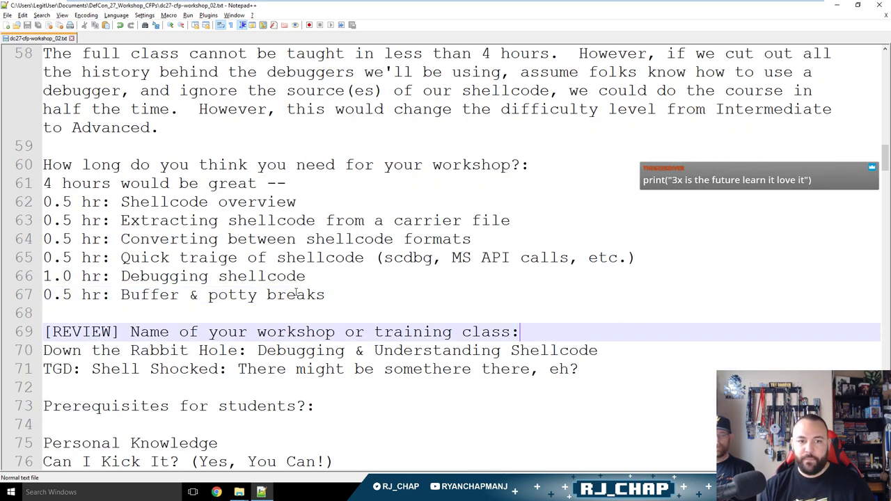
drag(353, 295, 30, 203)
click(258, 279)
click(74, 276)
key(BackSpace)
text(5)
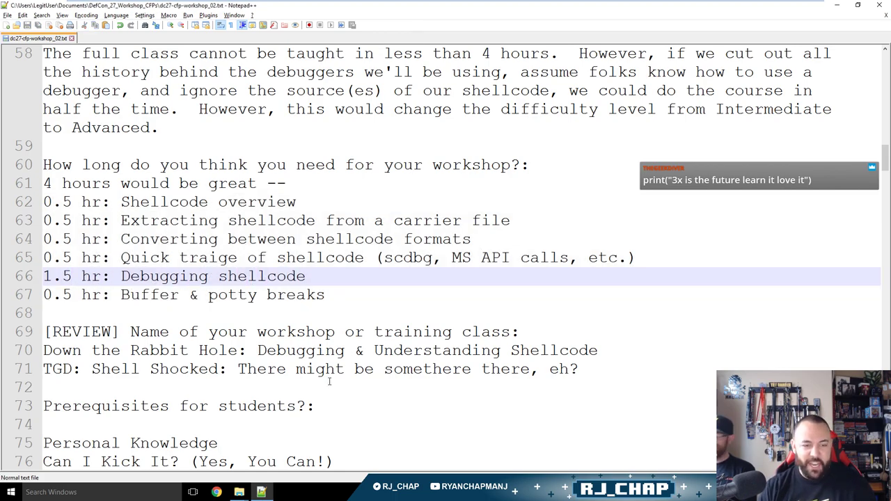
Remove the [REVIEW] tag from the "Name of your workshop or training class" heading and save the file.
drag(131, 332, 28, 331)
key(BackSpace)
scroll(28, 332, down, 4)
scroll(610, 141, down, 1)
scroll(610, 141, up, 1)
key(ctrl+s)
Replace "Down the Rabbit Hole" in the workshop title with "Shell Shocked".
click(618, 145)
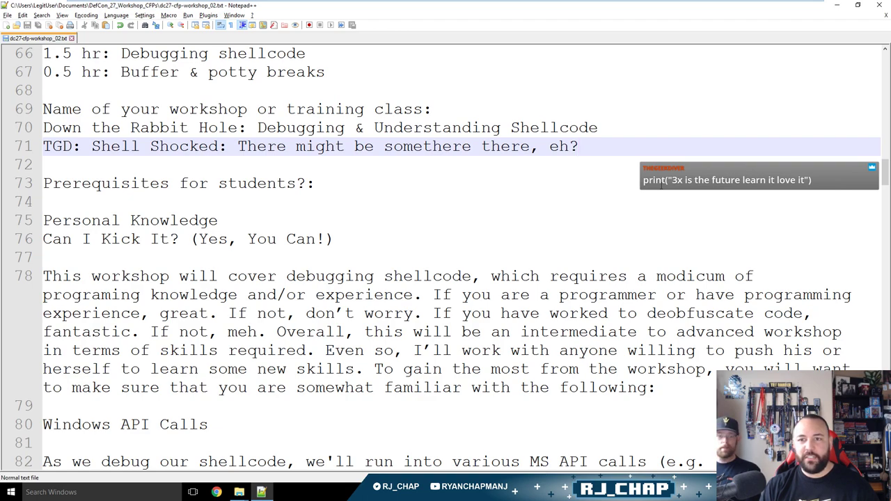
drag(219, 146, 91, 146)
drag(243, 127, 43, 128)
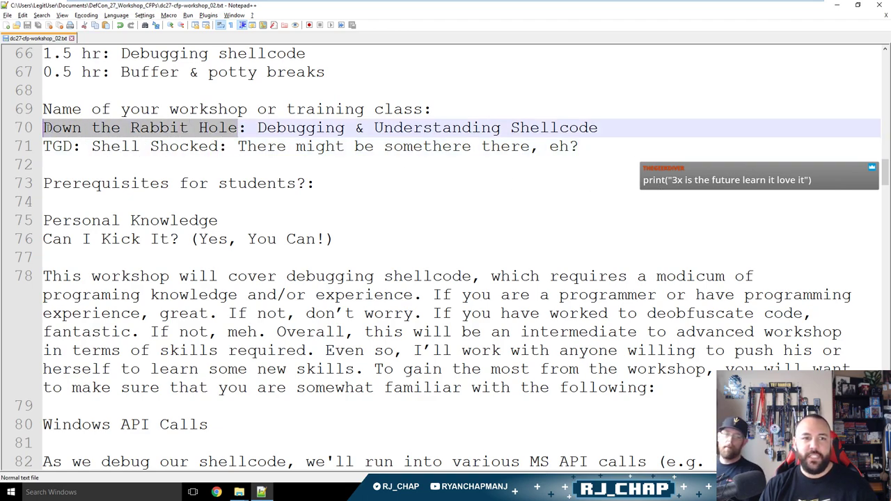
text(Shell Shocked)
Insert "[code]" directly after "Shell" at the start of the workshop title.
key(Left)
key(Left)
key(Left)
key(Left)
key(Left)
key(Left)
key(Left)
key(Left)
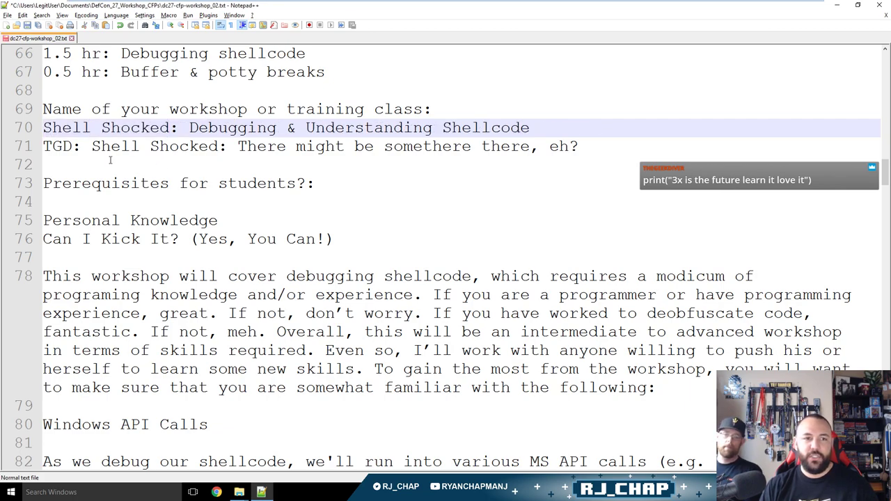
text([])
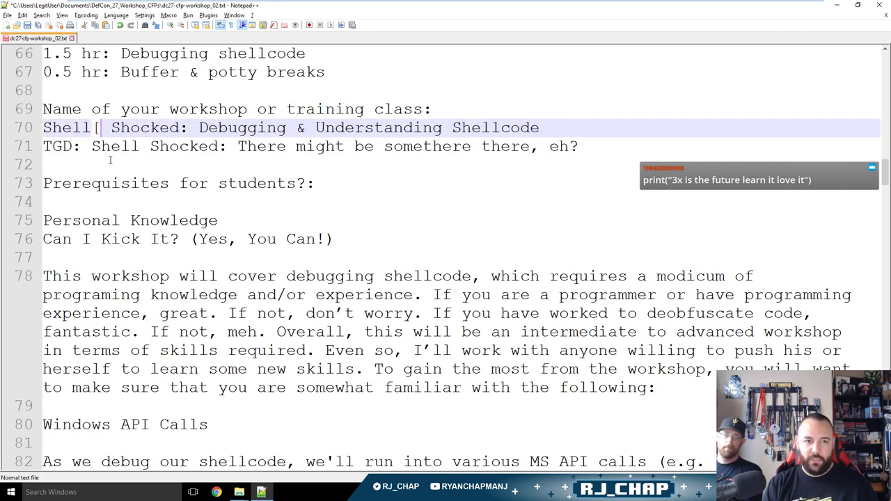
text(code)
key(Right)
click(439, 220)
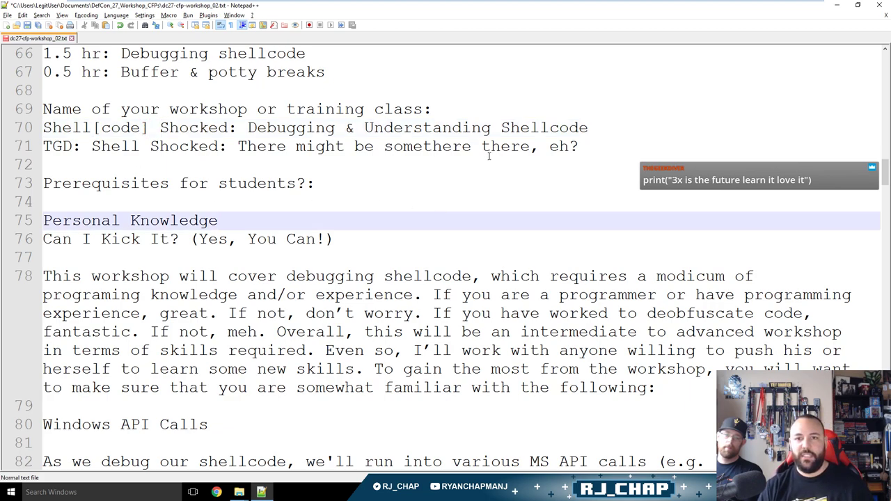
Replace the subtitle after "Shell[code] Shocked:" with "There might be somethere there, eh?" and delete the alternative TGD title line.
drag(247, 128, 645, 128)
click(617, 141)
key(Delete)
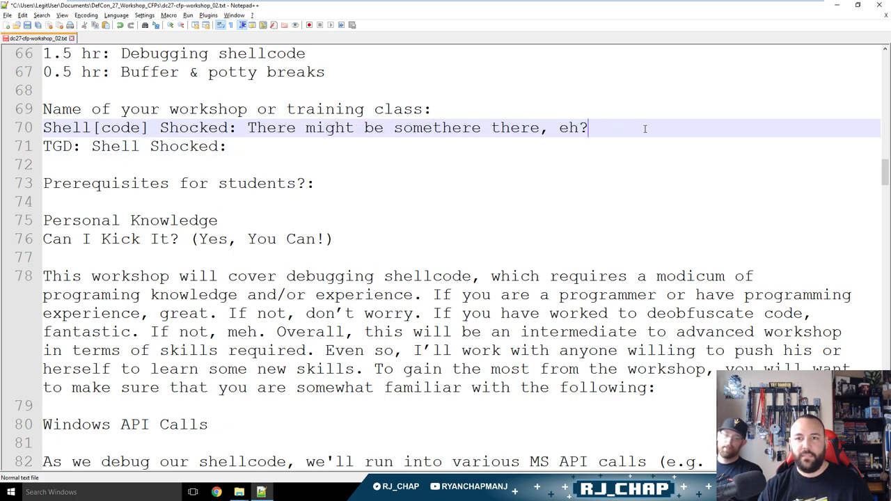
text(There might be somethere there, eh?)
click(622, 142)
key(shift+Home)
key(BackSpace)
key(BackSpace)
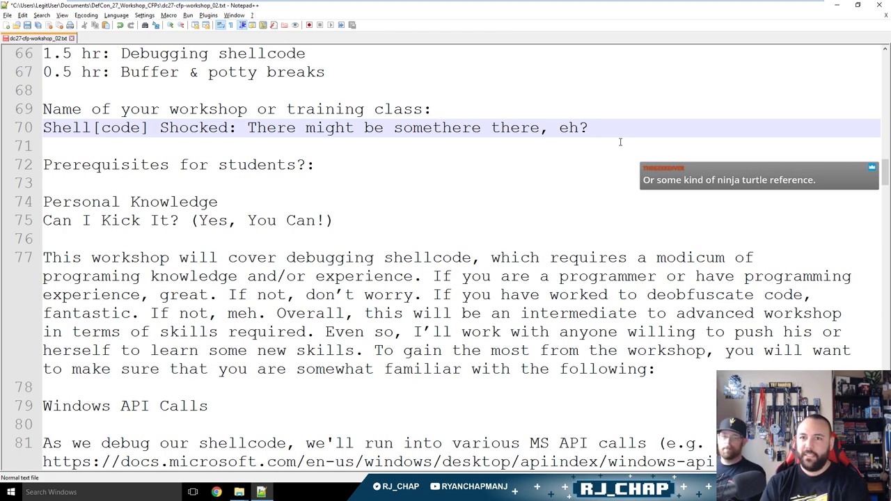
Search Google in Chrome for "shellshock tmnt 2 arcade game", open the Game Jolt result, and return to the proposal in Notepad++.
click(216, 492)
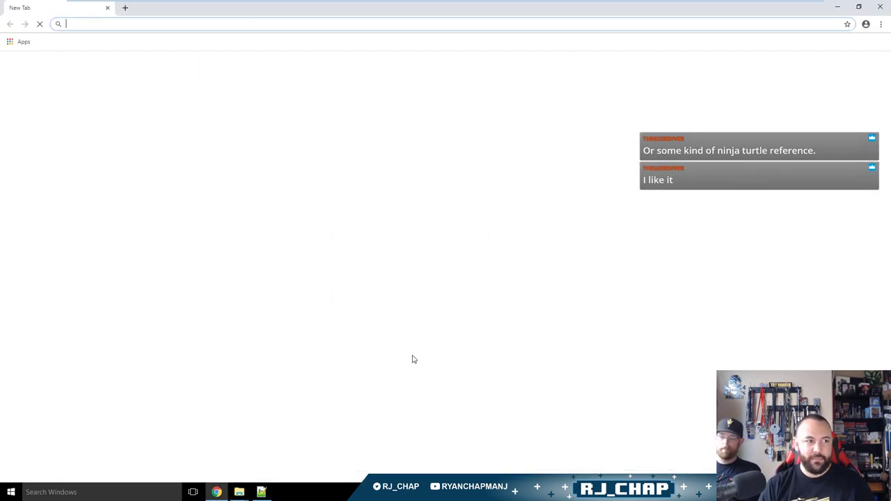
text(shellshock tmnt 2 )
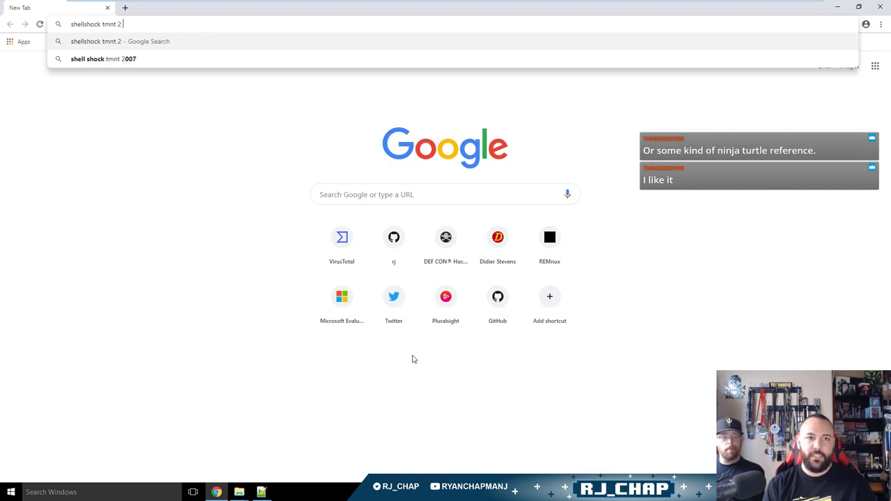
text(arcade game)
key(Return)
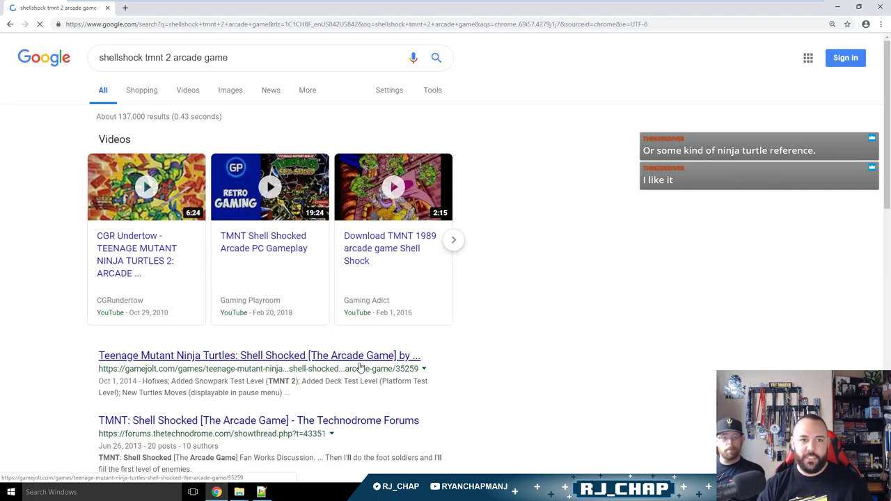
key(ctrl+plus)
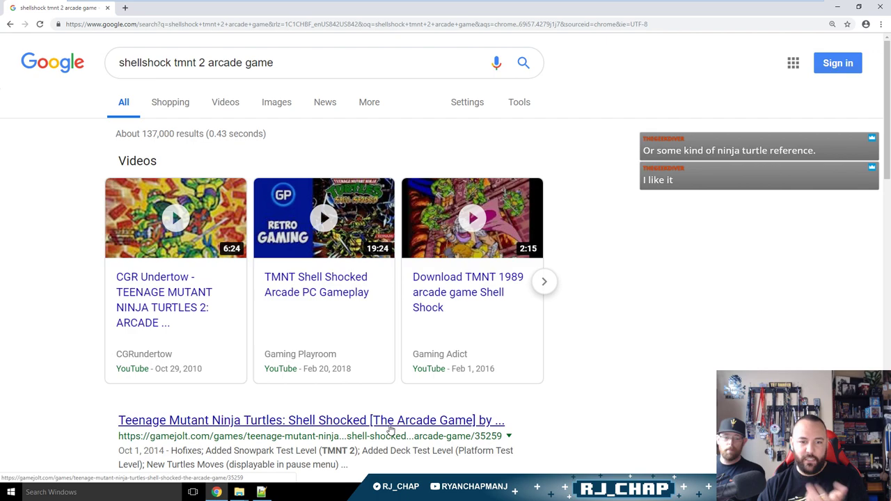
click(391, 423)
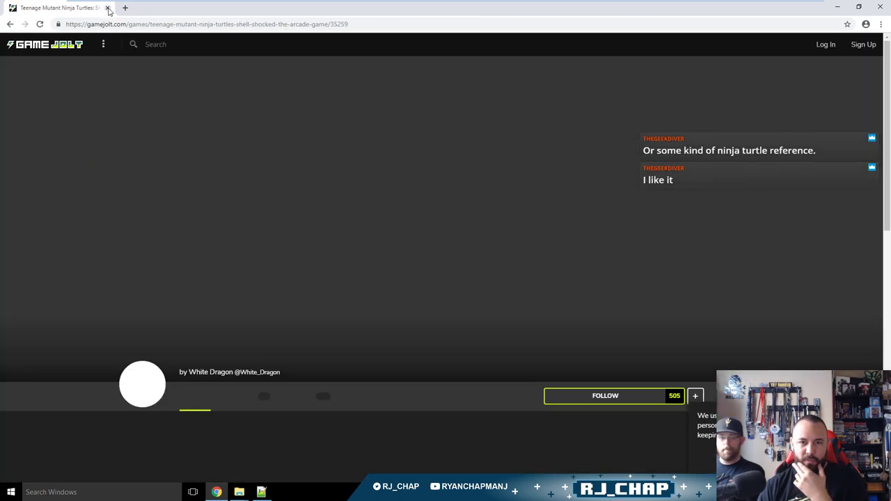
click(107, 8)
click(150, 127)
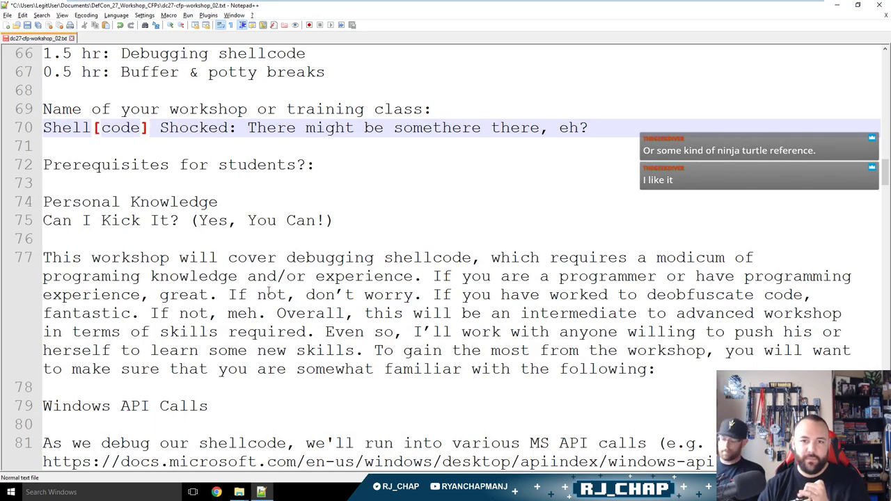
Check the revised workshop title line and save the proposal file.
click(597, 129)
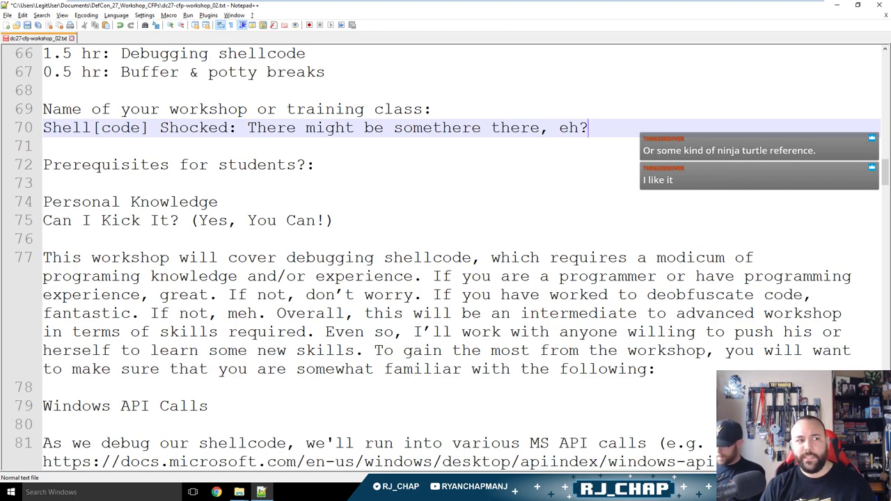
click(428, 145)
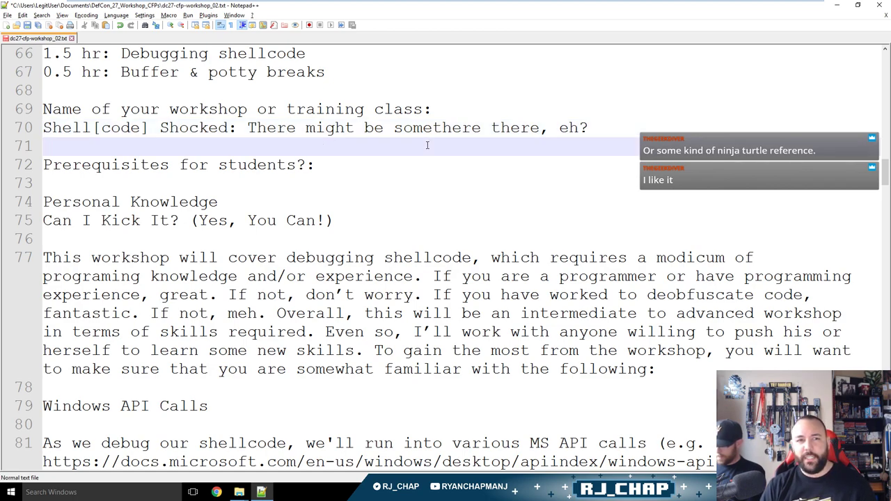
click(661, 129)
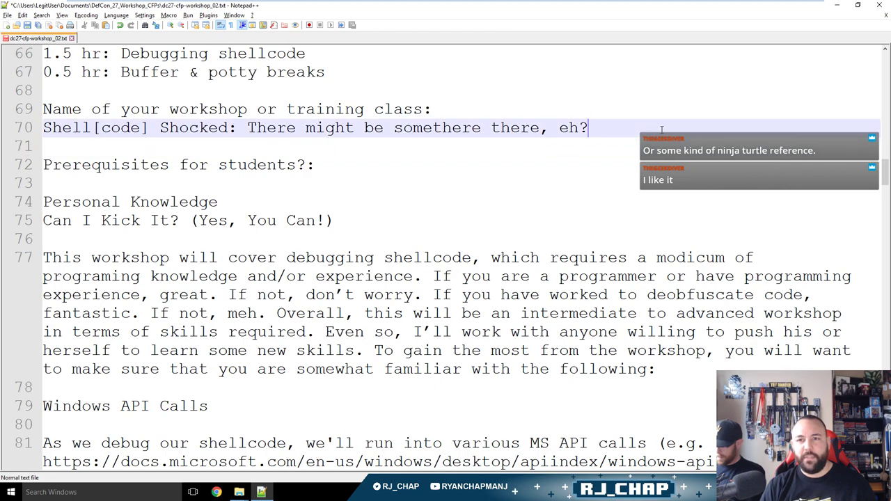
key(shift+Home)
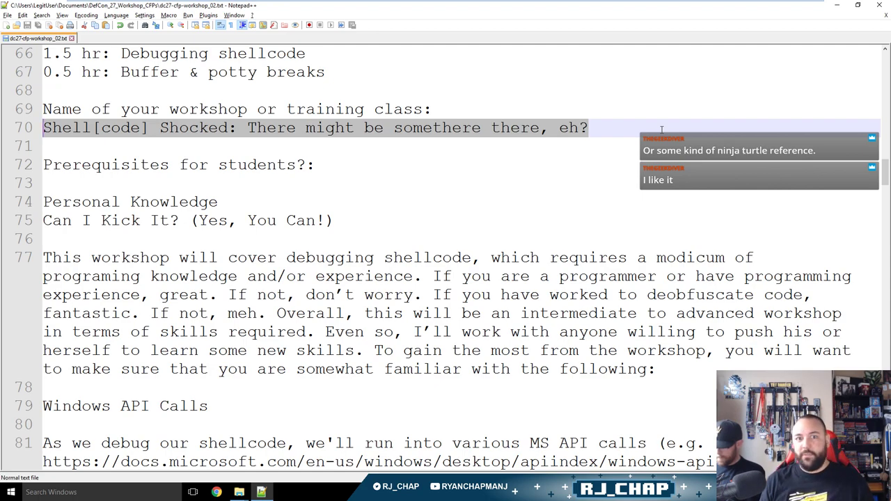
click(661, 130)
click(680, 150)
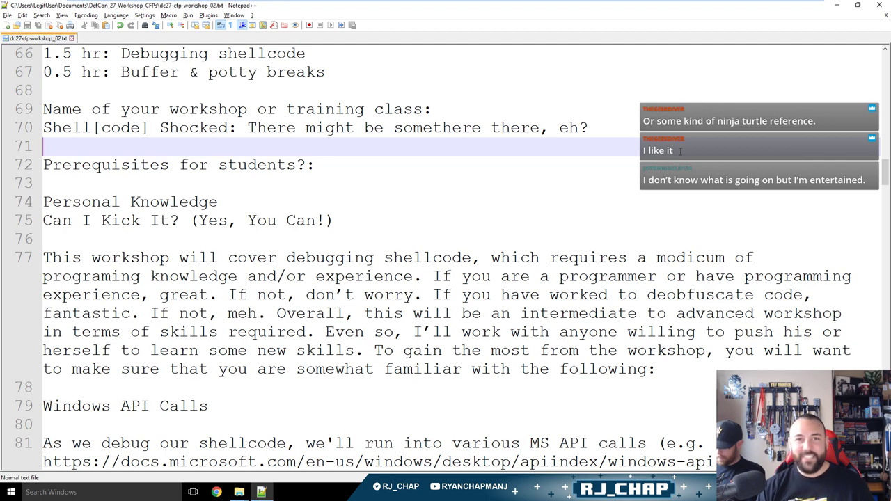
click(685, 137)
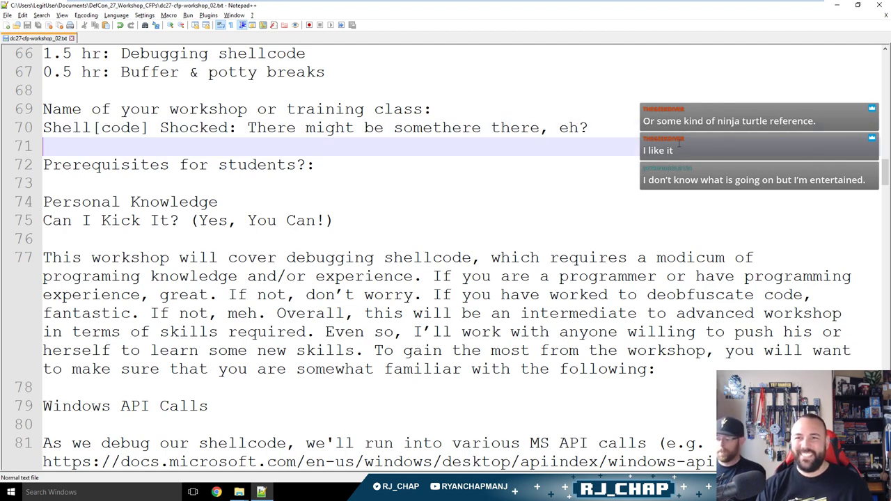
click(685, 144)
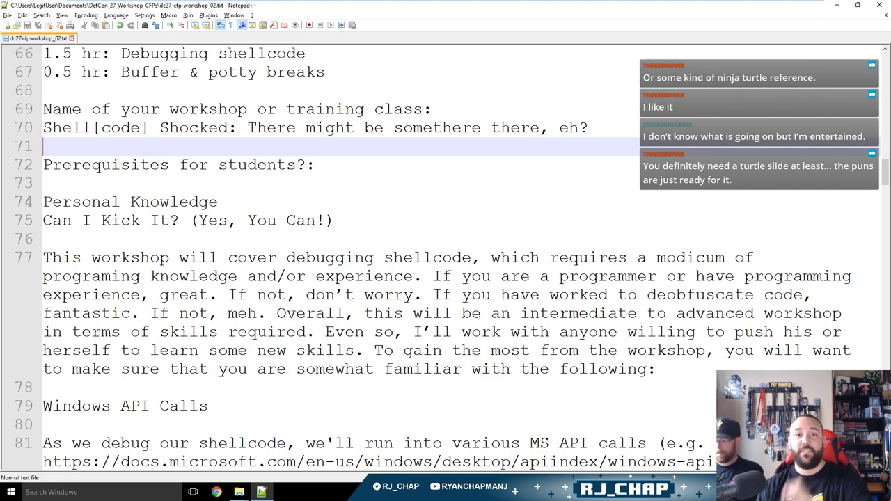
key(Down)
key(Up)
key(Up)
key(Down)
key(Up)
key(Down)
key(Down)
key(Up)
key(Up)
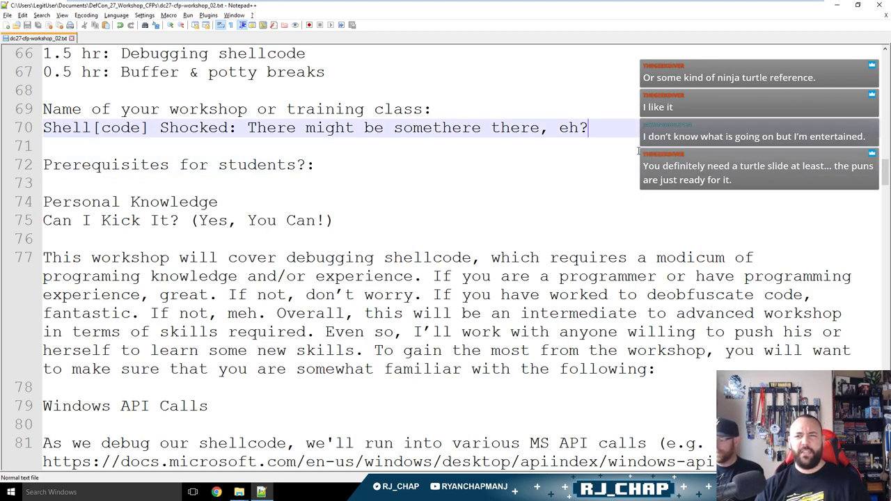
key(Down)
key(Up)
key(Down)
key(Down)
key(Up)
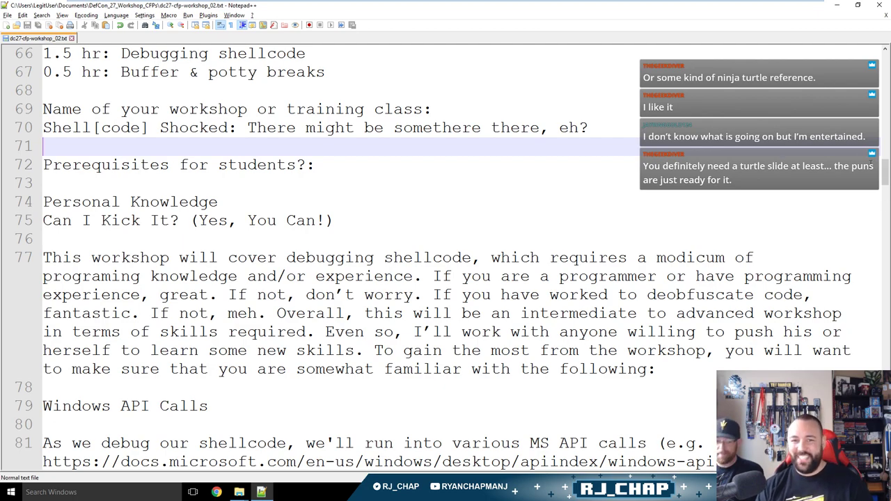
click(605, 167)
key(Down)
key(Down)
key(Up)
key(Down)
key(Up)
key(Up)
key(Down)
key(Down)
key(Up)
key(Up)
key(Down)
key(Up)
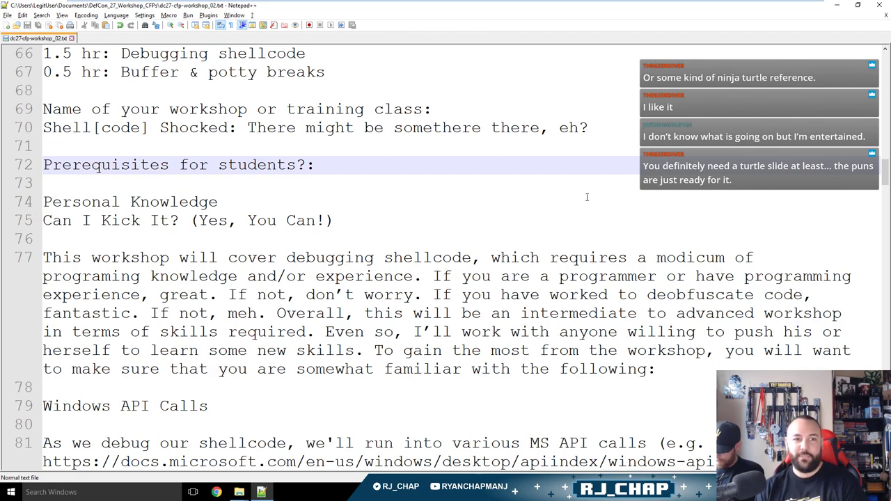
Delete "or have programming experience" from the sentence beginning "If you are a programmer" in the prerequisites paragraph and save the file.
scroll(588, 201, down, 3)
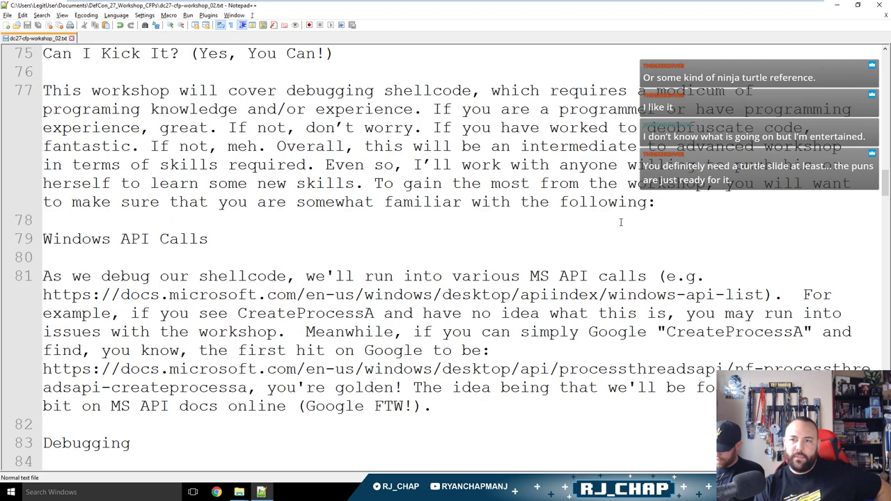
drag(139, 127, 655, 108)
key(BackSpace)
key(ctrl+s)
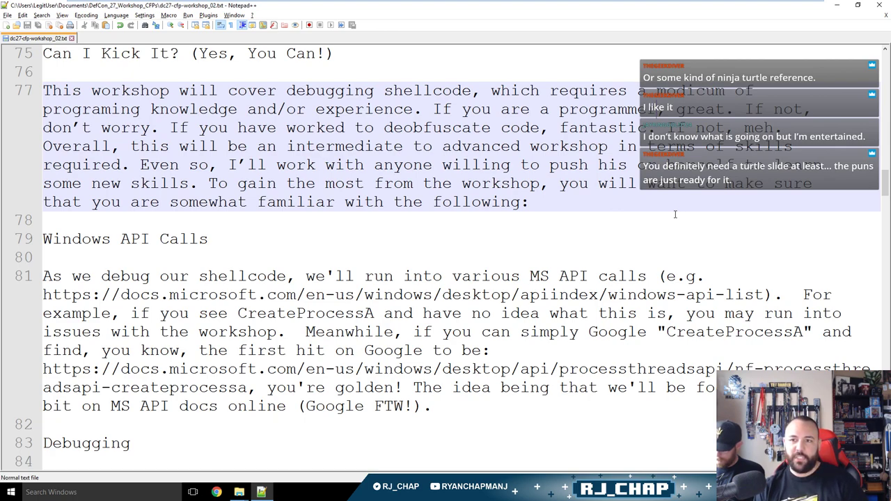
Move the "Virtual Machines (VMs)" heading and its paragraph above the "Debugging" section, keeping blank lines between sections.
scroll(674, 215, down, 3)
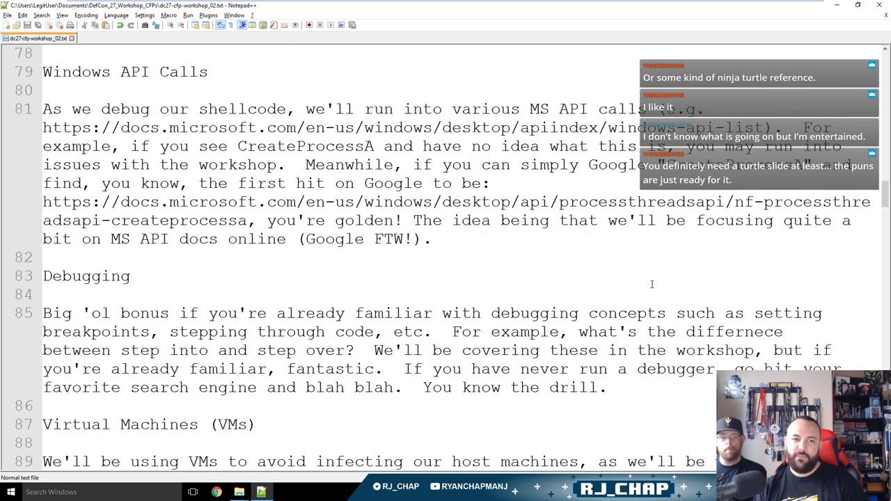
scroll(653, 281, down, 3)
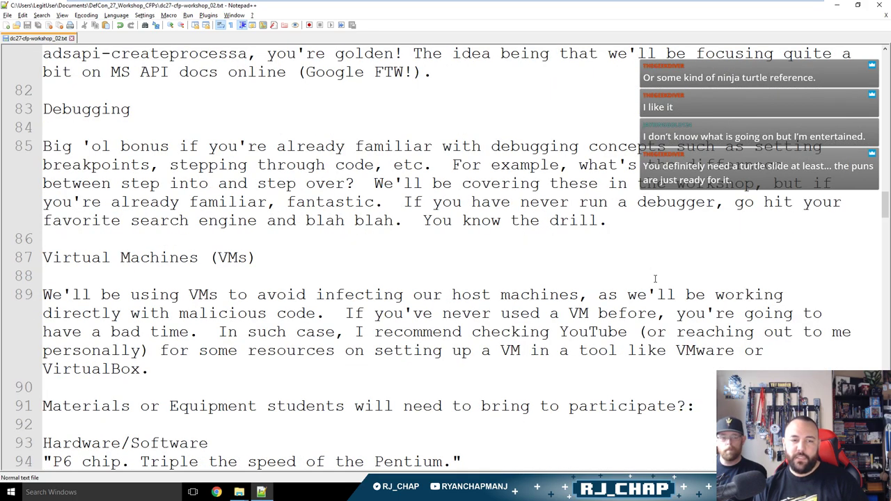
scroll(654, 278, up, 3)
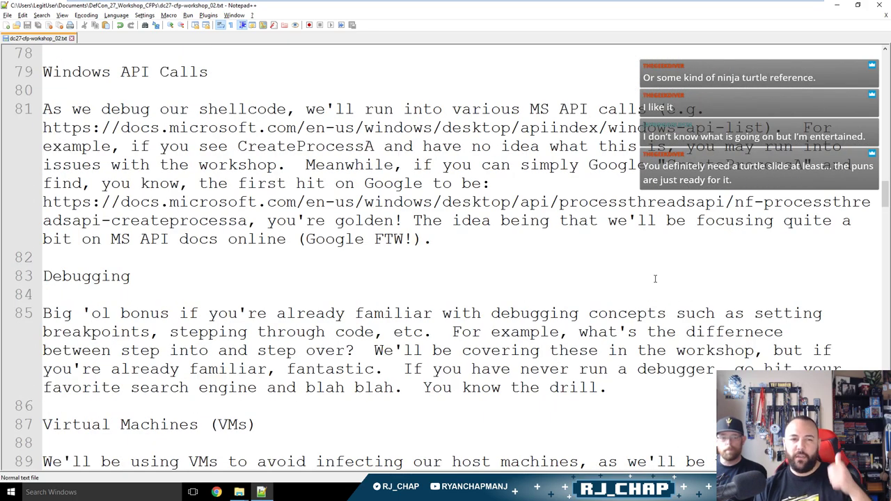
scroll(654, 278, down, 2)
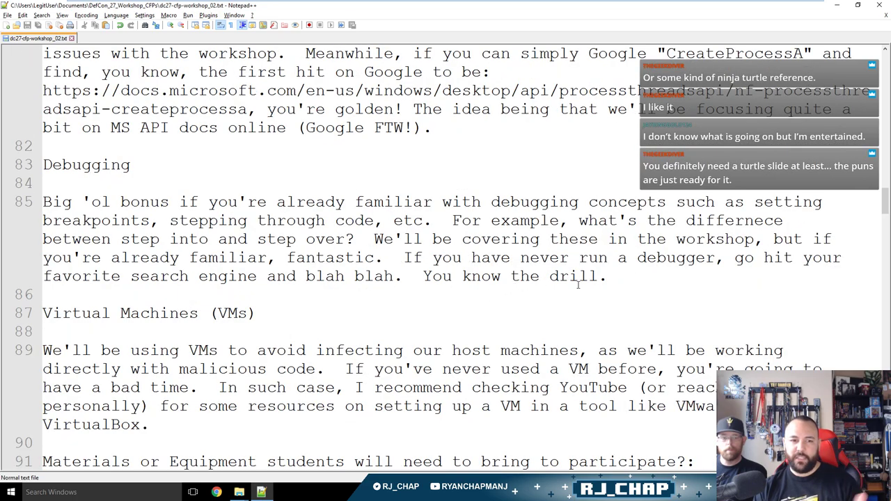
triple_click(540, 288)
scroll(426, 269, down, 1)
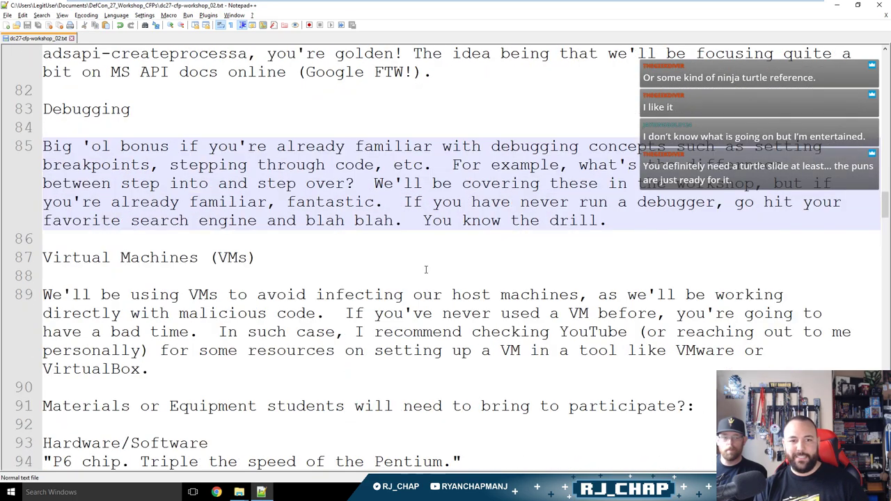
scroll(426, 269, down, 1)
drag(36, 242, 38, 211)
key(ctrl+c)
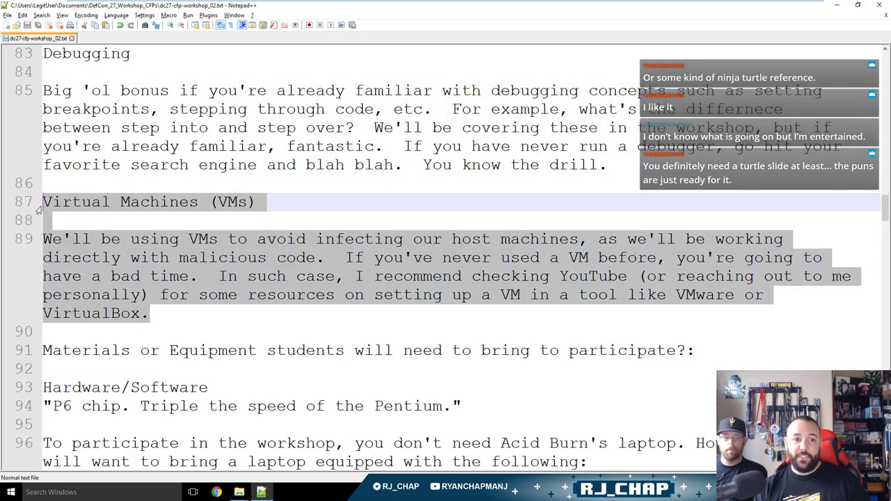
key(Delete)
scroll(154, 202, up, 3)
click(153, 202)
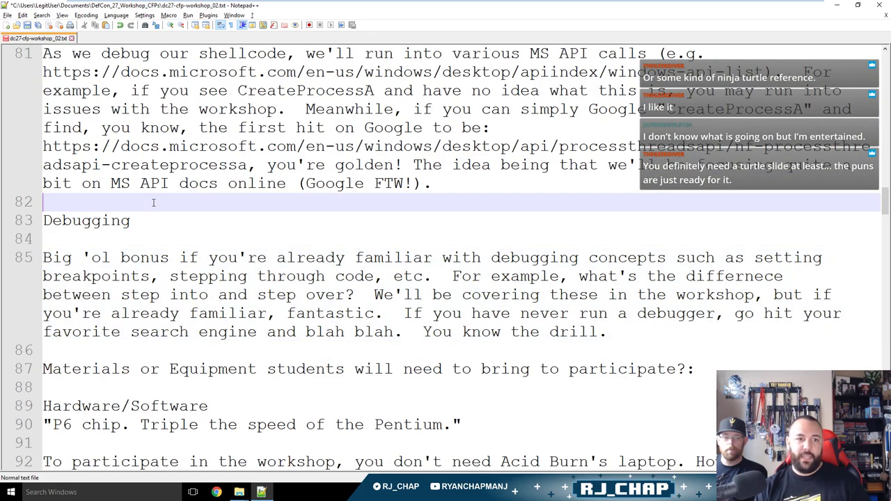
key(Return)
key(ctrl+v)
key(Return)
scroll(298, 280, down, 2)
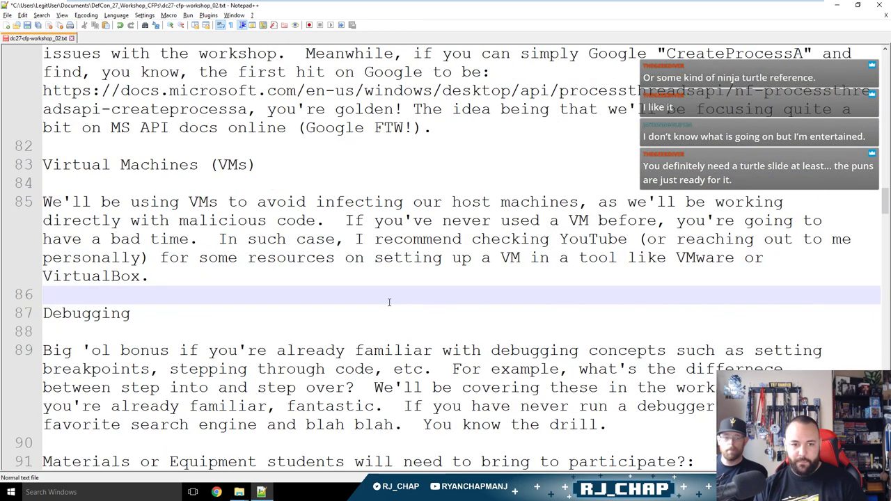
Move the "Virtual Machines (VMs)" and "Debugging" sections together above the "Windows API Calls" section, separated by a blank line.
drag(612, 368, 44, 109)
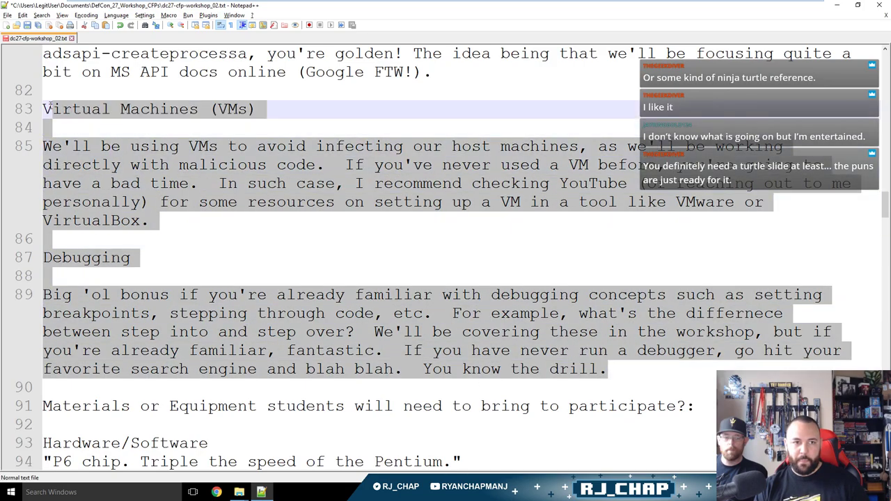
key(ctrl+x)
key(BackSpace)
key(BackSpace)
scroll(328, 220, up, 1)
scroll(329, 219, up, 1)
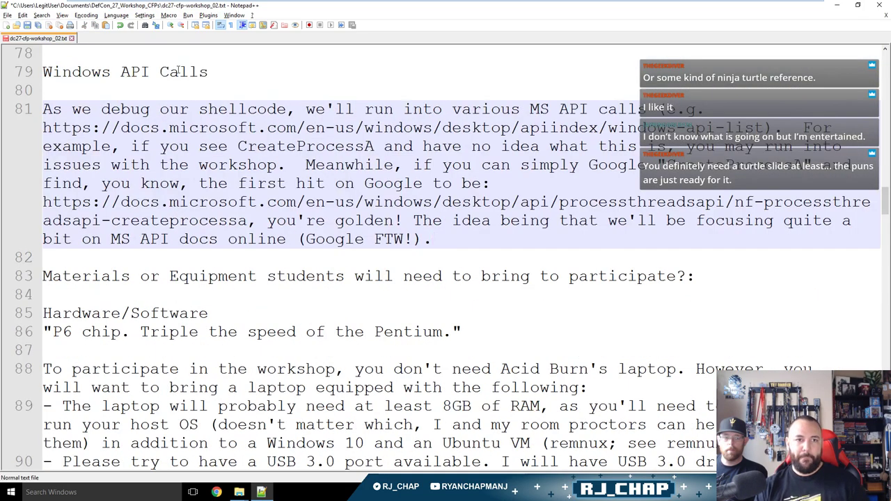
click(255, 60)
key(Return)
key(ctrl+v)
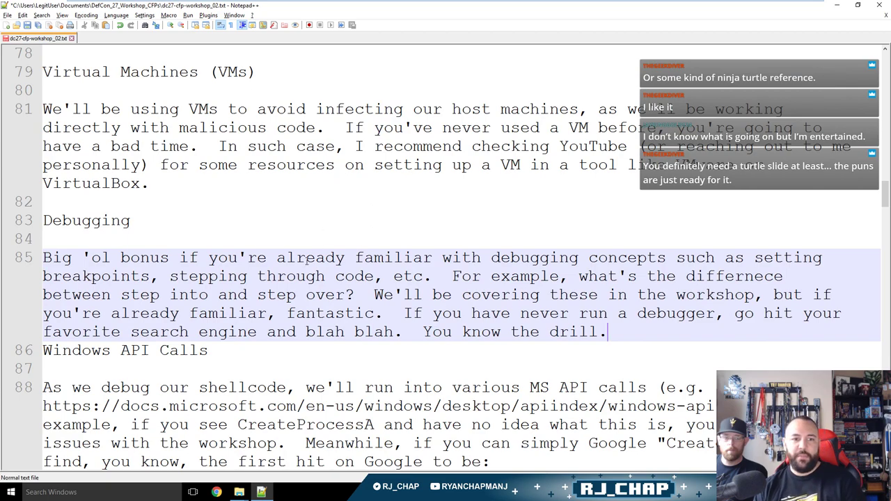
key(Return)
Insert "(in order of importance)" before the colon after "somewhat familiar with the following" and save the file.
scroll(487, 229, up, 3)
click(550, 204)
key(Left)
text((in ord)
text(er of imporra)
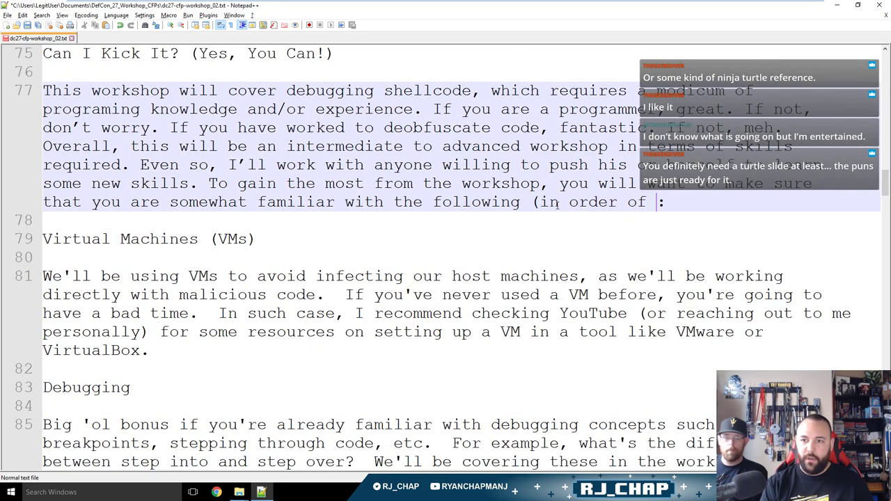
key(BackSpace)
key(BackSpace)
text(tance))
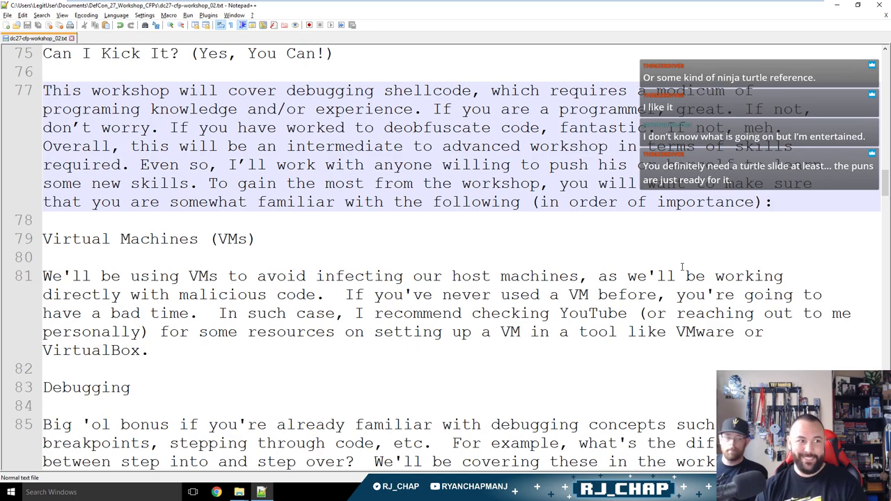
scroll(698, 251, down, 2)
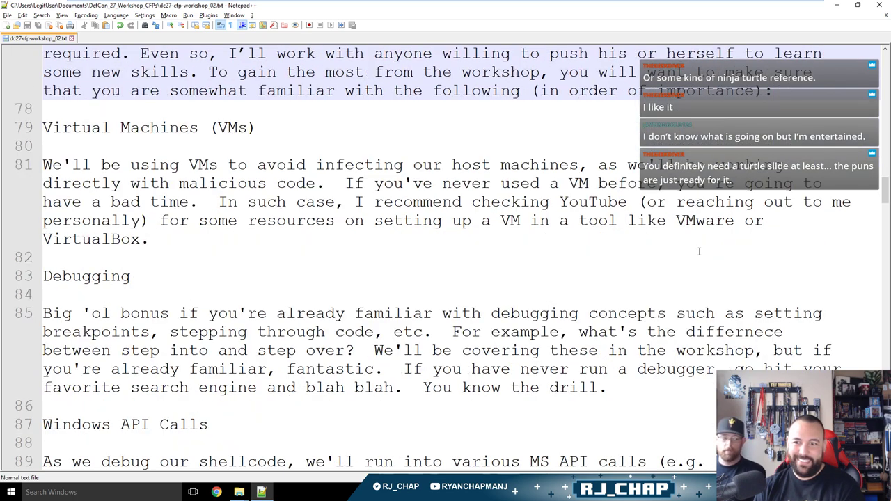
click(223, 245)
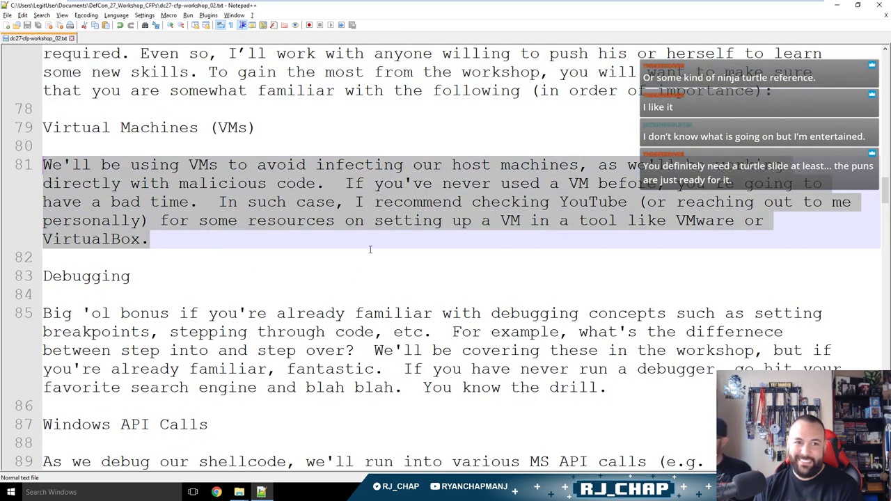
click(371, 249)
scroll(441, 247, down, 4)
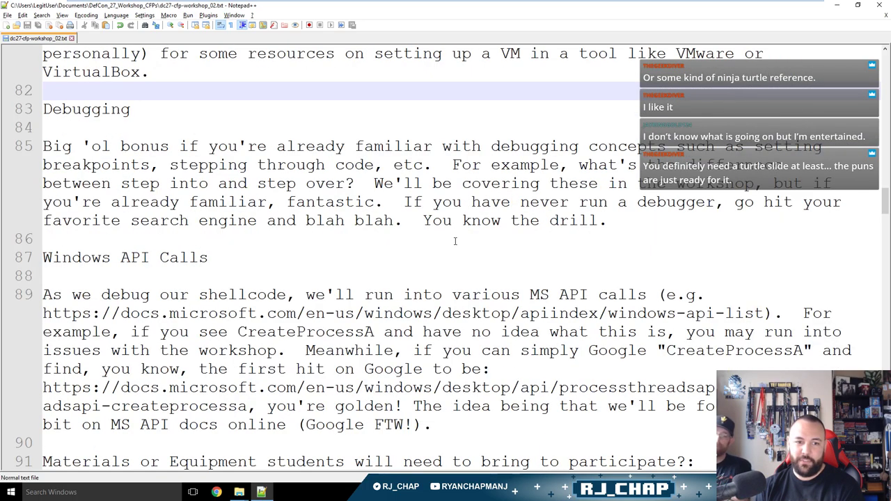
click(510, 318)
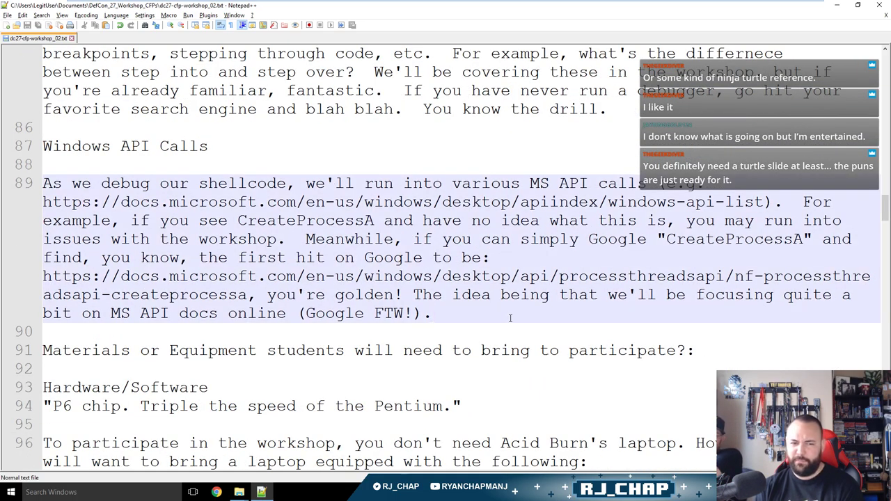
scroll(512, 313, down, 2)
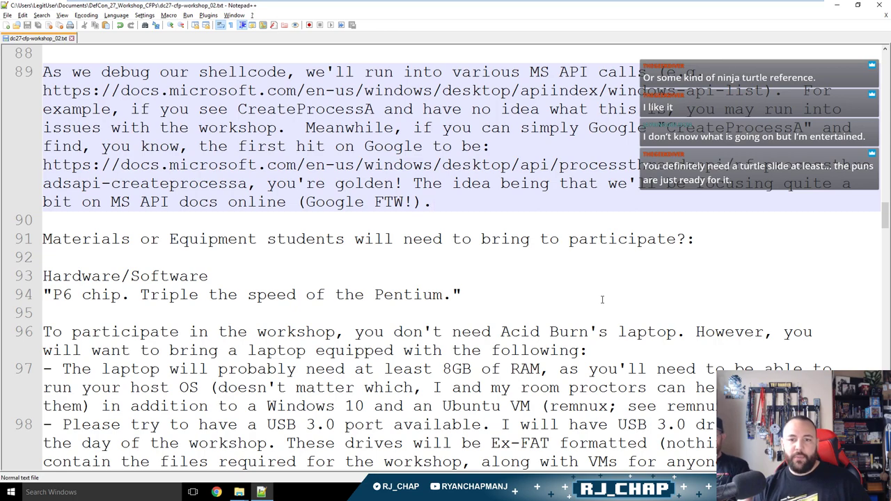
click(676, 332)
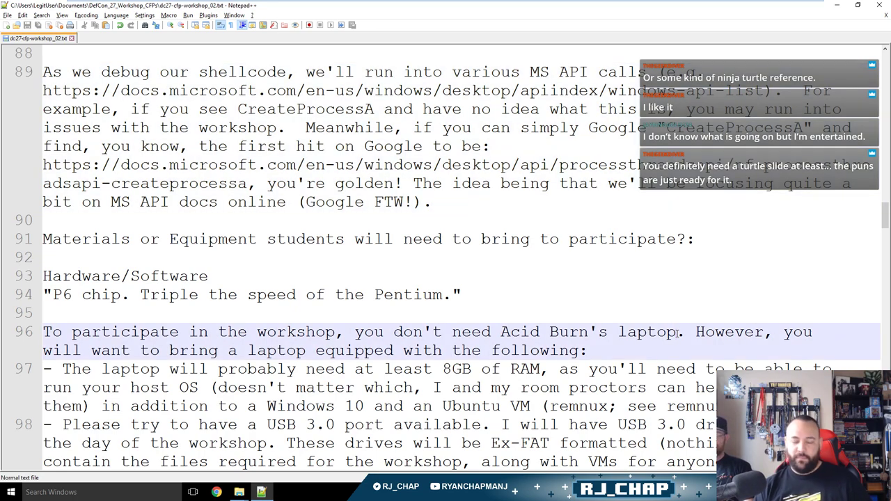
text((actually you need)
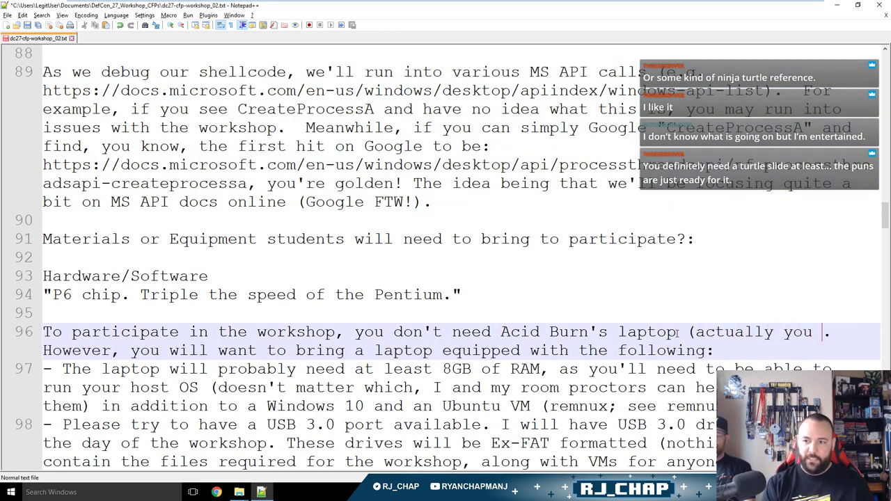
text( much better)
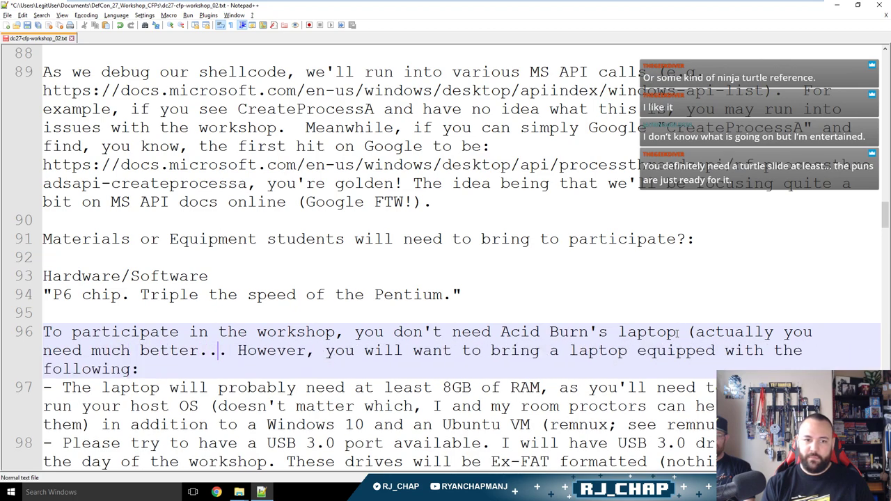
text(!))
key(ctrl+s)
key(Down)
Append "Anything else you'll need will be included with remnux v6!" to the bullet about software for the Windows malware analysis VM.
scroll(628, 278, down, 2)
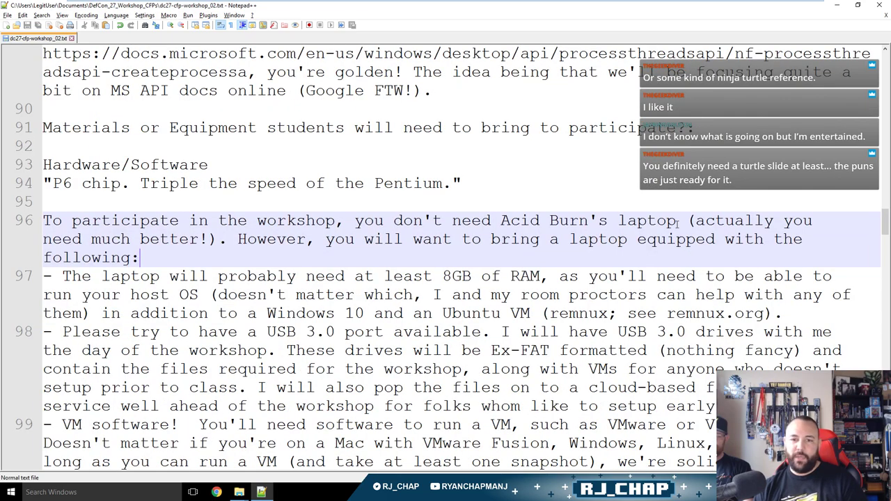
scroll(677, 222, down, 3)
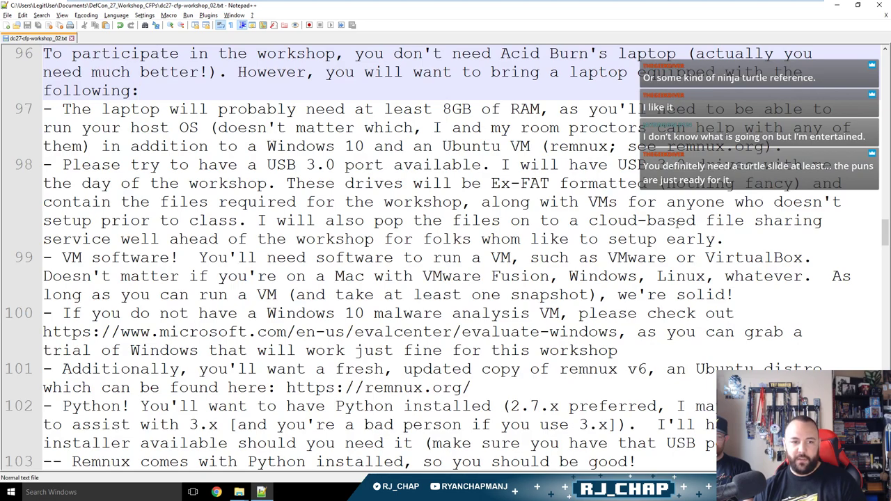
scroll(677, 222, down, 1)
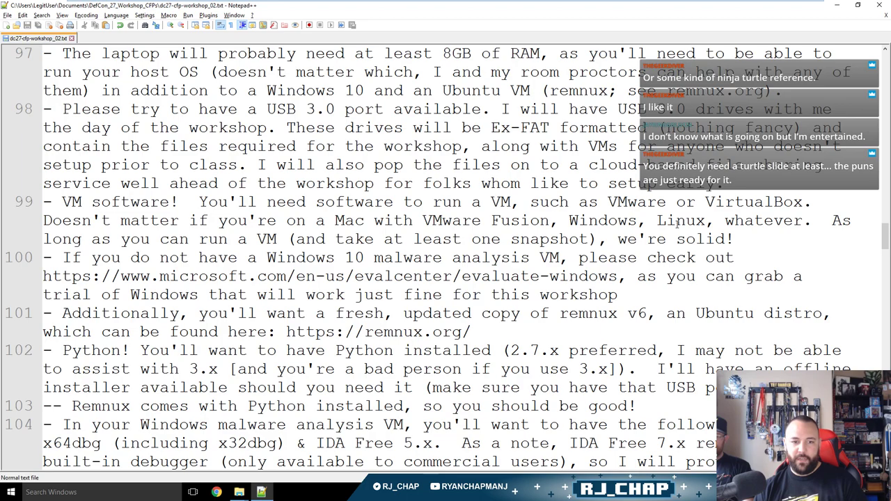
scroll(677, 221, down, 1)
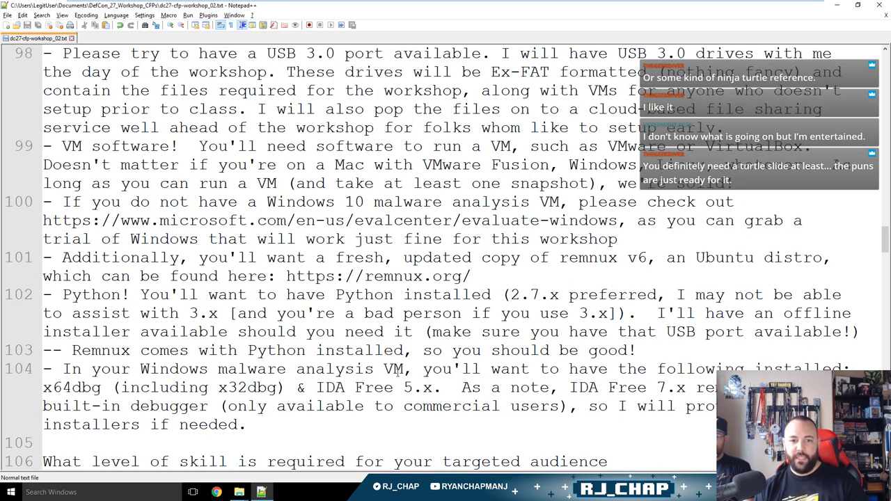
click(419, 427)
scroll(428, 425, down, 3)
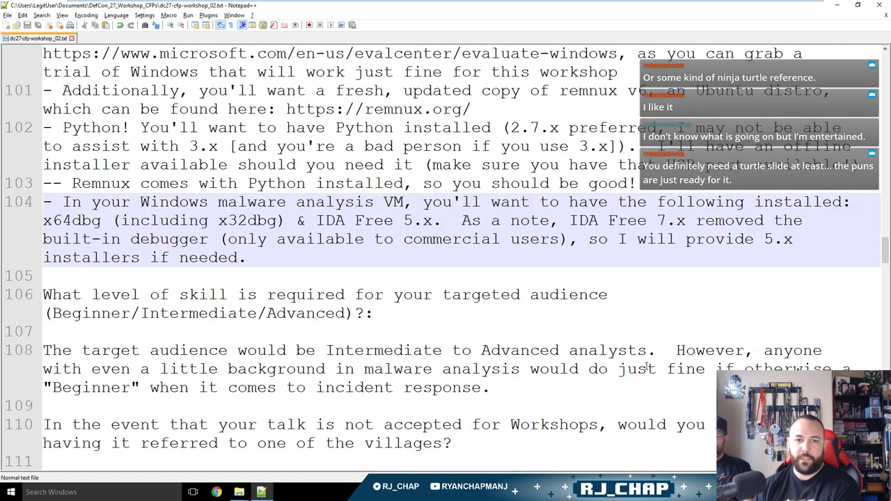
text(A)
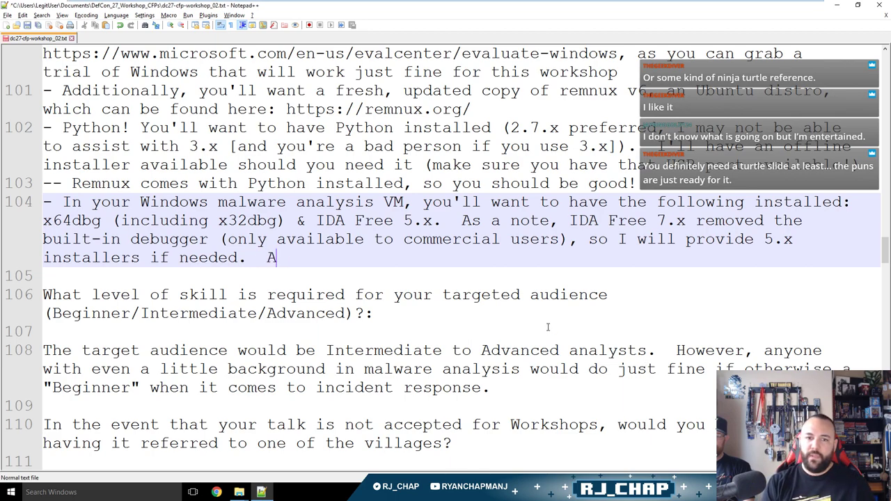
text(nything else you'll ne)
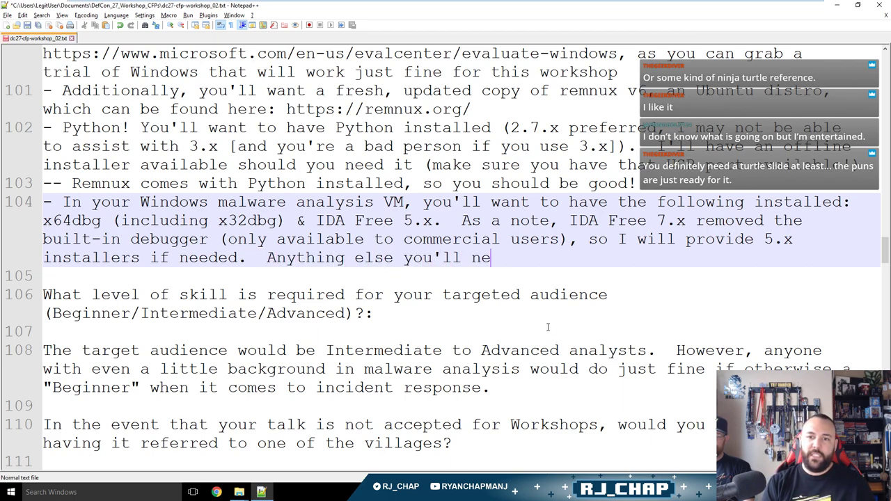
text(ed will be included )
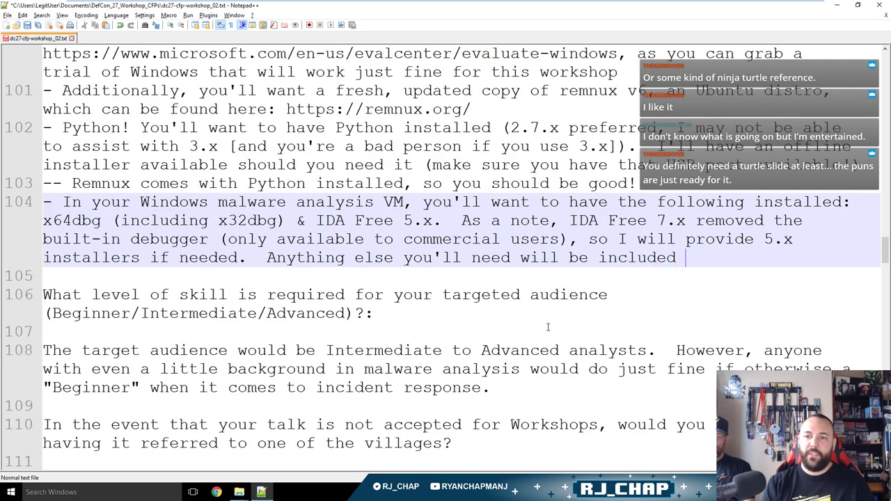
text(with remnux v56)
key(BackSpace)
text(6)
key(BackSpace)
key(BackSpace)
text(6!)
Delete the "[REVIEW]" line below the abstract paragraph and save the file.
scroll(516, 331, down, 2)
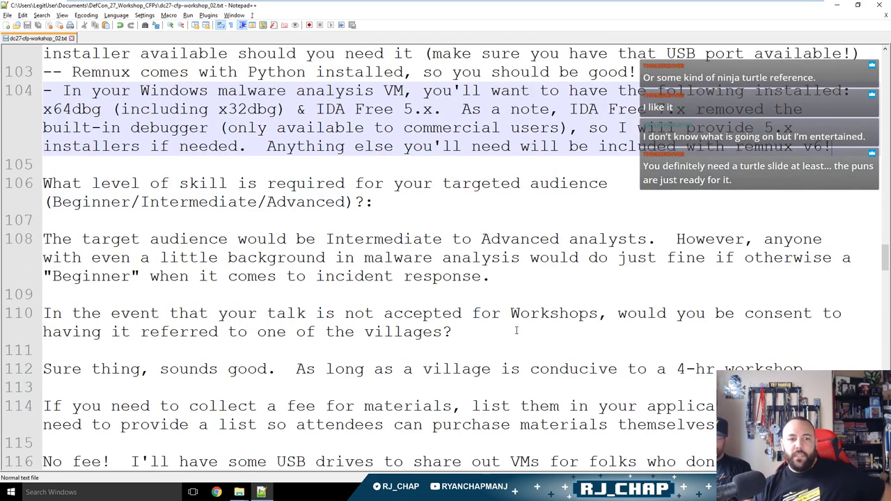
scroll(512, 324, down, 1)
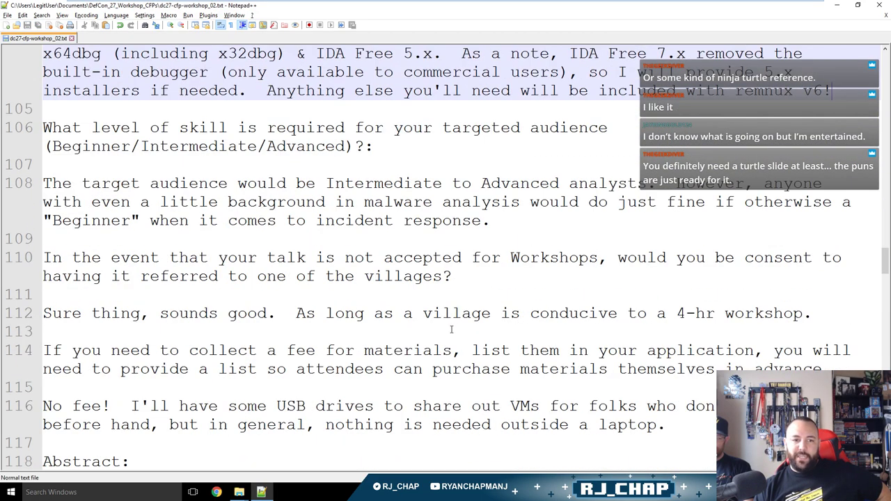
click(830, 313)
scroll(636, 339, down, 2)
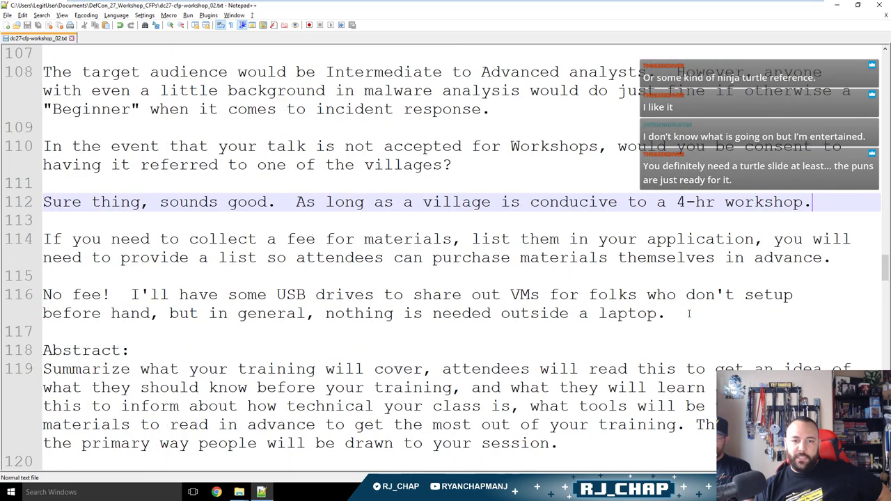
scroll(689, 313, down, 1)
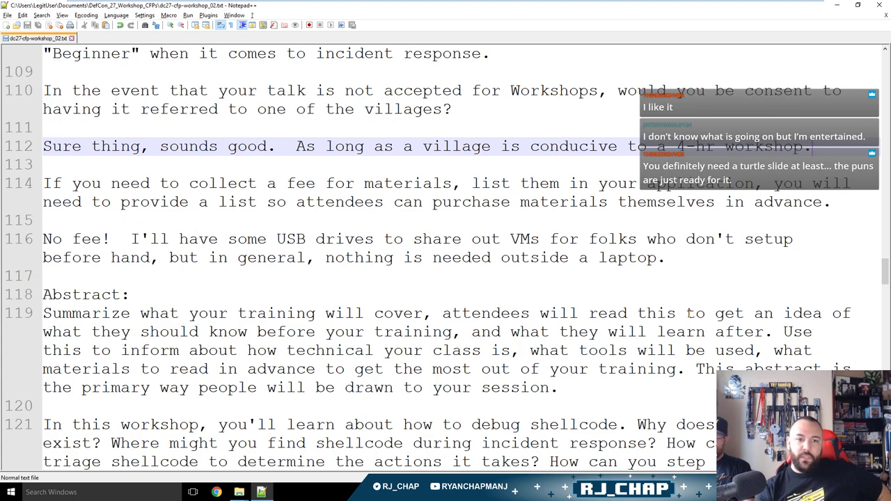
scroll(643, 324, down, 3)
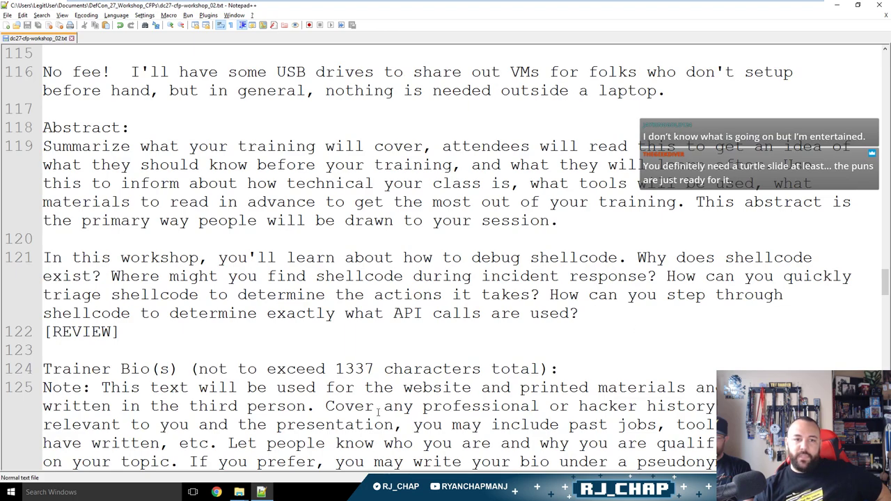
click(251, 332)
key(shift+Home)
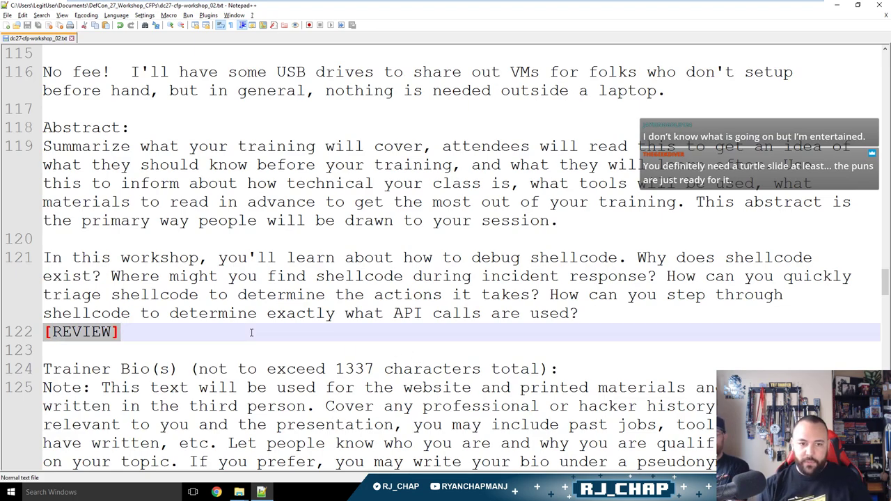
key(BackSpace)
key(BackSpace)
key(ctrl+s)
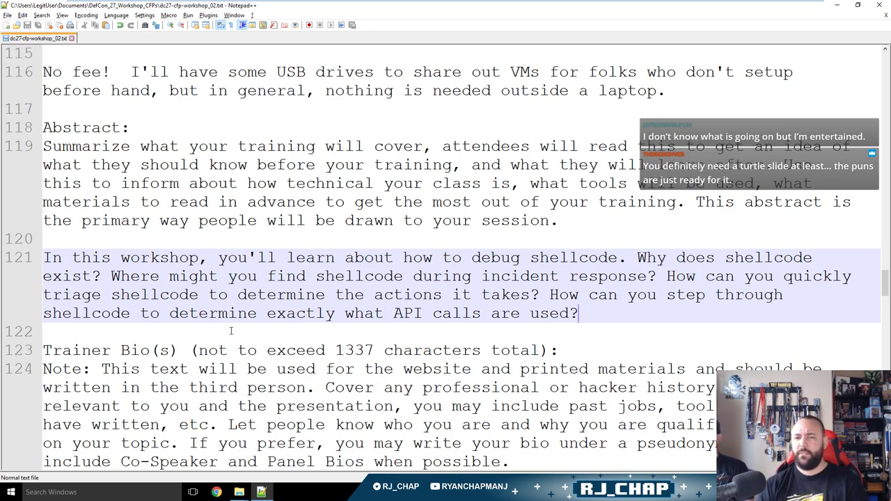
Remove "about" from the abstract's opening sentence so it reads "you'll learn how to debug shellcode", and save the file.
double_click(375, 258)
key(BackSpace)
key(BackSpace)
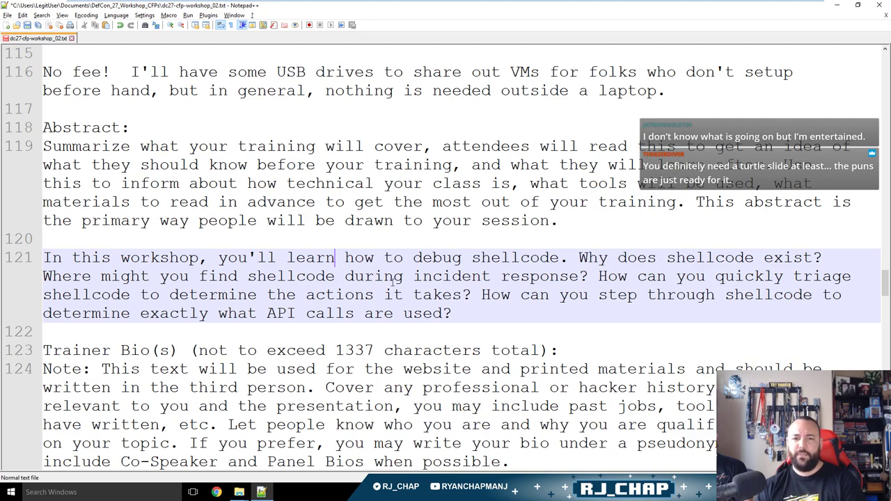
key(ctrl+s)
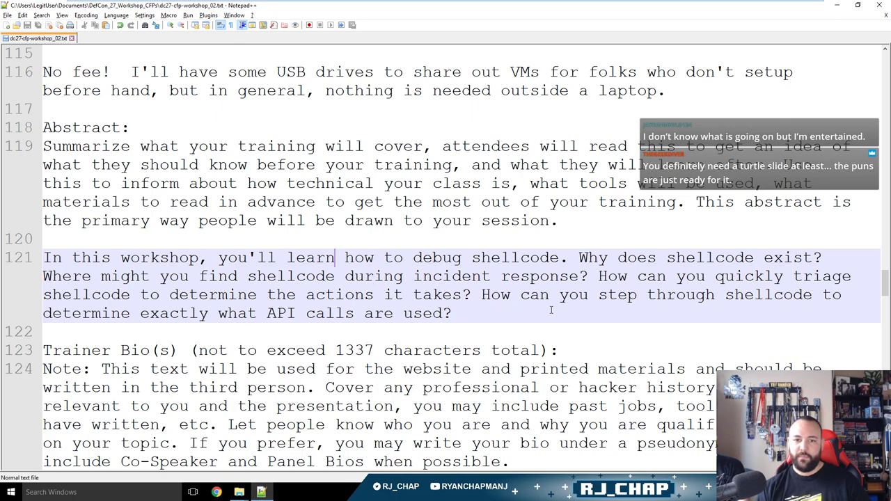
text(These questions)
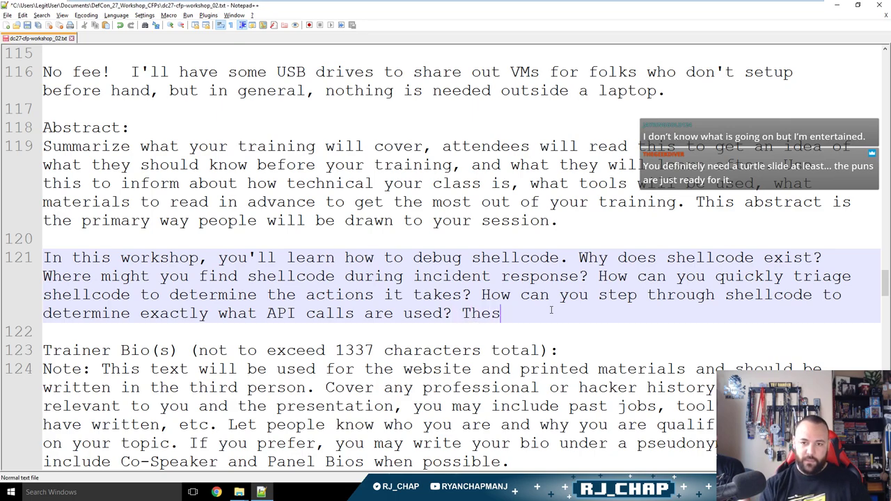
key(BackSpace)
key(BackSpace)
key(BackSpace)
key(BackSpace)
key(BackSpace)
key(BackSpace)
key(BackSpace)
key(BackSpace)
text(uestio)
key(BackSpace)
key(BackSpace)
key(BackSpace)
key(BackSpace)
key(BackSpace)
key(BackSpace)
key(BackSpace)
key(BackSpace)
key(BackSpace)
key(BackSpace)
key(BackSpace)
key(BackSpace)
key(BackSpace)
Add "The workshop uses a hands-on method to train analysts to answer these questions, among many more." to the end of the abstract paragraph.
text(The worksho)
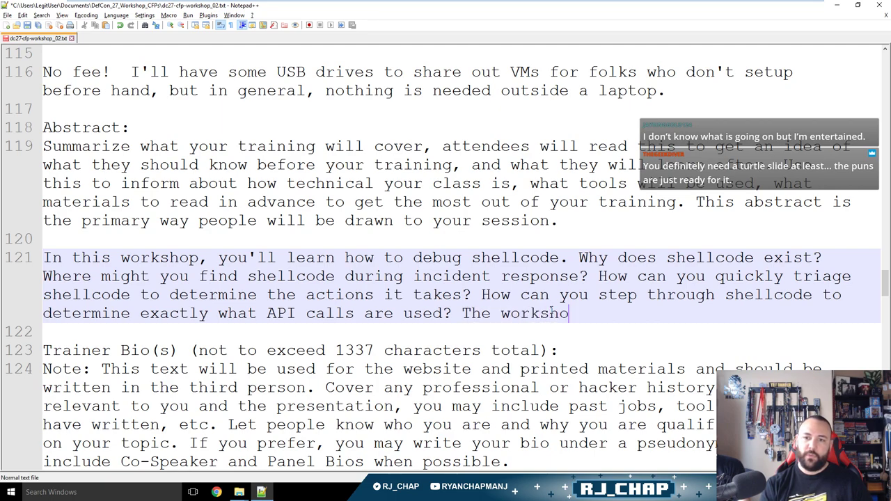
text(p uses a hands-on method to)
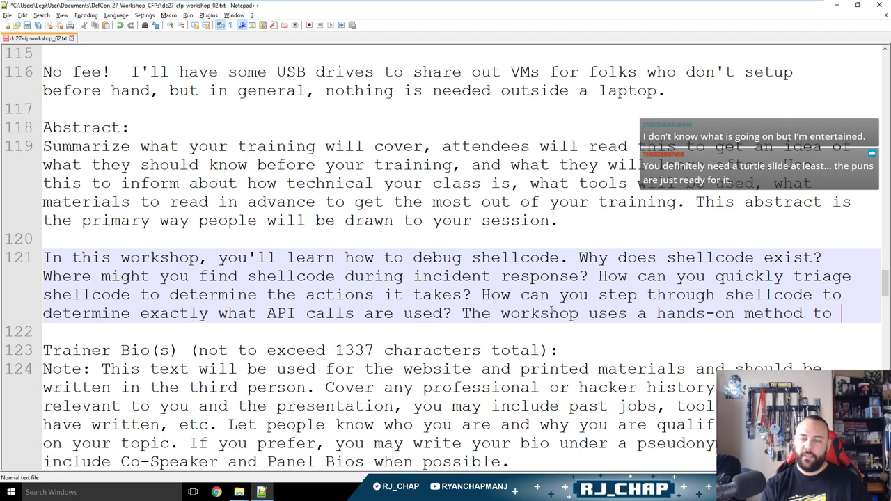
text(train th)
key(BackSpace)
key(BackSpace)
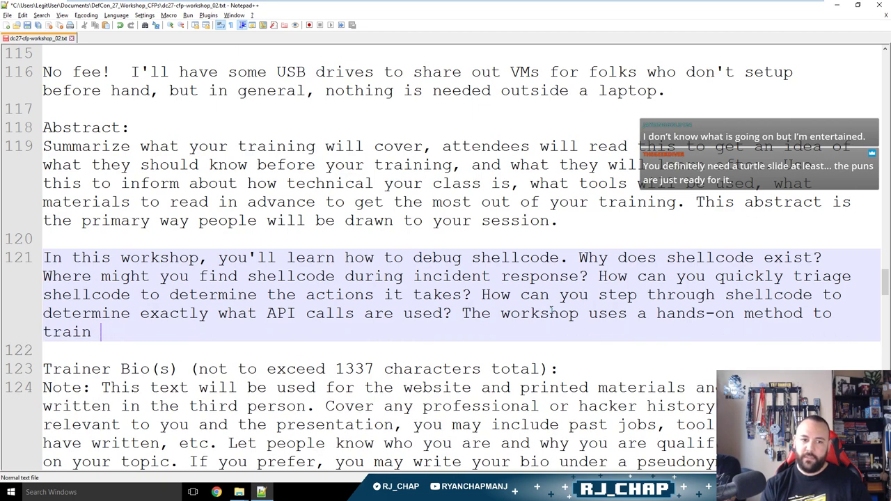
text(analysts to ans)
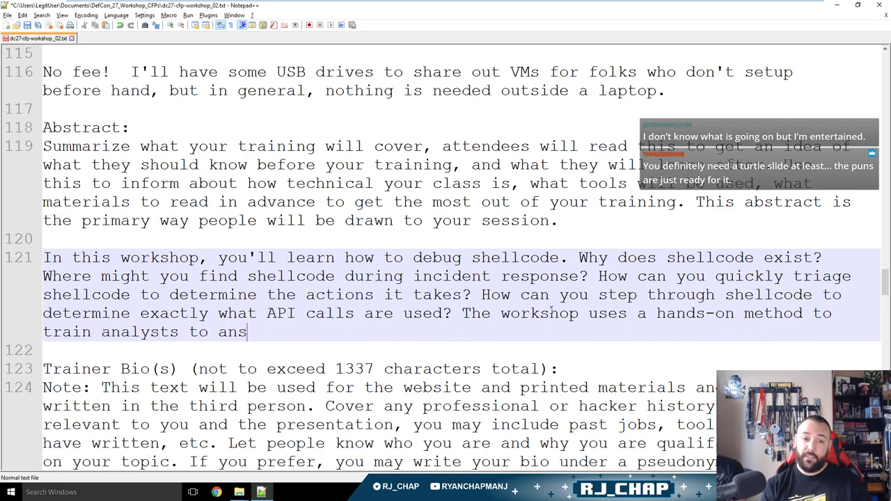
text(wer these questions, )
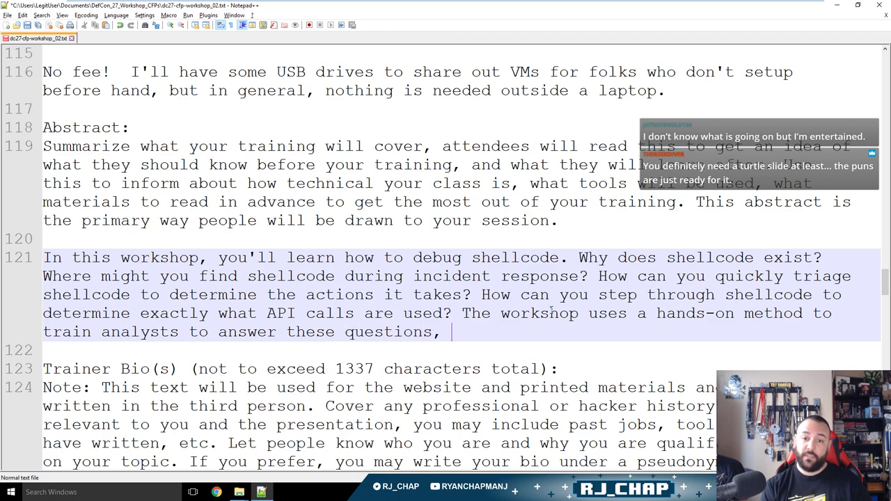
text(among many more. )
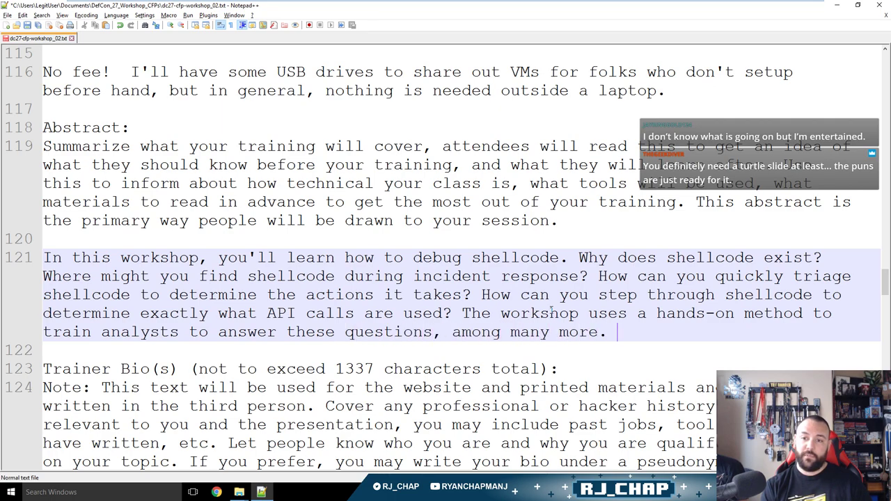
Append "Stop escalating to your malware team (or 3rd party analysis team), and" to the end of the abstract paragraph.
text(Stop )
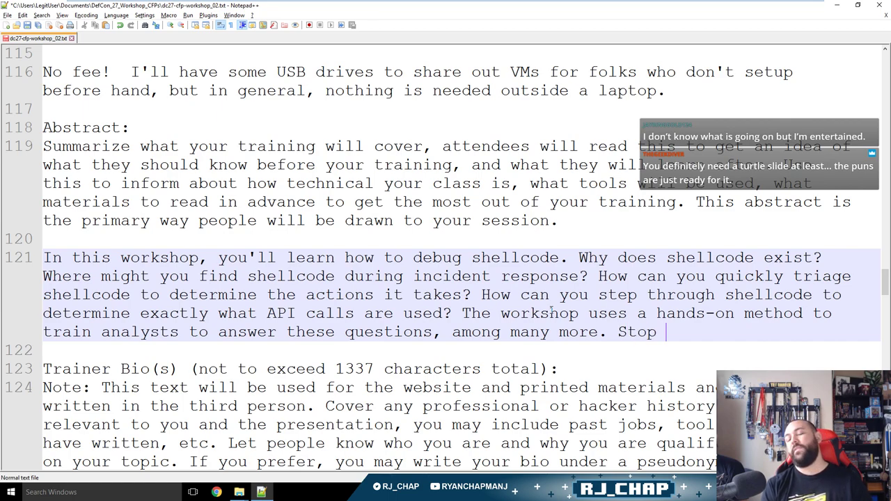
text(esclat)
key(BackSpace)
key(BackSpace)
key(BackSpace)
text(alating )
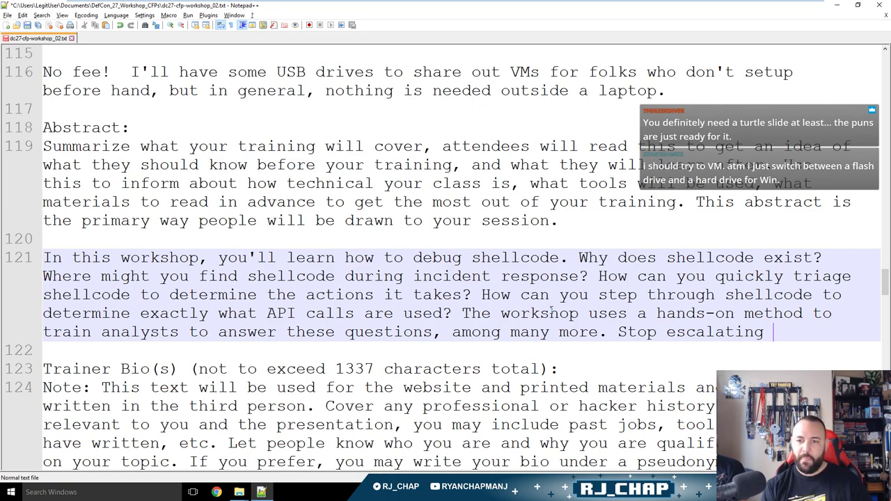
text(to your malware team (or 3rd party analysis team), and )
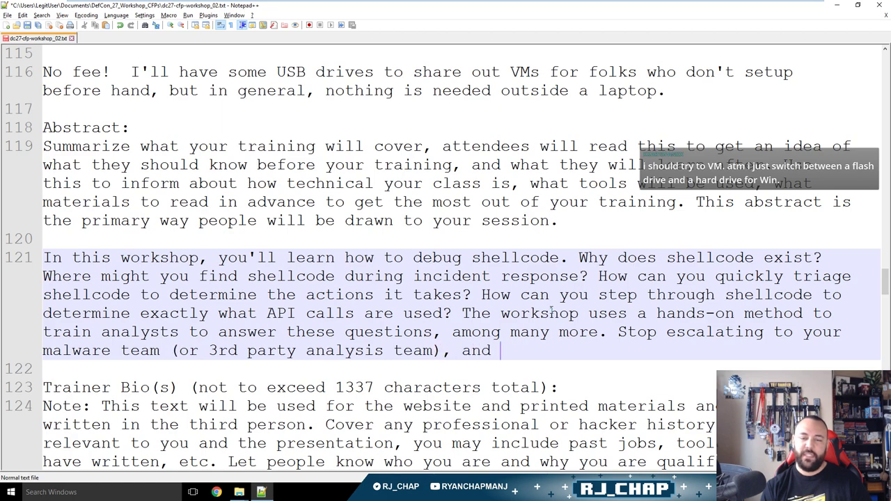
Finish the abstract's closing sentence with "begin digging into shellcode yourself!" and save the file.
text(get d)
key(BackSpace)
key(BackSpace)
key(BackSpace)
key(BackSpace)
key(BackSpace)
text(begin digging in)
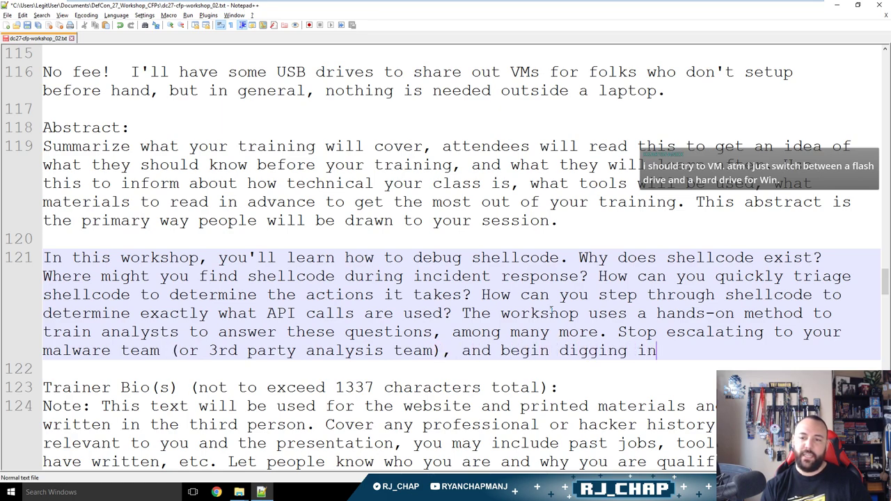
text(to your)
key(BackSpace)
key(BackSpace)
key(BackSpace)
key(BackSpace)
key(BackSpace)
key(BackSpace)
key(BackSpace)
key(BackSpace)
key(BackSpace)
key(BackSpace)
text(into shellcod)
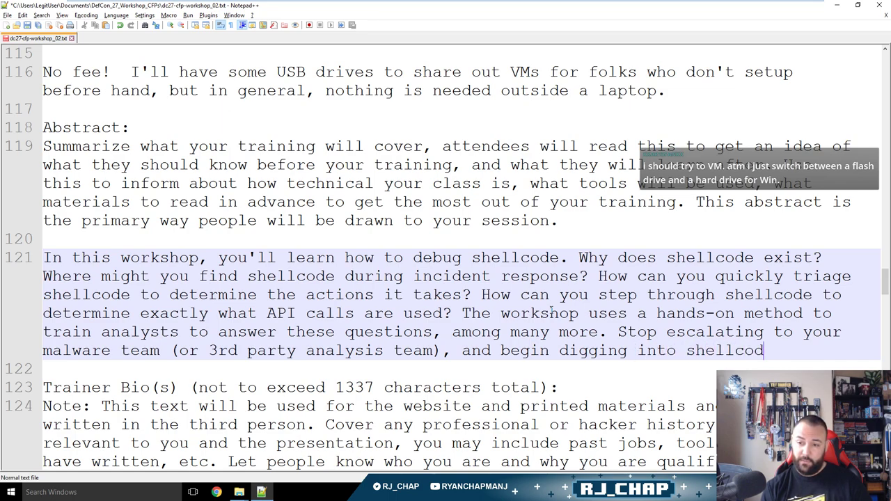
text(e yourself!)
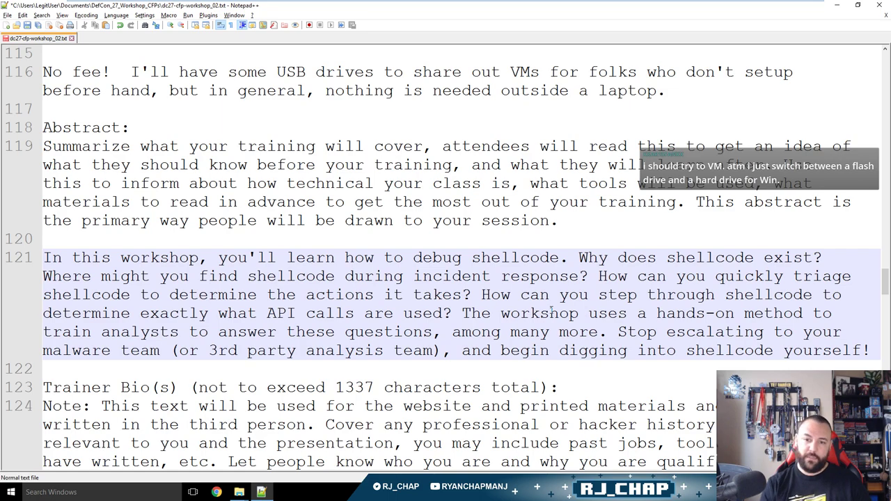
scroll(552, 311, down, 2)
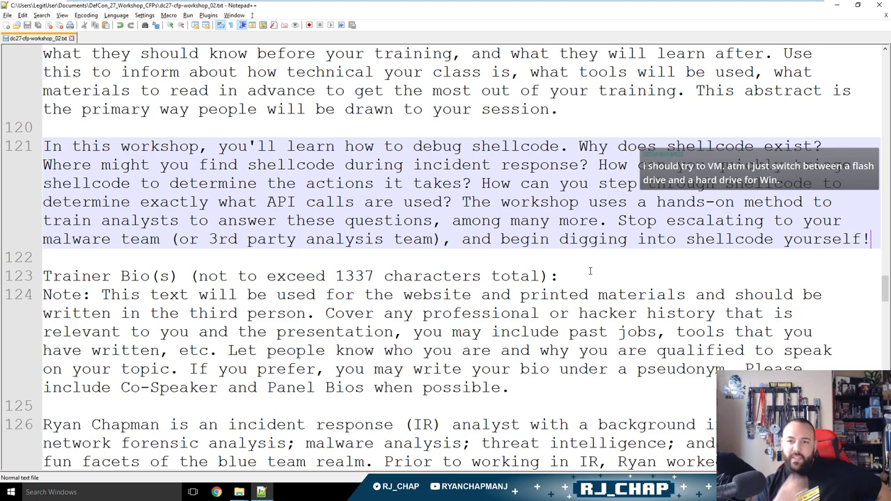
Remove the comma after "(or 3rd party analysis team)" in the abstract and save the file.
click(450, 239)
key(BackSpace)
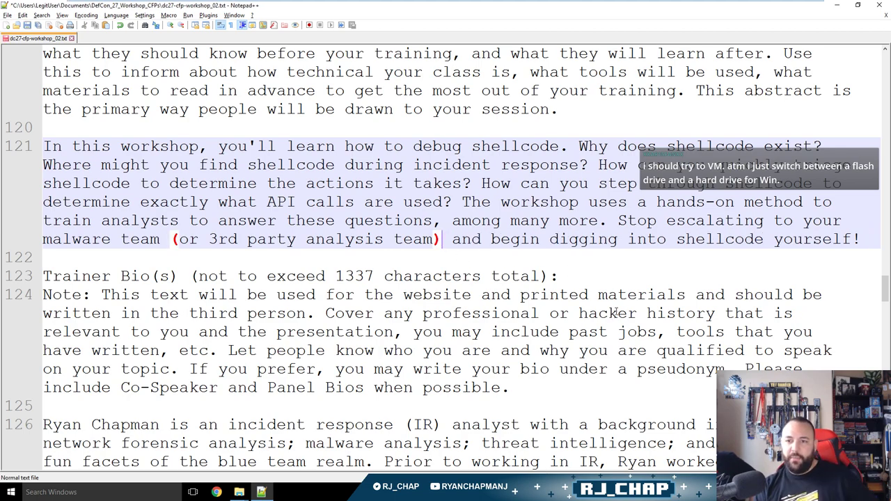
click(763, 273)
click(773, 256)
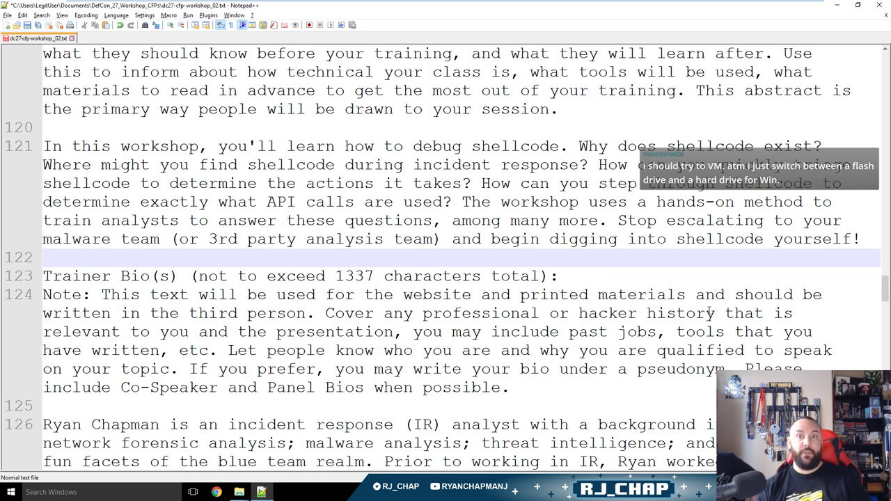
click(656, 269)
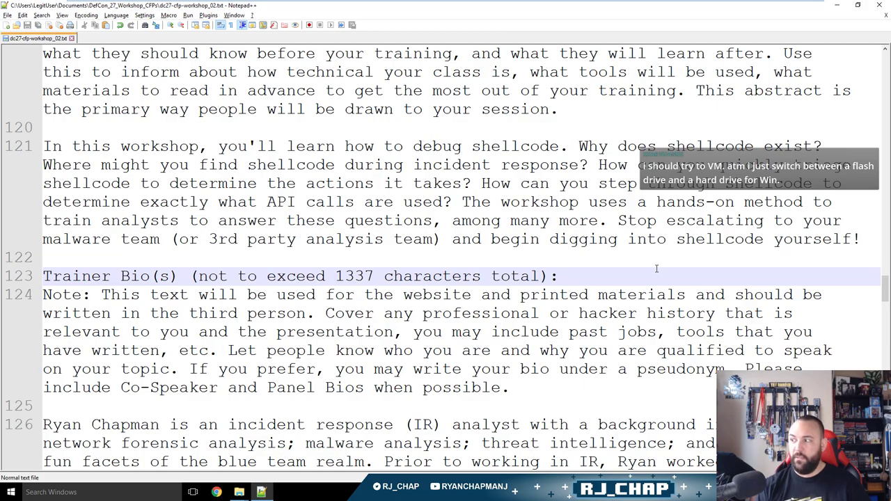
Read the trainer bio and the Detailed Outline's shellcode overview section down to the CVE line.
scroll(642, 266, down, 7)
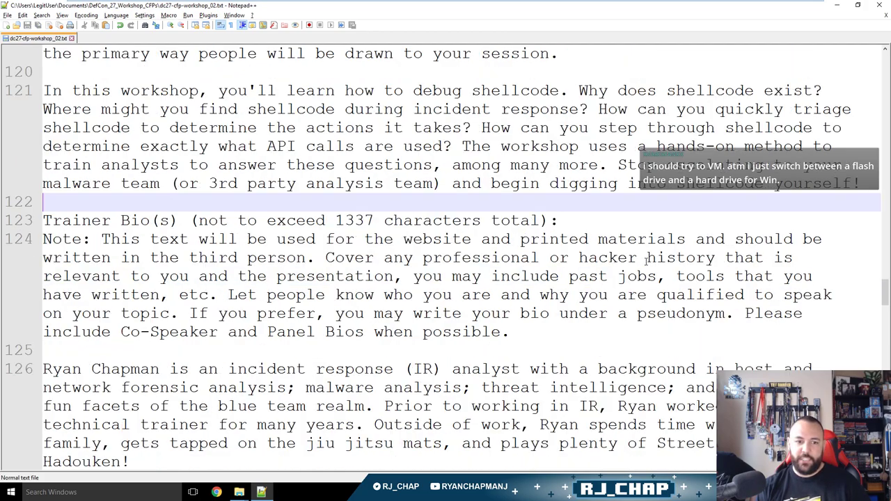
scroll(646, 260, down, 1)
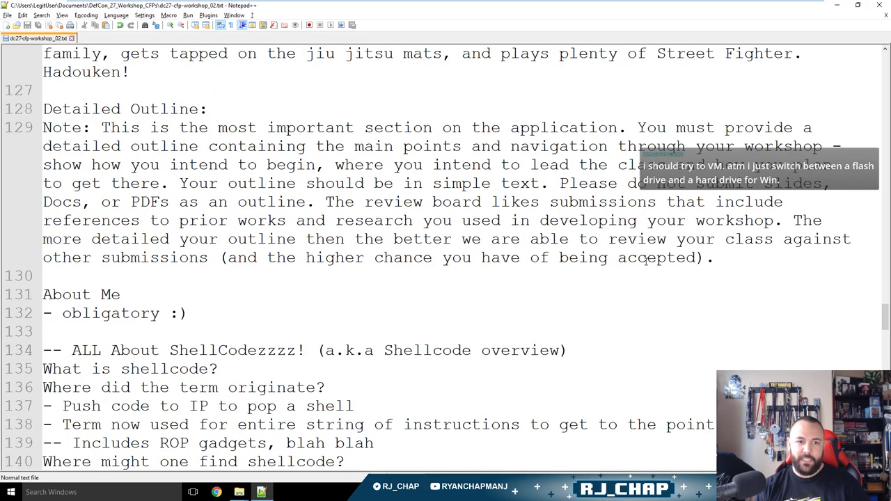
scroll(646, 260, down, 2)
click(257, 199)
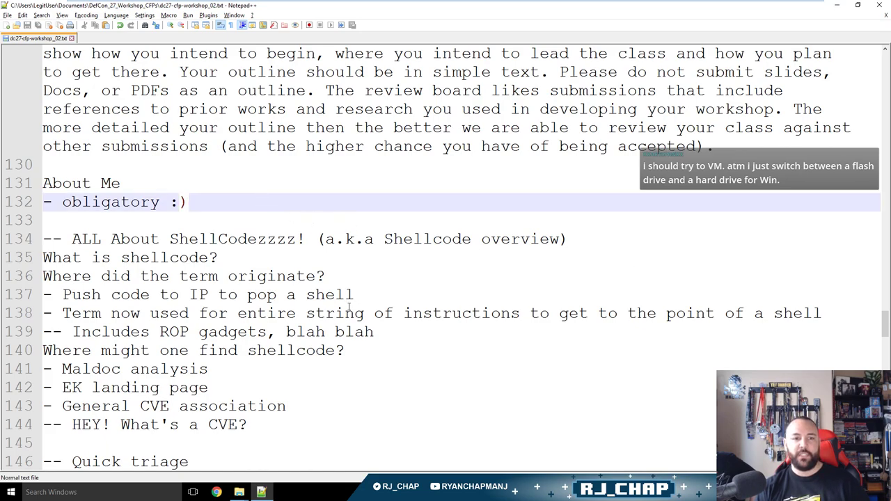
click(465, 259)
click(453, 273)
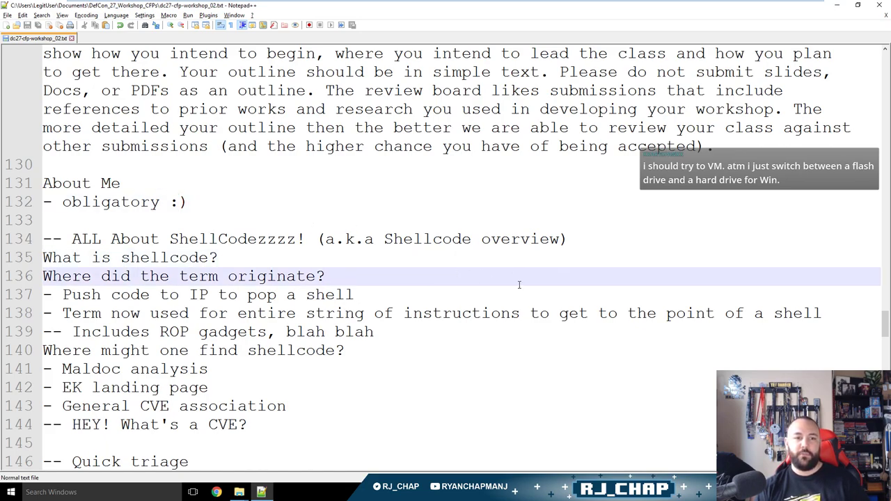
scroll(583, 282, down, 1)
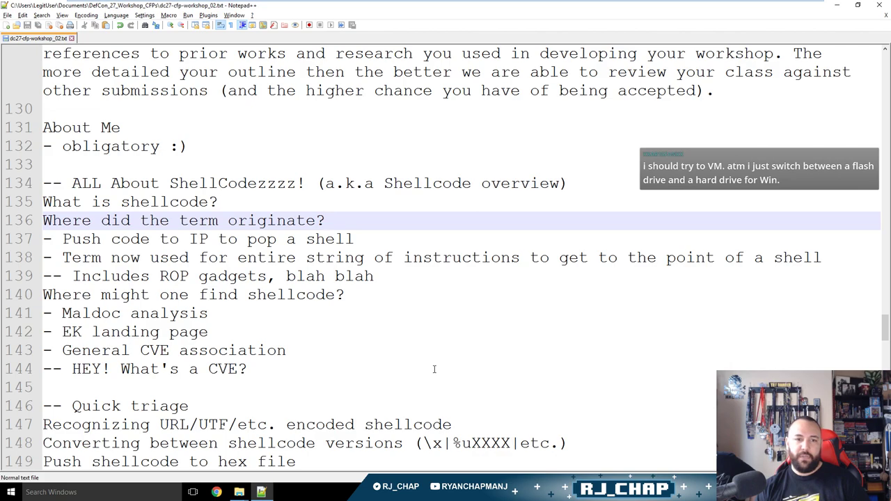
click(437, 314)
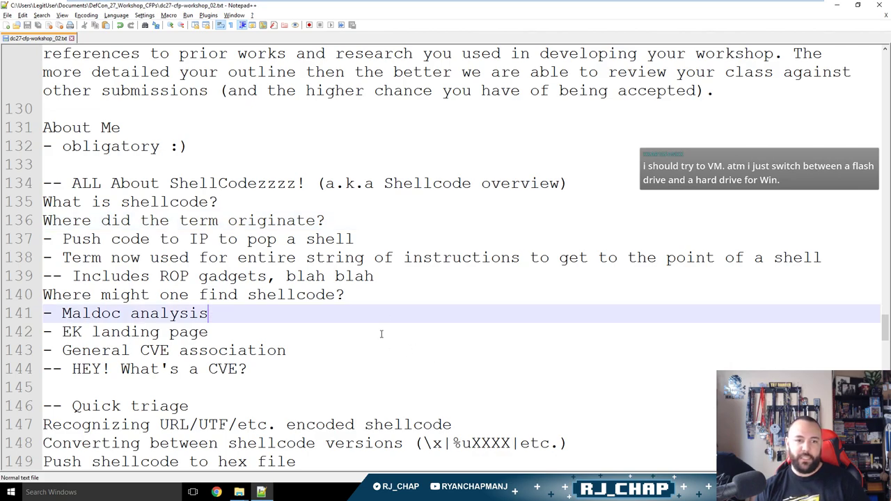
click(382, 334)
click(378, 349)
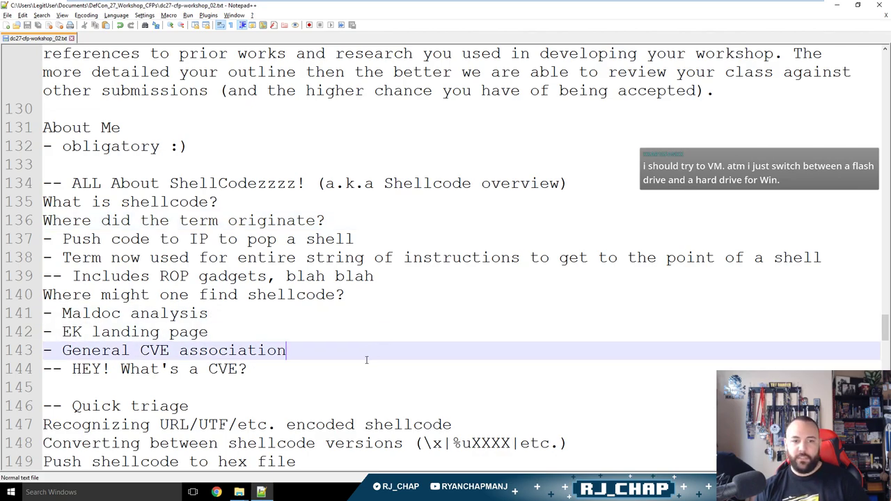
click(362, 369)
scroll(565, 324, down, 2)
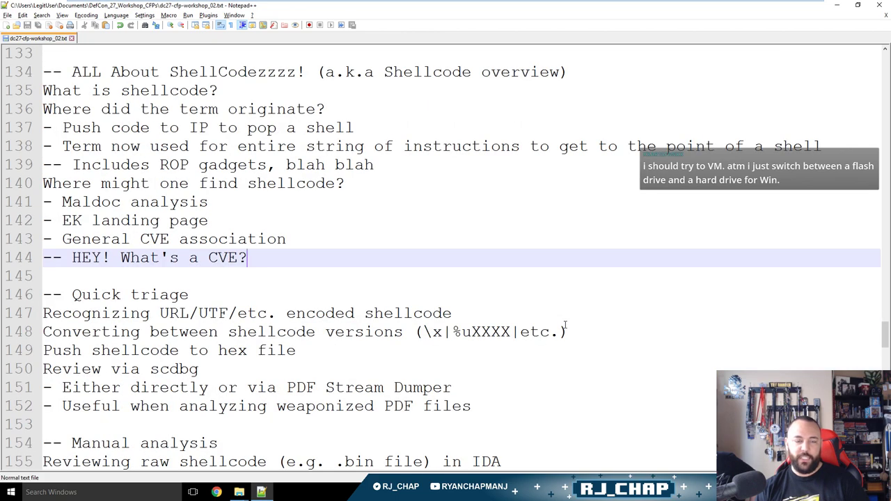
Examine the outline's Quick triage, Manual analysis, Shellcode Shenanigans and Debugger review sections.
click(523, 321)
click(649, 338)
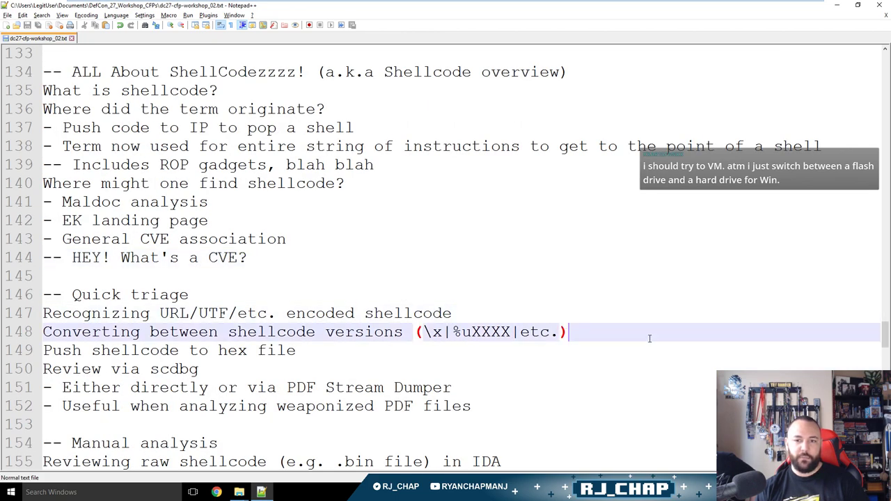
click(571, 357)
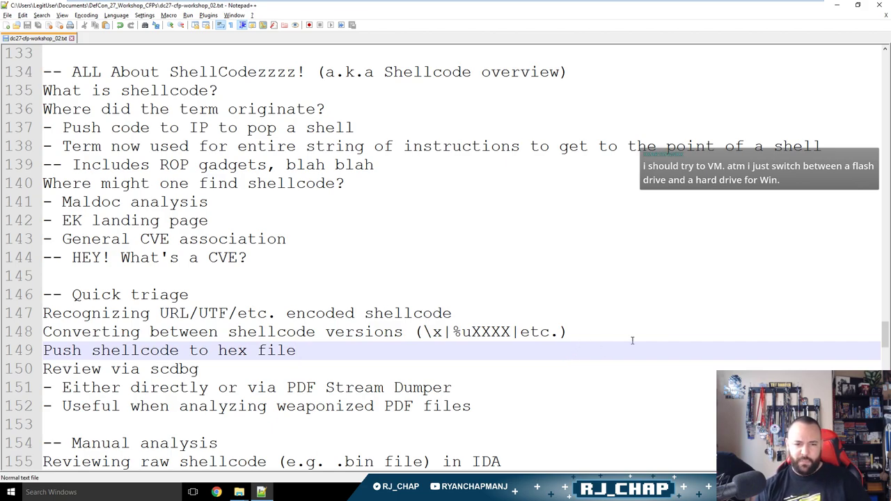
scroll(630, 340, down, 5)
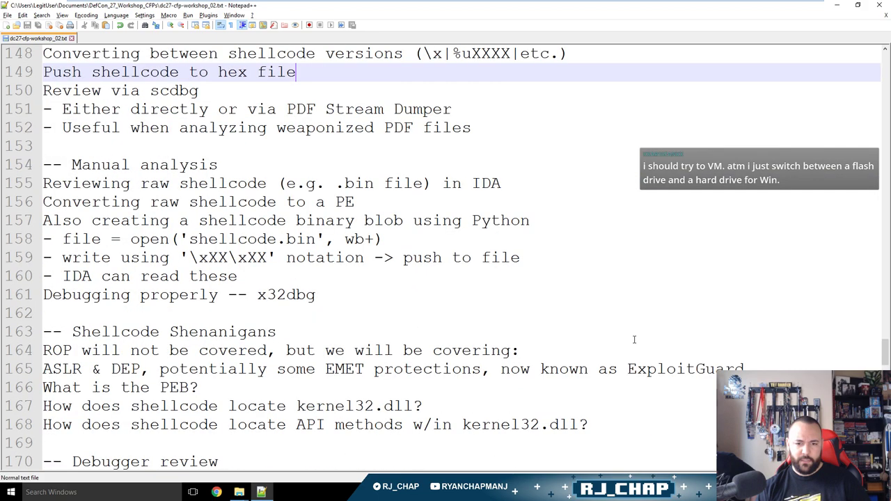
scroll(634, 339, up, 1)
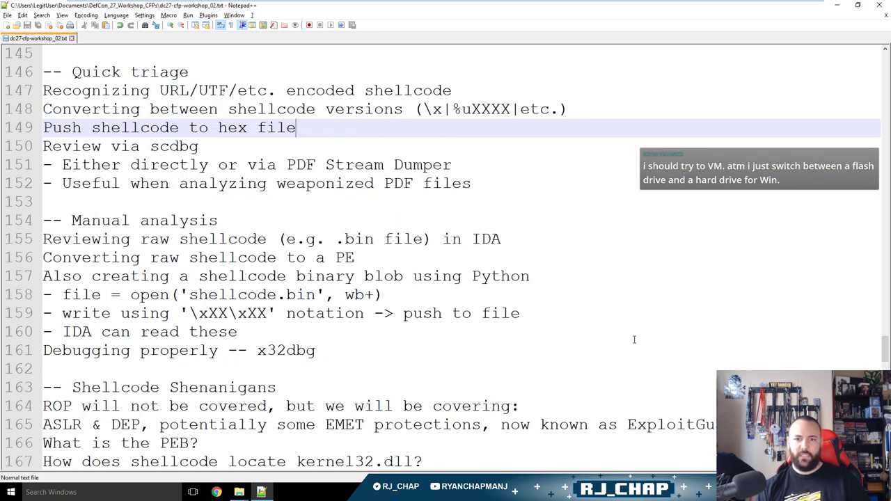
scroll(634, 339, down, 2)
scroll(633, 339, down, 2)
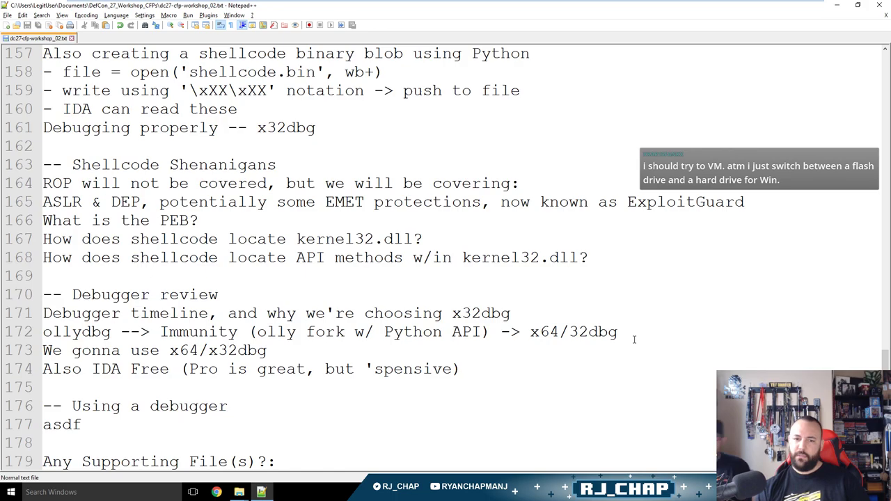
scroll(634, 339, up, 4)
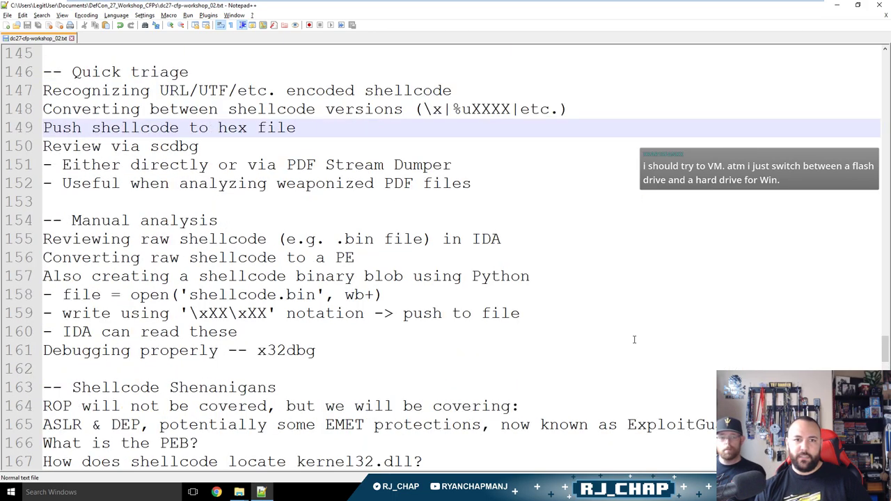
Change "hex file" to "PE file" in the Quick triage section and add the bullet "- Many options, shellcode2exe.py," below it.
key(ctrl+shift+Left)
key(ctrl+shift+Left)
text(PE file)
key(Return)
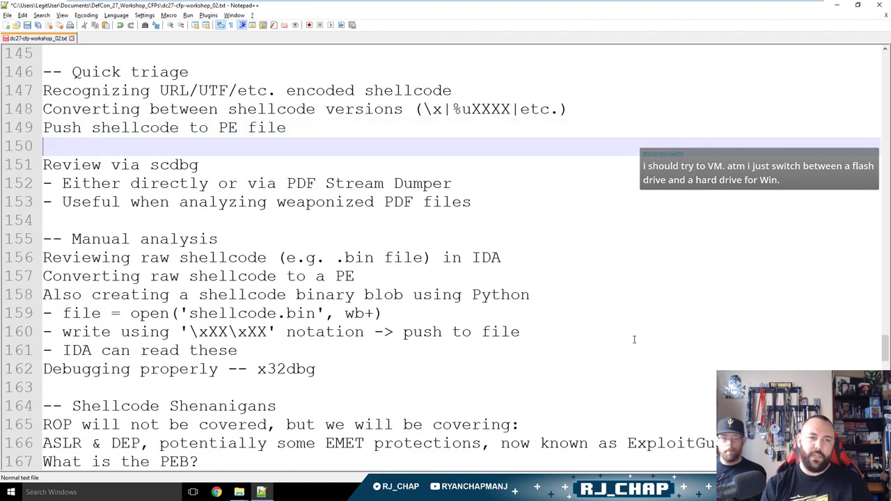
text(- Many opti)
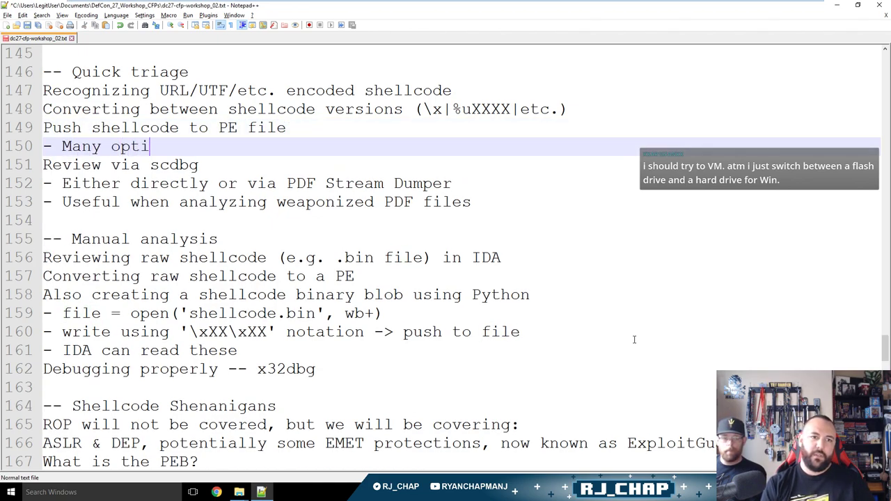
text(ons, shellcode2exe.py,)
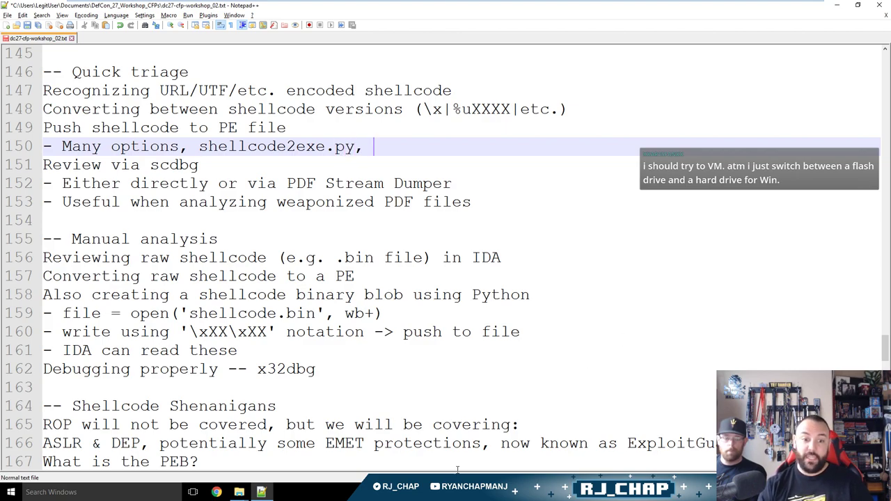
Search Google in Chrome for shellcode2exe, open the Sandsprite "Shellcode 2 exe" page, and return to Notepad++.
click(216, 492)
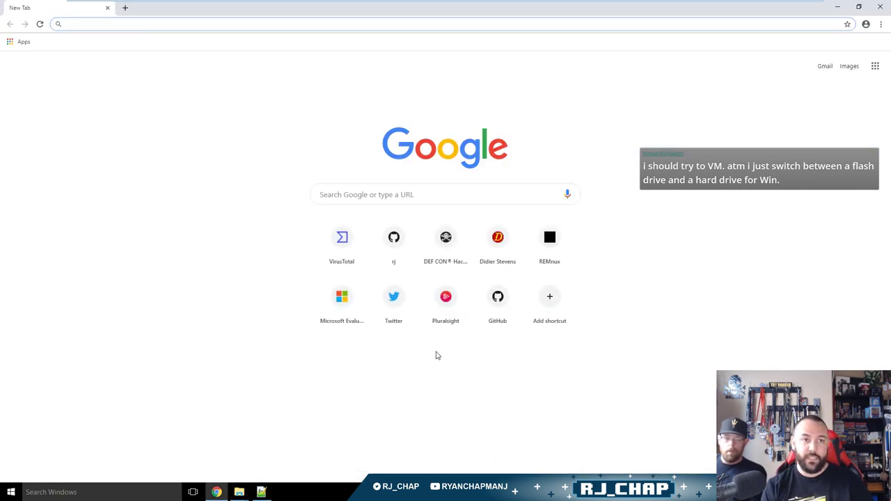
text(shellcode2exe.p)
key(Return)
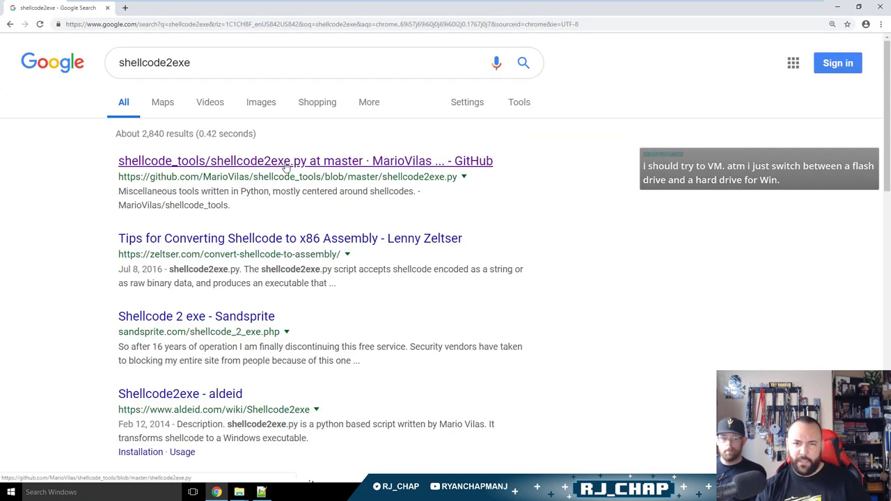
click(217, 317)
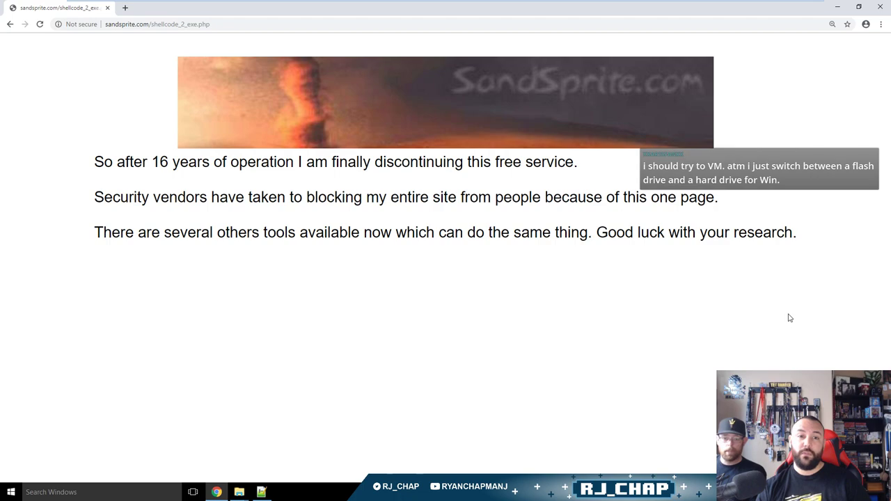
key(alt+Tab)
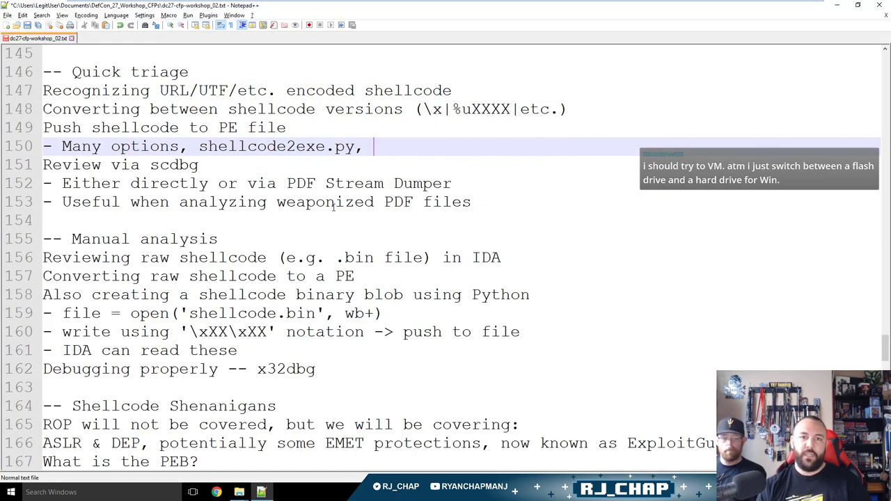
Reword the bullet under "Push shellcode to PE file" to read "- Many options, e.g. shellcode2exe.py".
text(e.g.)
key(End)
key(Right)
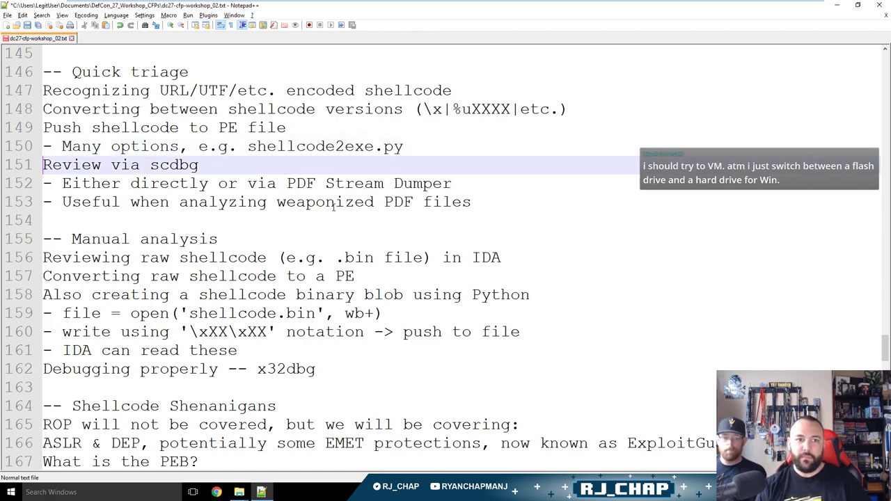
Review the scdbg lines at the end of the Quick triage section and the lines around them.
key(Down)
key(Up)
key(Down)
key(Down)
key(Down)
key(Up)
key(Up)
key(Up)
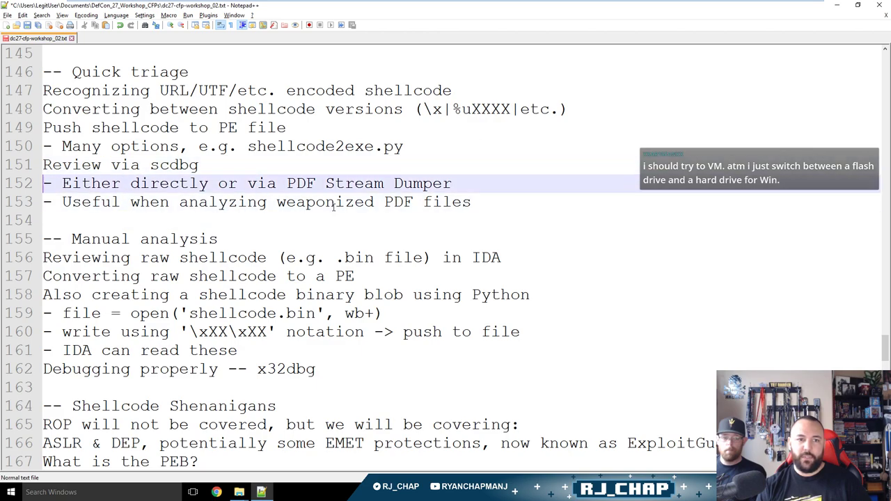
key(Down)
key(Down)
key(Down)
key(Down)
key(Down)
key(Up)
key(Up)
key(Up)
key(Down)
key(Down)
key(Down)
key(Up)
key(Up)
key(Up)
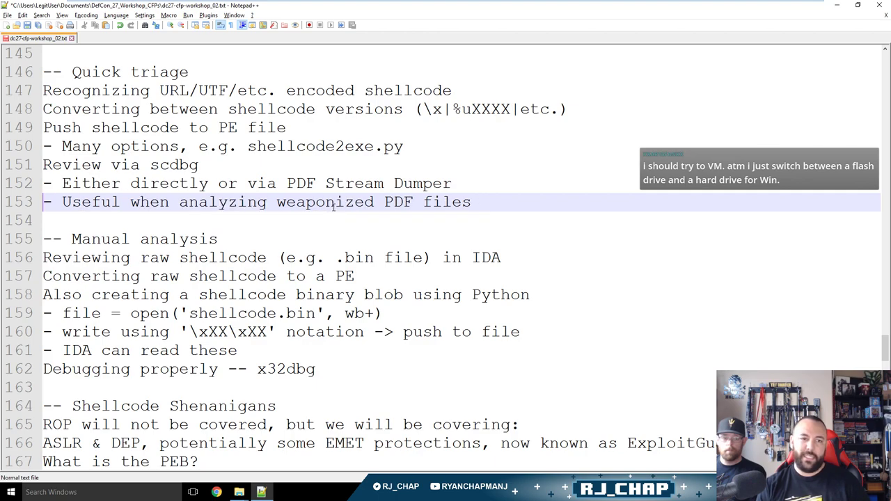
Save the file and go to the "Reviewing raw shellcode" line in the Manual analysis section.
key(Down)
key(Down)
key(Down)
key(Down)
key(Up)
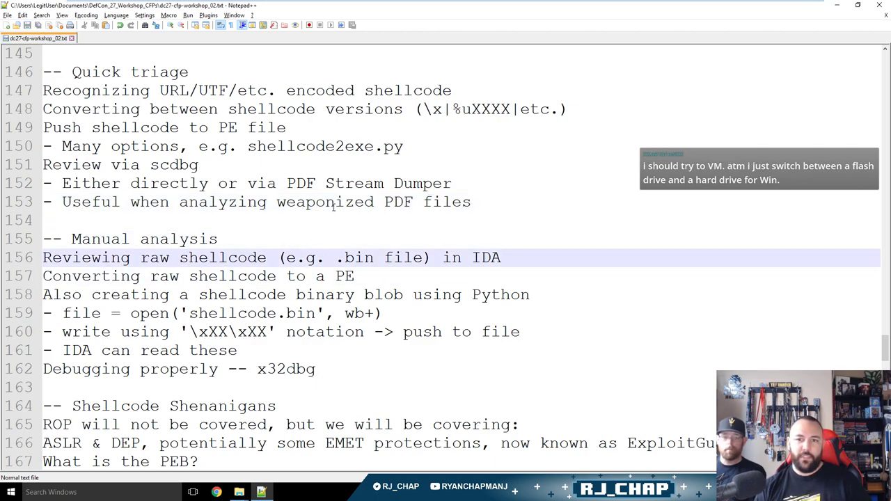
Delete the line "Converting raw shellcode to a PE" from the Manual analysis section.
click(429, 280)
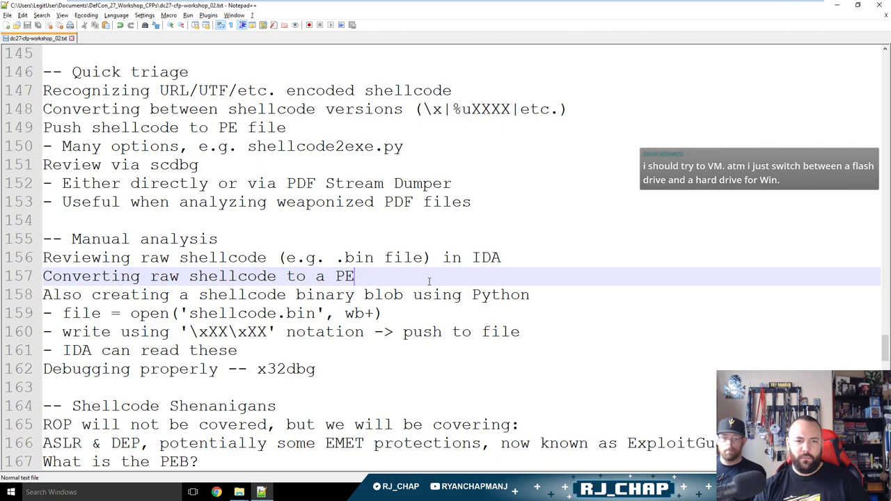
key(shift+Home)
key(BackSpace)
key(BackSpace)
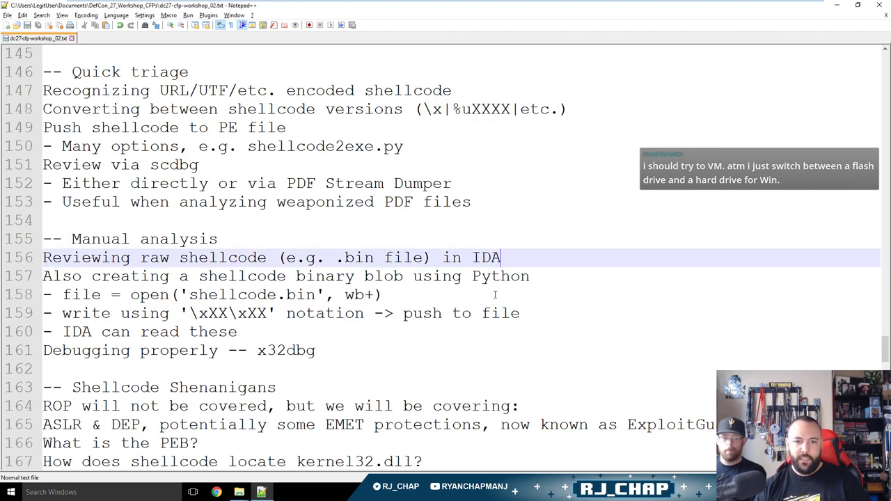
Cut the four lines about creating a shellcode binary blob using Python, ending with "- IDA can read these", from the Manual analysis section.
click(564, 282)
key(Home)
key(shift+Down)
key(shift+Down)
key(shift+Down)
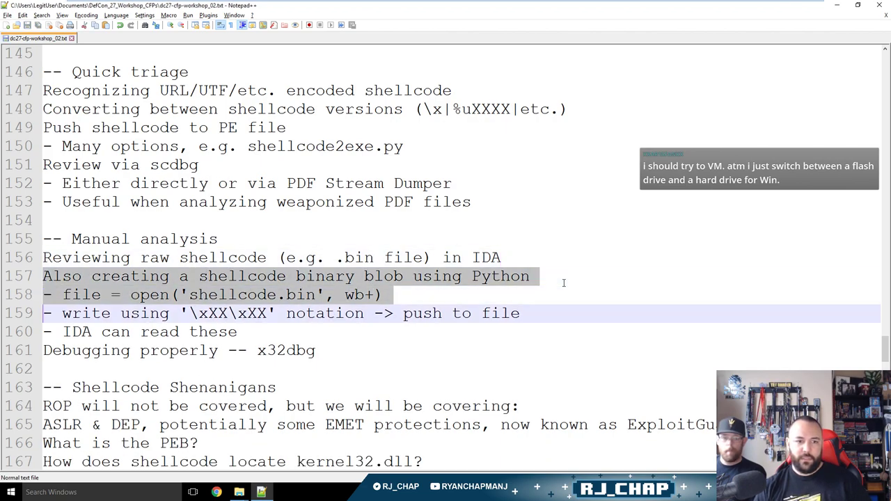
key(shift+Down)
key(ctrl+c)
key(BackSpace)
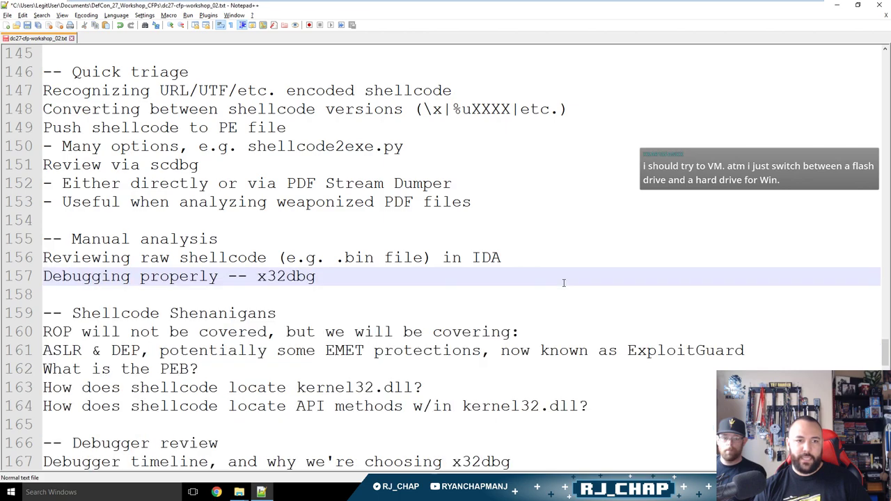
Paste the four Python binary blob lines at the end of the Quick triage section, directly below the weaponized PDF bullet.
key(Up)
key(Up)
key(Up)
key(Up)
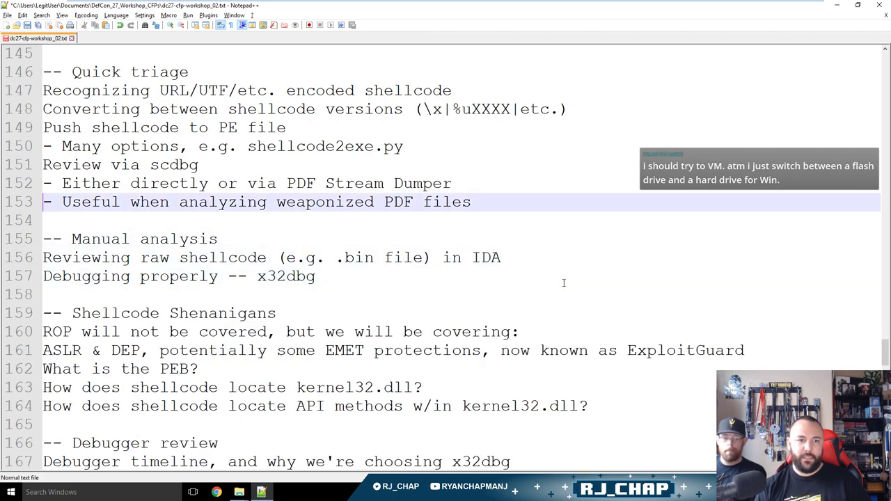
key(Down)
key(Return)
key(ctrl+v)
key(Up)
key(Up)
key(Up)
key(Up)
key(Up)
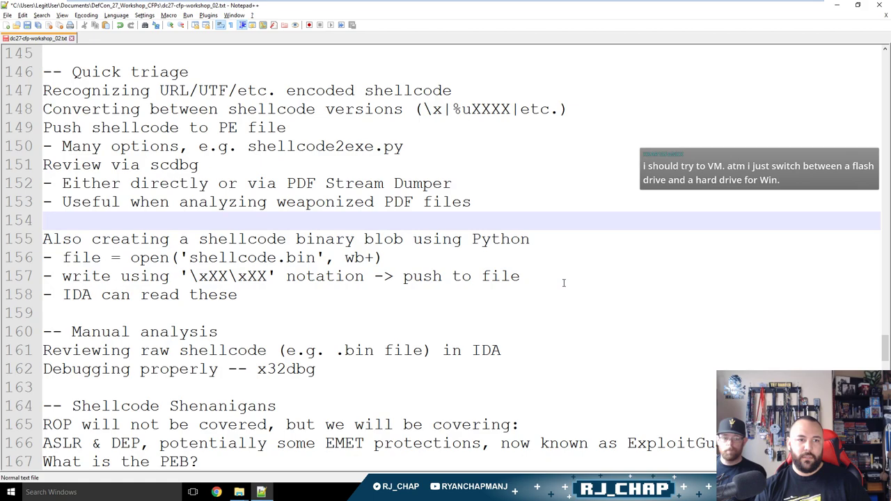
key(Delete)
Turn the "-- Shellcode Shenanigans" heading into the line "Shellcode Shenanigans:" directly under "Debugging properly -- x32dbg" in the Manual analysis section.
key(Down)
key(Down)
key(Down)
key(Down)
key(Down)
key(Down)
key(Down)
key(Down)
key(Down)
key(Down)
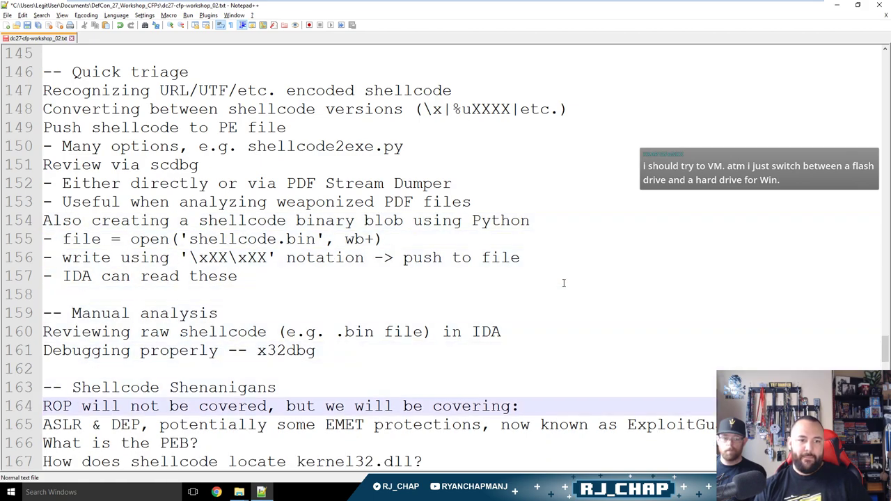
scroll(624, 279, down, 1)
click(371, 339)
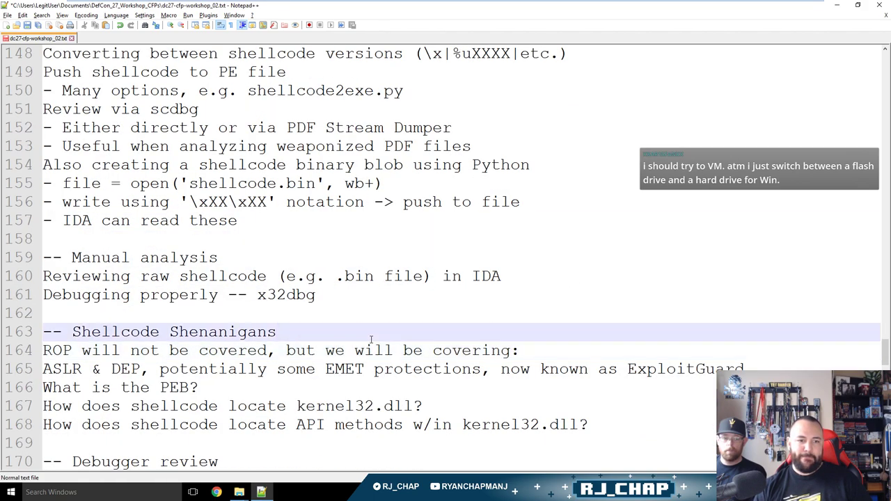
key(BackSpace)
key(BackSpace)
key(BackSpace)
key(BackSpace)
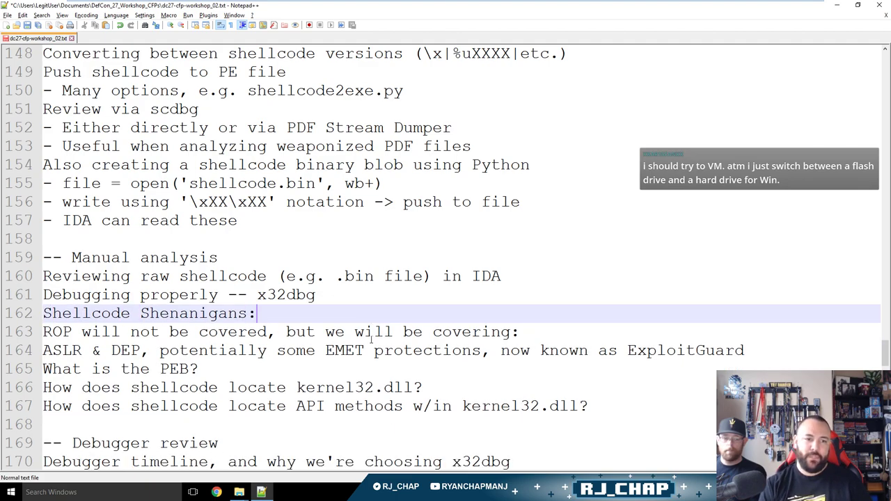
Cut the whole Debugger review section with its heading and remove the empty lines it leaves.
key(Down)
key(Down)
key(Down)
key(Down)
key(Down)
key(Down)
scroll(594, 309, down, 2)
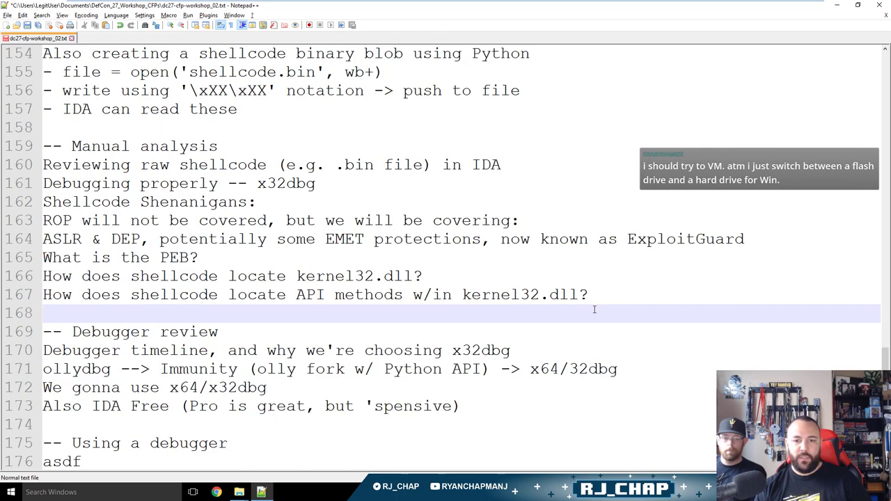
scroll(593, 309, down, 2)
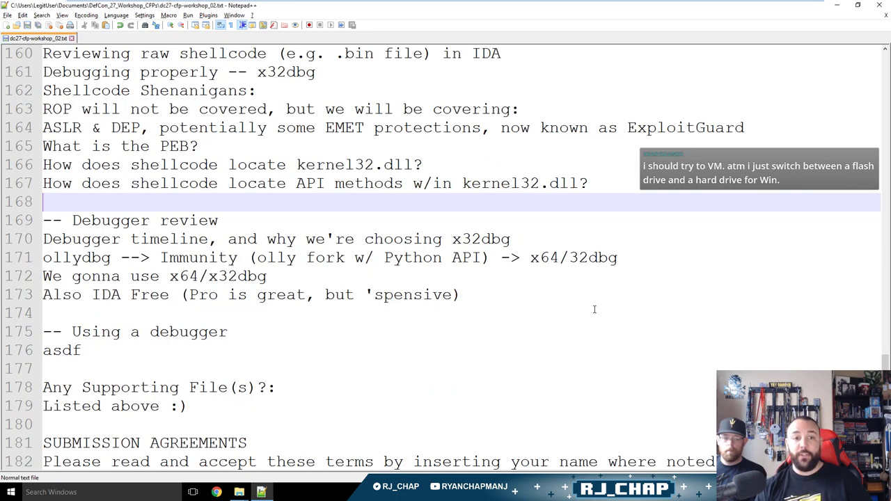
drag(493, 298, 42, 221)
key(ctrl+c)
key(Delete)
key(BackSpace)
key(BackSpace)
Paste the Debugger review section above the "-- Manual analysis" heading, with a blank line between the two sections.
scroll(341, 274, up, 2)
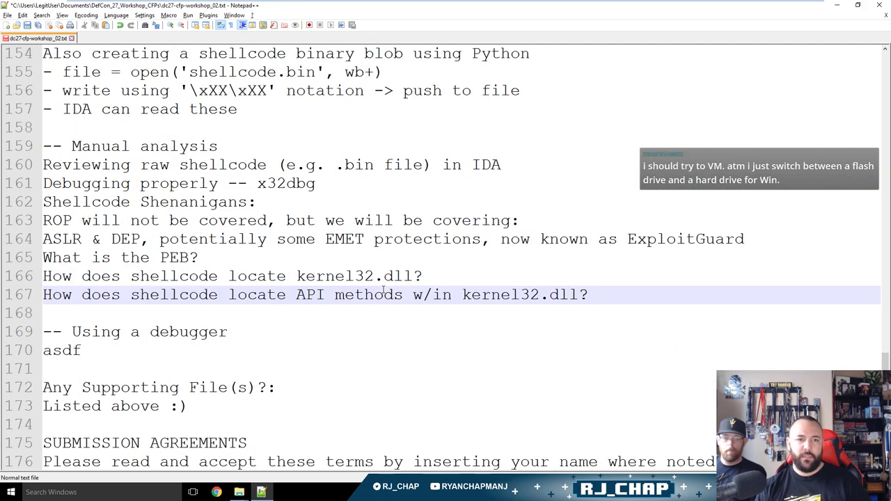
click(214, 125)
key(ctrl+v)
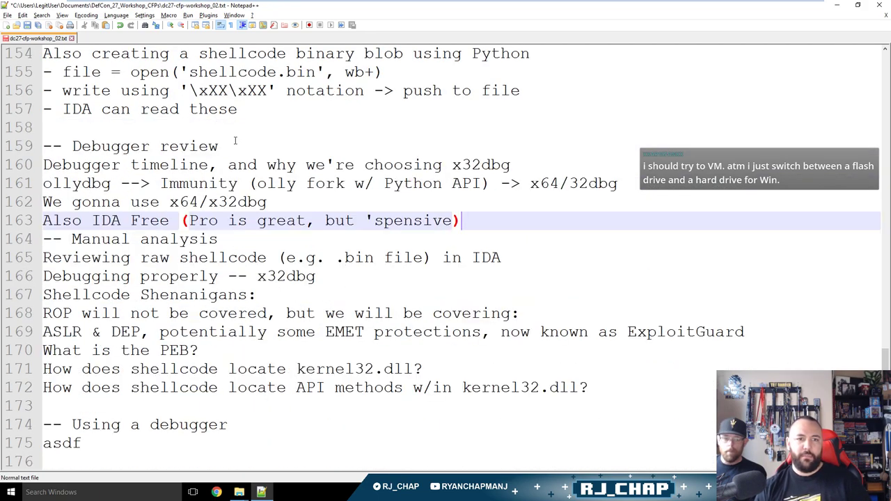
key(Return)
Delete the "-- Using a debugger" heading with its "asdf" placeholder and save the file.
scroll(195, 111, down, 2)
drag(82, 350, 23, 334)
key(Delete)
key(BackSpace)
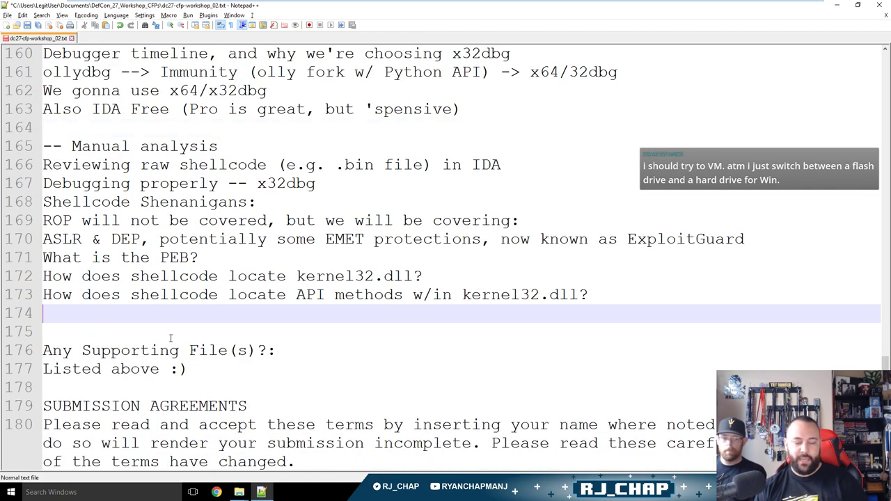
key(ctrl+s)
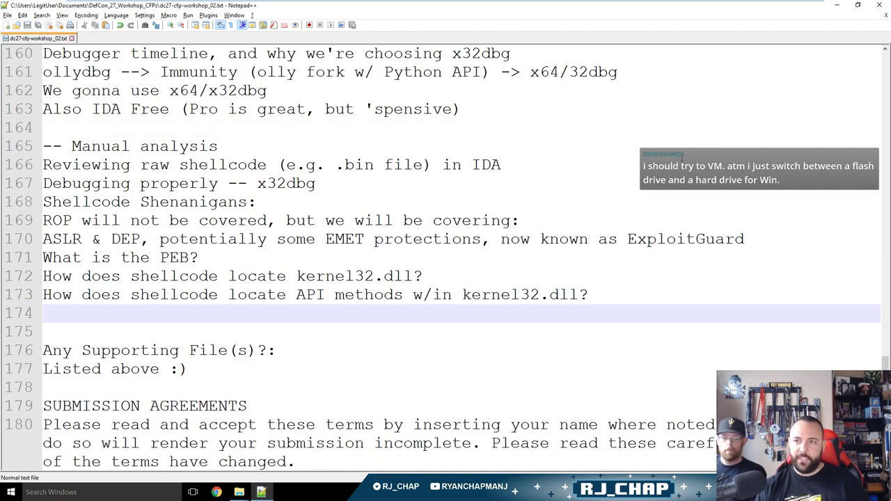
Minimize Notepad++ and open the Downloads folder in File Explorer.
click(837, 5)
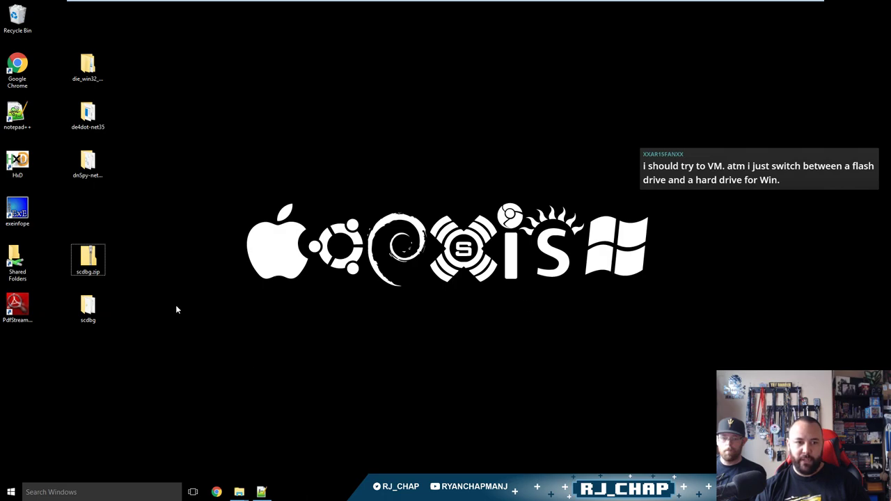
key(super+e)
key(Right)
key(Return)
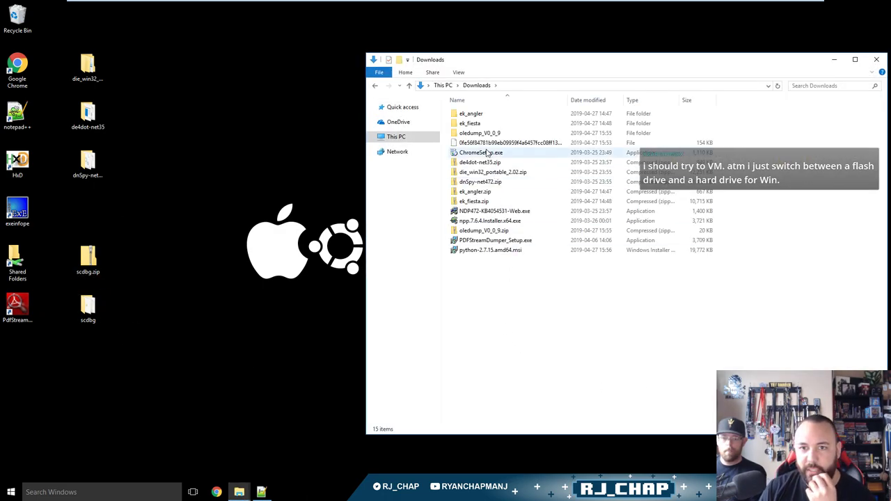
drag(552, 69, 441, 59)
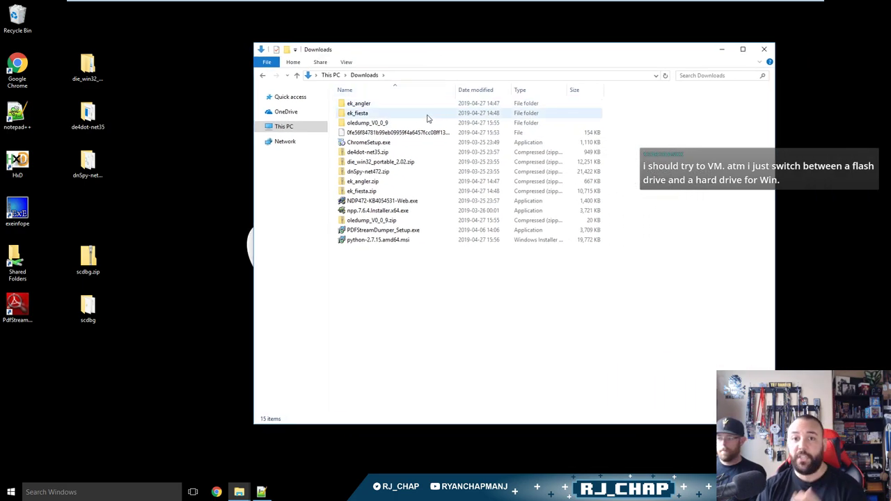
Look through the ek_angler folder, go back to Downloads, and open the inner ek_fiesta folder.
double_click(382, 108)
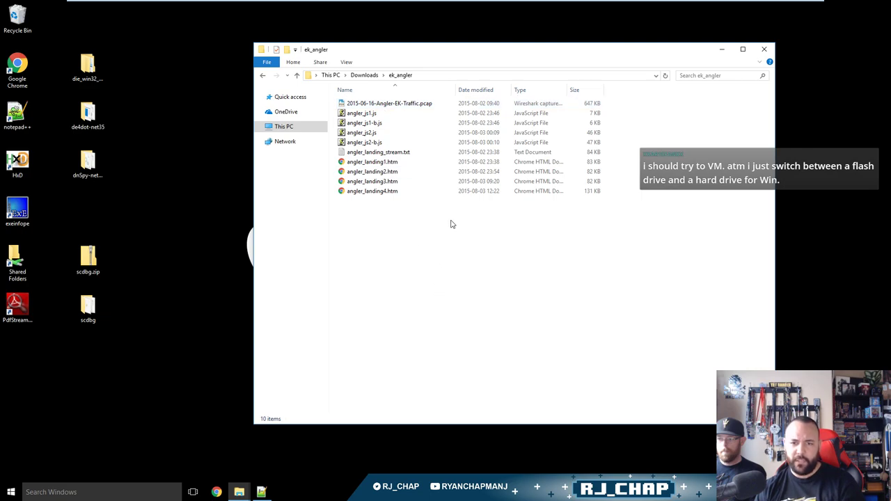
key(BackSpace)
key(Down)
key(Return)
key(Down)
key(Return)
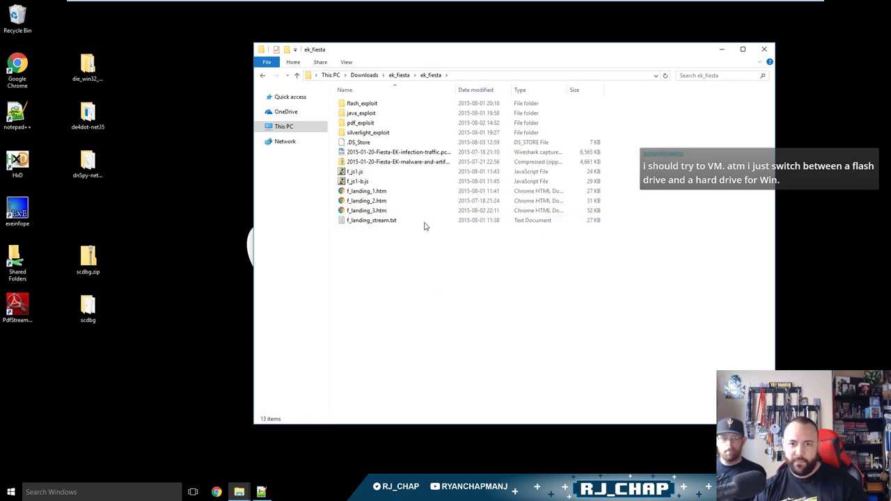
Check the contents of the flash_exploit, macy8-recompile and java_exploit folders and return to ek_fiesta.
double_click(375, 104)
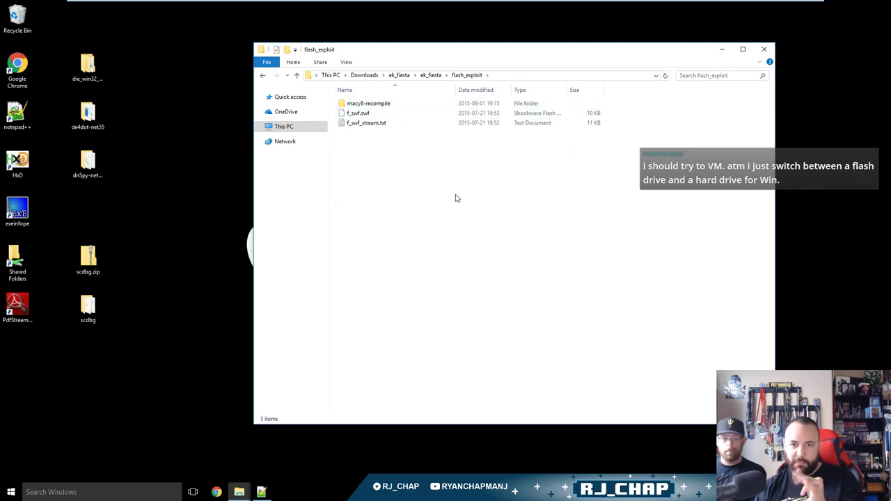
double_click(372, 104)
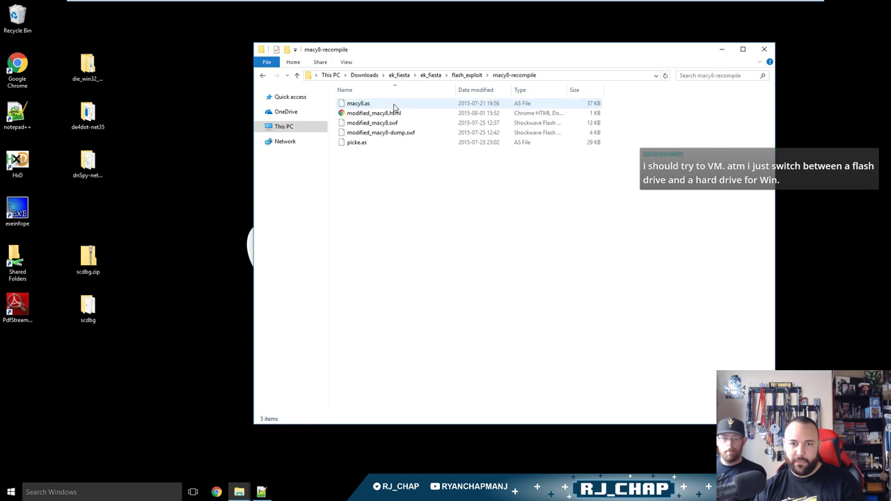
key(BackSpace)
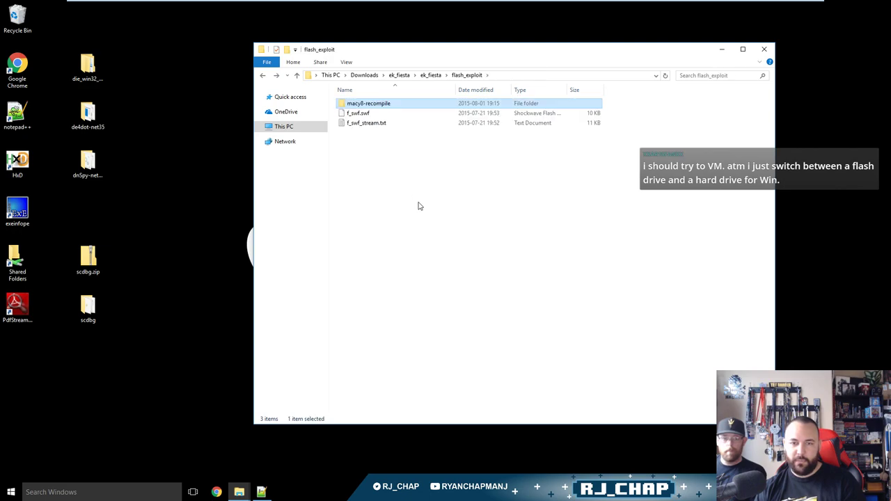
key(BackSpace)
key(Down)
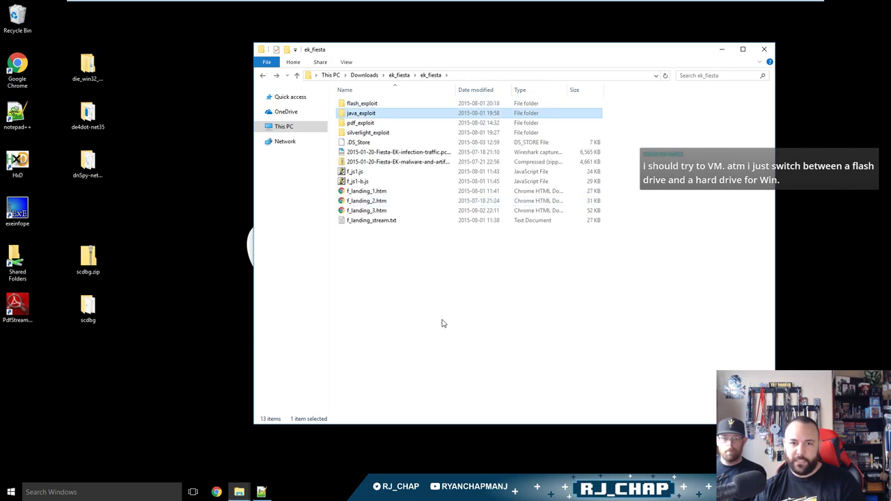
drag(489, 63, 456, 62)
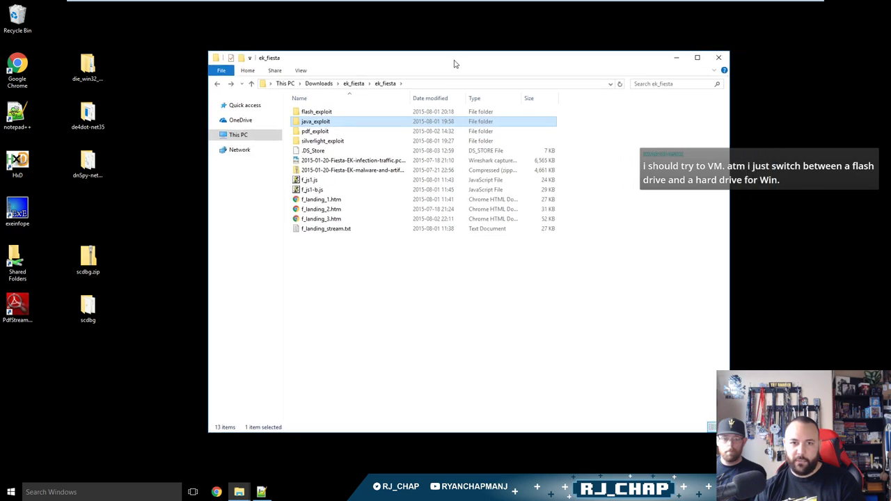
key(Return)
key(BackSpace)
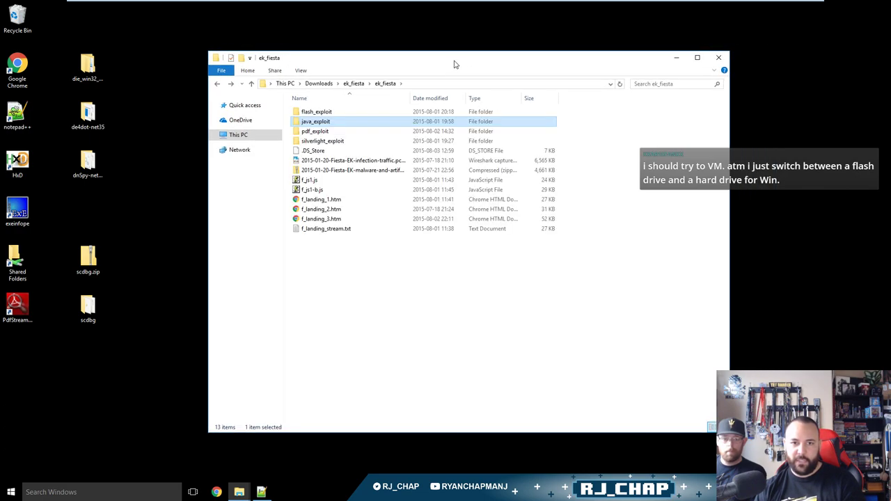
Go into the pdf_exploit folder and open f_pdf_shellcode.txt.
key(Down)
key(Return)
key(Down)
key(Down)
key(Down)
key(Down)
key(Down)
key(Down)
key(Down)
key(Down)
key(Down)
key(Down)
key(Down)
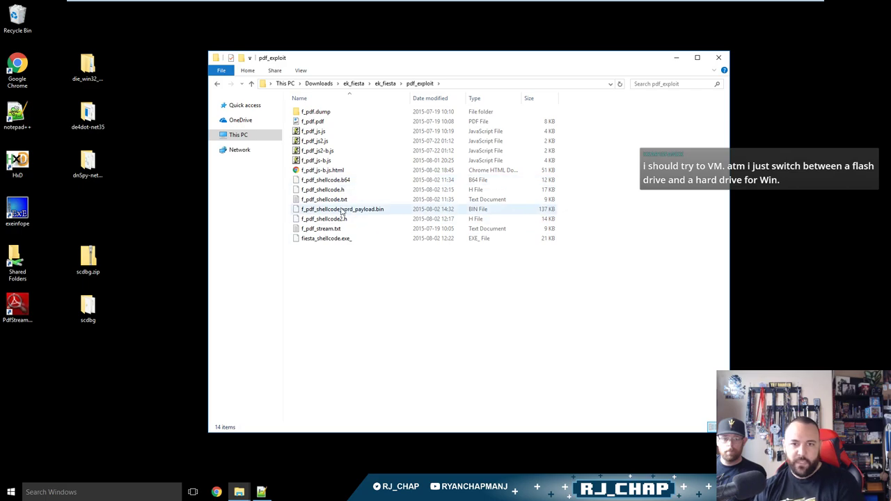
key(Up)
key(Return)
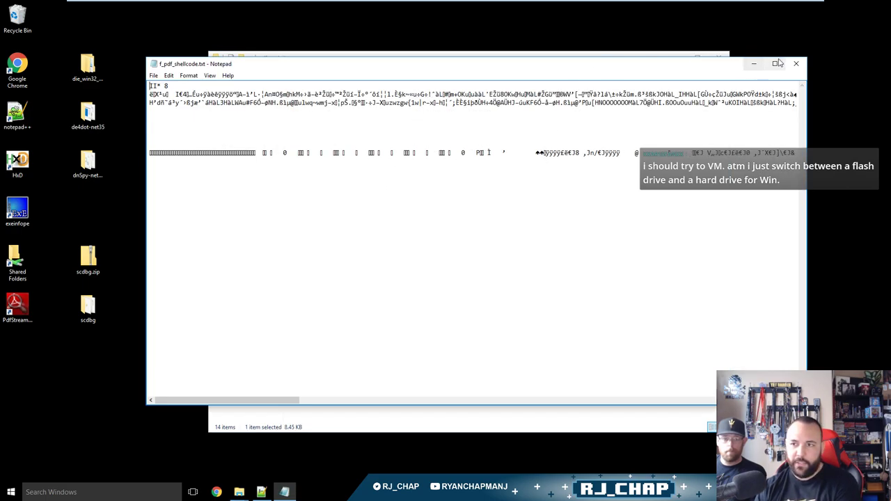
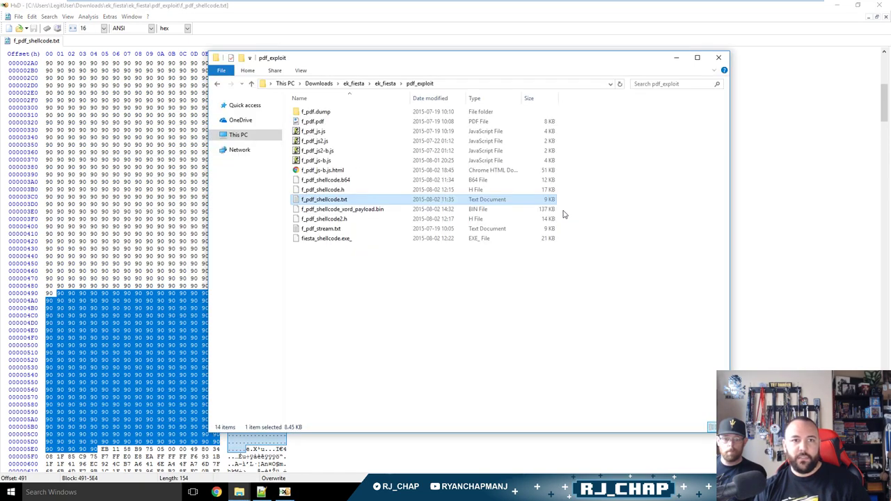
Return to Notepad++ and end the Manual analysis section with "What is a NOP sled?" and "- How and/or why is a NOP sled used?".
key(alt+Tab)
key(Tab)
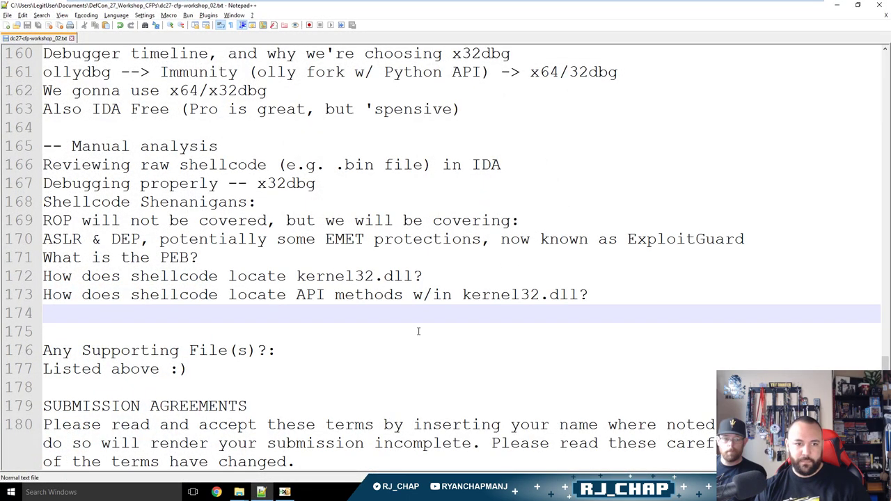
text(What is )
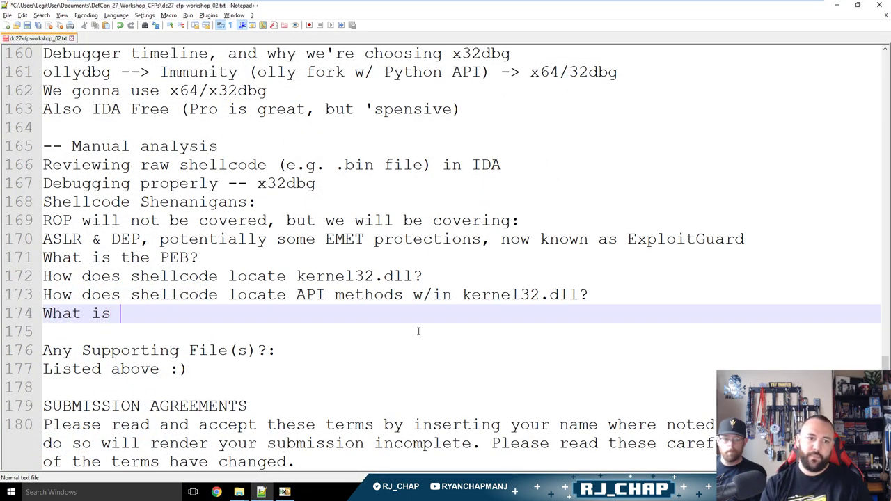
text(a NOP sled?)
key(Return)
text(- How and/or why is a NOP sled used?)
key(Return)
Switch to HxD and save a copy of f_pdf_shellcode.txt to the desktop as shell.bin.
key(alt+Tab)
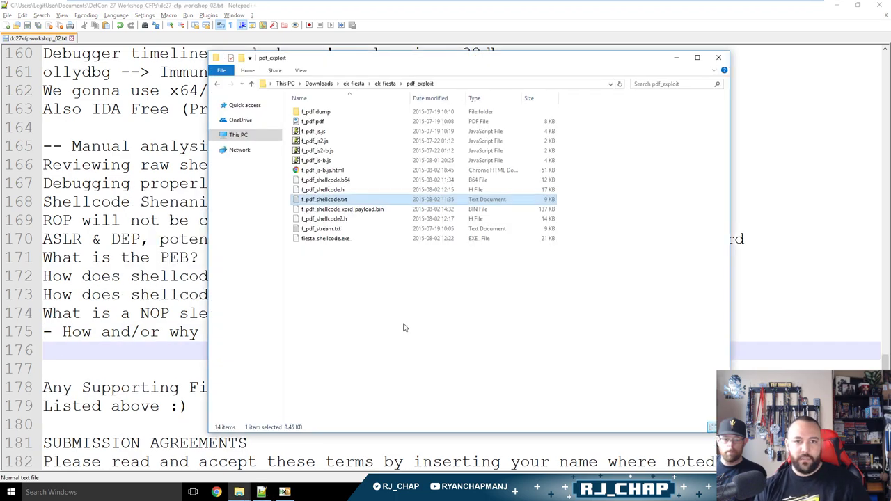
key(alt+Tab)
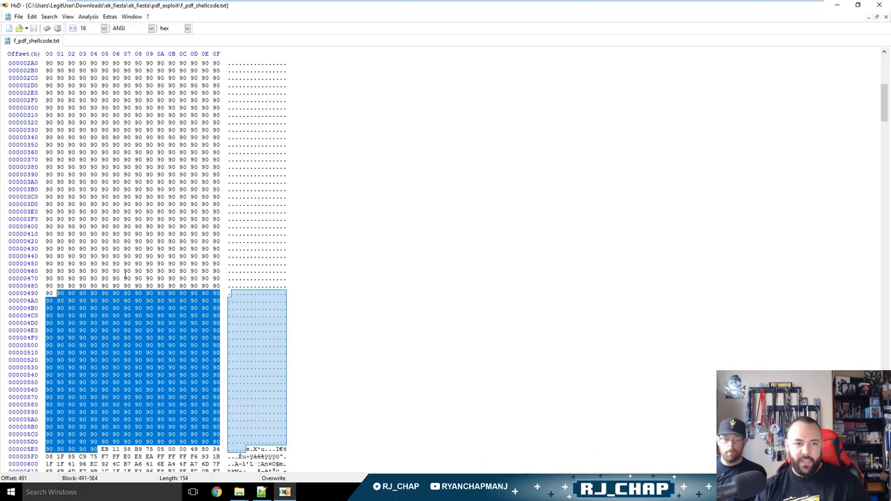
click(255, 271)
scroll(272, 327, down, 3)
click(19, 16)
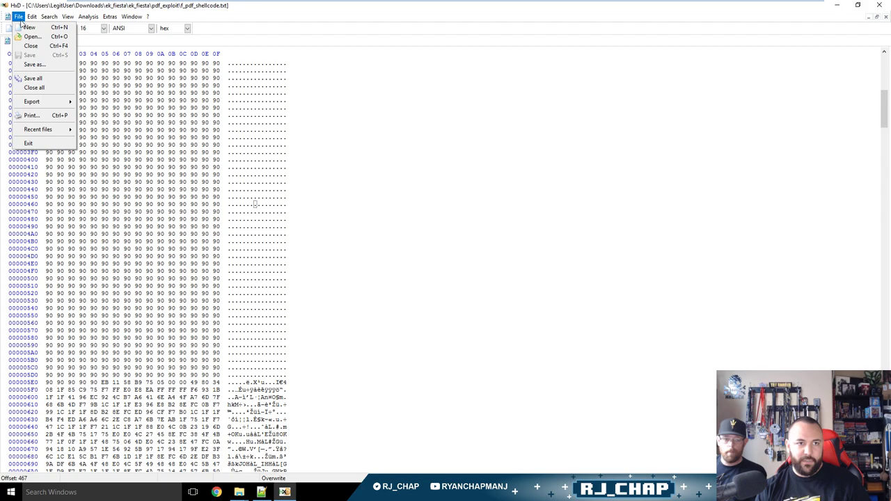
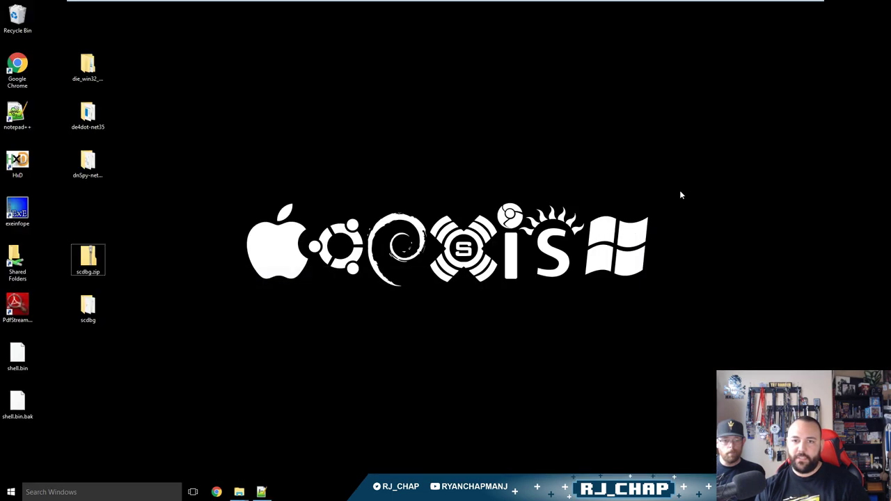
Open the scdbg folder on the desktop and launch gui_launcher.exe.
double_click(86, 304)
key(Down)
key(Return)
click(480, 160)
Load shell.bin from the desktop as the shellcode file in the scDbg launcher.
click(586, 145)
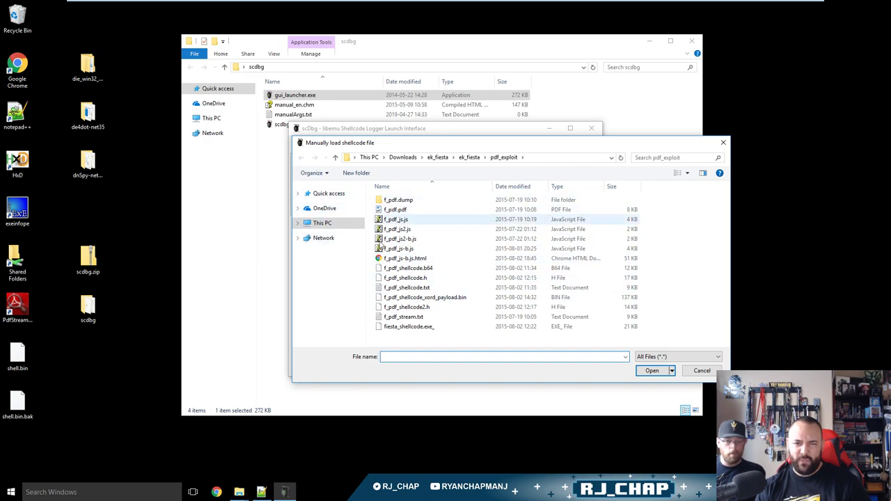
key(alt+d)
text(desktop)
key(Return)
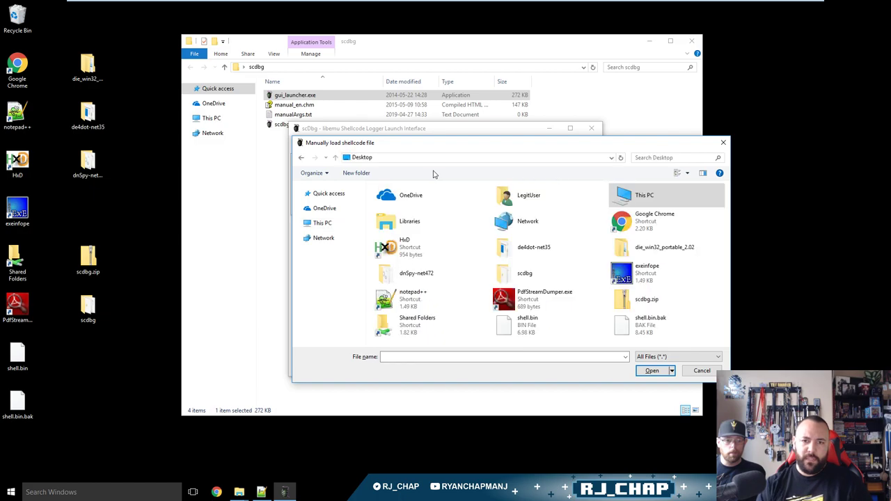
click(545, 331)
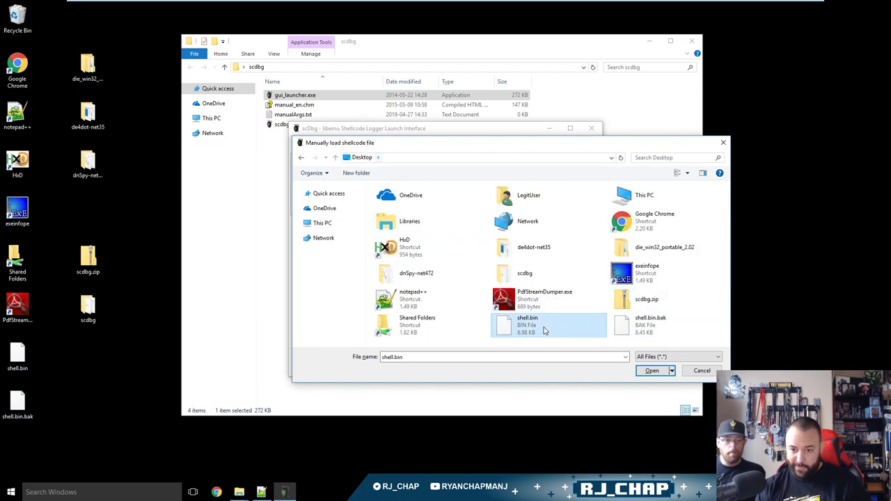
double_click(544, 331)
Launch the scdbg emulation of shell.bin and execute the shellcode at index 0.
click(572, 208)
drag(354, 66, 468, 38)
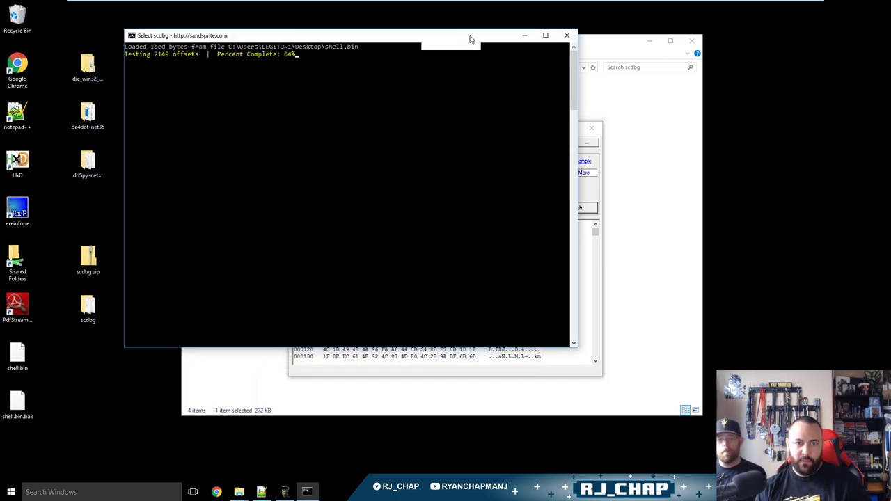
click(482, 77)
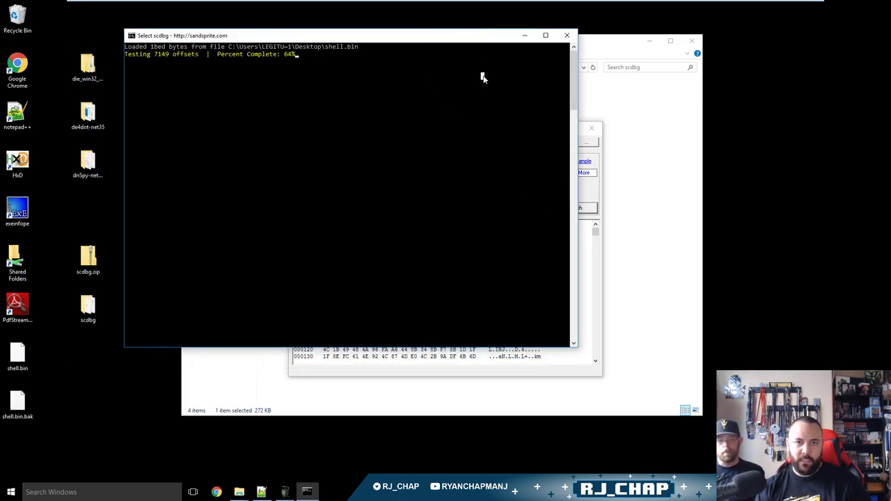
right_click(477, 219)
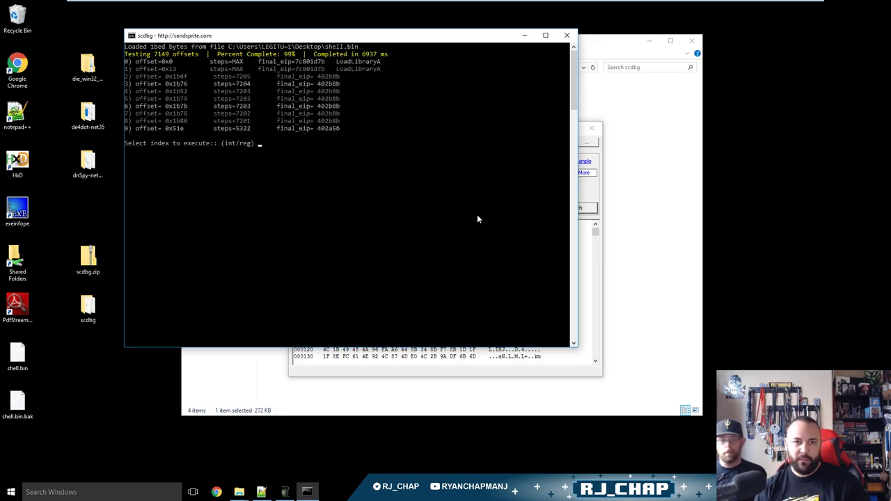
text(0)
key(Return)
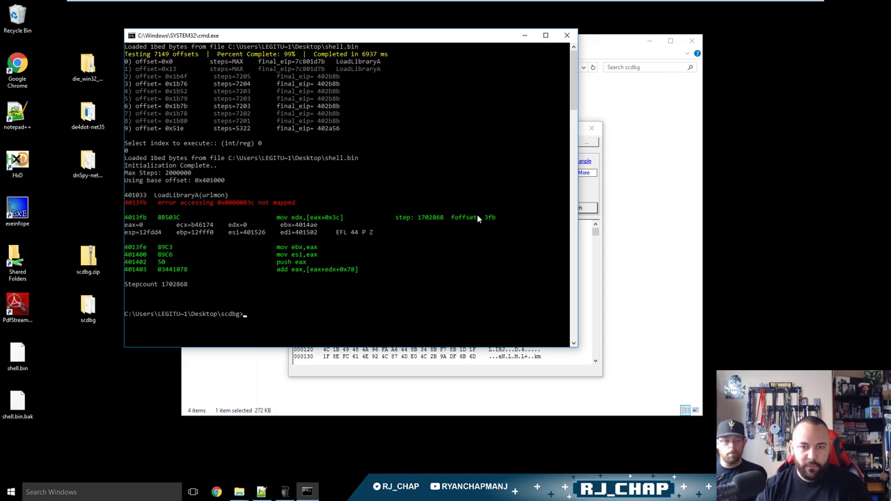
Examine the LoadLibraryA call and its urlmon argument in the scdbg output.
drag(226, 195, 156, 197)
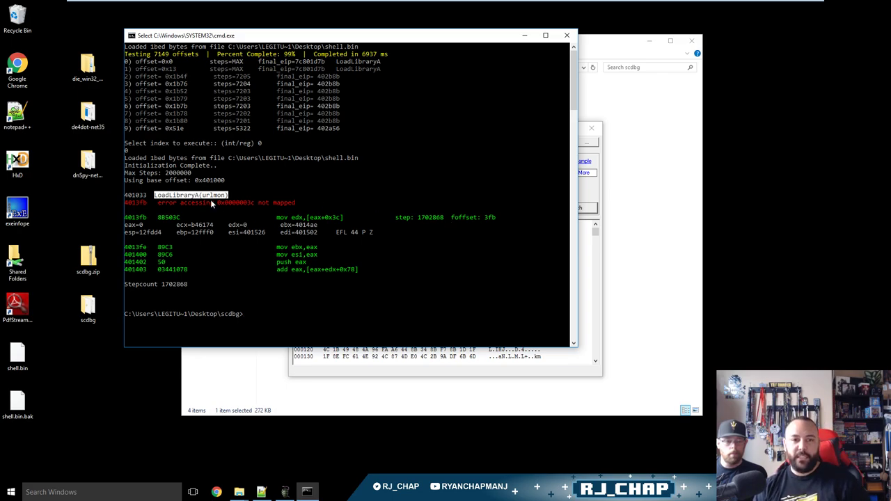
drag(229, 198, 149, 199)
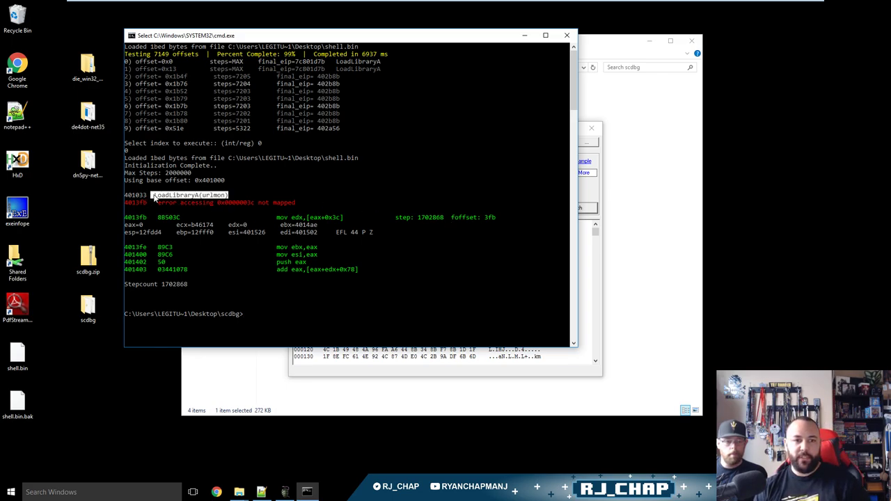
click(226, 197)
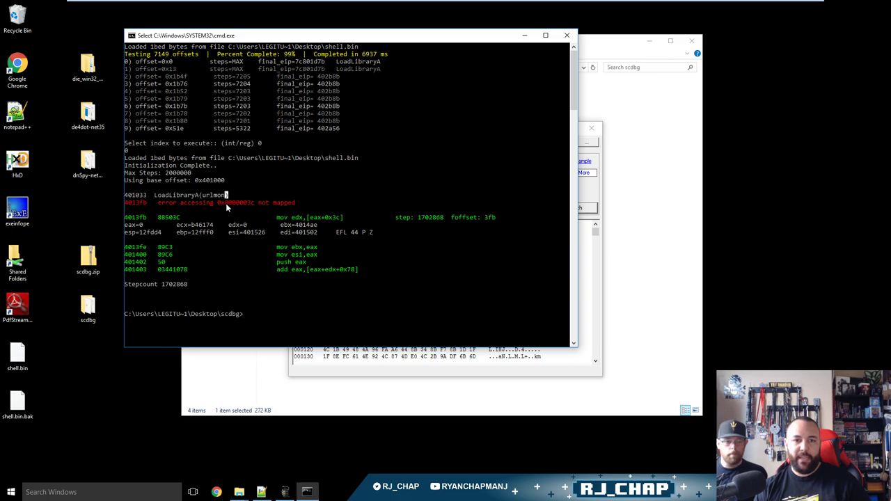
drag(226, 197, 156, 198)
key(Return)
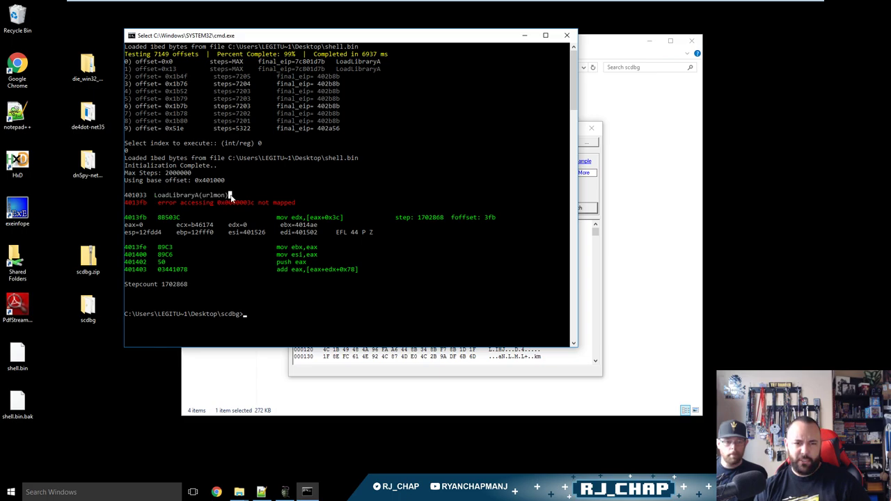
drag(226, 197, 207, 197)
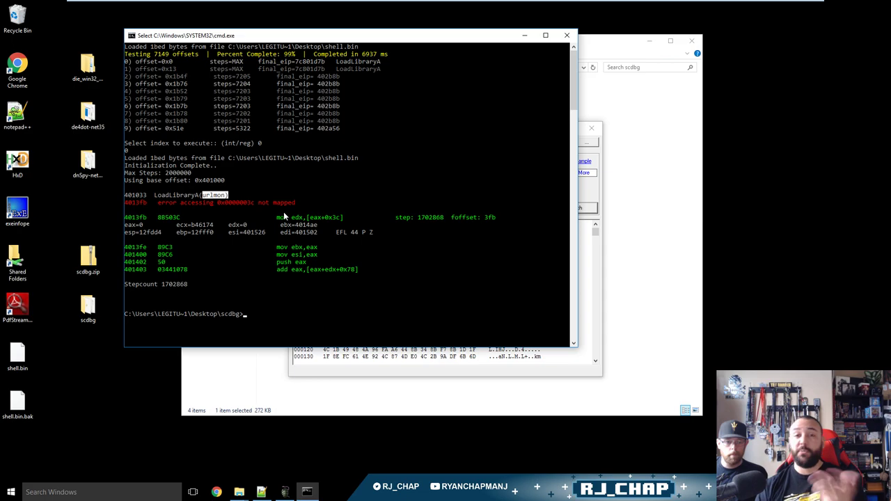
In Chrome, search for loadlibrarya and open Microsoft's documentation page for the LoadLibraryA function.
click(216, 492)
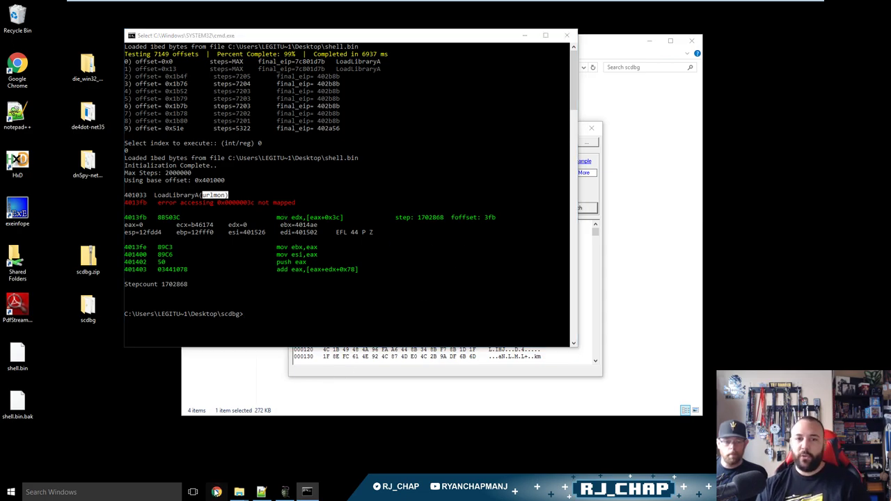
text(lo)
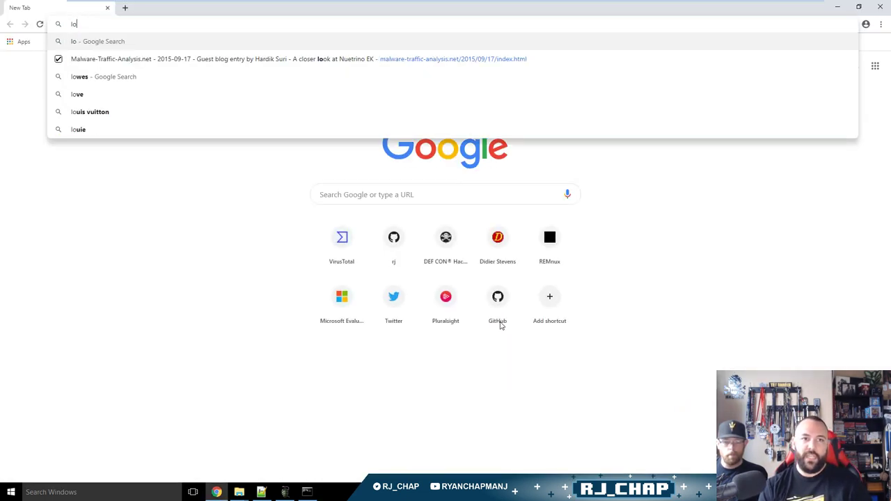
text(adlibrarya)
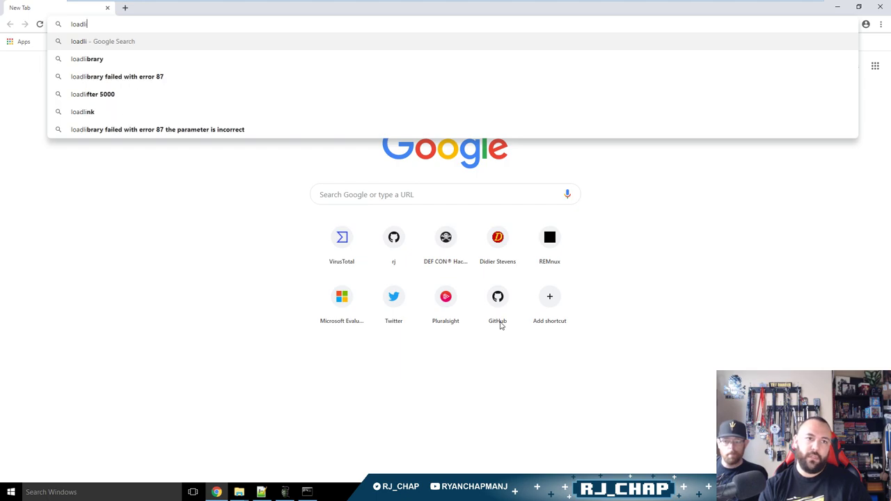
key(Return)
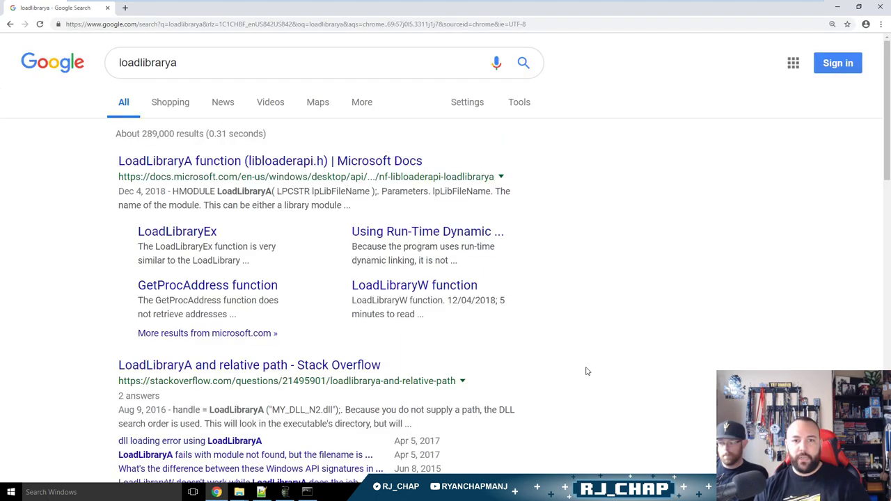
click(338, 163)
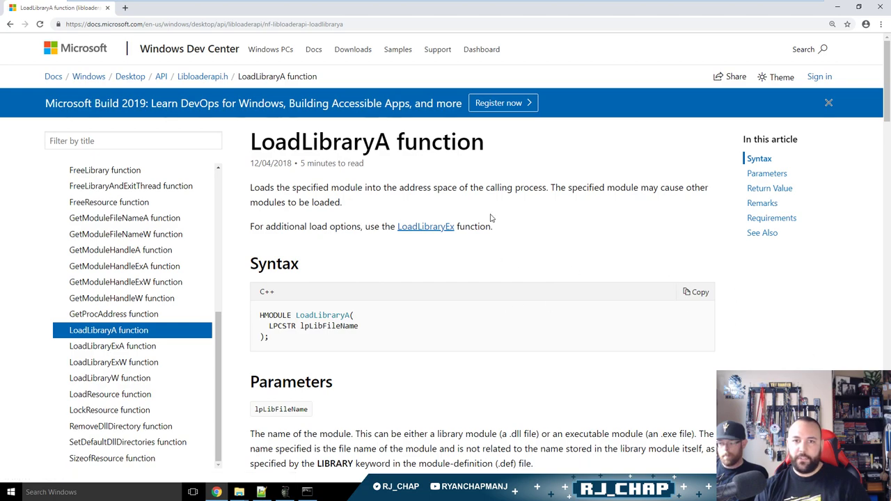
Copy the LoadLibraryA documentation page's web address and switch to the workshop notes in Notepad++.
triple_click(414, 142)
key(ctrl+l)
key(ctrl+c)
key(BackSpace)
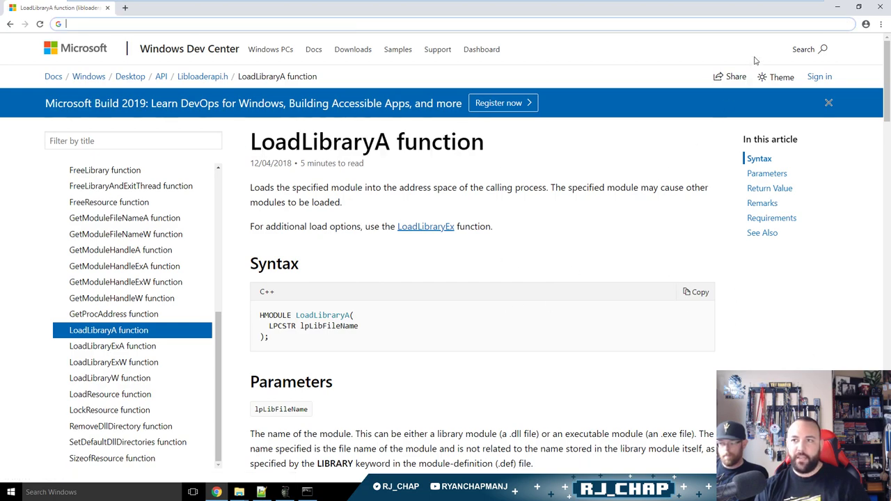
key(alt+Tab)
key(alt+Tab)
key(alt+Tab)
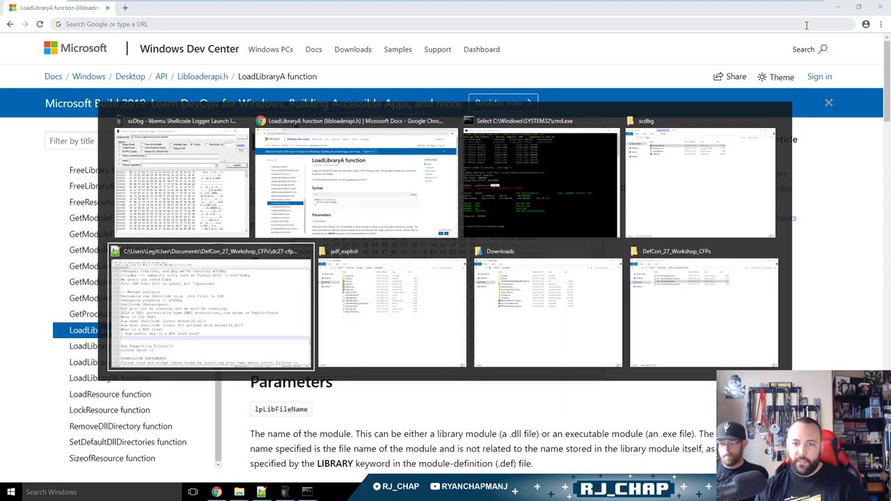
key(alt+Tab)
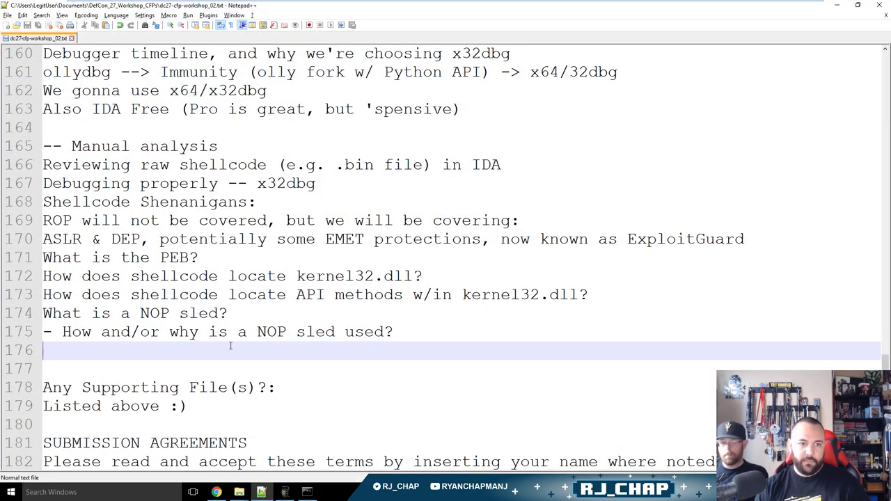
key(Return)
text(-- Shell)
key(BackSpace)
key(BackSpace)
key(BackSpace)
key(BackSpace)
key(BackSpace)
key(BackSpace)
key(BackSpace)
key(BackSpace)
key(BackSpace)
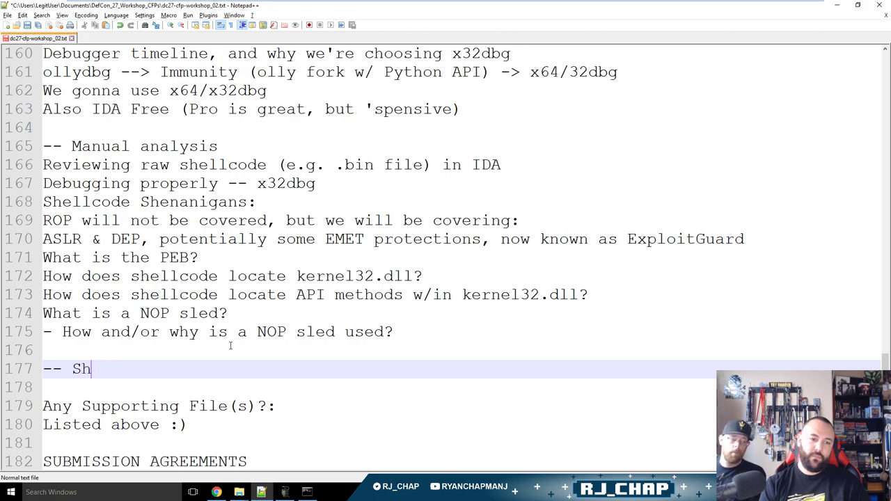
Add a "LoadLibraryA" line beneath the NOP sled notes, followed by the copied documentation address as a dashed item.
key(ctrl+v)
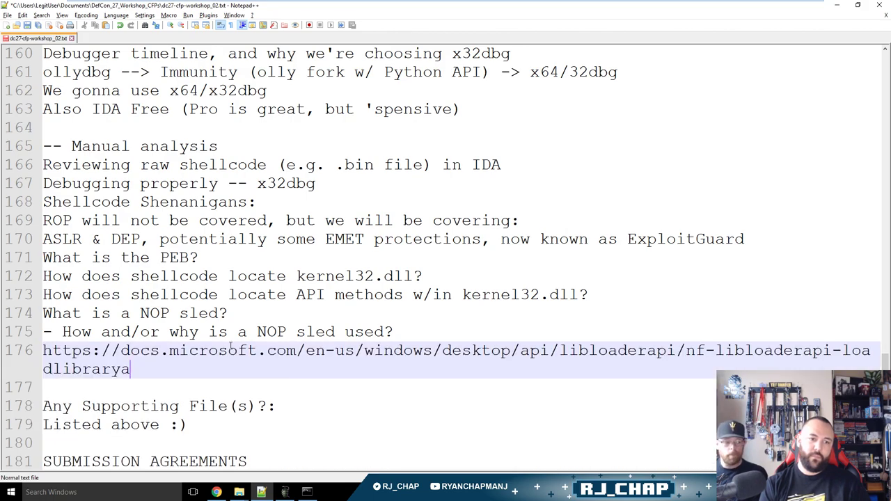
key(Home)
key(Return)
text(-)
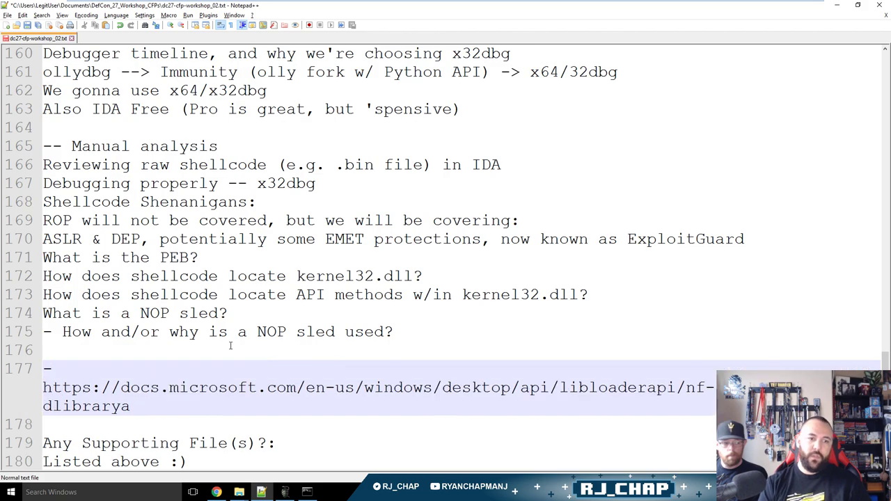
key(Up)
text(LoadLibraryA)
key(Down)
key(End)
key(Return)
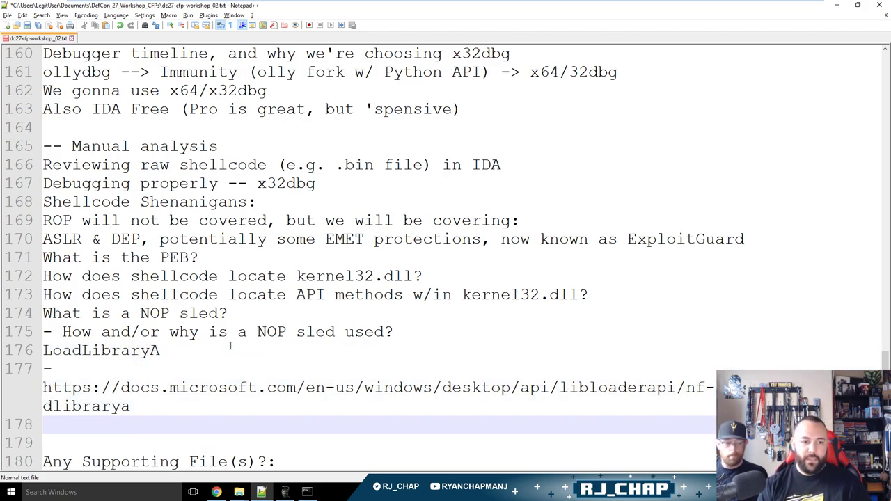
key(alt+Tab)
key(alt+Tab)
text(Example *()
key(BackSpace)
key(BackSpace)
key(BackSpace)
key(ctrl+BackSpace)
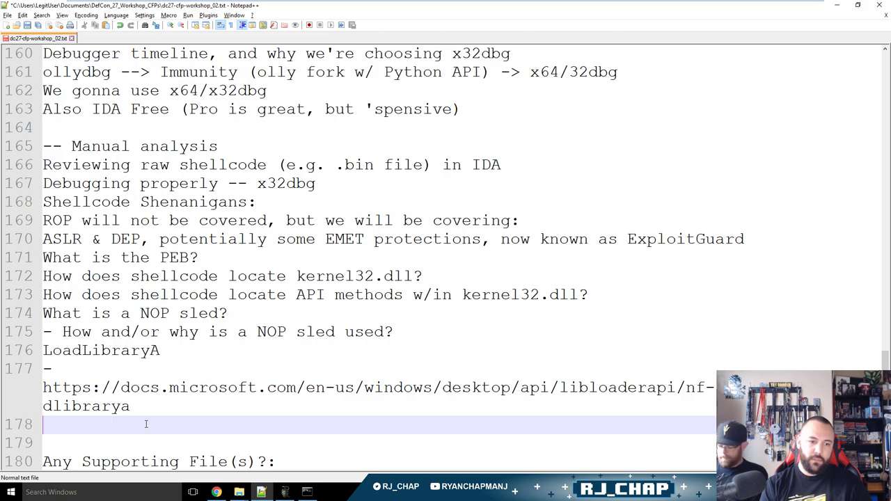
Add the lines "- e.g. LoadLibraryA(urlmon)" and "What is urlmon?" below the documentation link.
text(- e.g. Lo)
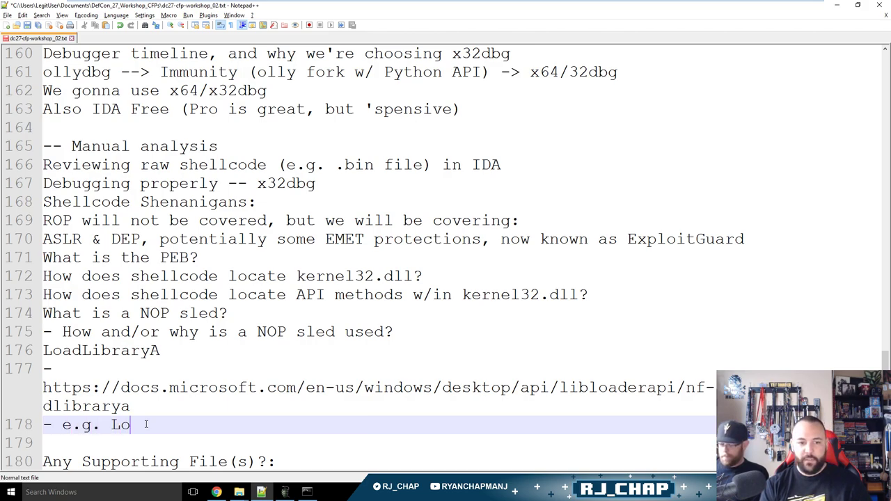
text(adLibraryA()
text(urm)
text(lmon))
key(Return)
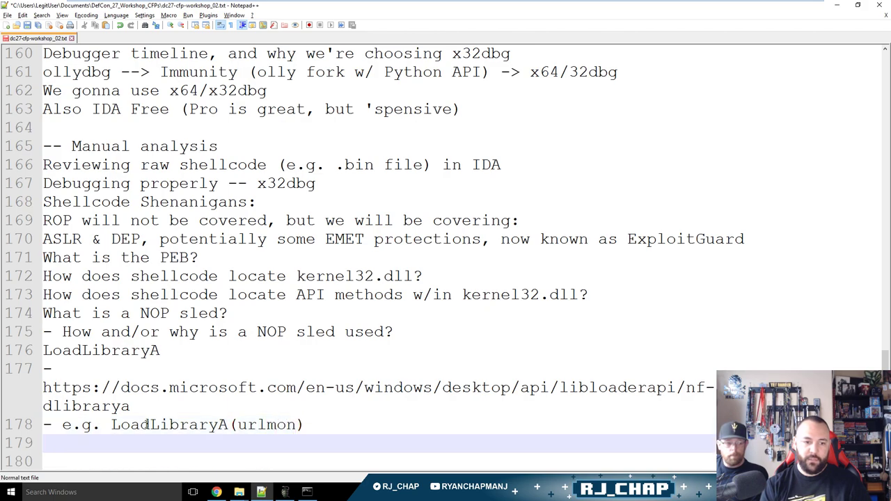
text(What is urlmon?)
Switch to Chrome, search for urlmon.dll and open Microsoft's URLDownloadToFile function page.
key(alt+Tab)
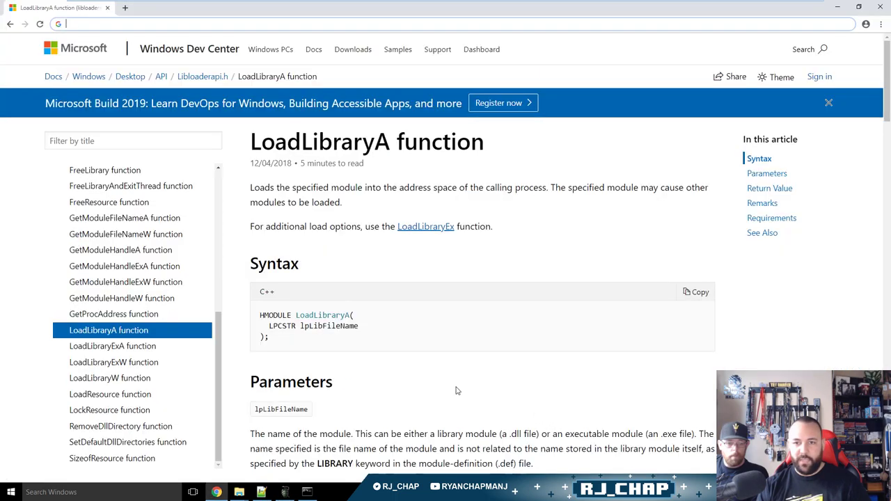
text(urlmon.dll)
key(Return)
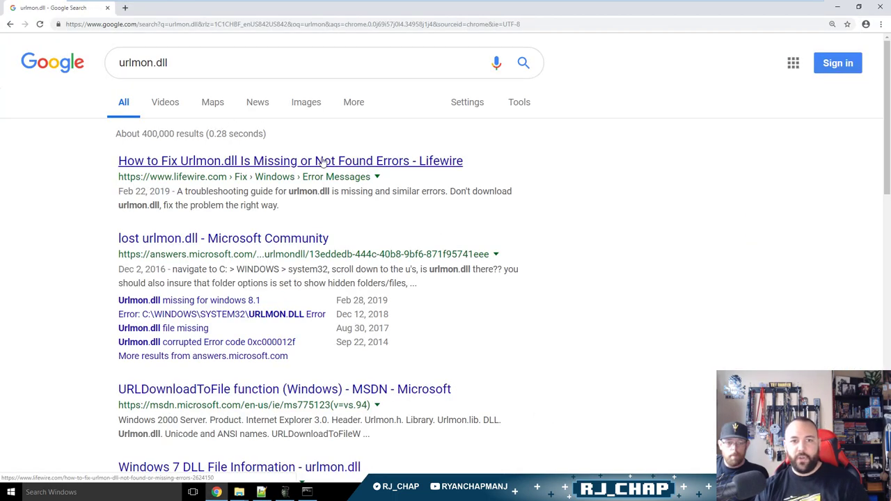
click(175, 393)
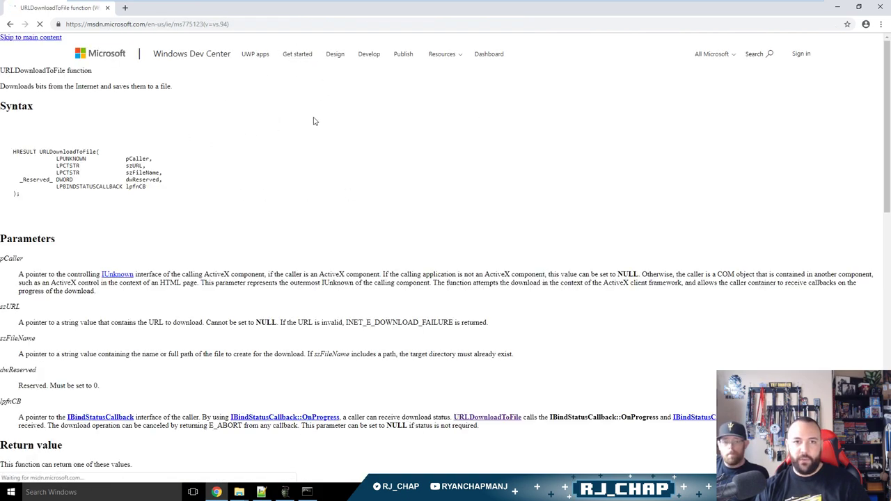
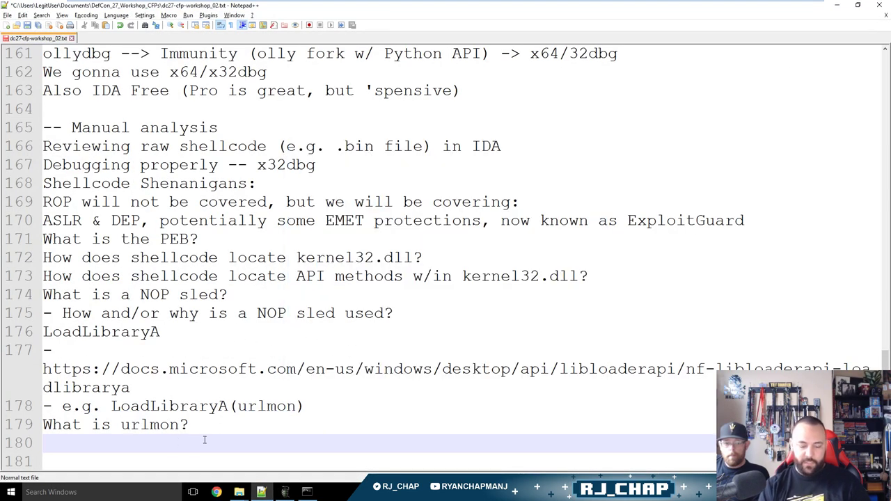
Under "What is urlmon?", add "- Common example:" with the URLDownloadToFile page's address in the notes, and save the file.
text(ommon example:)
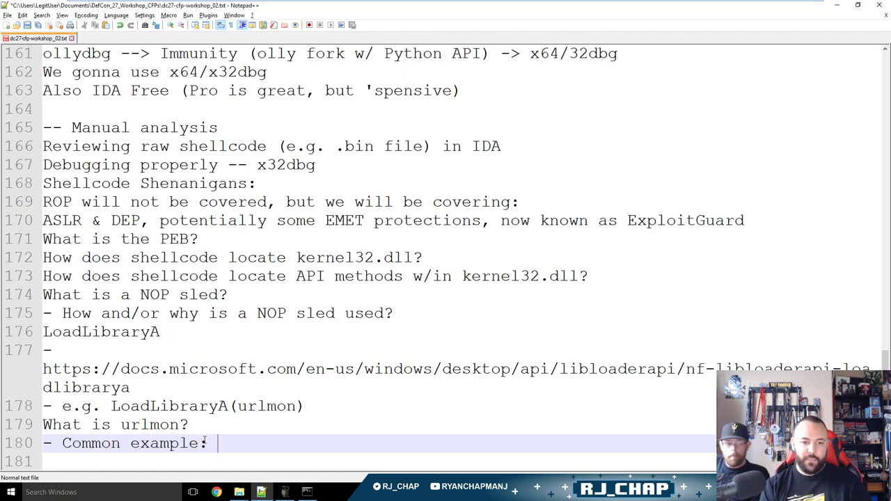
key(ctrl+v)
key(Return)
Close the scDbg launcher and minimize the notes and folder windows, leaving the command prompt on the desktop.
key(alt+Tab)
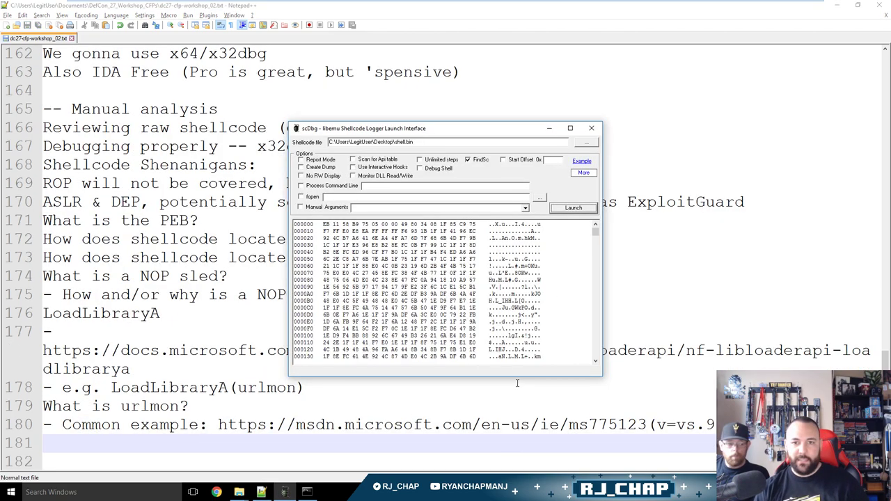
click(591, 128)
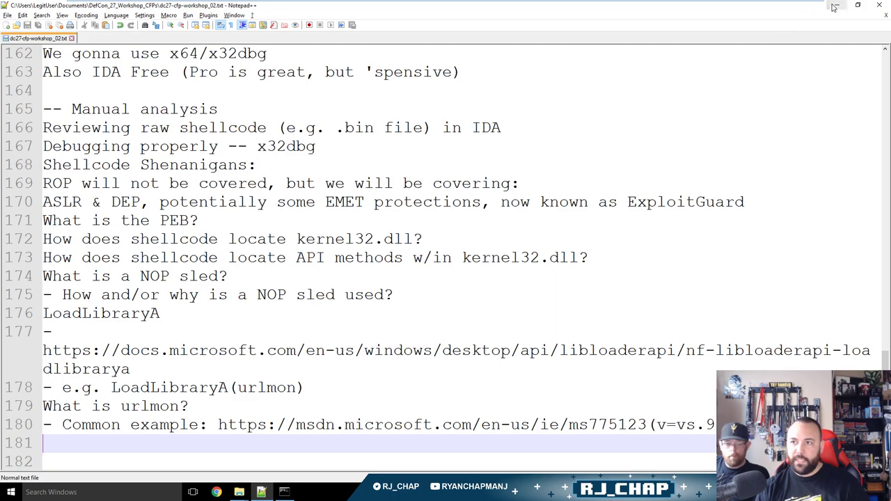
click(837, 5)
drag(279, 35, 298, 28)
click(647, 131)
click(649, 41)
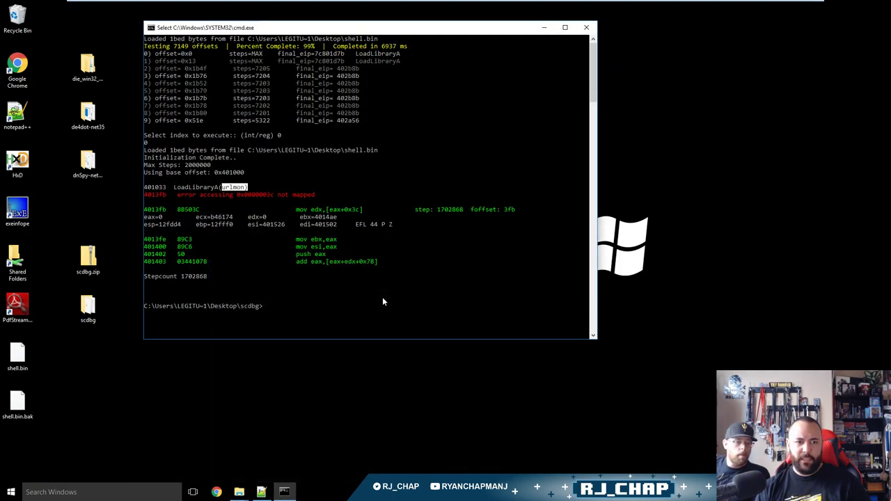
Open shell.bin from the desktop in HxD, review its hex contents and close the hex editor.
right_click(19, 355)
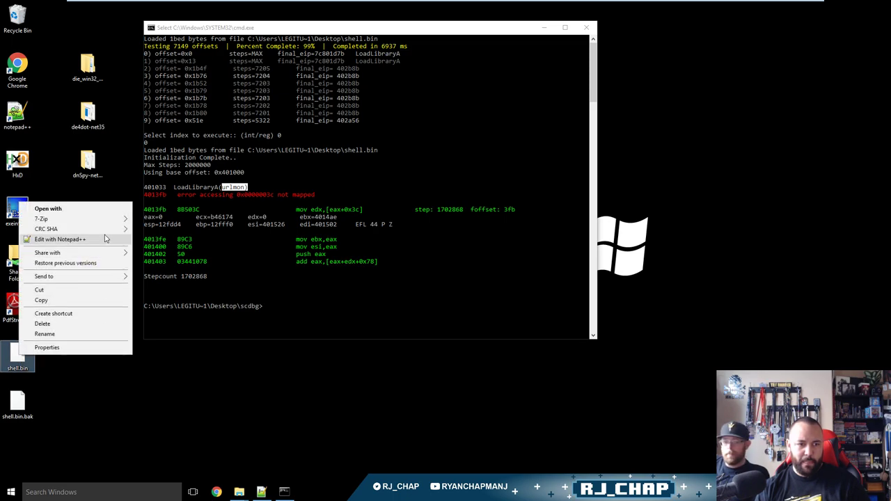
click(230, 442)
drag(15, 360, 15, 160)
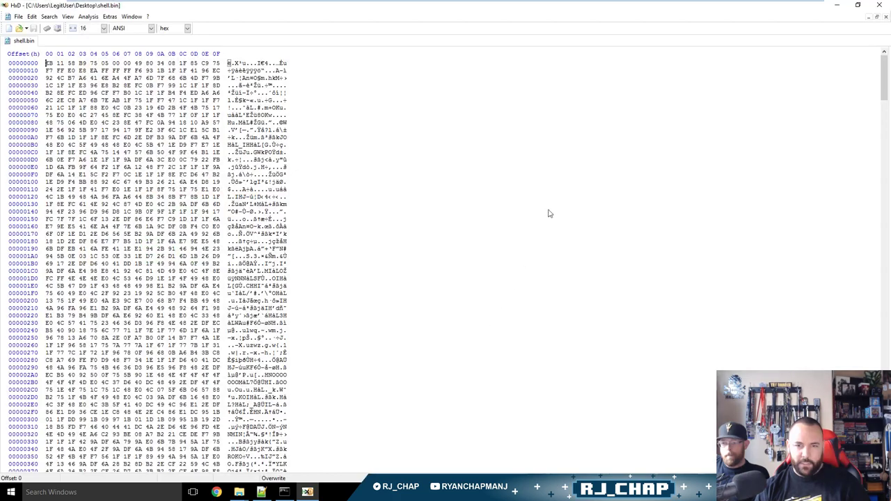
scroll(817, 177, down, 4)
scroll(818, 177, down, 6)
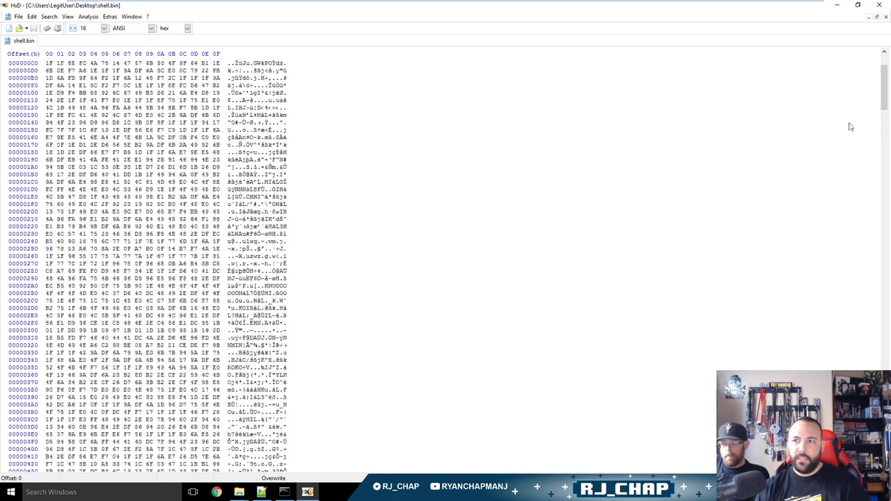
click(879, 5)
Launch IDA Freeware, dismiss its introductory notice and accept the license agreement.
right_click(11, 355)
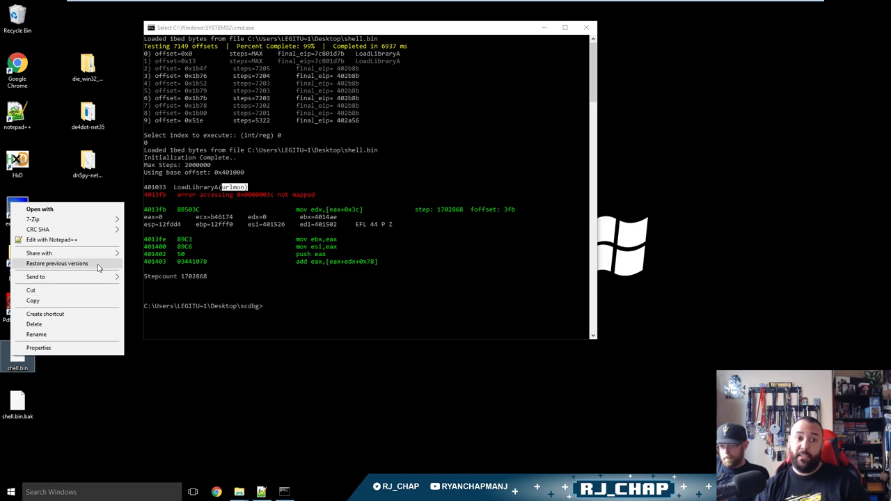
key(super)
text(ida)
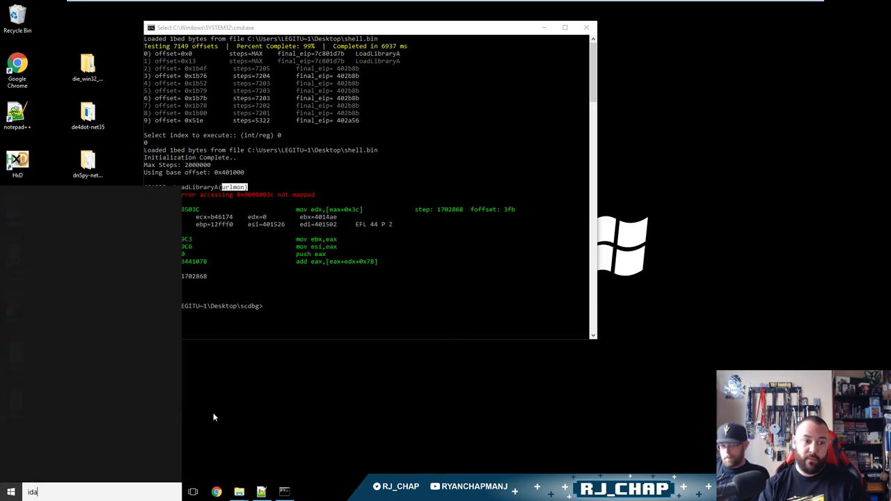
key(Return)
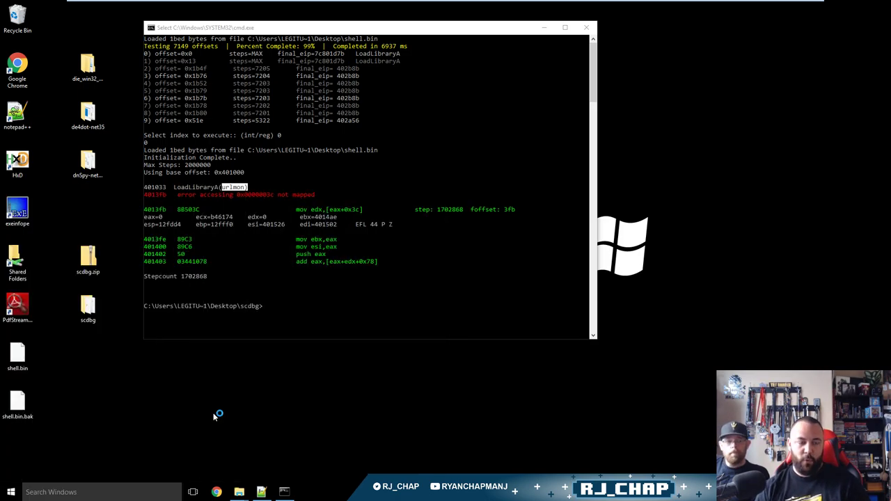
click(515, 310)
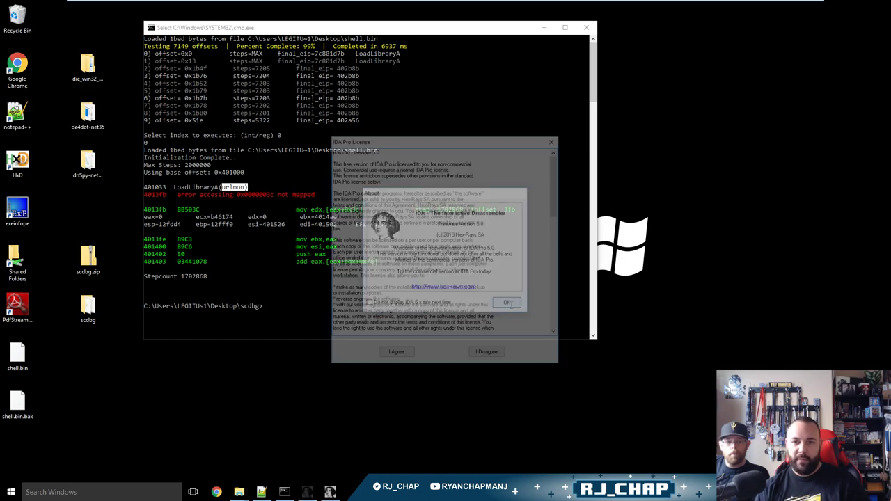
click(395, 355)
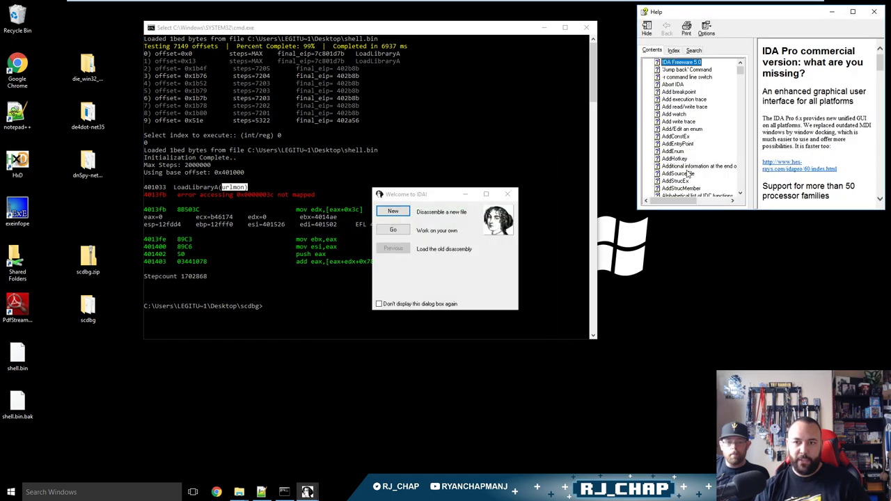
click(393, 211)
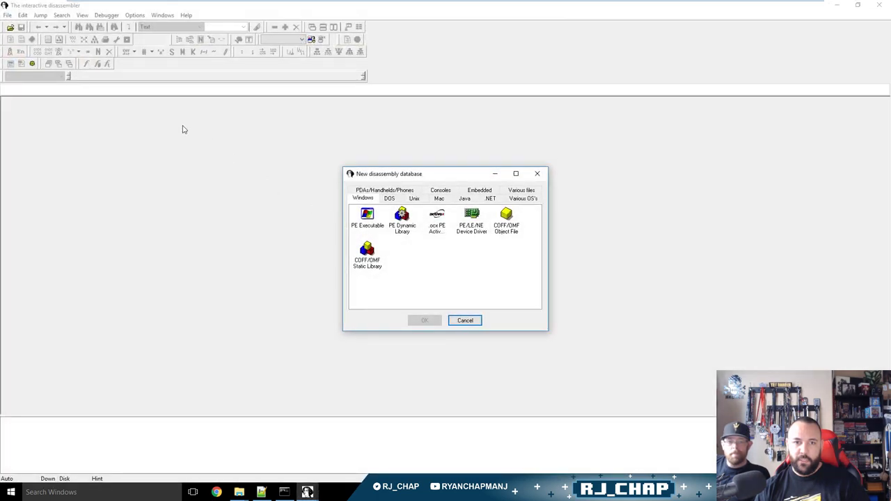
click(367, 224)
click(464, 320)
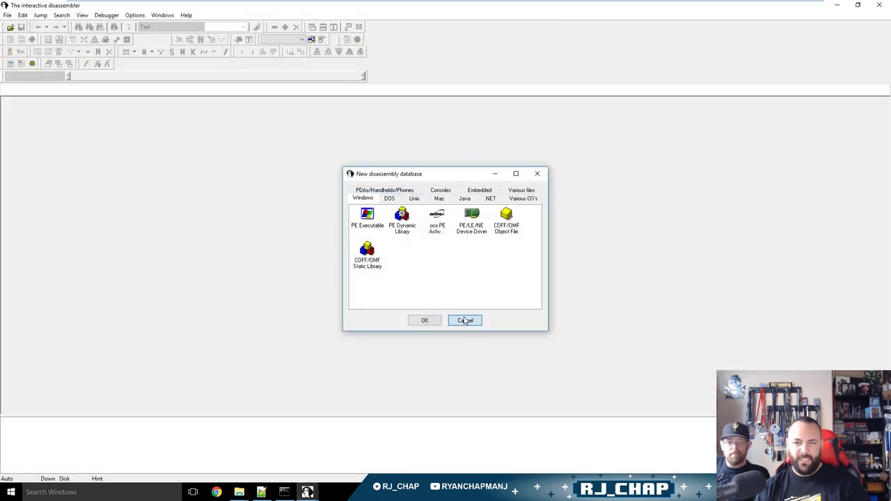
Choose shell.bin from the Desktop as the file to disassemble.
click(11, 27)
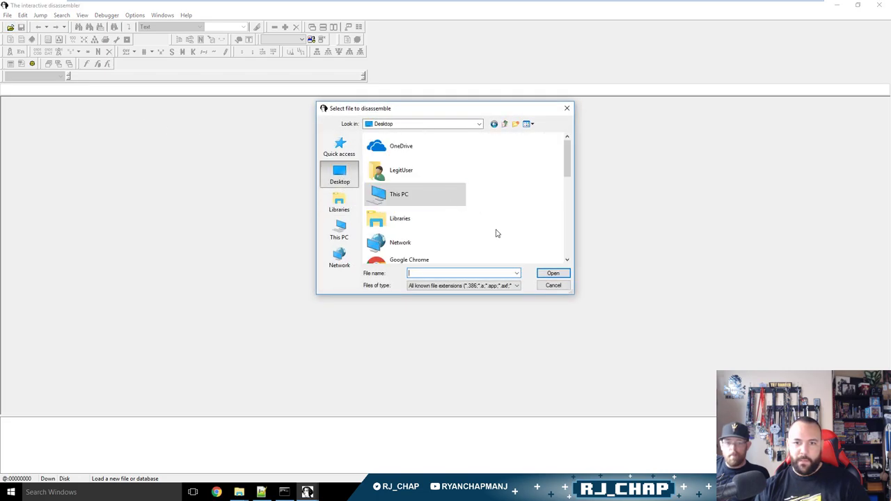
scroll(494, 234, down, 5)
double_click(425, 250)
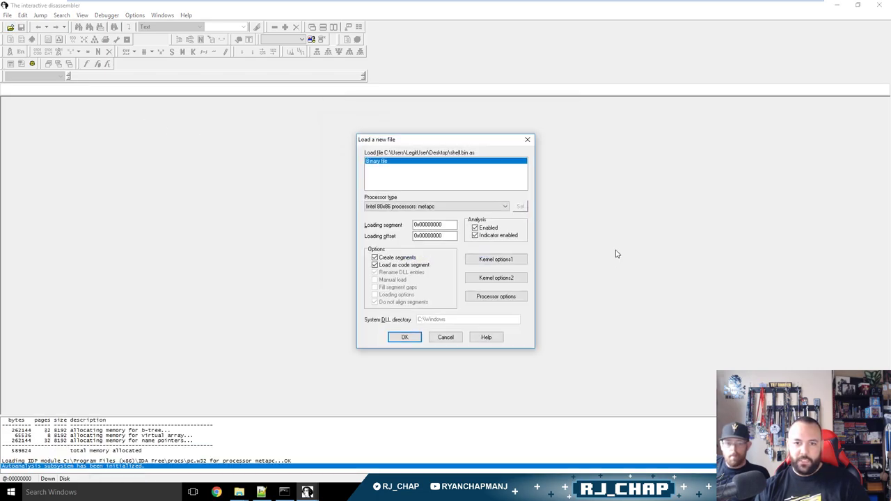
Load shell.bin as a binary file for Intel 80x86 metapc, disassemble it as 32-bit code and dismiss the entry-point notice.
click(403, 338)
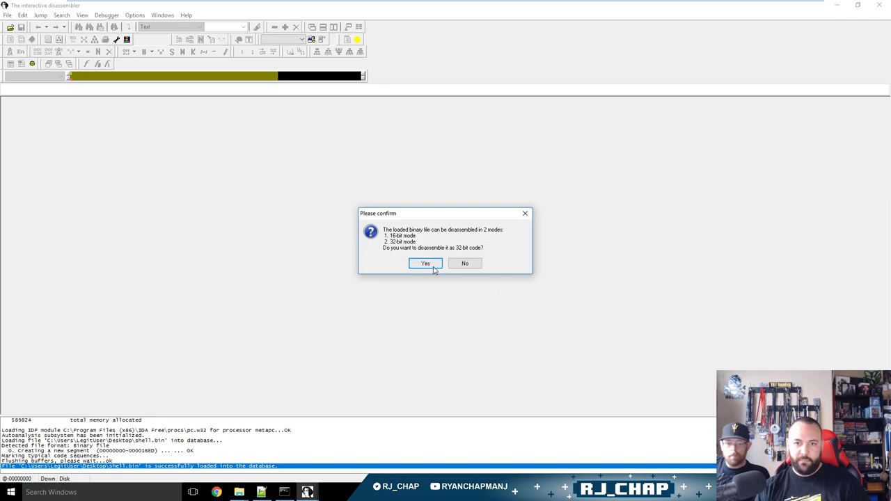
click(438, 264)
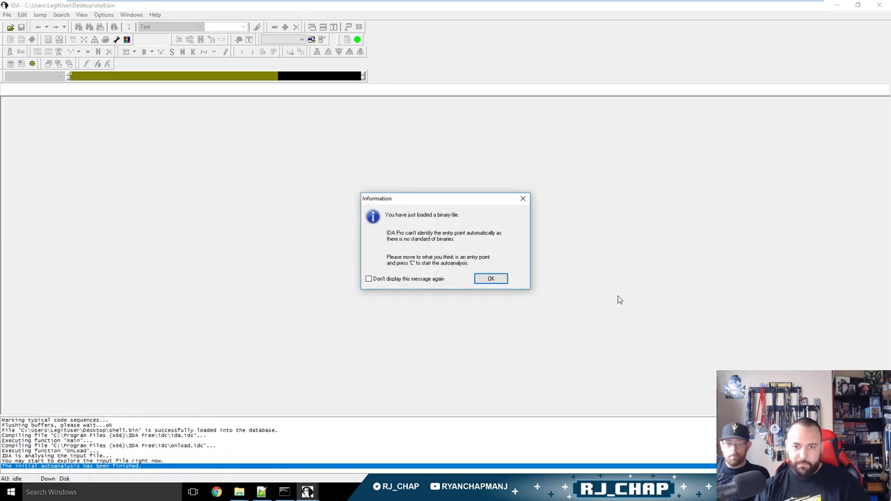
click(492, 279)
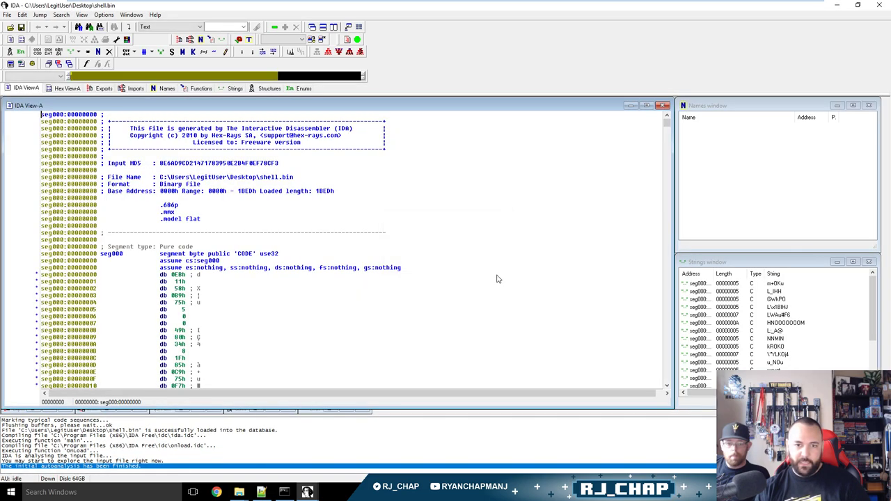
Try to define the data at offsets 0, 2 and 1 of seg000 as ASCII strings.
click(175, 276)
key(a)
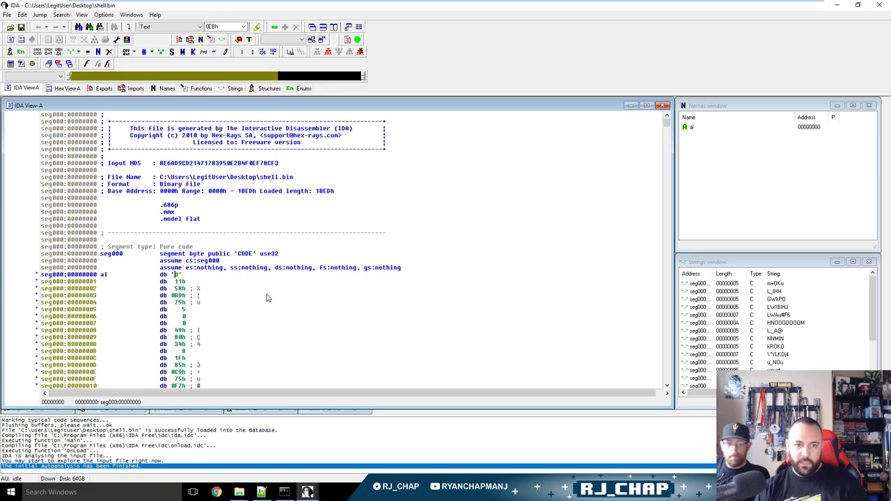
click(180, 288)
key(a)
click(180, 281)
key(a)
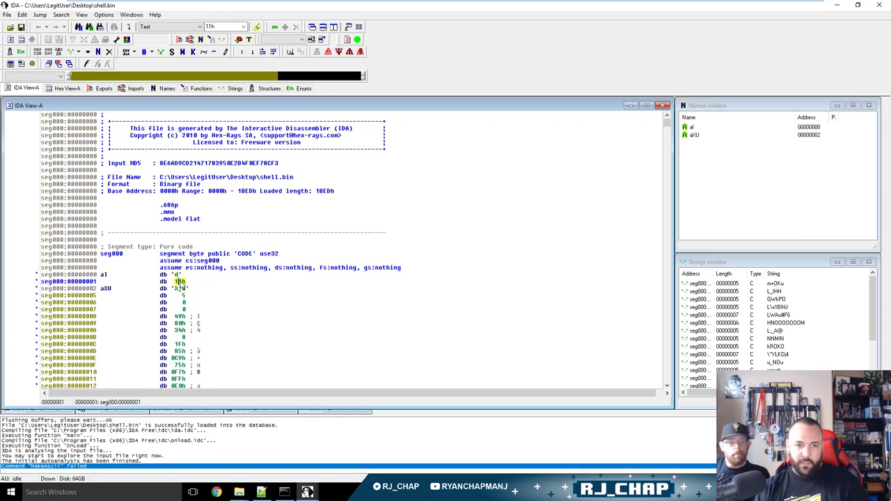
Convert the data at seg000 offsets 0 and 2 directly to code.
click(180, 275)
key(c)
click(405, 256)
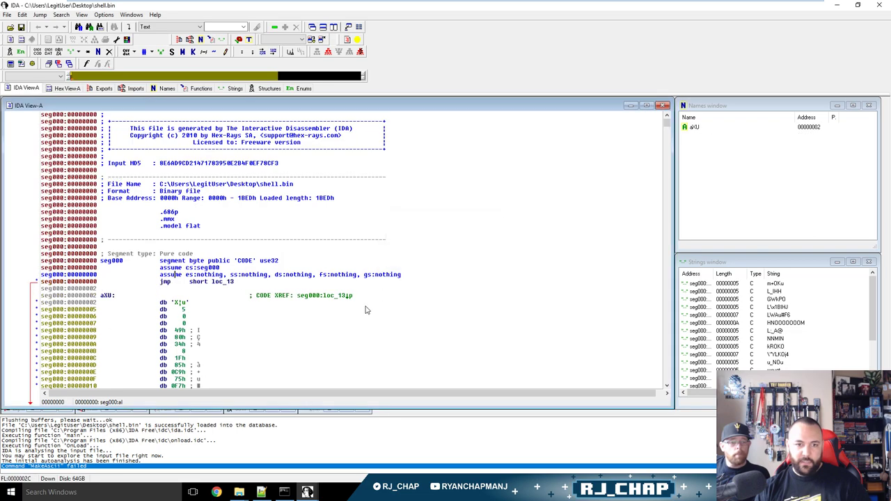
click(183, 302)
key(c)
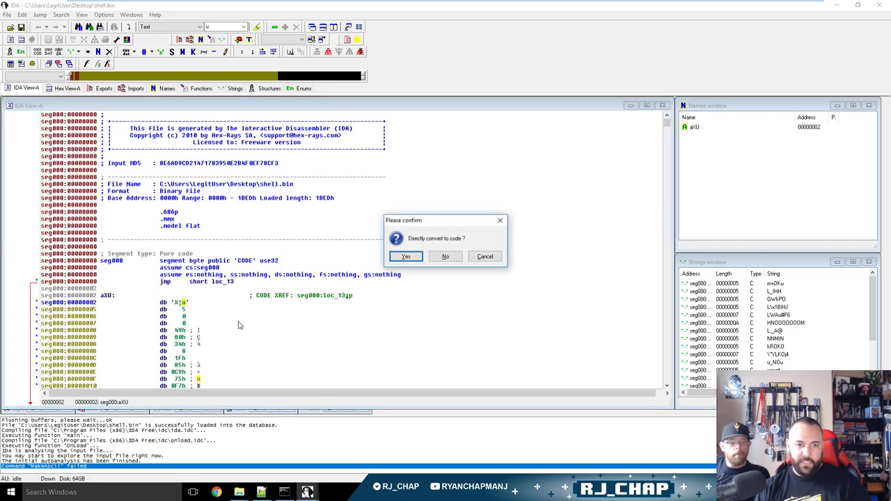
click(406, 256)
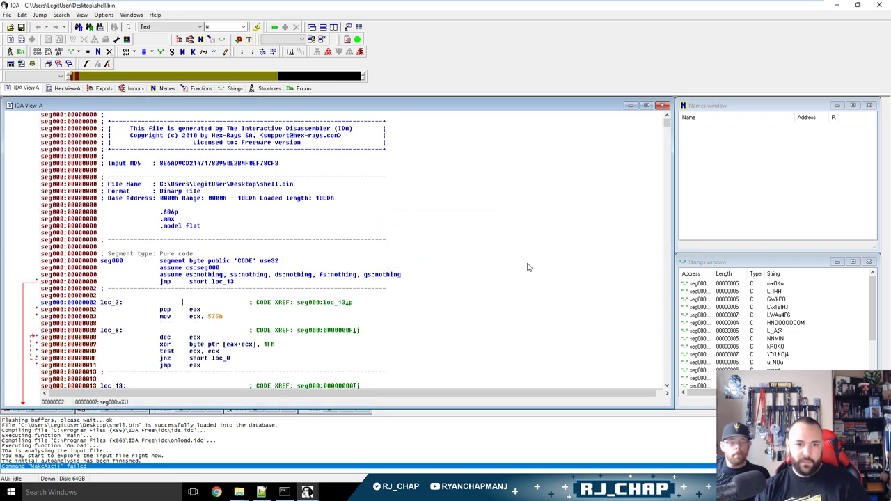
Examine the disassembled shellcode, following the initial jump, the loc_8 loop and its XOR of each byte with 1Fh.
scroll(527, 267, down, 5)
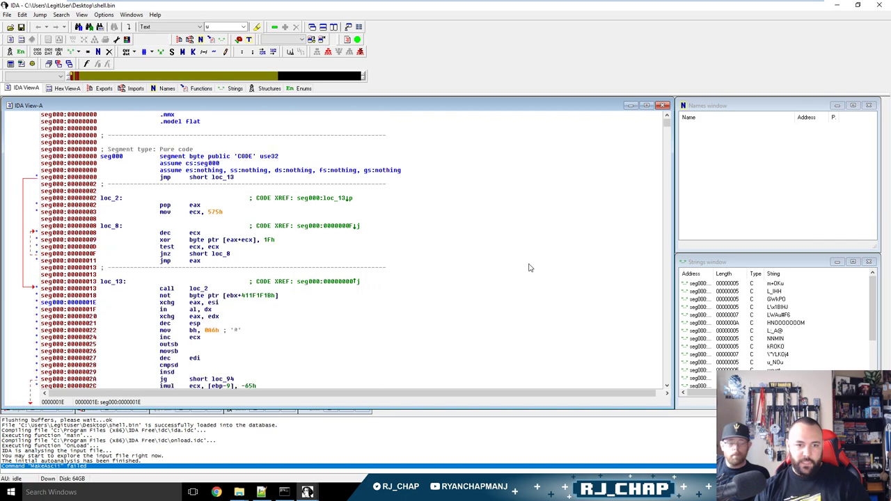
scroll(529, 268, down, 7)
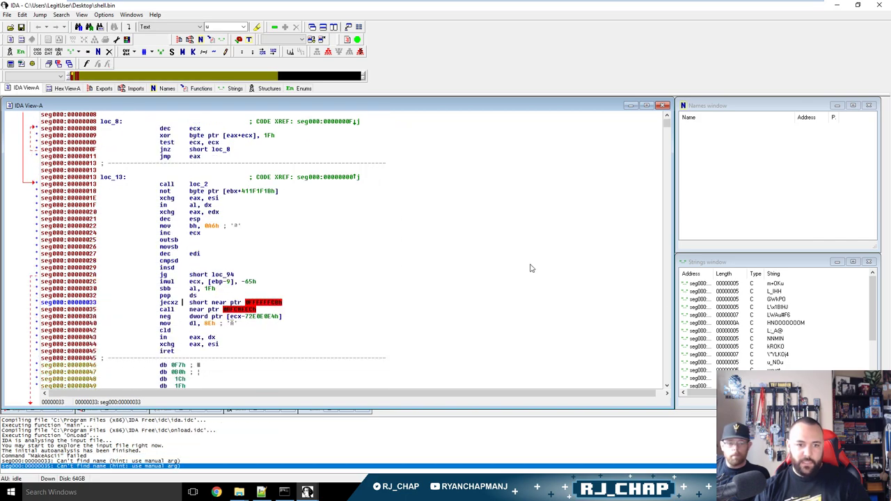
scroll(435, 288, up, 7)
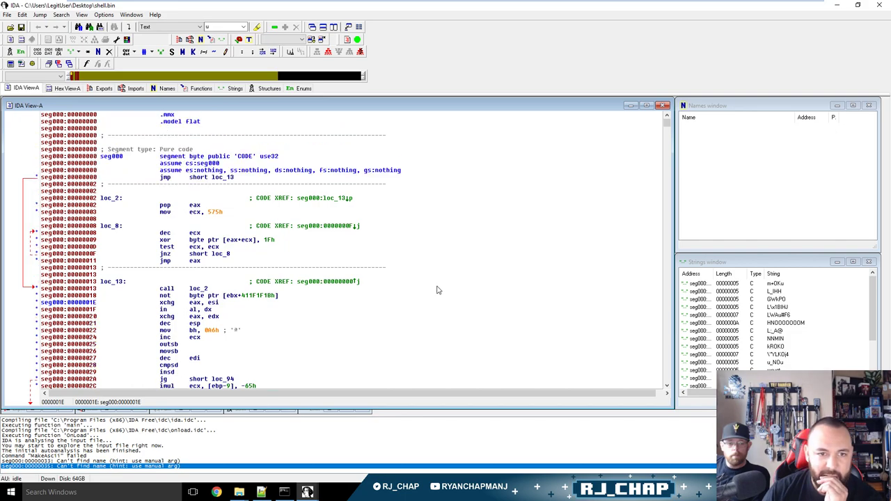
scroll(160, 222, up, 2)
click(199, 220)
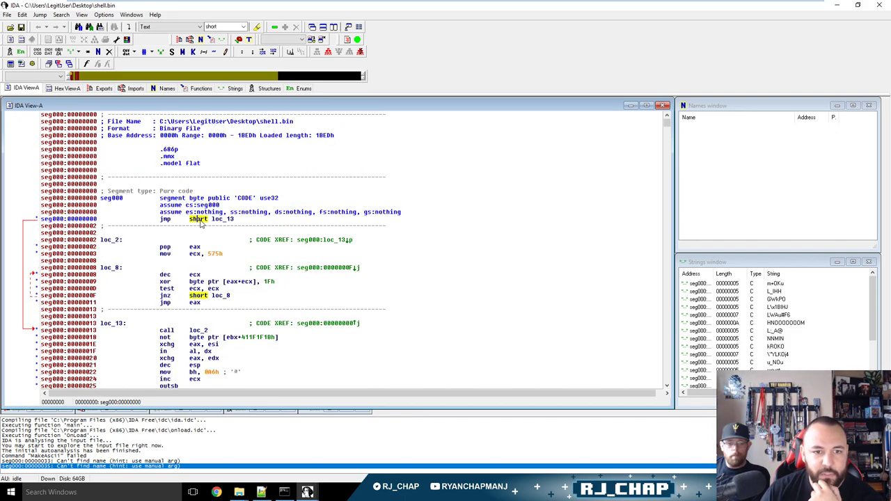
click(223, 296)
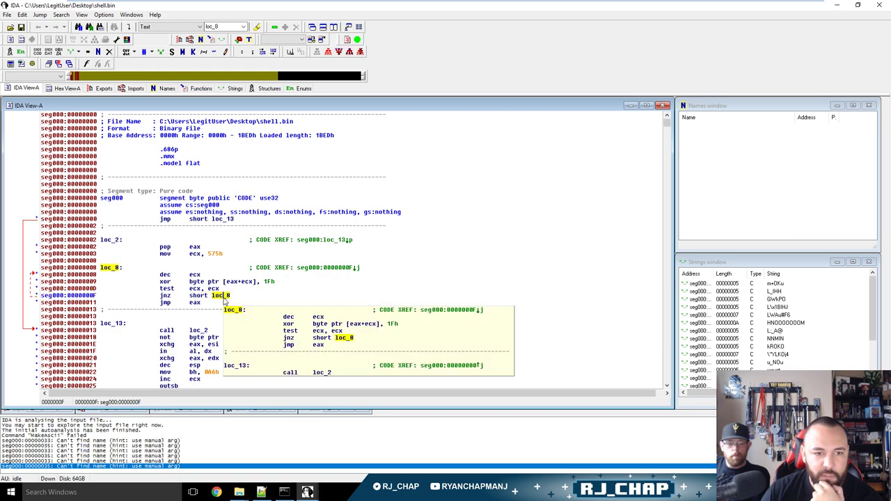
click(192, 275)
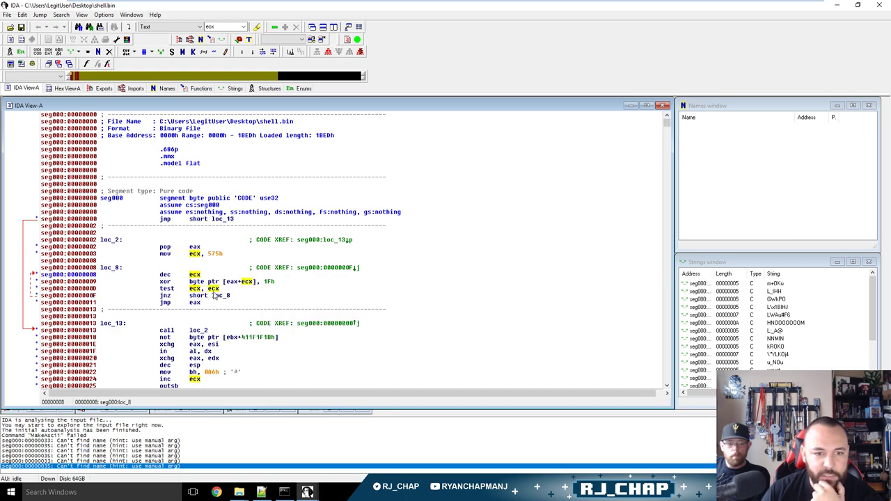
click(198, 282)
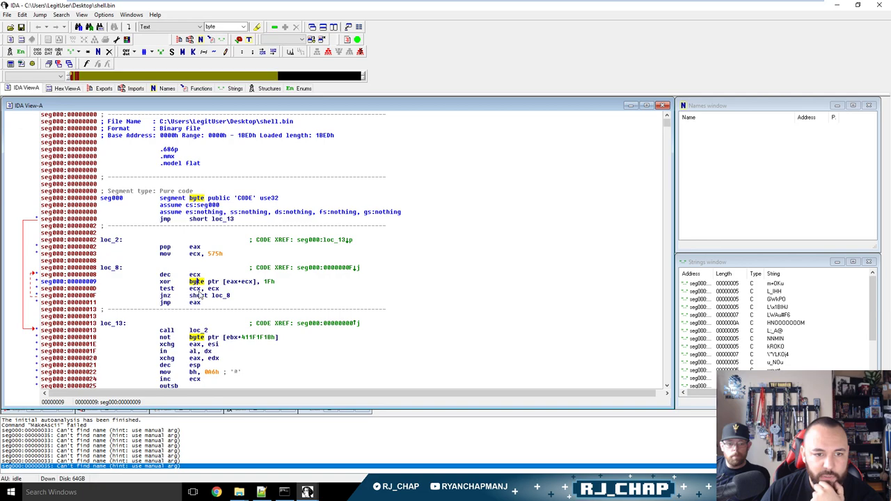
click(213, 296)
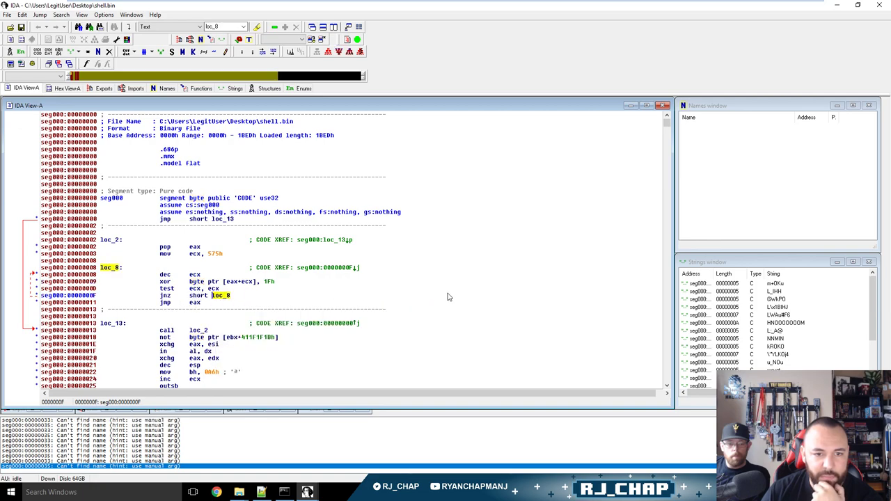
click(197, 283)
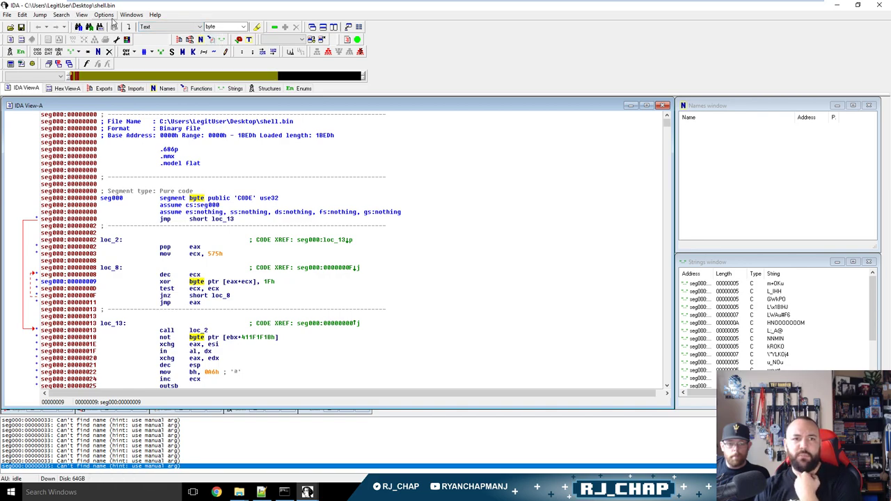
Exit IDA, saving the shell.bin database with the Pack database (Store) option, and return to the desktop.
click(876, 5)
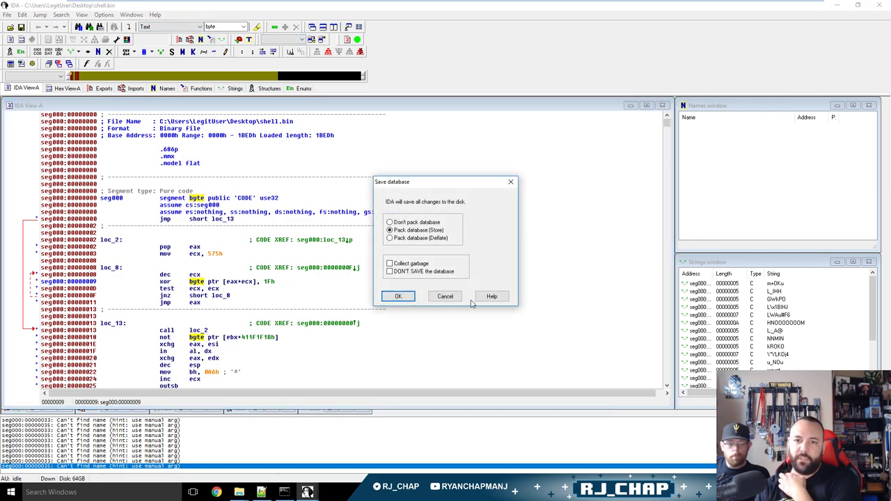
click(391, 296)
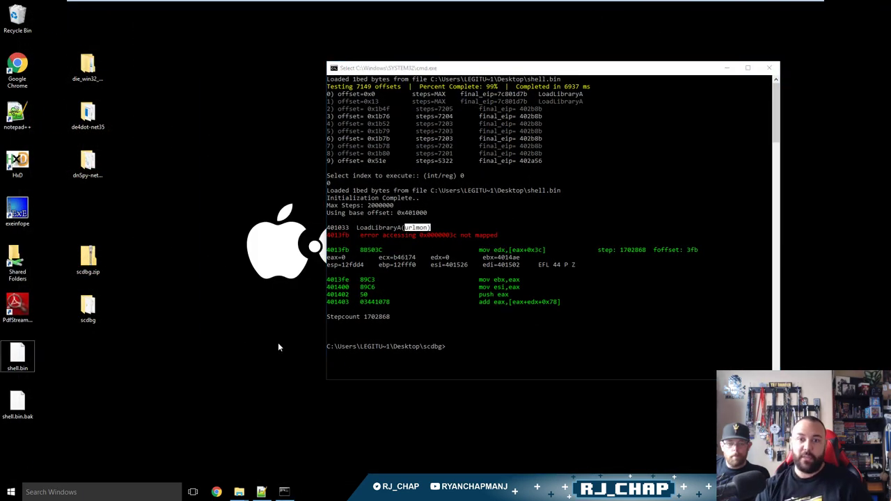
click(80, 378)
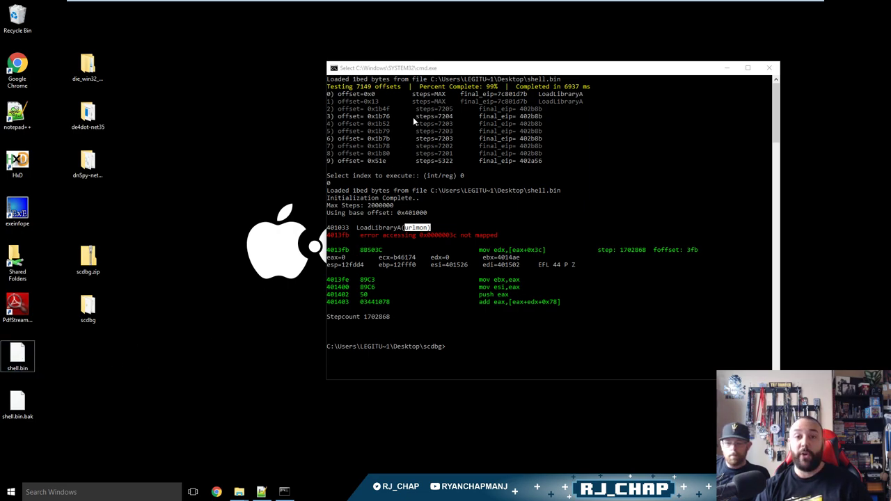
Switch to the remnux-6.0-ova-public virtual machine and clear its terminal.
click(801, 7)
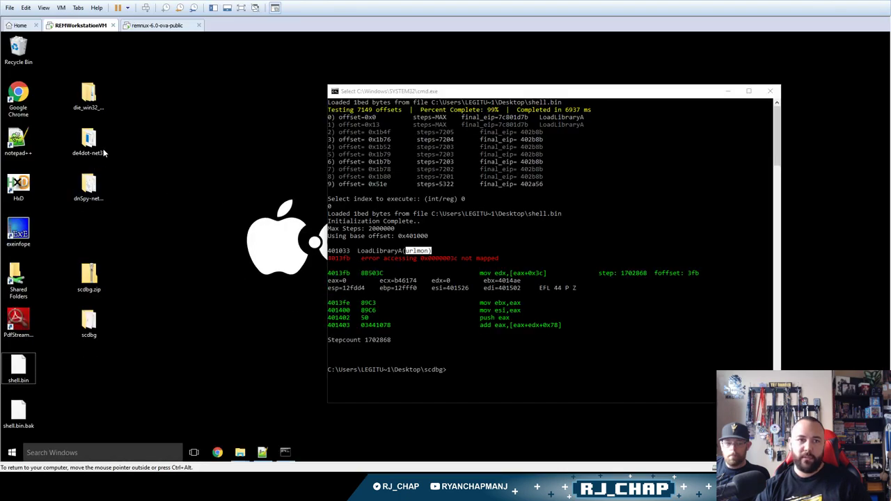
click(158, 26)
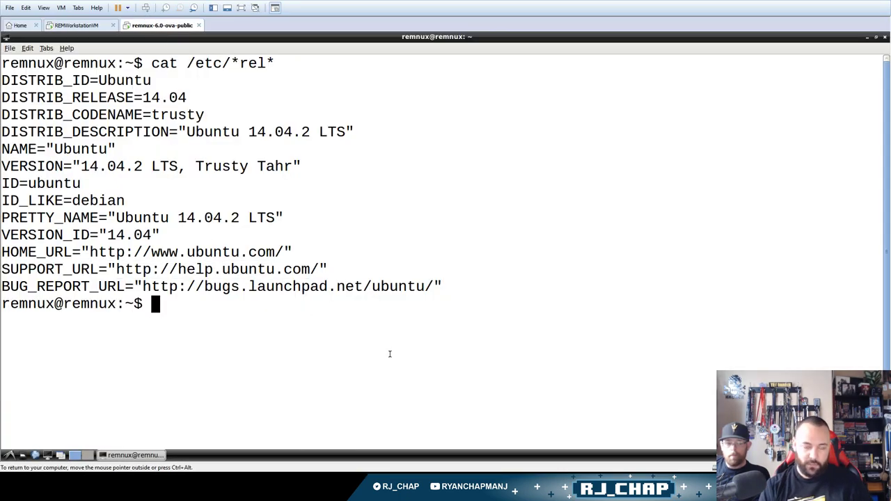
key(ctrl+l)
Display the usage help of shellcode2exe.py with the --help option.
text(man)
key(BackSpace)
key(BackSpace)
key(BackSpace)
key(BackSpace)
text(shellcode)
key(Tab)
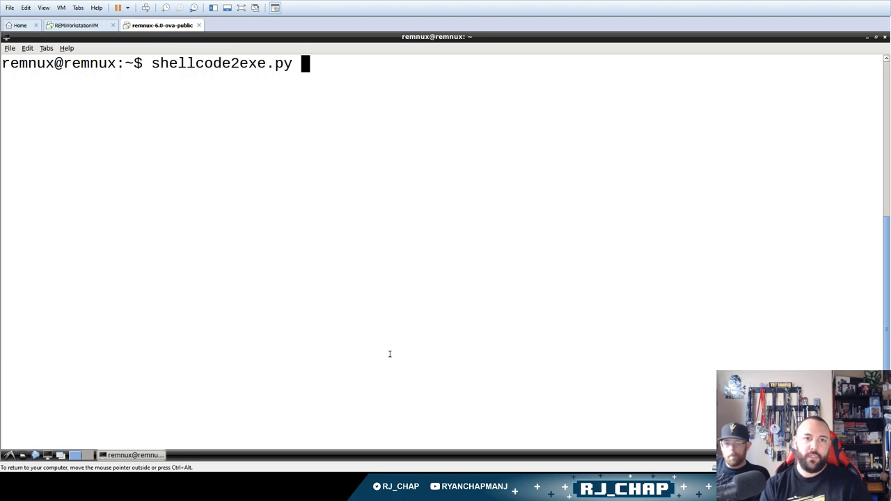
text(--help)
key(Return)
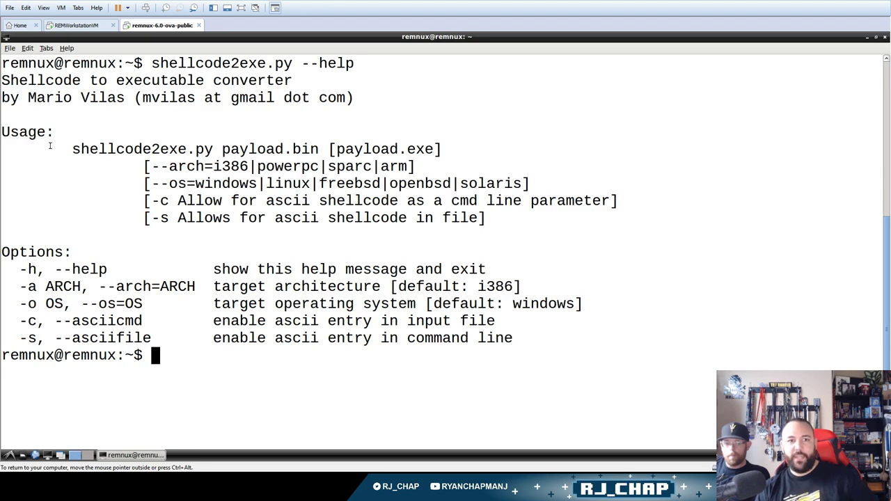
Examine the shellcode2exe.py usage line, its optional payload.exe argument, and the architecture and operating system options.
drag(73, 149, 222, 150)
click(338, 161)
double_click(420, 137)
drag(442, 149, 332, 153)
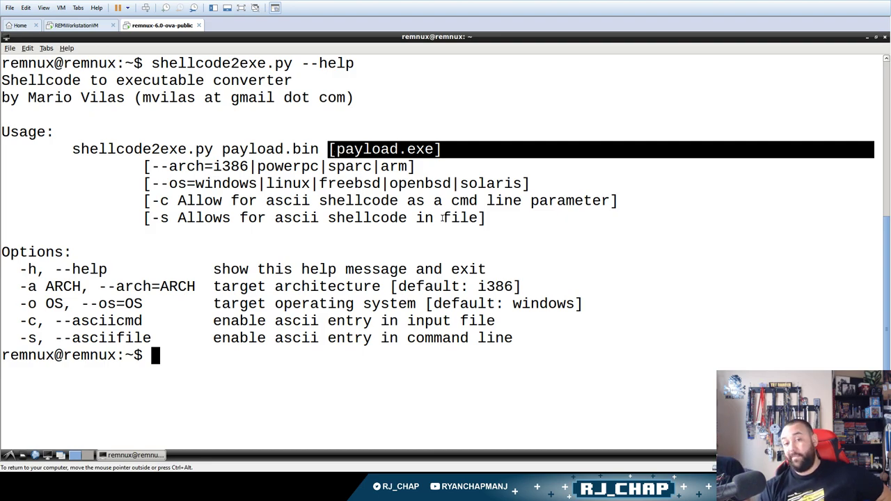
drag(22, 287, 203, 287)
drag(24, 304, 142, 303)
click(142, 304)
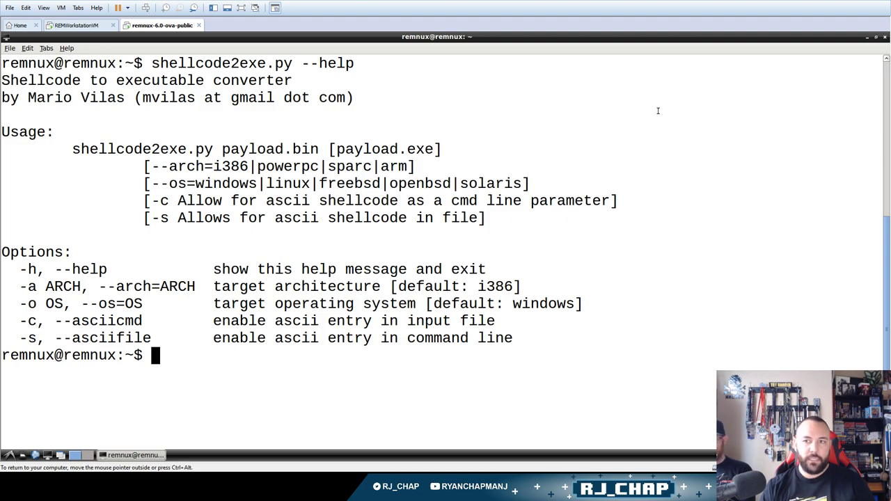
Return to REMWorkstationVM in full screen, launch Chrome and open youtube.com.
click(60, 25)
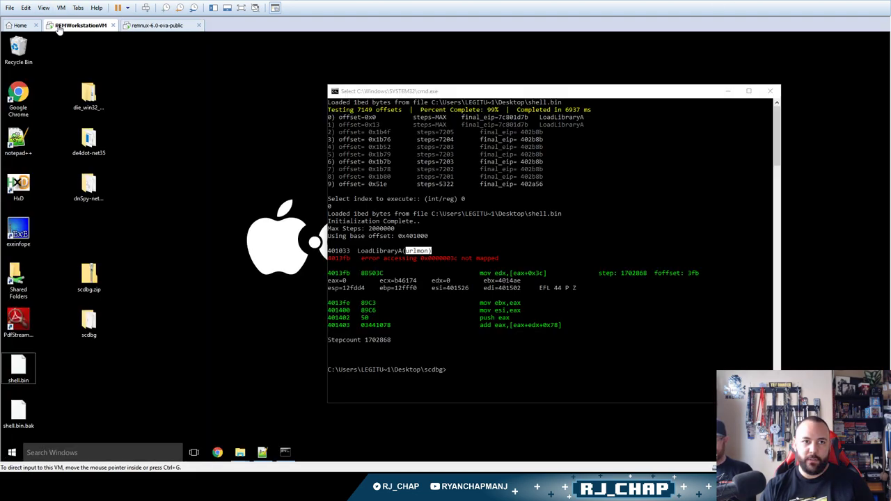
key(ctrl+alt+Return)
key(super+r)
text(chrome)
key(Return)
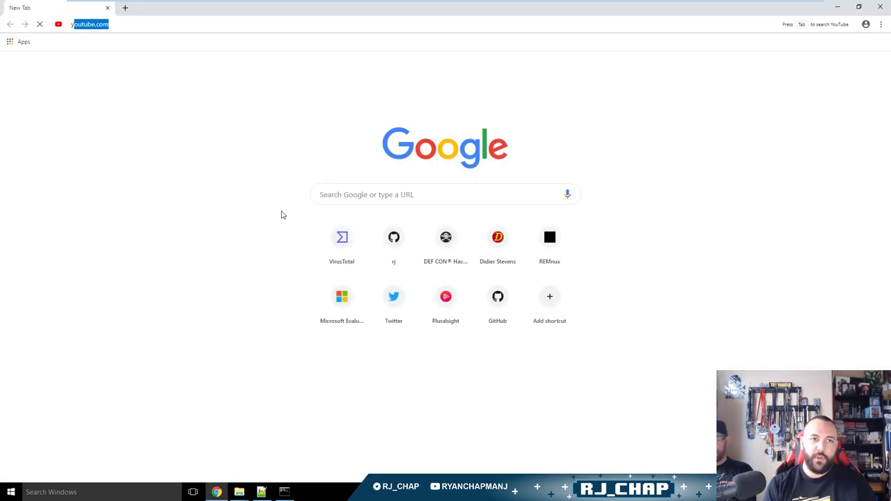
text(youtube.com)
key(Return)
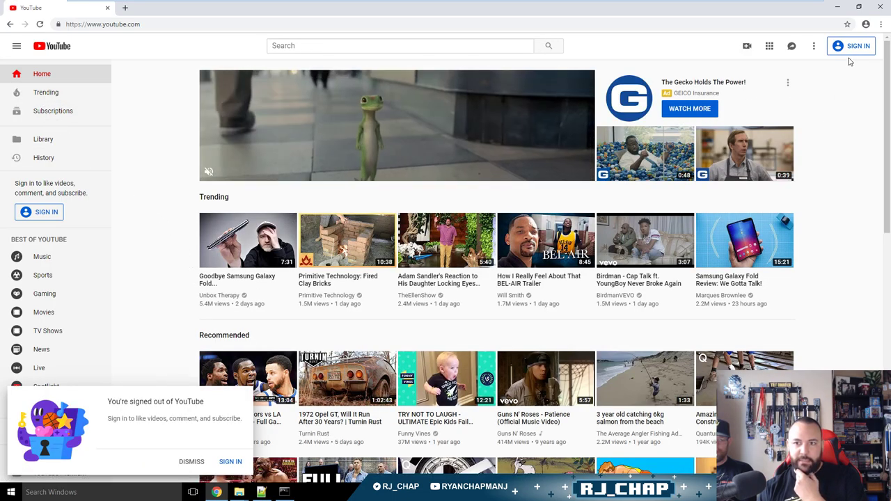
Open the presenter's YouTube channel by adding /c/ and the channel handle to the site address.
key(ctrl+l)
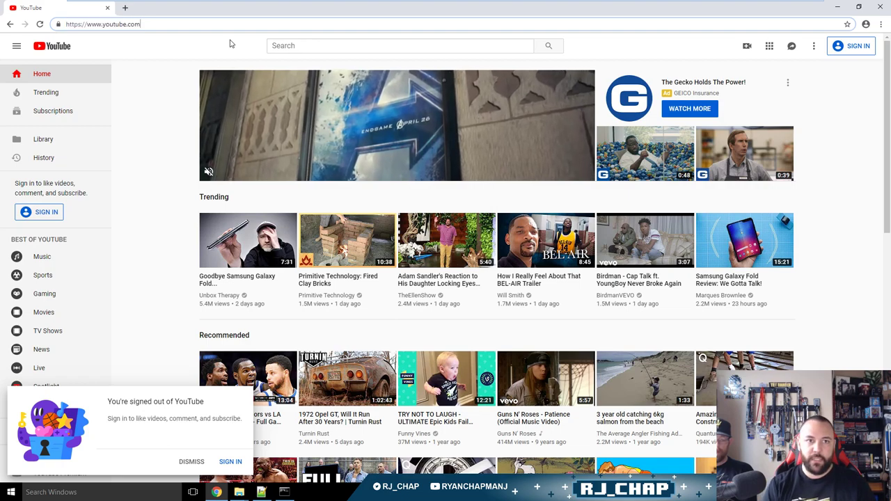
key(End)
text(/c/ryanchapmanj)
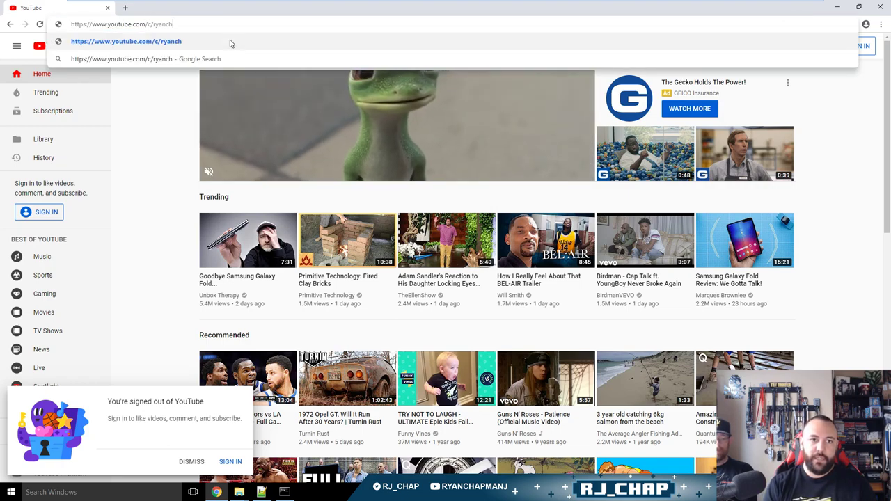
key(Return)
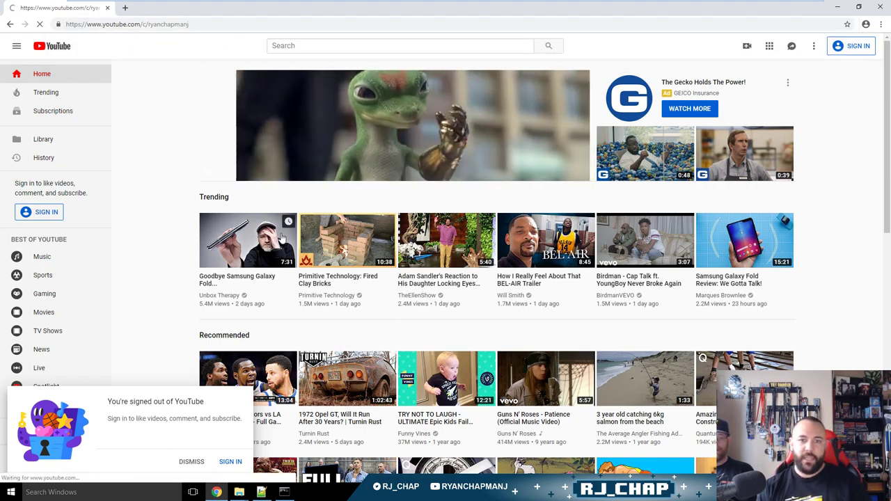
Open the JavaScript Deobfuscation playlist and play MalWerewolf: JS/Shellcode Deobfuscation Part 1 in full screen.
scroll(412, 316, down, 3)
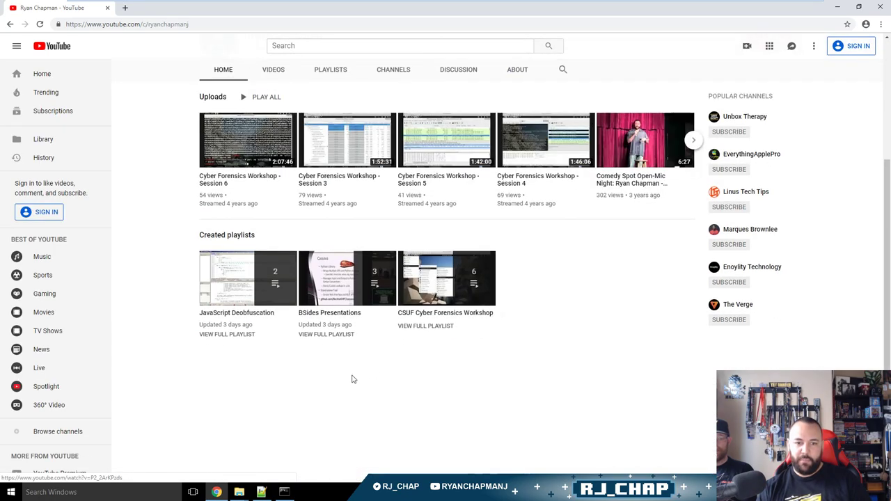
click(235, 312)
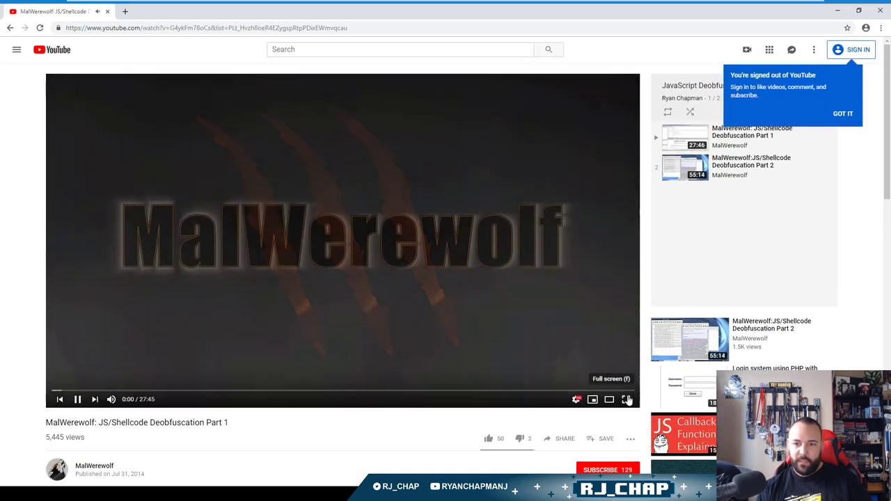
click(626, 395)
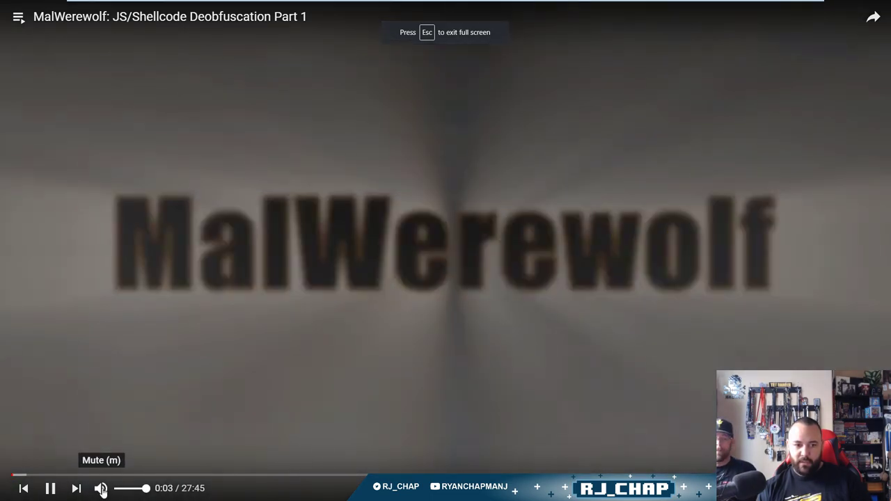
Mute MalWerewolf: JS/Shellcode Deobfuscation Part 1 and skip ahead through it to about 21:27.
click(101, 488)
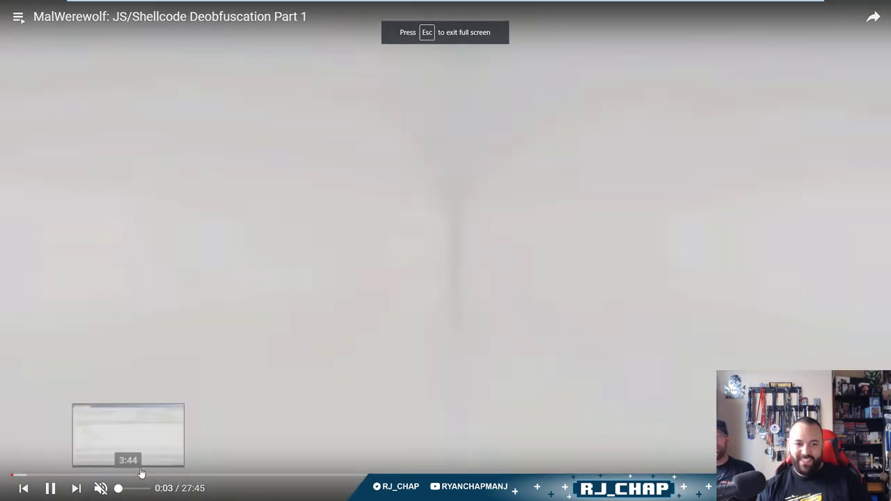
click(170, 475)
click(539, 475)
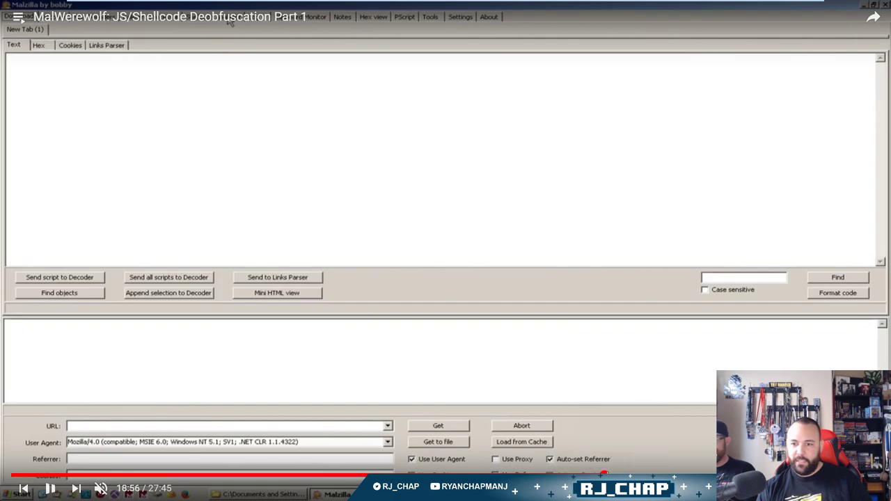
click(682, 476)
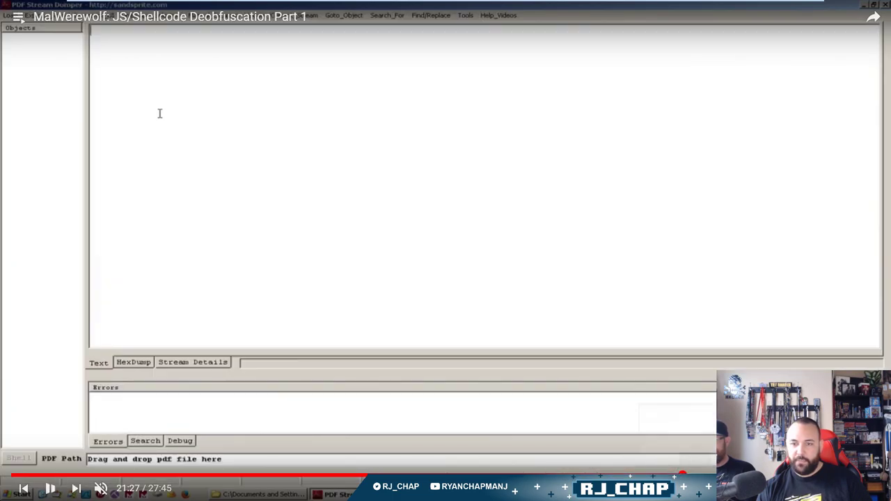
Skip forward in small increments to about 27:32 in the Part 1 video, pause it and exit full screen.
key(Right)
key(Right)
key(Right)
key(Right)
key(Right)
key(Right)
key(Right)
key(Right)
key(Right)
key(Right)
key(Right)
key(Right)
key(Right)
key(Right)
key(Right)
key(Right)
key(Right)
key(Right)
key(Right)
key(Right)
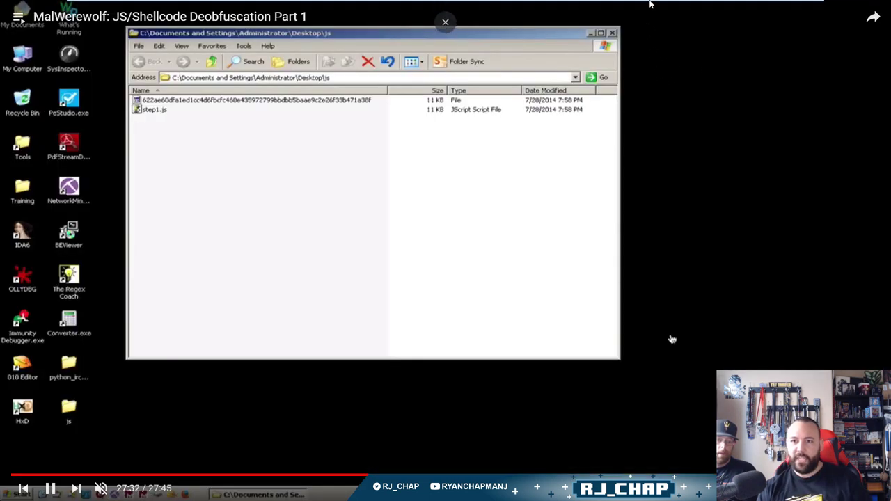
click(743, 112)
key(Escape)
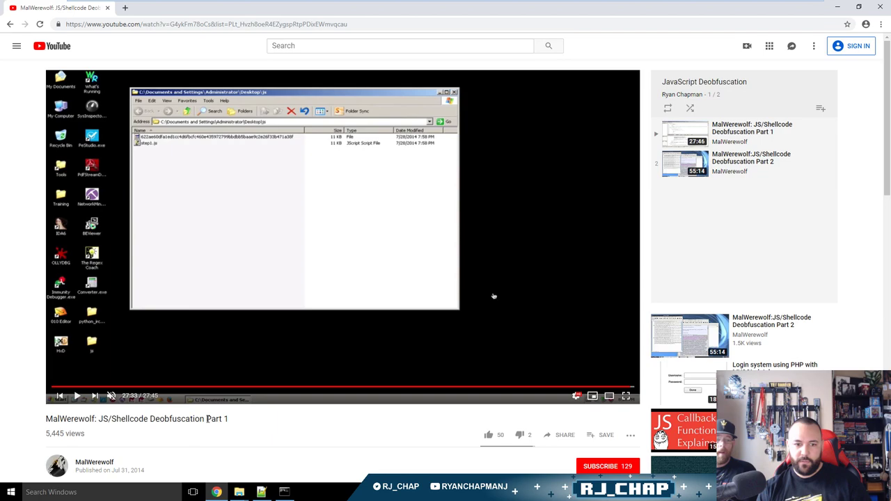
Return to the channel page, open the full JavaScript Deobfuscation playlist and play MalWerewolf:JS/Shellcode Deobfuscation Part 2 in full screen.
click(8, 23)
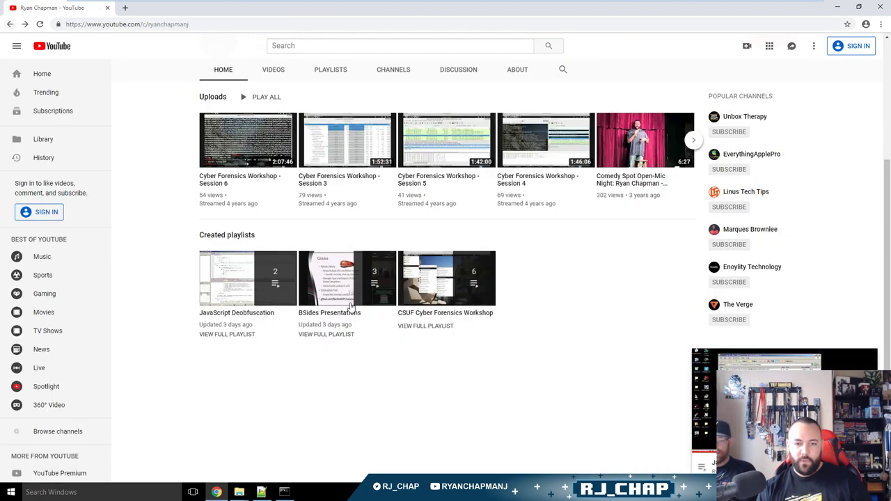
click(263, 311)
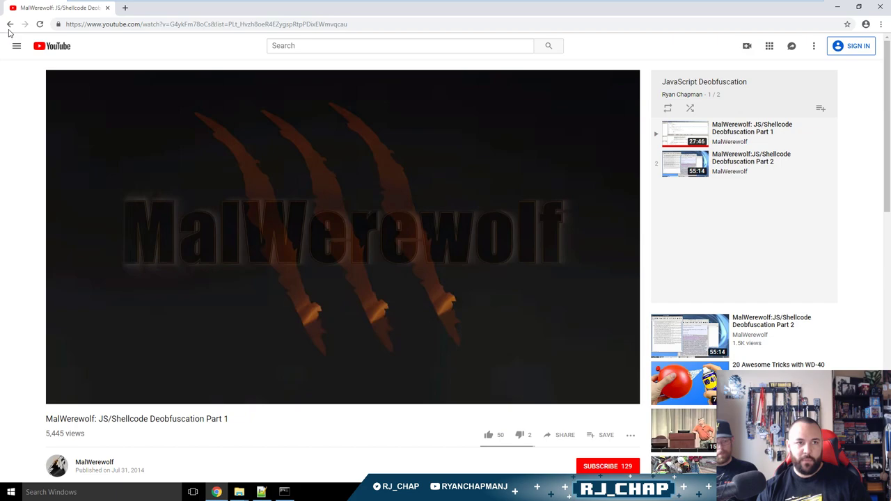
click(10, 24)
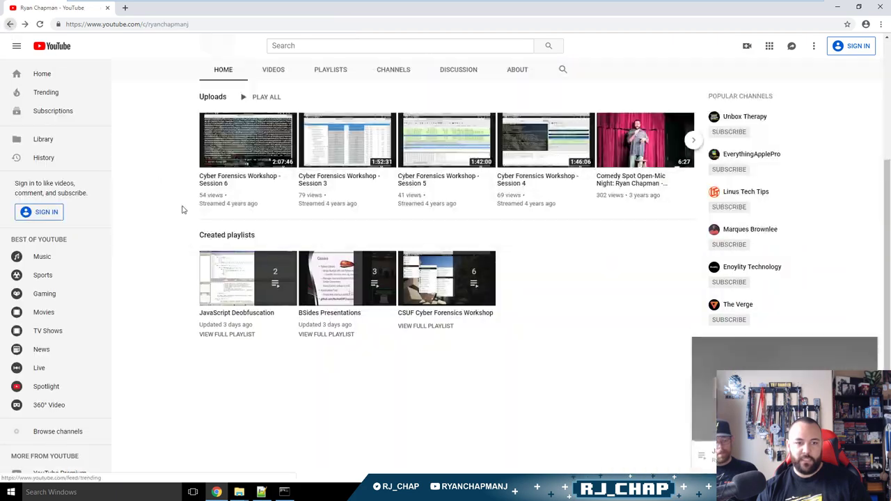
click(237, 336)
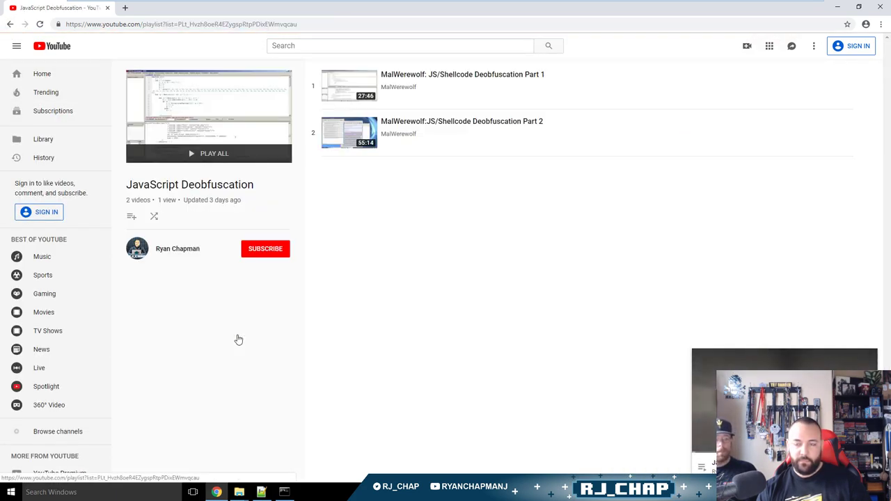
click(476, 122)
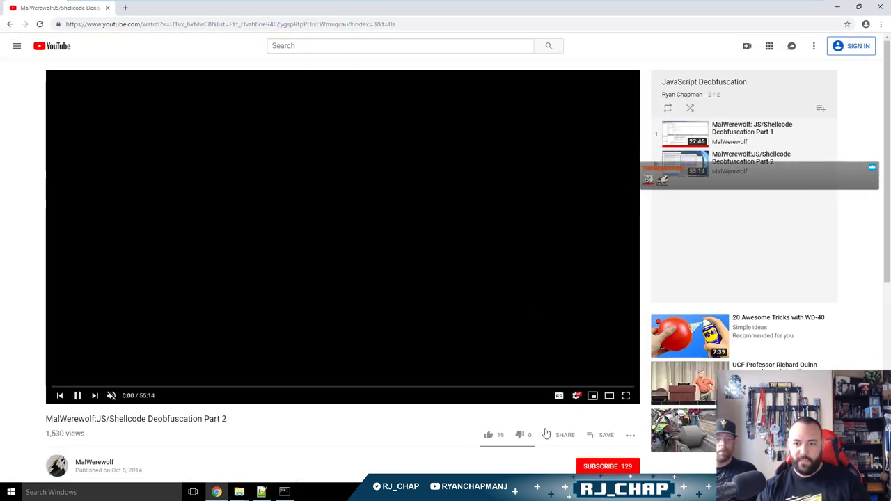
click(629, 396)
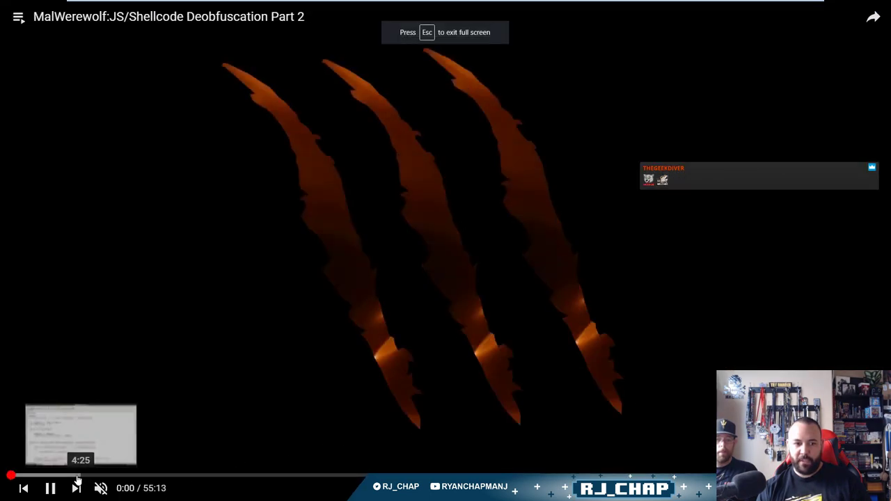
Skip through the Part 2 video to the shellcode2exe --help demonstration at about 37:09.
click(74, 475)
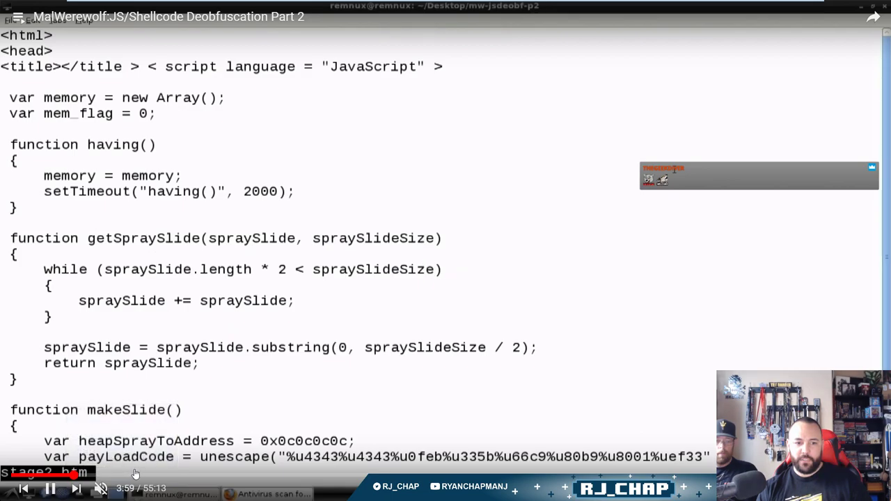
click(135, 475)
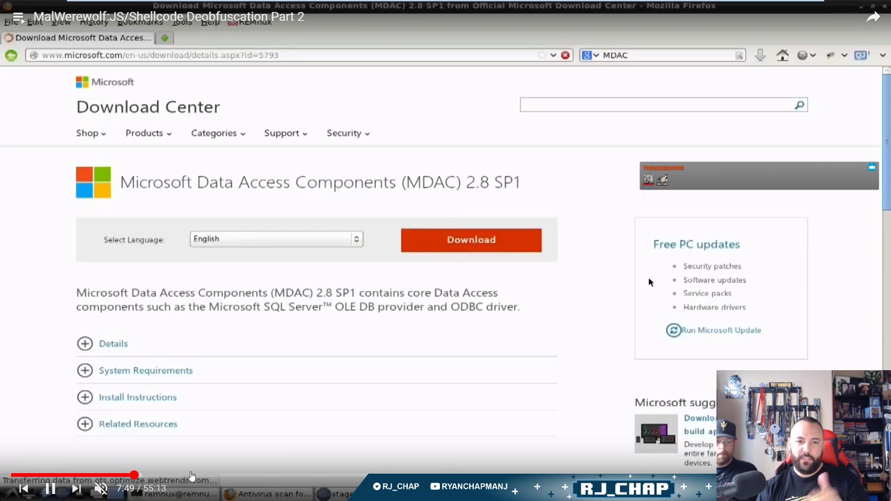
click(192, 475)
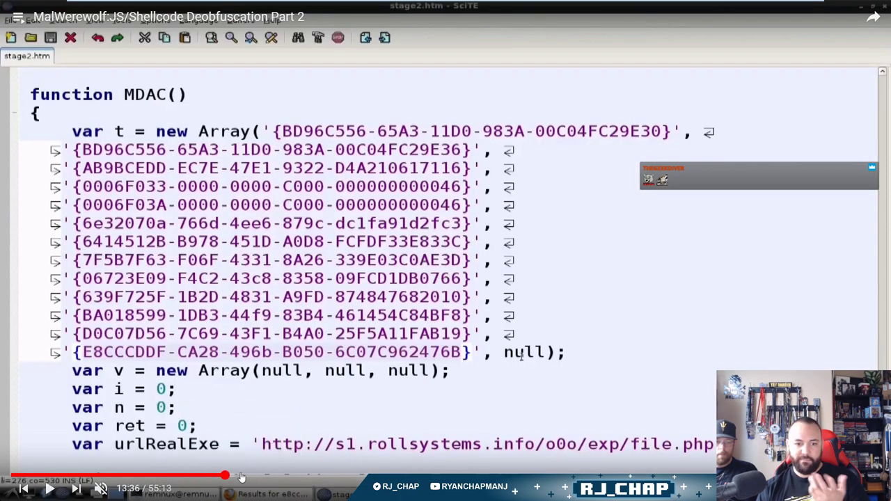
click(225, 476)
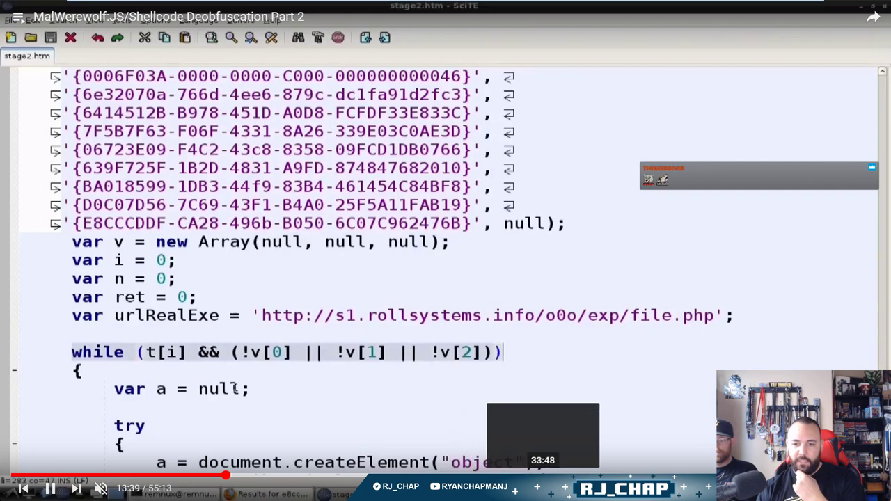
click(538, 476)
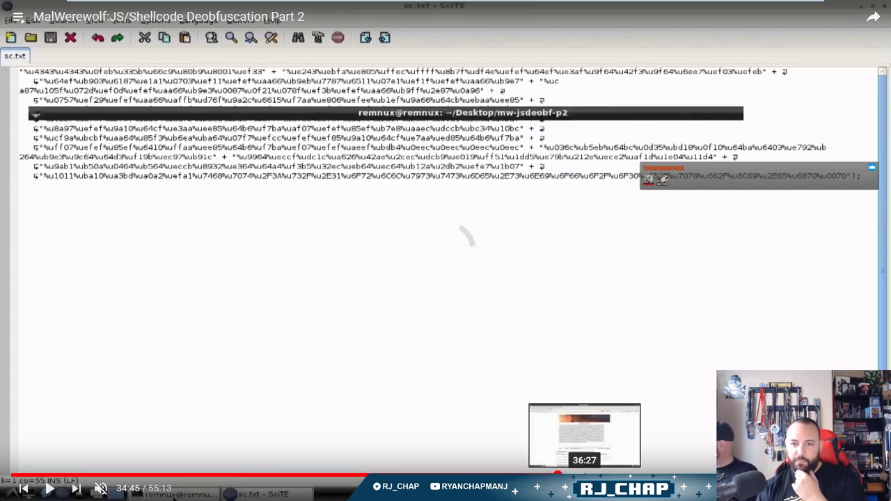
click(557, 476)
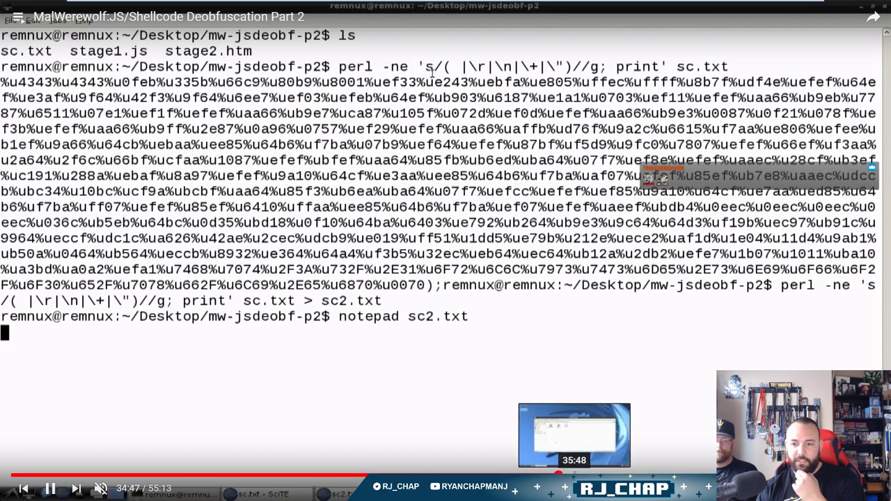
click(575, 473)
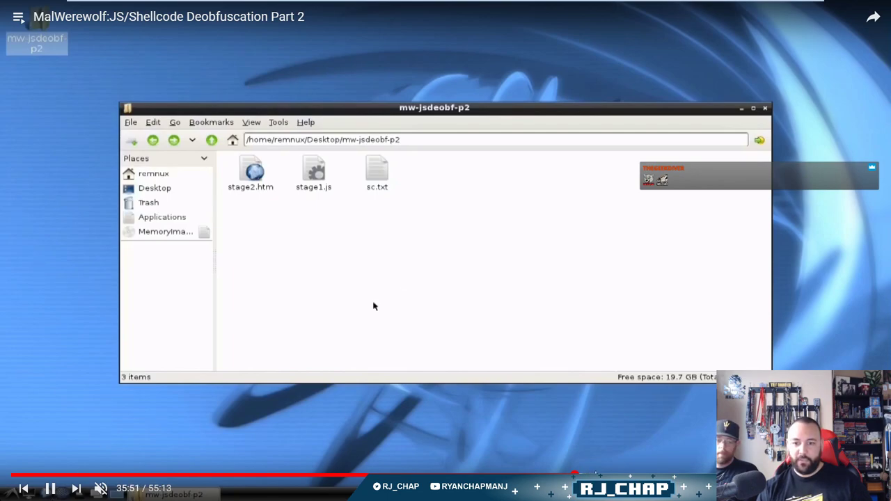
click(595, 474)
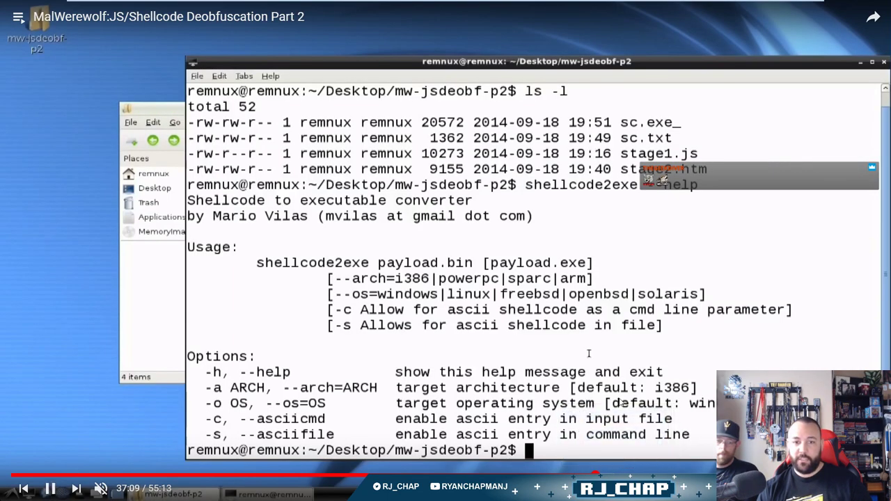
Watch the Part 2 video's demonstration of converting the shellcode with unicode2hex-escaped and viewing sc.hex, keeping the video muted.
click(101, 489)
click(101, 489)
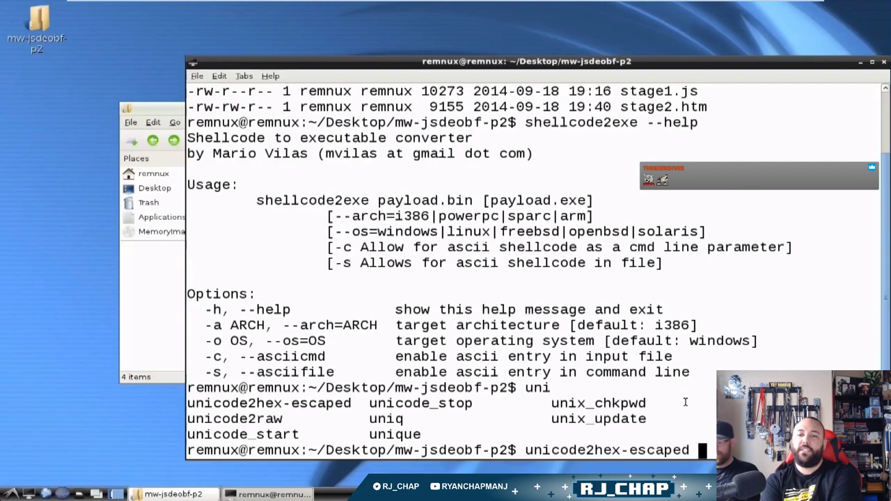
text(c)
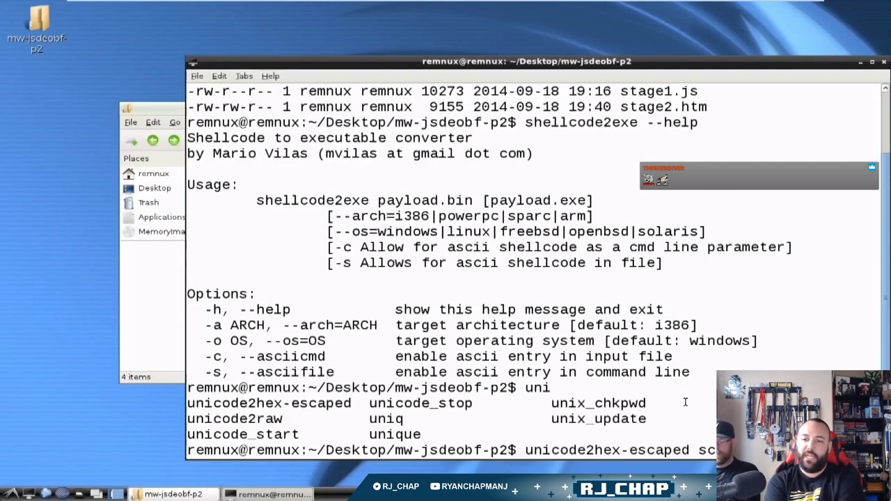
key(Tab)
key(Return)
key(Up)
text(> sc.hex)
key(Return)
text(clear)
key(Return)
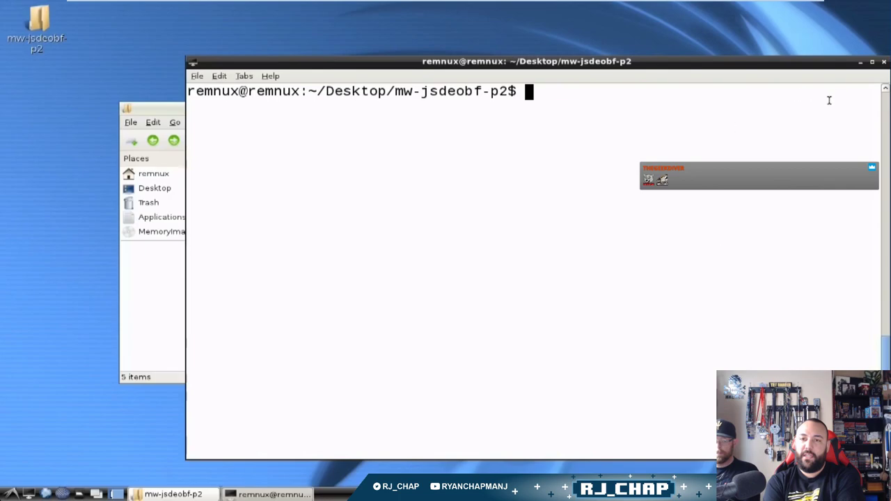
click(871, 62)
text(clear)
key(Return)
text(less sc.hex)
key(Return)
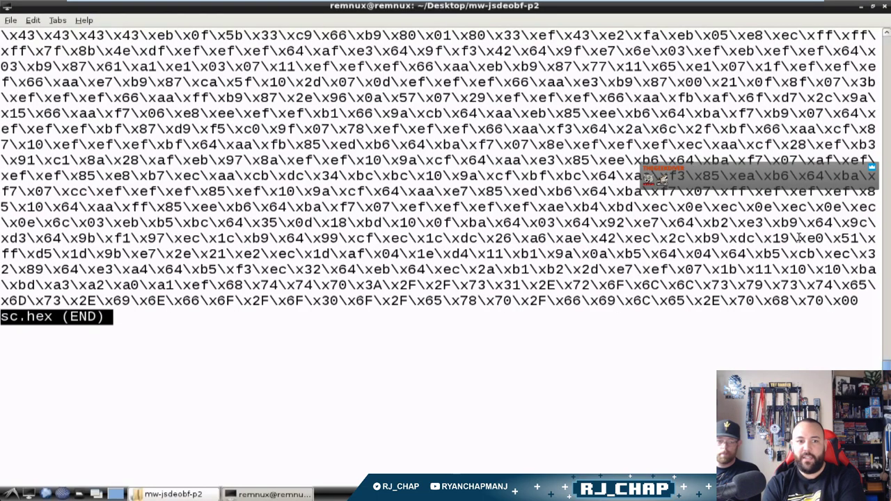
Watch the video's demonstration of running shellcode2exe -s sc.hex and listing the resulting files with ls -l.
text(qshell)
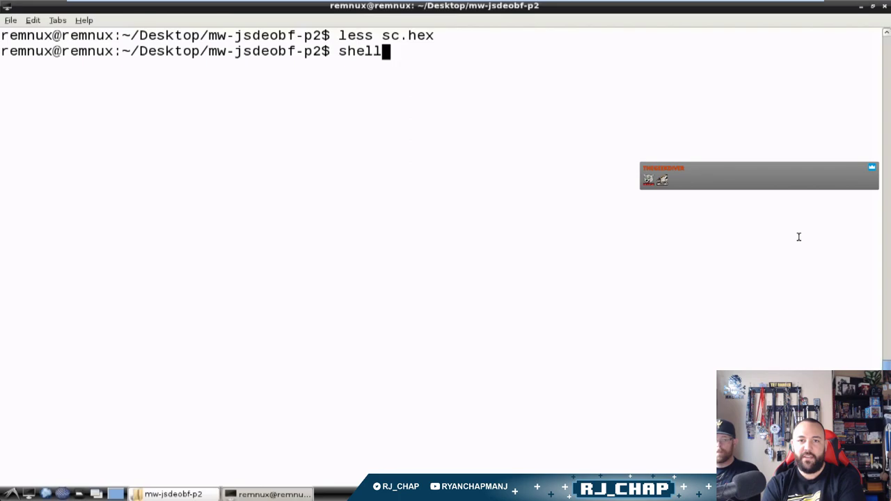
text(code2exe -)
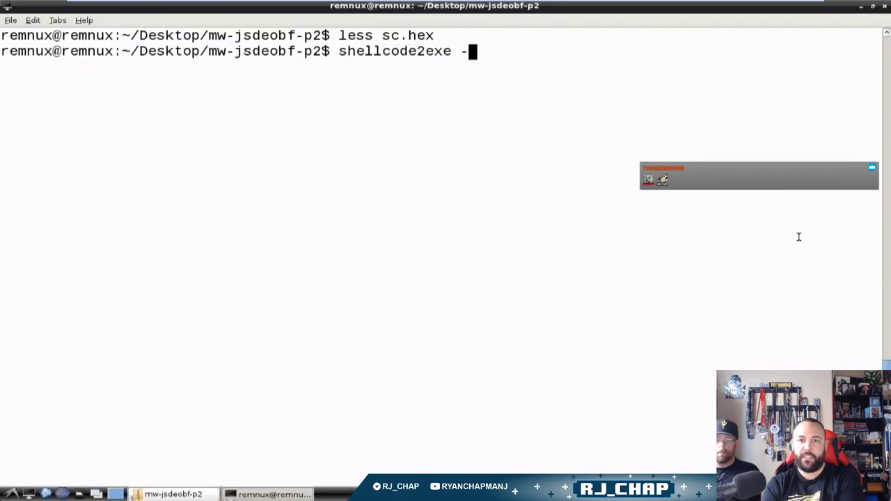
text(s )
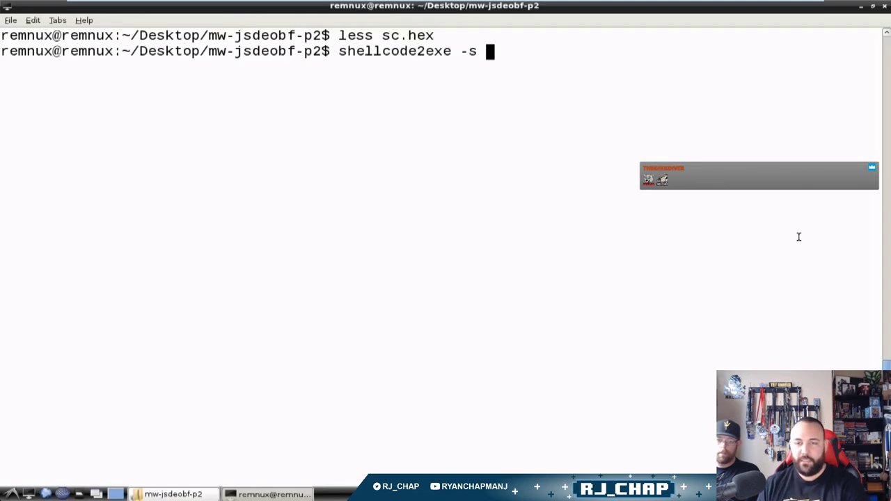
text(sc.hex)
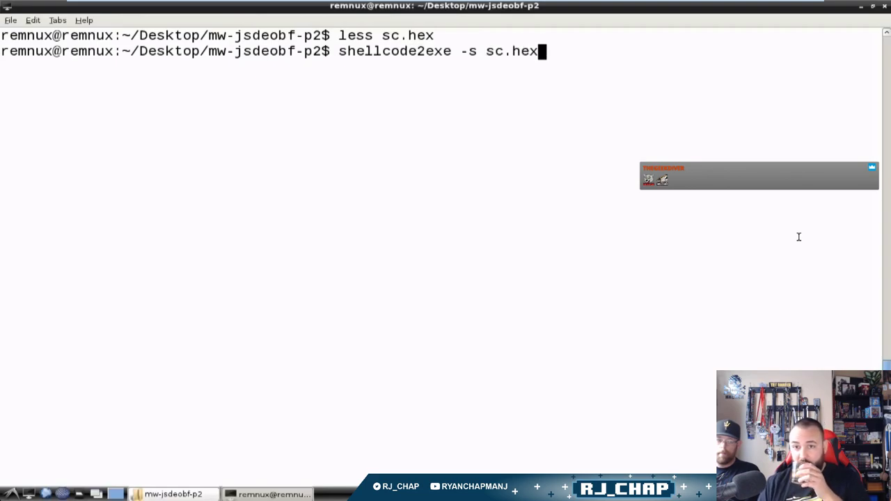
key(Return)
text(ls -l)
key(Return)
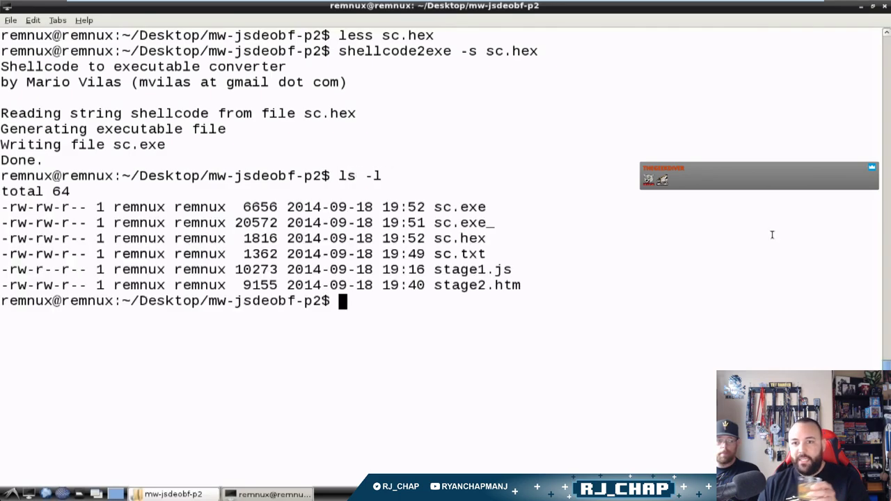
drag(495, 209, 68, 238)
click(7, 224)
drag(509, 222, 3, 227)
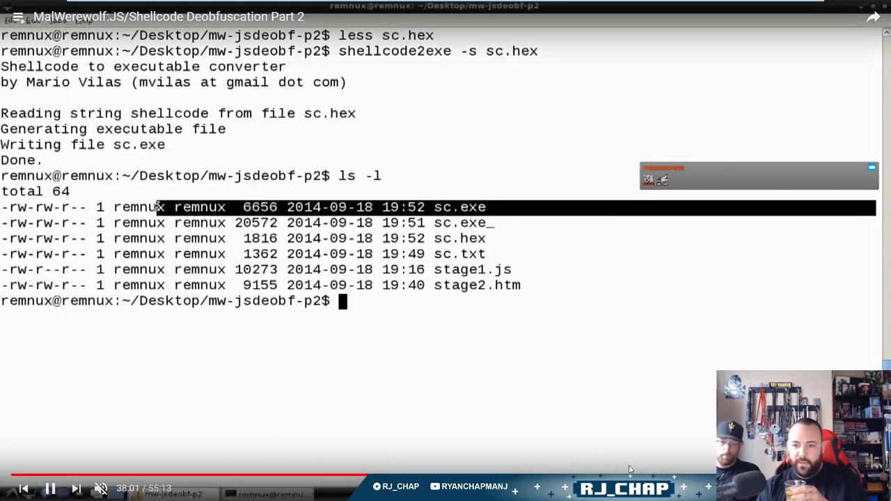
Rewind the Part 2 video to the shellcode2exe help output at about 37:14, pause it and exit full screen.
click(603, 475)
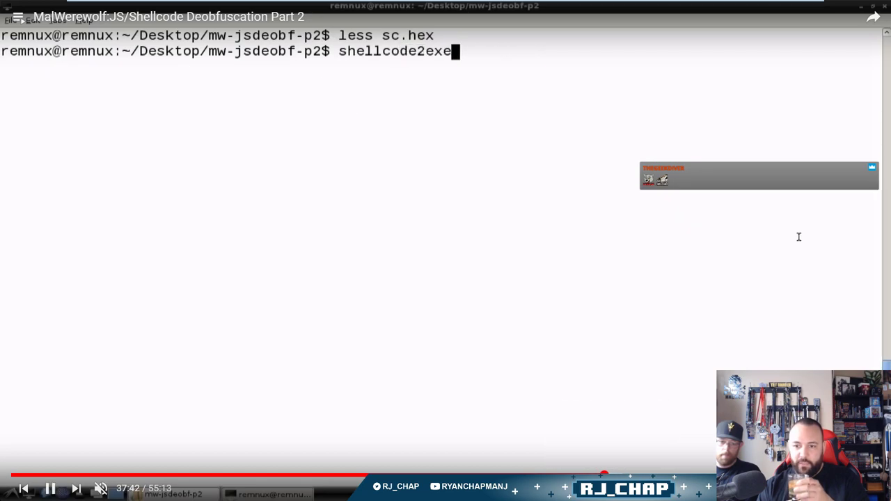
click(594, 476)
key(space)
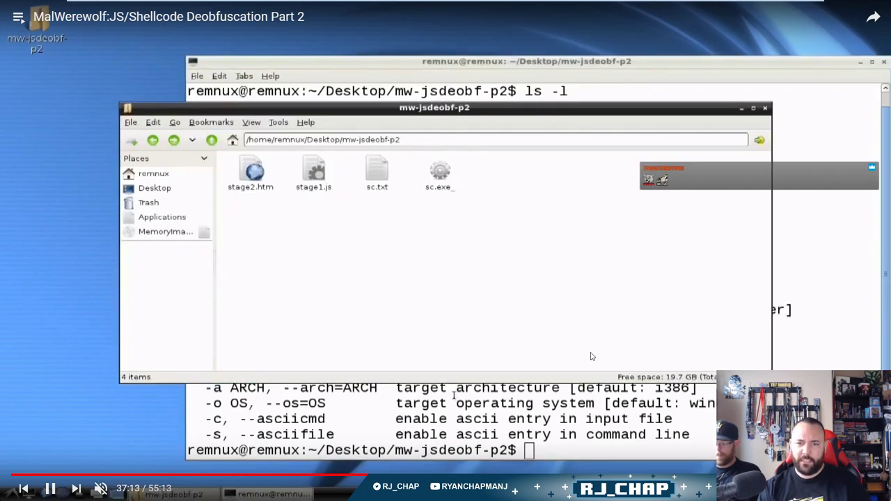
click(577, 376)
key(Escape)
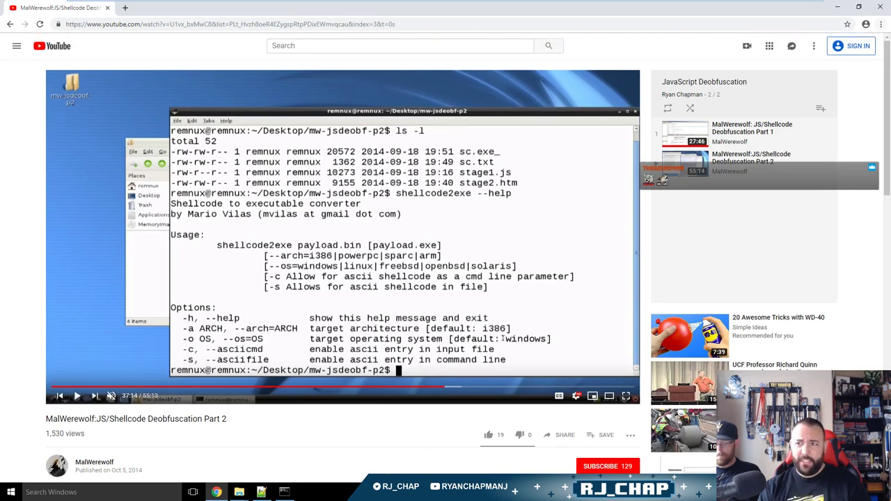
Minimize Chrome, reposition the Command Prompt window on the desktop and take REMWorkstationVM out of full screen.
click(837, 7)
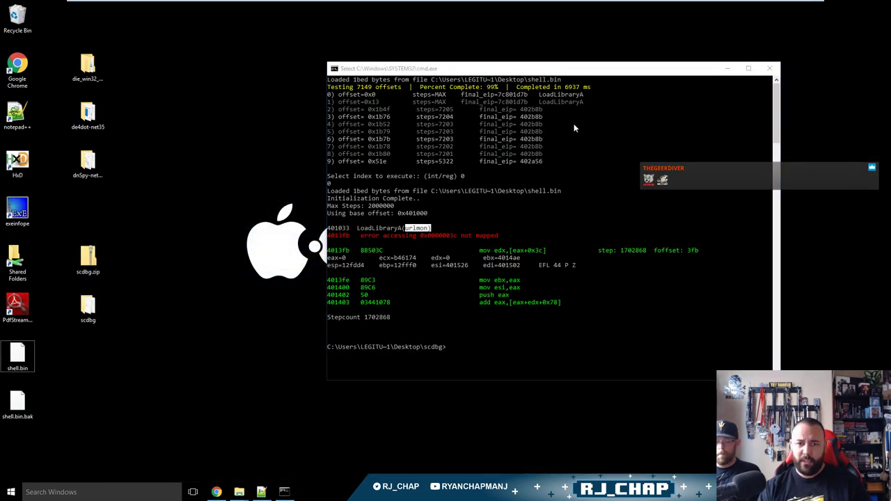
drag(446, 69, 336, 74)
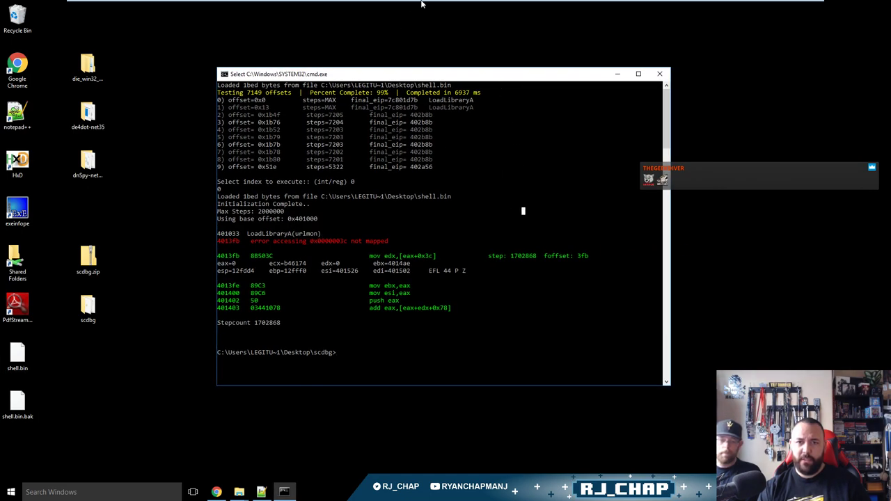
mouse_move(423, 3)
click(788, 10)
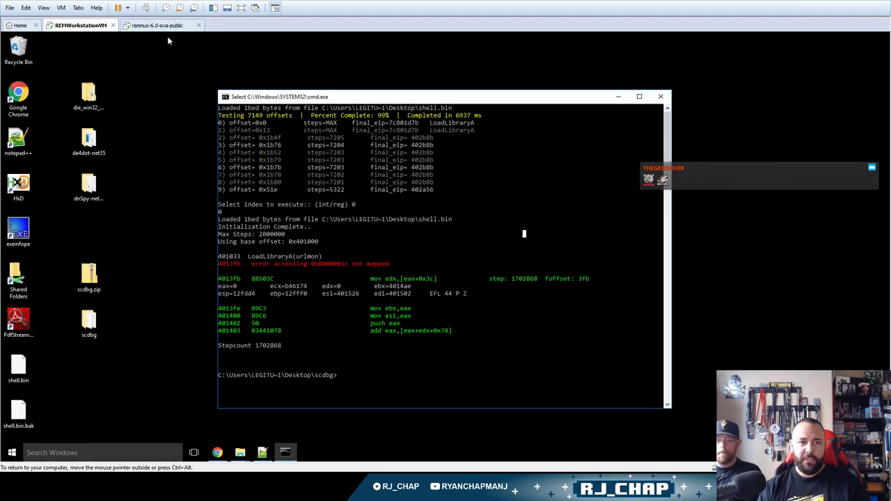
Switch to the remnux-6.0-ova-public VM in full screen, clear the terminal and list the home directory's contents with ls.
click(162, 26)
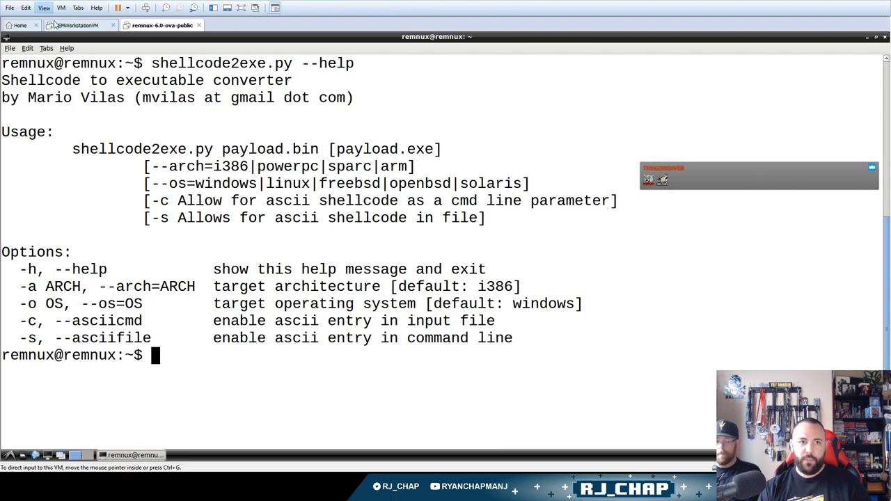
key(ctrl+alt+Return)
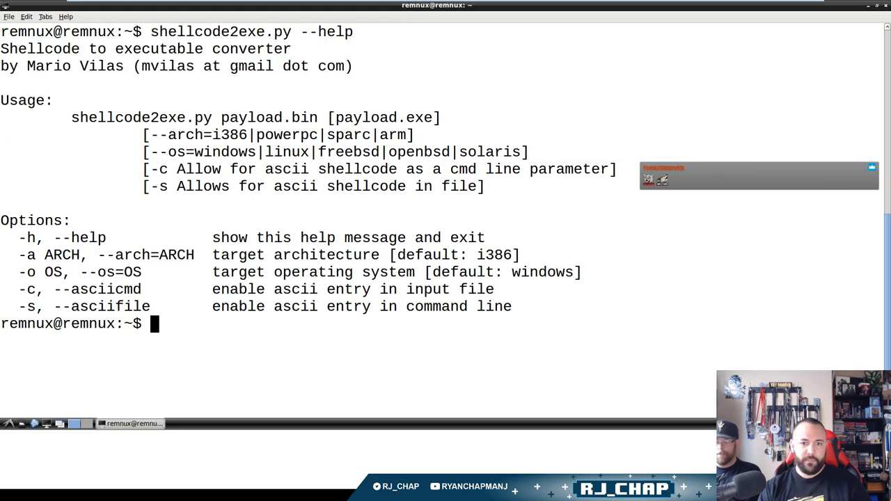
key(ctrl+l)
text(ls)
key(Return)
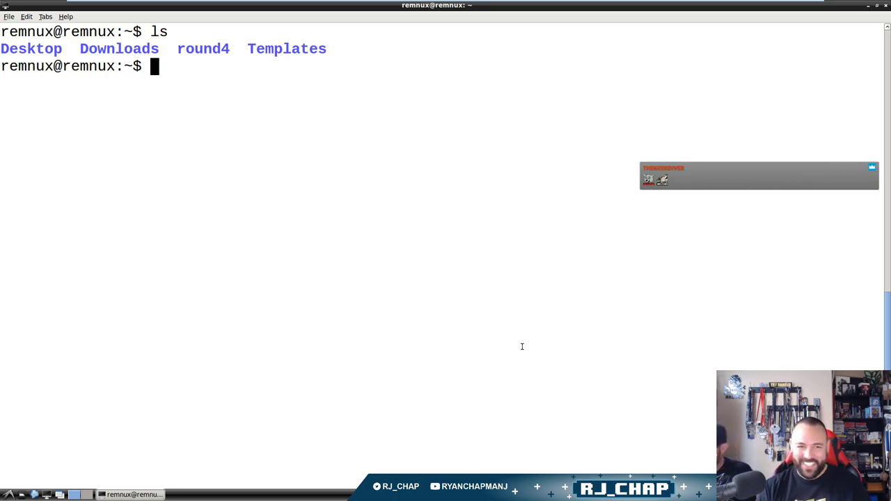
key(ctrl+l)
text(ls)
key(Return)
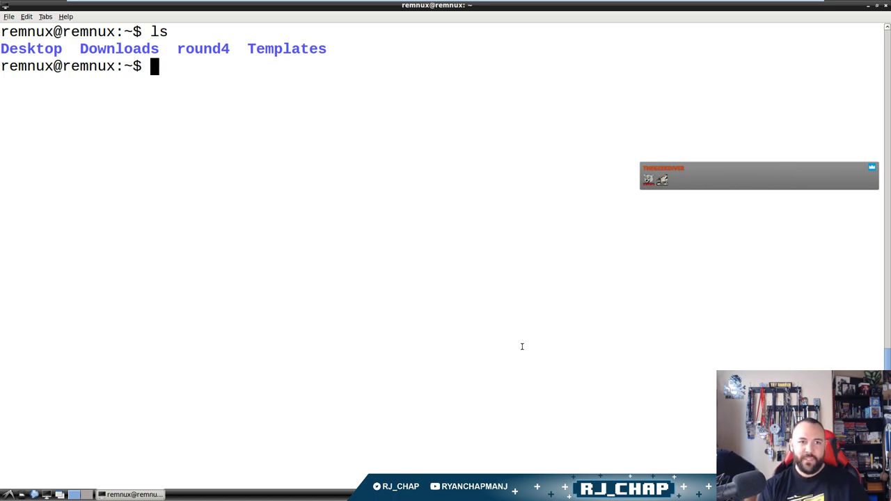
text(ls)
key(Return)
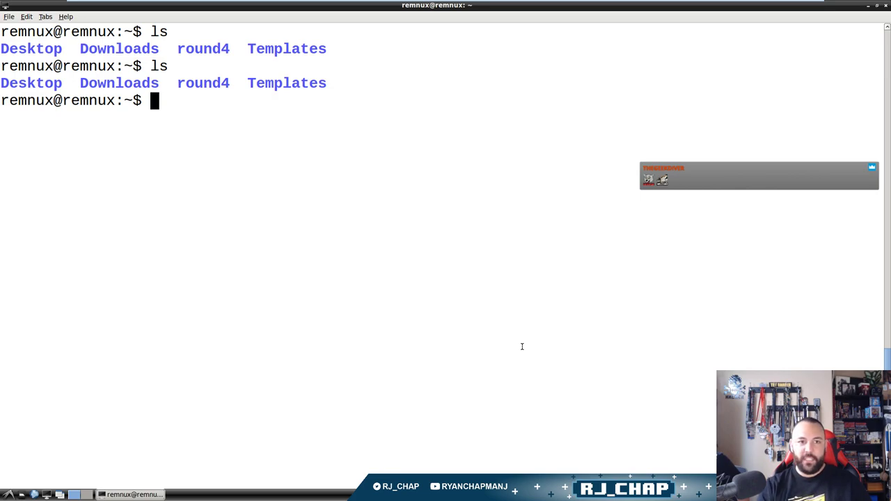
text(cd)
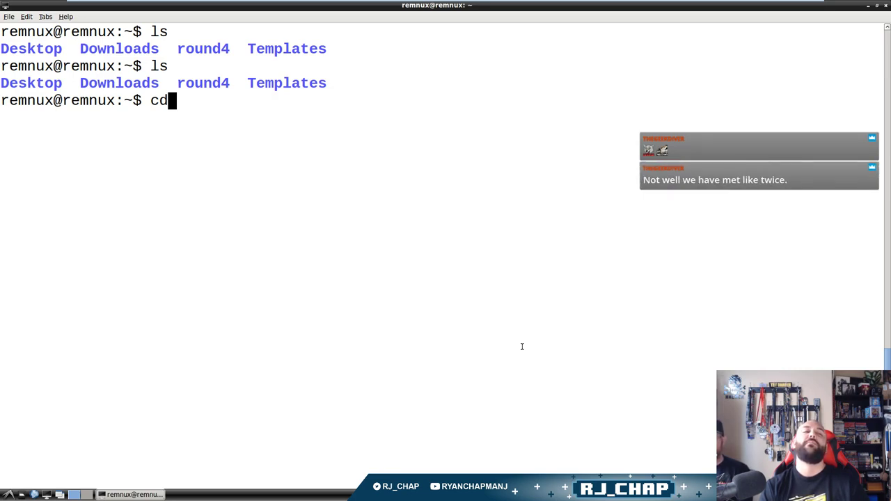
key(BackSpace)
key(BackSpace)
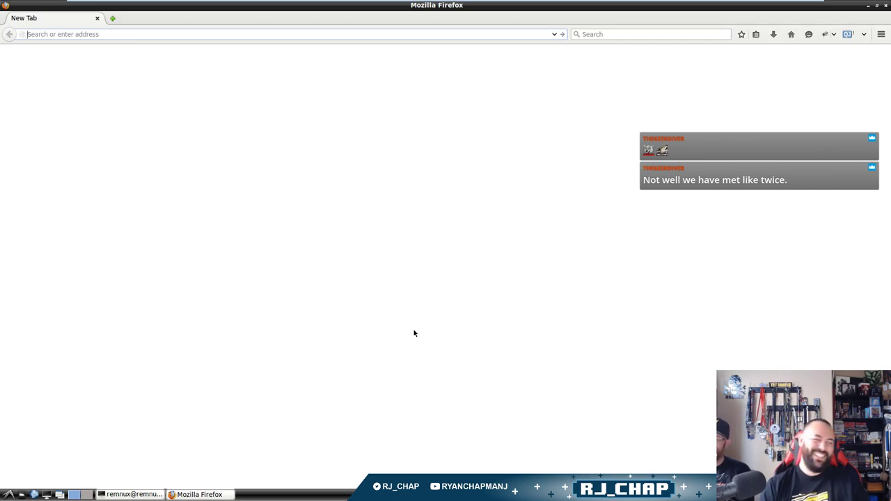
Load github.com/rj-chap in Firefox and dismiss the notice about unsupported browser versions.
click(250, 35)
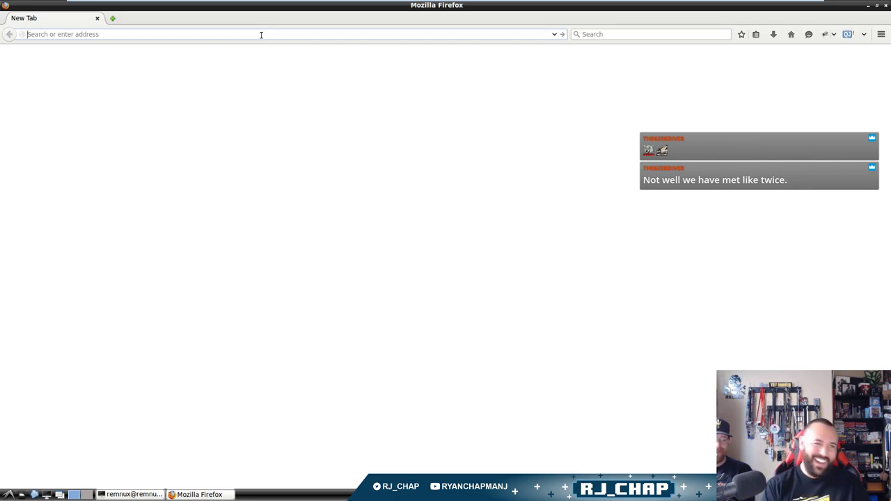
text(github.com/rj-chap)
key(Return)
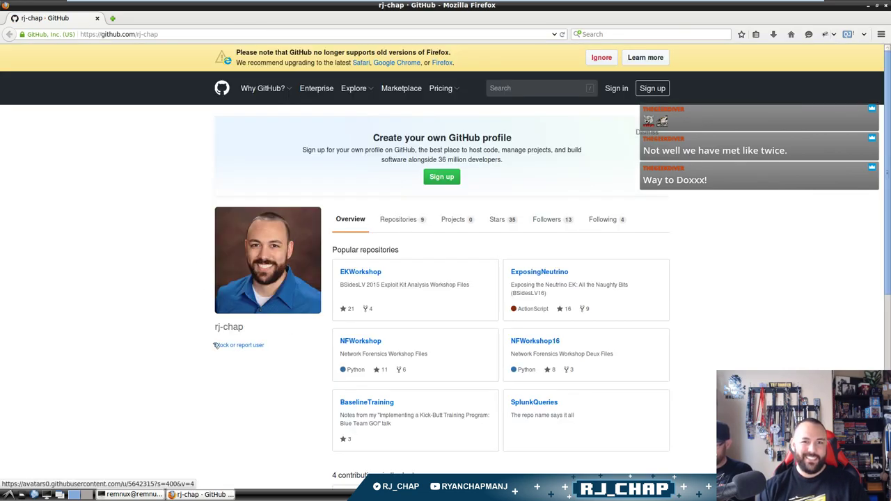
click(602, 57)
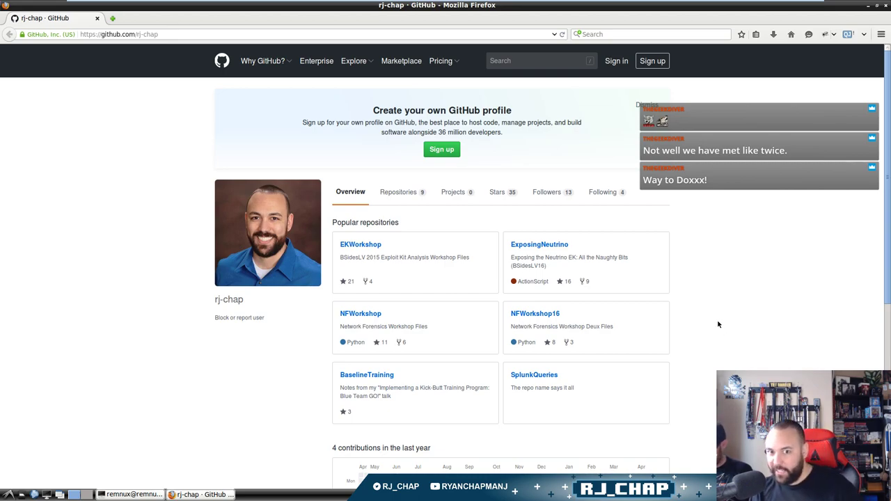
Go to the ek_files folder of the EKWorkshop repository and download ek_fiesta.zip as a saved file.
click(360, 247)
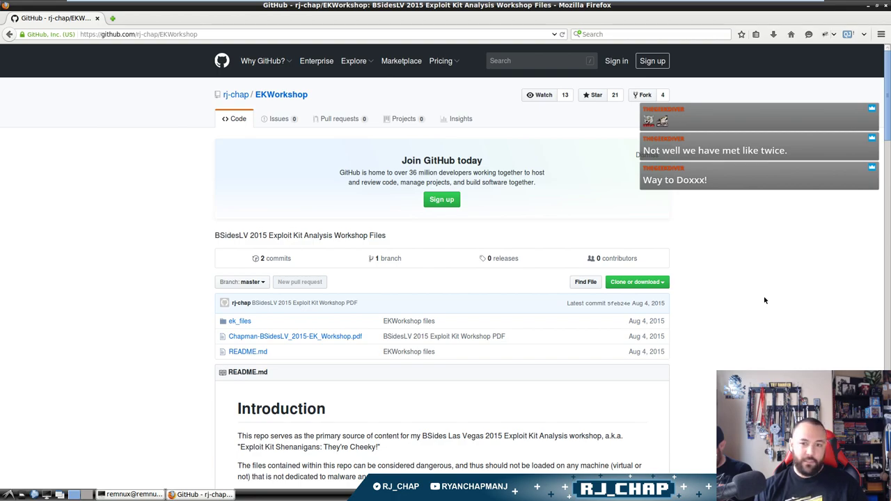
click(232, 321)
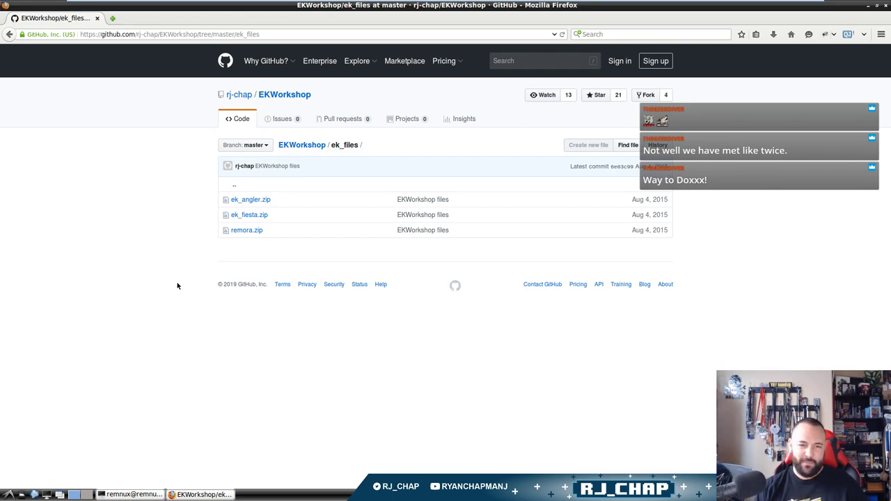
click(265, 216)
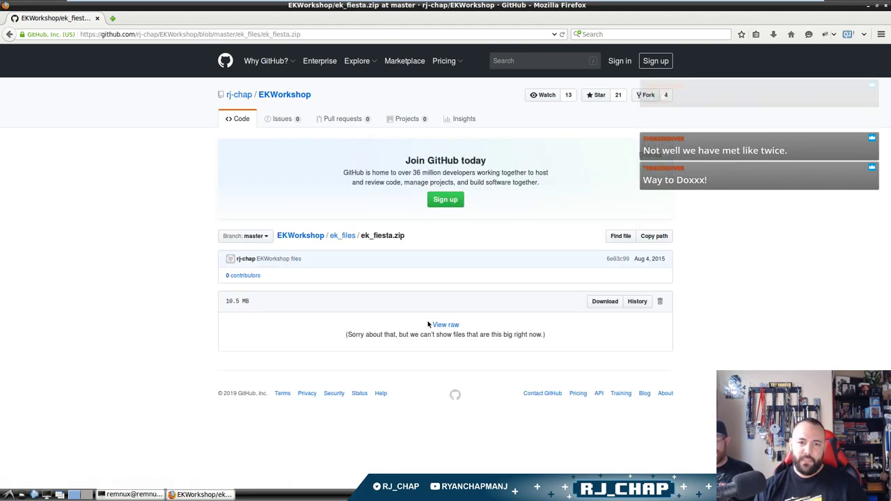
click(616, 304)
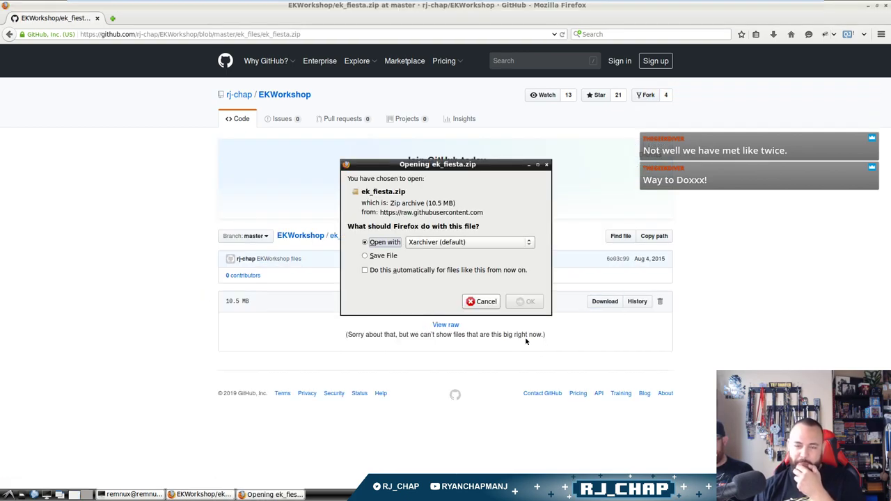
click(391, 257)
click(525, 302)
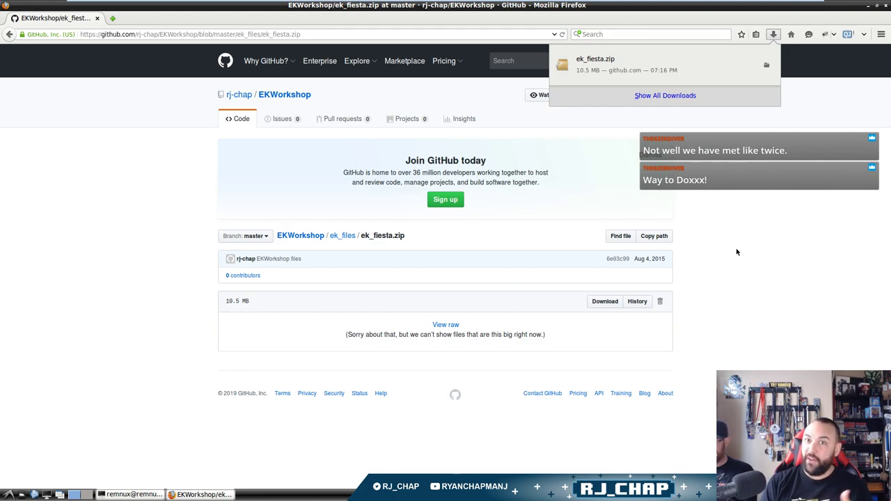
Show all Firefox downloads, move the Library window toward the middle of the screen and open ek_fiesta.zip in Xarchiver.
click(678, 96)
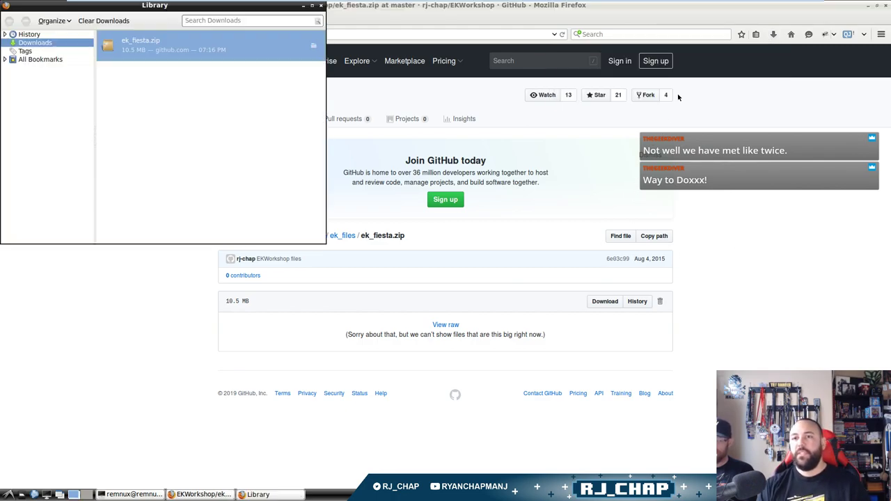
drag(156, 10, 309, 95)
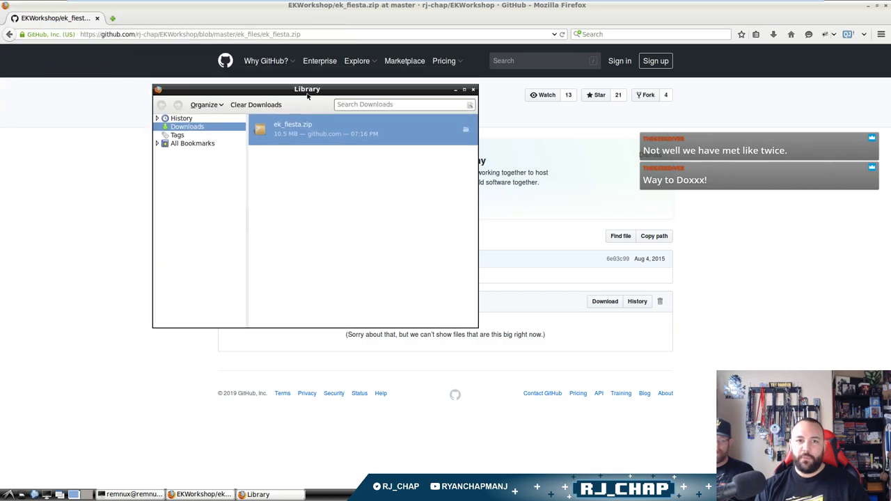
right_click(302, 128)
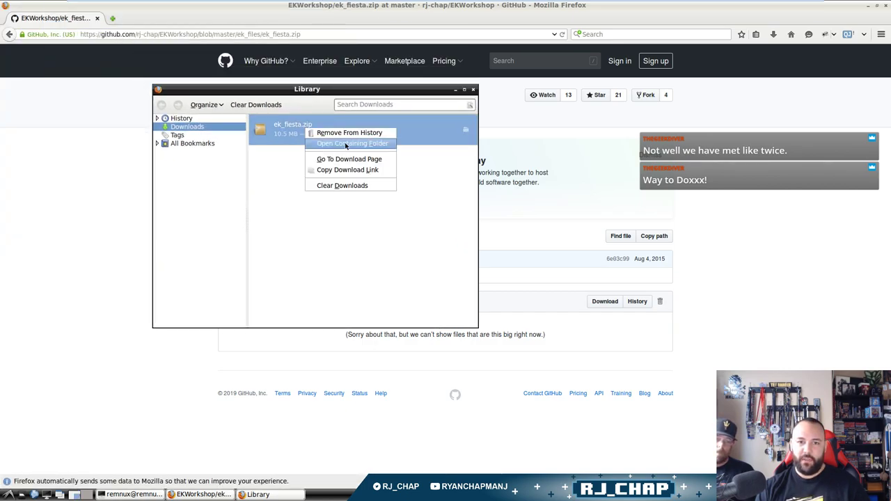
click(295, 137)
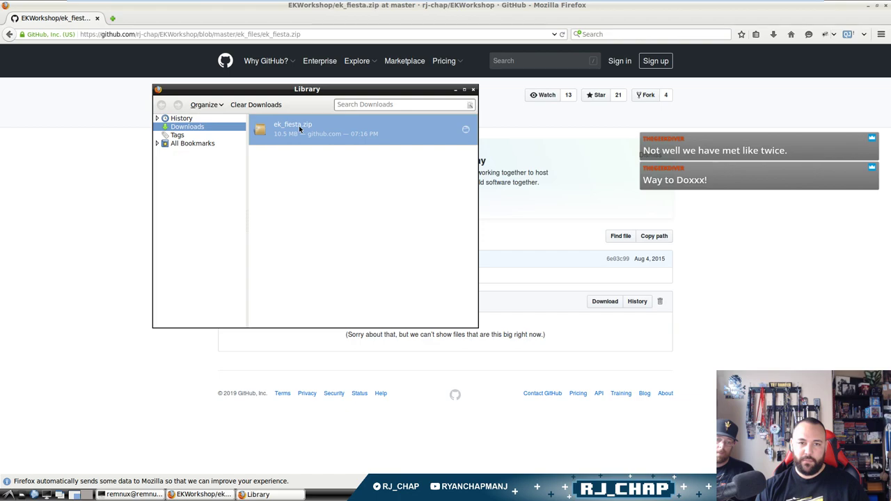
double_click(299, 126)
Extract the ek_fiesta folder from the archive and close Xarchiver.
click(443, 256)
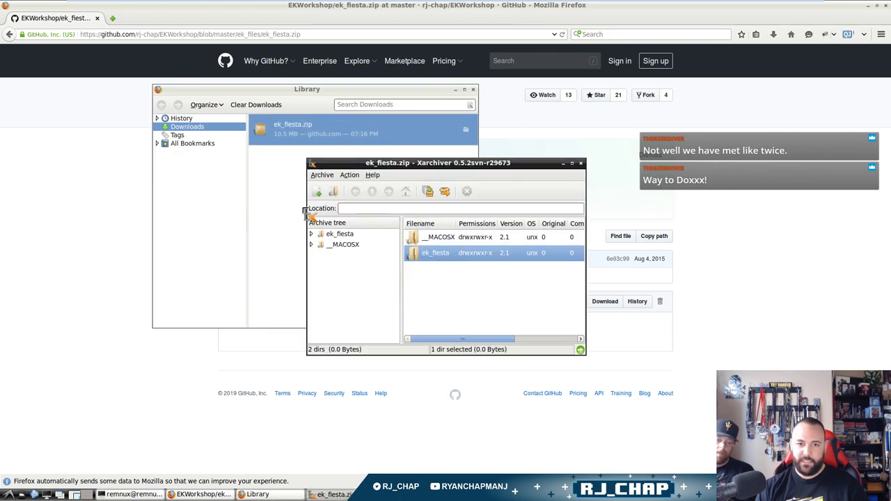
right_click(432, 254)
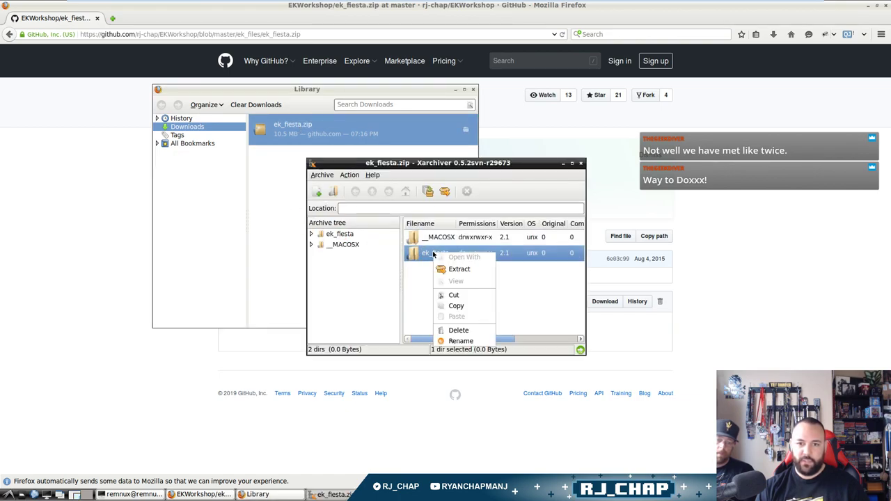
click(449, 269)
click(469, 348)
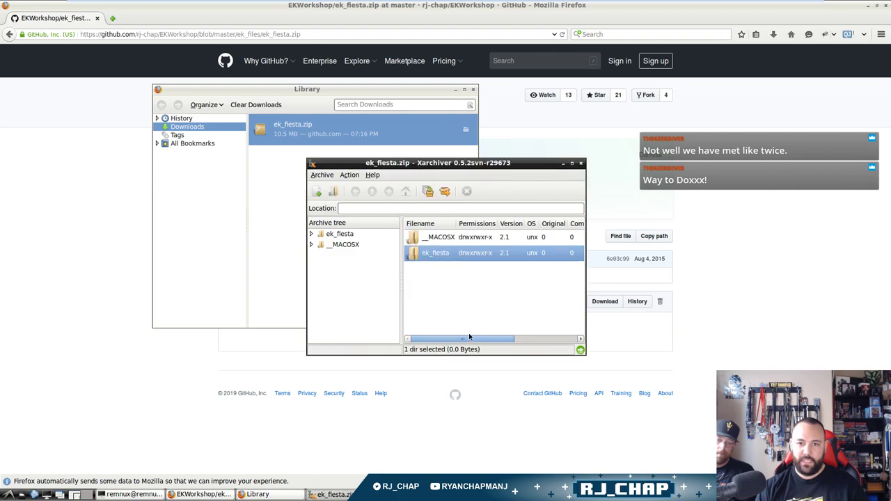
key(ctrl+q)
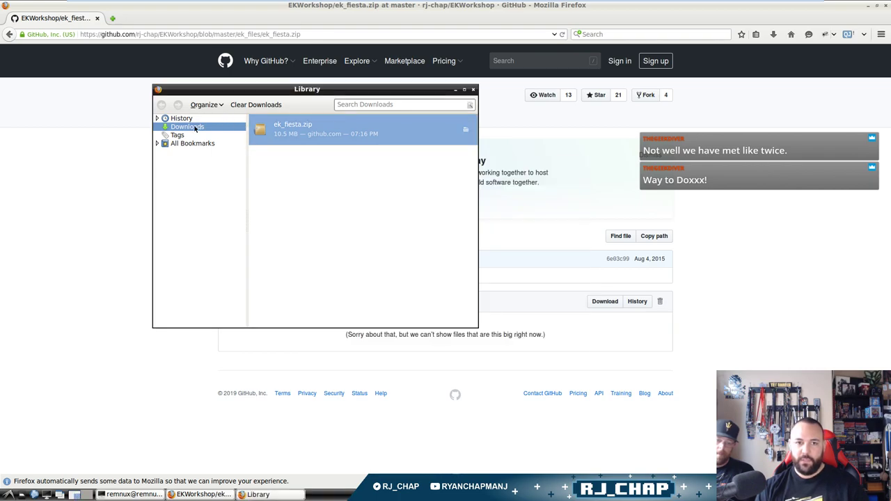
Browse in the file manager to Downloads/ek_fiesta/pdf_exploit and display its files as a compact list.
click(196, 127)
click(466, 129)
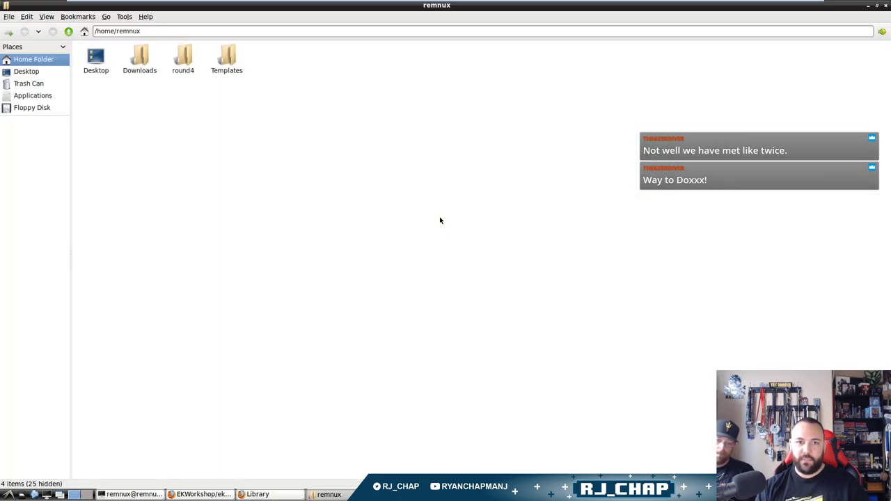
double_click(139, 59)
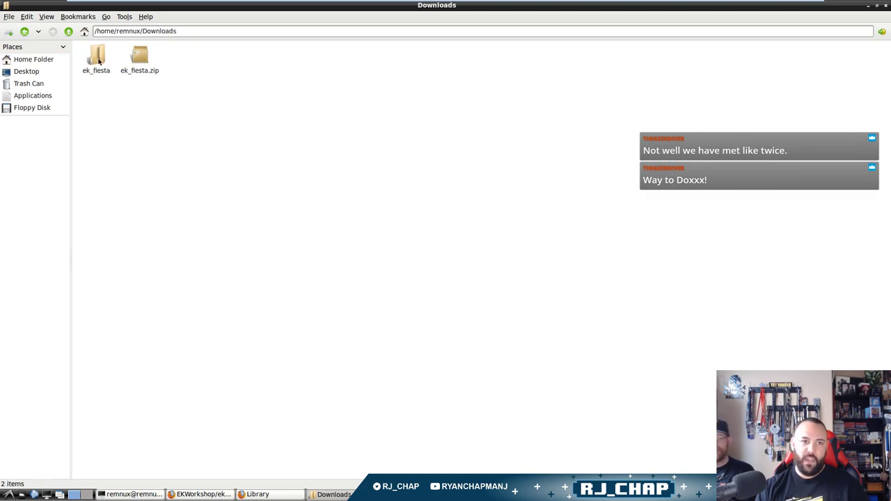
double_click(96, 59)
double_click(192, 75)
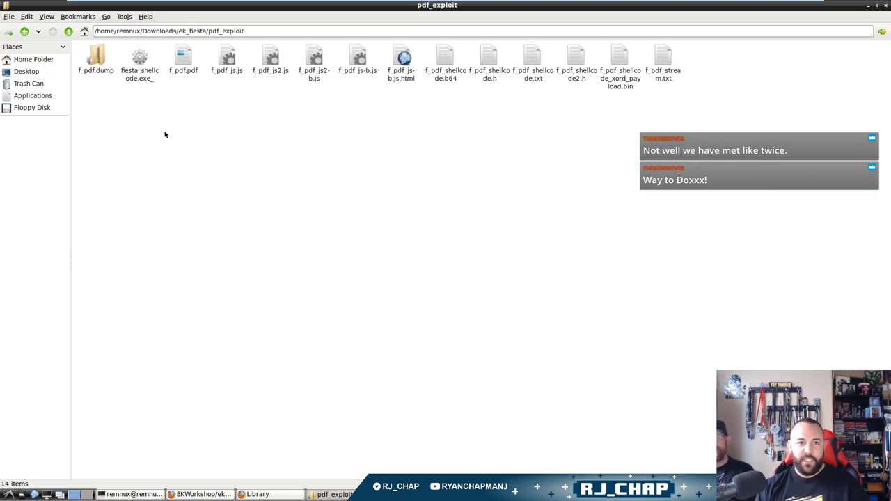
key(ctrl+3)
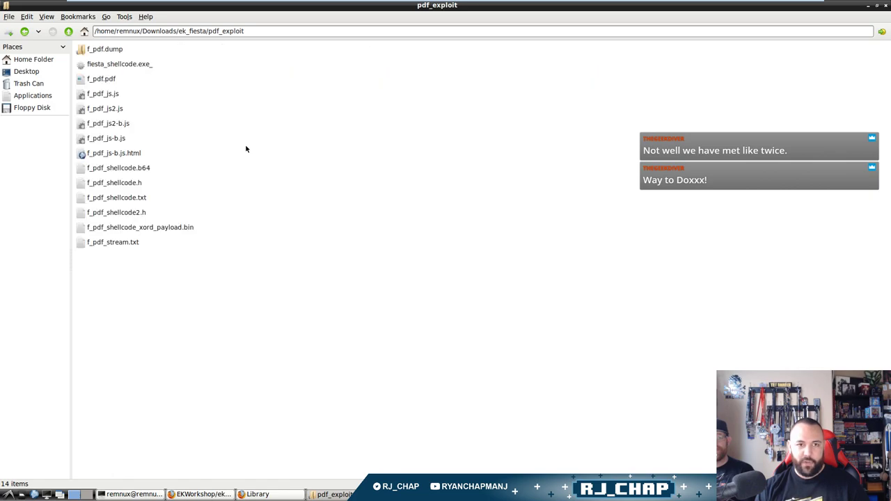
View f_pdf_shellcode.txt in SciTE Text Editor, then close the editor.
click(132, 197)
right_click(139, 198)
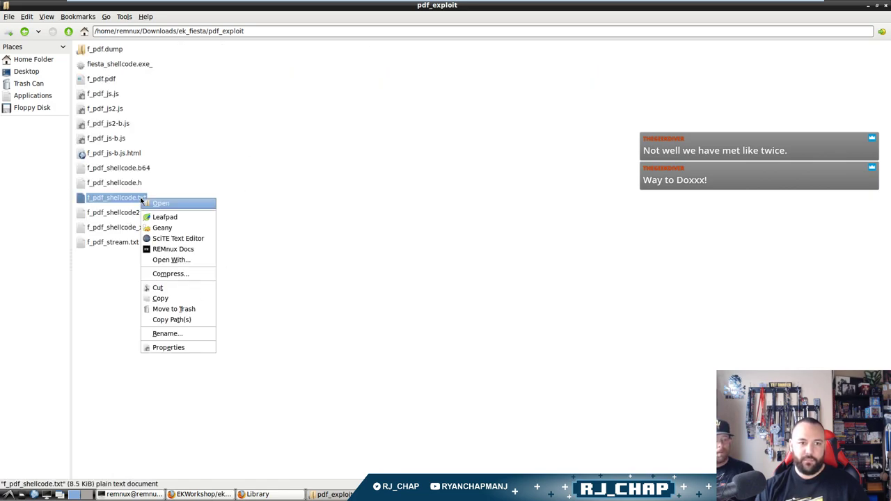
click(194, 239)
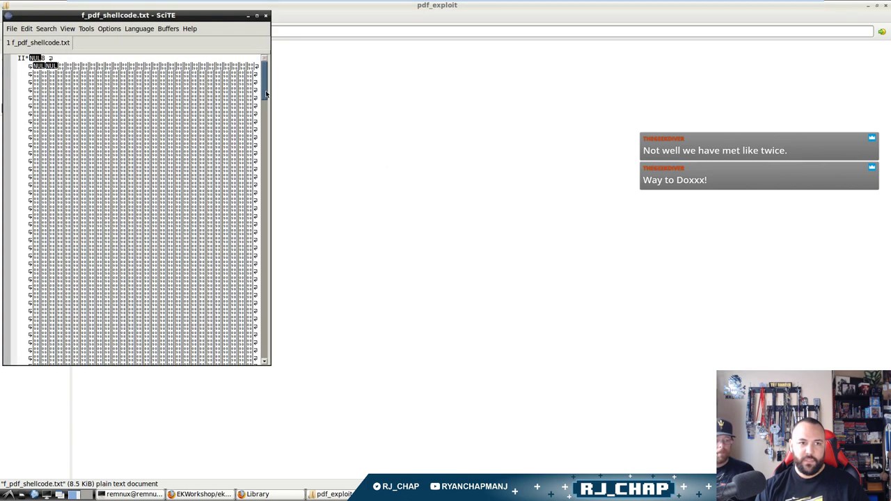
click(265, 15)
Try to launch the bless hex editor with the desktop's Run command, then dismiss the open dialogs.
click(152, 204)
key(alt+F2)
text(bless)
key(Return)
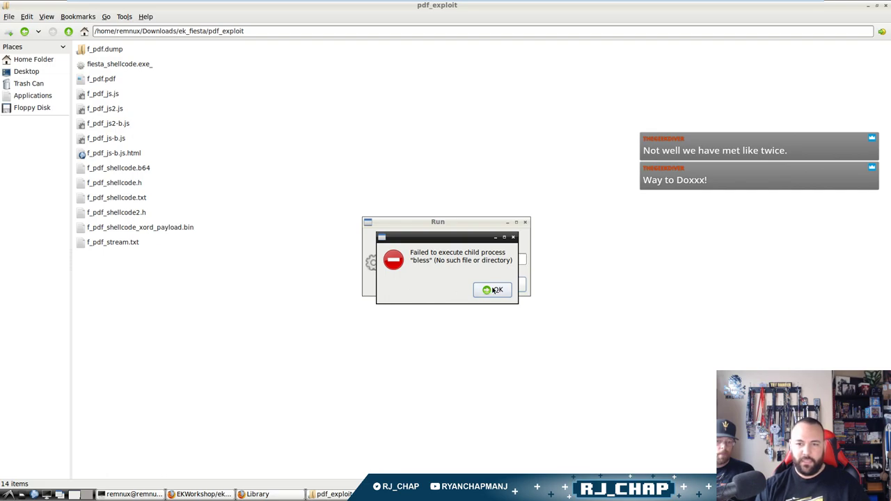
click(492, 290)
click(525, 221)
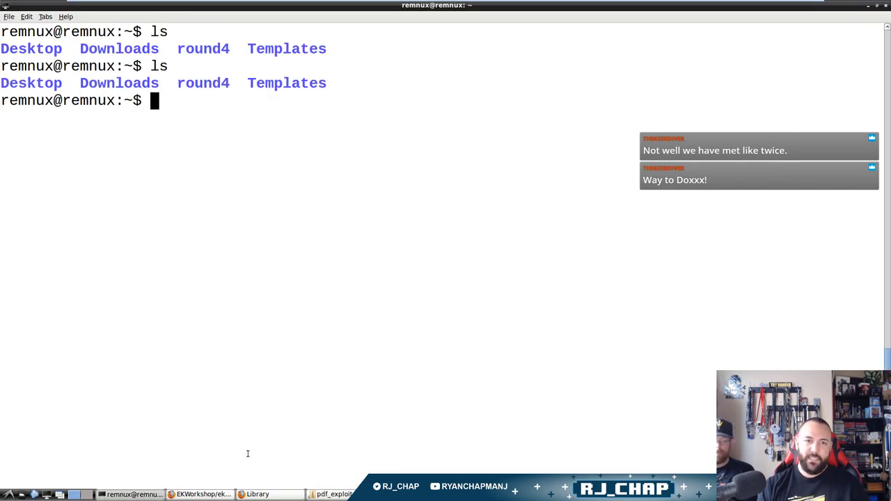
Install the bless package with sudo apt-get install in the terminal and launch Bless as a background process.
text(sudo apt-get install bless)
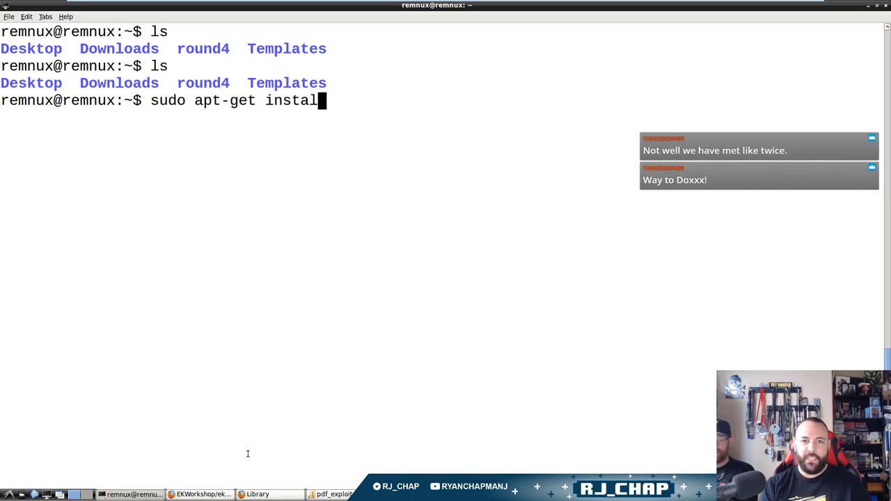
key(Return)
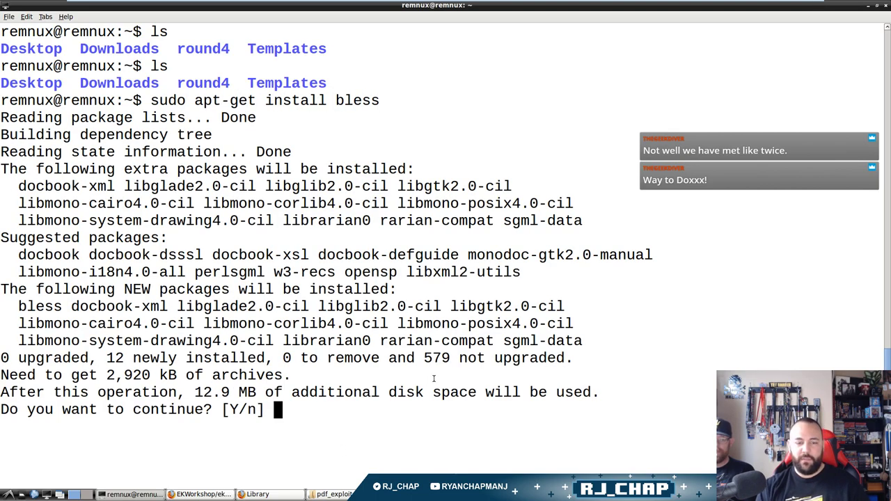
text(y)
key(Return)
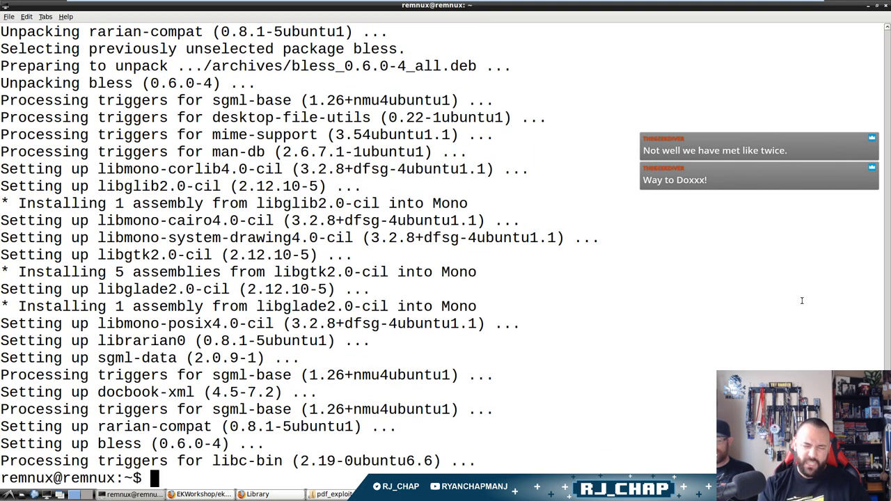
text(bless &)
key(Return)
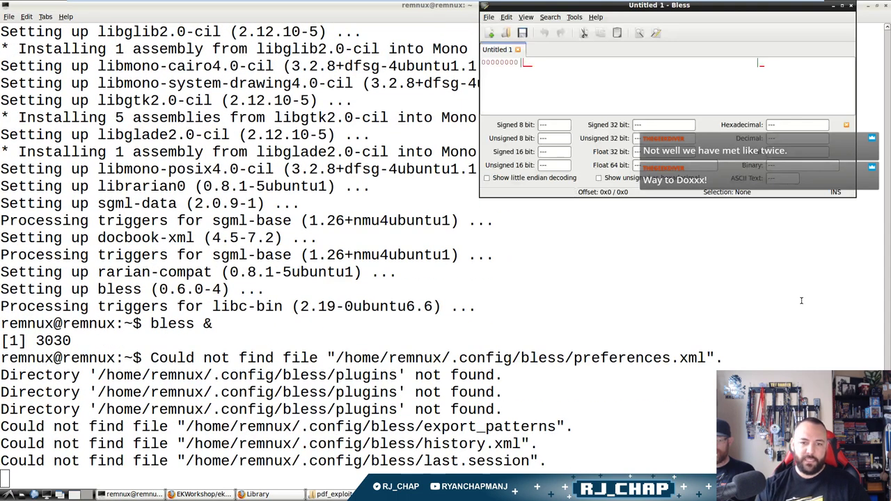
Open f_pdf_shellcode.txt from the pdf_exploit folder in Bless and maximize the hex editor window.
click(430, 108)
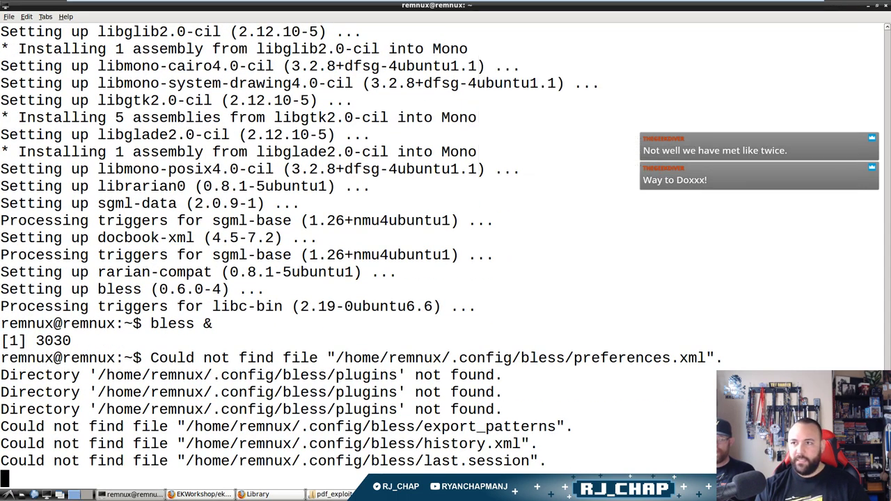
click(867, 6)
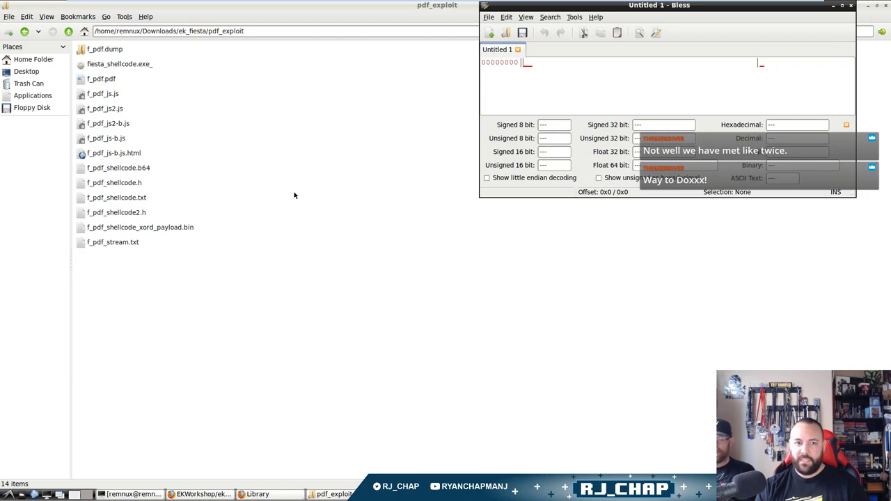
drag(133, 199, 603, 114)
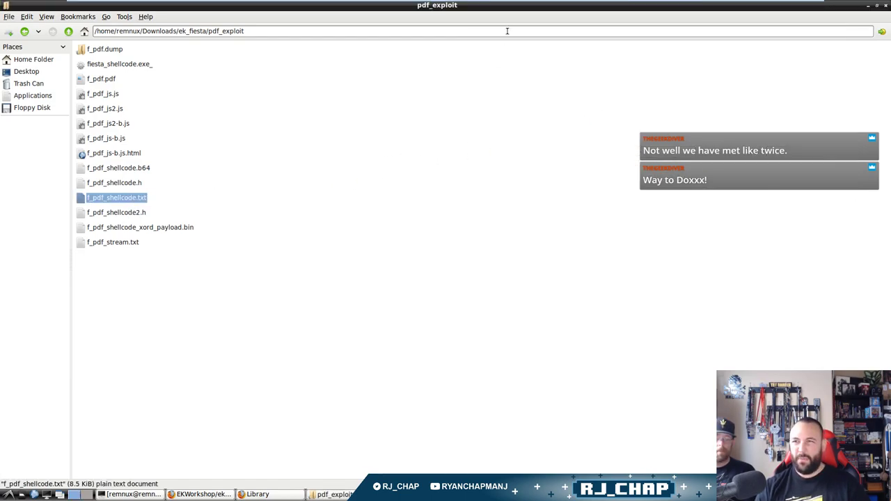
double_click(596, 6)
drag(586, 25, 256, 194)
drag(278, 370, 628, 99)
double_click(788, 6)
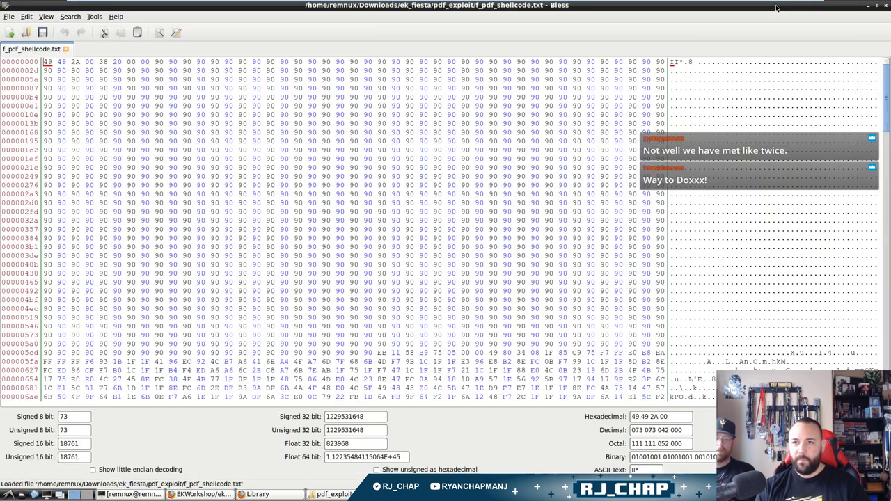
Delete all bytes preceding EB 11 58 B9 and save the result as shell.bin in the remnux home folder.
drag(373, 353, 2, 52)
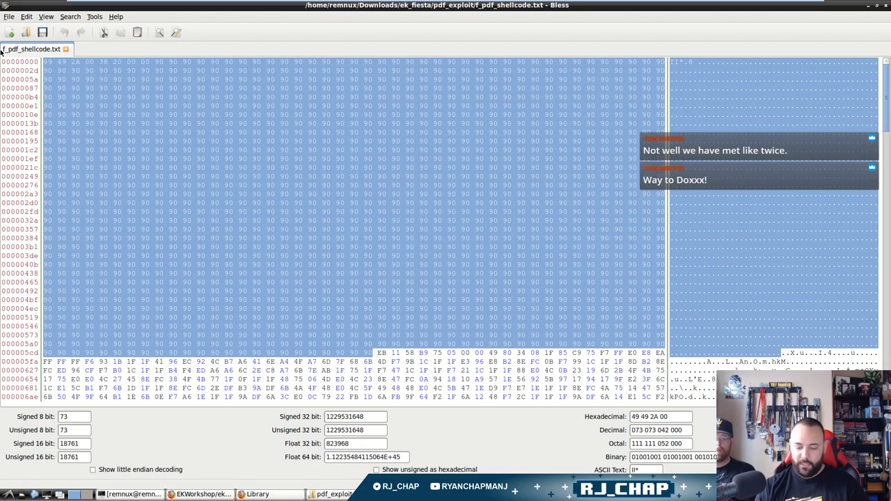
key(Delete)
click(9, 16)
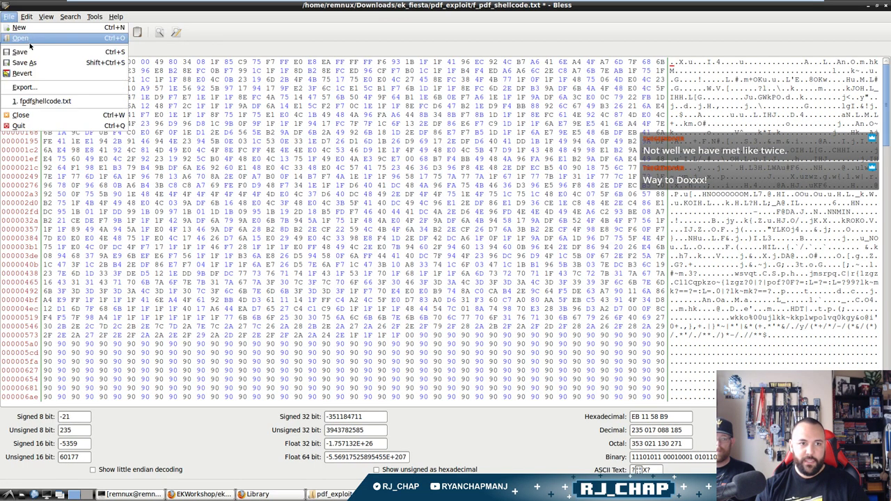
click(32, 66)
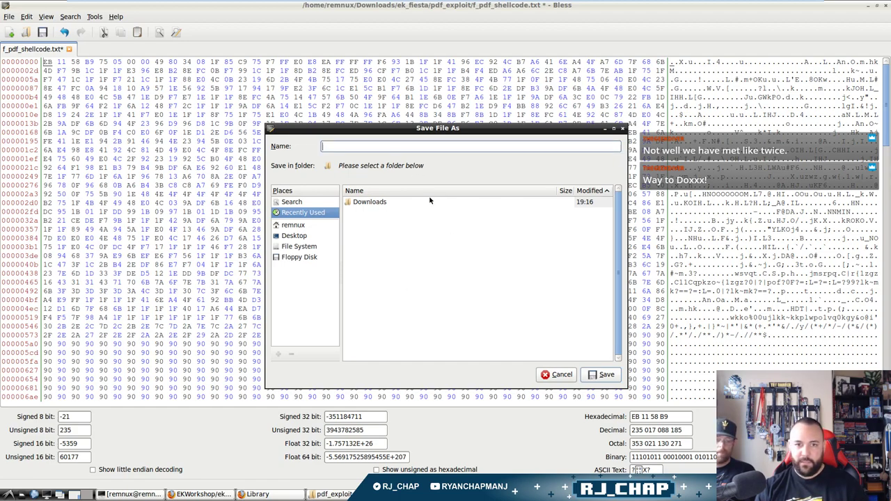
text(shell.bin)
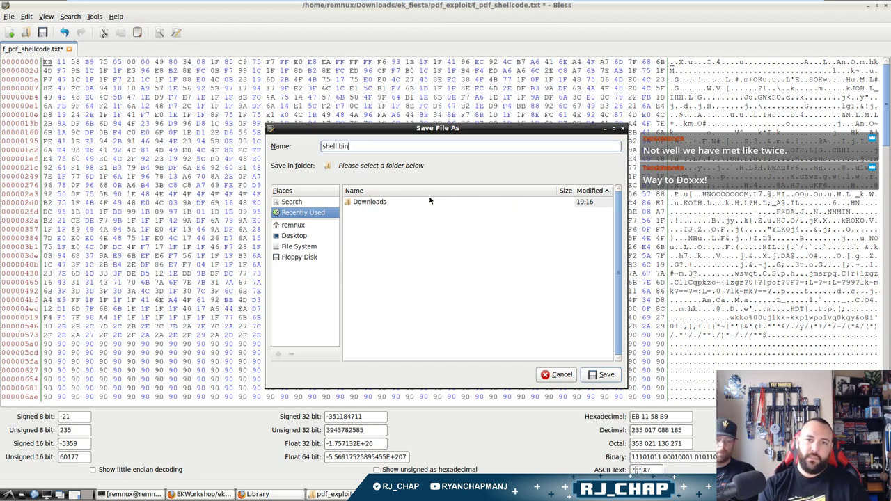
click(298, 226)
click(604, 376)
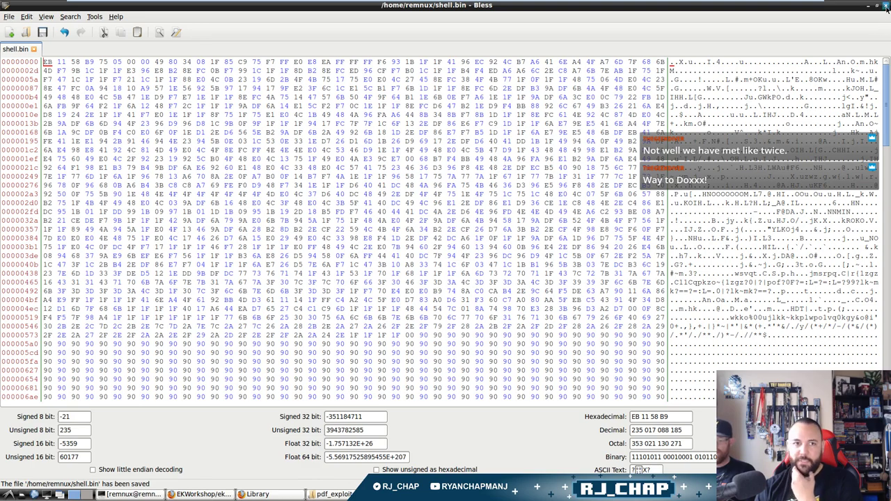
drag(47, 63, 230, 178)
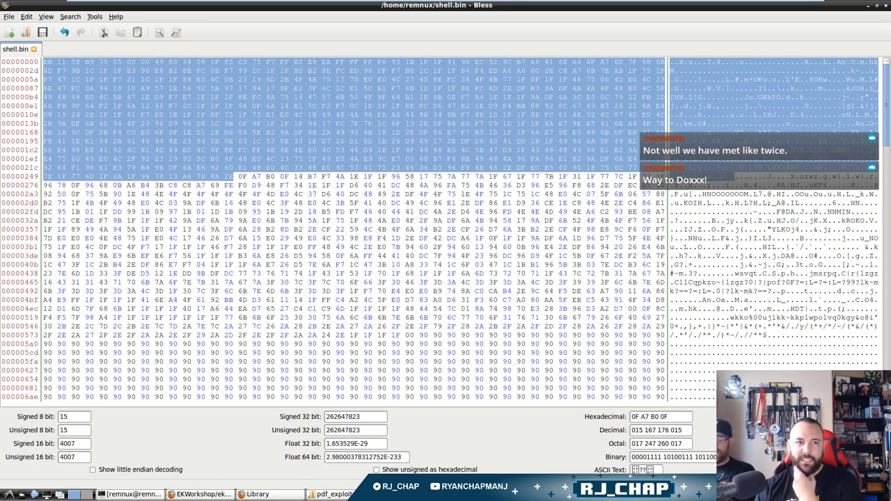
click(26, 16)
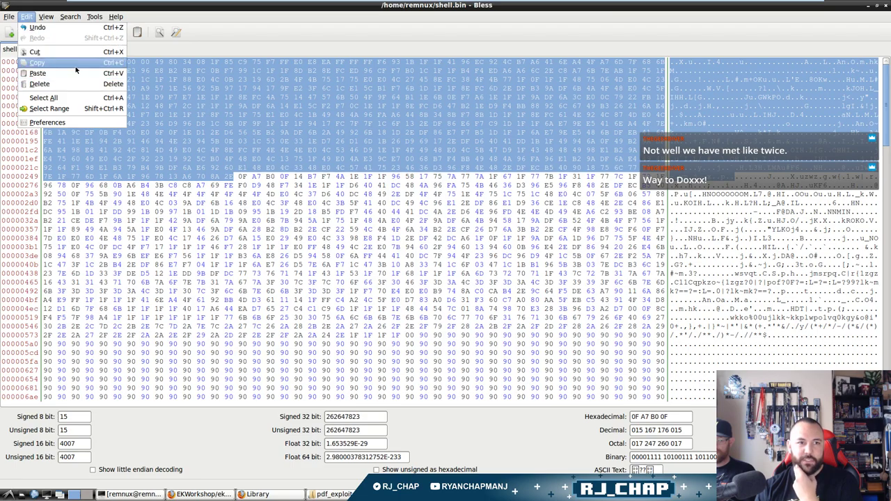
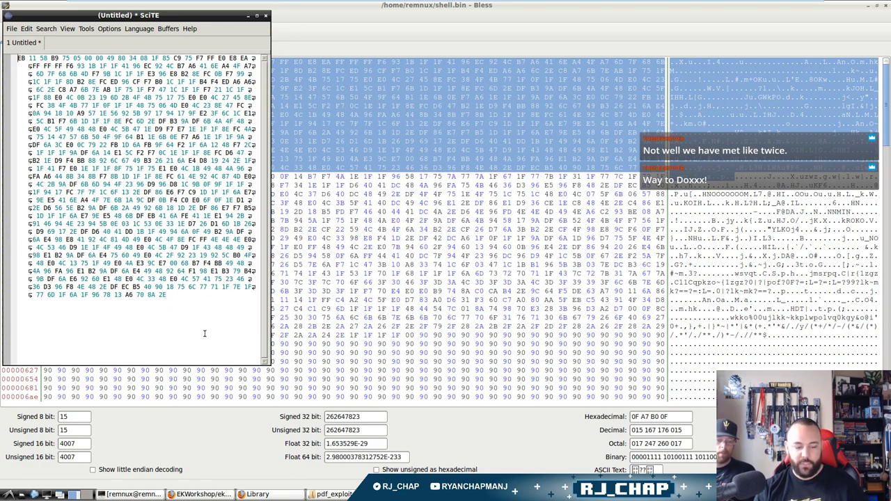
key(ctrl+w)
click(137, 215)
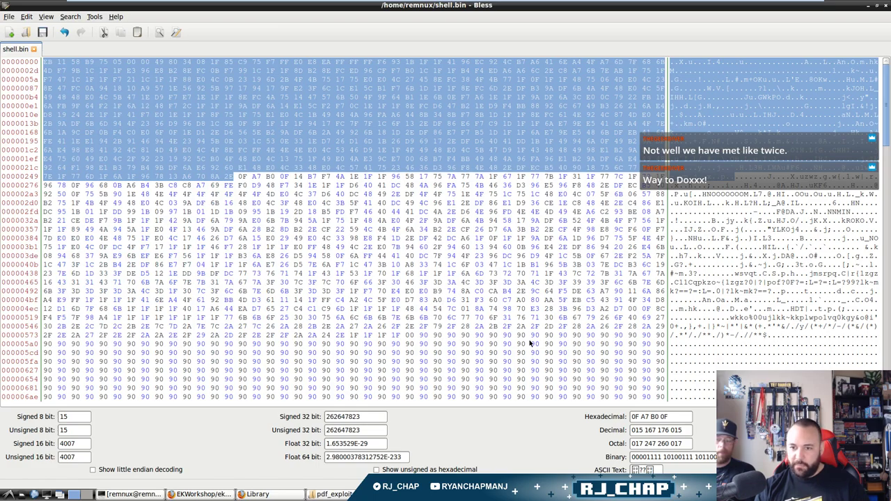
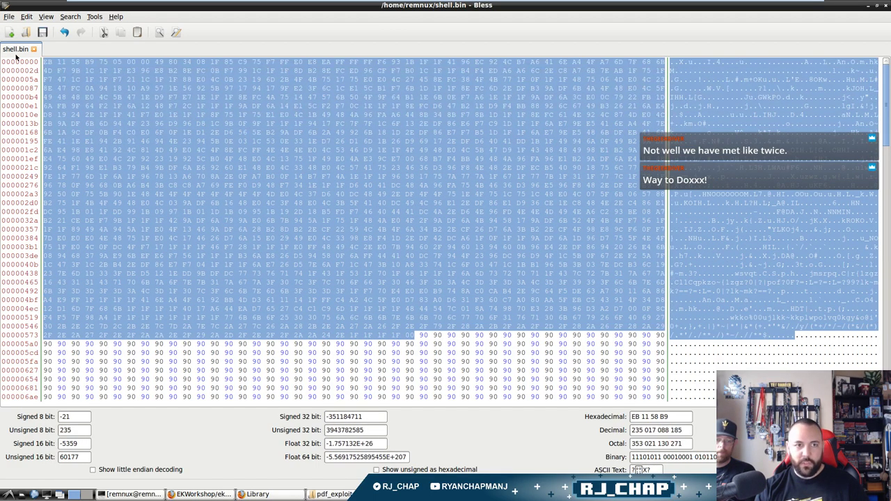
Copy the shellcode bytes from EB 11 through the final 00 before the trailing 90s and paste them into an empty SciTE document.
key(alt+Tab)
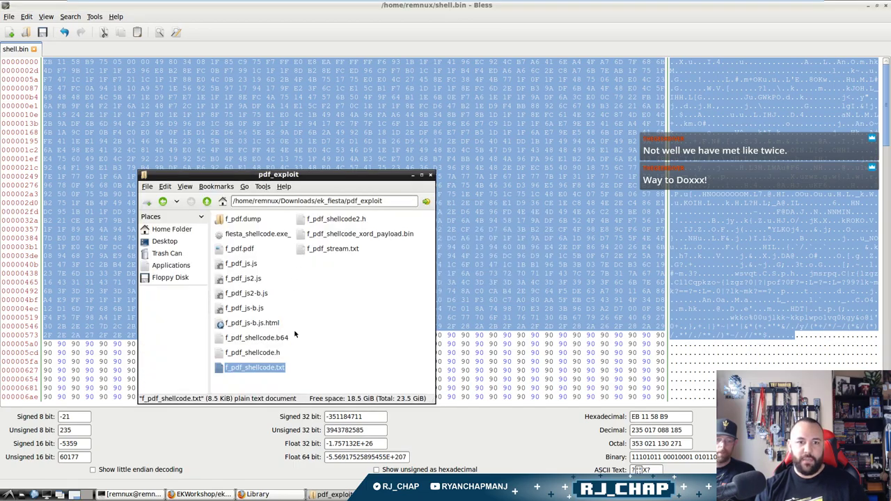
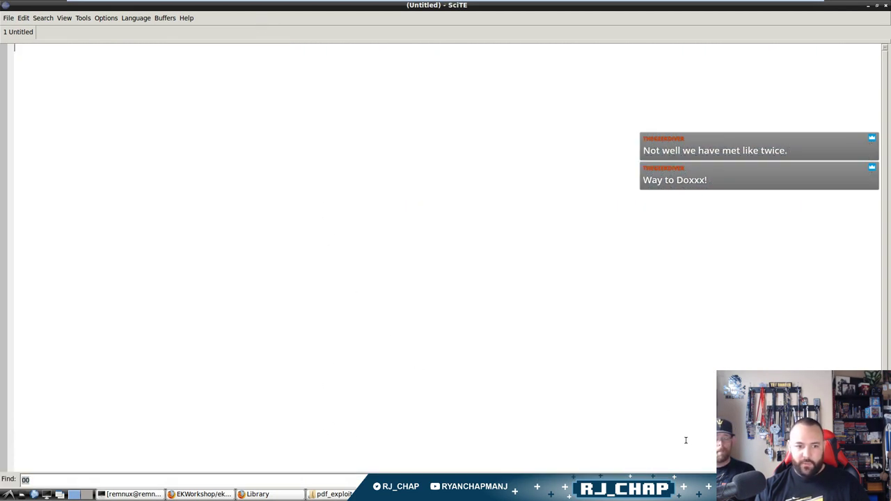
key(ctrl+f)
click(701, 369)
key(ctrl+v)
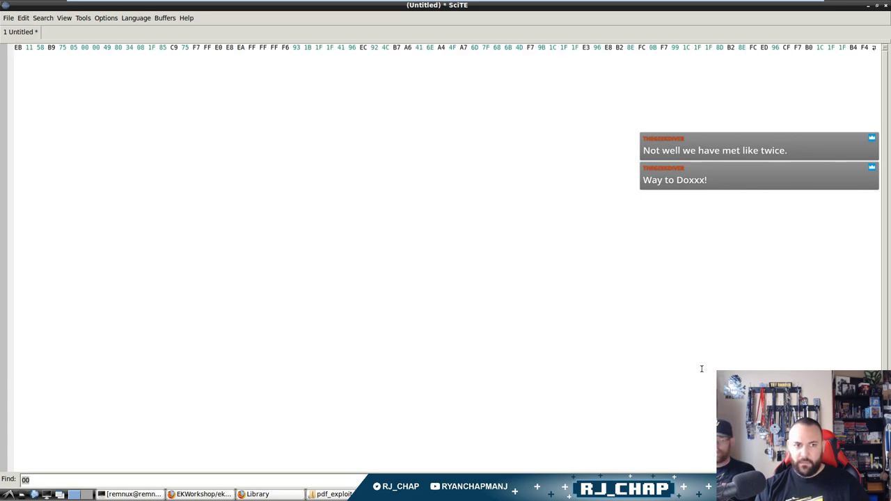
Replace every space in the pasted hex with nothing and put the resulting continuous string on the clipboard.
click(41, 18)
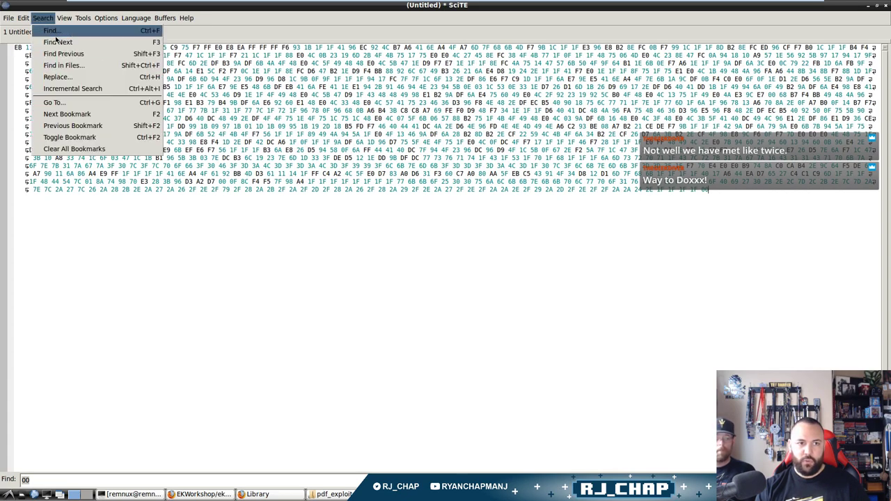
click(97, 79)
key(BackSpace)
key(alt+a)
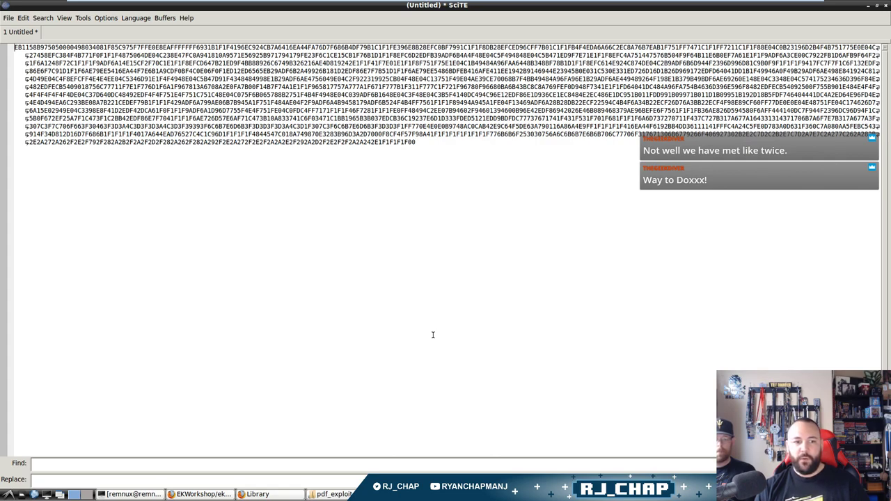
key(ctrl+a)
key(ctrl+x)
key(ctrl+v)
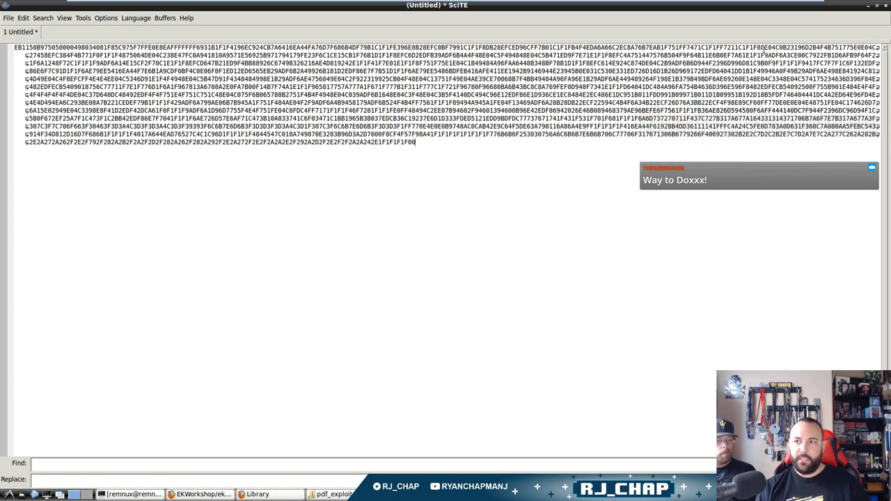
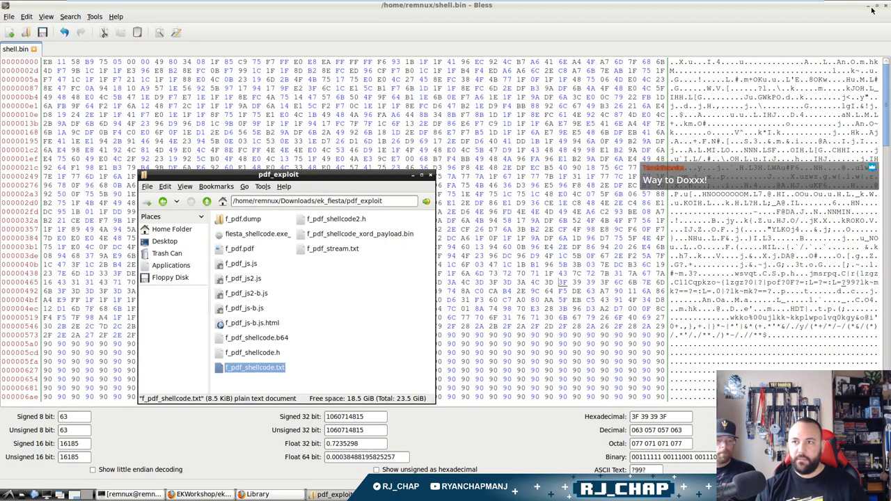
Minimize Bless and close the pdf_exploit file manager and Firefox windows.
click(869, 9)
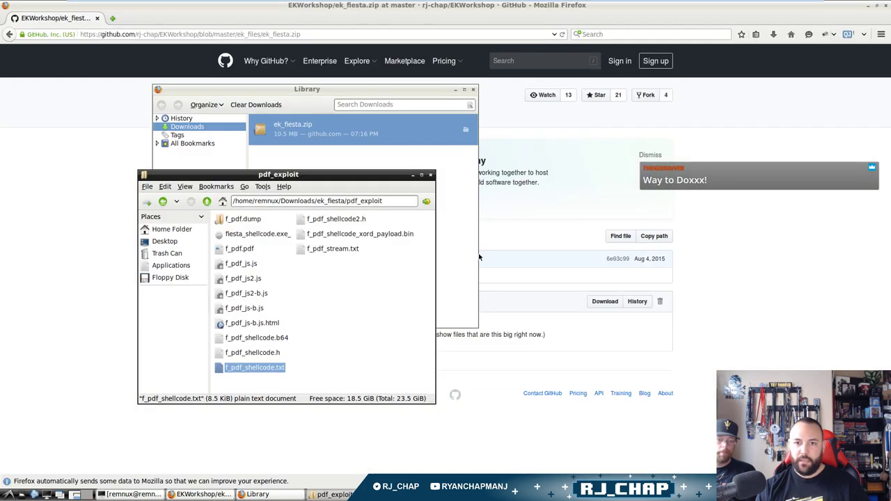
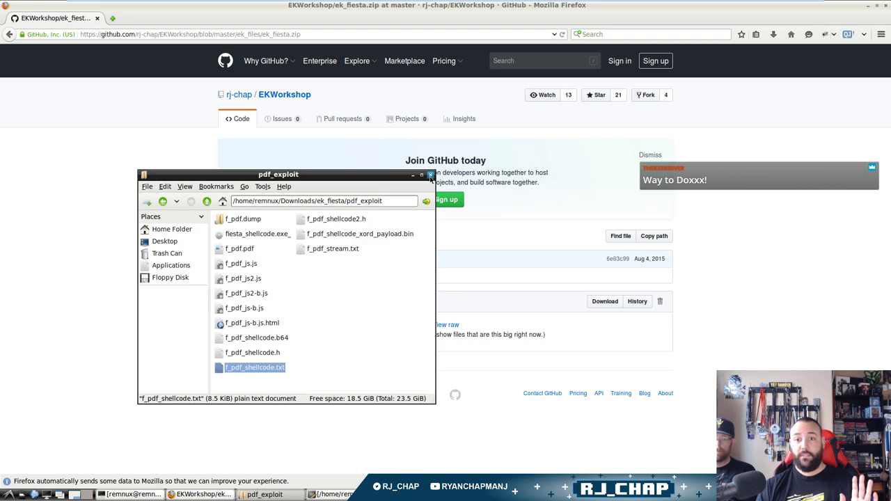
click(430, 174)
click(886, 5)
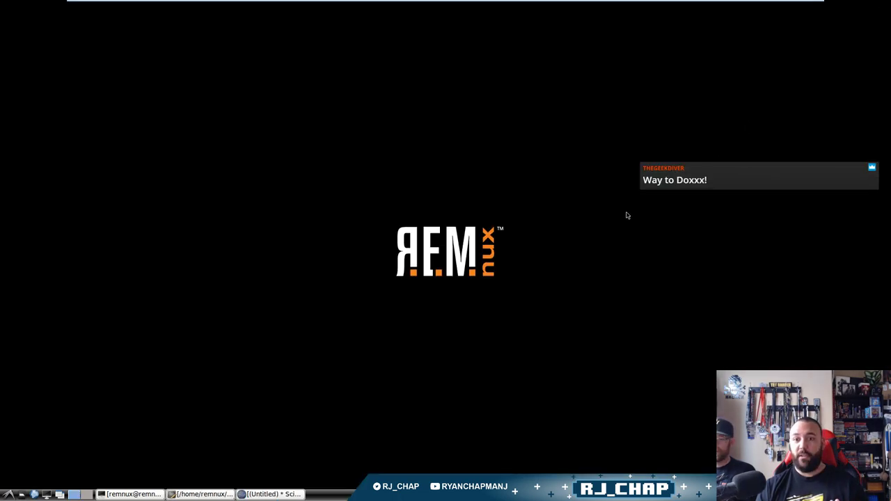
Open a new terminal window from the existing terminal and maximize it.
click(160, 495)
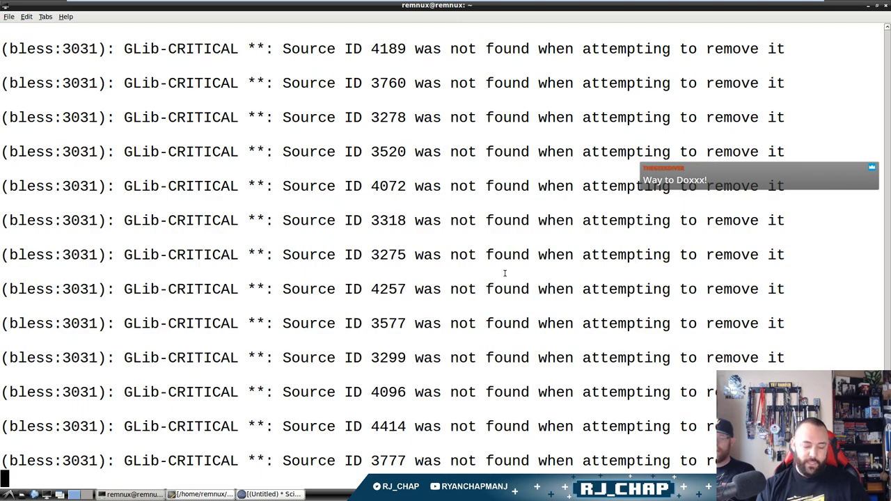
click(10, 16)
click(16, 28)
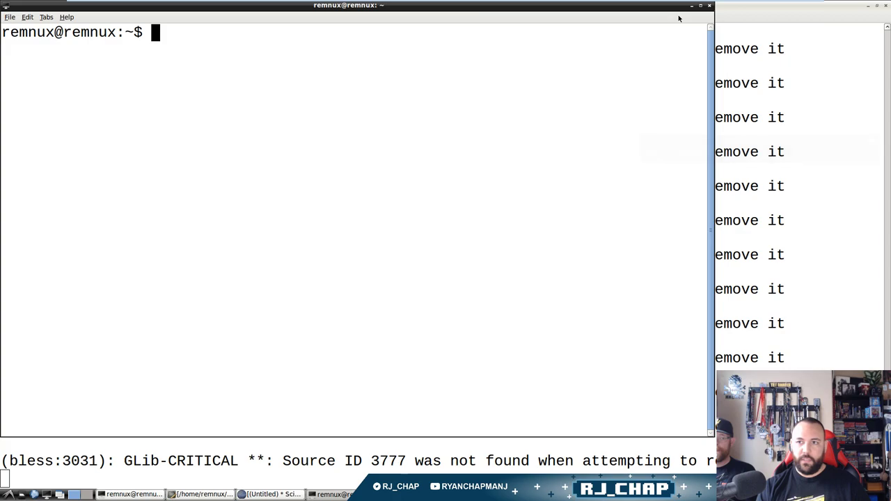
click(699, 7)
text(echo ")
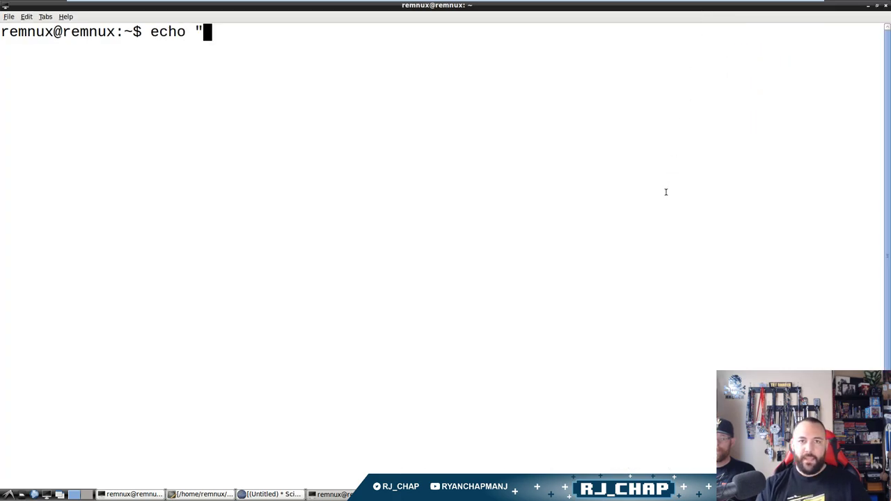
key(ctrl+shift+v)
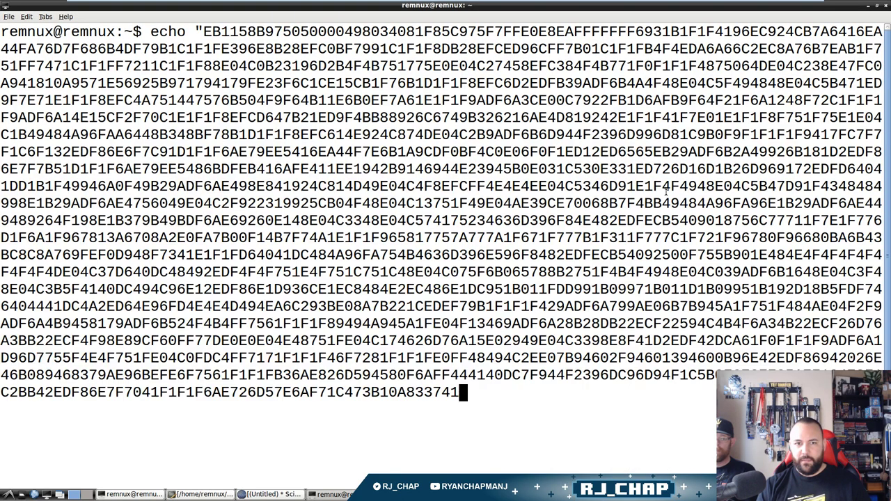
text(")
key(ctrl+a)
key(Right)
key(Right)
key(Right)
key(Right)
key(Right)
key(Right)
key(Right)
key(Right)
key(Right)
key(Right)
key(Right)
key(Right)
key(Right)
key(Right)
key(Right)
key(Right)
key(Right)
key(Right)
key(Right)
key(Right)
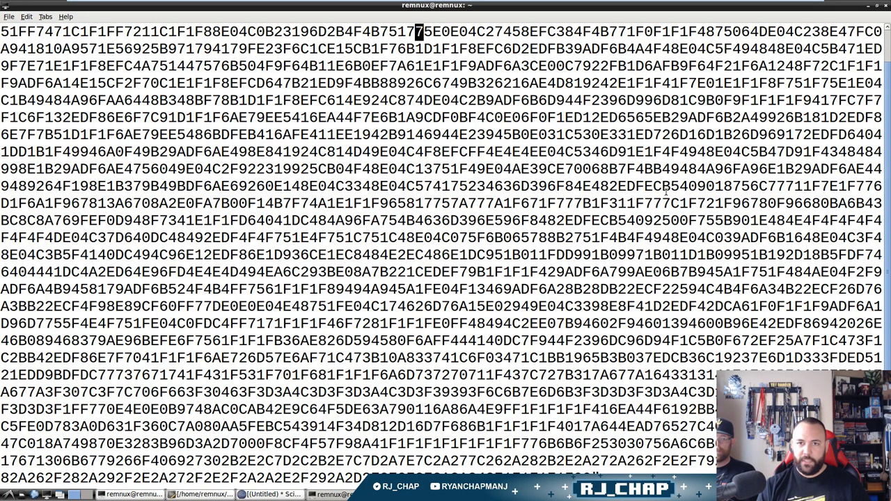
key(ctrl+c)
key(ctrl+c)
key(ctrl+c)
key(ctrl+c)
key(ctrl+l)
Echo the copied hex string in double quotes and redirect the output to shell.hex.
text(echo ")
key(ctrl+shift+v)
text(" | )
text(shell.hex)
key(Return)
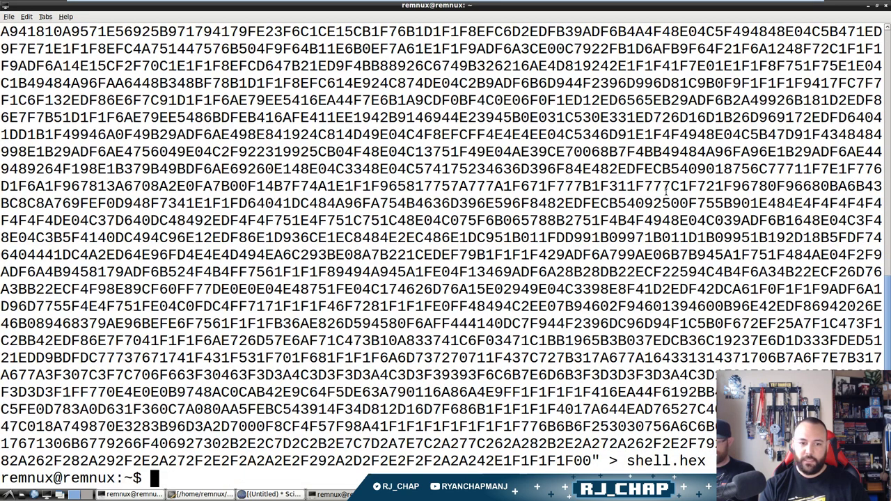
View shell.hex with less through to its end, then quit the viewer.
text(cat)
key(BackSpace)
key(BackSpace)
key(BackSpace)
text(less shell.)
key(Return)
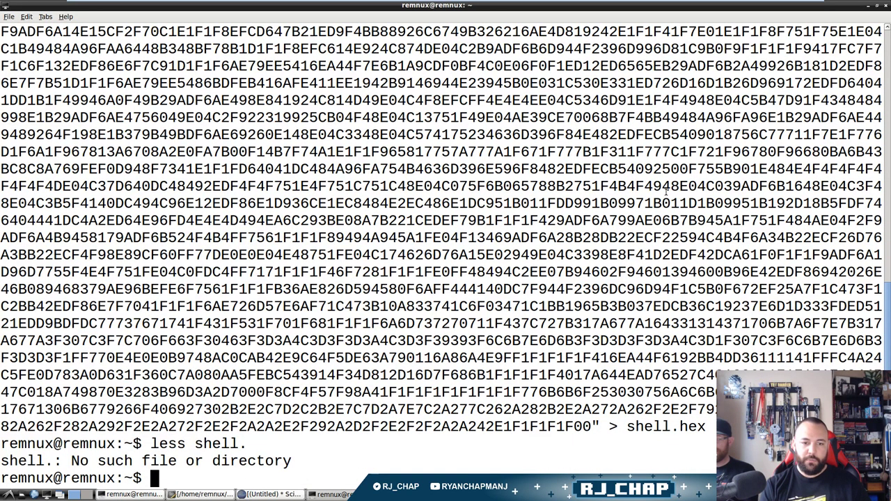
key(Up)
text(he)
key(BackSpace)
key(BackSpace)
text(he)
key(Tab)
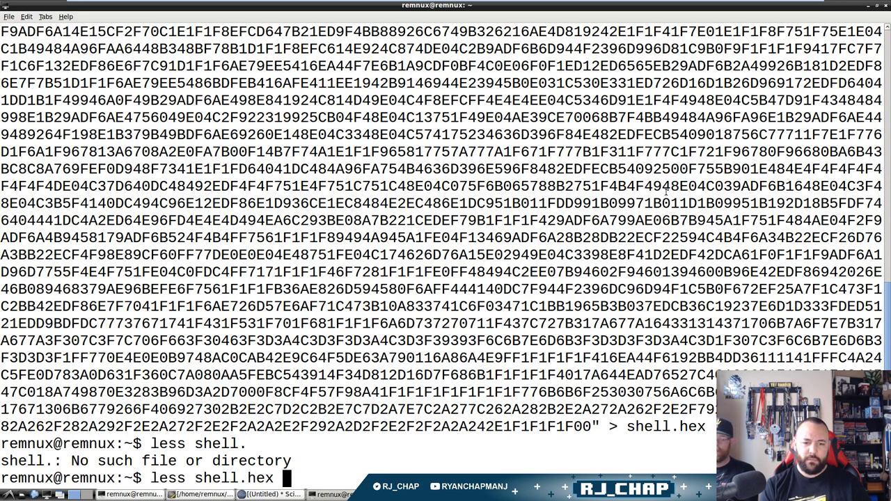
key(Return)
key(space)
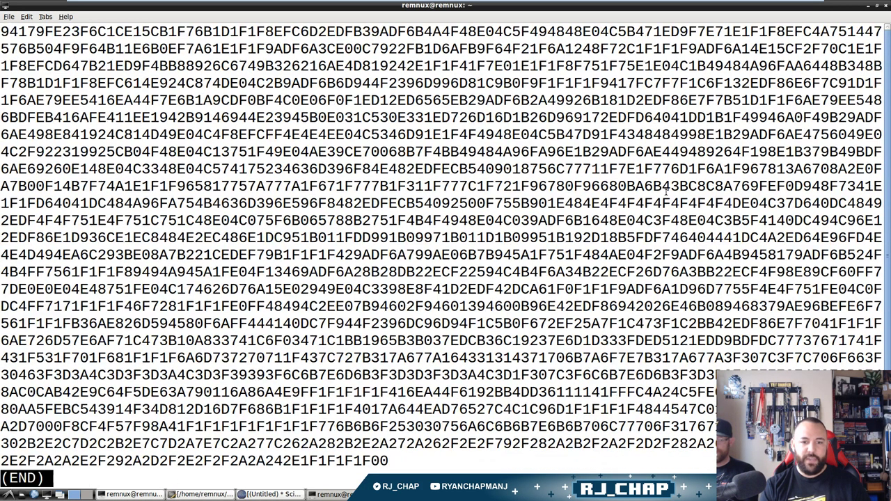
key(q)
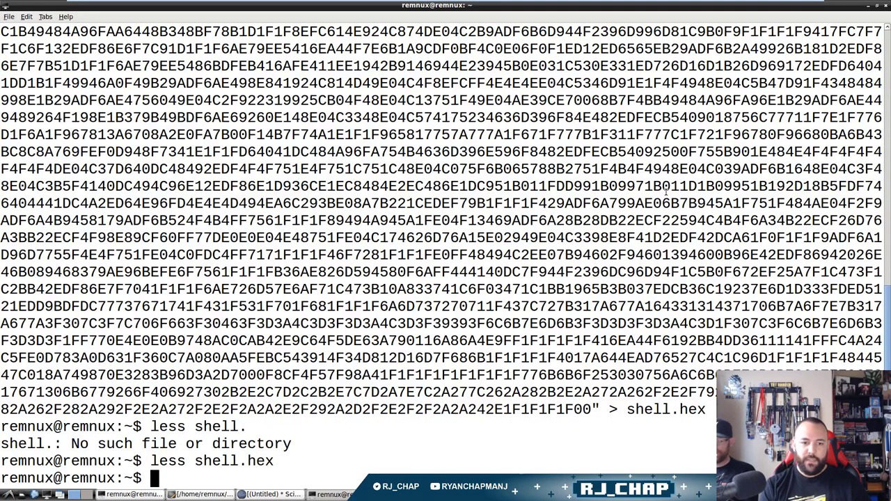
key(ctrl+l)
text(hexdump)
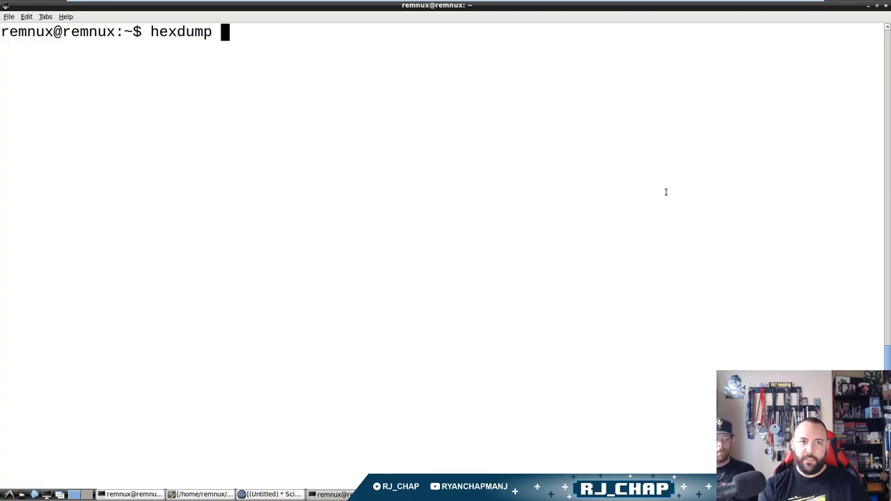
key(Tab)
key(Tab)
key(Tab)
key(ctrl+c)
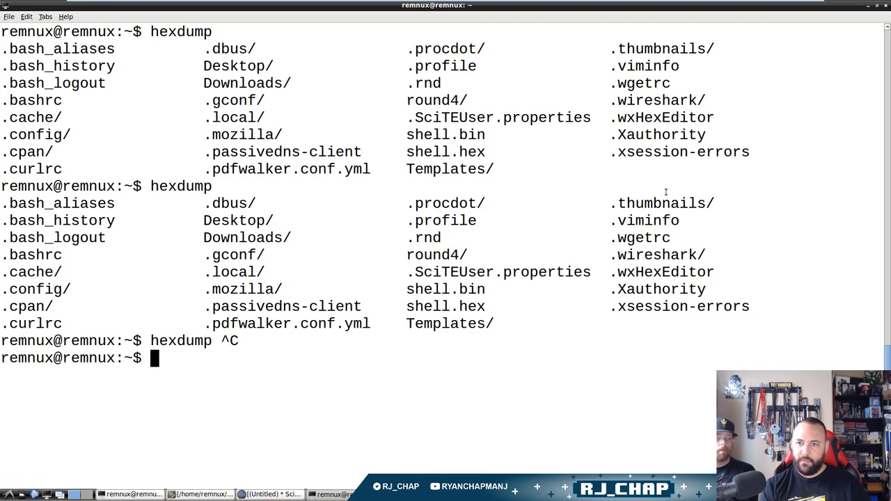
key(ctrl+l)
Take the REMnux VM out of full screen and switch to the YouTube video in Chrome on REMWorkstationVM.
key(alt+Tab)
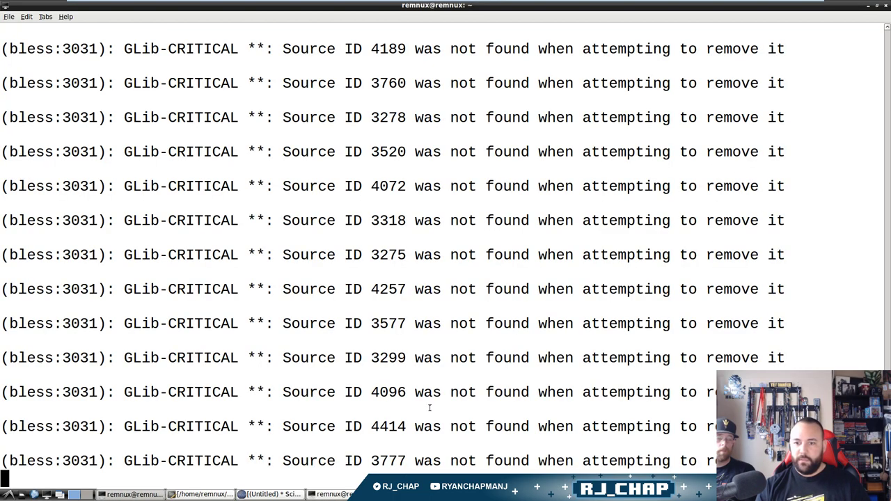
mouse_move(661, 7)
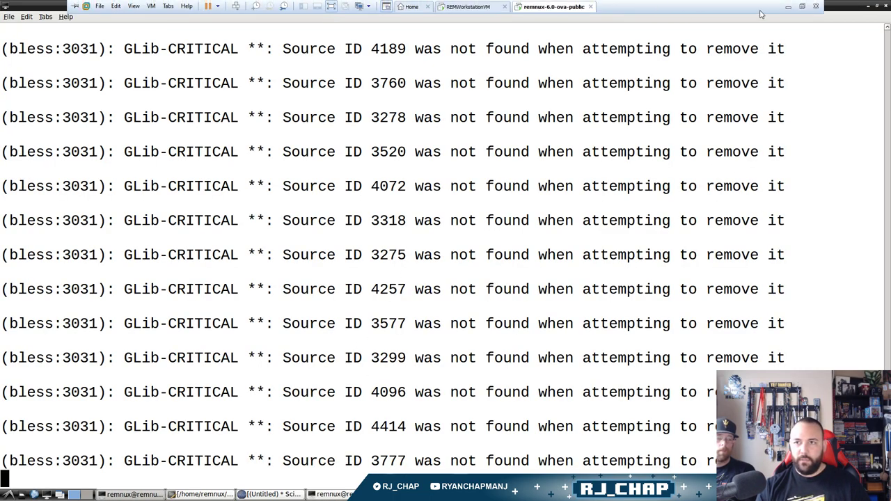
click(802, 6)
click(81, 25)
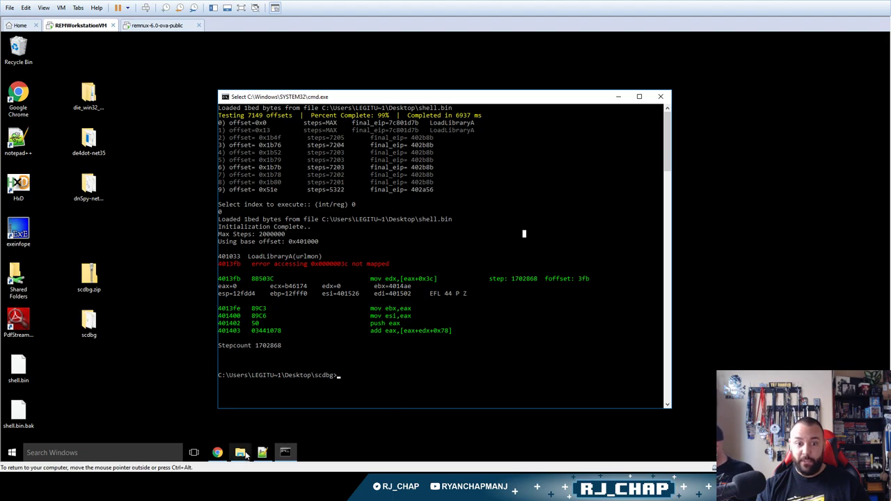
click(217, 452)
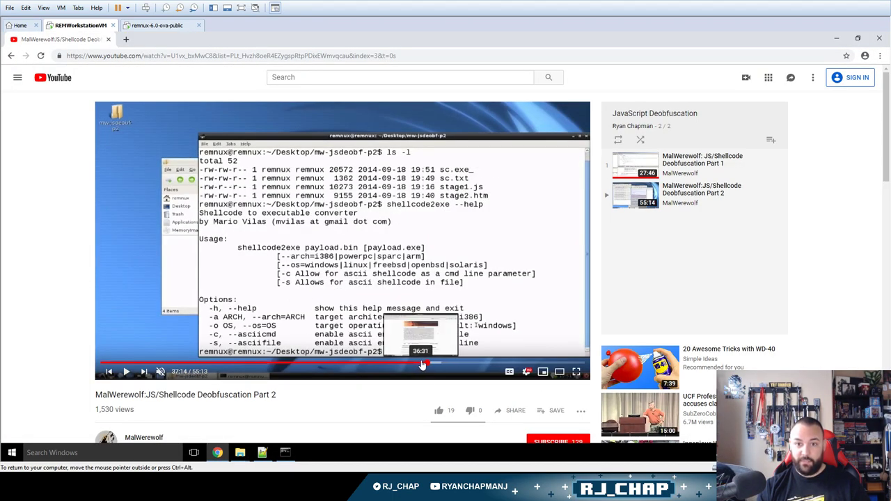
Play the Shellcode Deobfuscation Part 2 video in full screen, seek to the unicode2hex-escaped command after the shellcode2exe help, and pause at 37:24.
click(422, 363)
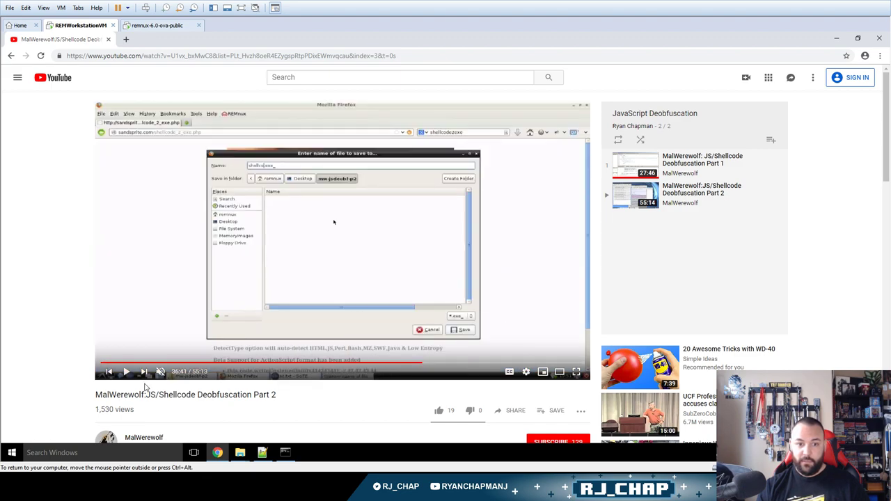
click(125, 372)
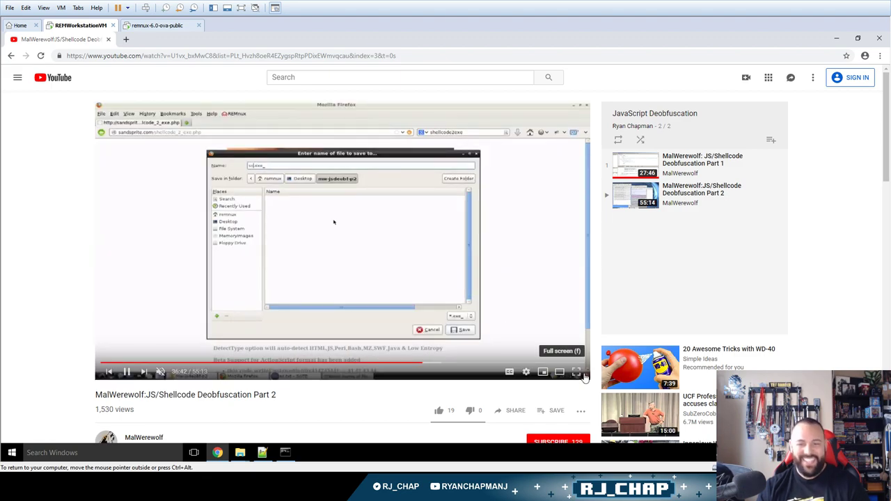
click(579, 374)
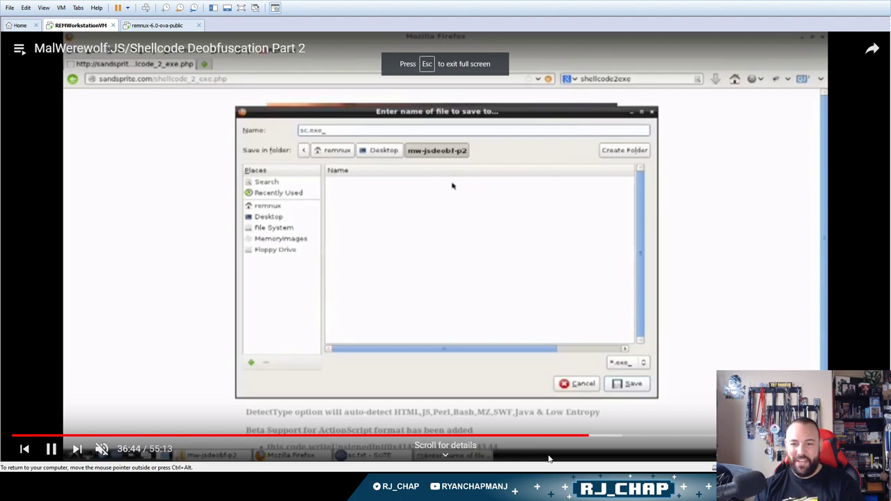
click(588, 437)
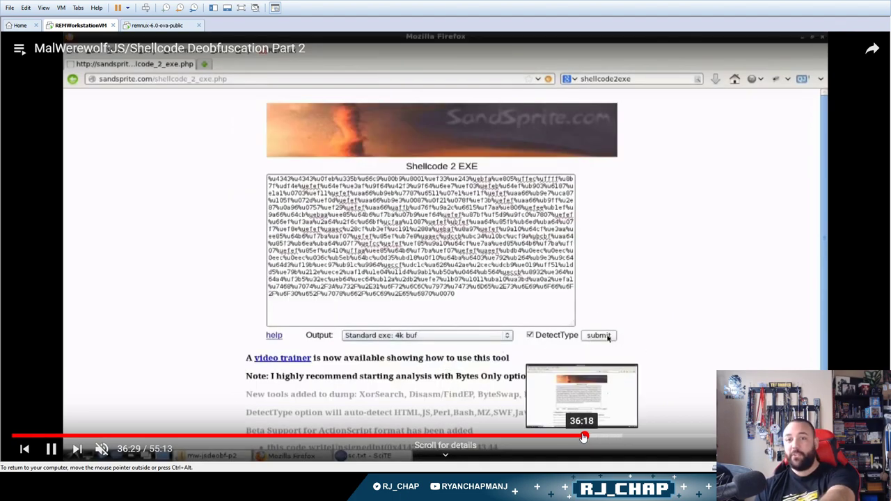
click(597, 437)
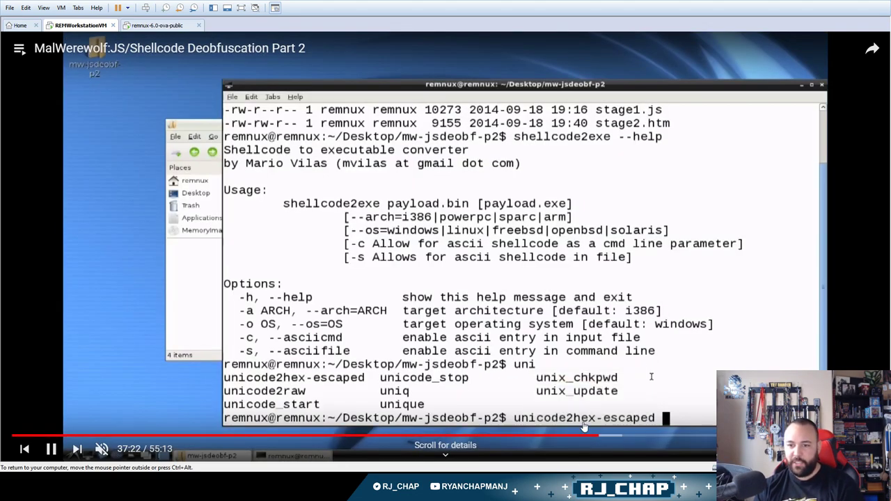
click(51, 449)
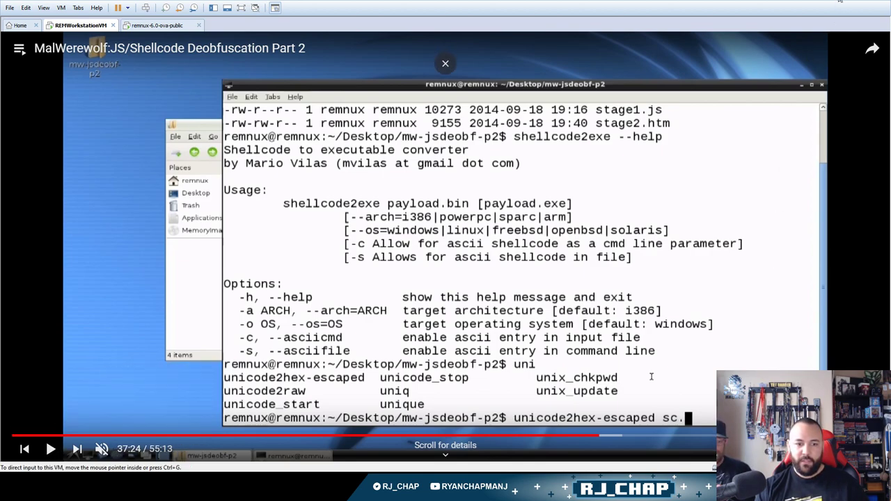
Return to the remnux-6.0-ova-public VM, interrupt the Bless process in the terminal and clear the screen.
click(155, 25)
click(82, 25)
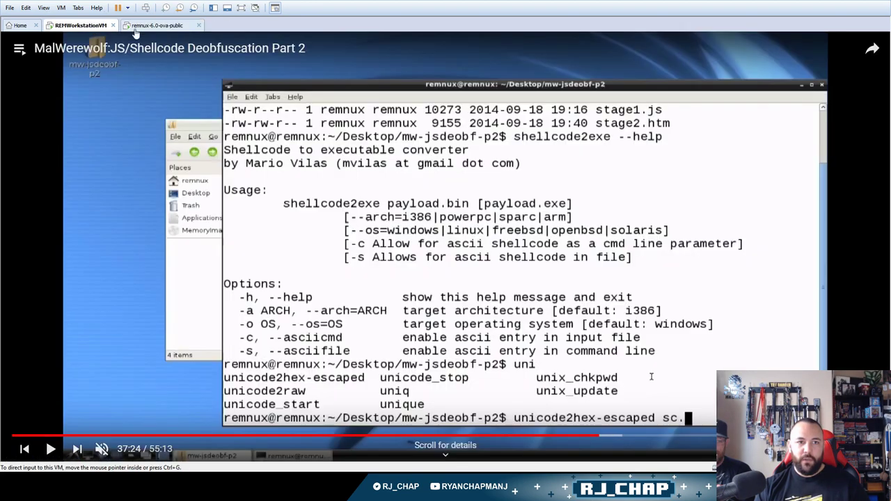
click(170, 26)
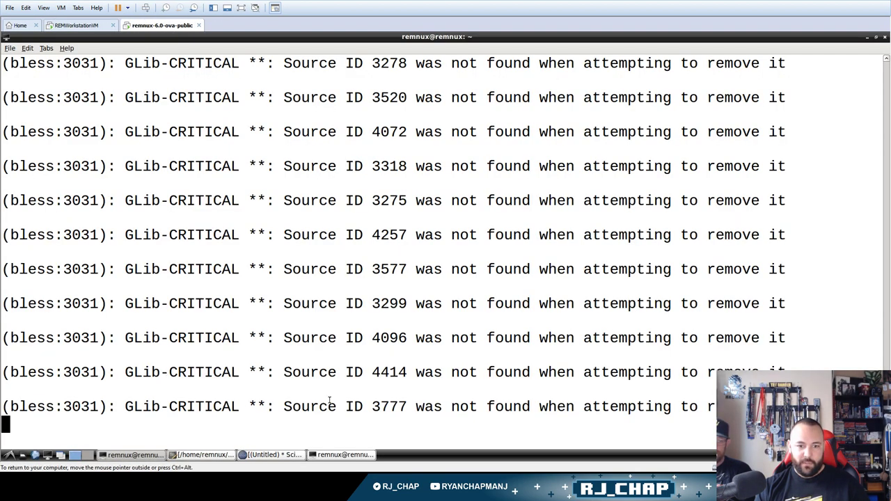
key(ctrl+l)
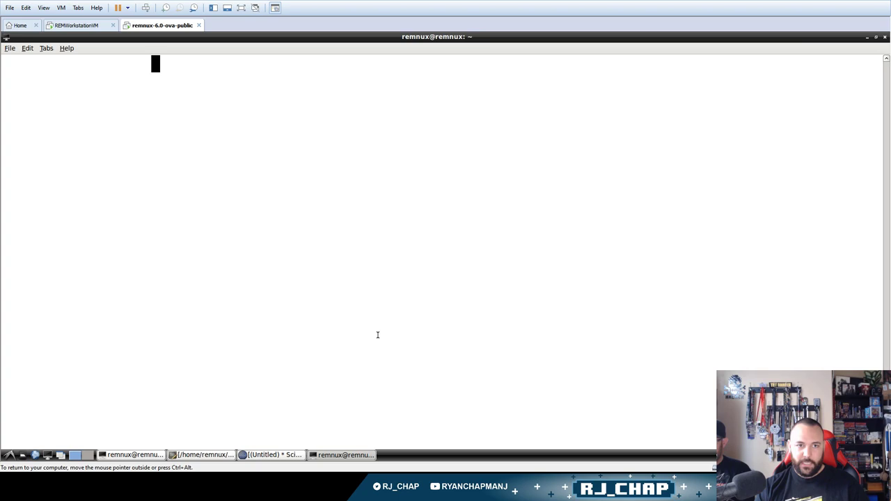
key(ctrl+c)
key(ctrl+c)
key(ctrl+c)
key(ctrl+l)
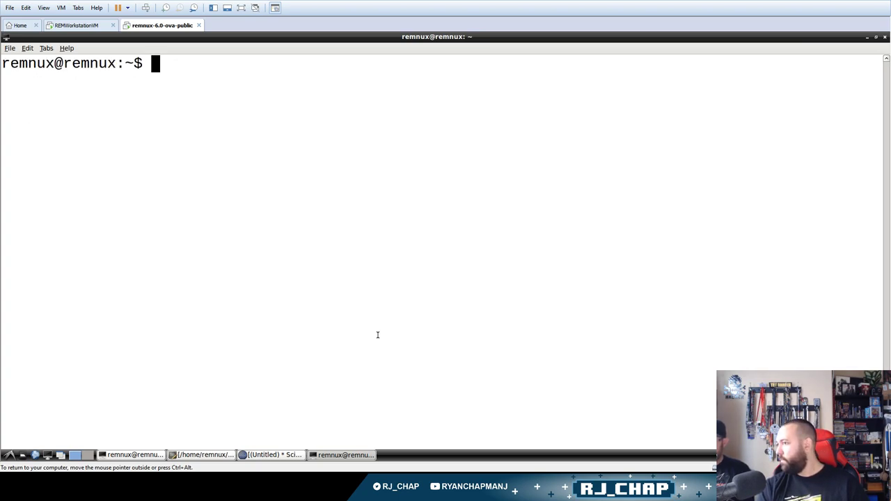
List the home directory and print the contents of shell.hex.
text(ls)
key(Return)
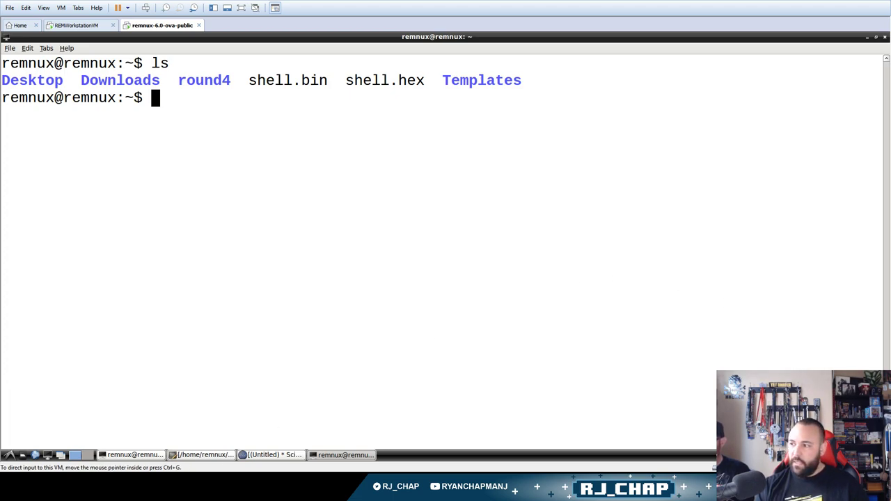
text(ls)
key(Return)
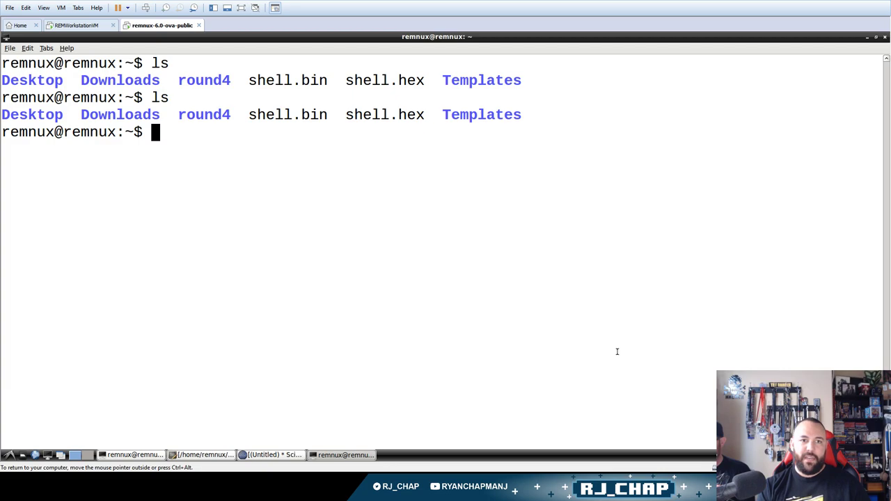
text(cat sh)
text(hex)
key(Return)
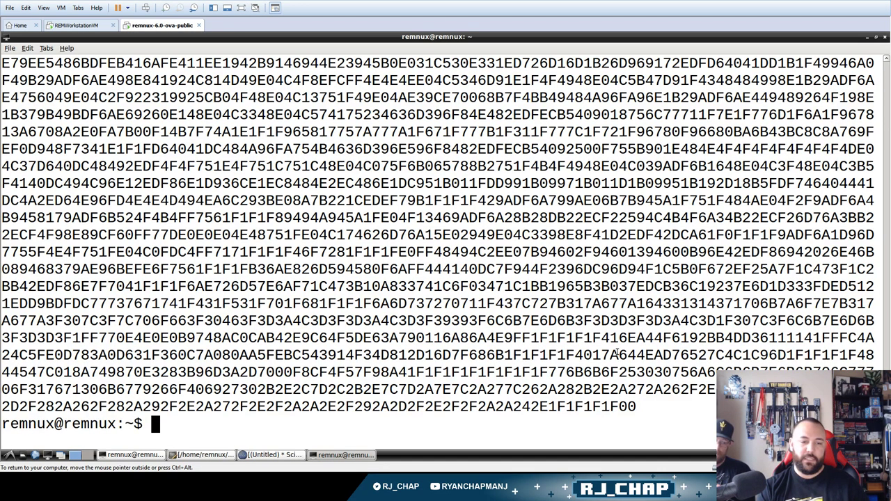
Begin a perl -pe command with a global substitution whose pattern matches any two characters.
text(perl -pe 's///')
key(Left)
text(s//)
key(Left)
key(Right)
text(g)
key(Left)
key(Left)
key(Left)
key(Left)
key(Right)
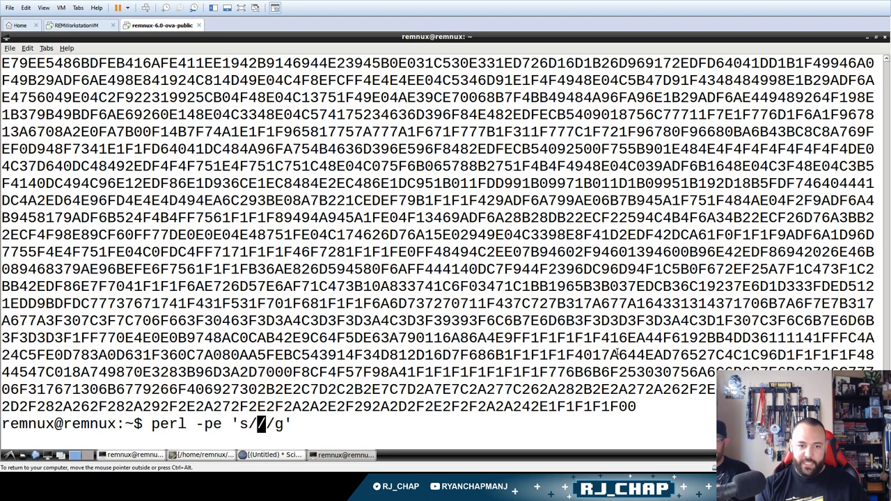
text(..)
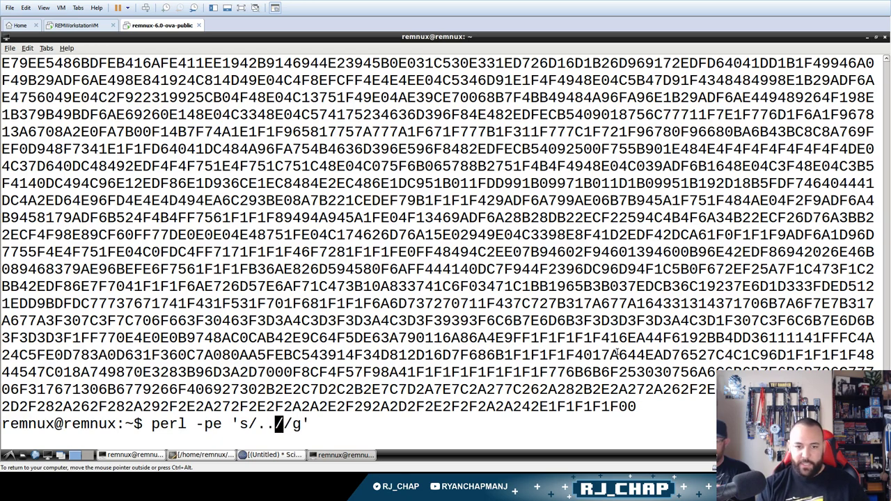
Wrap the two-character pattern in a capture group and use \1 as the replacement.
key(Left)
key(Left)
text(())
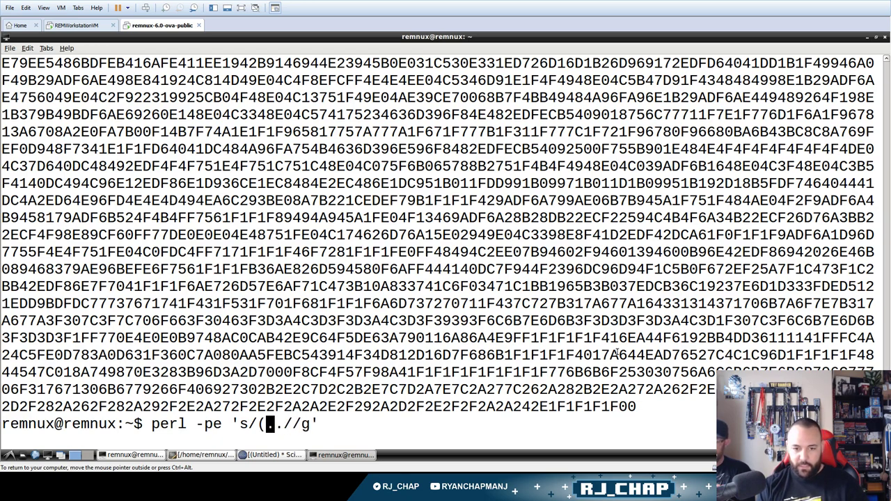
key(BackSpace)
key(Right)
key(Right)
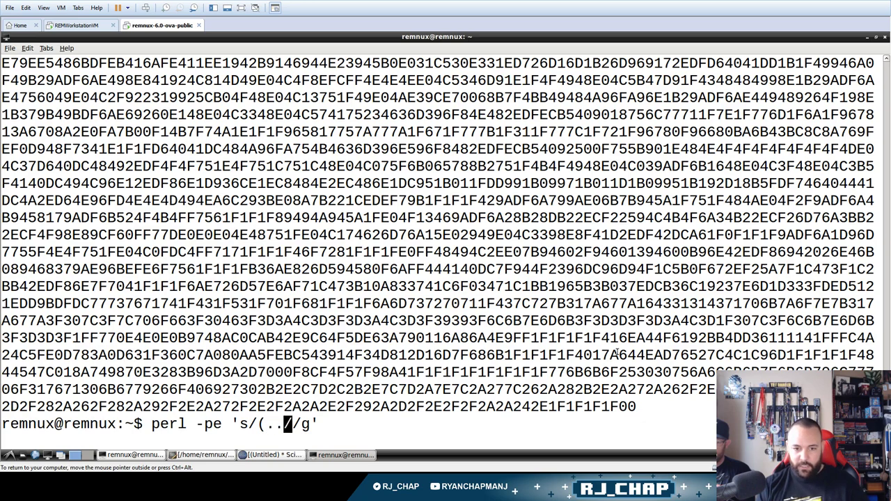
text())
key(Right)
text(\1)
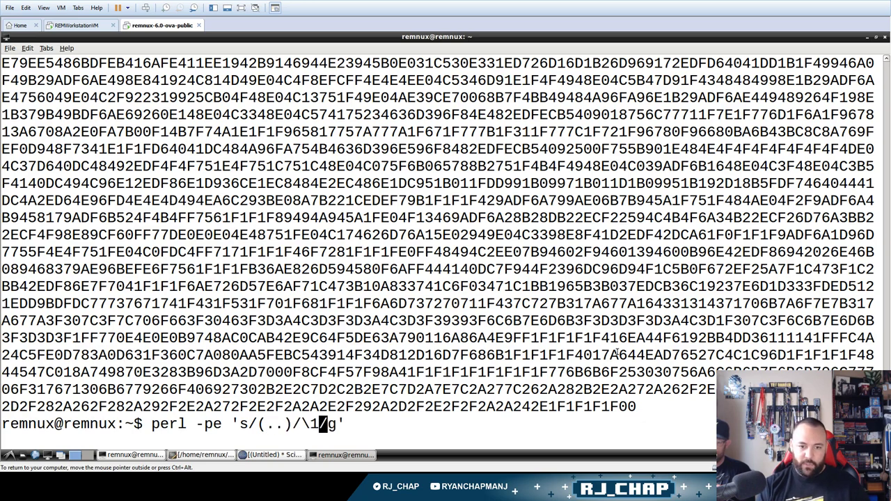
Prefix the replacement with an escaped \\x and run perl -pe 's/(..)/\\x\1/g'.
key(Left)
key(Left)
text(\x)
key(Left)
key(Left)
text(\)
key(Return)
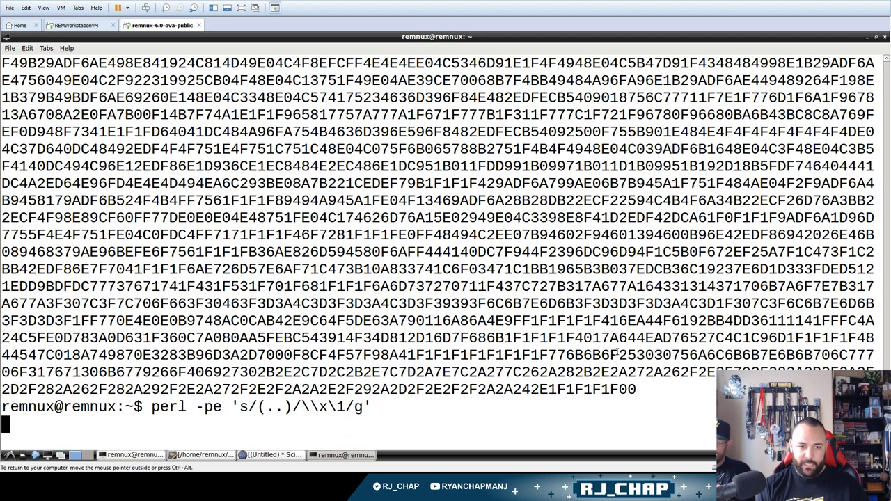
Interrupt the waiting perl command and rerun the same substitution on shell.hex.
key(ctrl+c)
key(Up)
text(shell.he)
key(Tab)
key(Return)
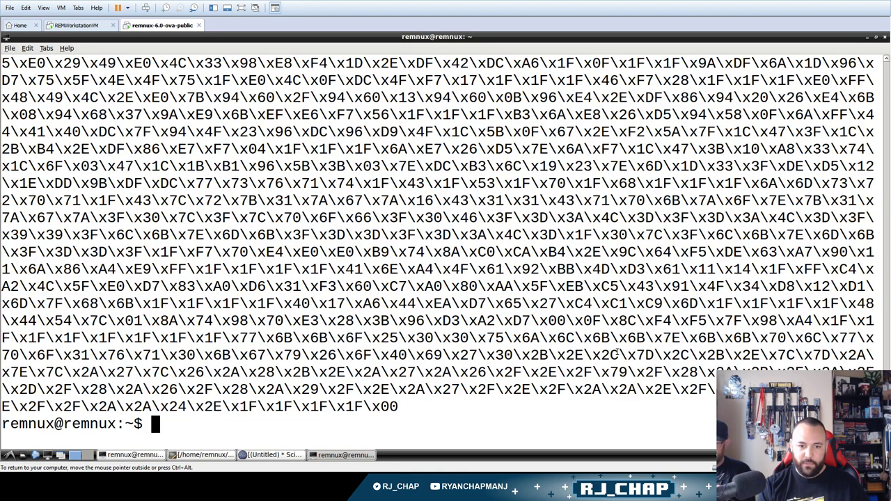
Rerun the perl substitution on shell.hex with its output redirected to shell.h.
key(Up)
text(> sh)
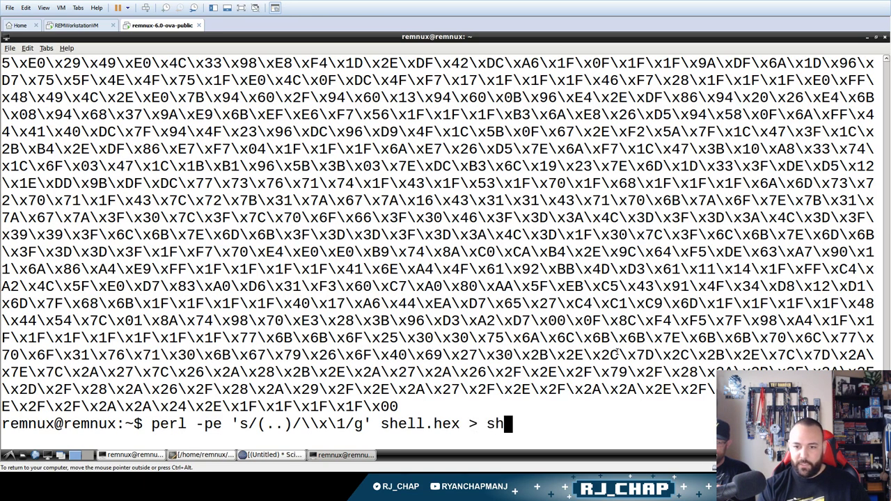
text(ell.h)
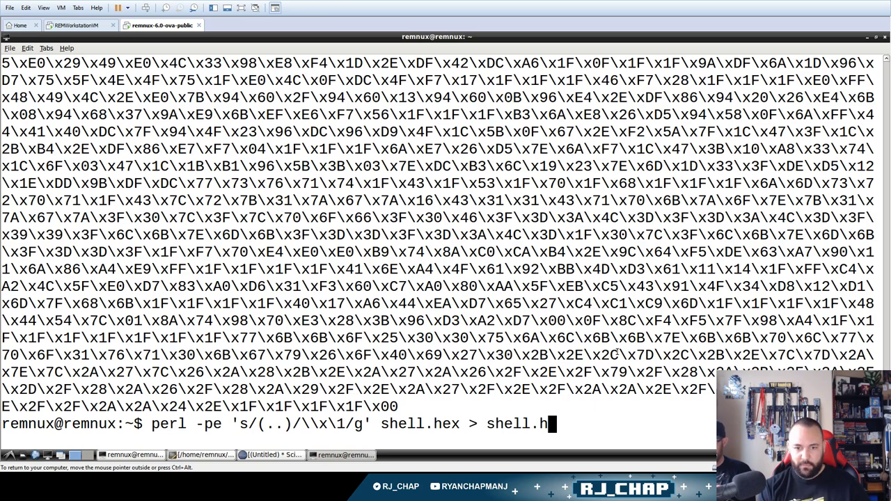
key(Return)
Display the help for shellcode2exe.py.
text(shell2)
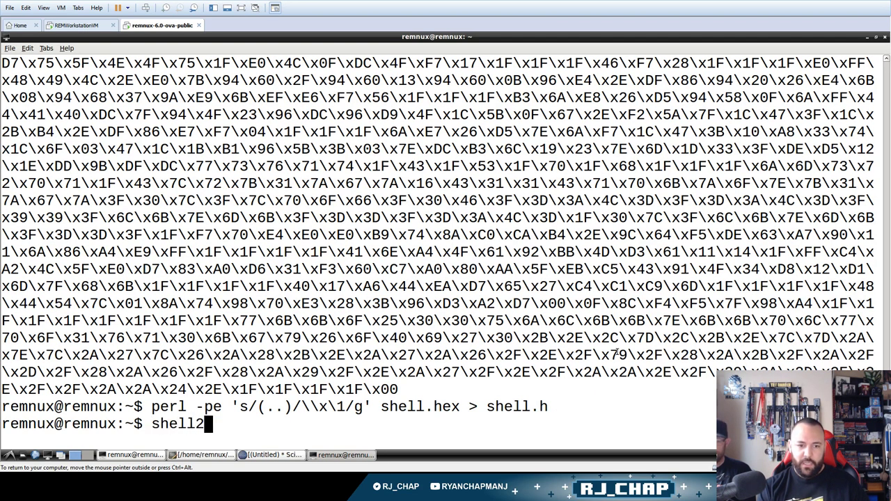
key(BackSpace)
text(c)
key(Tab)
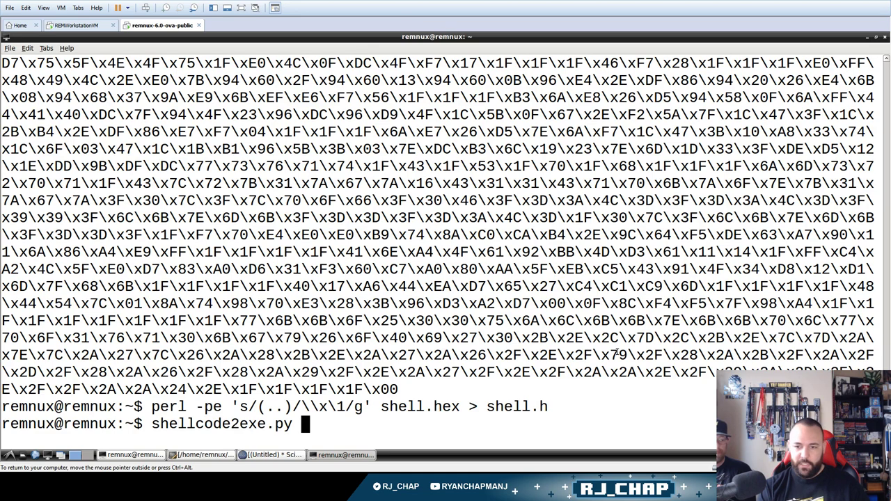
text(--help)
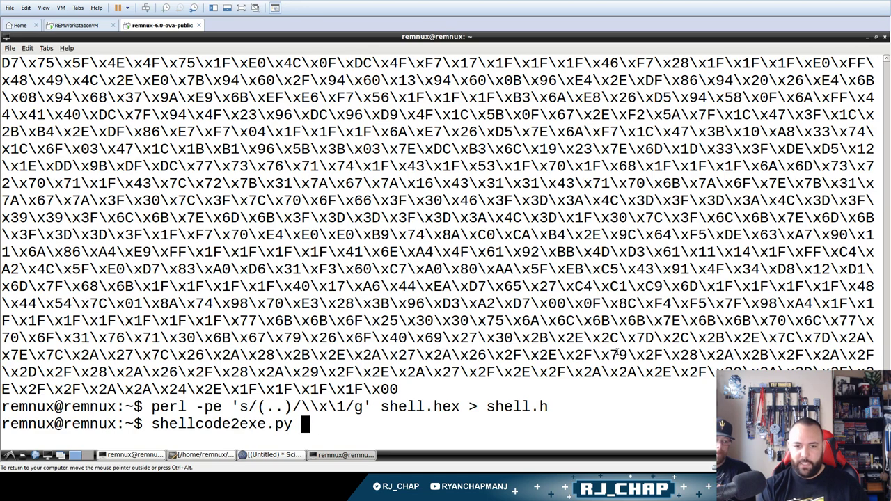
key(Return)
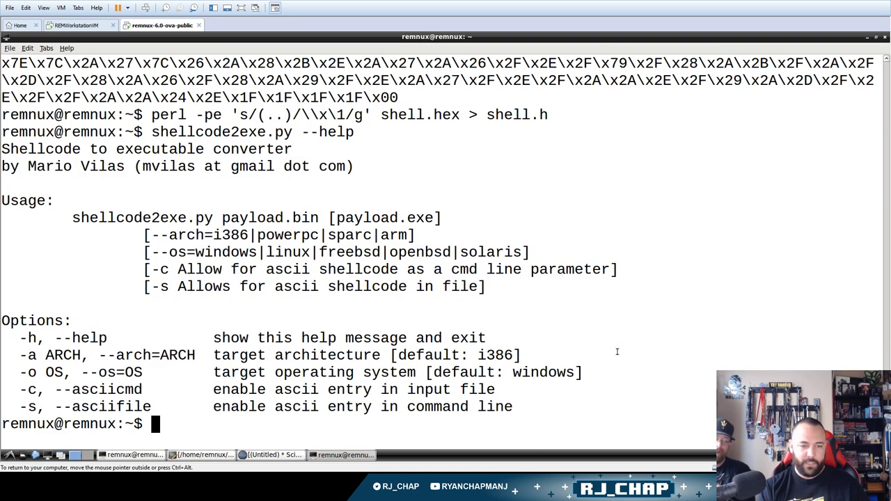
Prepare a shellcode2exe.py command with the -s option at the prompt, without running it.
key(Up)
key(BackSpace)
key(BackSpace)
key(BackSpace)
key(BackSpace)
key(BackSpace)
text(shellcode2exe.py -s)
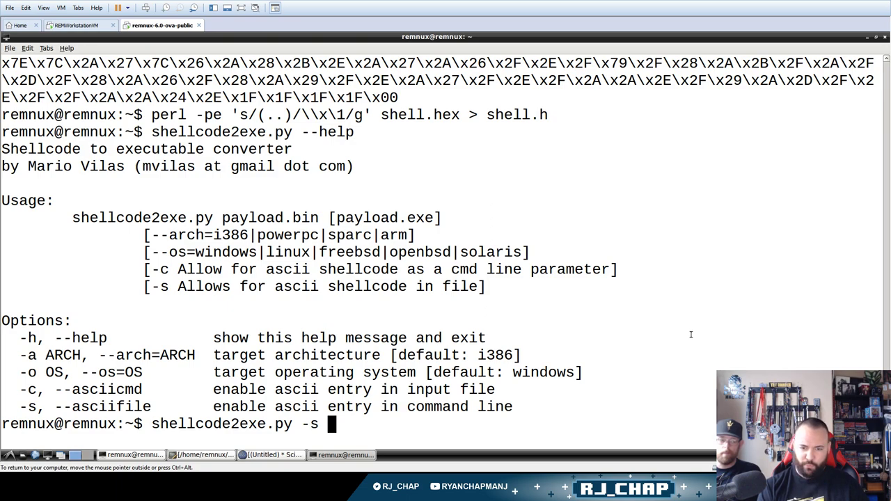
key(Home)
text(ca)
key(BackSpace)
key(BackSpace)
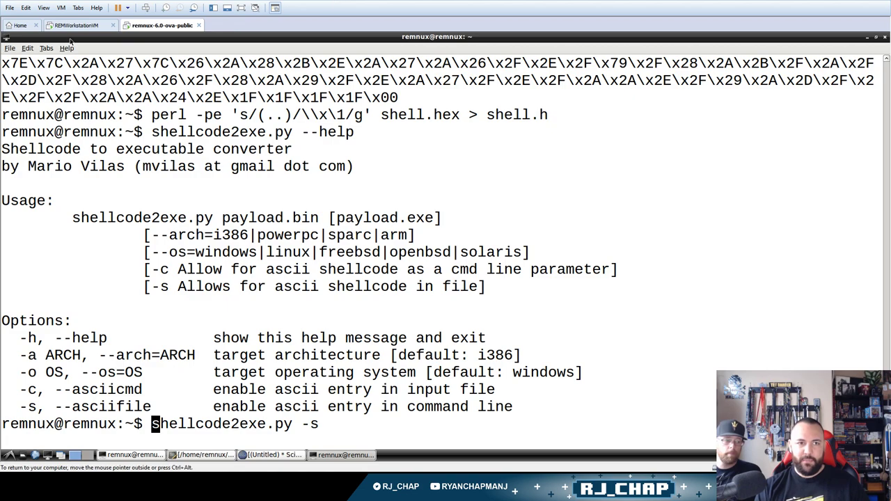
Check the shellcode2exe demonstration further along in the REMWorkstationVM tutorial video and return to the remnux-6.0-ova-public machine.
key(ctrl+shift+Tab)
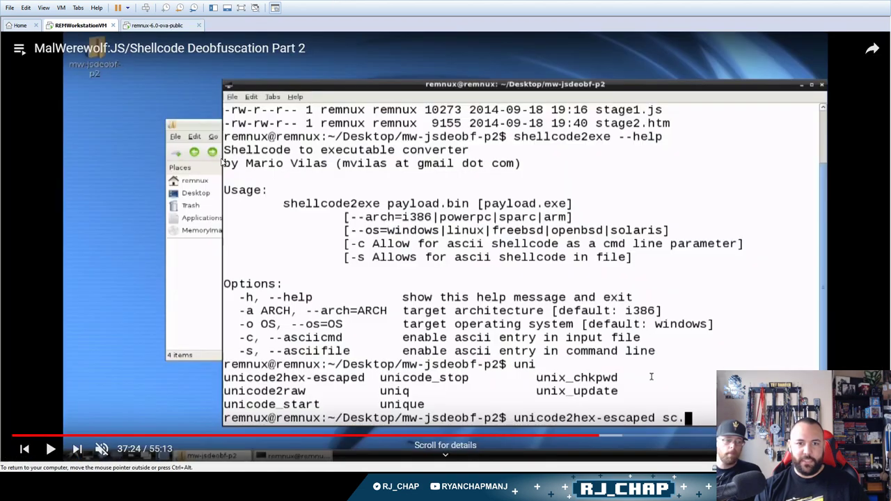
click(608, 437)
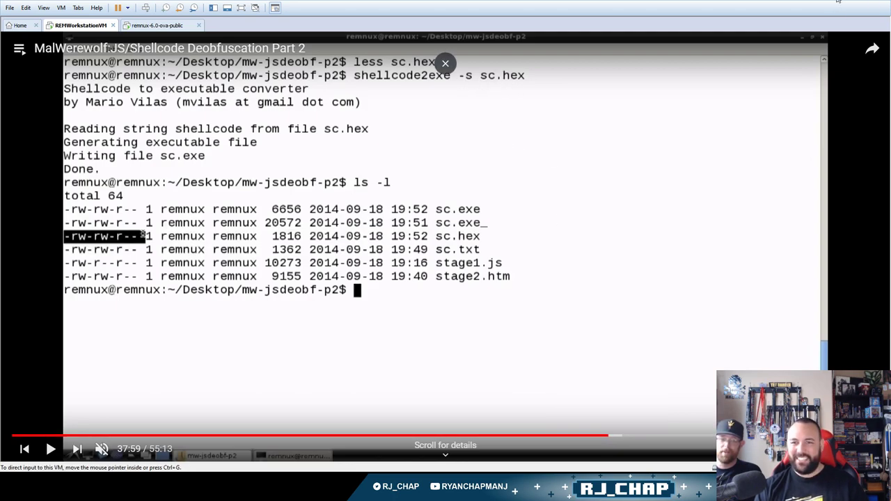
click(149, 28)
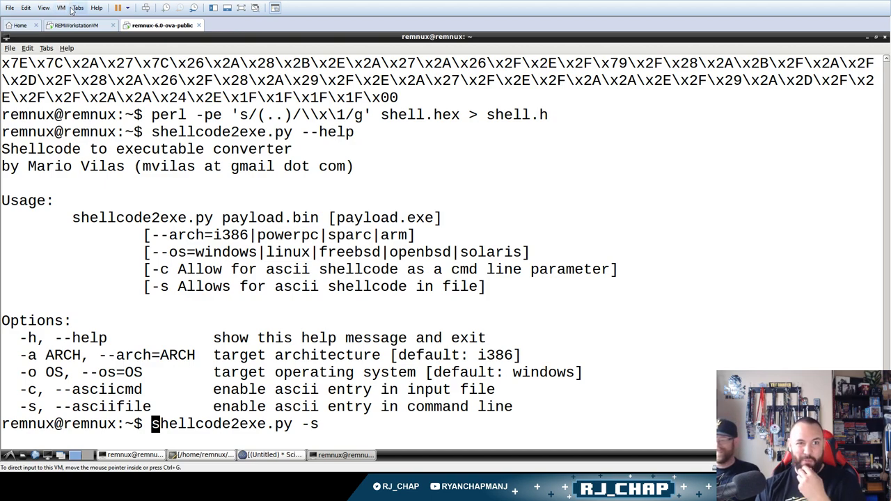
Show the remnux machine full screen, convert shell.h with shellcode2exe.py -s, and list the home directory's files.
key(ctrl+alt+Return)
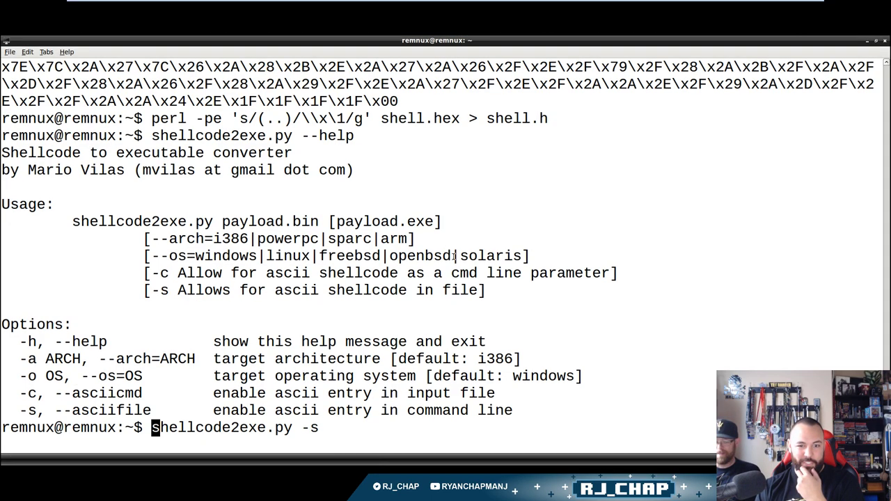
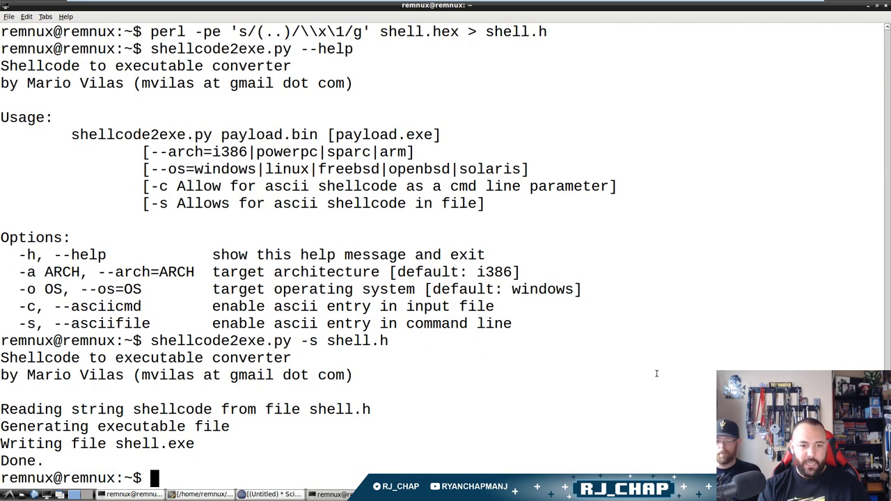
text(ls)
key(Return)
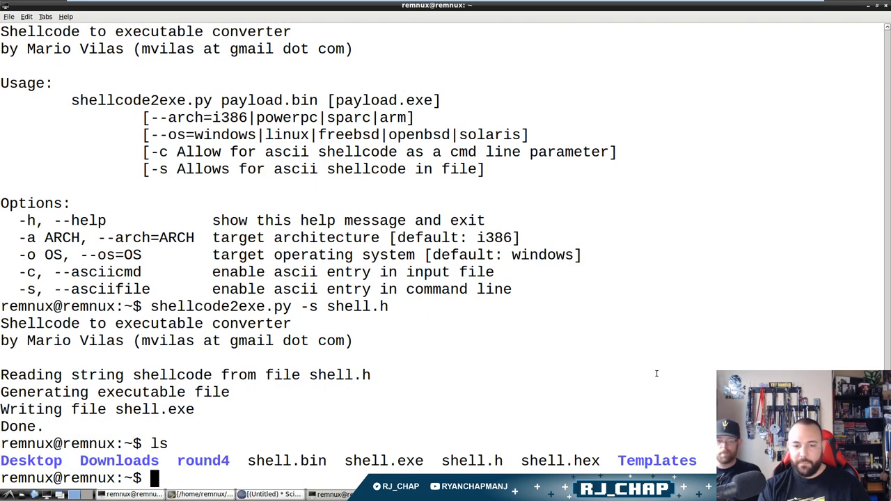
View the xxd hex dump of shell.exe in less and highlight the leading 4d5a bytes.
text(xxd sh)
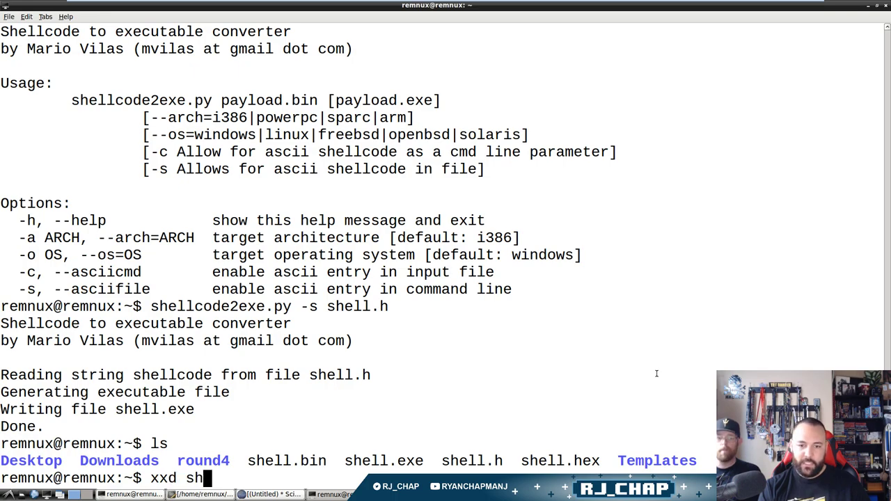
text(ell.exe | less)
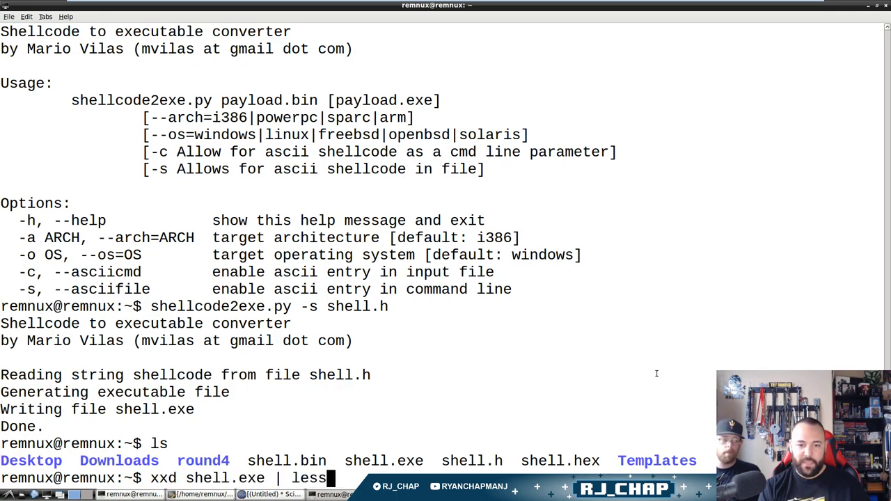
key(Return)
drag(114, 34, 79, 32)
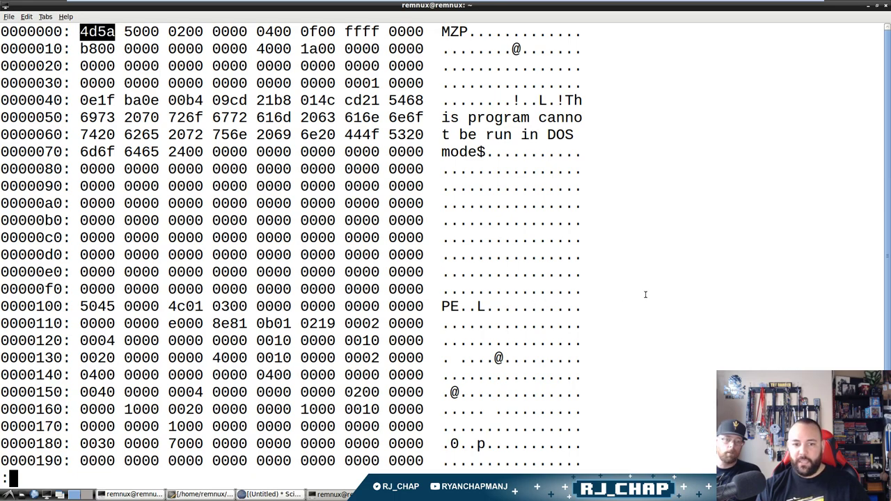
Quit the hex dump view and close the open terminal windows, interrupting the process still running.
text(qbless)
key(Return)
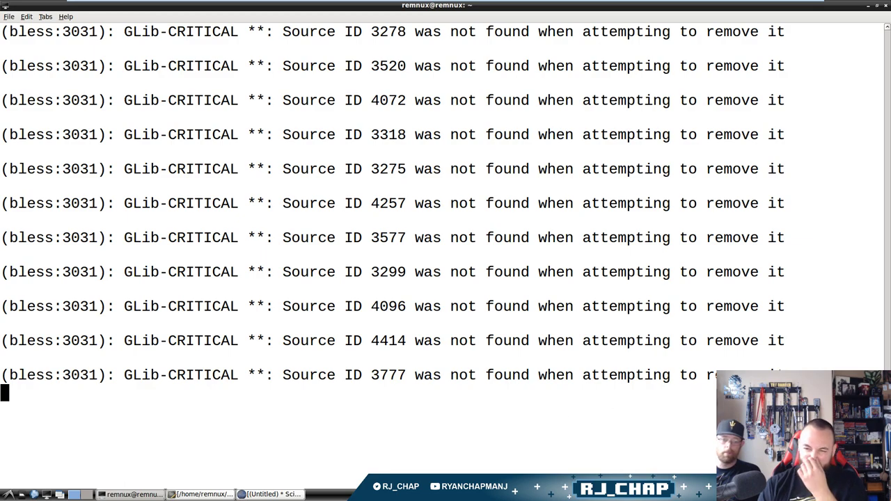
key(ctrl+c)
key(ctrl+d)
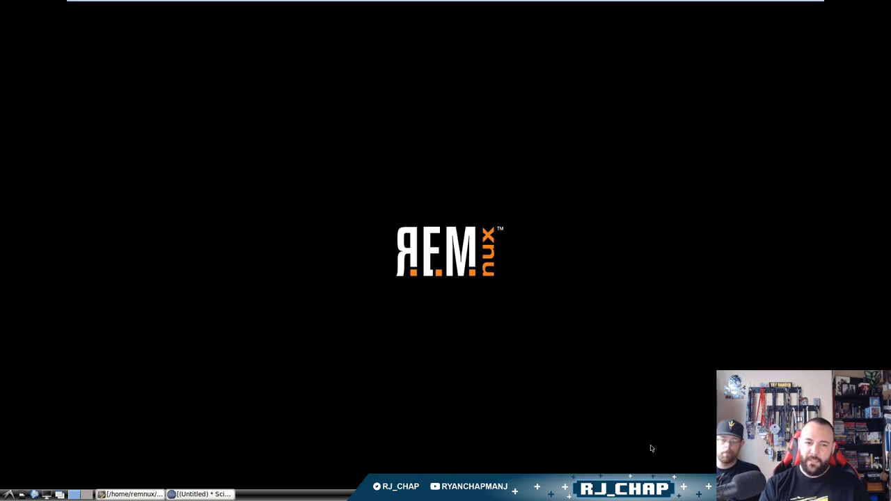
Browse the /mnt folder in the file manager and close its window.
key(super+e)
key(ctrl+l)
text(/mnt)
key(Return)
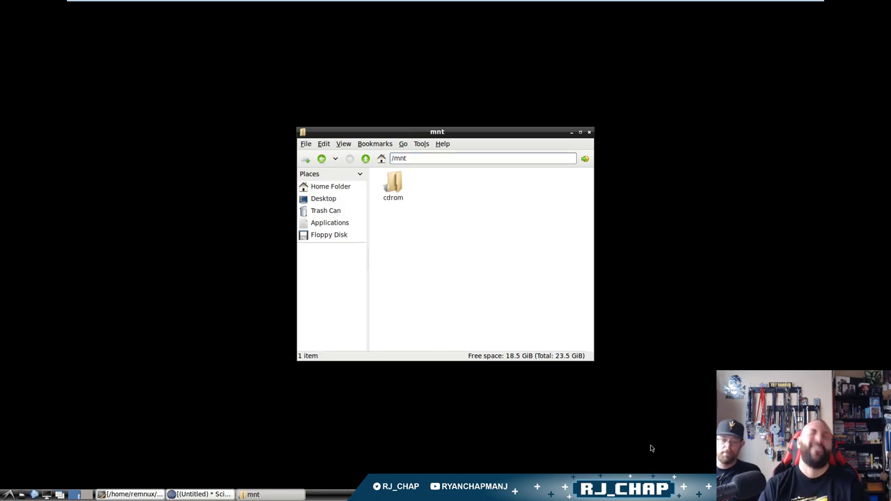
key(ctrl+w)
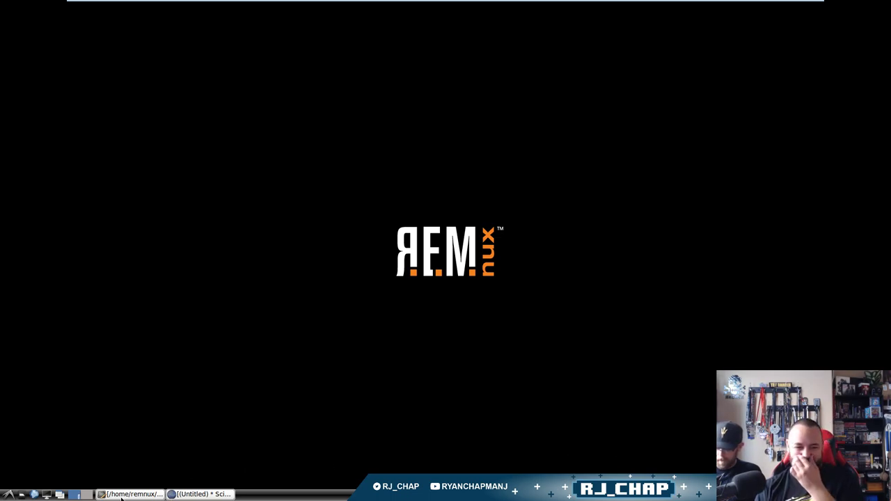
Close the Bless window with shell.bin and the untitled SciTE document without saving it.
click(122, 494)
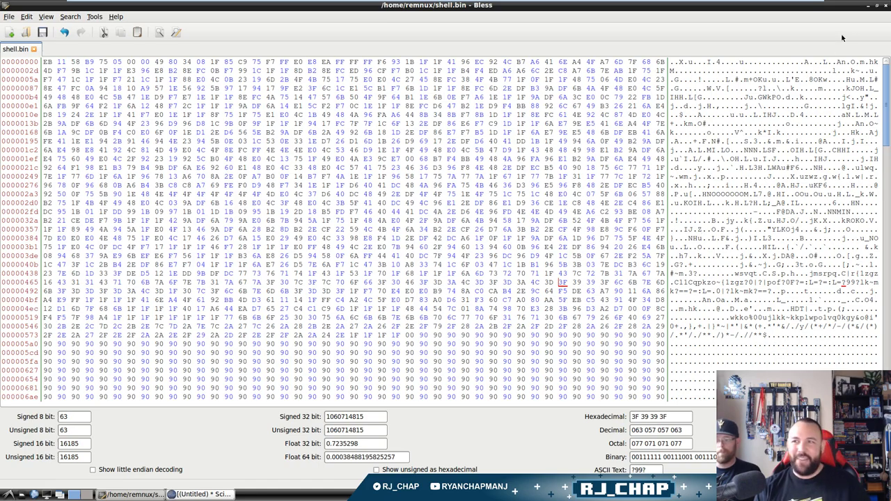
click(885, 6)
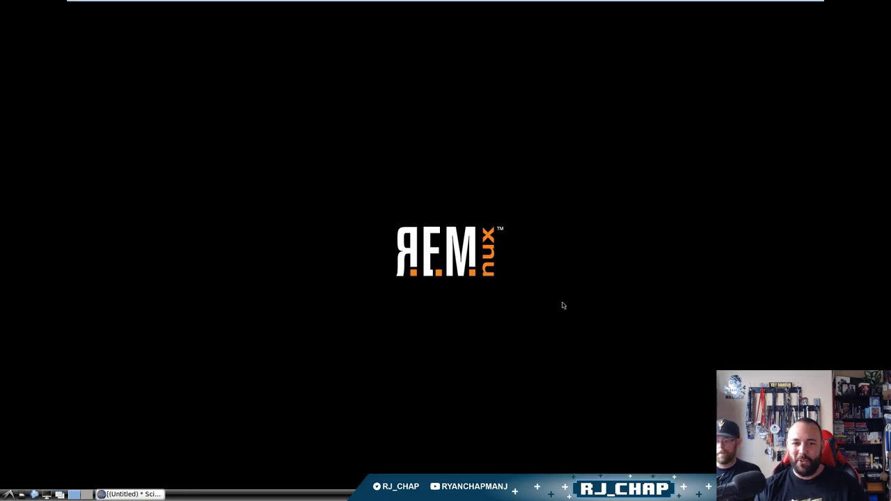
click(118, 494)
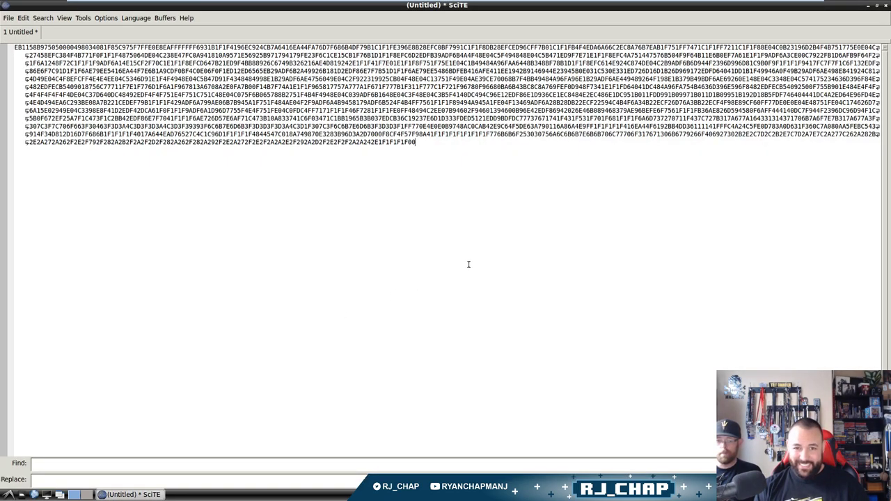
key(ctrl+w)
click(447, 273)
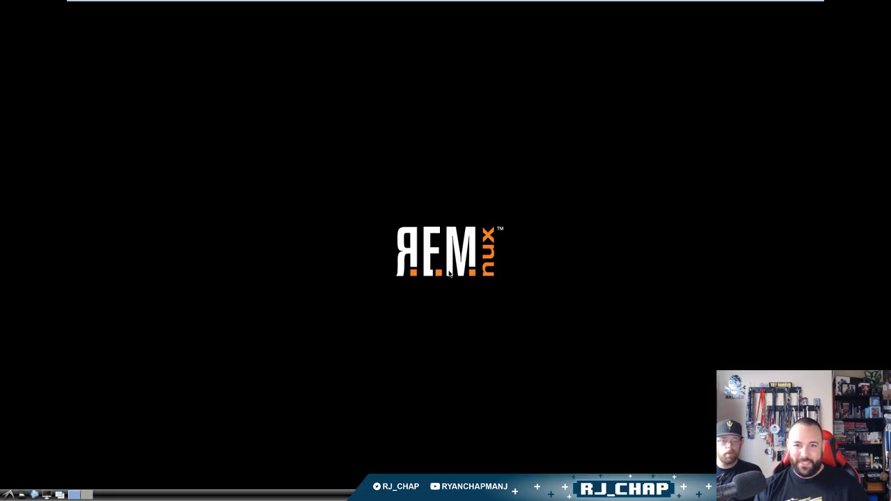
Search the package cache for openvm with sudo apt-cache in a new terminal.
mouse_move(439, 3)
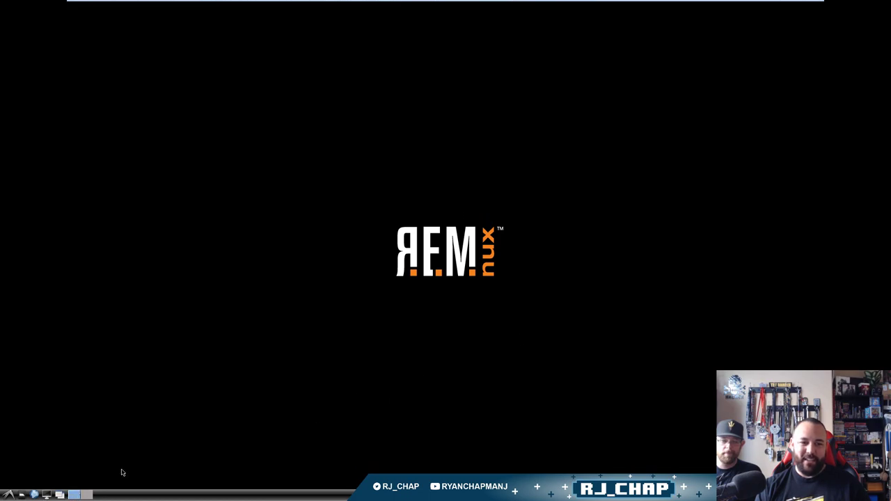
click(46, 495)
text(sudo )
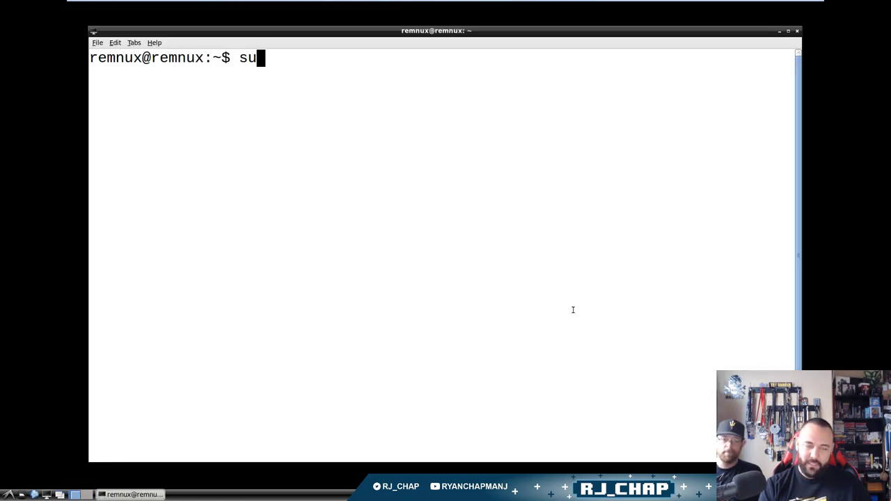
text(apt-install)
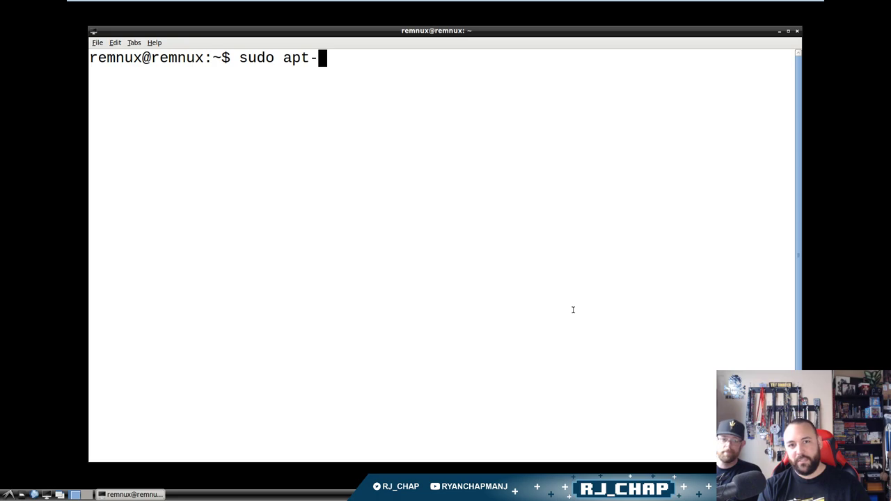
key(BackSpace)
key(BackSpace)
key(BackSpace)
key(BackSpace)
key(BackSpace)
key(BackSpace)
key(BackSpace)
key(BackSpace)
text(cache search opem)
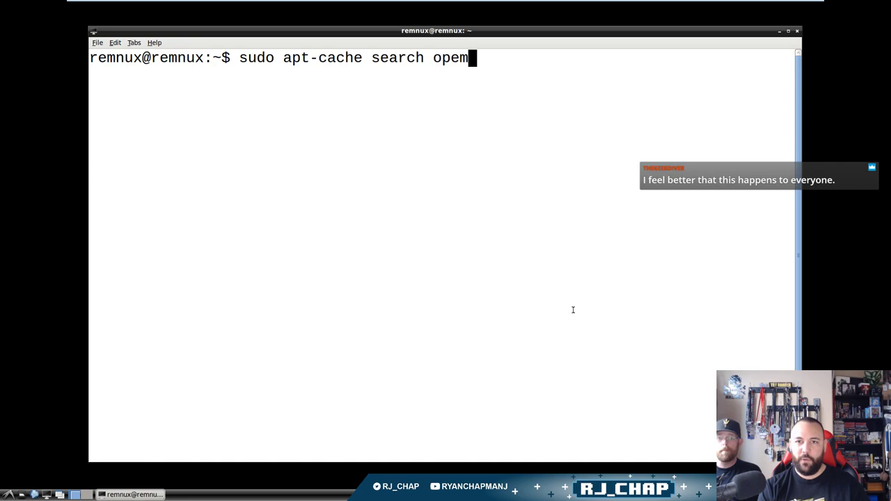
key(BackSpace)
text(nvm)
key(Return)
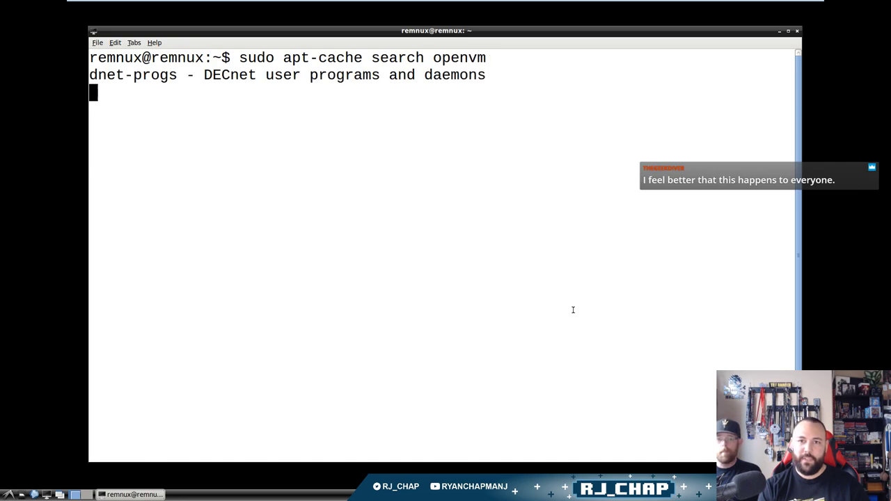
Repeat the package cache search with open-vm and maximize the terminal to read the list.
key(Up)
key(BackSpace)
key(BackSpace)
text(-vm)
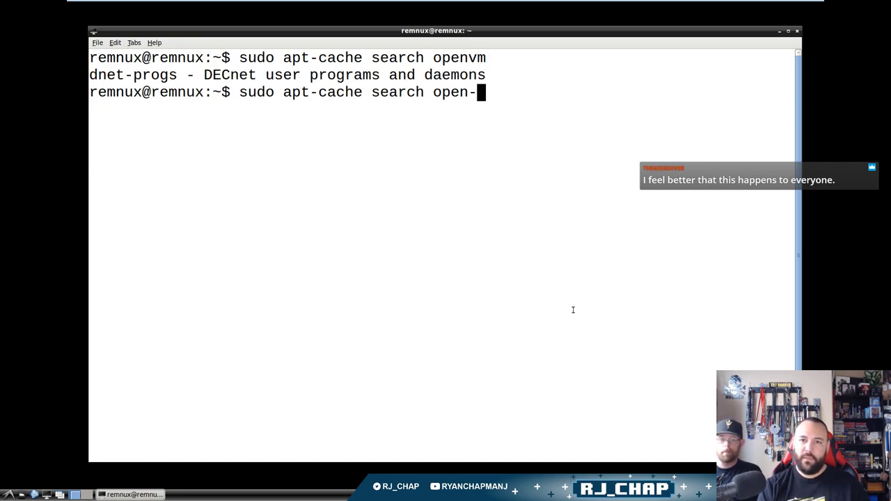
key(Return)
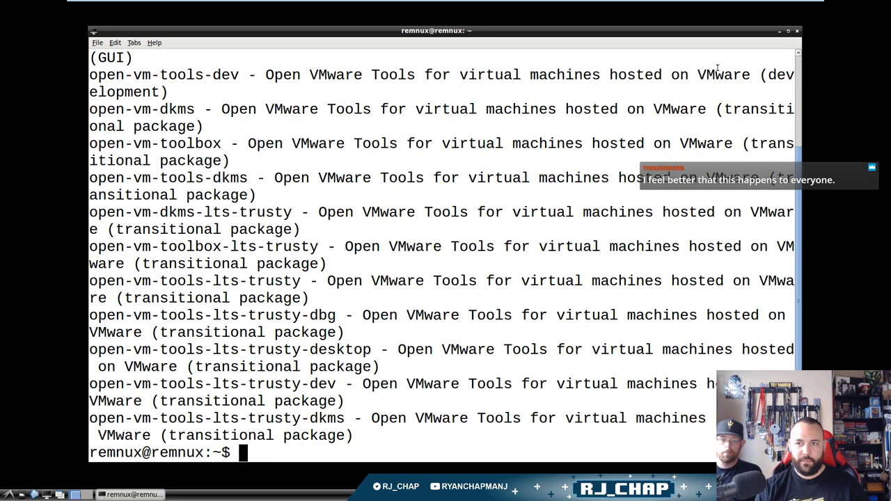
click(788, 30)
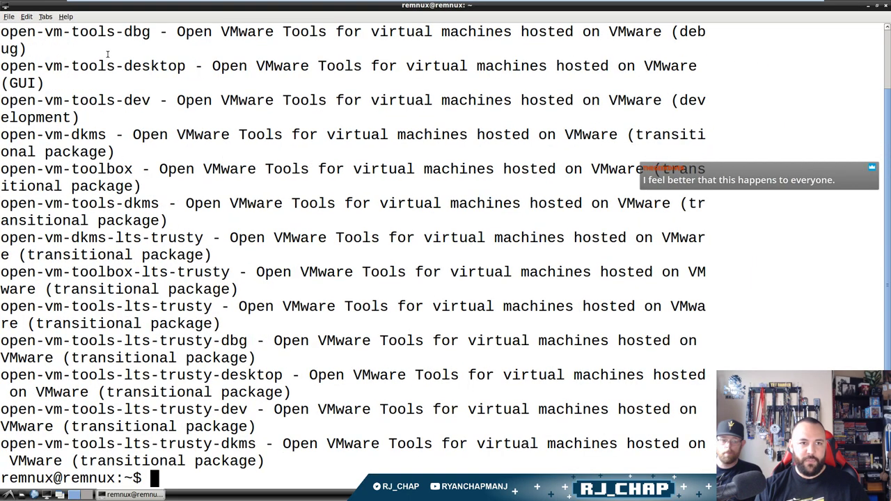
Try to install open-vm-tools and open-vm-tools-desktop using sudo apt-install.
key(Up)
key(BackSpace)
key(BackSpace)
key(BackSpace)
key(BackSpace)
key(BackSpace)
key(BackSpace)
key(BackSpace)
key(BackSpace)
key(BackSpace)
key(BackSpace)
key(BackSpace)
key(BackSpace)
key(BackSpace)
key(BackSpace)
key(BackSpace)
key(BackSpace)
key(BackSpace)
key(BackSpace)
key(BackSpace)
key(BackSpace)
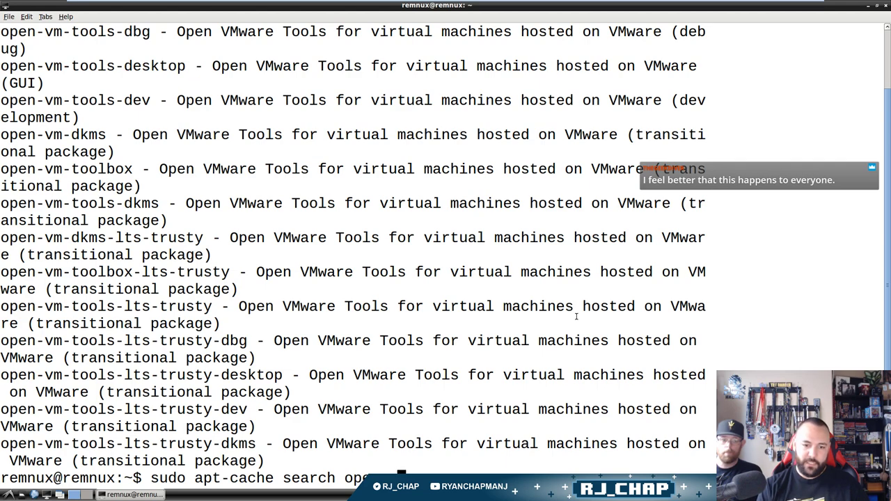
text(ibns)
key(BackSpace)
key(BackSpace)
key(BackSpace)
text(nstall open-vm-tools)
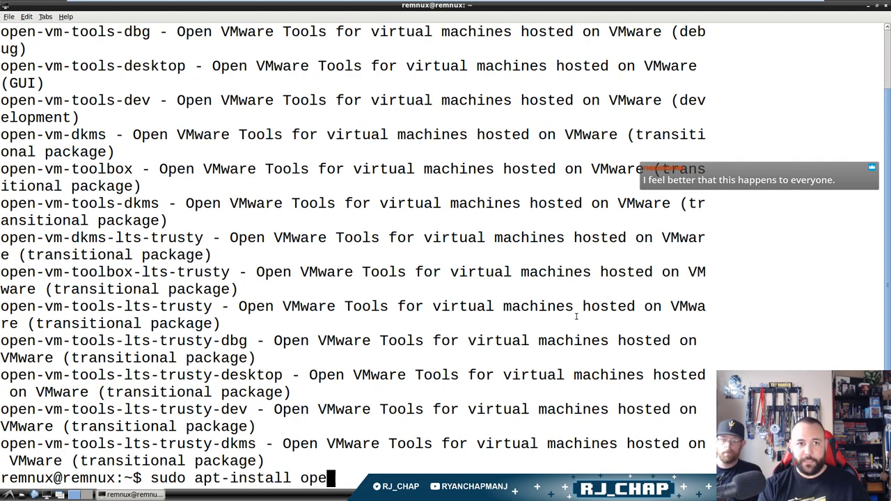
text( open-vm-tools)
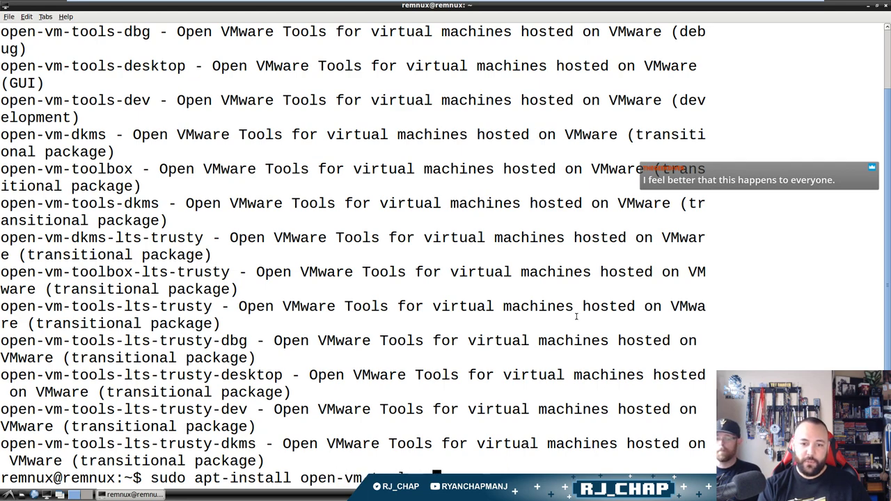
text(-desktop)
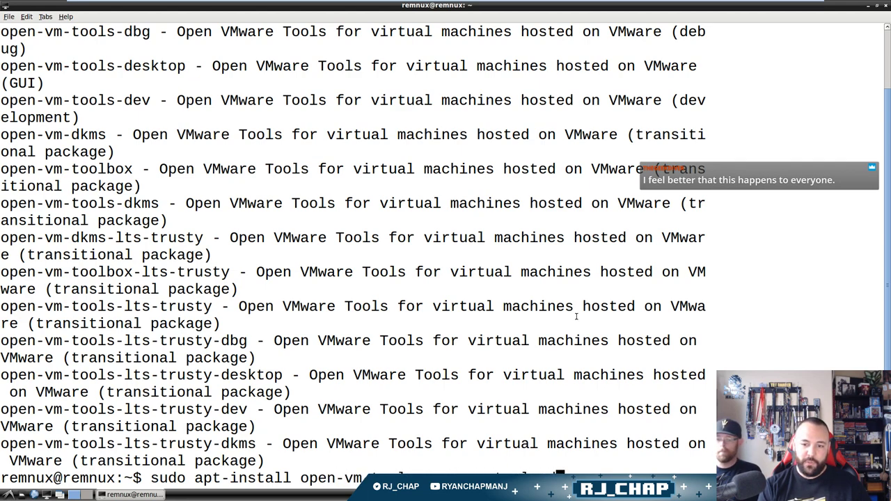
key(Return)
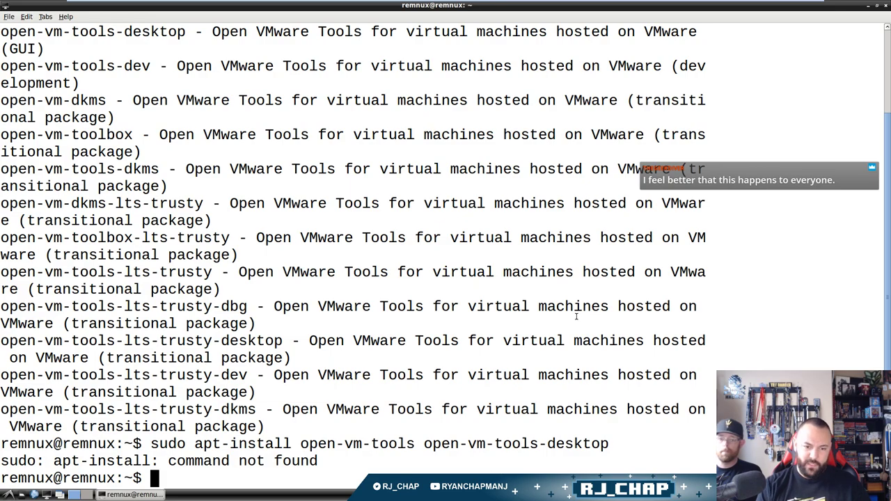
Correct the recalled command to sudo apt-get install for open-vm-tools and open-vm-tools-desktop, and run it.
key(Up)
key(Home)
key(Right)
key(Right)
key(Right)
key(Right)
key(Right)
key(Right)
key(Right)
key(Right)
key(Right)
text(get)
key(Return)
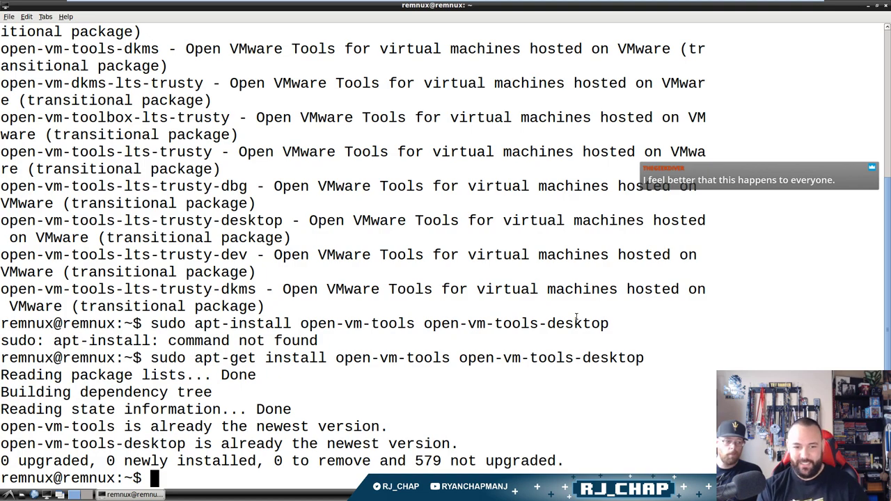
Change to the /mnt directory, list its contents, and close the terminal.
text(cd /mnt)
key(BackSpace)
key(BackSpace)
text(nt)
key(Return)
text(ls)
key(Return)
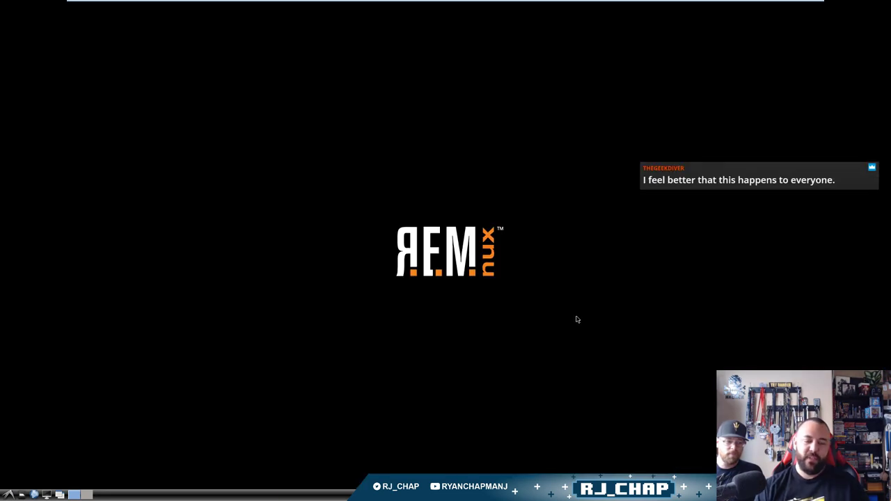
View the remnux home folder with the shell files in the file manager and close its window.
click(20, 492)
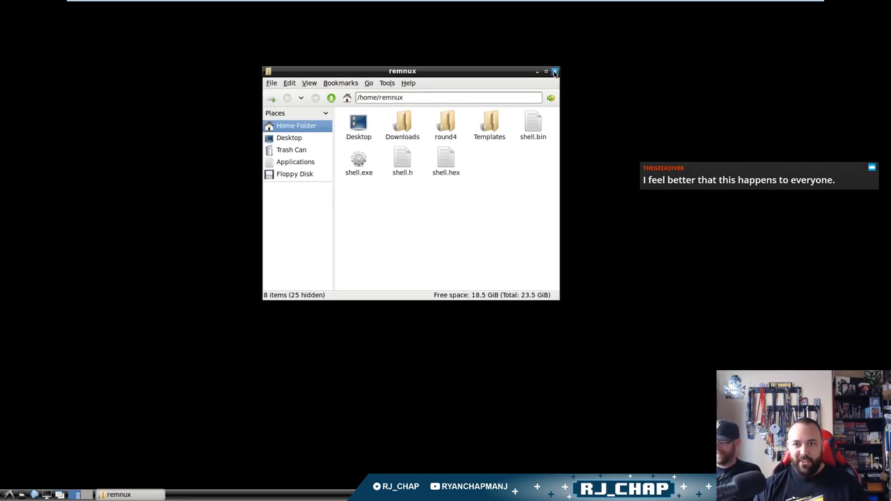
drag(497, 73, 592, 95)
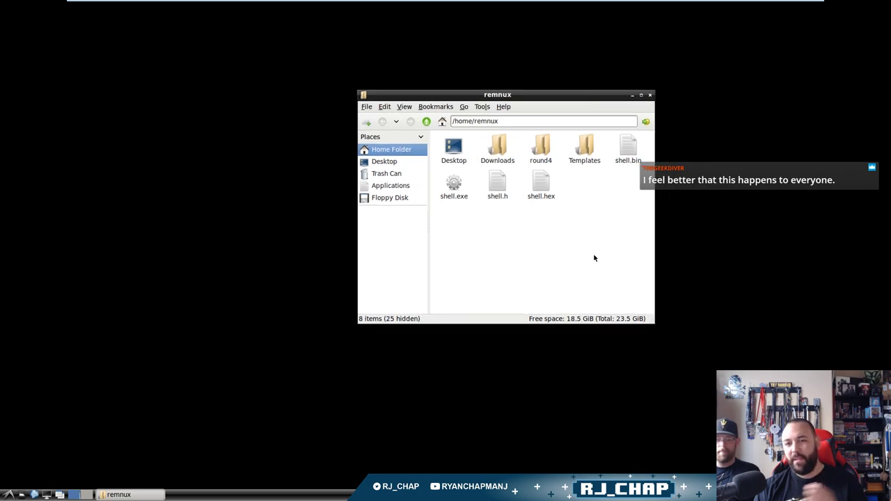
click(647, 97)
mouse_move(748, 2)
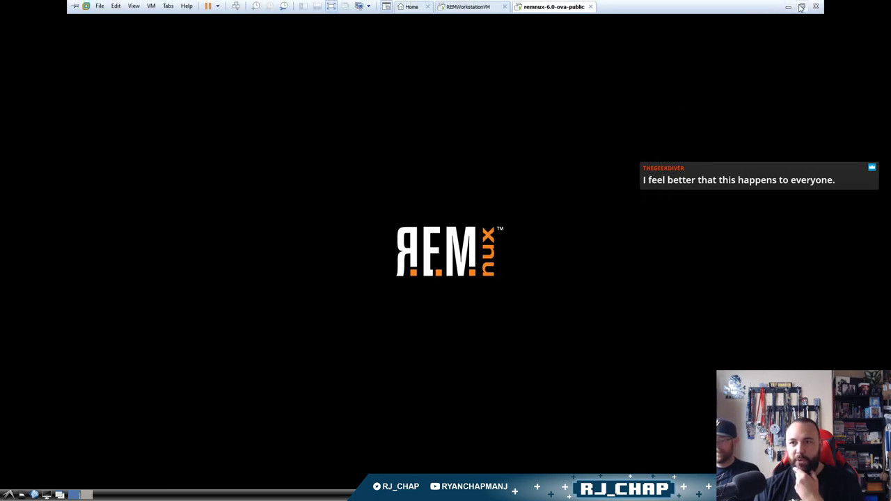
Leave full-screen mode, switch to the REMWorkstationVM machine, and show the pdf_exploit folder containing fiesta_shellcode.exe_.
click(802, 7)
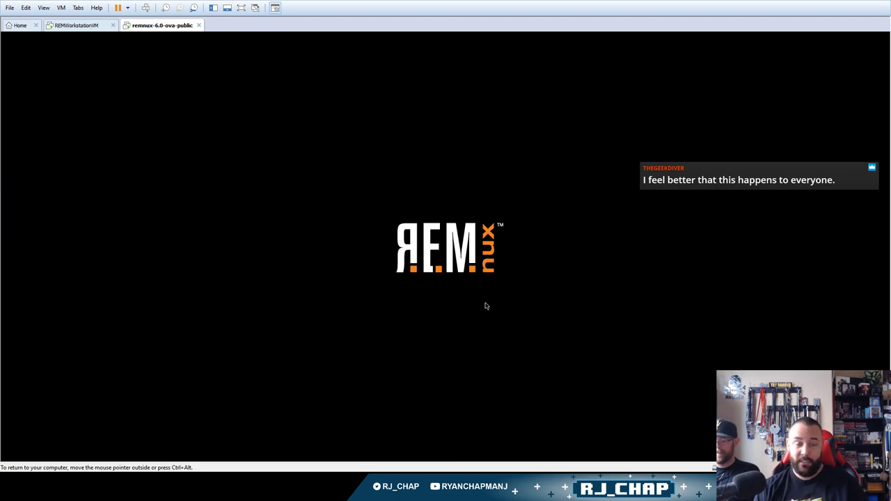
click(81, 25)
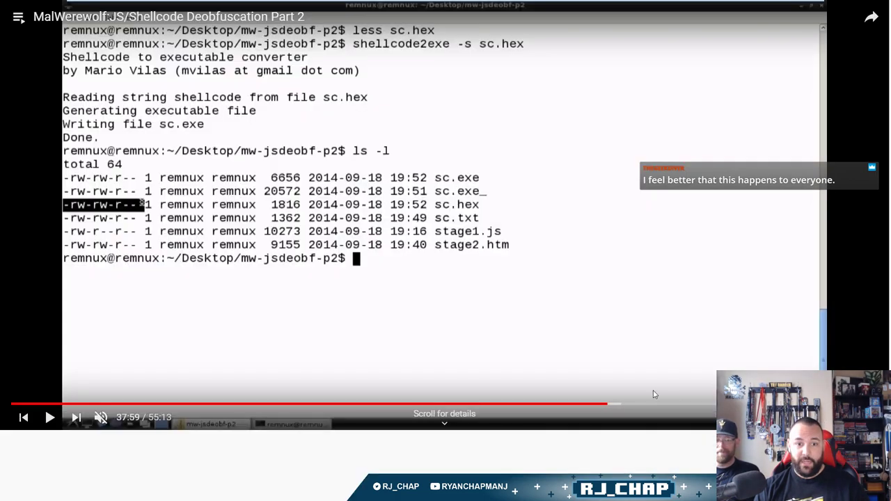
click(756, 288)
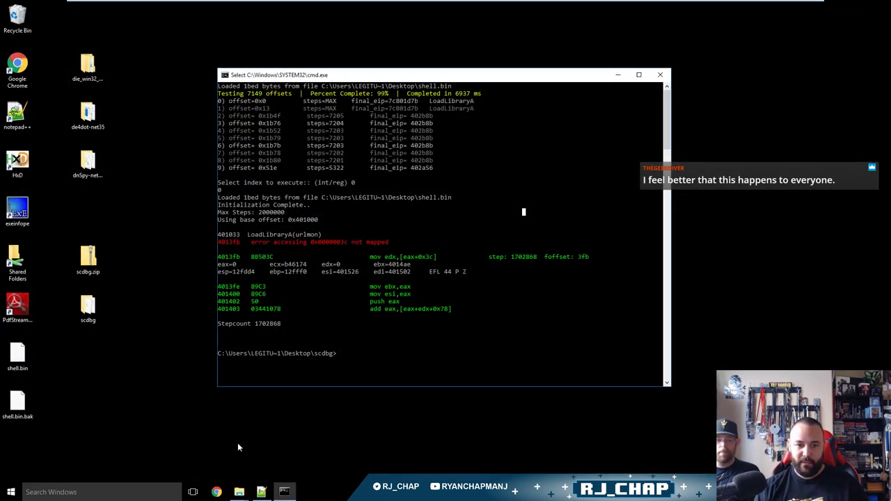
click(239, 492)
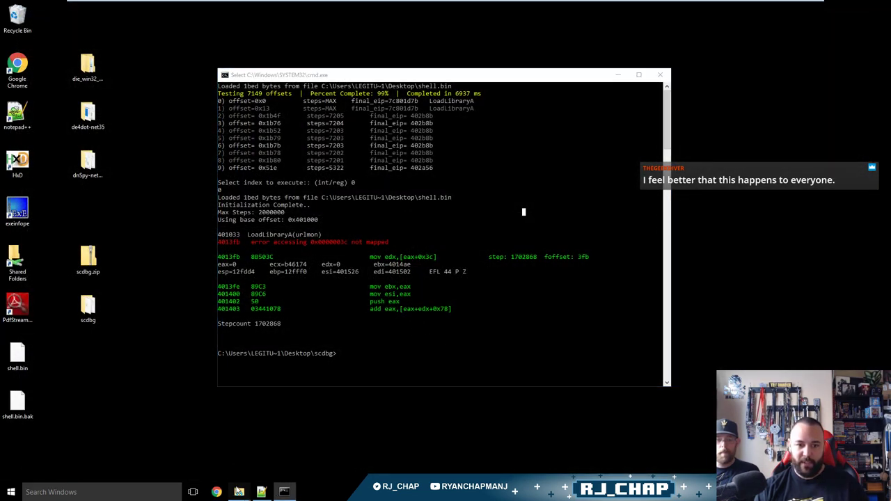
click(387, 457)
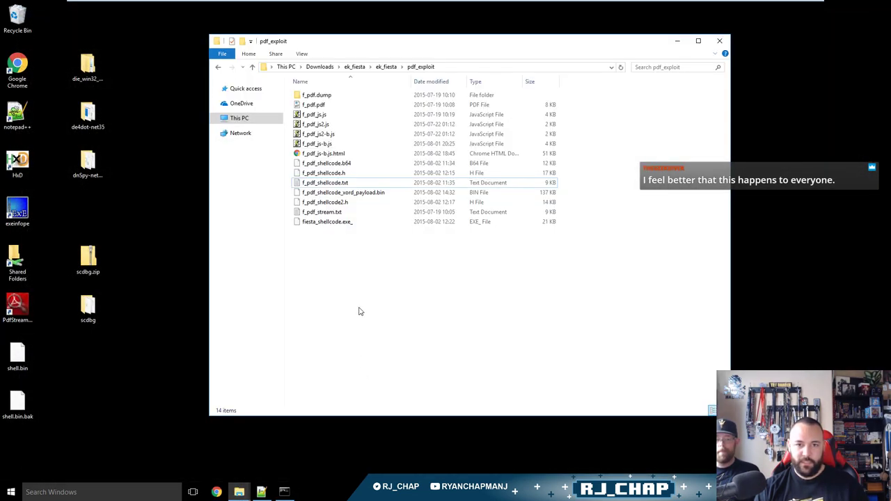
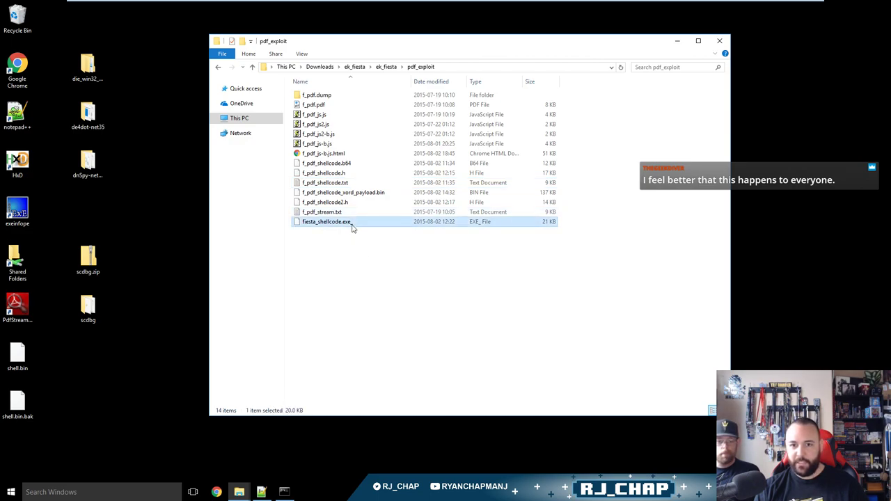
click(370, 302)
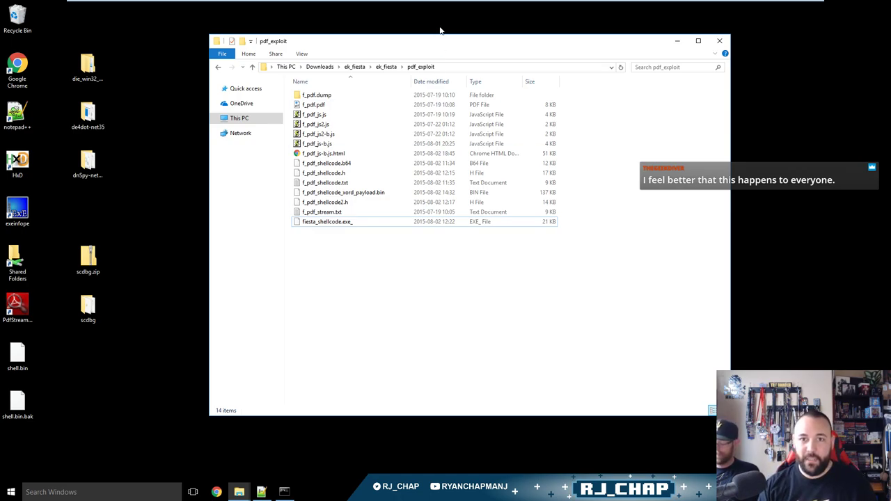
Exit the scdbg command prompt session and reposition the pdf_exploit folder window on the desktop.
drag(441, 45, 556, 41)
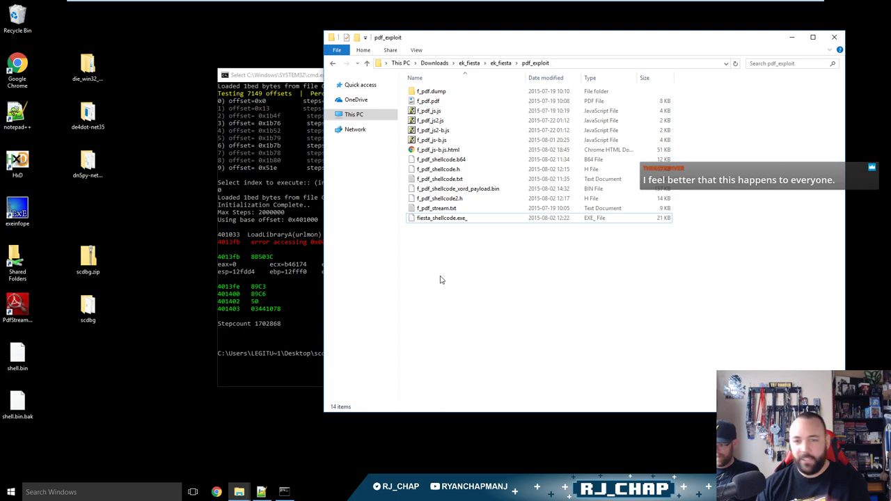
click(300, 144)
text(ex)
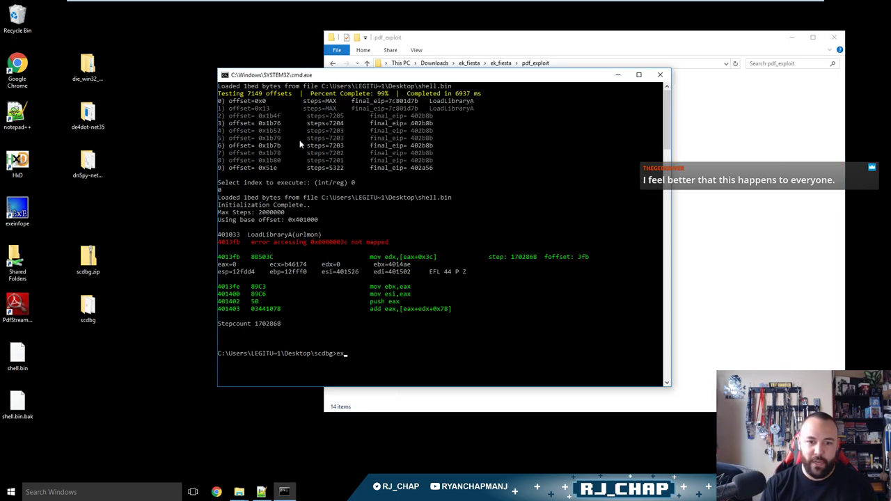
text(it)
key(Return)
drag(533, 41, 470, 58)
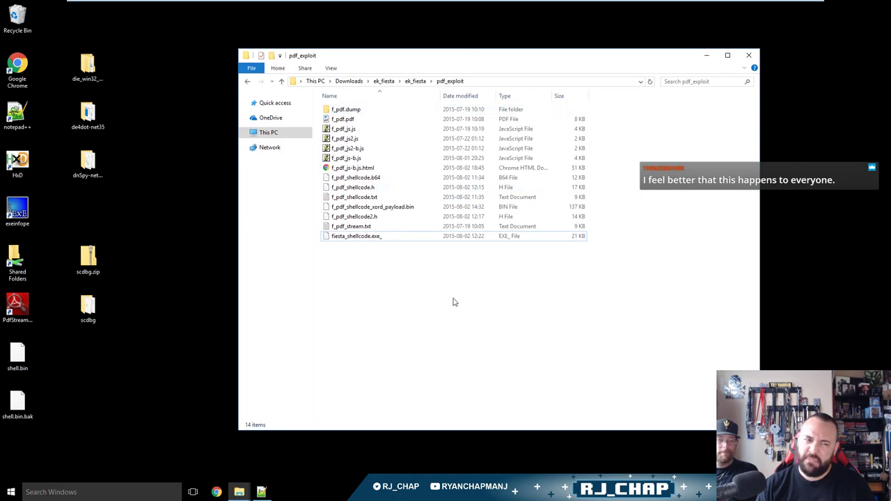
Search Windows for an installed copy of x32dbg and dismiss the search.
click(128, 322)
key(super)
text(3)
key(BackSpace)
text(x)
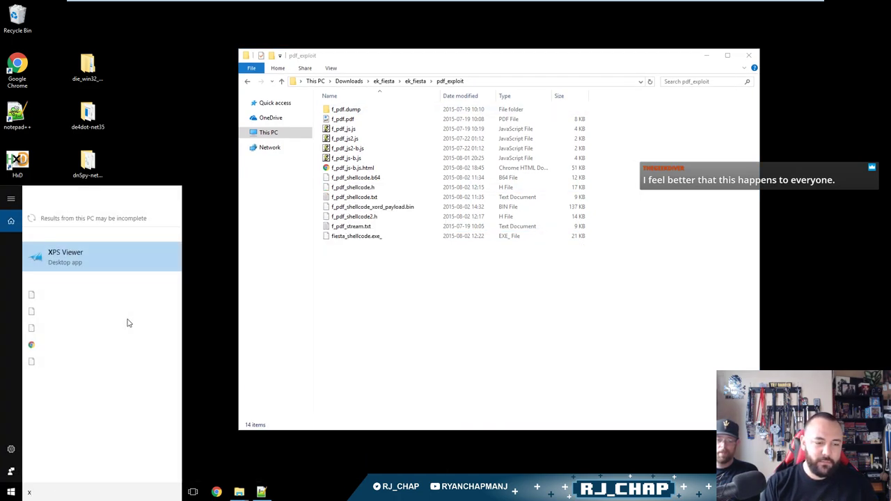
text(32dbg)
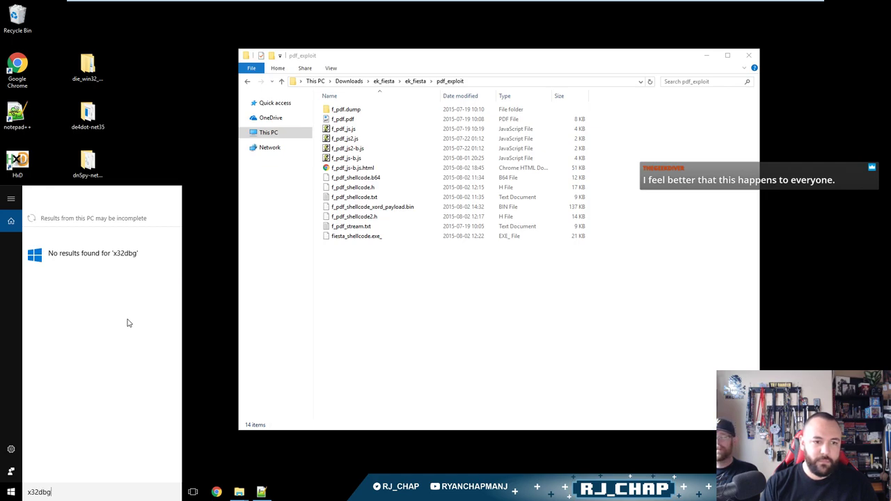
click(200, 326)
Switch to Chrome and search the web for x64dbg.
click(215, 491)
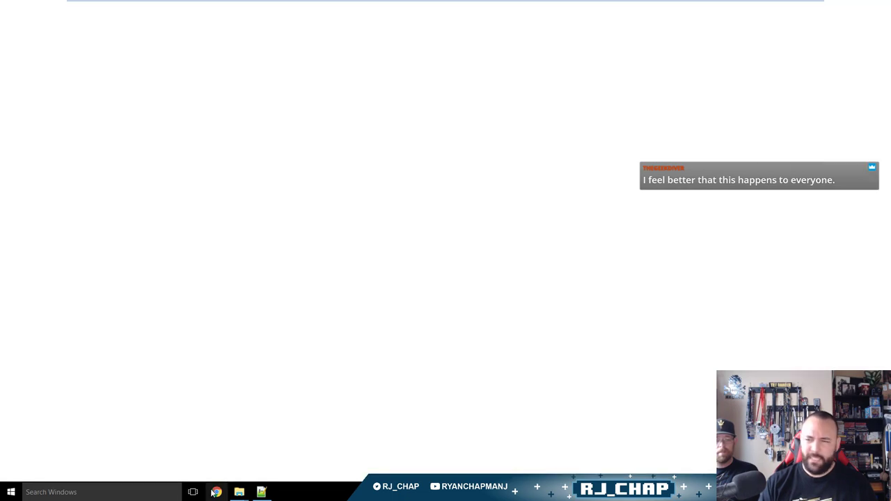
text(x)
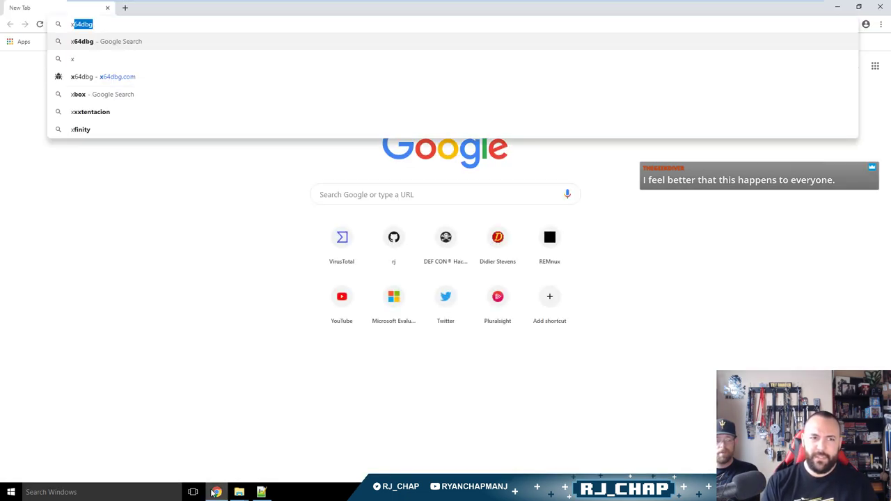
key(Return)
click(143, 162)
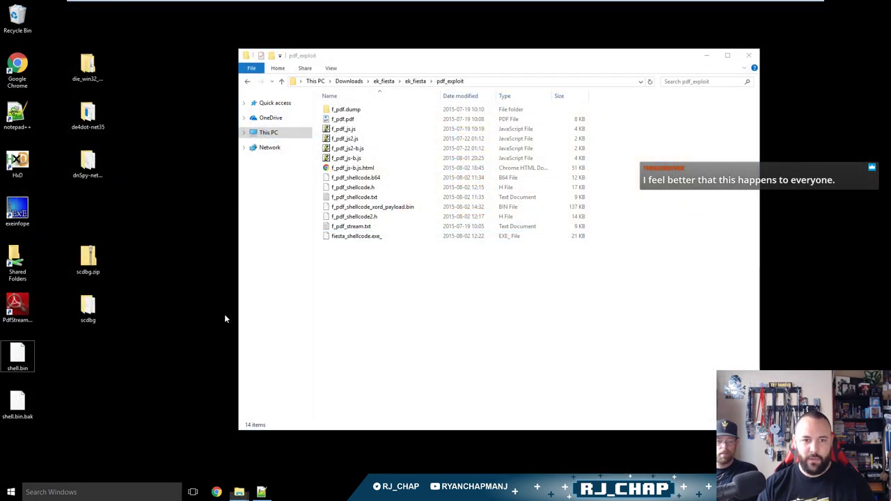
Examine the Downloads folder in a new File Explorer window for an existing debugger download.
key(super+e)
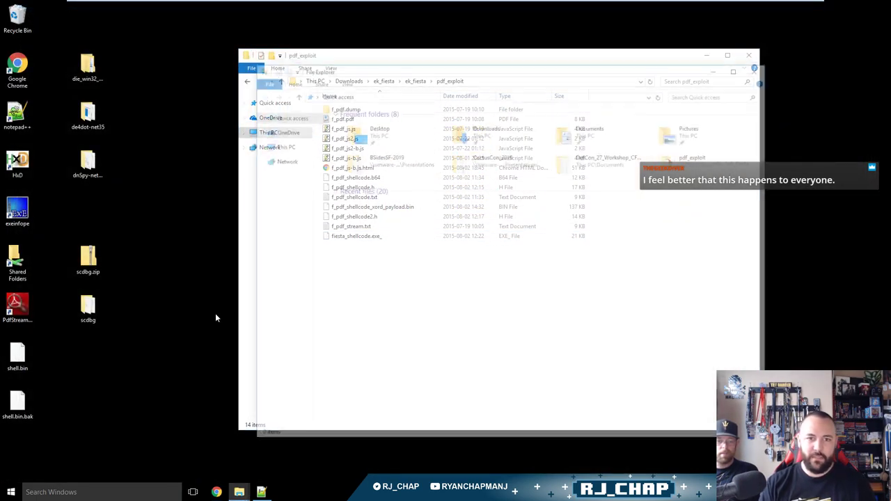
key(Right)
key(Return)
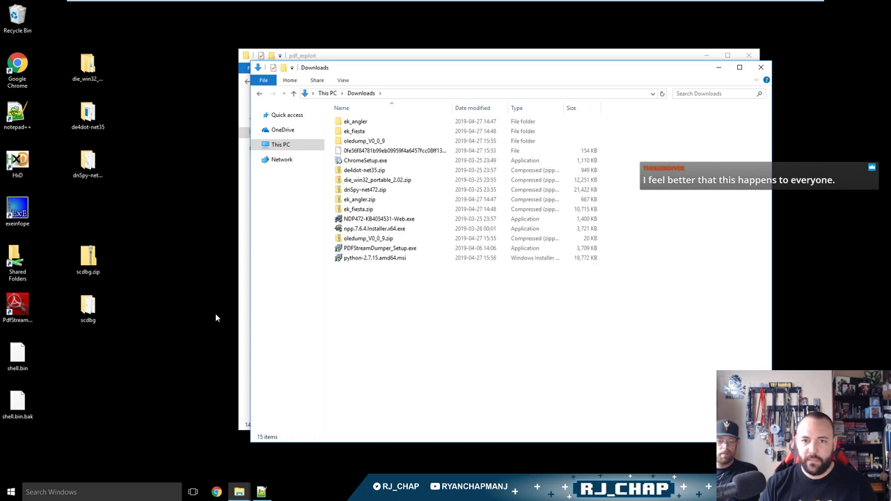
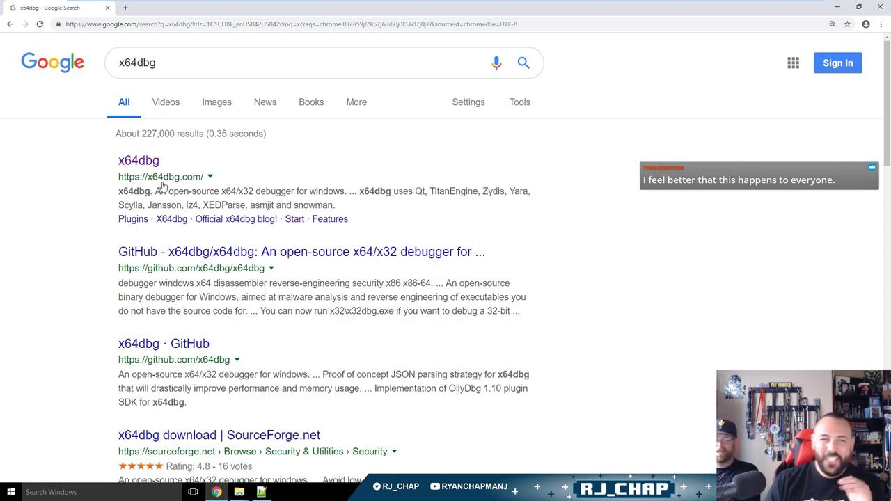
From the official x64dbg site, go to the SourceForge snapshots and download snapshot_2019-04-22_11-53.zip.
click(139, 161)
click(206, 232)
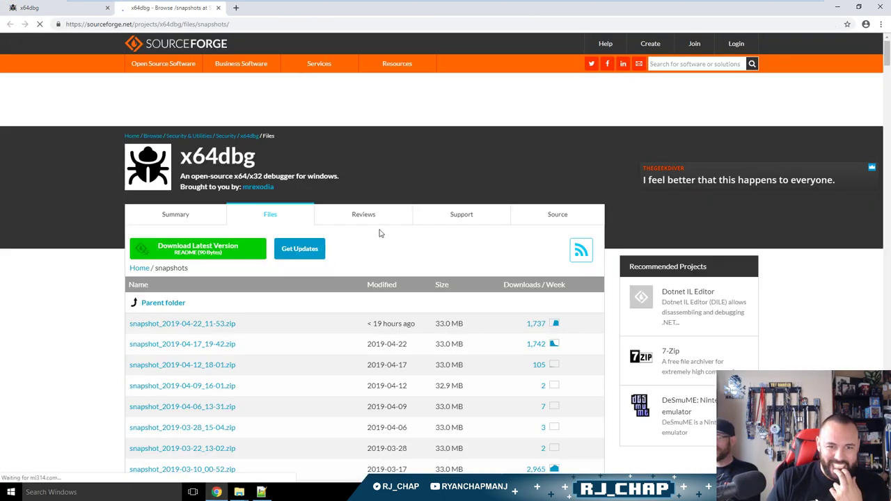
scroll(113, 349, down, 2)
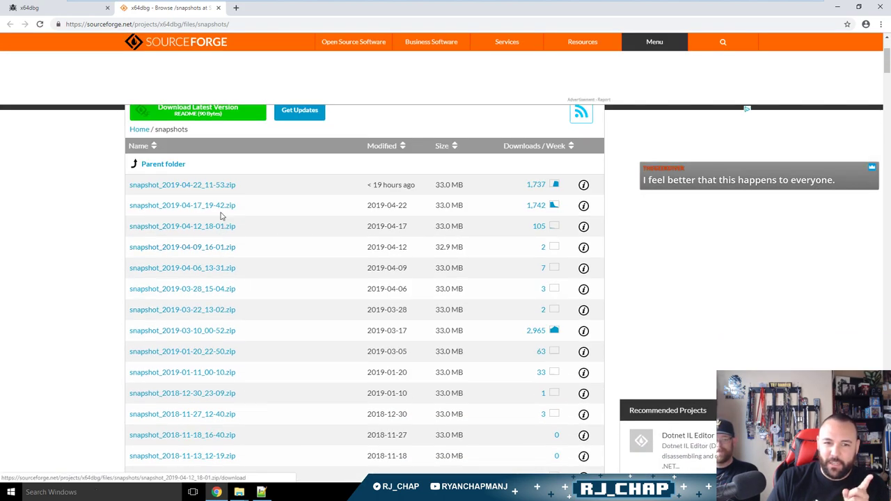
click(223, 186)
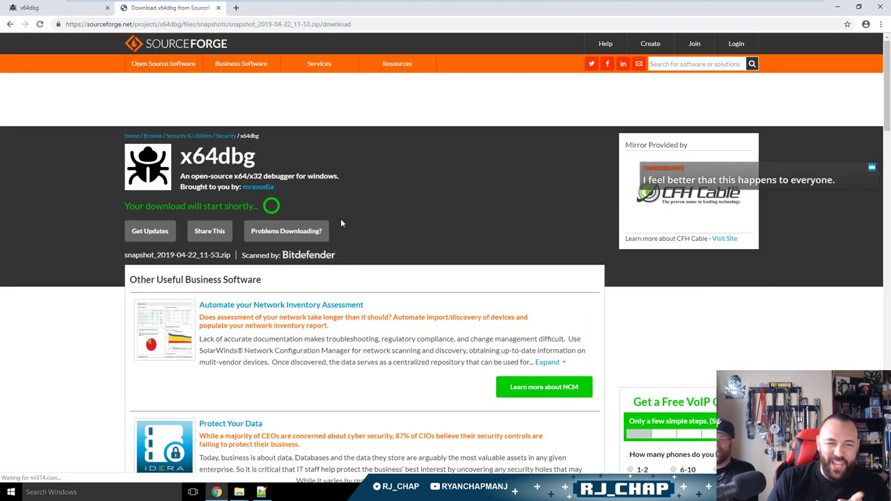
scroll(503, 311, down, 1)
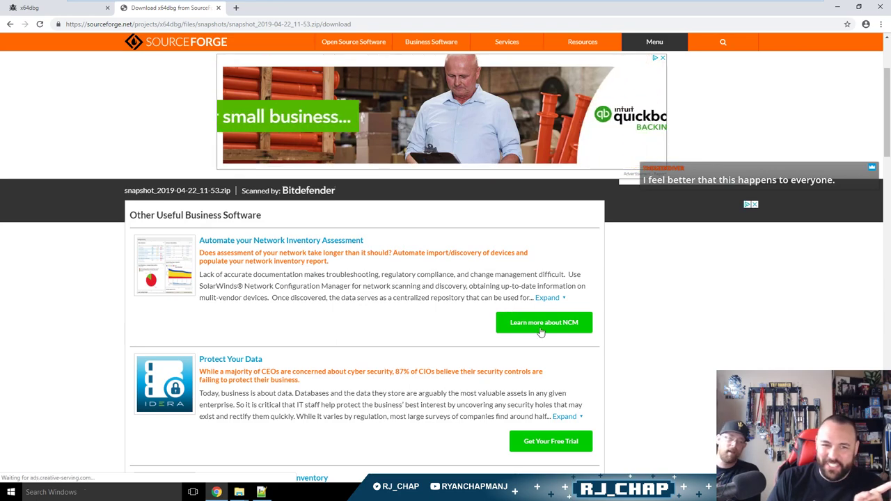
scroll(338, 240, up, 3)
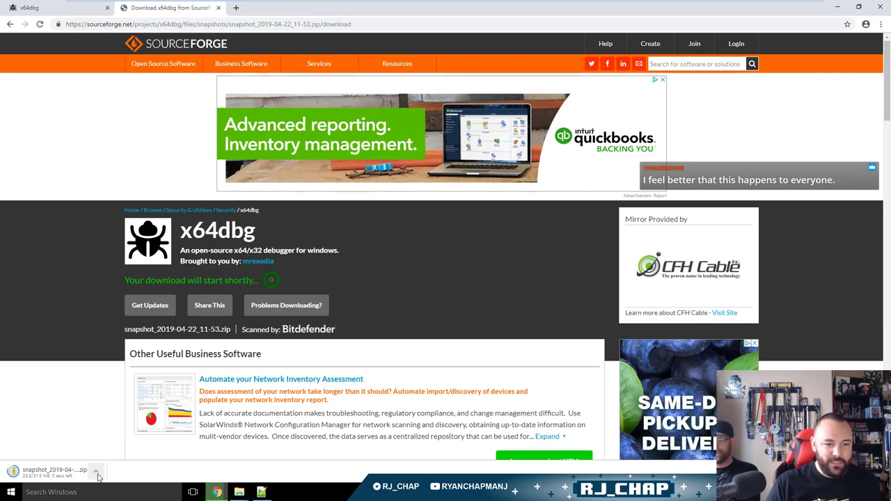
Show the downloaded snapshot archive in its folder and extract it into its own subfolder with 7-Zip.
click(96, 473)
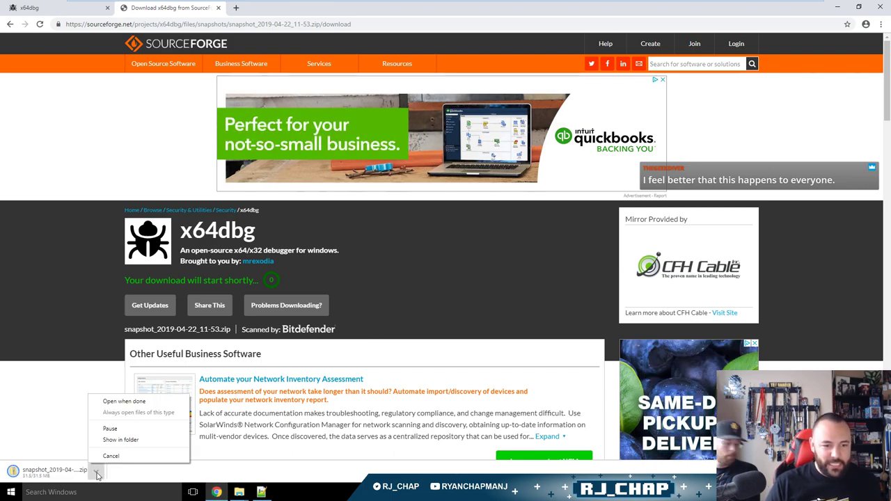
click(140, 439)
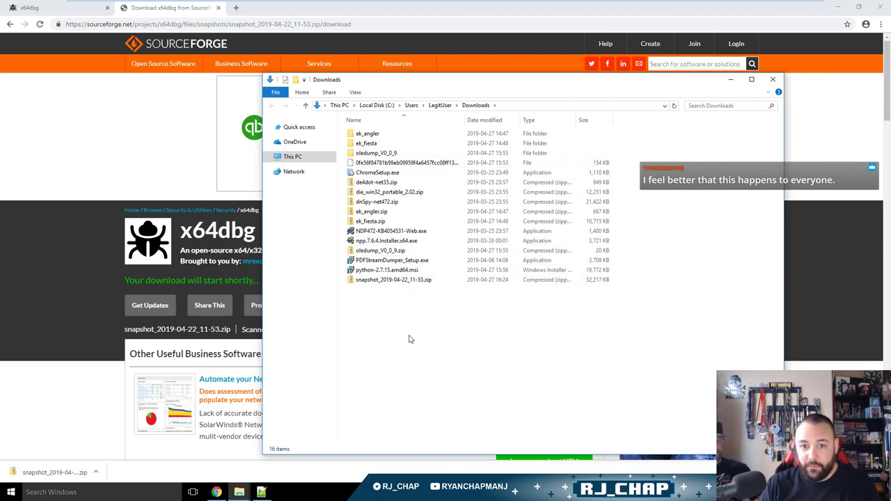
click(112, 427)
key(alt+Tab)
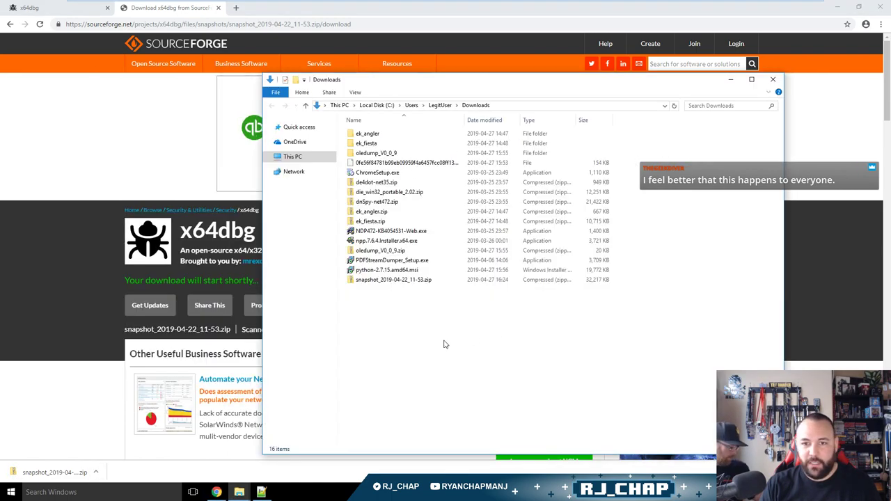
right_click(401, 284)
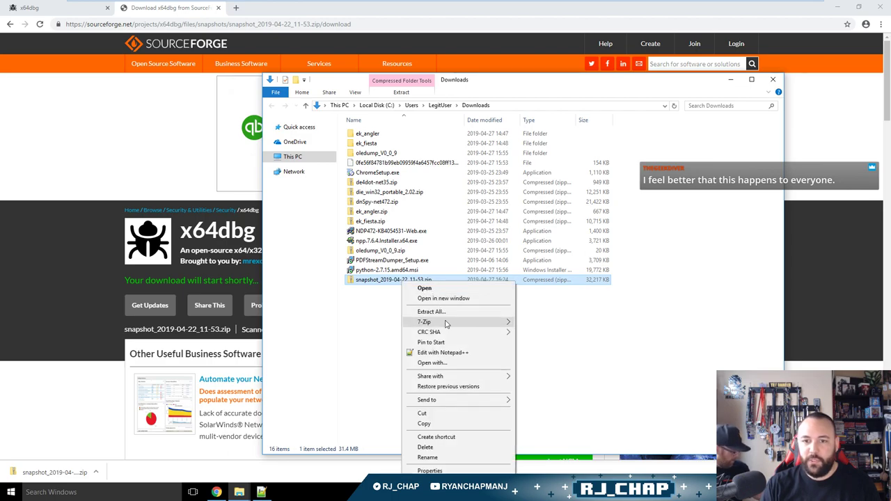
mouse_move(445, 320)
click(568, 363)
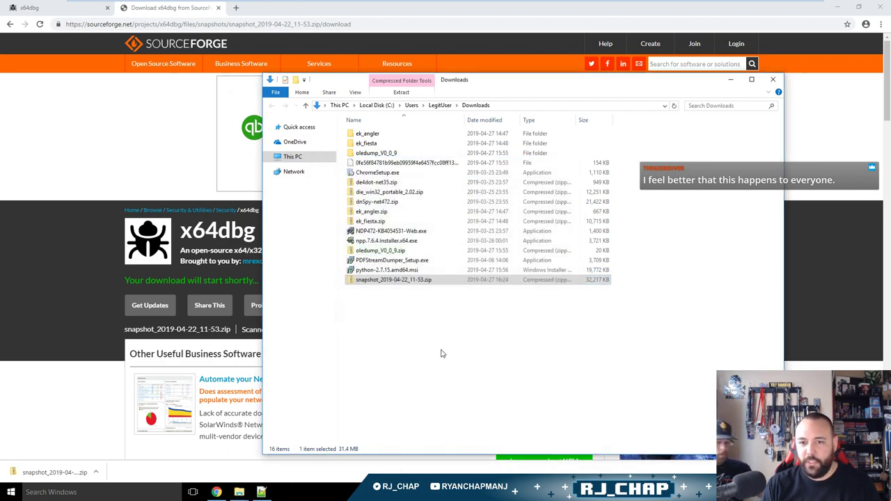
Open the release\x32 folder inside the extracted snapshot to reach x32dbg.exe.
double_click(409, 164)
double_click(372, 143)
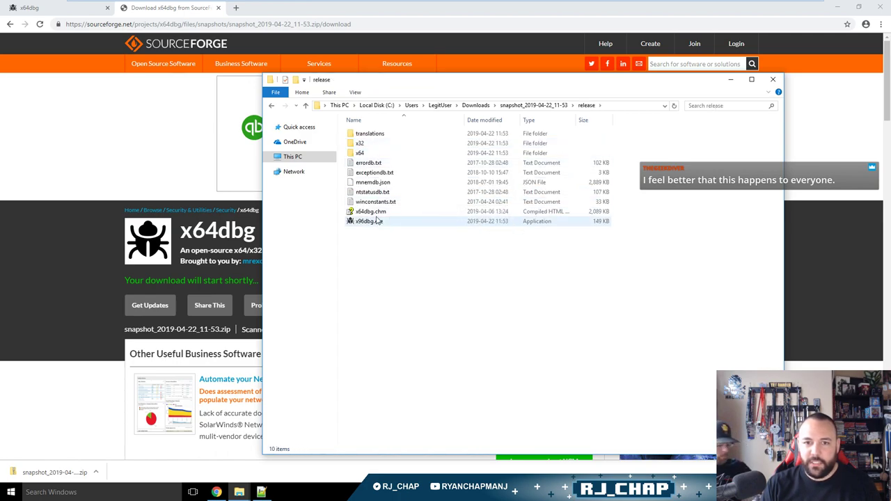
double_click(360, 143)
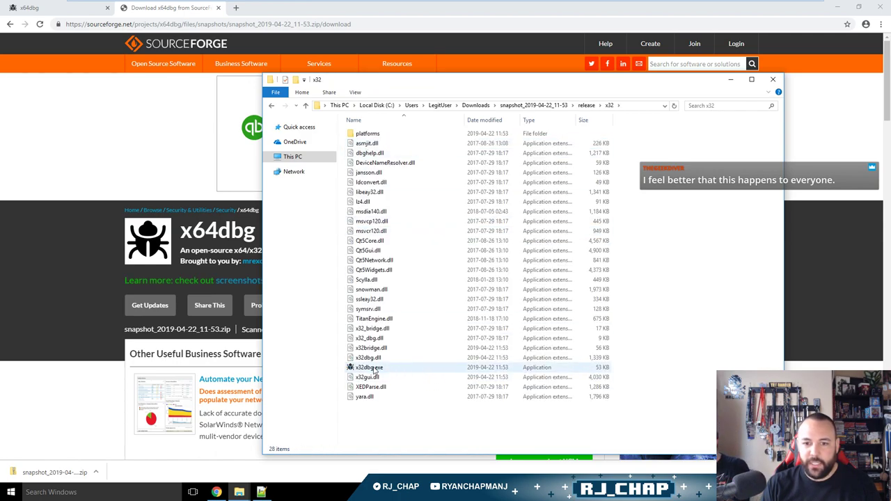
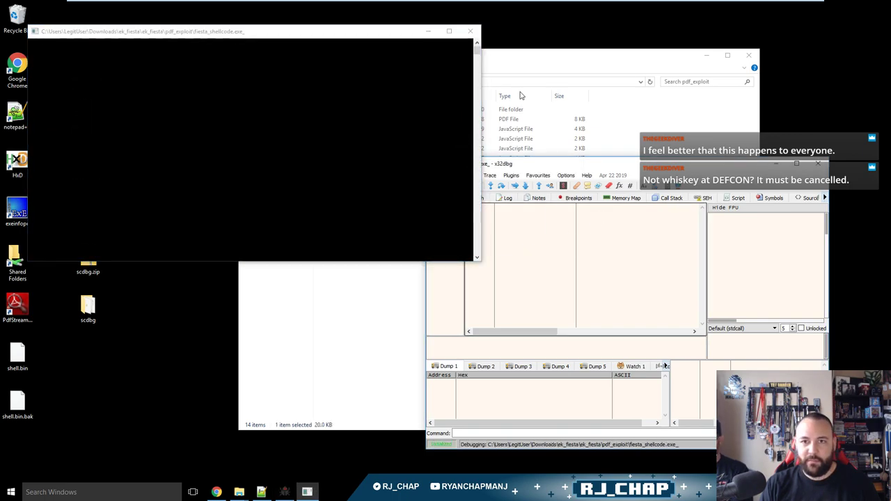
Maximize the debugger window with fiesta_shellcode.exe_ loaded.
double_click(632, 166)
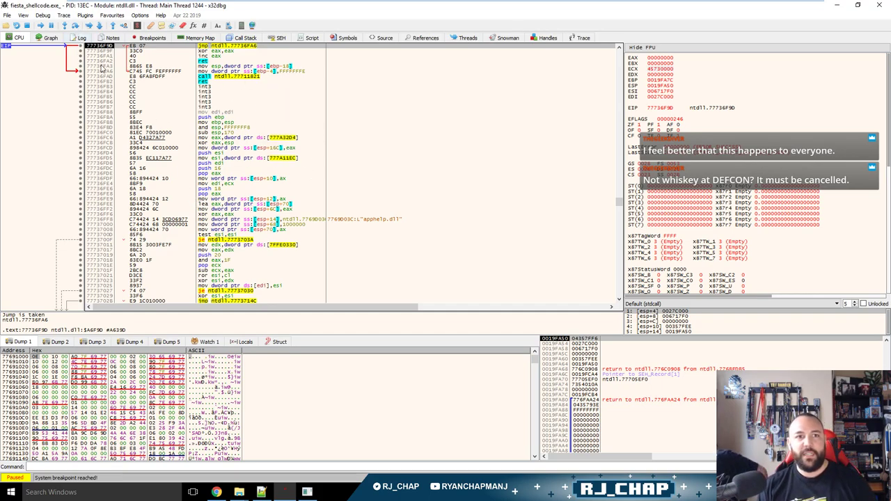
click(23, 15)
mouse_move(42, 17)
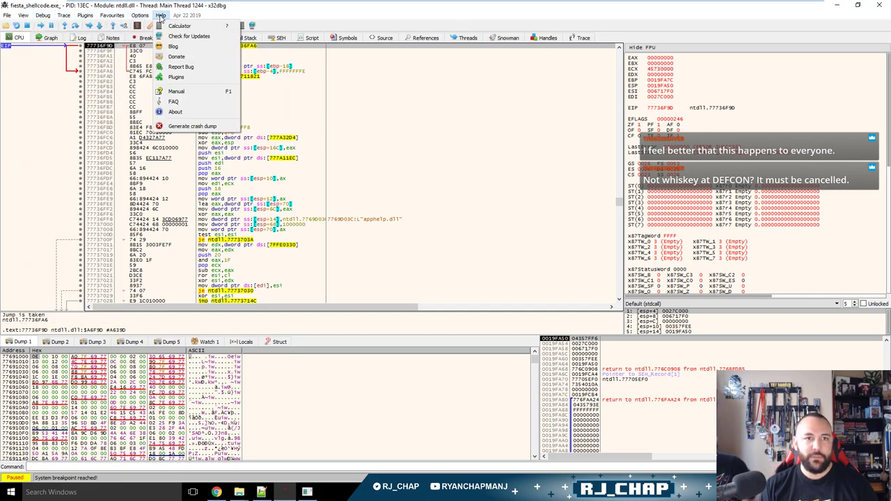
Try to enlarge the application font in the debugger's appearance settings and save them.
mouse_move(140, 15)
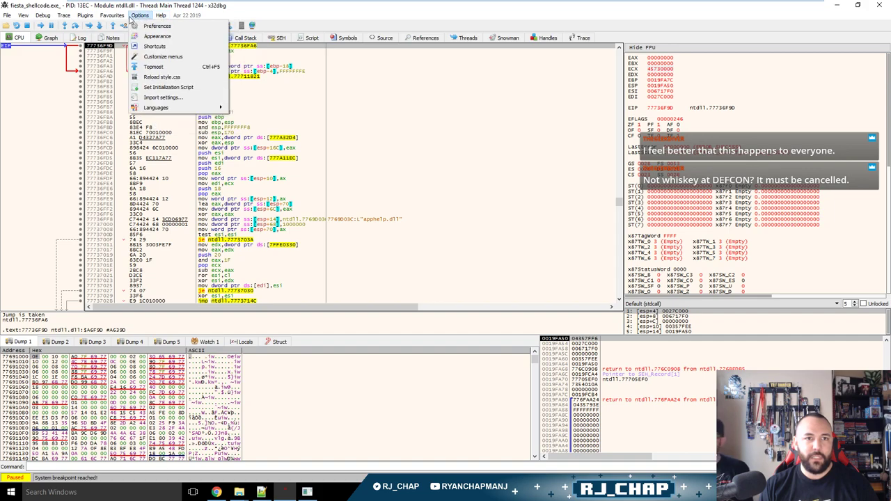
click(167, 38)
click(359, 159)
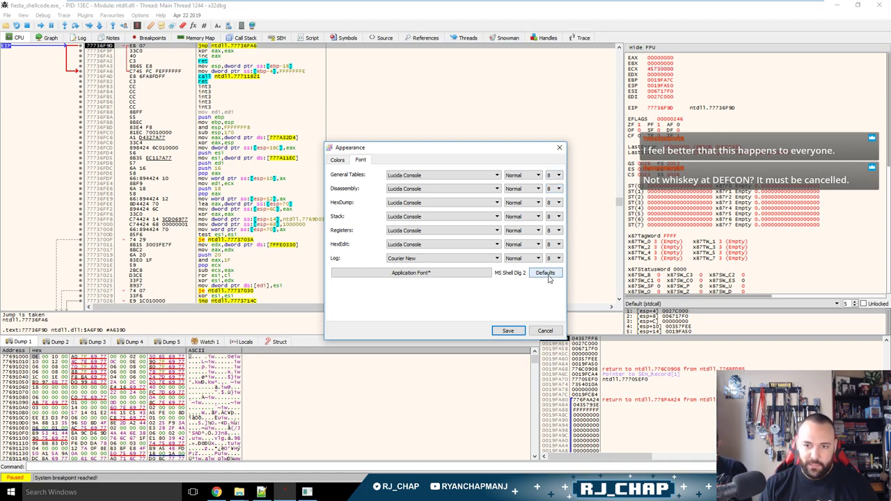
click(472, 273)
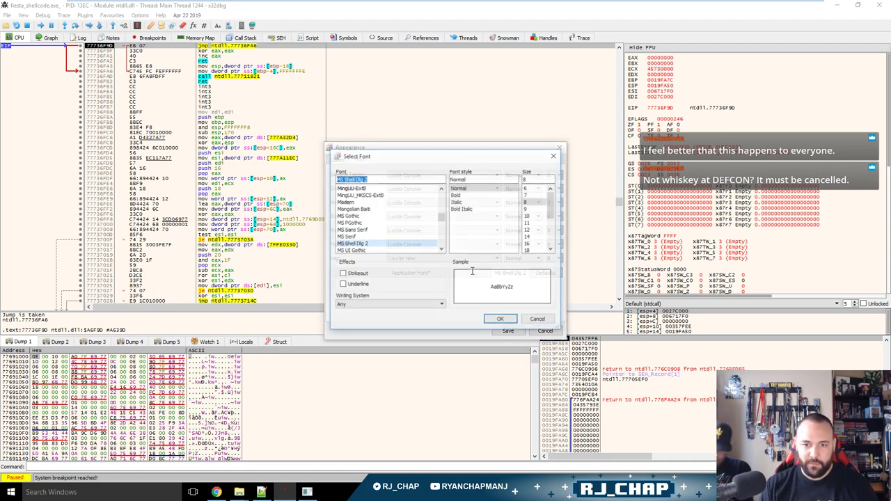
click(529, 230)
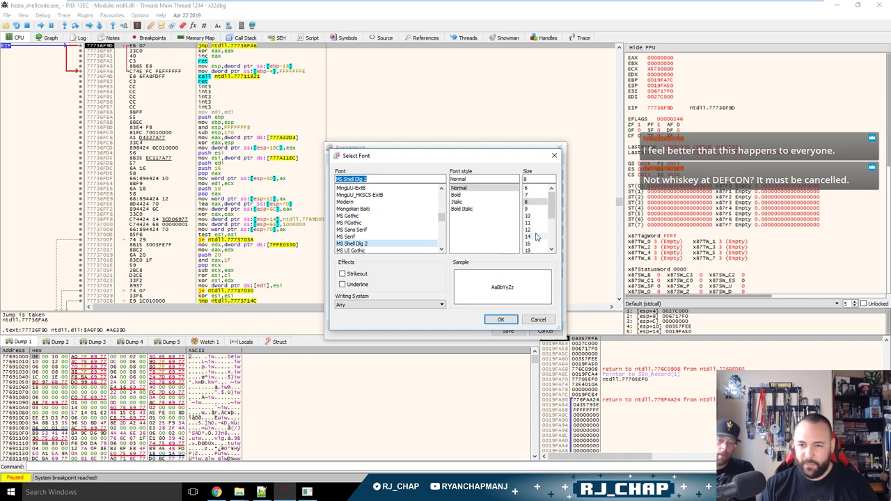
click(501, 319)
click(507, 331)
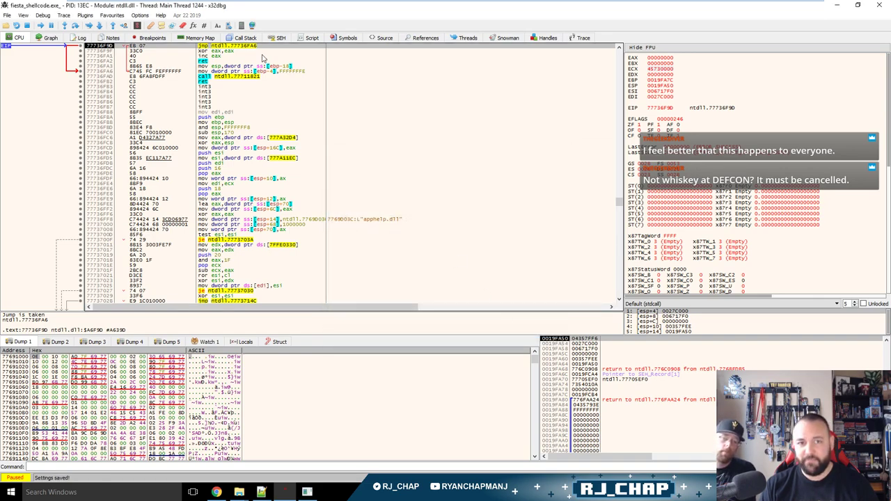
scroll(372, 127, up, 4)
scroll(371, 127, down, 3)
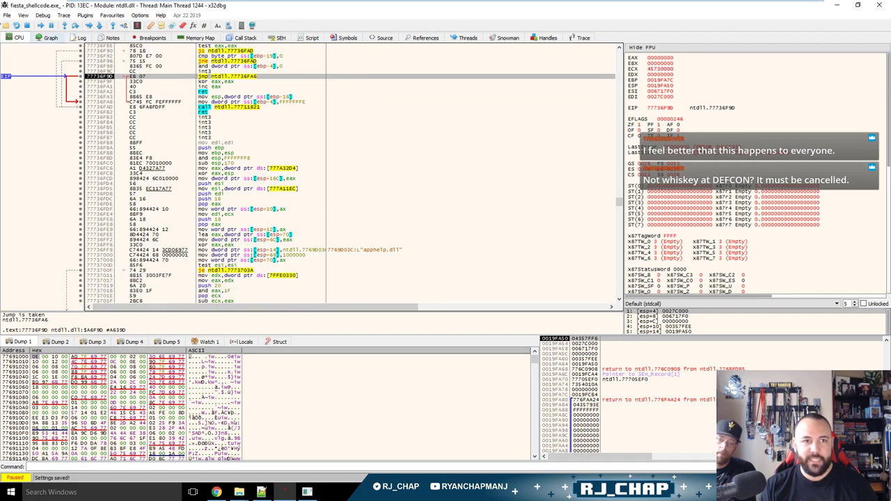
Set the Disassembly font size to 16 in the appearance settings, then widen the disassembly column to show full instructions.
click(142, 15)
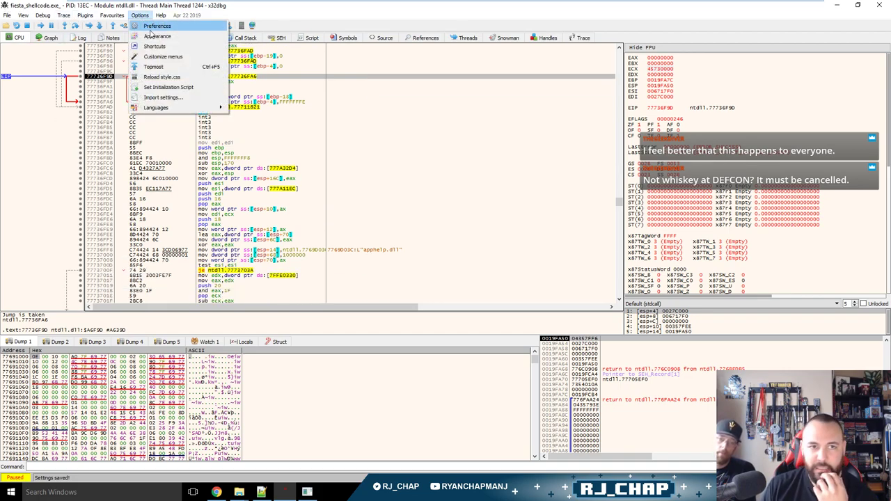
click(156, 36)
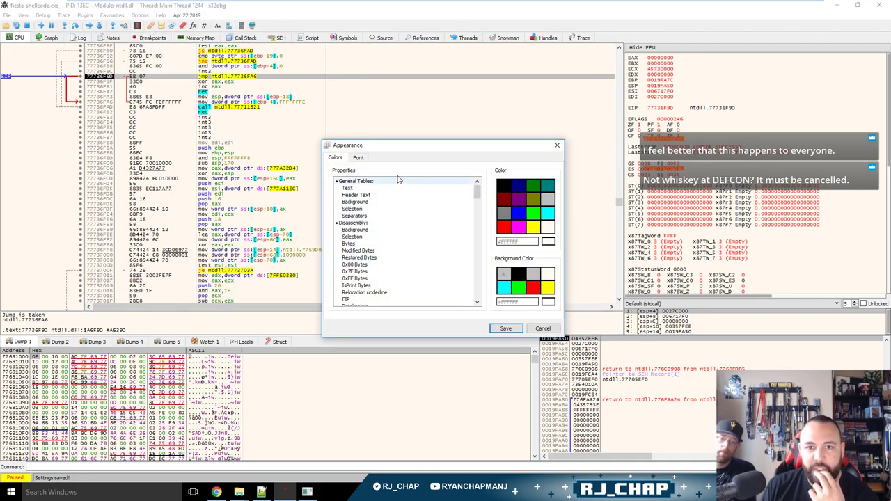
click(358, 157)
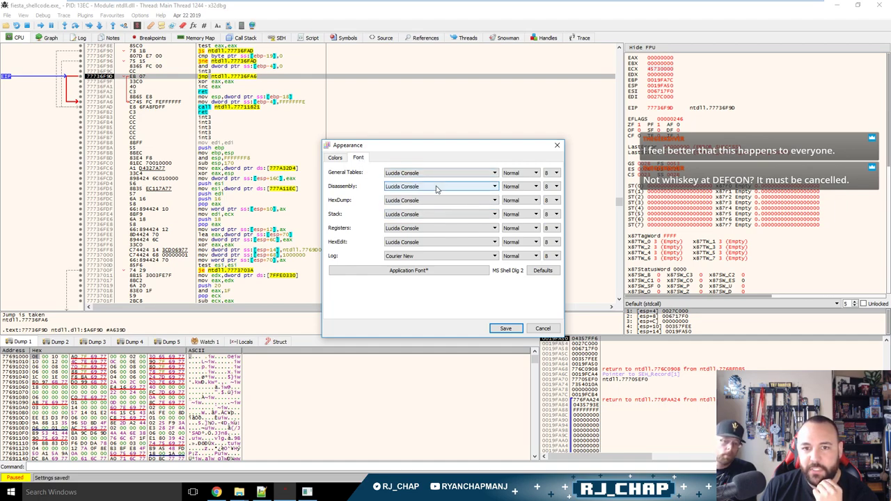
click(556, 187)
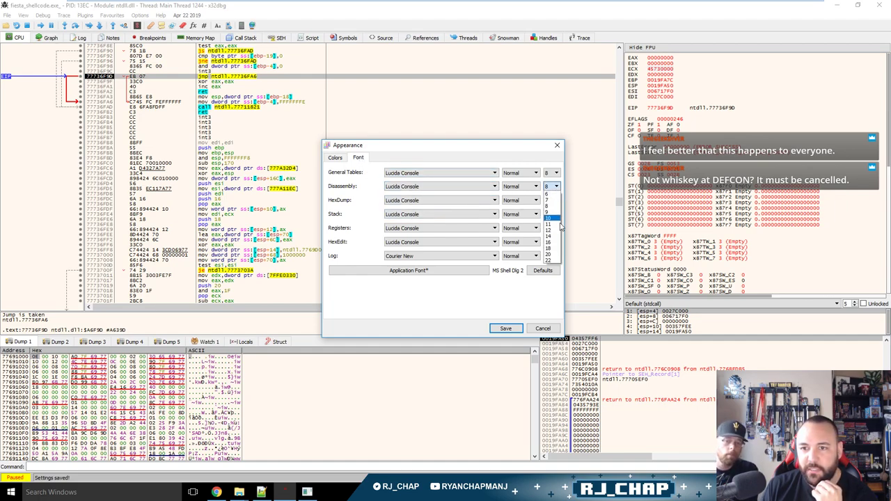
click(549, 242)
click(504, 328)
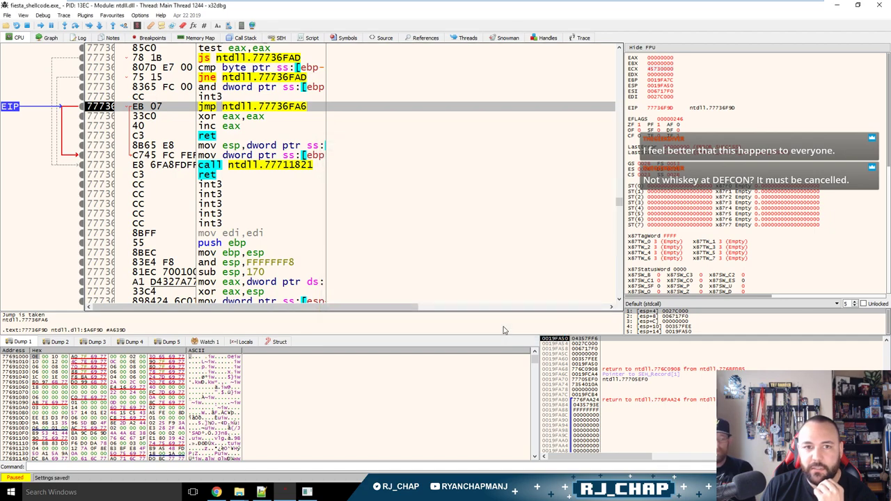
drag(326, 200, 447, 200)
scroll(316, 191, down, 1)
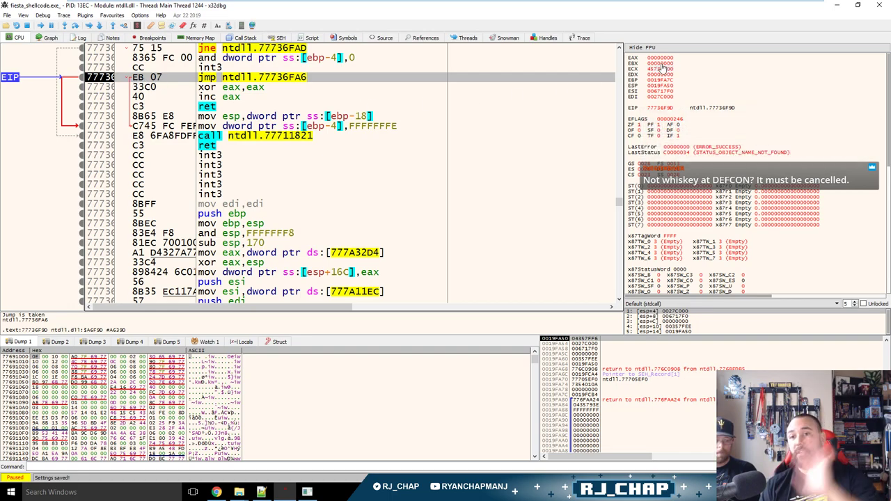
In the Notepad++ workshop notes, add a "Registers" line with the bullet "- EAX -> EDX" at the end of the Debugger review section.
click(262, 491)
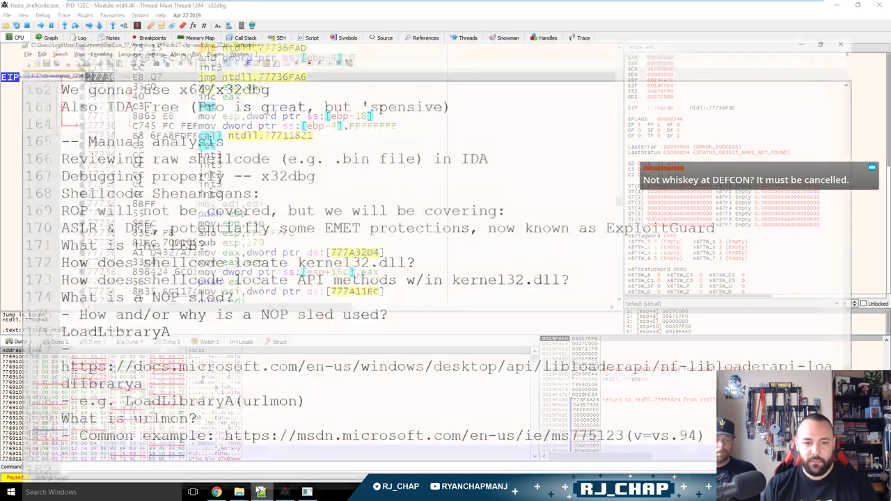
ctrl+scroll(516, 269, up, 1)
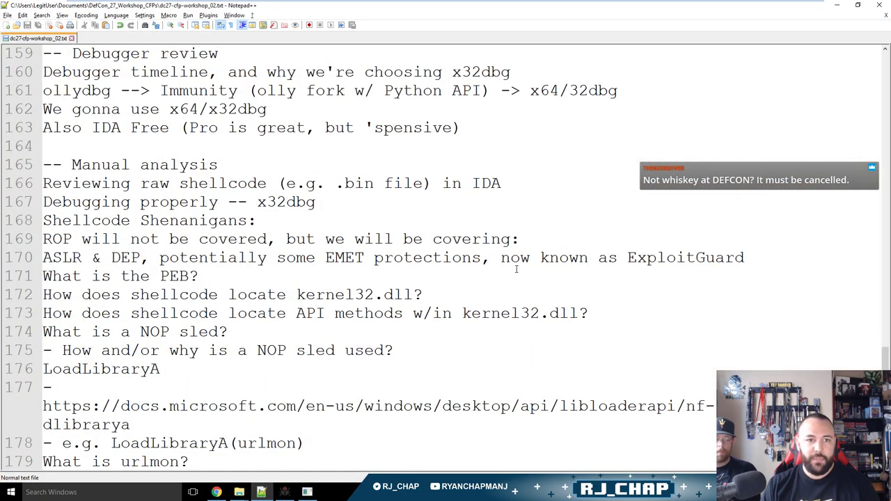
scroll(350, 220, up, 1)
click(237, 184)
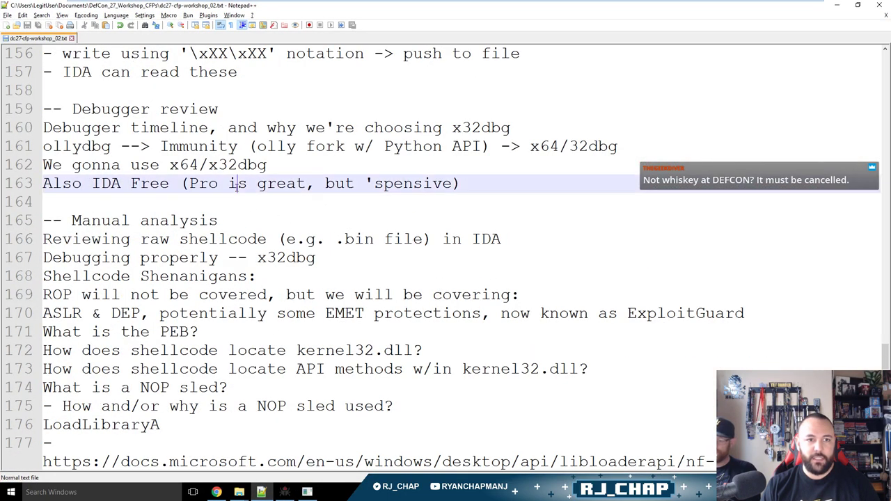
key(End)
key(Return)
text(Registers)
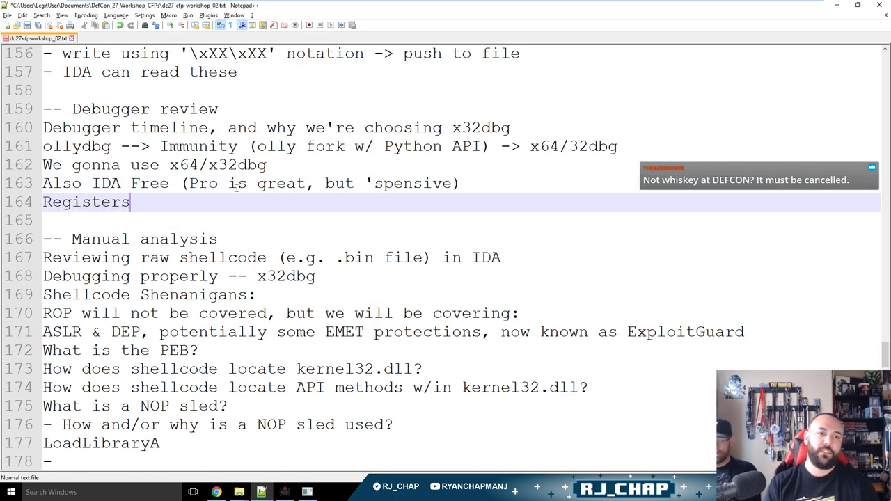
key(Return)
text(- )
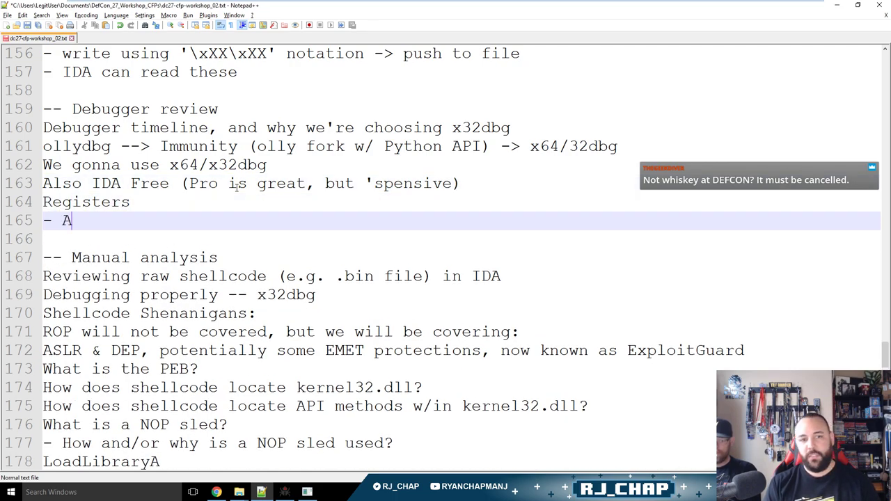
text(EAX)
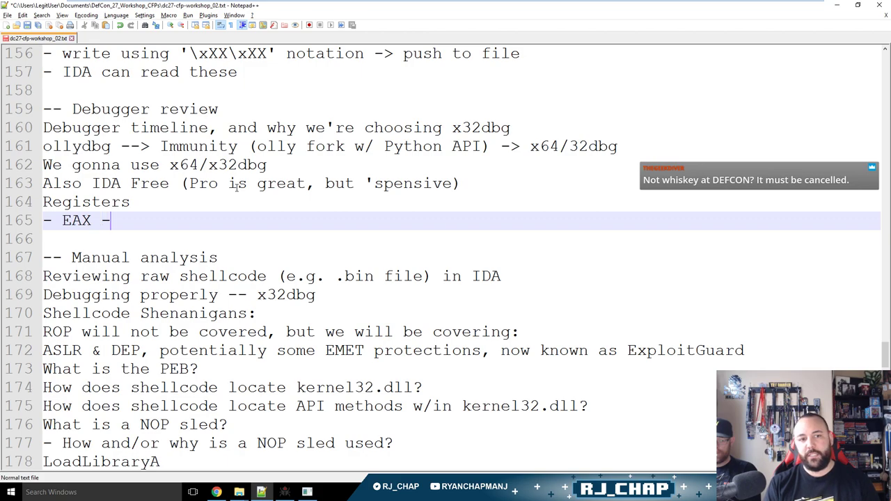
text( -> )
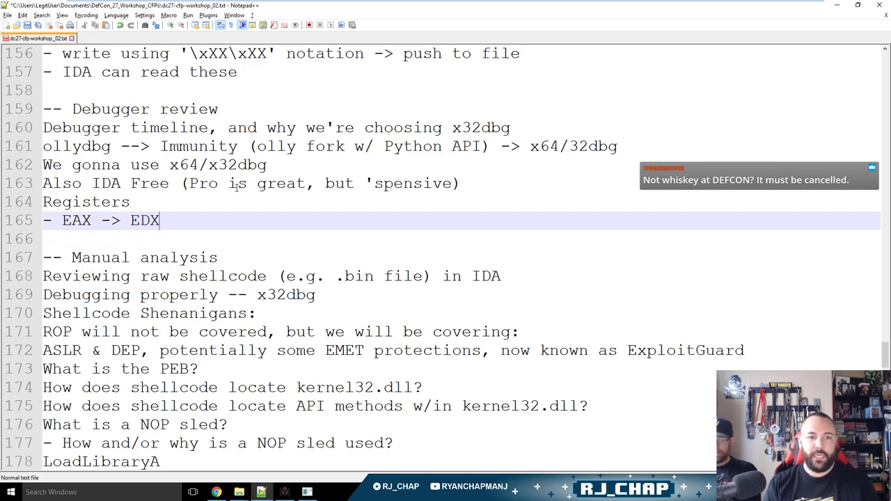
text(EDX)
Add the bullets "- Flags, why important" and "- setting breakpoints (F2)" beneath the Registers entry.
key(Return)
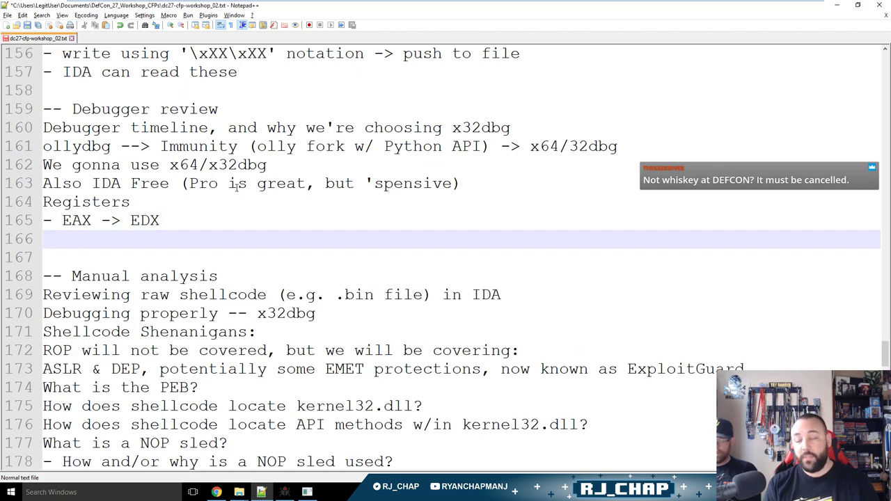
text(- Flags)
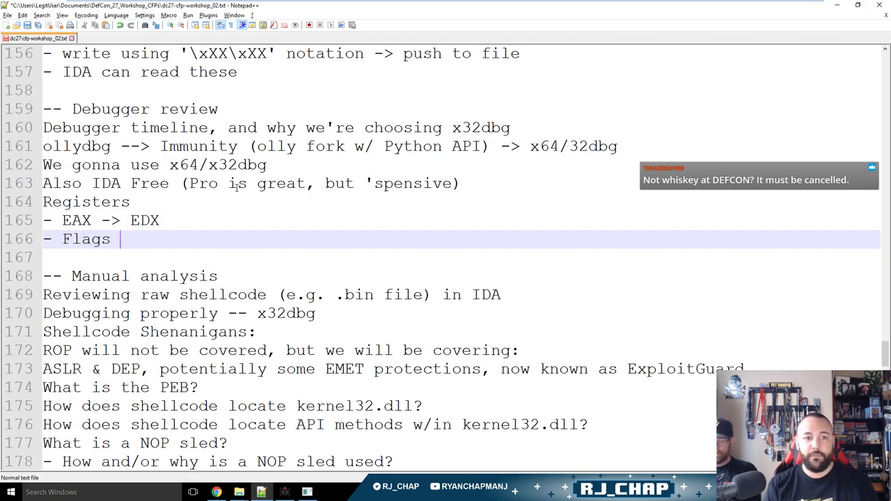
text(, why important)
key(Return)
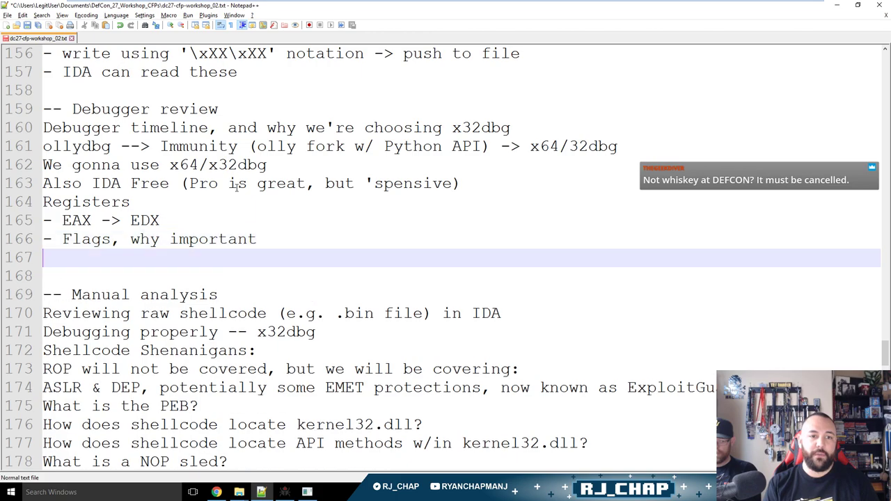
key(alt+Tab)
key(alt+Tab)
text(- setting breakpoints ()
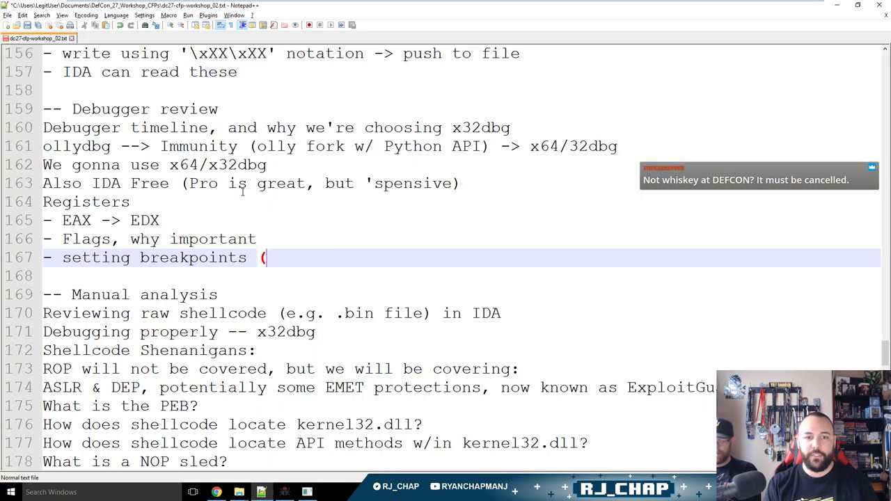
text(F2))
key(Return)
text(0-)
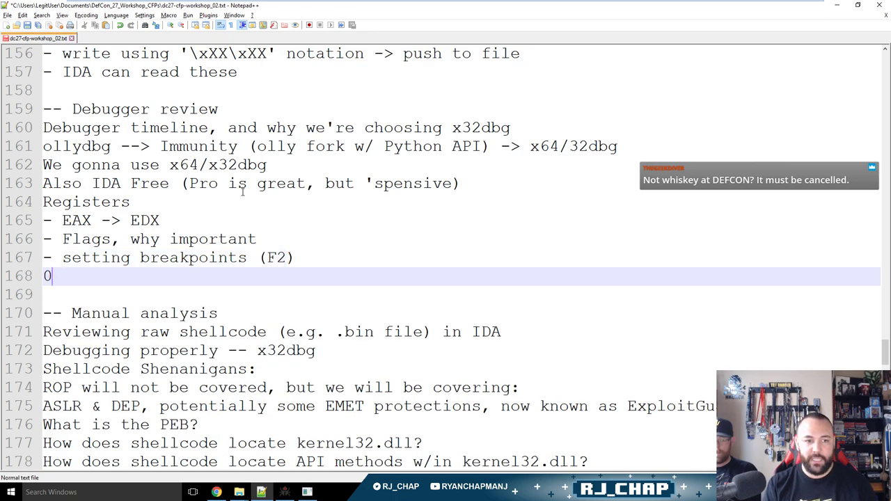
Back in x32dbg, set a breakpoint on the jmp at 77736F9D, widen the address column and view the Debug commands.
key(alt+Tab)
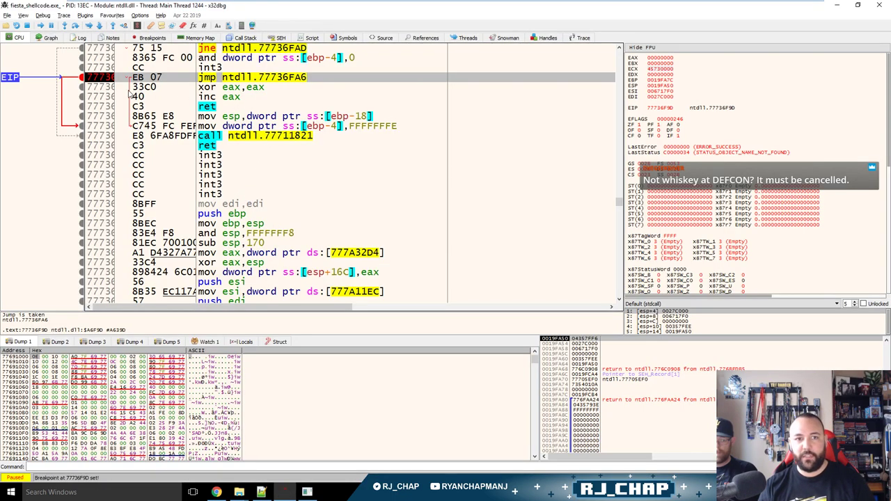
drag(119, 79, 177, 81)
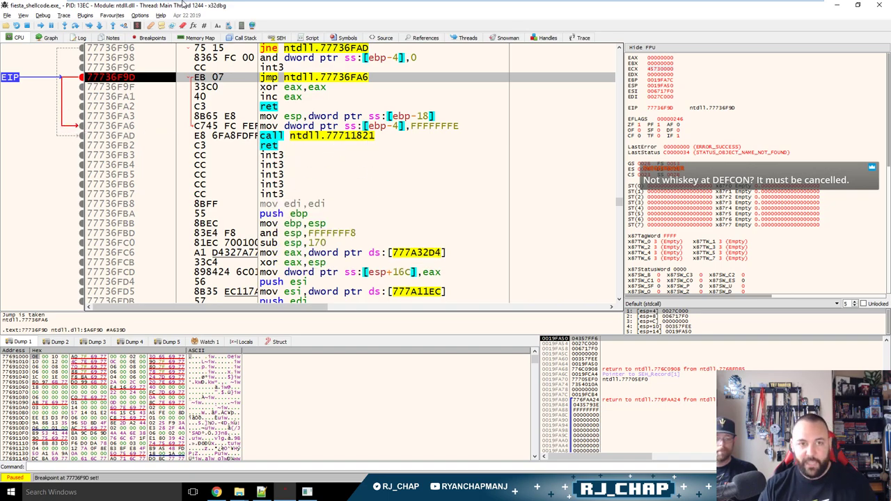
click(46, 16)
click(48, 18)
In the Notepad++ notes, add "Debug menu" with the bullet "- Step into | step over | run until X" and save the file.
key(alt+Tab)
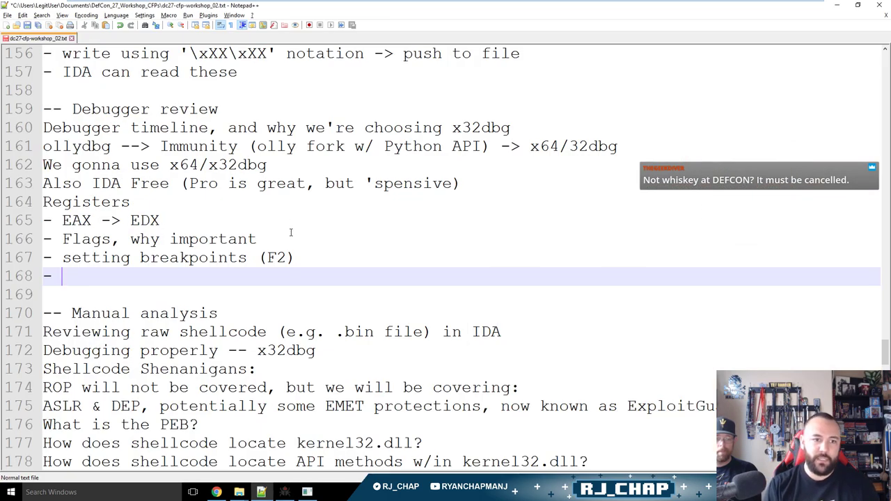
key(BackSpace)
text(Debug menu)
key(Return)
text(- Step into)
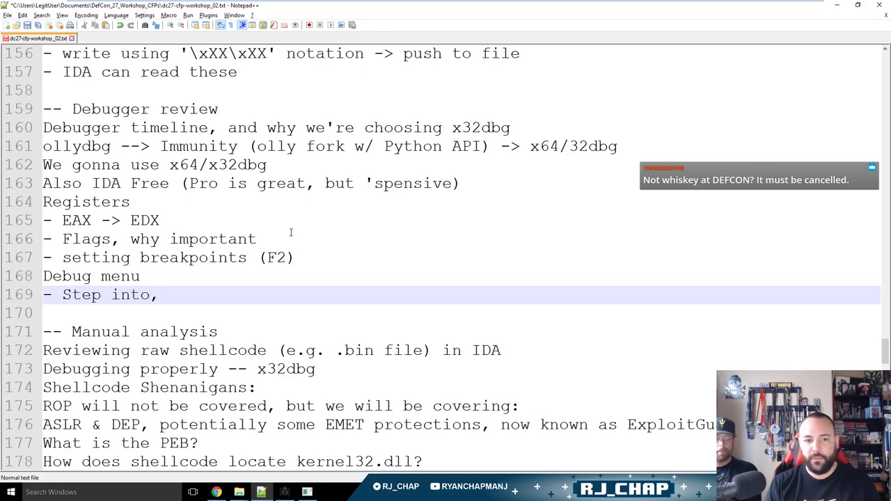
text(| step over | )
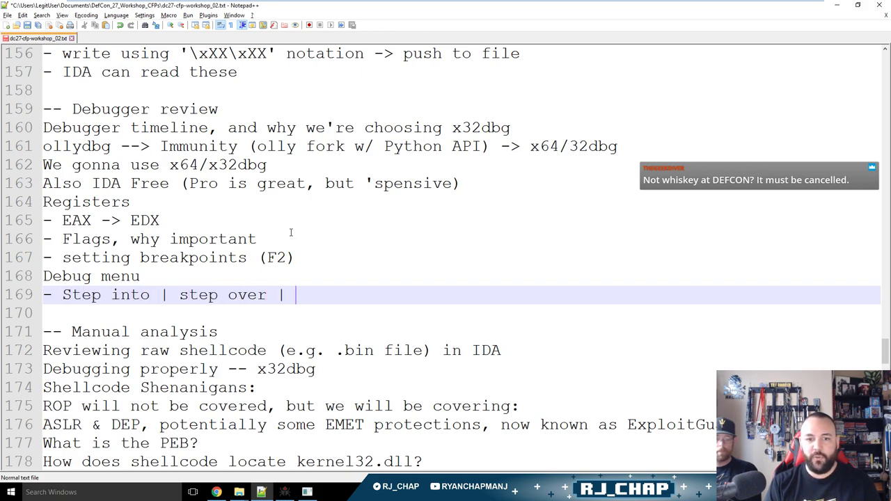
text(run until )
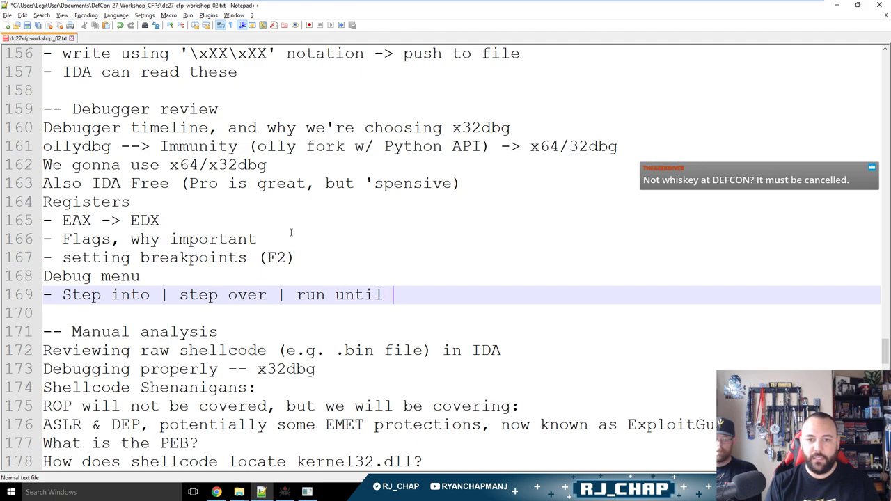
text(X)
key(Return)
key(ctrl+s)
Return to x32dbg, run the program to the breakpoint at 77736F9D and step over its jmp instruction.
key(alt+Tab)
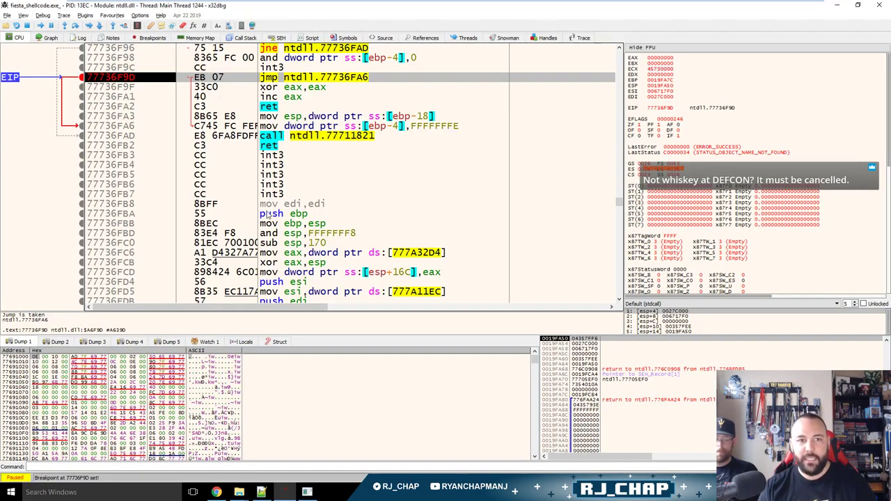
key(F9)
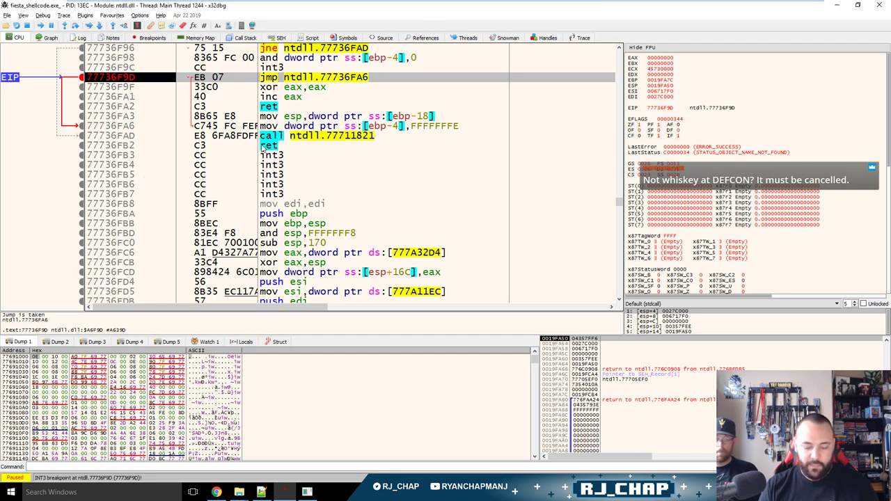
key(F8)
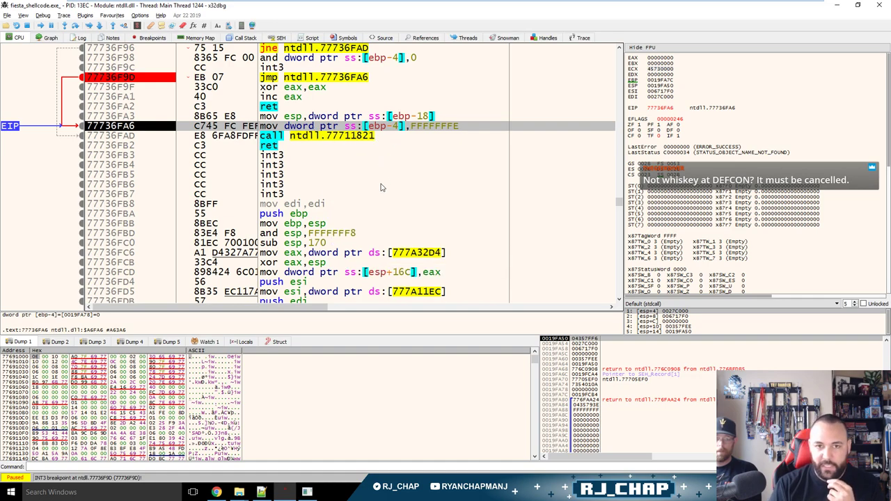
Step over the mov at 77736FA6, step into the call to ntdll.77711821 and run the program to user code.
key(F8)
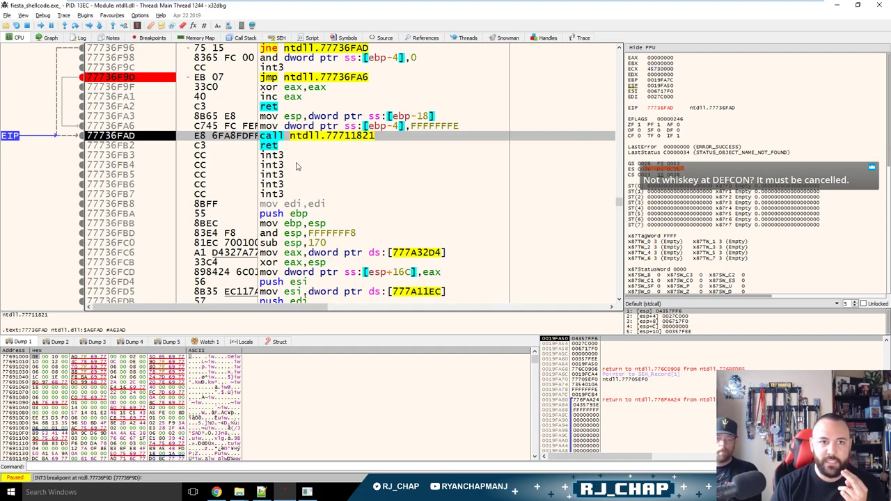
key(F7)
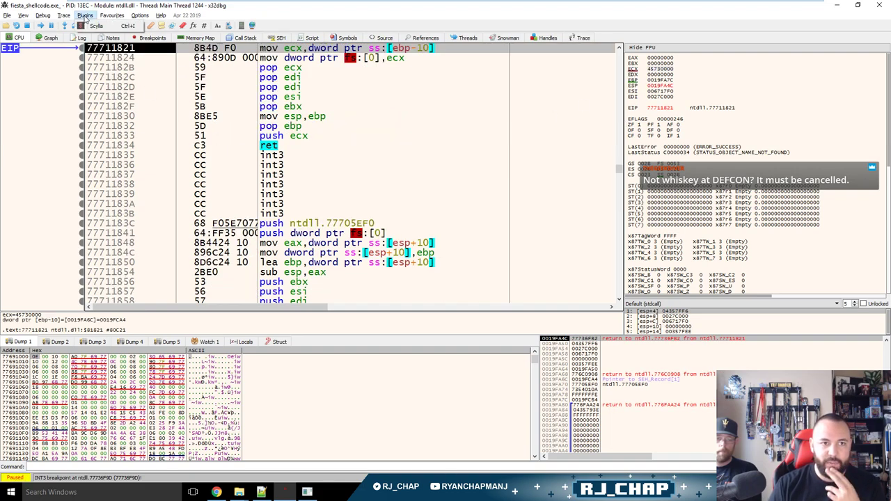
click(42, 15)
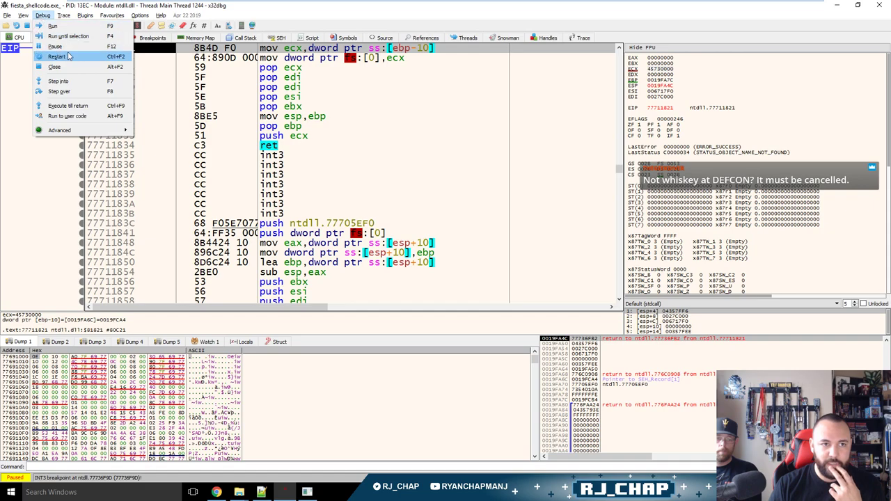
click(67, 116)
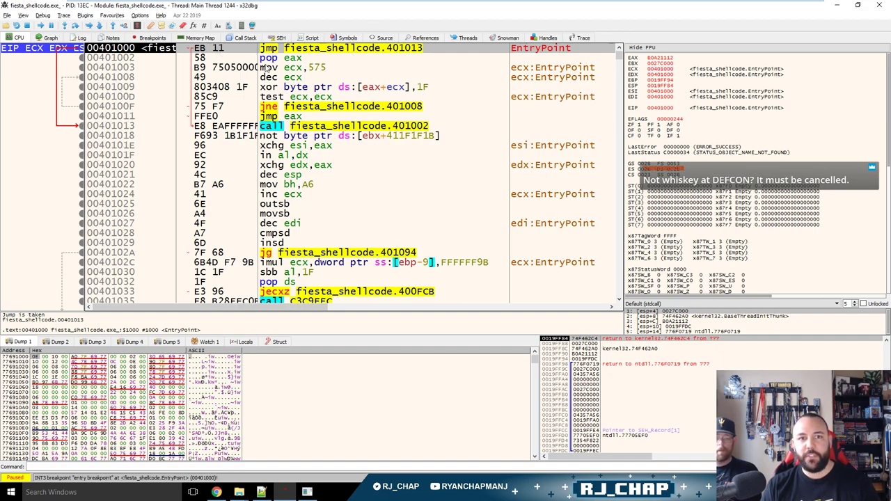
Switch to Chrome, search for "x32 opcodes" in a new tab and open the ref.x86asm.net coder32 opcode reference with enlarged text.
key(alt+Tab)
key(alt+Tab)
key(alt+Tab)
key(alt+Tab)
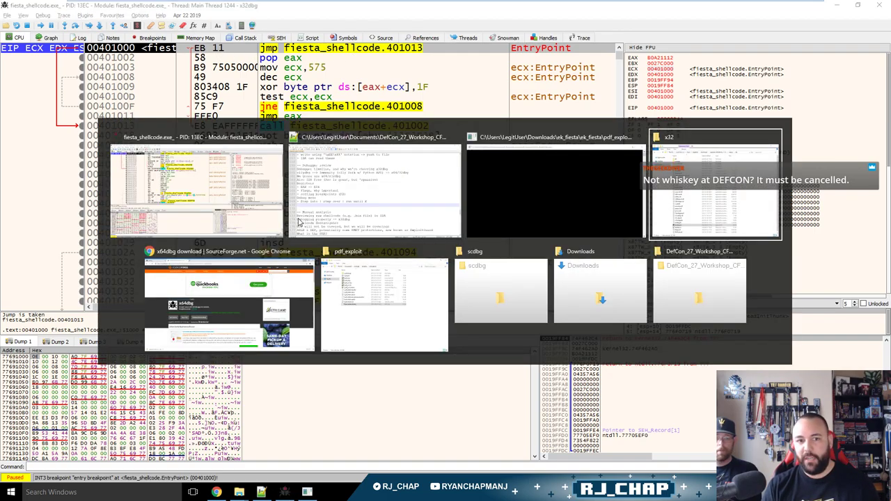
key(ctrl+t)
text(x)
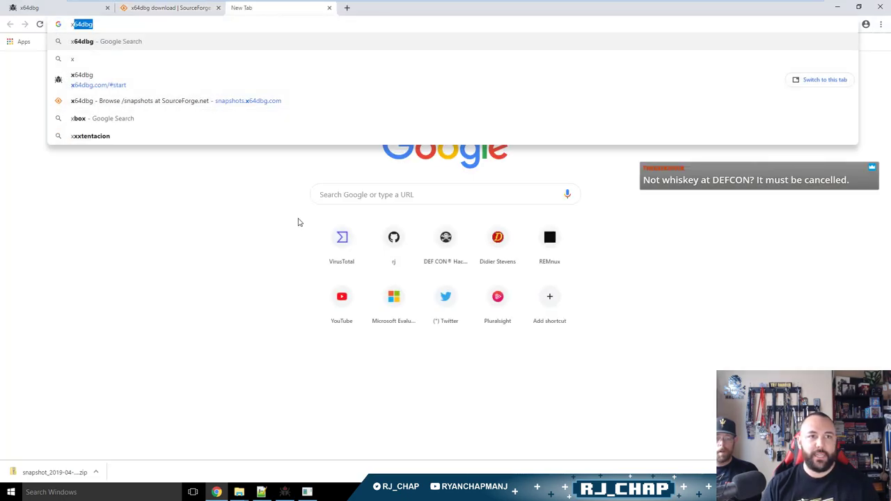
text(32 opcodes)
key(Return)
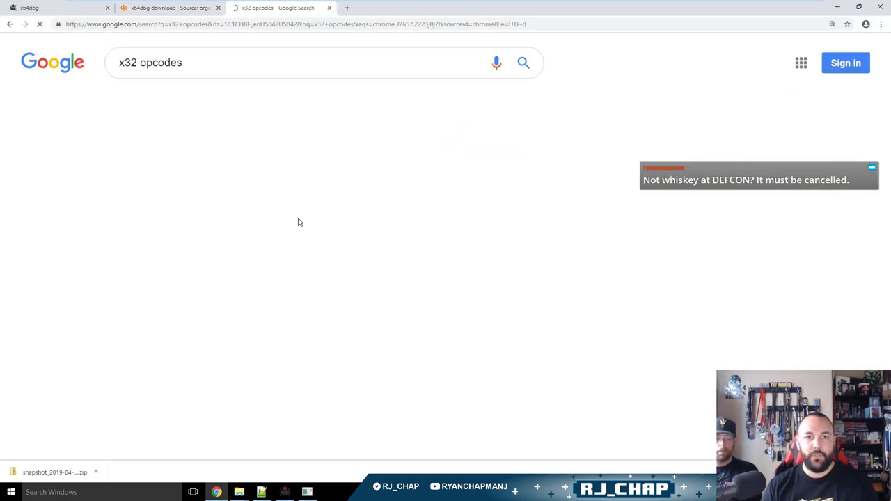
click(255, 167)
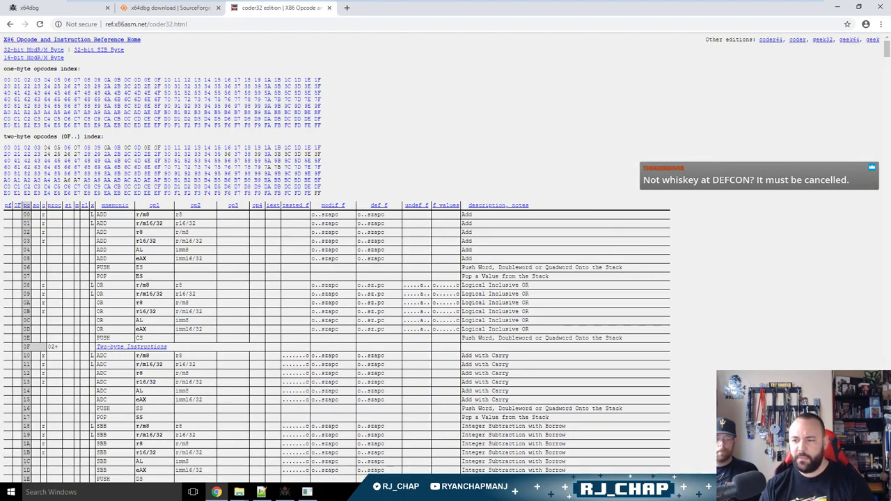
key(ctrl+plus)
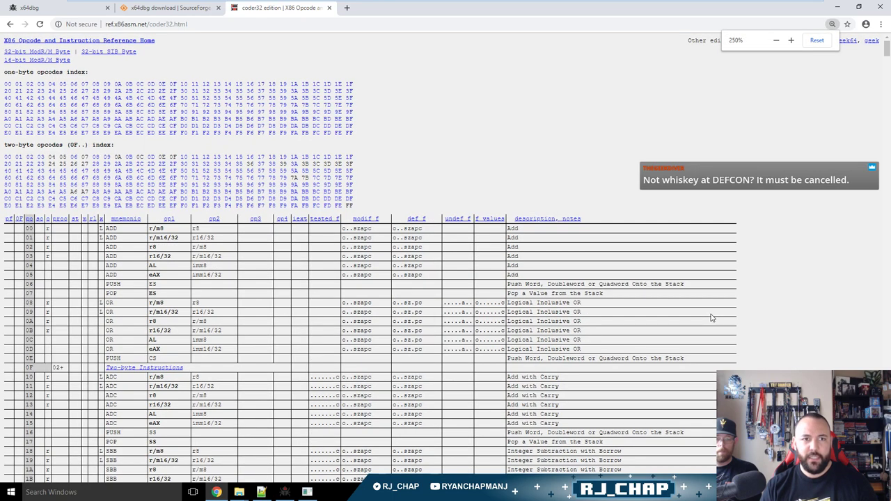
key(alt+Tab)
key(alt+Tab)
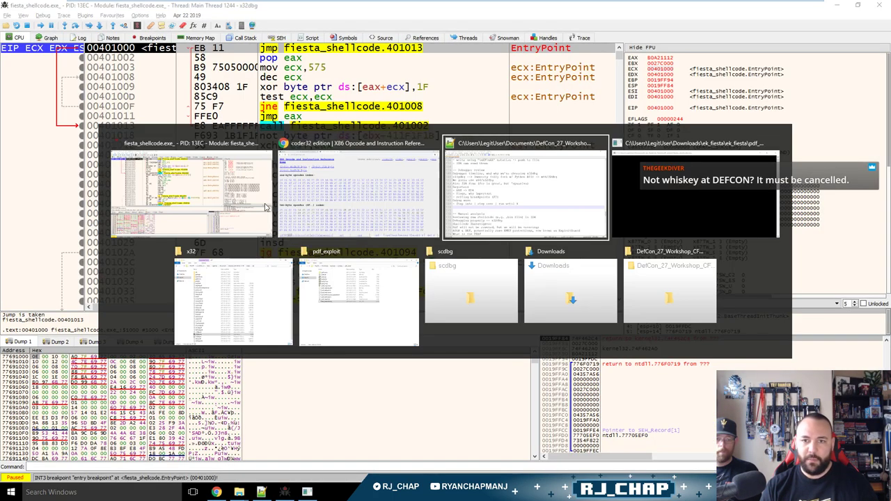
key(alt+Tab)
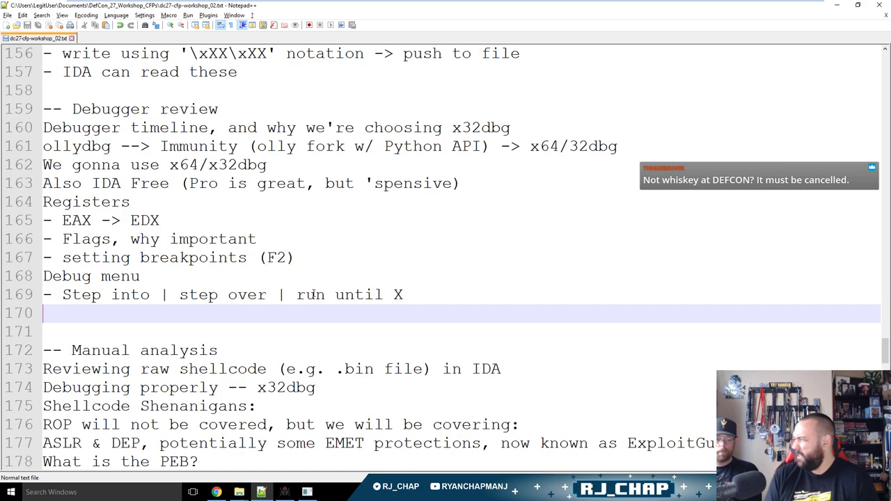
text(Opcodes, w)
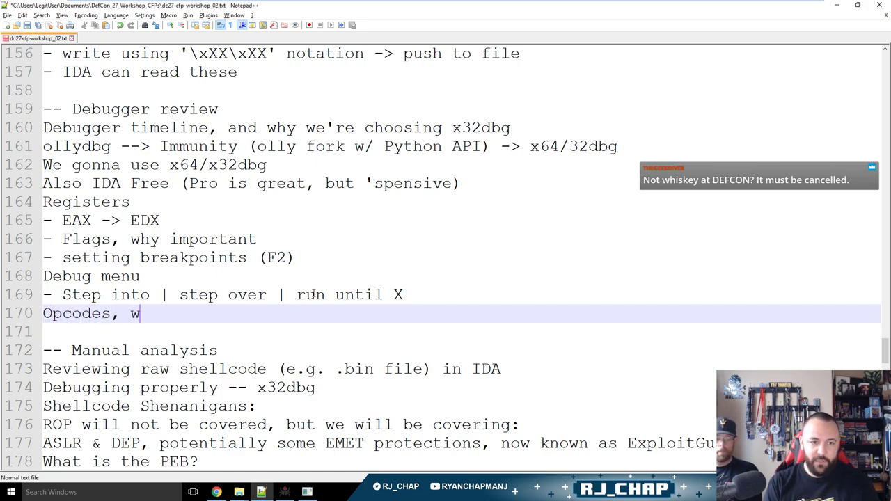
text(hat ar e they?!)
key(Return)
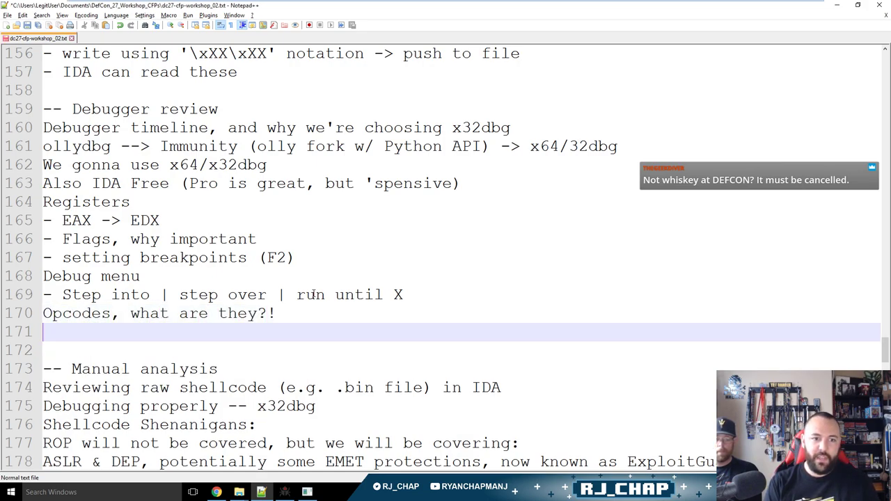
text(- e.g.)
text(http://ref.x86asm.net/coder32.html)
key(Return)
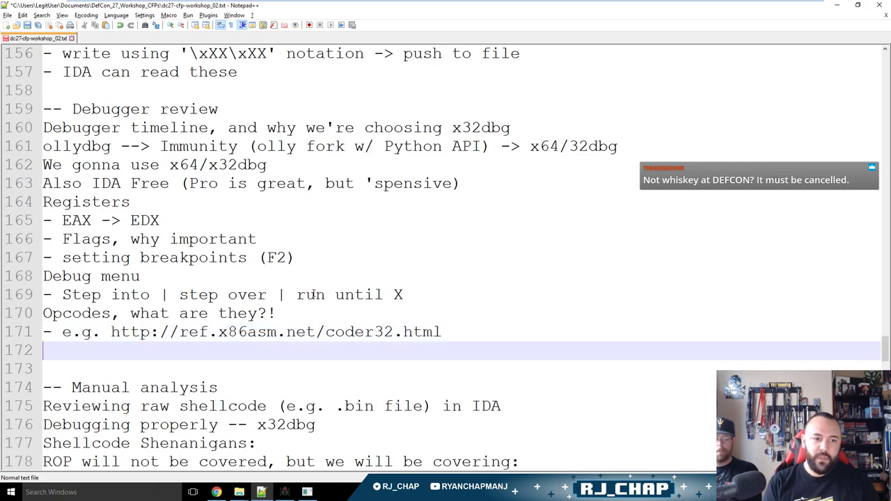
Add the bullet "- Shellcode begins with EB 11" to the Opcodes entry, checking the entry-point bytes in x32dbg, and save the file.
text(0-)
key(BackSpace)
key(BackSpace)
text(0-)
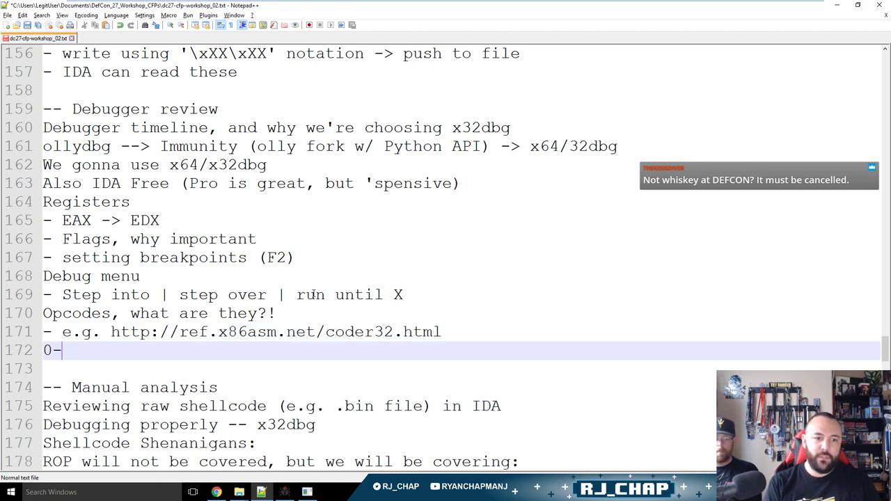
key(BackSpace)
key(BackSpace)
text(- Shellcode bgi)
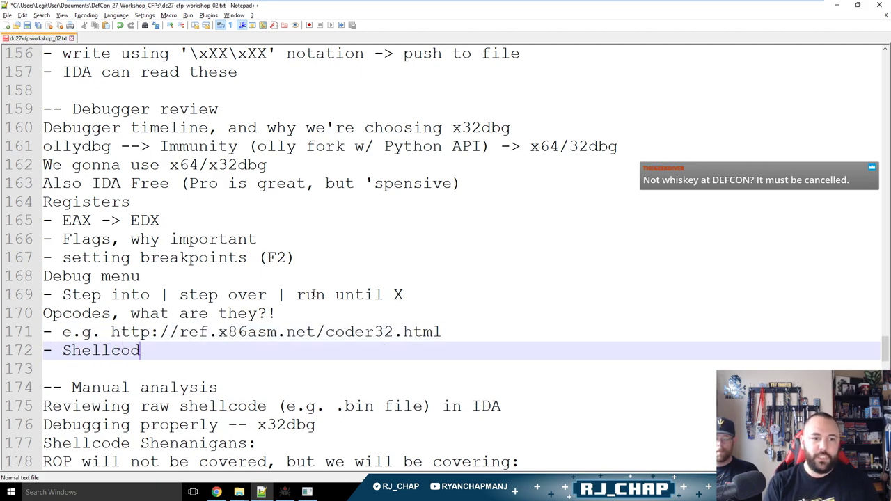
key(BackSpace)
key(BackSpace)
text(egins with)
key(alt+Tab)
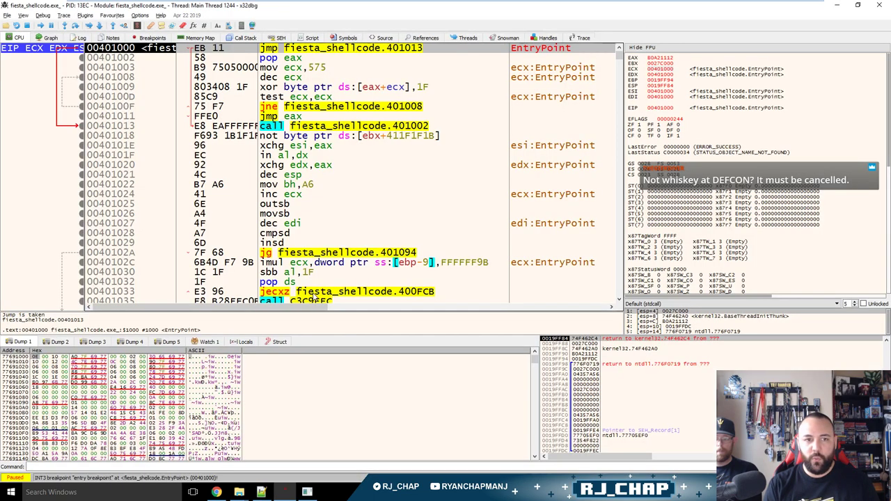
key(alt+Tab)
text(EB 11)
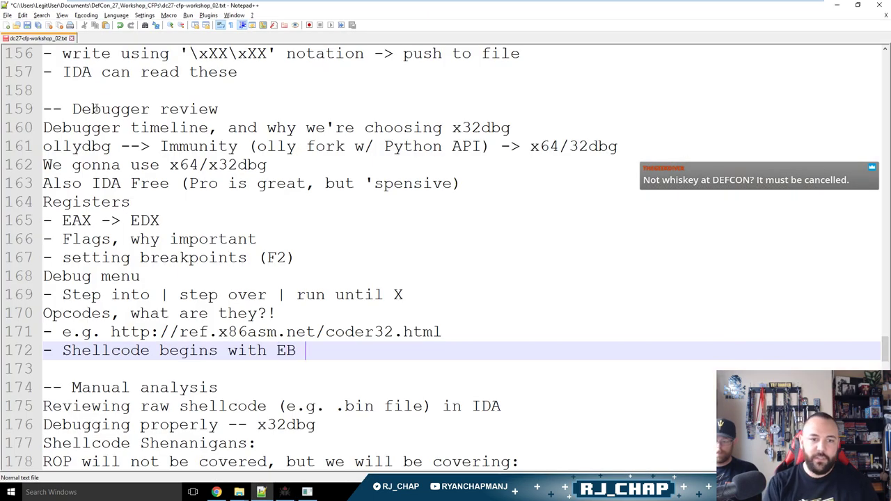
key(ctrl+s)
Switch to the coder32 opcode reference in Chrome and search the page for "EB", going through the matches.
key(alt+Tab)
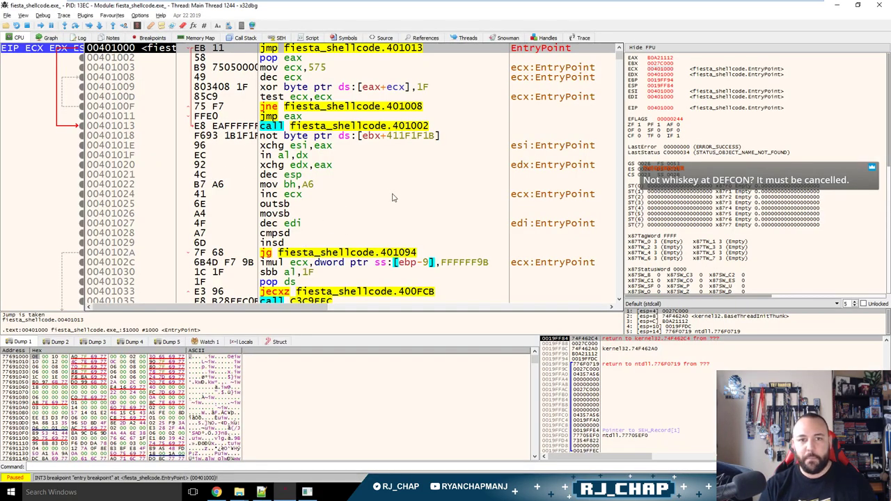
key(alt+Tab)
key(Tab)
key(ctrl+f)
text(EB)
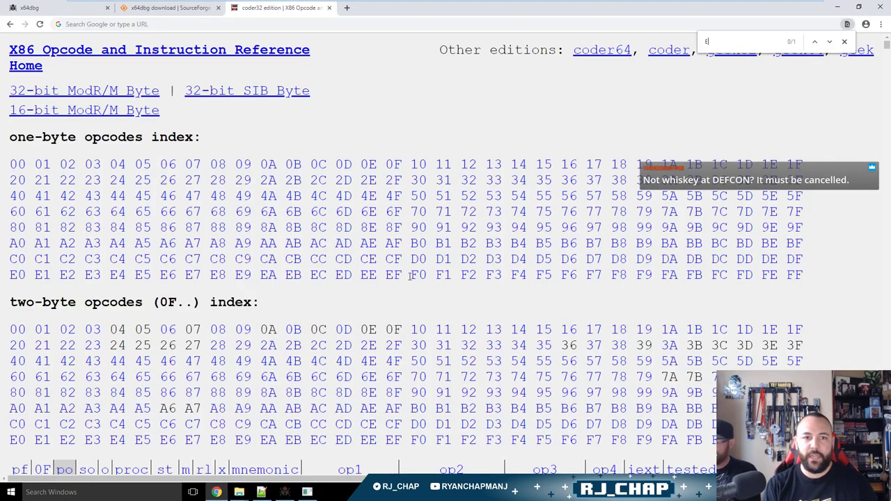
key(Return)
key(Return)
key(Return)
key(Return)
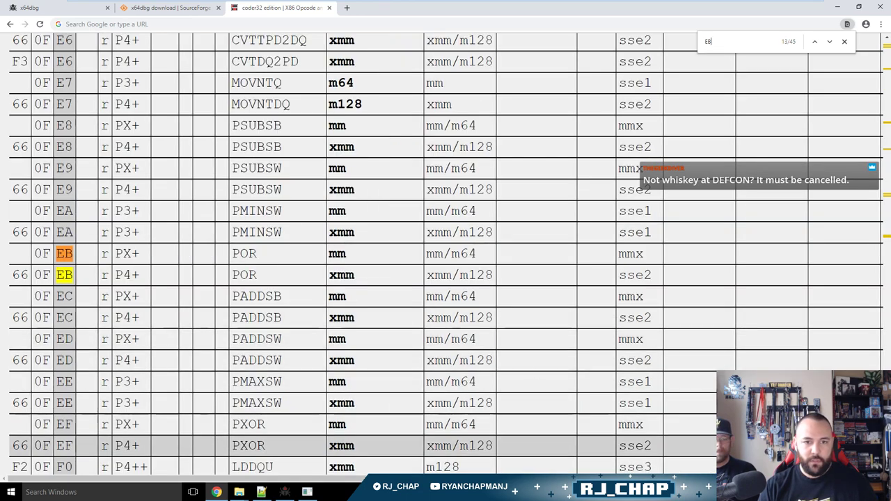
key(Return)
key(Return)
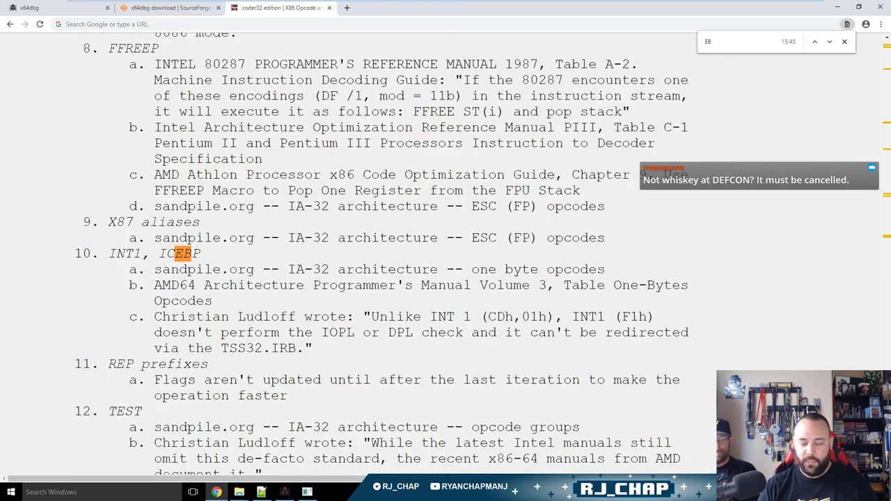
Jump to the EB entry from the one-byte opcodes index and highlight its mnemonic and operand for review.
key(Home)
click(293, 277)
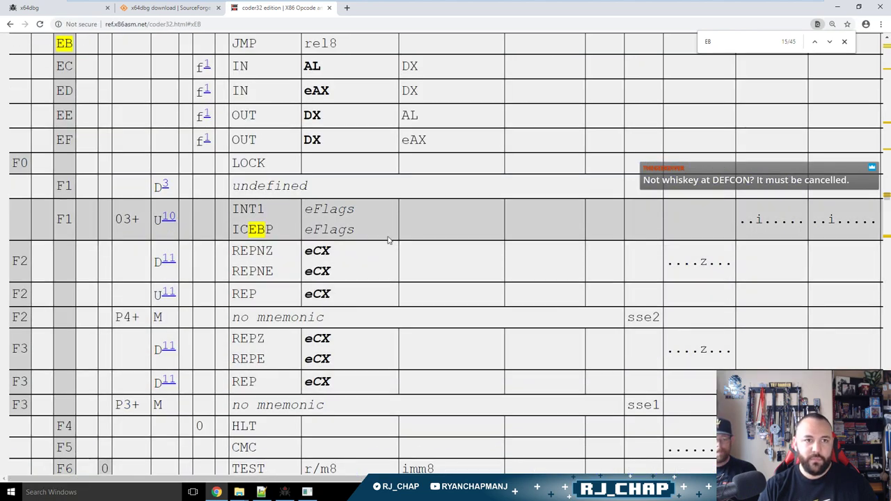
drag(351, 43, 234, 44)
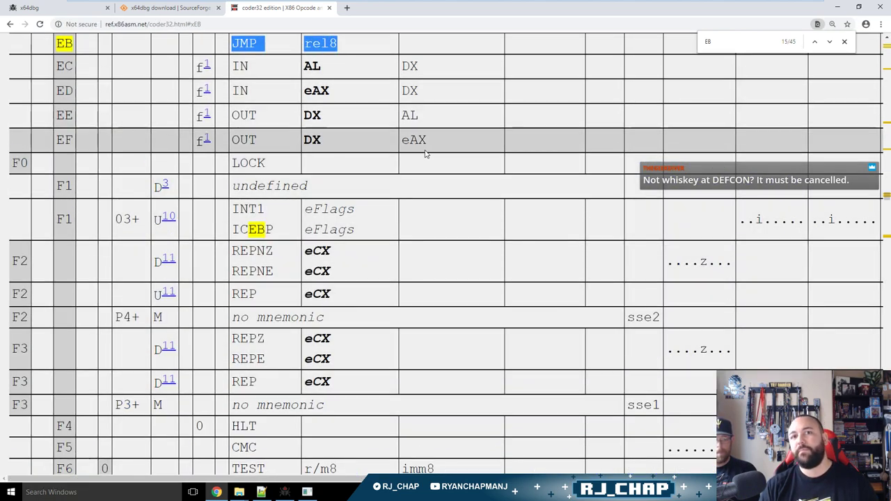
scroll(426, 154, up, 2)
click(284, 142)
drag(273, 141, 212, 142)
click(271, 146)
key(ctrl+Tab)
key(ctrl+Tab)
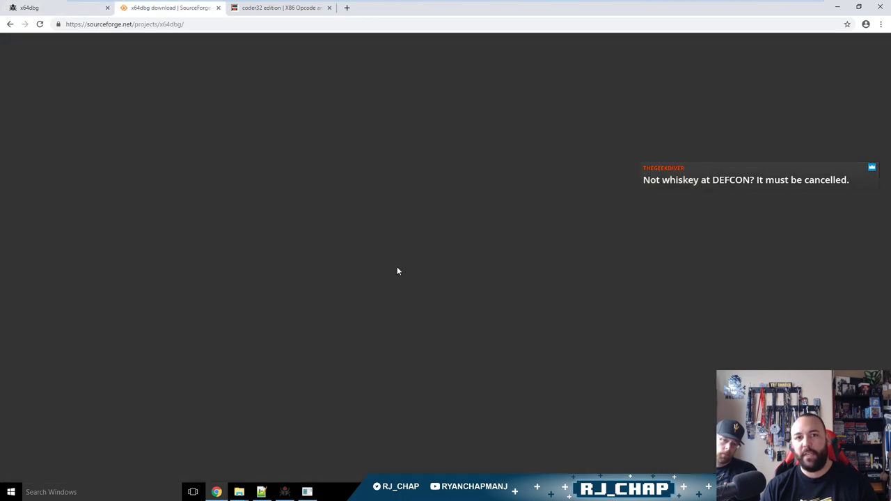
key(ctrl+Tab)
key(ctrl+Tab)
key(ctrl+shift+Tab)
Back in x32dbg, step into the entry-point jmp, then compare the jmp at 00401000 with the call at 00401013.
key(alt+Tab)
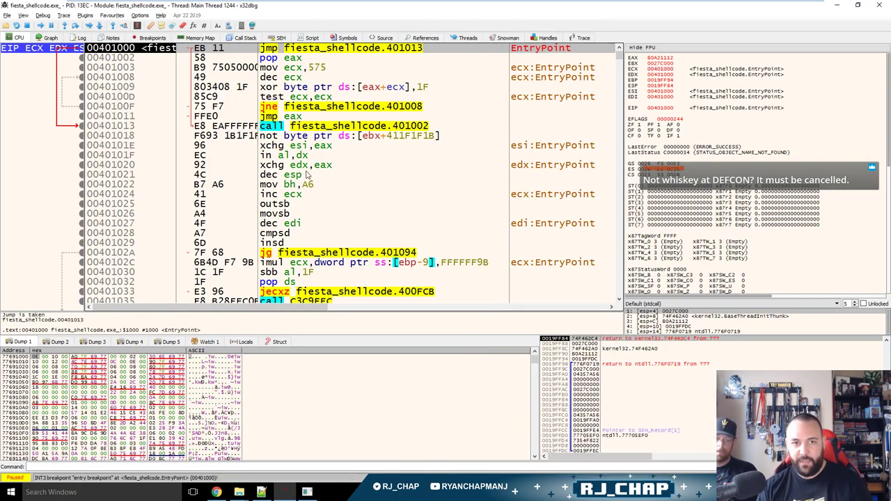
key(F7)
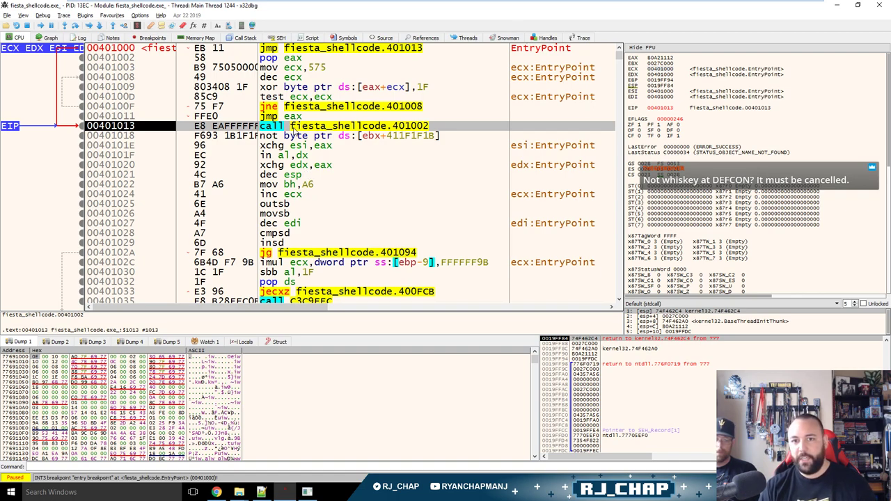
click(411, 52)
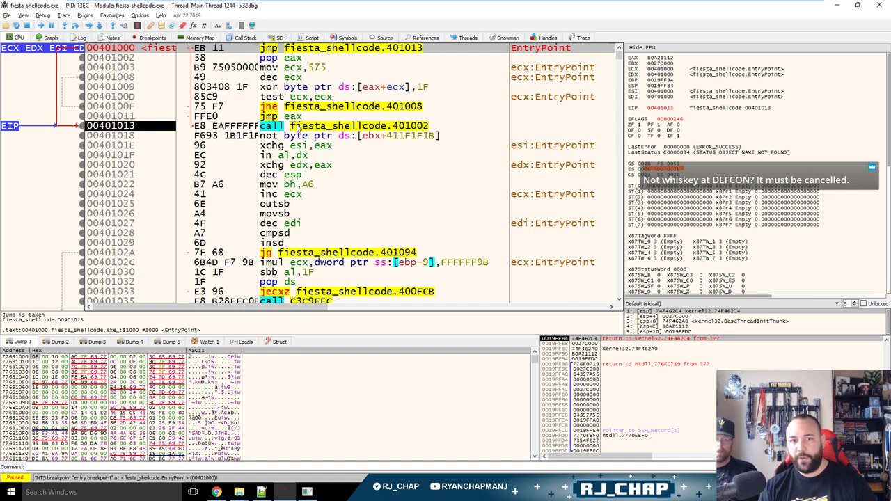
click(128, 129)
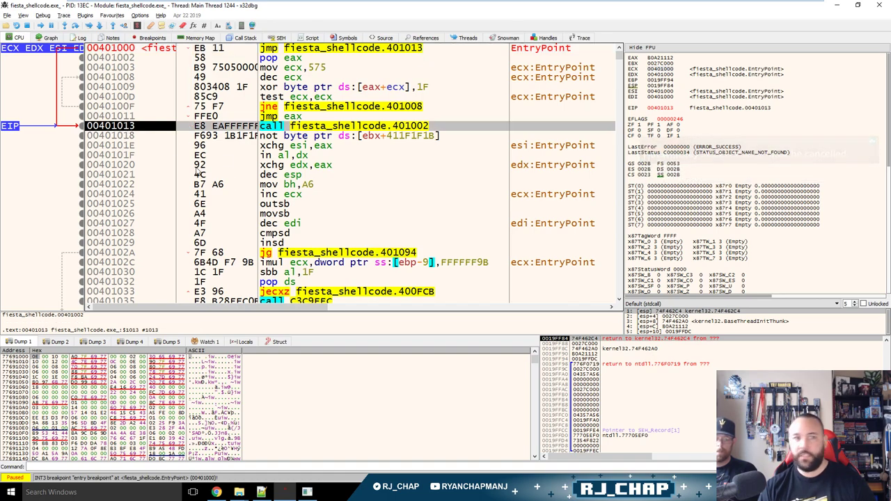
In the Notepad++ notes, add the line "What are offsets?" below the opcode bullets, then return to x32dbg.
key(alt+Tab)
key(alt+Tab)
key(Tab)
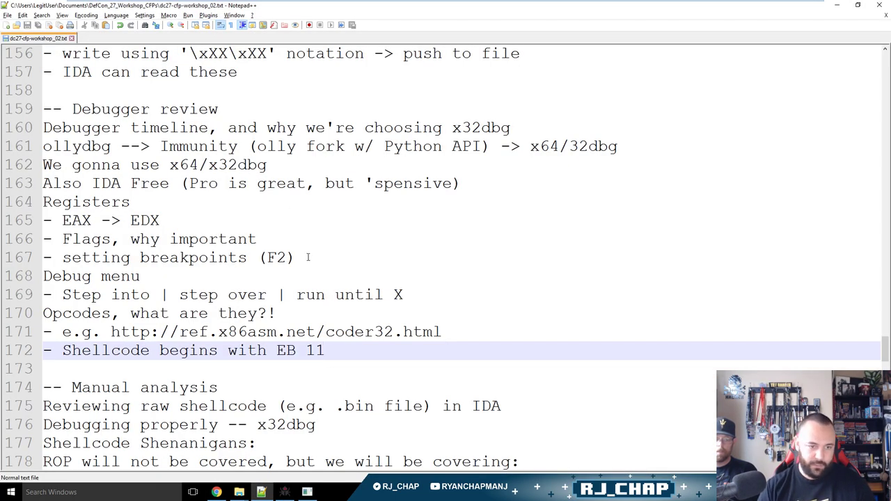
key(Return)
text(Whata)
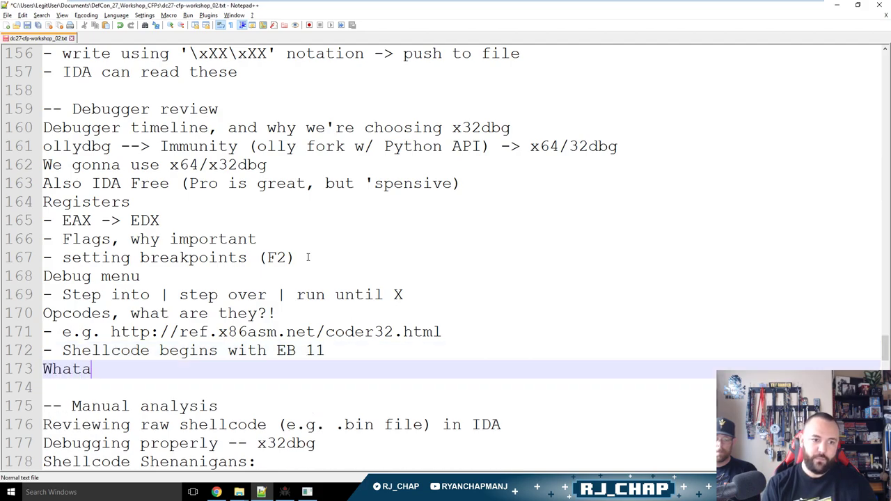
key(BackSpace)
key(BackSpace)
text(are)
key(BackSpace)
key(BackSpace)
key(BackSpace)
key(BackSpace)
text(t are offsets)
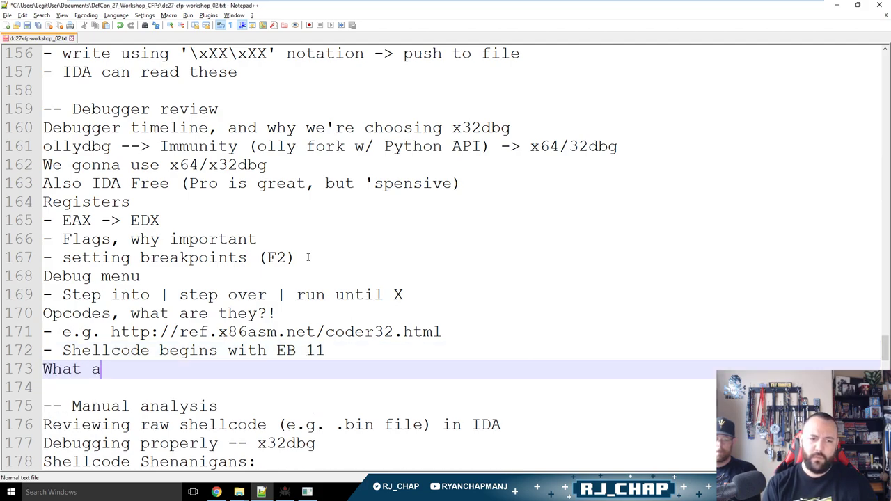
key(Return)
text(0)
key(BackSpace)
key(BackSpace)
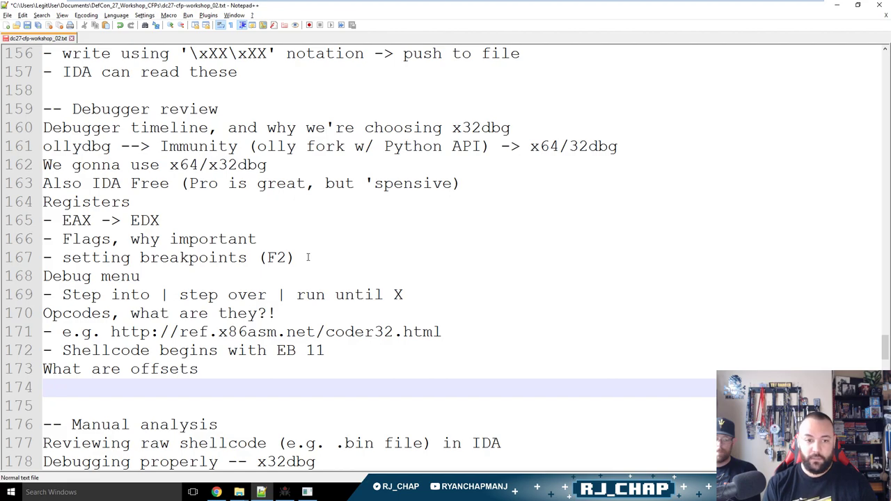
key(Return)
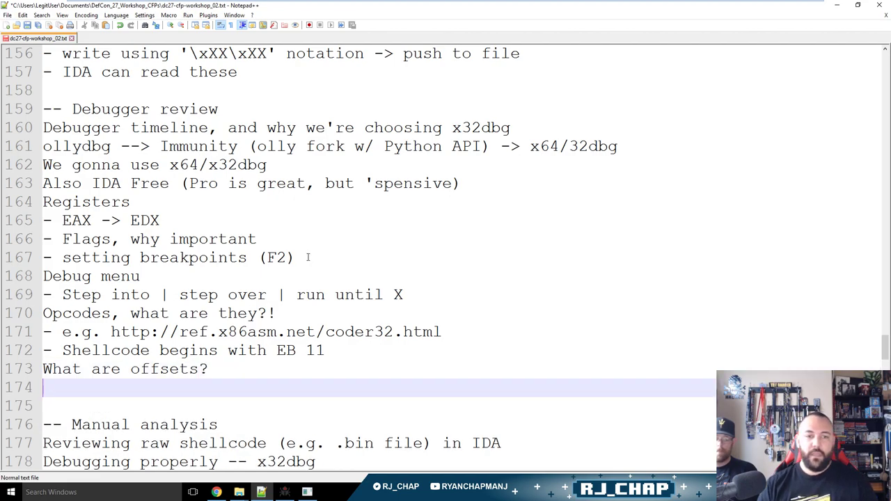
key(alt+Tab)
key(alt+Tab)
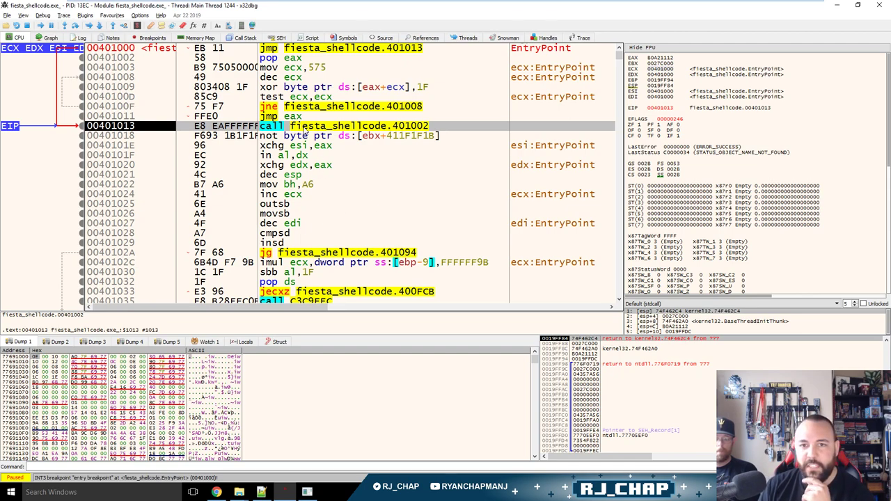
Highlight the pop eax instruction at 00401002 as the call's target, and step into the call at 00401013.
click(130, 60)
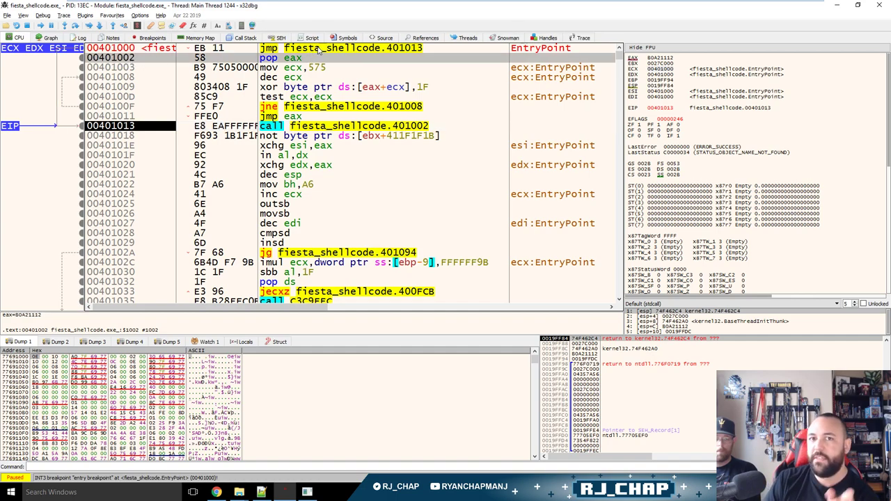
click(318, 47)
click(321, 59)
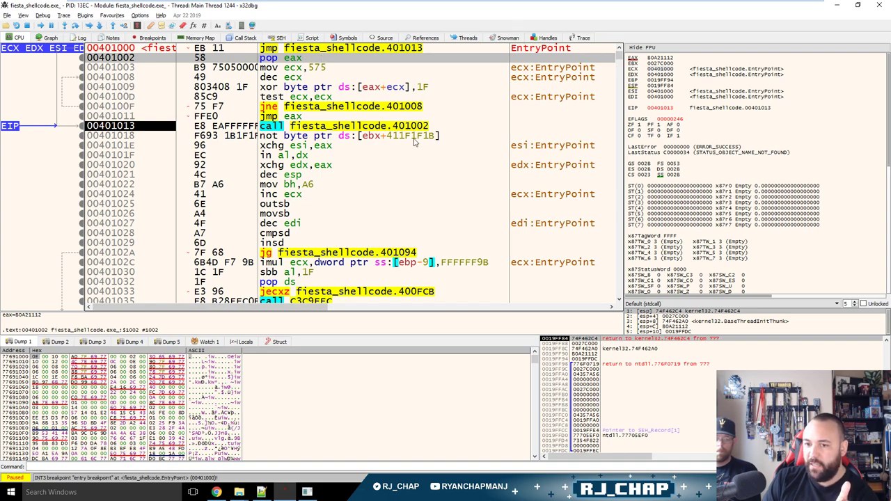
key(F7)
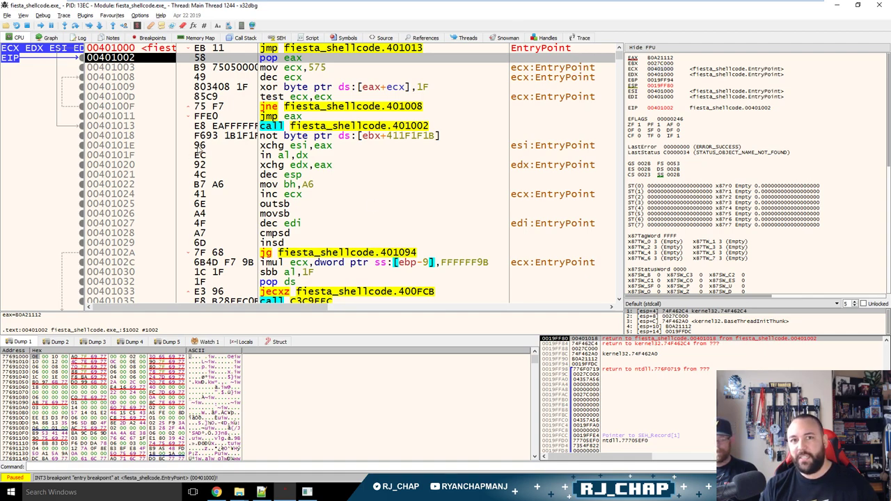
Compare the call instruction at 00401013 with its destination, the pop eax at 00401002.
click(292, 124)
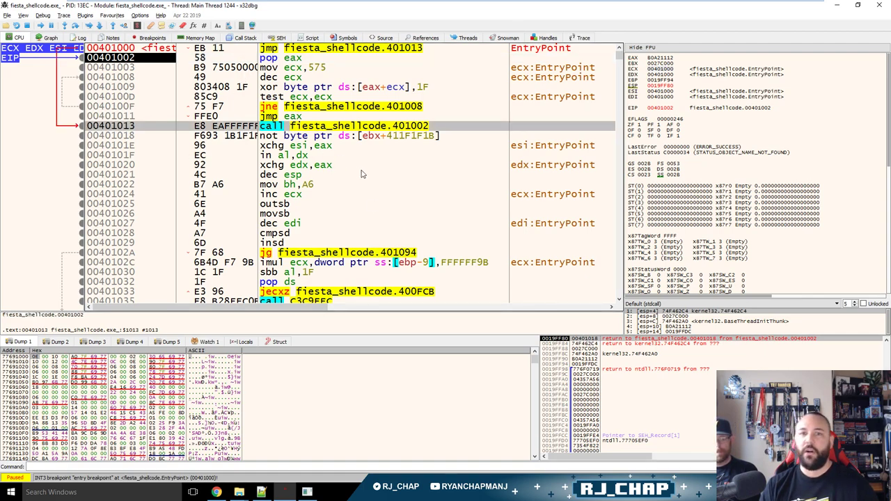
key(alt+Tab)
key(Escape)
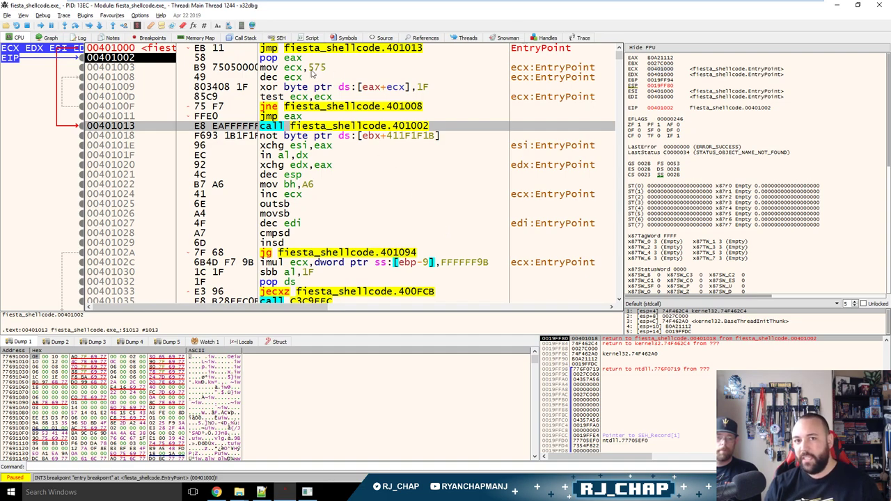
click(302, 60)
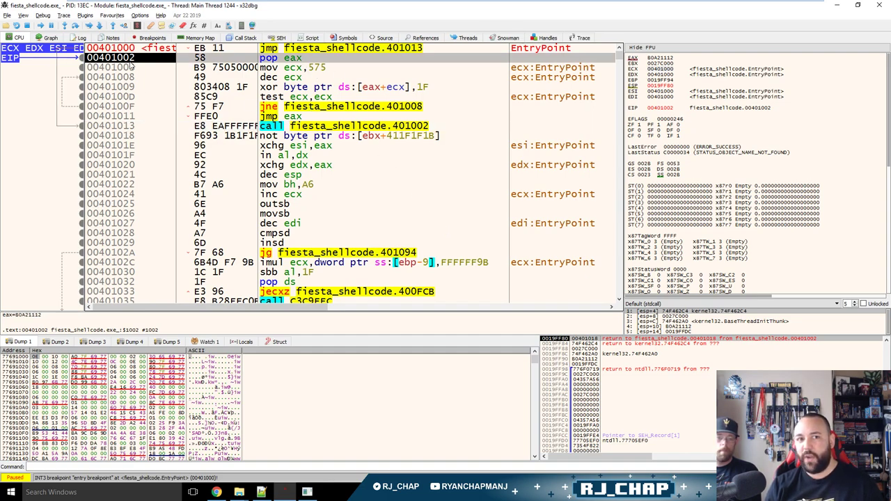